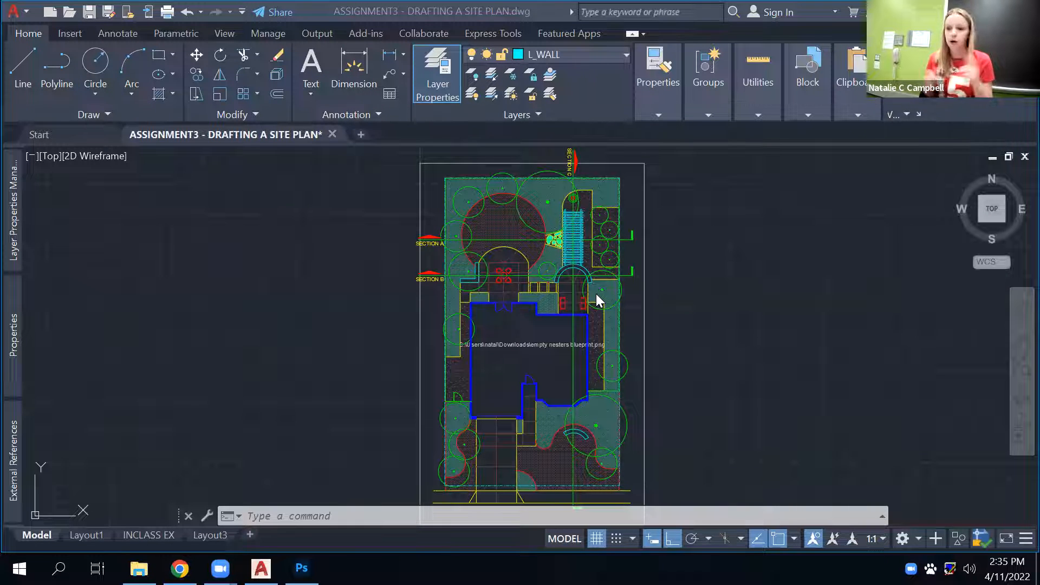
Draw a circle with a radius of about 12 in the empty space beside the site plan.
{"action": "left_click", "coordinate": [702, 273]}
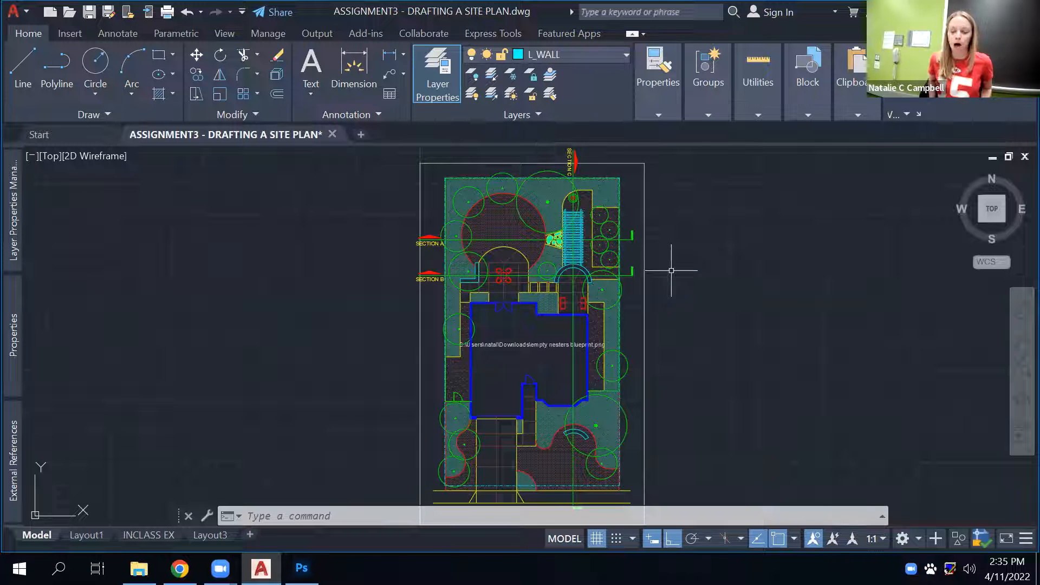
{"action": "middle_click_drag", "start_coordinate": [751, 237], "coordinate": [433, 239]}
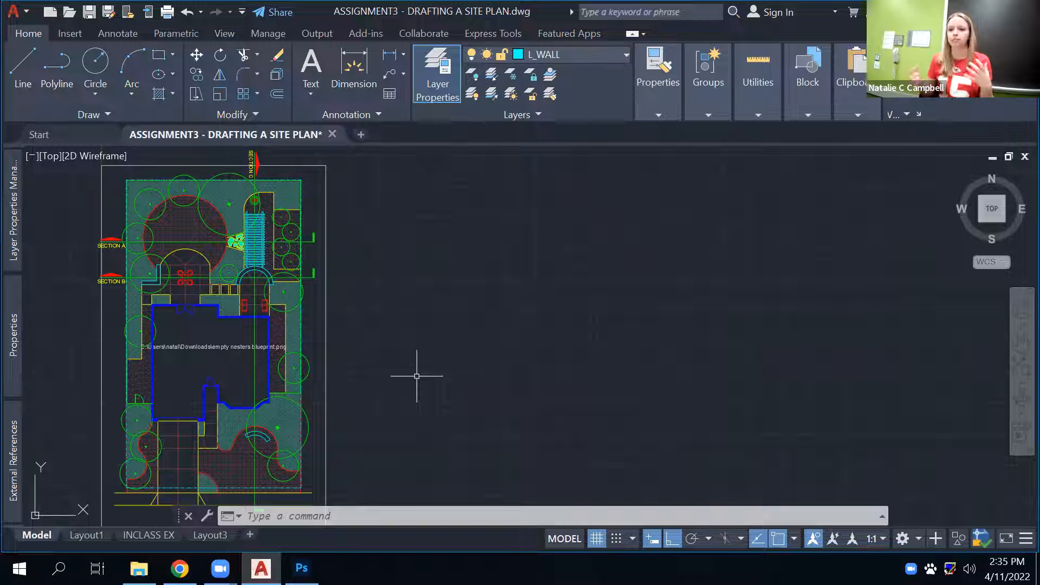
{"action": "type", "text": "c"}
{"action": "key", "text": "Return"}
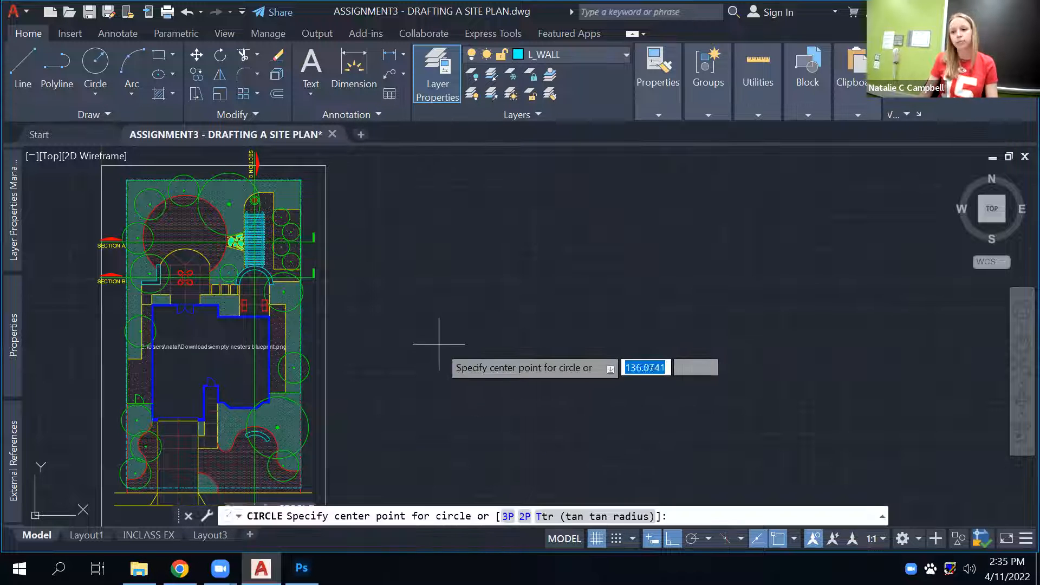
{"action": "left_click", "coordinate": [442, 310]}
{"action": "left_click", "coordinate": [460, 340]}
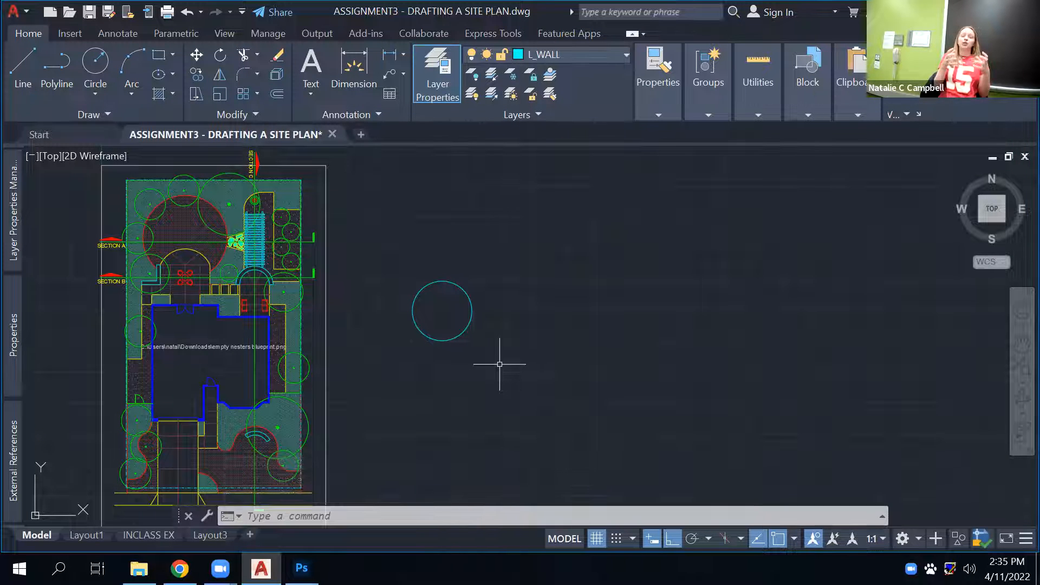
Isolate the L_PAVE layer by picking a paving line in the site plan.
{"action": "left_click", "coordinate": [497, 75]}
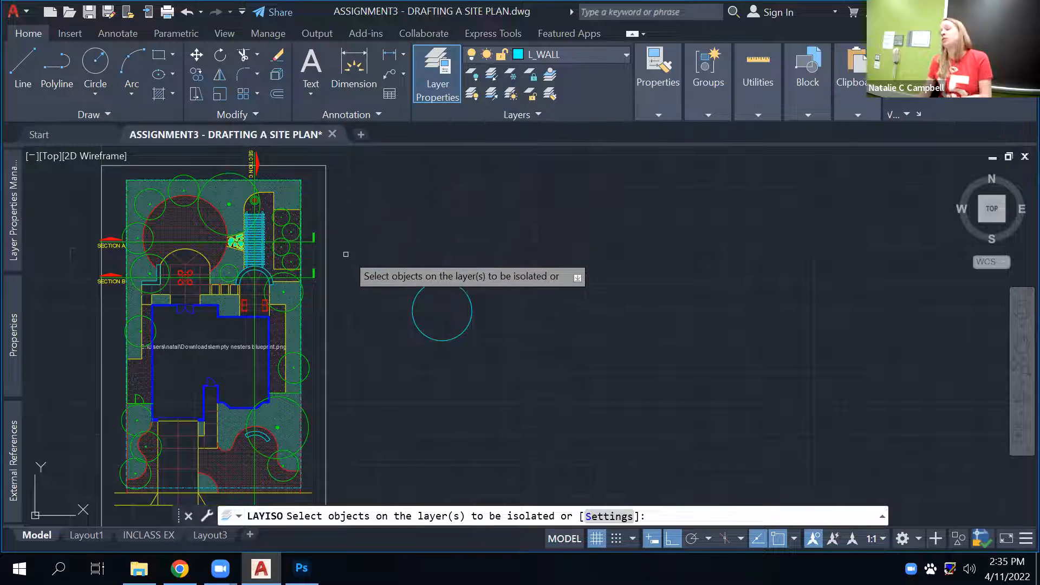
{"action": "scroll", "coordinate": [239, 331], "scroll_direction": "up", "scroll_amount": 2}
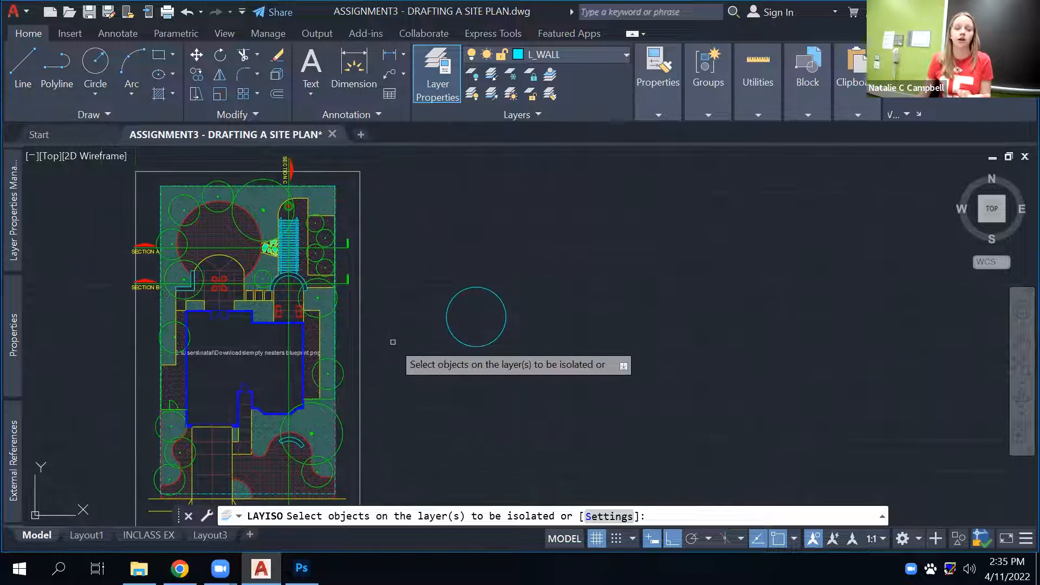
{"action": "left_click", "coordinate": [246, 300]}
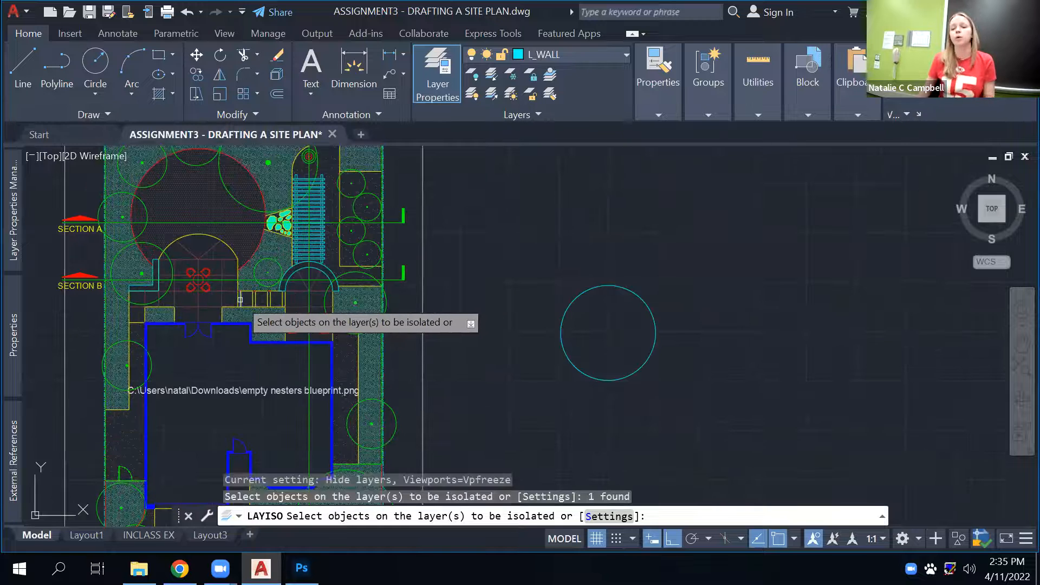
{"action": "key", "text": "Return"}
{"action": "scroll", "coordinate": [371, 344], "scroll_direction": "down", "scroll_amount": 5}
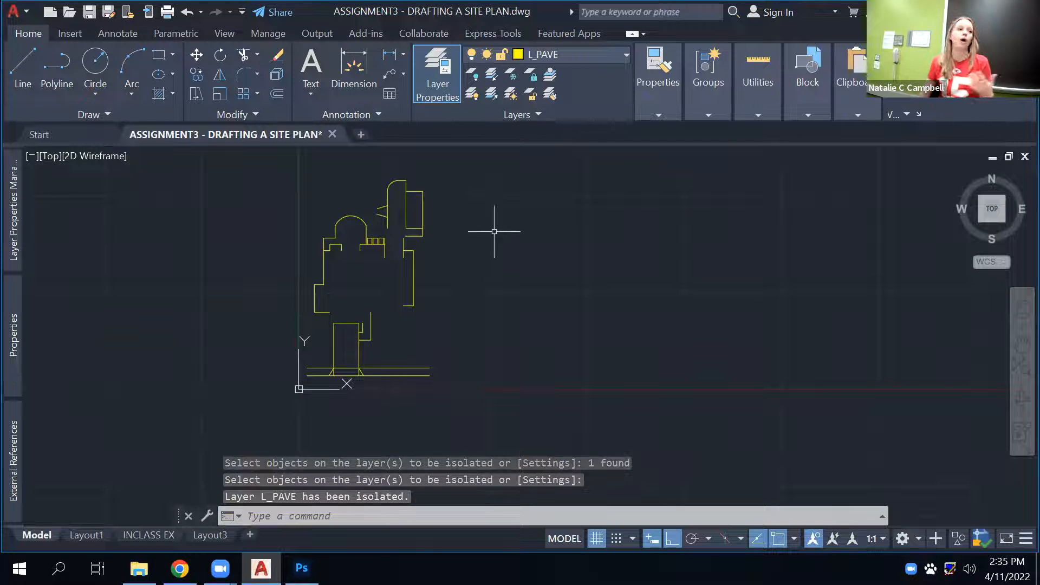
Select all the isolated paving linework, then unisolate to restore the hidden layers.
{"action": "left_click", "coordinate": [500, 166]}
{"action": "left_click", "coordinate": [239, 399]}
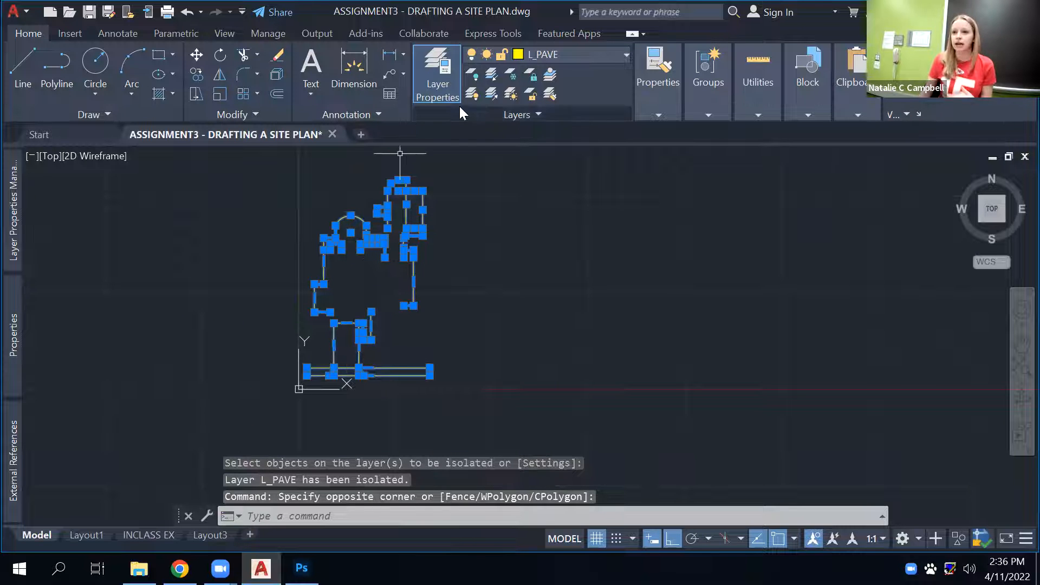
{"action": "left_click", "coordinate": [491, 94]}
{"action": "middle_click_drag", "start_coordinate": [587, 248], "coordinate": [525, 302]}
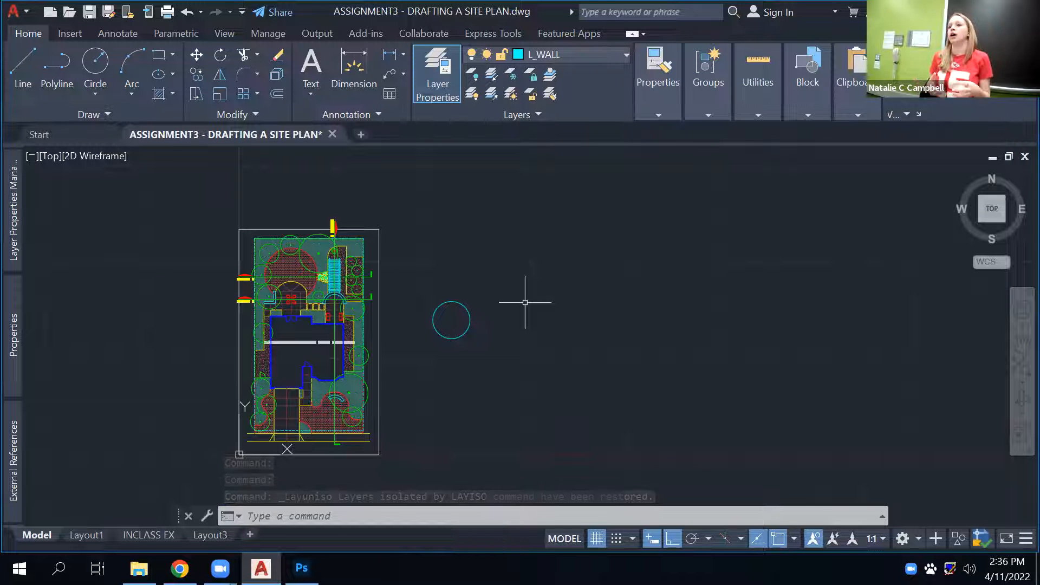
{"action": "scroll", "coordinate": [372, 304], "scroll_direction": "up", "scroll_amount": 2}
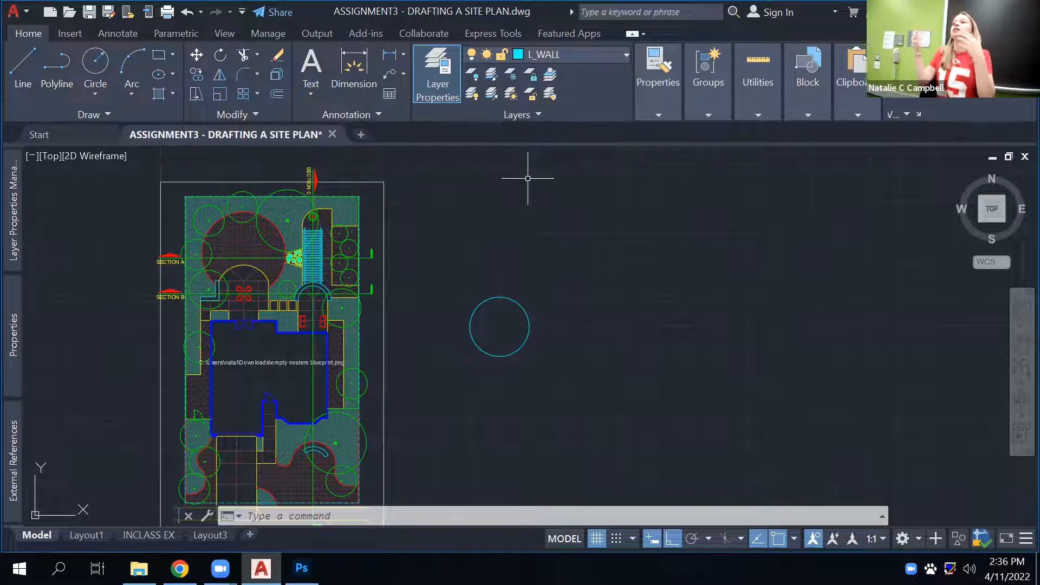
Draw a small circle at the centre of the large circle beside the site plan.
{"action": "left_click", "coordinate": [501, 257]}
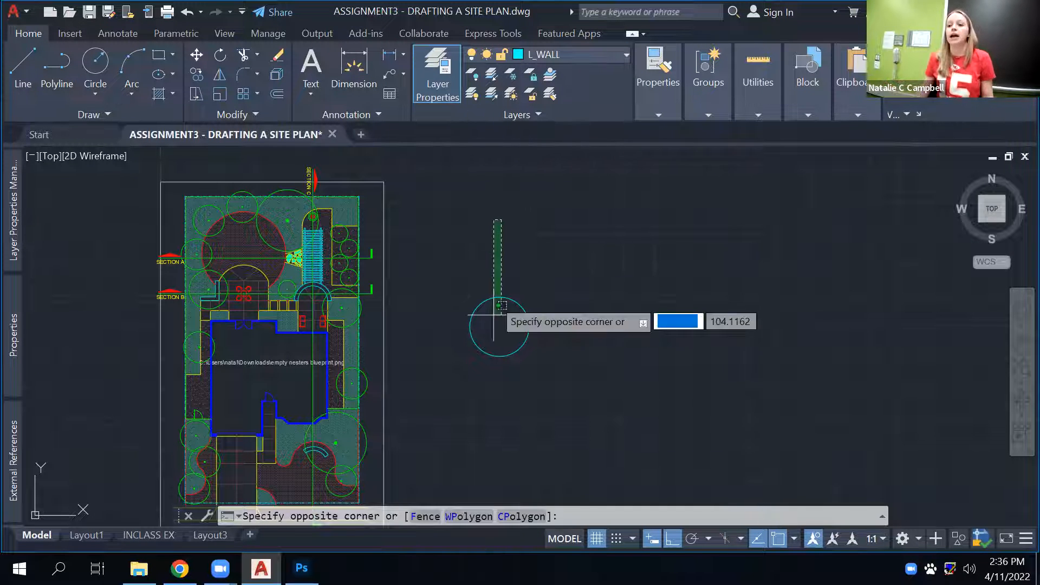
{"action": "left_click", "coordinate": [475, 372]}
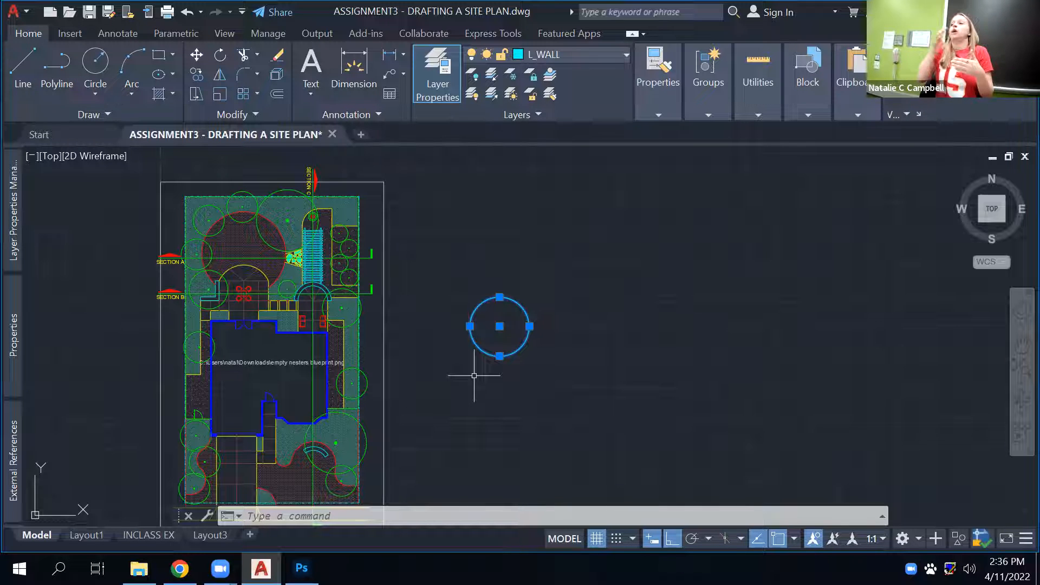
{"action": "type", "text": "c"}
{"action": "key", "text": "Return"}
{"action": "scroll", "coordinate": [482, 285], "scroll_direction": "up", "scroll_amount": 4}
{"action": "left_click", "coordinate": [516, 389]}
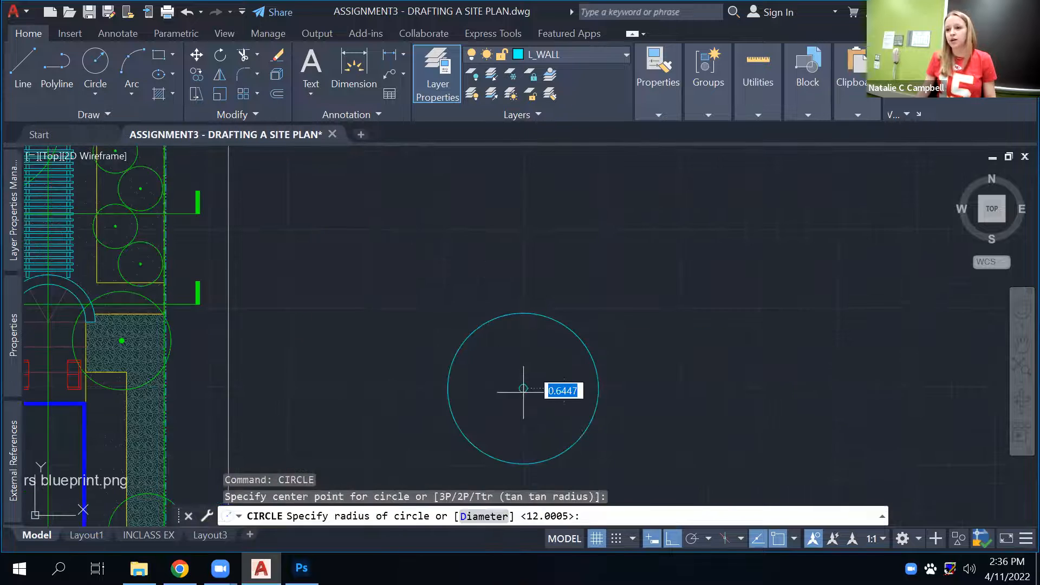
{"action": "scroll", "coordinate": [511, 366], "scroll_direction": "up", "scroll_amount": 3}
{"action": "scroll", "coordinate": [498, 357], "scroll_direction": "up", "scroll_amount": 3}
{"action": "left_click", "coordinate": [503, 368]}
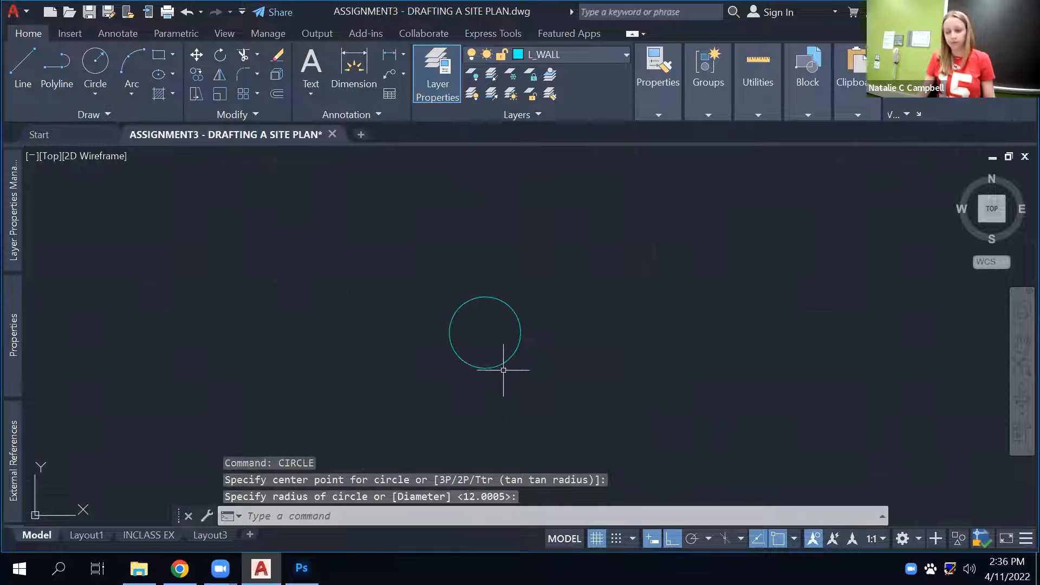
Hatch the small centre circle with the current diagonal-line pattern at scale 1.
{"action": "type", "text": "h"}
{"action": "key", "text": "Return"}
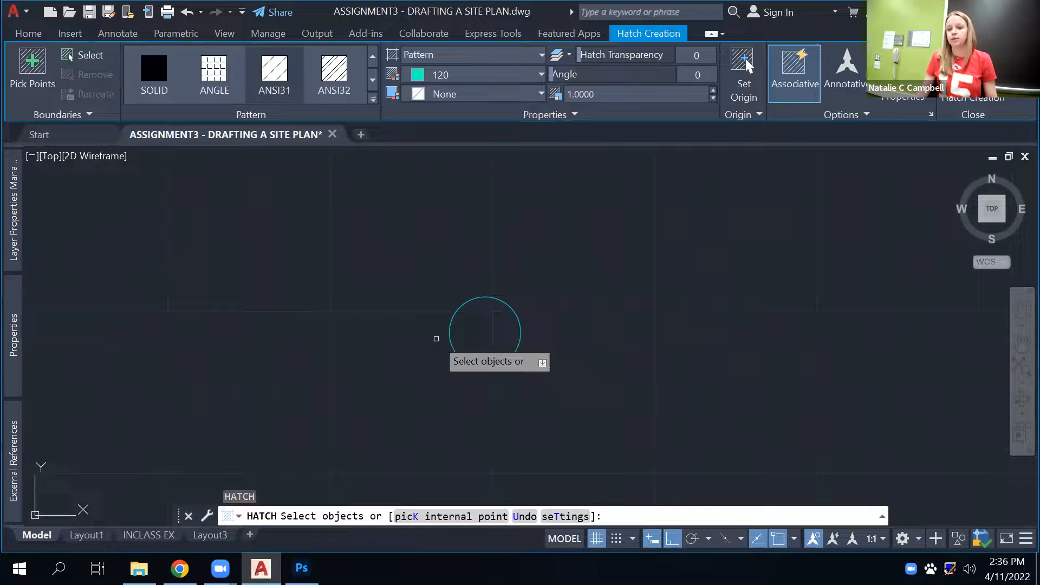
{"action": "left_click", "coordinate": [450, 349]}
{"action": "left_click", "coordinate": [480, 316]}
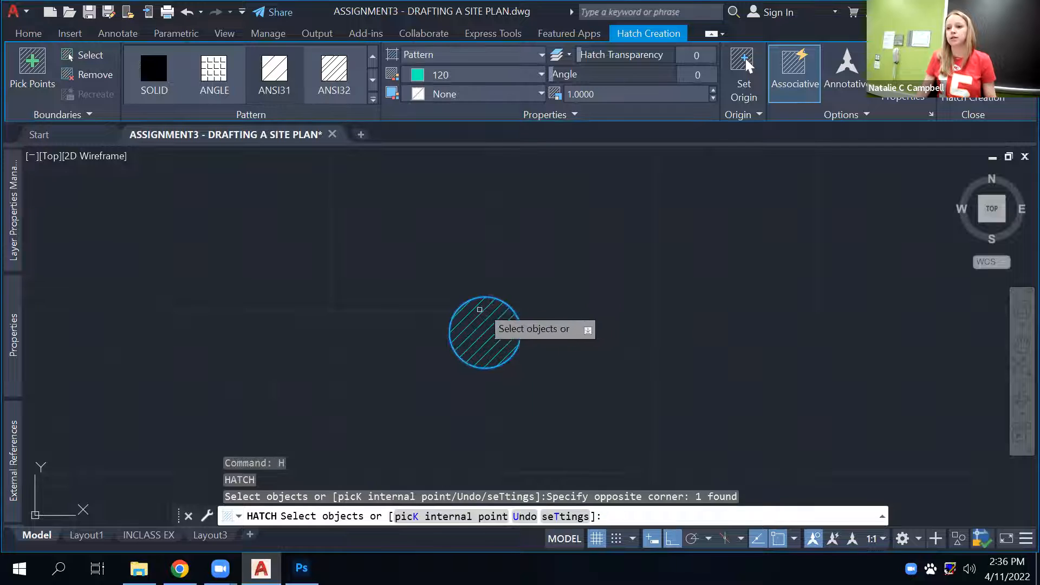
{"action": "key", "text": "Return"}
{"action": "scroll", "coordinate": [494, 349], "scroll_direction": "up", "scroll_amount": 5}
{"action": "scroll", "coordinate": [493, 344], "scroll_direction": "down", "scroll_amount": 6}
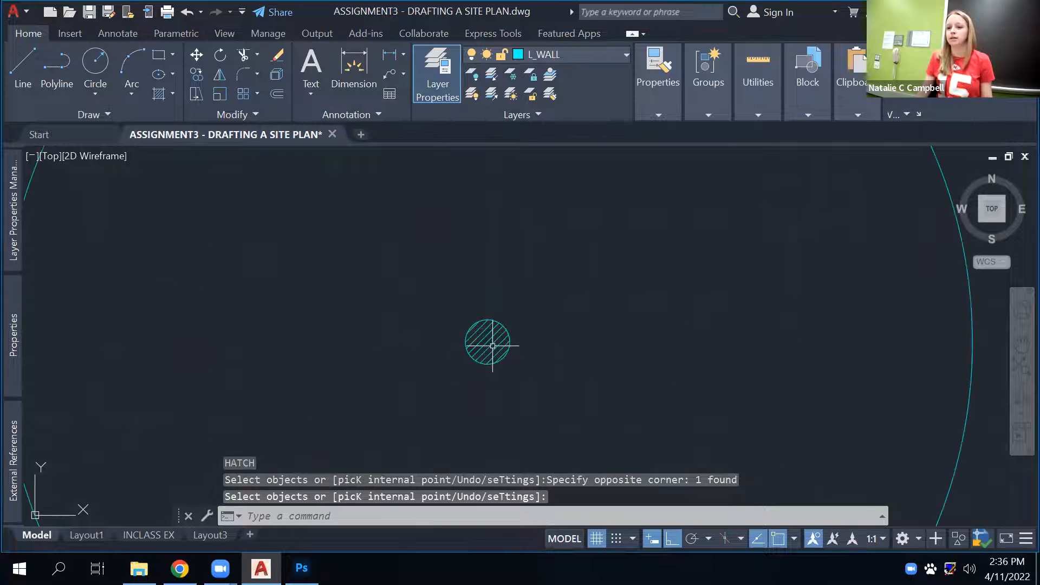
Set the colour of the small circle's hatch to ByLayer.
{"action": "left_click", "coordinate": [488, 342]}
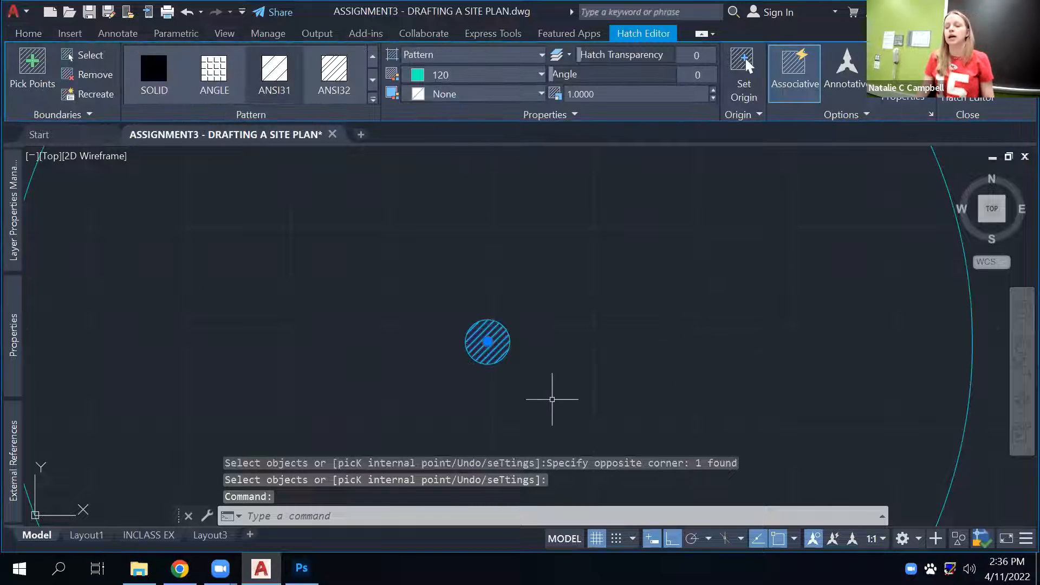
{"action": "scroll", "coordinate": [552, 400], "scroll_direction": "up", "scroll_amount": 5}
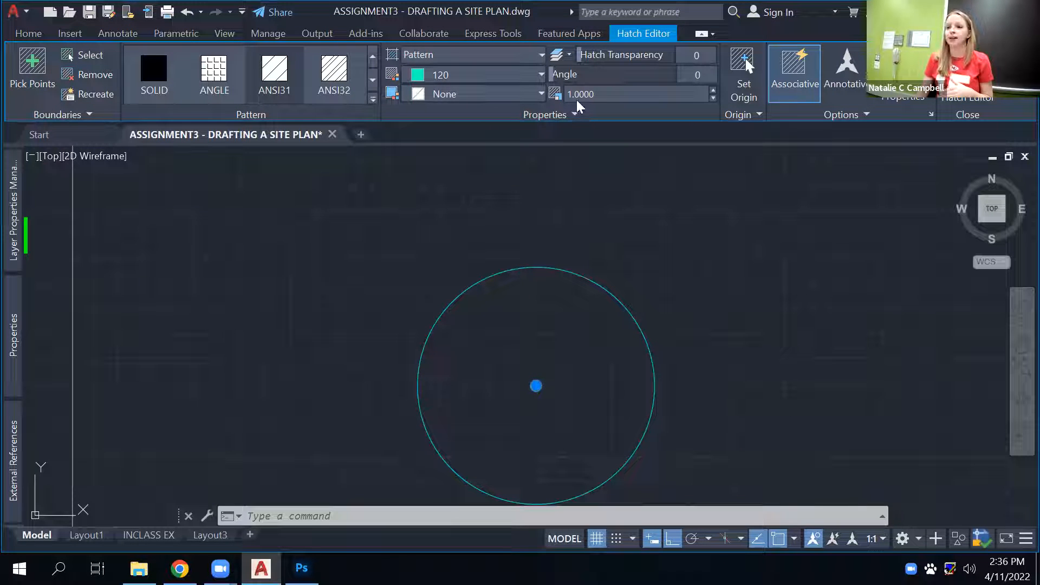
{"action": "left_click", "coordinate": [541, 75]}
{"action": "left_click", "coordinate": [484, 96]}
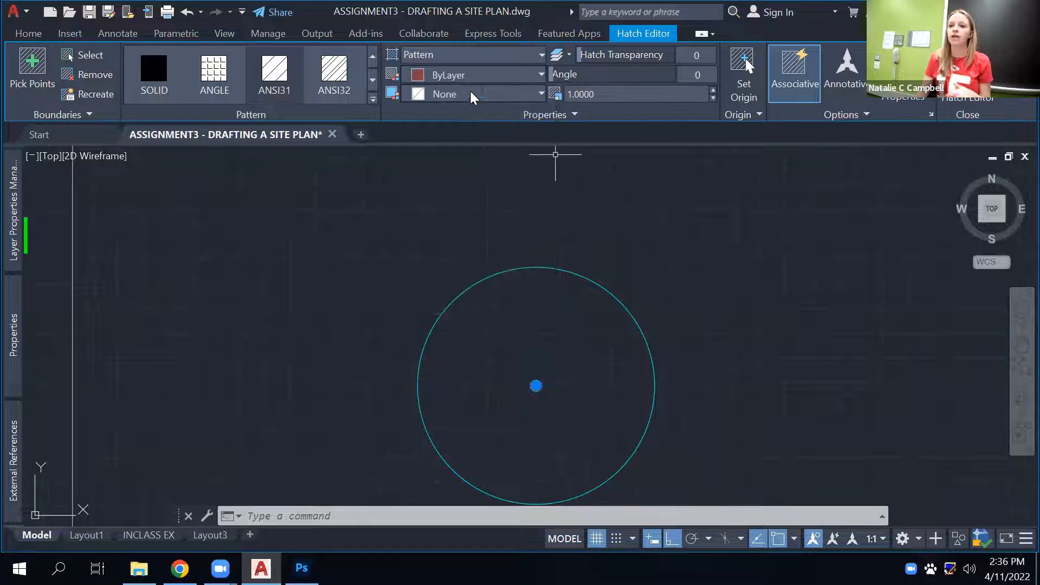
{"action": "scroll", "coordinate": [674, 324], "scroll_direction": "down", "scroll_amount": 2}
{"action": "middle_click_drag", "start_coordinate": [674, 324], "coordinate": [567, 282]}
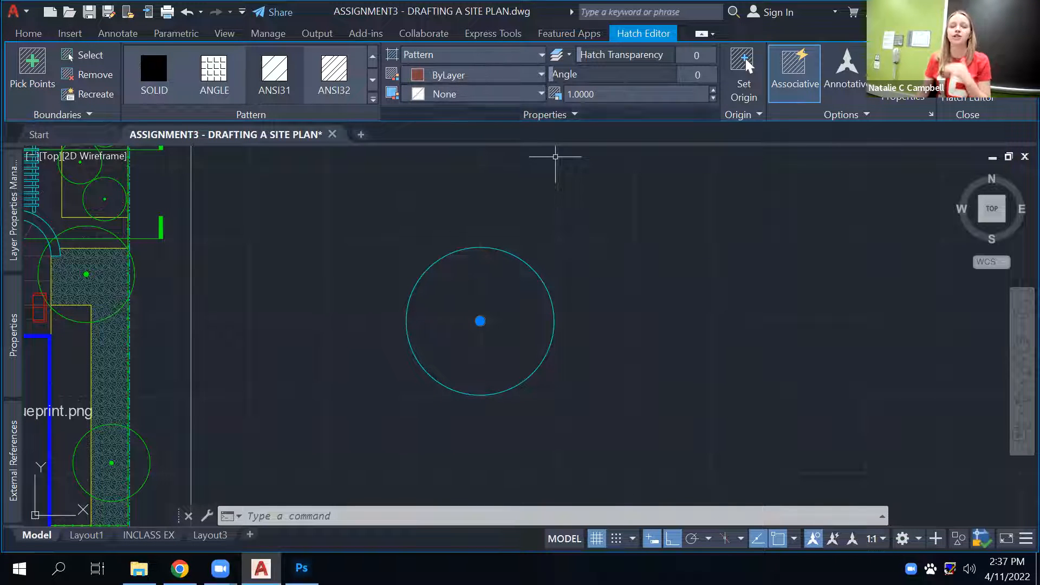
{"action": "scroll", "coordinate": [533, 200], "scroll_direction": "down", "scroll_amount": 2}
Select both circles and the hatch and examine their object colour setting.
{"action": "left_click", "coordinate": [576, 210]}
{"action": "left_click", "coordinate": [428, 334]}
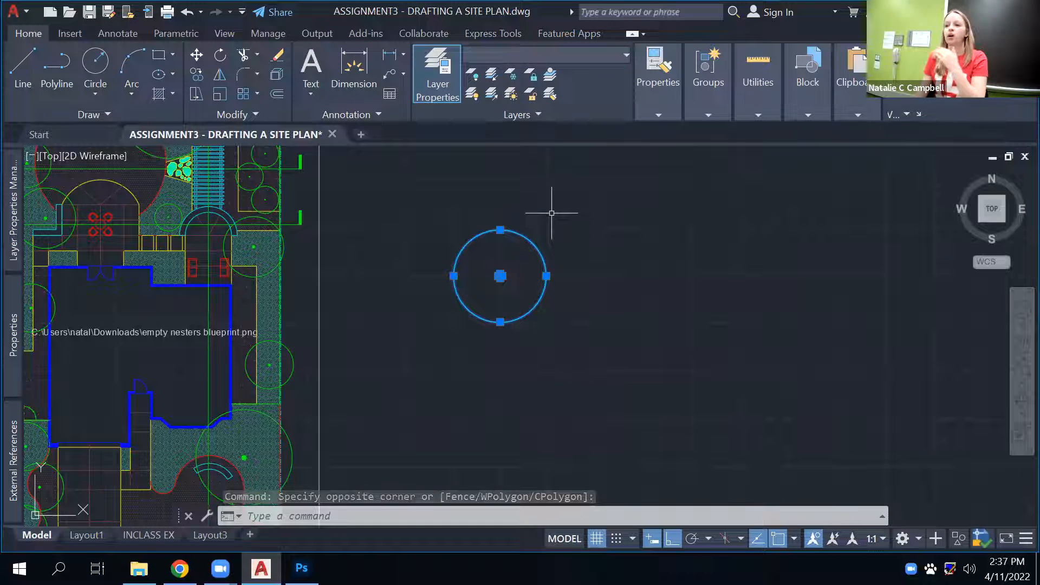
{"action": "scroll", "coordinate": [629, 220], "scroll_direction": "up", "scroll_amount": 2}
{"action": "left_click", "coordinate": [629, 220]}
{"action": "left_click", "coordinate": [348, 349]}
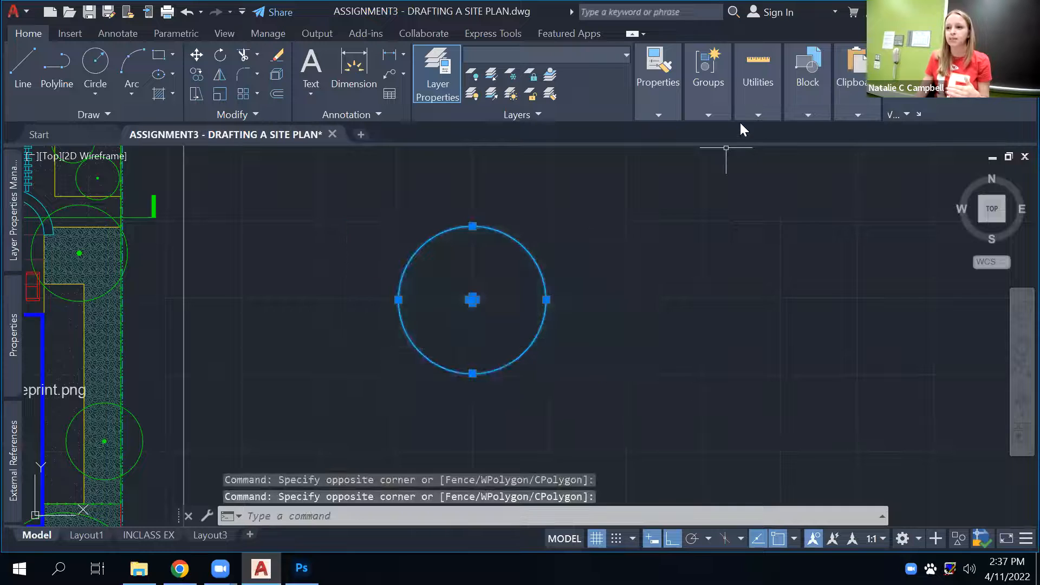
{"action": "left_click", "coordinate": [651, 102]}
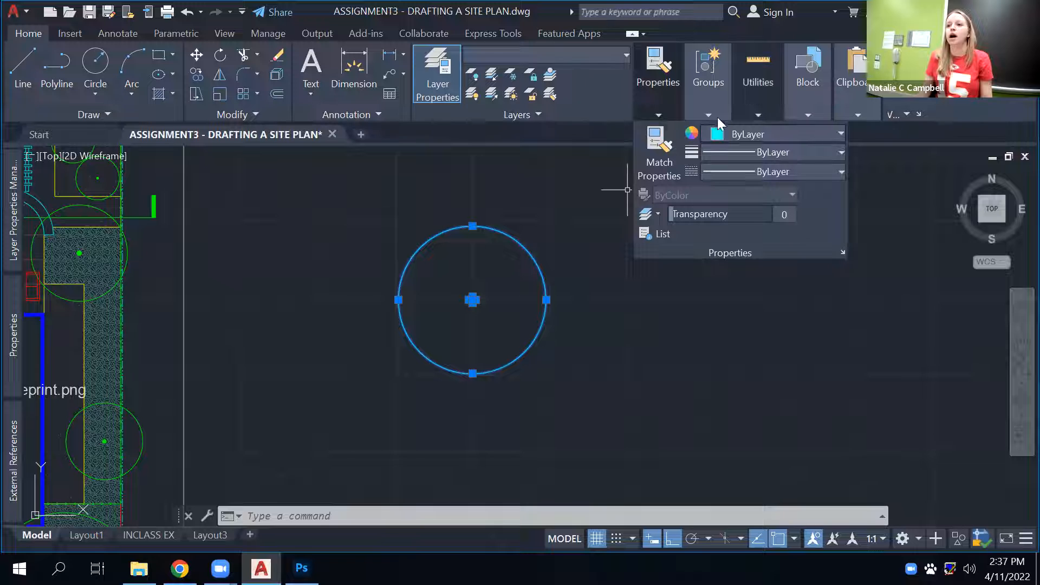
{"action": "left_click", "coordinate": [814, 136]}
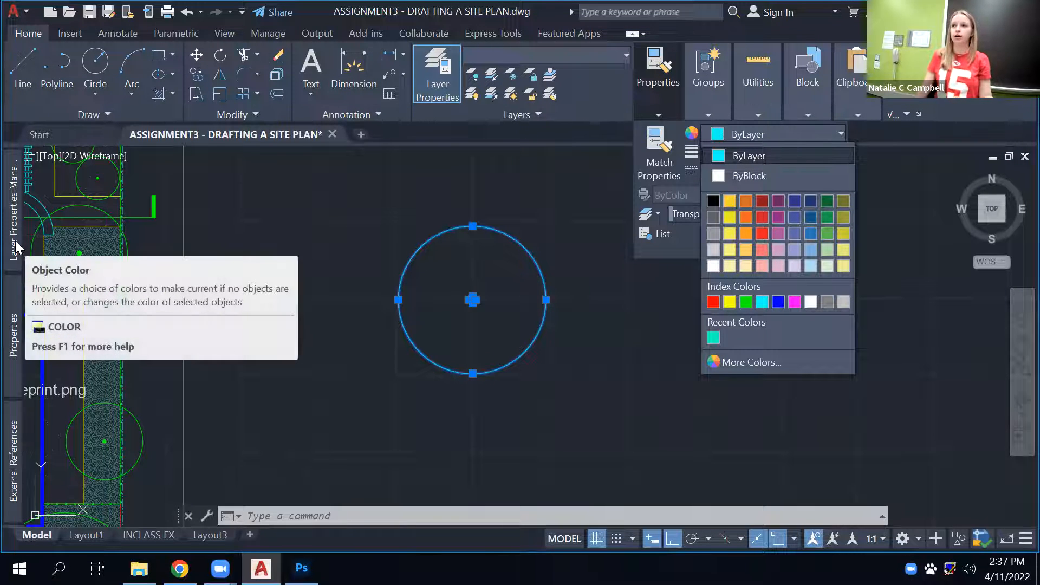
{"action": "left_click", "coordinate": [513, 59]}
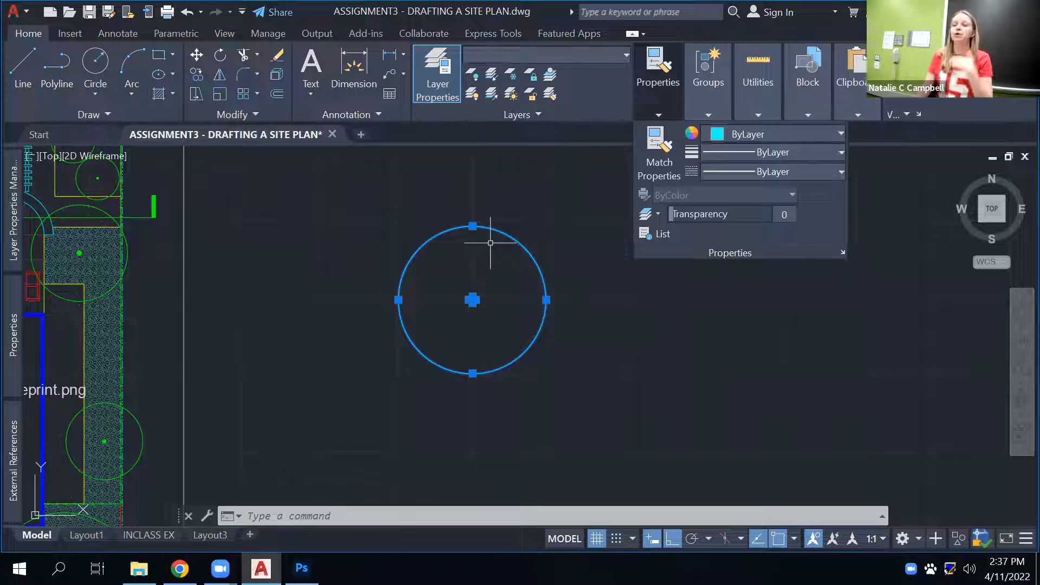
Assign the selected circles and hatch to the L_TREE layer.
{"action": "left_click", "coordinate": [533, 56]}
{"action": "left_click", "coordinate": [670, 316]}
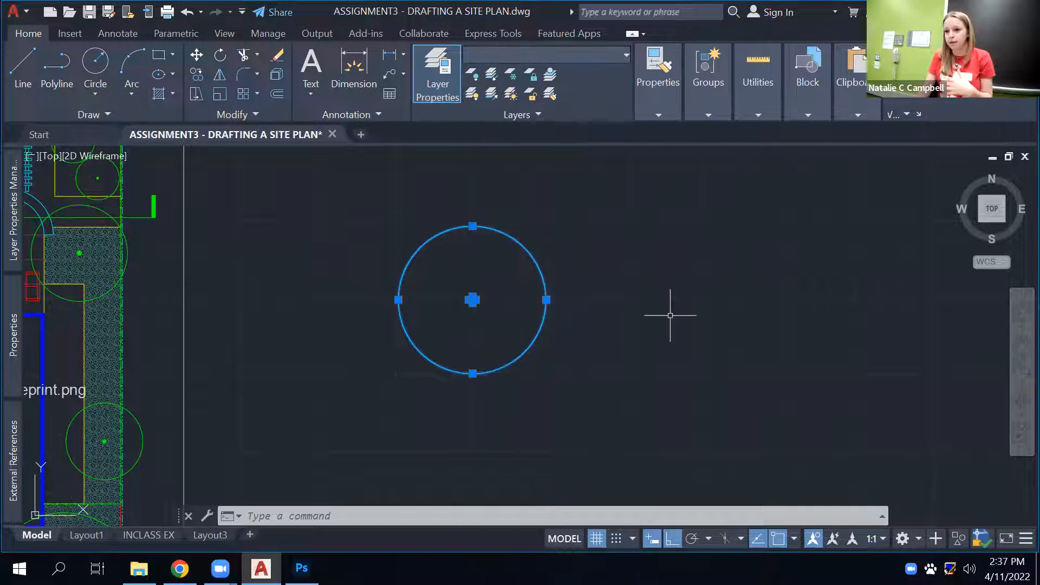
{"action": "left_click", "coordinate": [610, 55]}
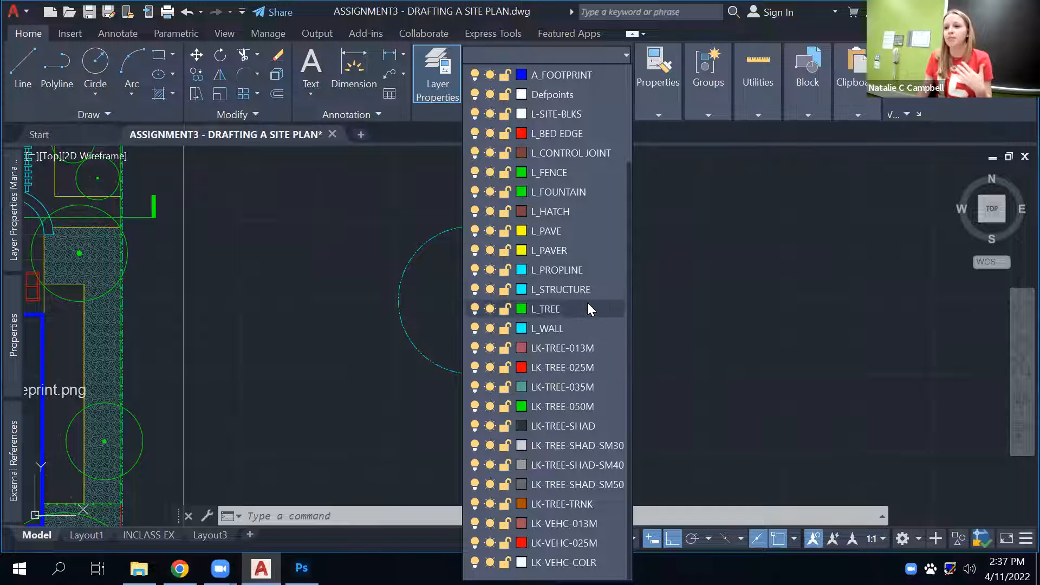
{"action": "left_click", "coordinate": [597, 306]}
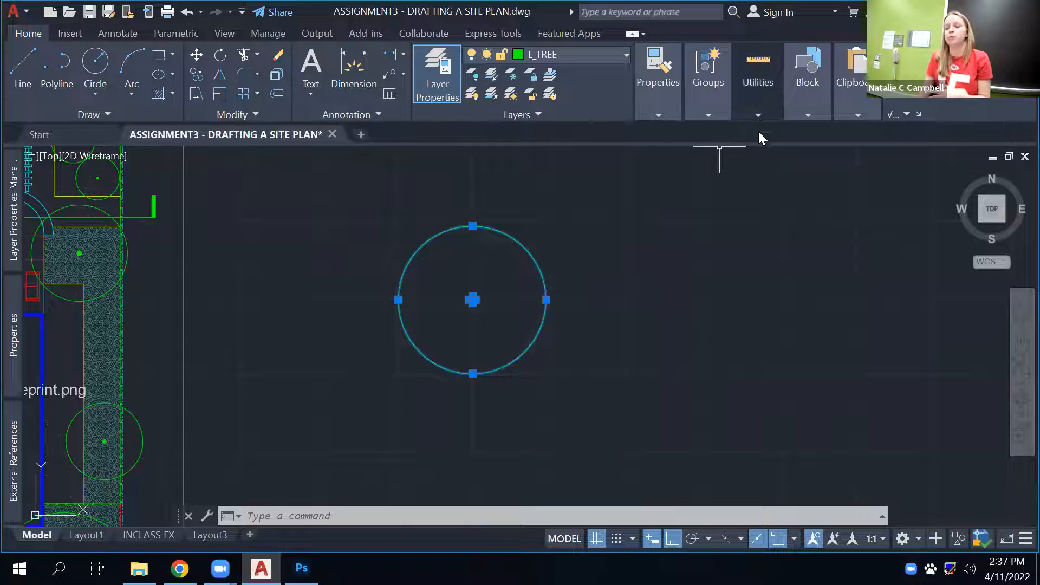
Check the colour, lineweight and linetype settings of the tree symbol's objects, then clear the selection.
{"action": "left_click", "coordinate": [656, 101]}
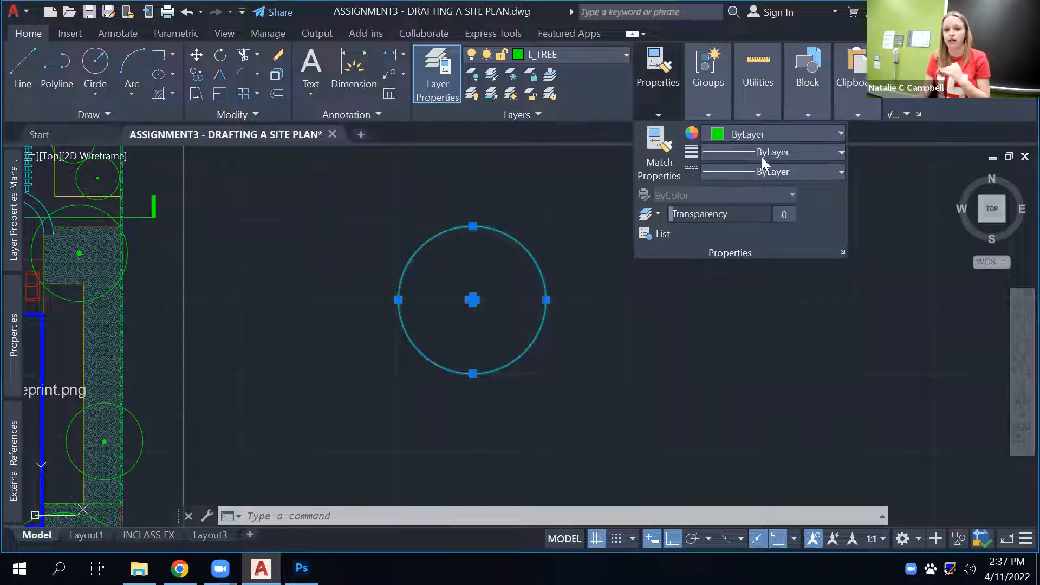
{"action": "mouse_move", "coordinate": [7, 339]}
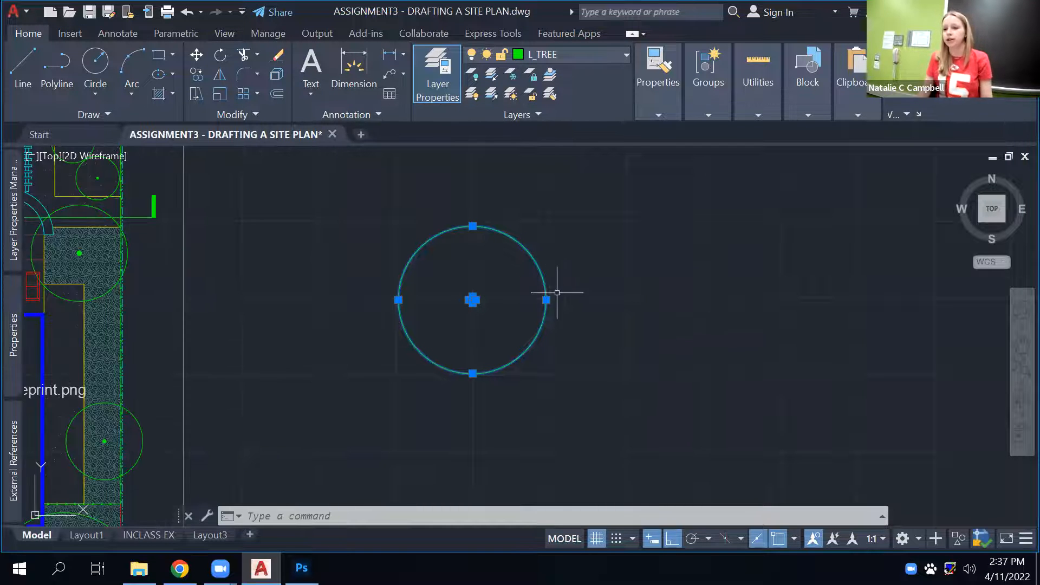
{"action": "scroll", "coordinate": [558, 295], "scroll_direction": "up", "scroll_amount": 2}
{"action": "key", "text": "Escape"}
{"action": "scroll", "coordinate": [570, 295], "scroll_direction": "down", "scroll_amount": 3}
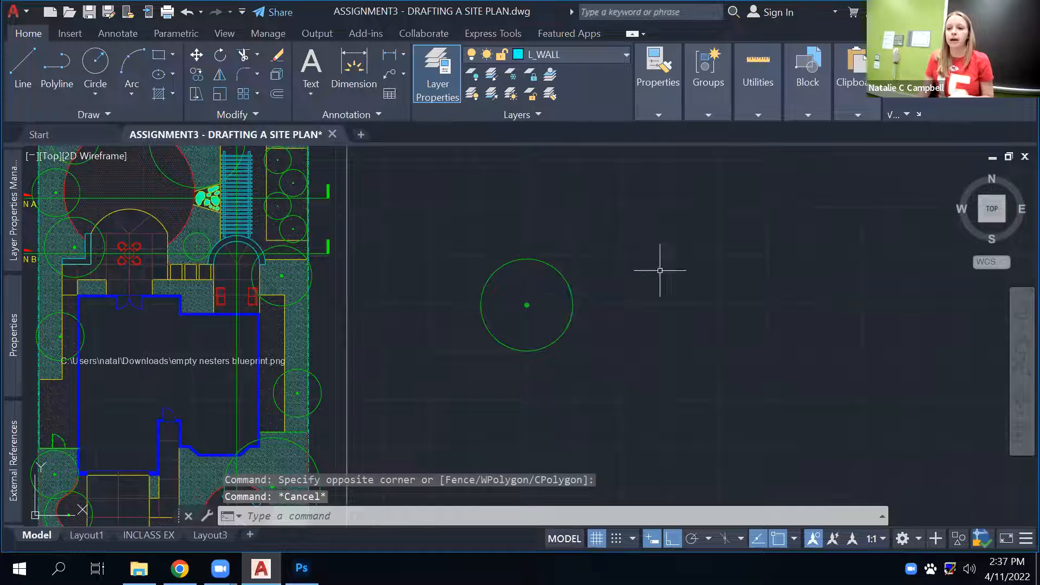
Start a block definition named TREE from both circles and the hatch, with on-screen specification of the base point turned off.
{"action": "left_click_drag", "start_coordinate": [662, 272], "coordinate": [441, 360]}
{"action": "left_click_drag", "start_coordinate": [668, 221], "coordinate": [427, 392]}
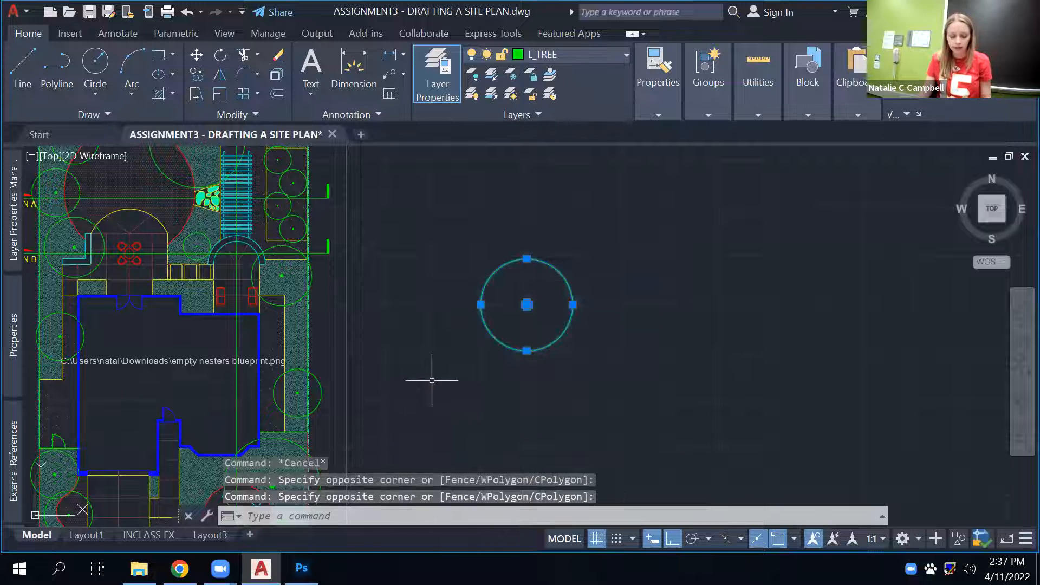
{"action": "type", "text": "b"}
{"action": "key", "text": "Return"}
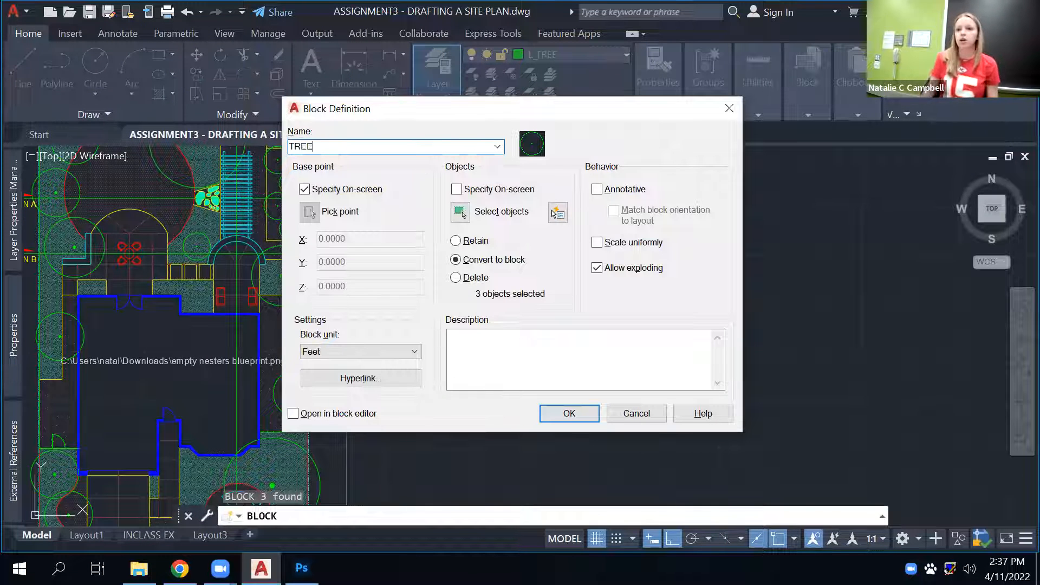
{"action": "left_click", "coordinate": [320, 191]}
{"action": "left_click", "coordinate": [323, 193]}
{"action": "left_click", "coordinate": [325, 191]}
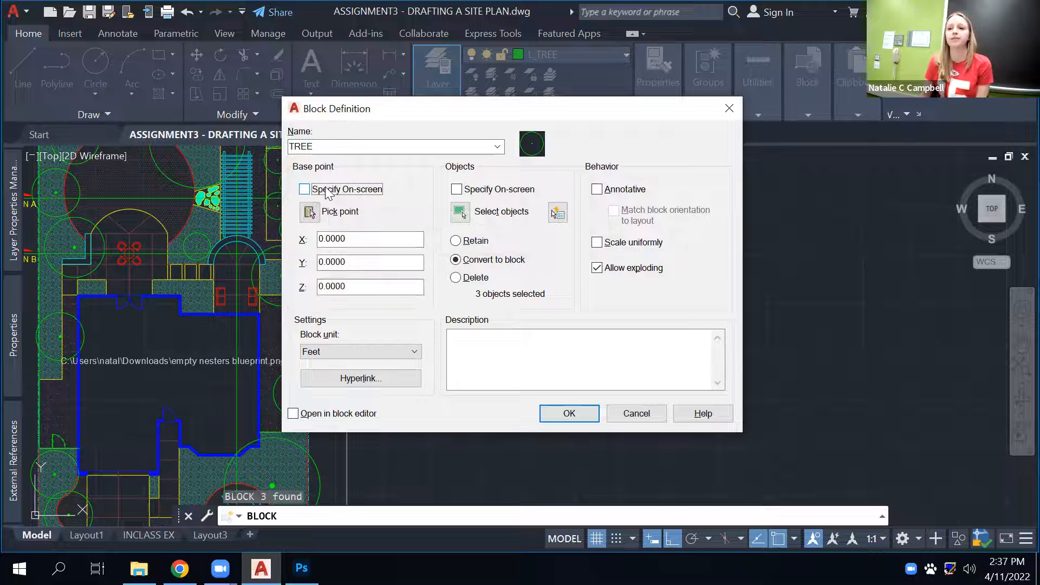
{"action": "left_click", "coordinate": [327, 190]}
{"action": "left_click", "coordinate": [327, 191]}
{"action": "left_click", "coordinate": [327, 190]}
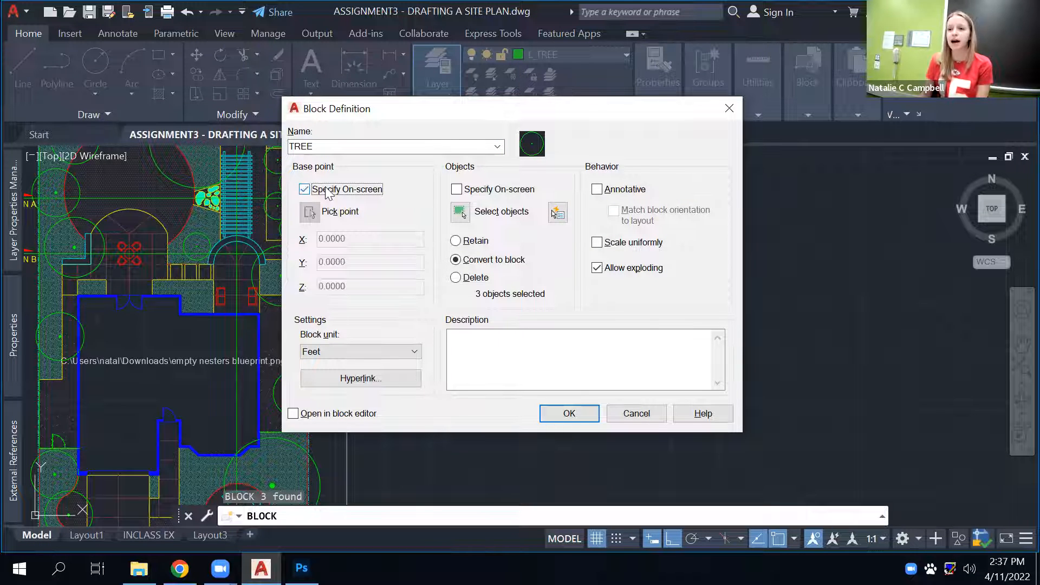
{"action": "left_click", "coordinate": [327, 191]}
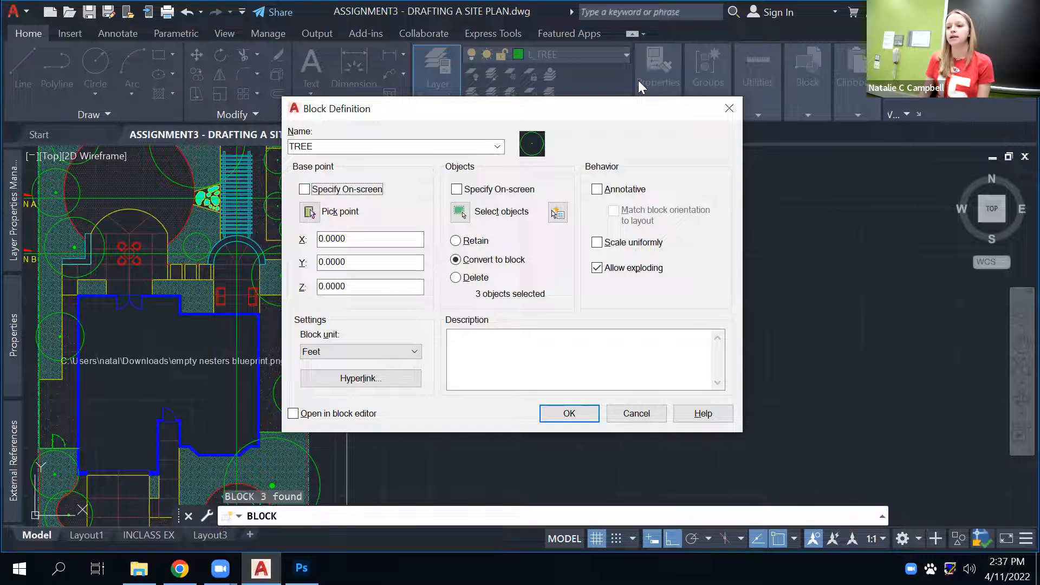
Decline redefining the existing TREE block and create the block as NEWTREE with its base point at 0,0,0.
{"action": "key", "text": "Return"}
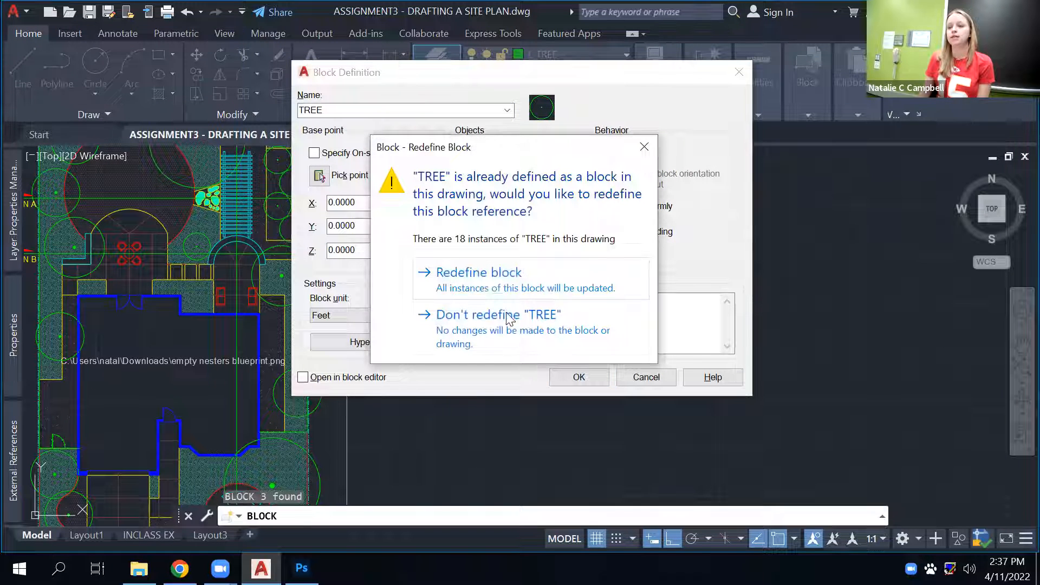
{"action": "left_click", "coordinate": [644, 147]}
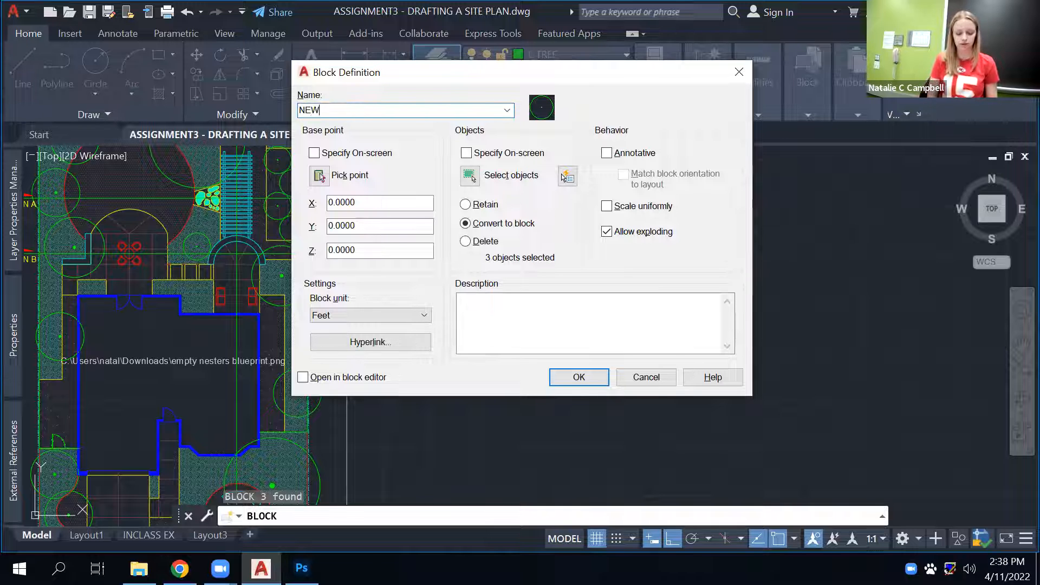
{"action": "key", "text": "Return"}
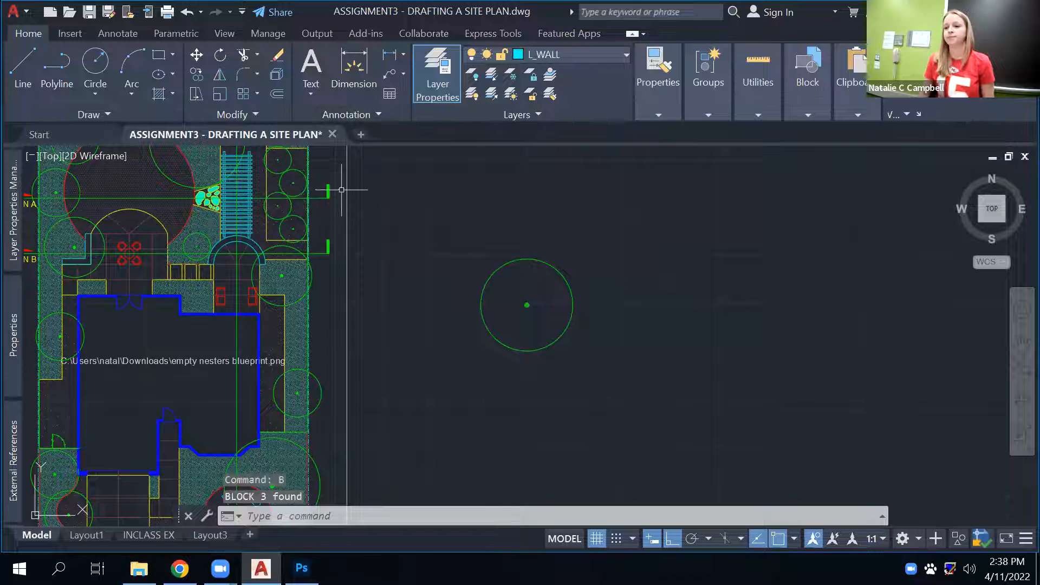
Select the NEWTREE block and shift it by its insertion grip away from the drawing origin and back again.
{"action": "scroll", "coordinate": [580, 323], "scroll_direction": "down", "scroll_amount": 3}
{"action": "left_click", "coordinate": [578, 304]}
{"action": "left_click", "coordinate": [555, 342]}
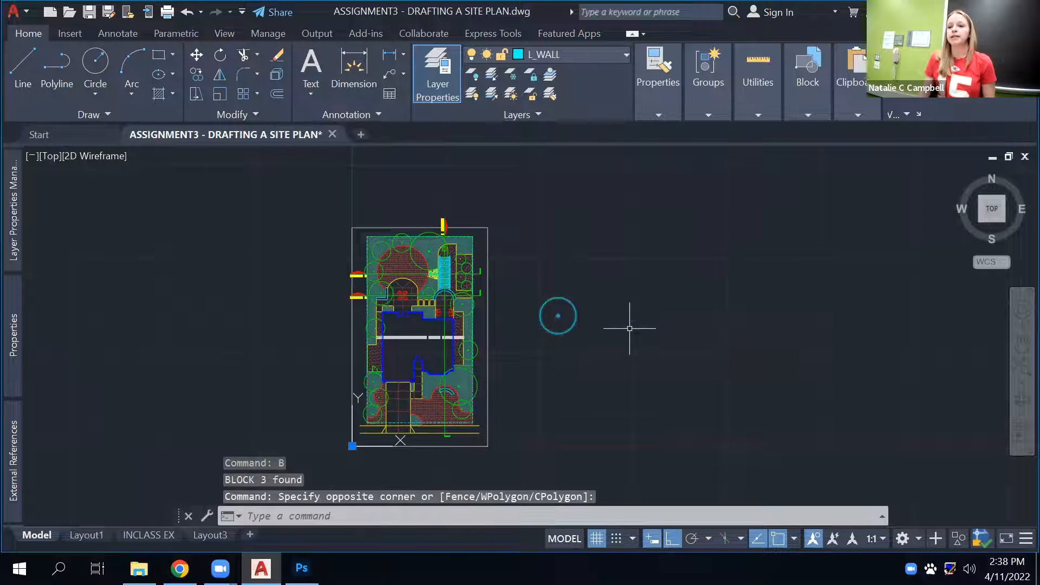
{"action": "middle_click_drag", "start_coordinate": [632, 330], "coordinate": [568, 295]}
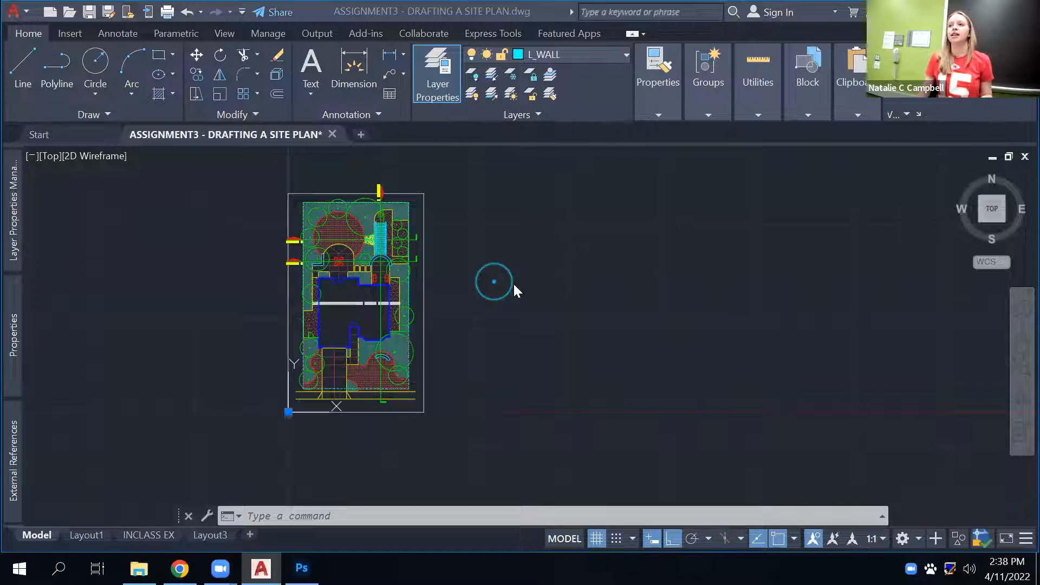
{"action": "left_click", "coordinate": [289, 412]}
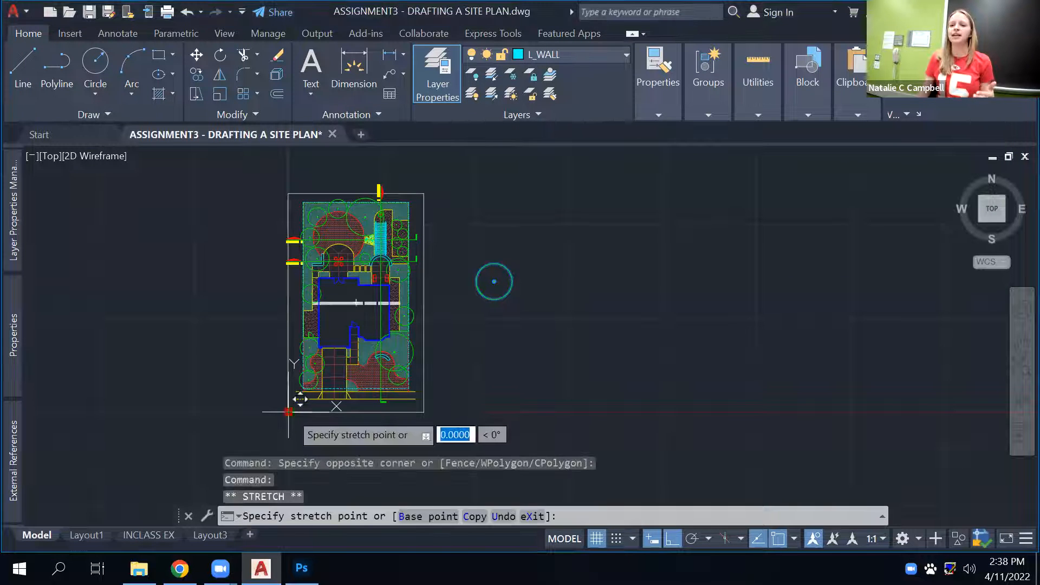
{"action": "left_click", "coordinate": [581, 412]}
{"action": "left_click", "coordinate": [564, 289]}
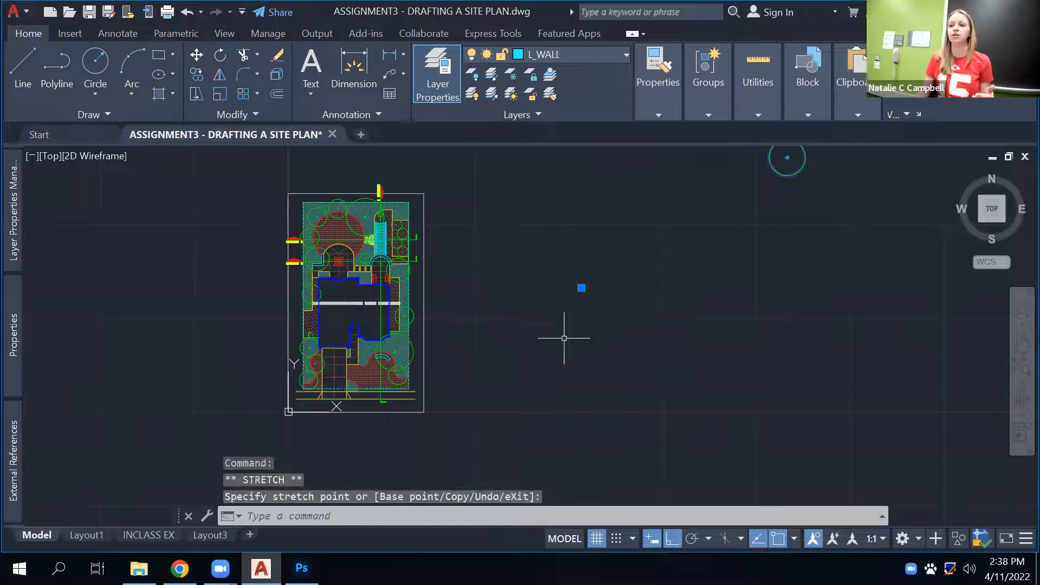
{"action": "left_click", "coordinate": [575, 287]}
{"action": "left_click", "coordinate": [581, 290]}
{"action": "left_click", "coordinate": [581, 288]}
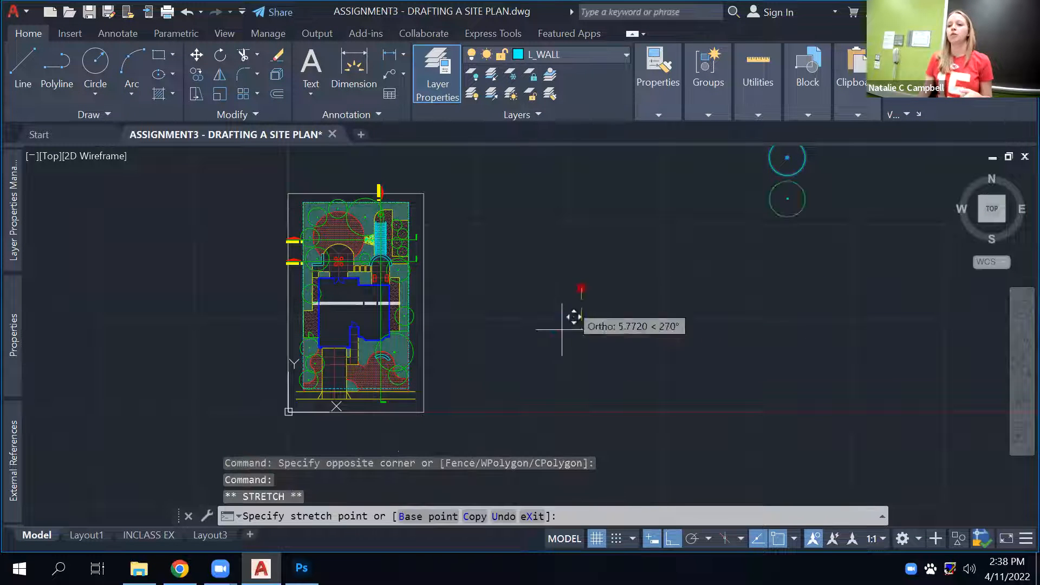
{"action": "left_click", "coordinate": [292, 408]}
Move the NEWTREE block from its circle centre onto the drawing origin, then undo the move.
{"action": "type", "text": "m"}
{"action": "key", "text": "Return"}
{"action": "left_click", "coordinate": [493, 280]}
{"action": "left_click", "coordinate": [300, 400]}
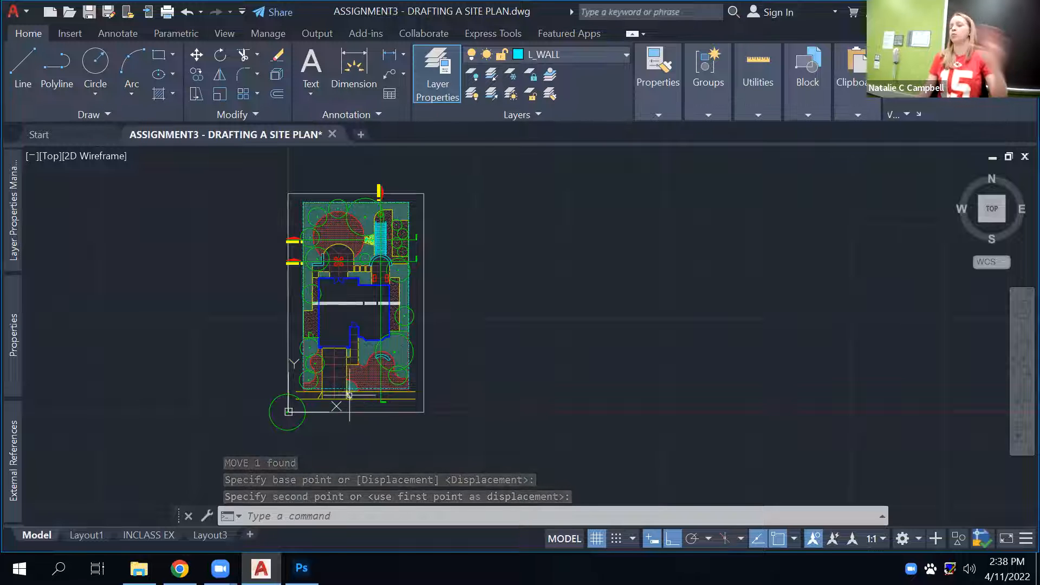
{"action": "key", "text": "ctrl+z"}
Explode the NEWTREE block beside the site plan into its separate objects.
{"action": "left_click", "coordinate": [536, 226]}
{"action": "left_click", "coordinate": [472, 382]}
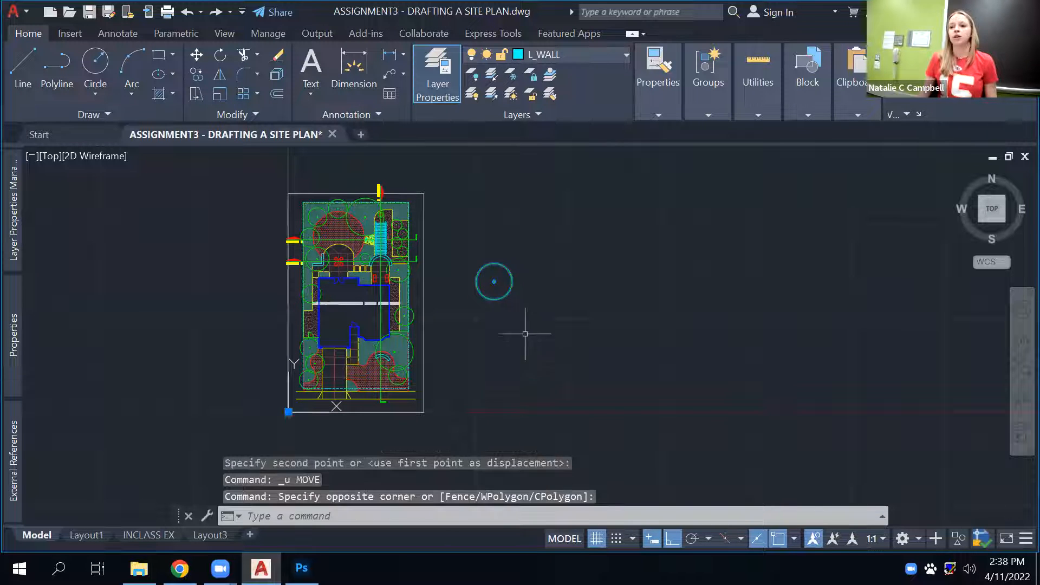
{"action": "type", "text": "x"}
{"action": "key", "text": "Return"}
Select the exploded tree symbol and inspect its separate circles and hatch up close.
{"action": "left_click", "coordinate": [558, 221]}
{"action": "left_click", "coordinate": [562, 298]}
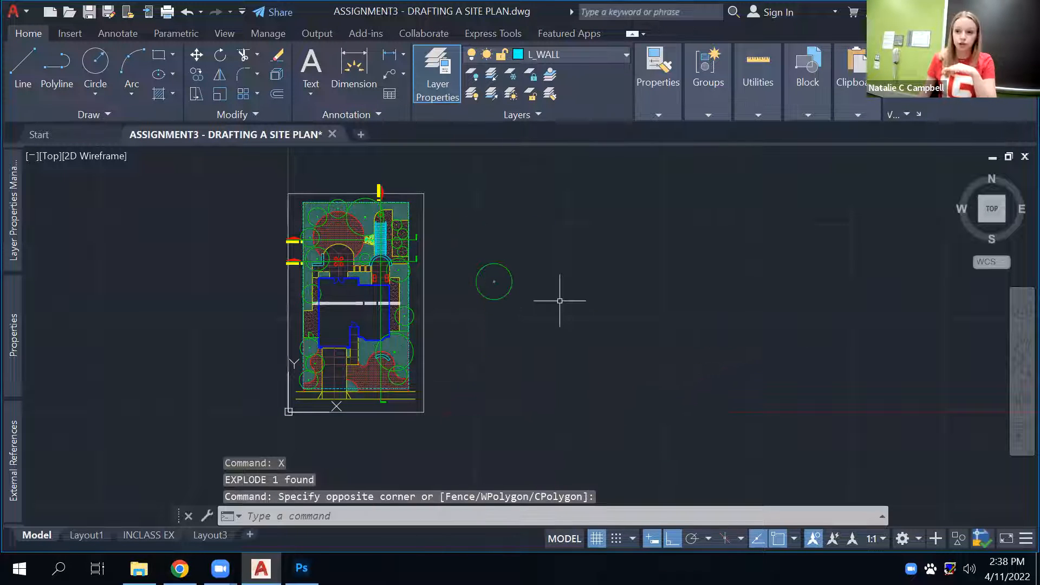
{"action": "left_click", "coordinate": [564, 228]}
{"action": "left_click", "coordinate": [460, 353]}
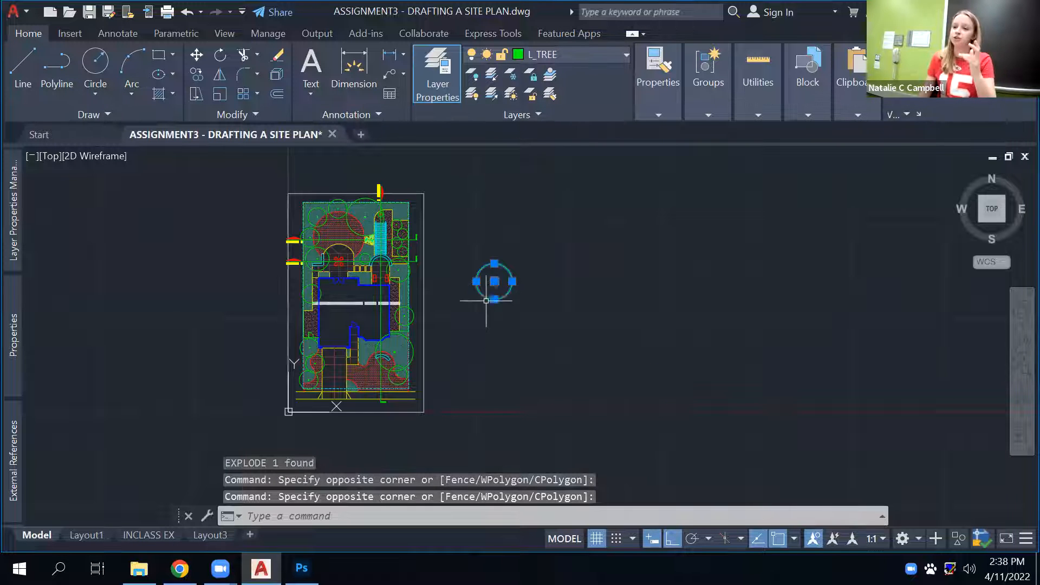
{"action": "scroll", "coordinate": [501, 278], "scroll_direction": "up", "scroll_amount": 6}
{"action": "scroll", "coordinate": [459, 310], "scroll_direction": "up", "scroll_amount": 6}
{"action": "key", "text": "Escape"}
{"action": "scroll", "coordinate": [728, 319], "scroll_direction": "down", "scroll_amount": 8}
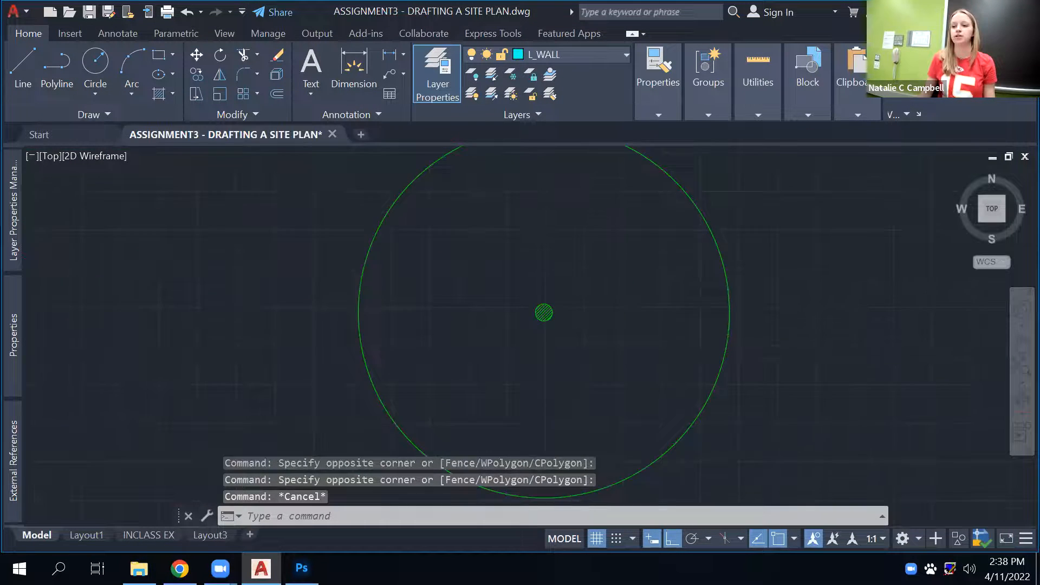
Define the circles and hatch as block NEWTREE with the base point specified on-screen, redefining the existing definition.
{"action": "left_click", "coordinate": [780, 231]}
{"action": "left_click", "coordinate": [628, 382]}
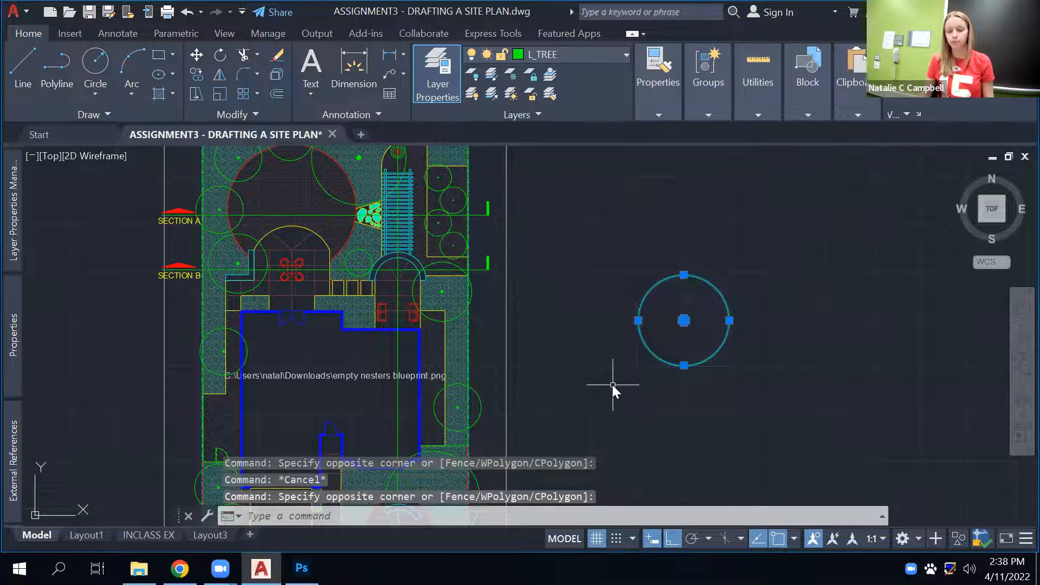
{"action": "type", "text": "b"}
{"action": "key", "text": "Return"}
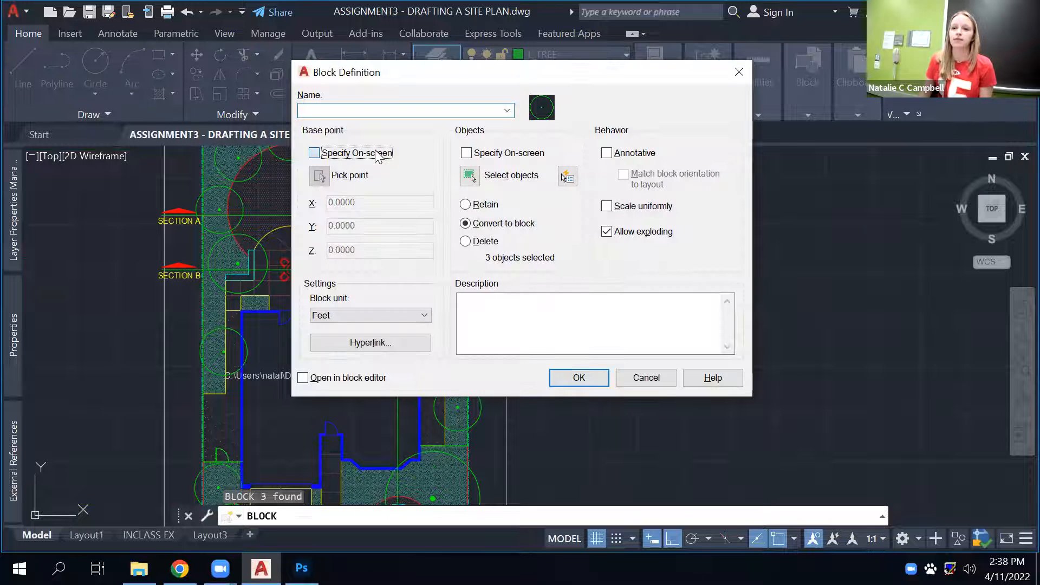
{"action": "left_click", "coordinate": [324, 110]}
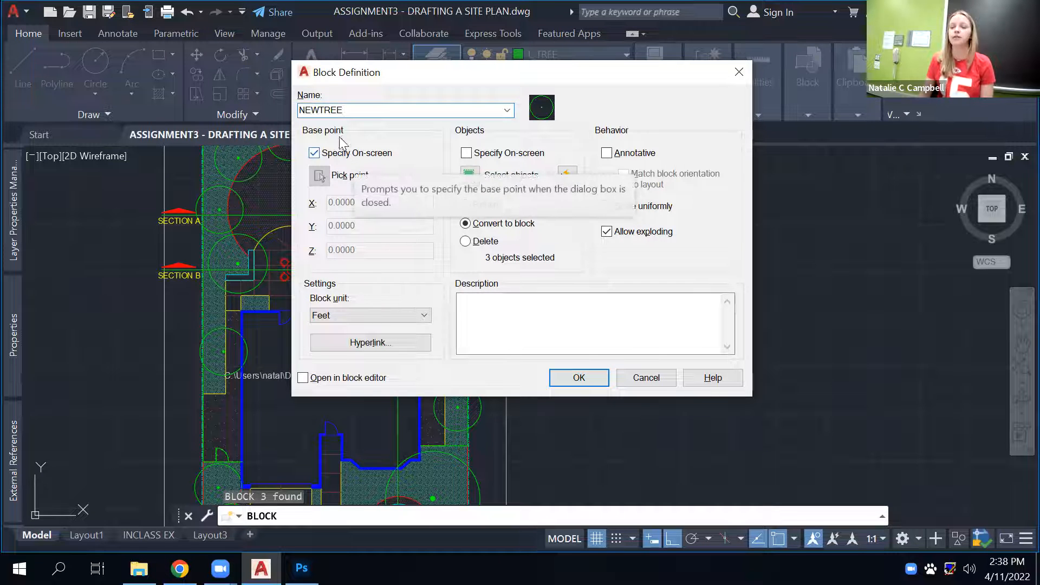
{"action": "left_click", "coordinate": [584, 380]}
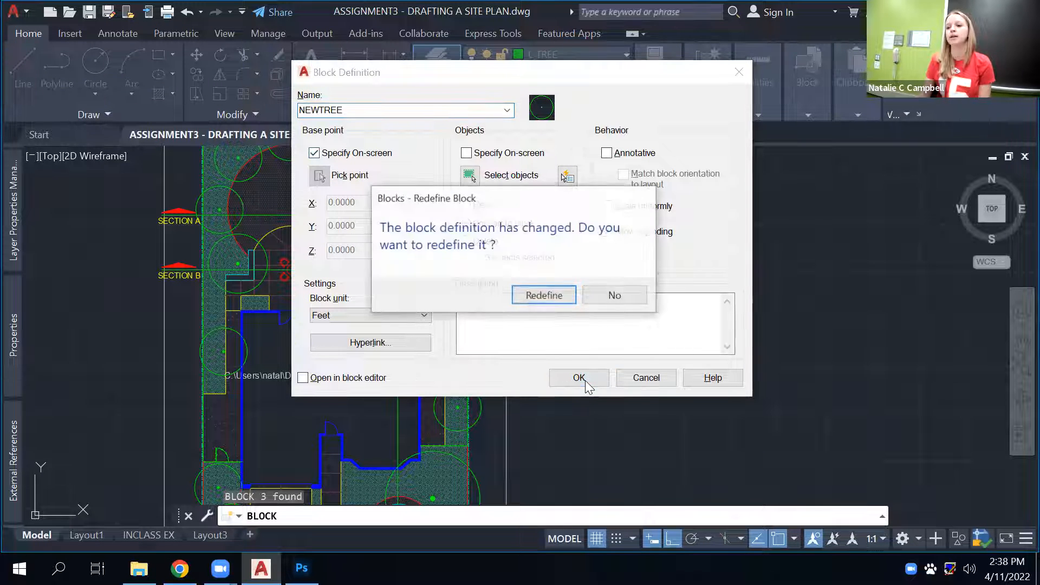
{"action": "left_click", "coordinate": [544, 295]}
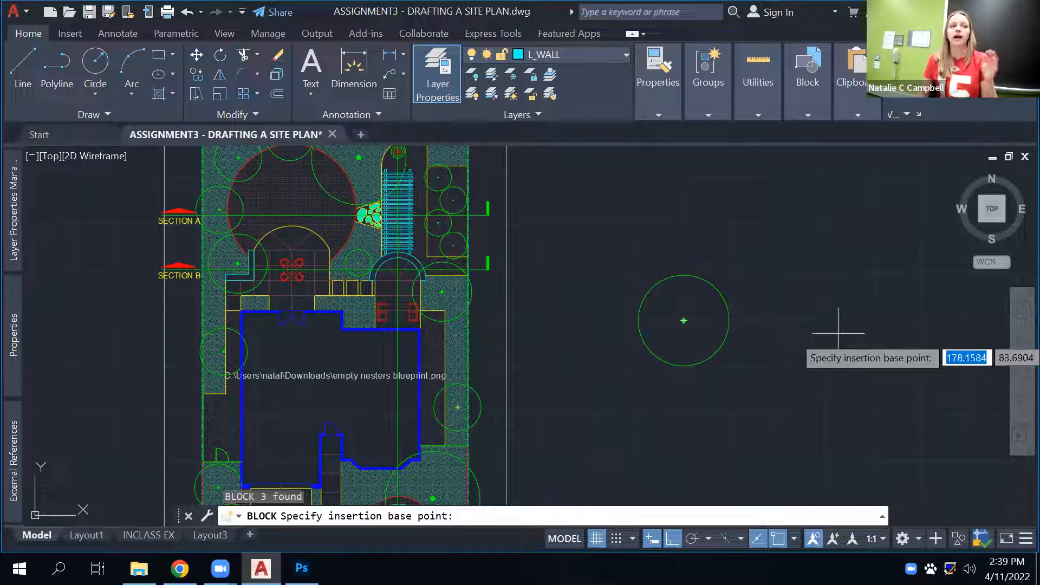
Set the insertion base point of the NEWTREE block at the centre of the small hatched circle.
{"action": "scroll", "coordinate": [838, 333], "scroll_direction": "up", "scroll_amount": 4}
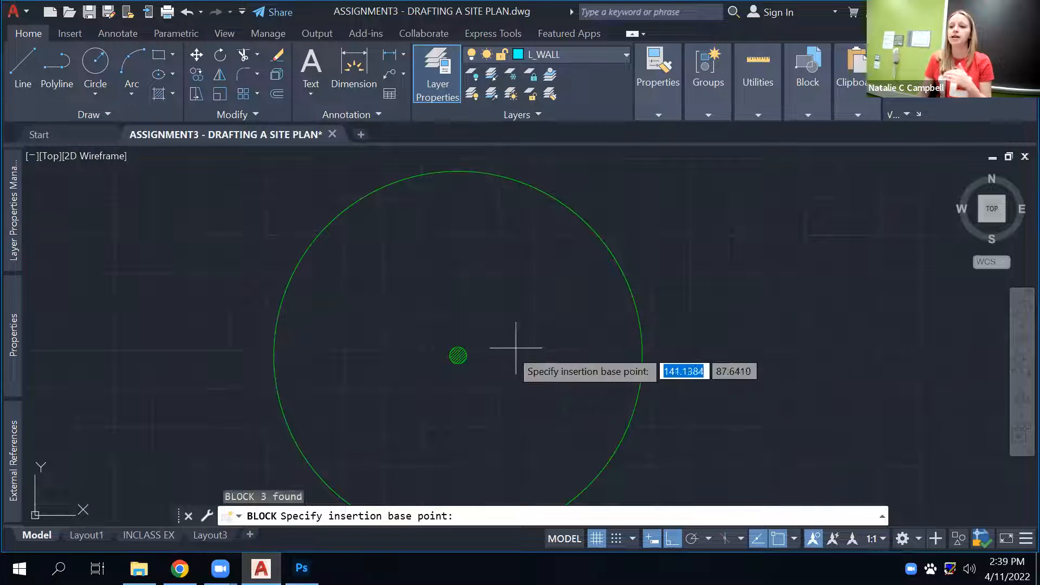
{"action": "left_click", "coordinate": [458, 355]}
{"action": "scroll", "coordinate": [455, 367], "scroll_direction": "down", "scroll_amount": 6}
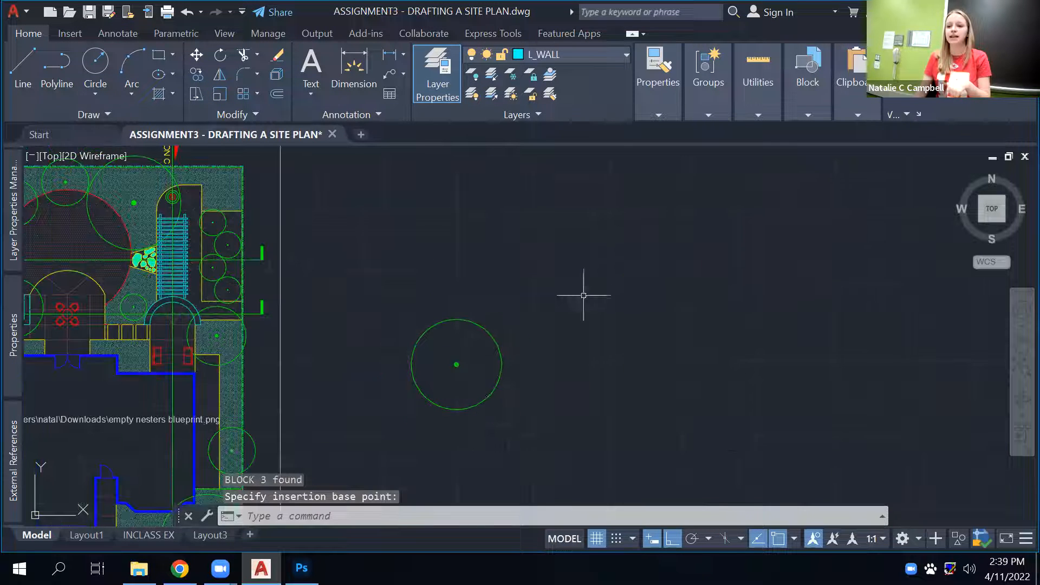
Move the NEWTREE block by its centre grip closer to the site plan with Ortho turned off, then clear the selection.
{"action": "left_click", "coordinate": [588, 287]}
{"action": "left_click", "coordinate": [454, 445]}
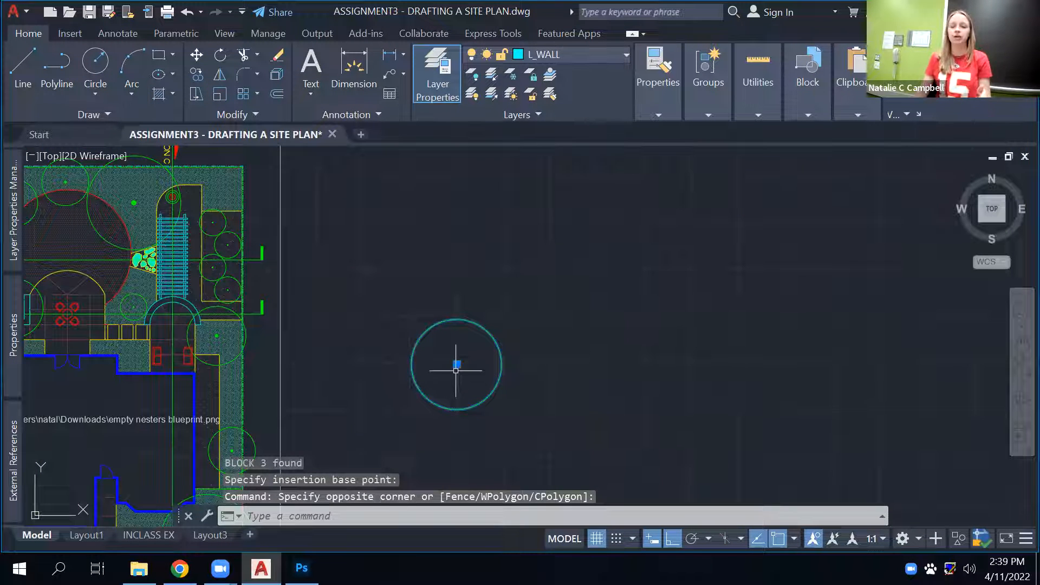
{"action": "left_click", "coordinate": [457, 364]}
{"action": "middle_click_drag", "start_coordinate": [397, 356], "coordinate": [554, 347]}
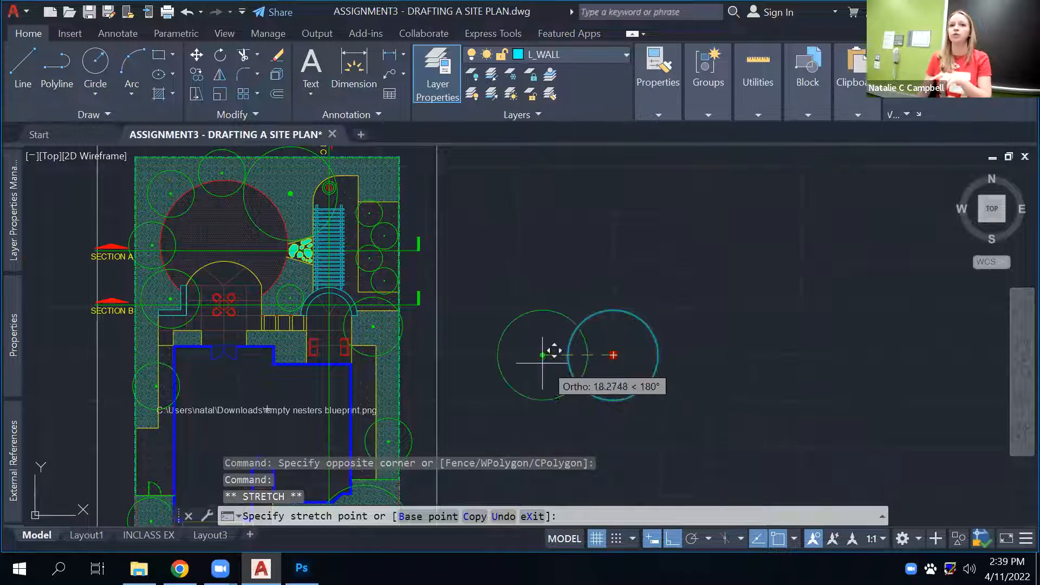
{"action": "key", "text": "F8"}
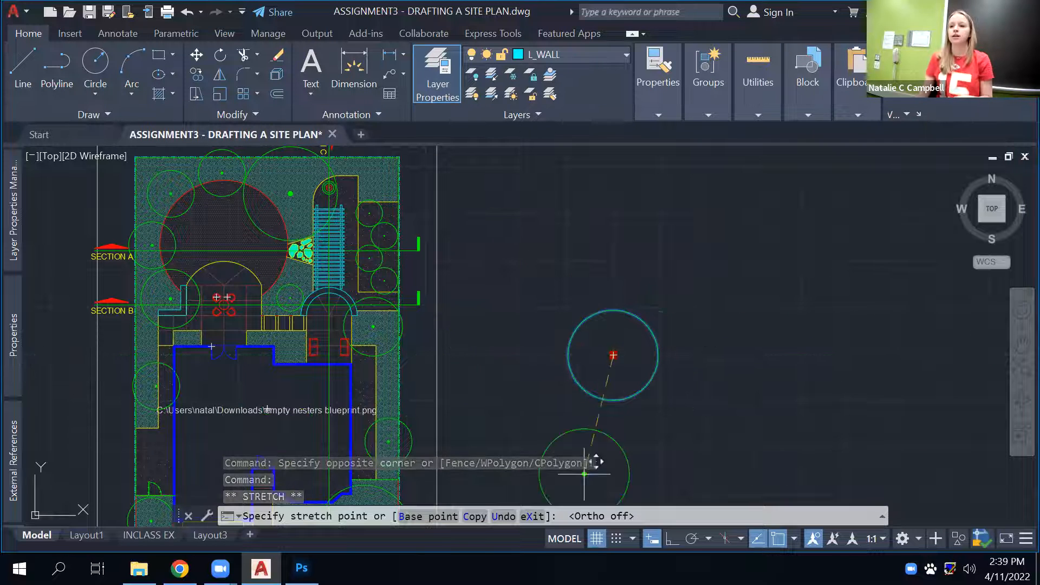
{"action": "key", "text": "Escape"}
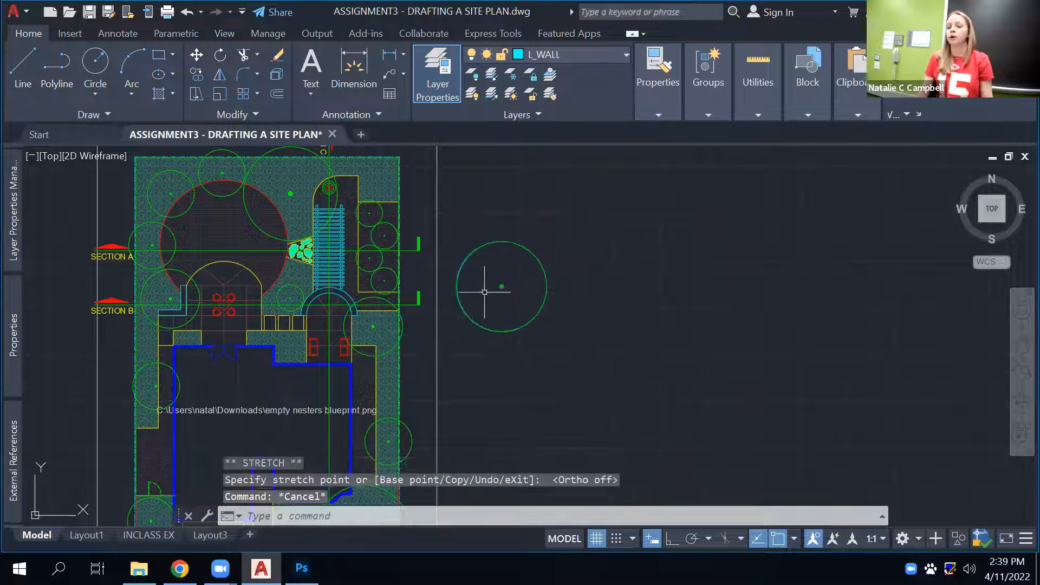
Select the large tree and the smaller tree on the site plan in turn to compare their insertion points.
{"action": "middle_click_drag", "start_coordinate": [495, 299], "coordinate": [580, 320]}
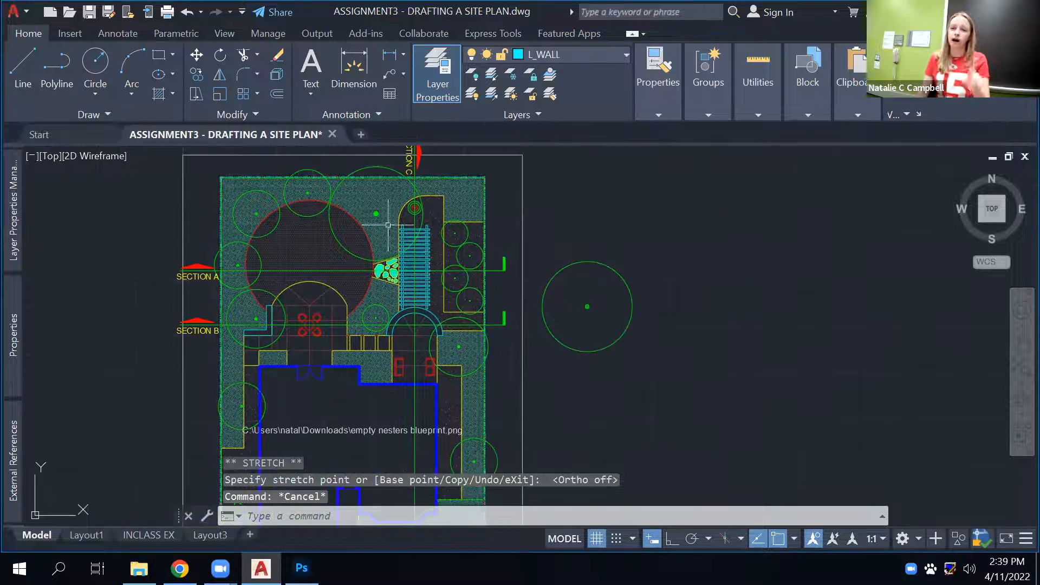
{"action": "left_click", "coordinate": [349, 250]}
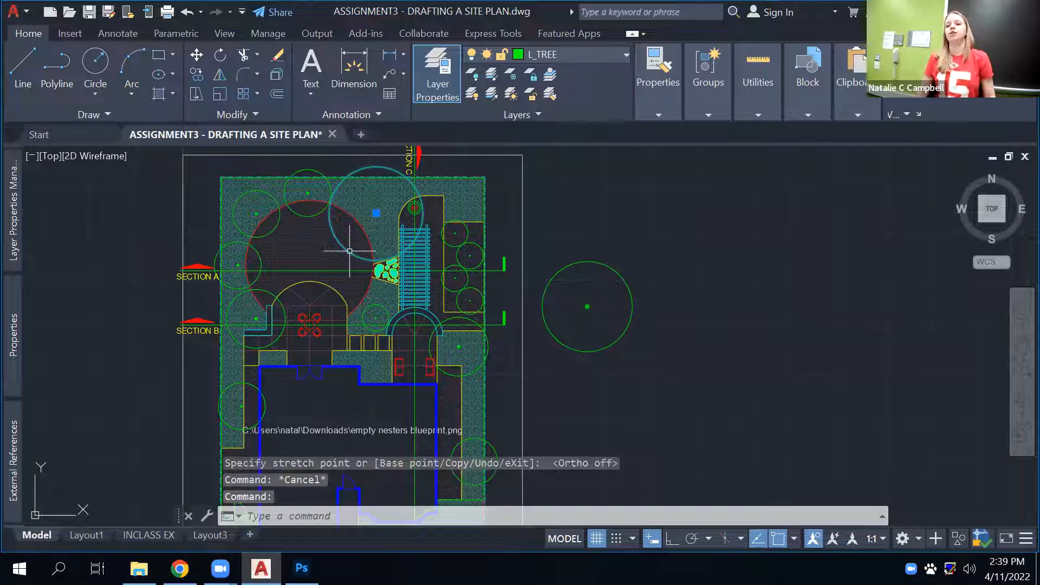
{"action": "key", "text": "Escape"}
{"action": "left_click", "coordinate": [304, 217]}
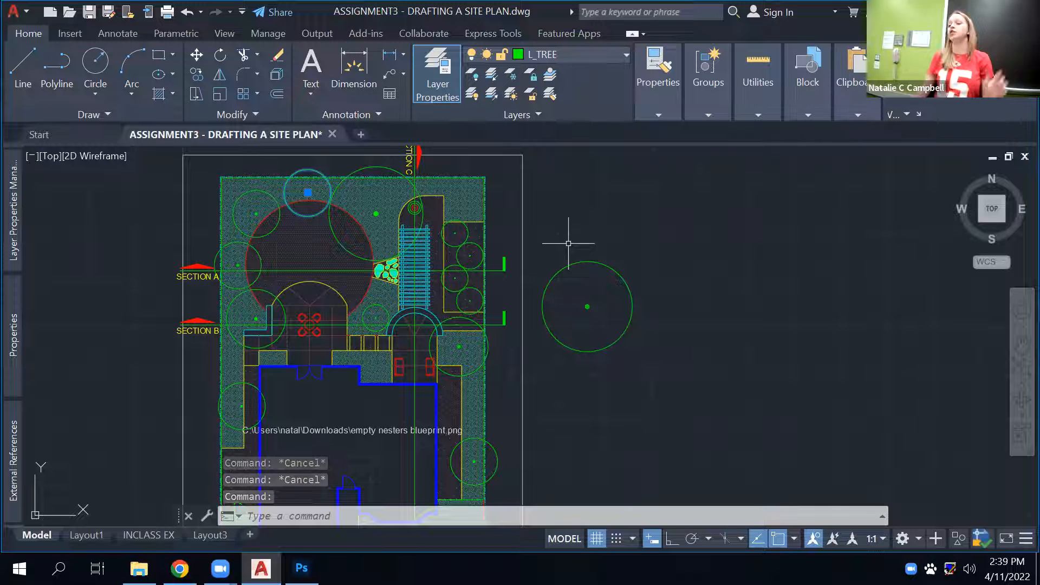
{"action": "key", "text": "Escape"}
Open the definition of the large site-plan tree's block, TREE, in the Block Editor.
{"action": "left_click", "coordinate": [378, 170]}
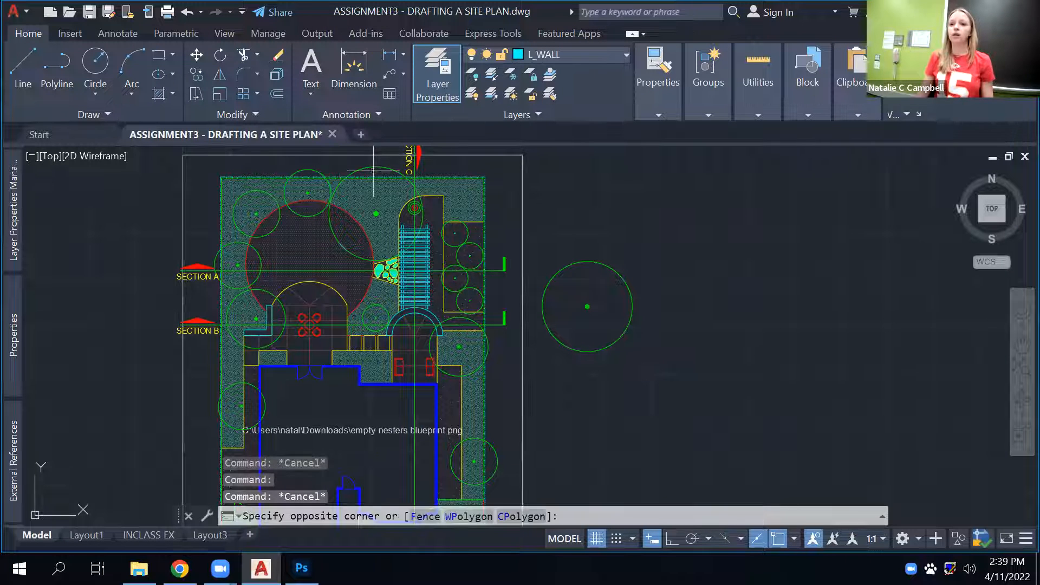
{"action": "left_click", "coordinate": [361, 160]}
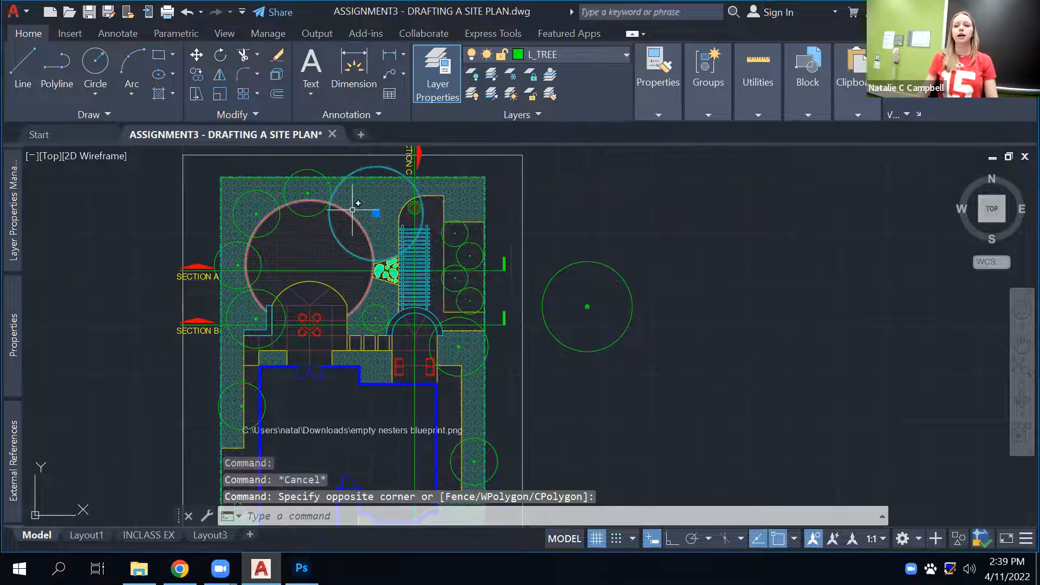
{"action": "key", "text": "Escape"}
{"action": "double_click", "coordinate": [382, 172]}
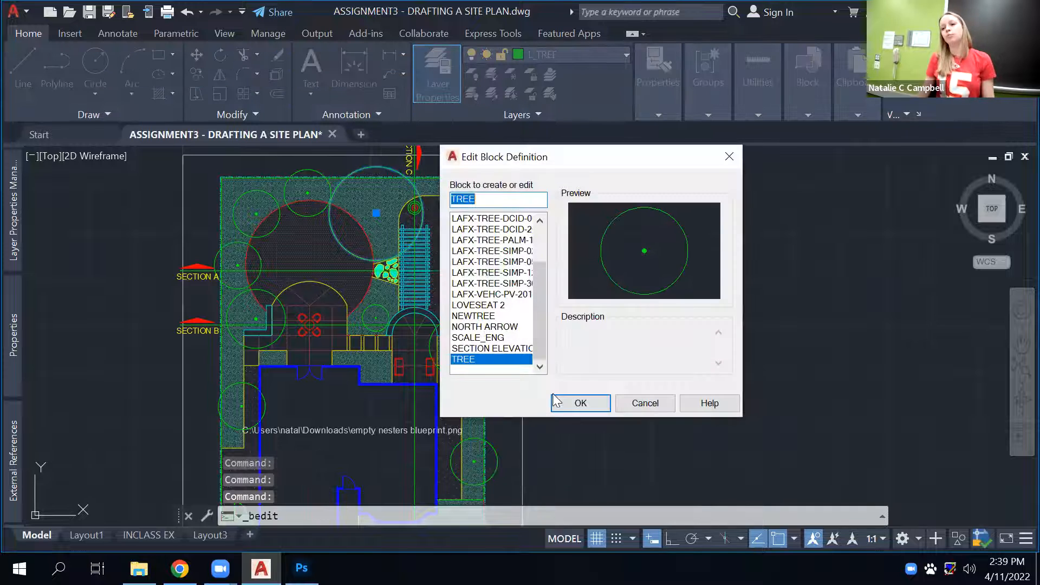
{"action": "left_click", "coordinate": [572, 401]}
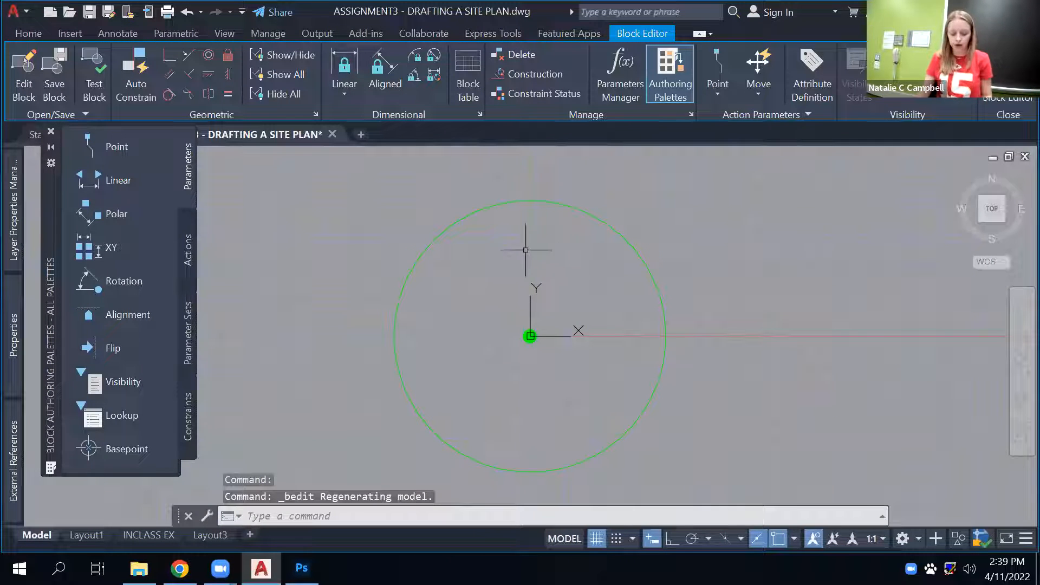
Draw a polyline of three spokes radiating from the tree's centre to points beyond its circle: upward, to the right and to the lower left.
{"action": "type", "text": "pl"}
{"action": "key", "text": "Return"}
{"action": "left_click", "coordinate": [530, 336]}
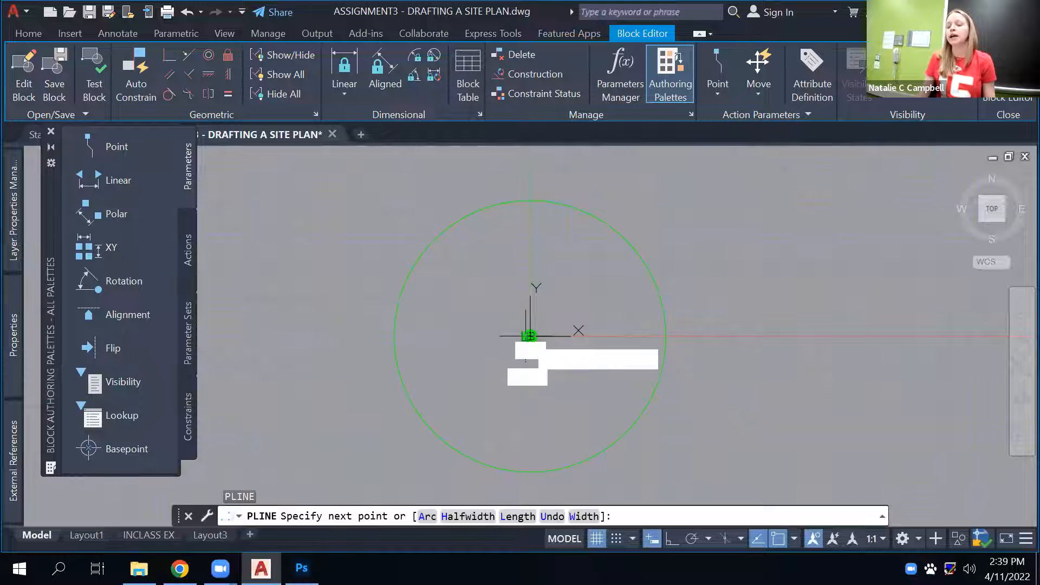
{"action": "left_click", "coordinate": [524, 177]}
{"action": "left_click", "coordinate": [530, 337]}
{"action": "left_click", "coordinate": [752, 295]}
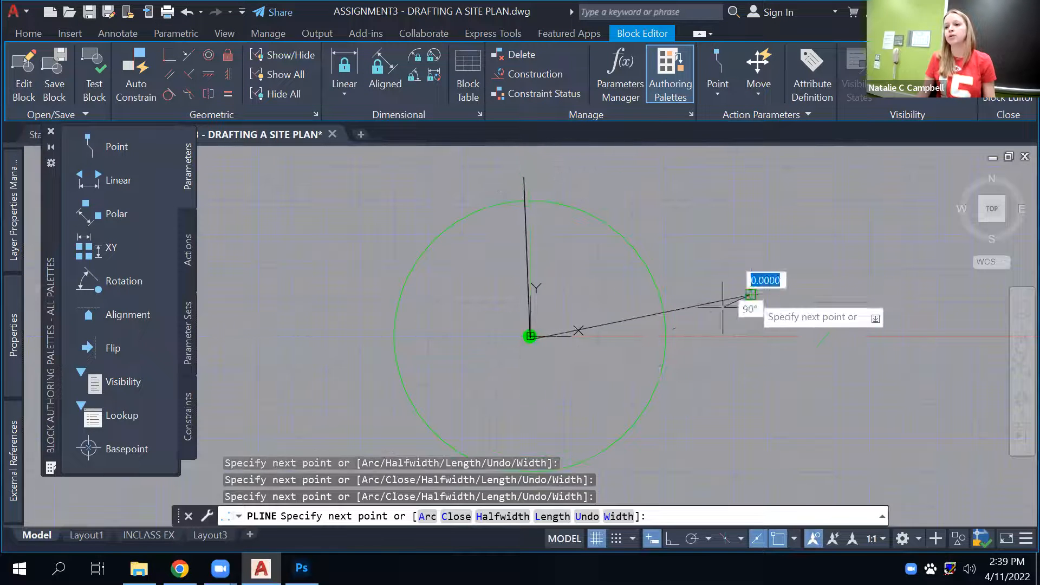
{"action": "left_click", "coordinate": [377, 398]}
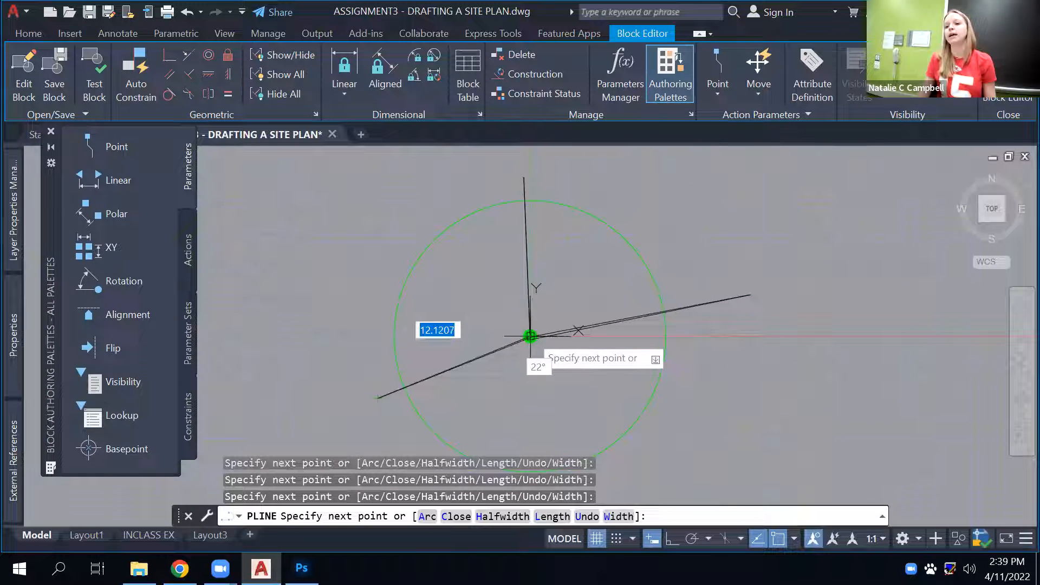
{"action": "key", "text": "Escape"}
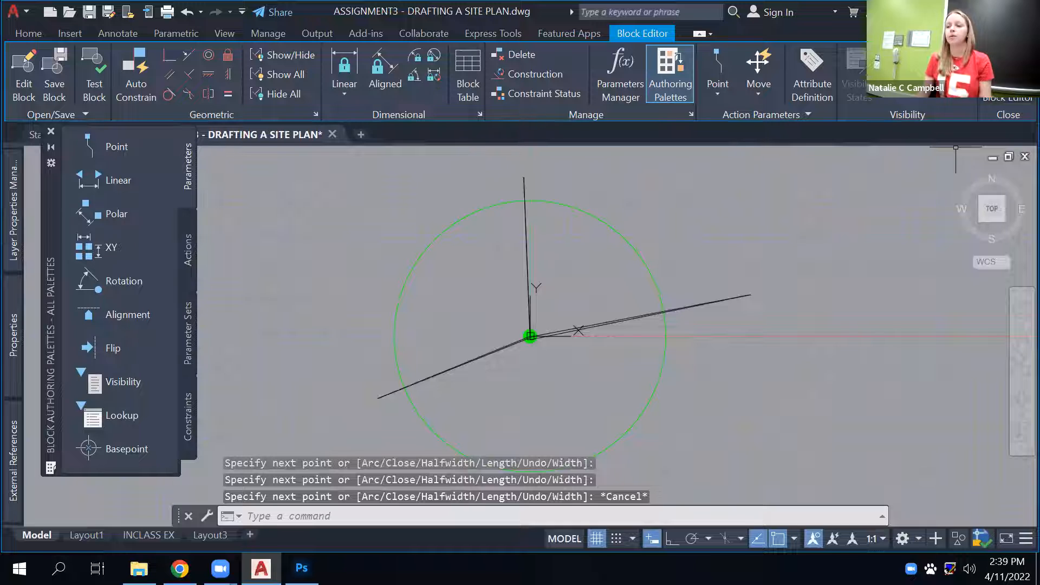
Close the Block Editor, saving the changes to TREE, and view the trees across the site plan.
{"action": "left_click", "coordinate": [1008, 81]}
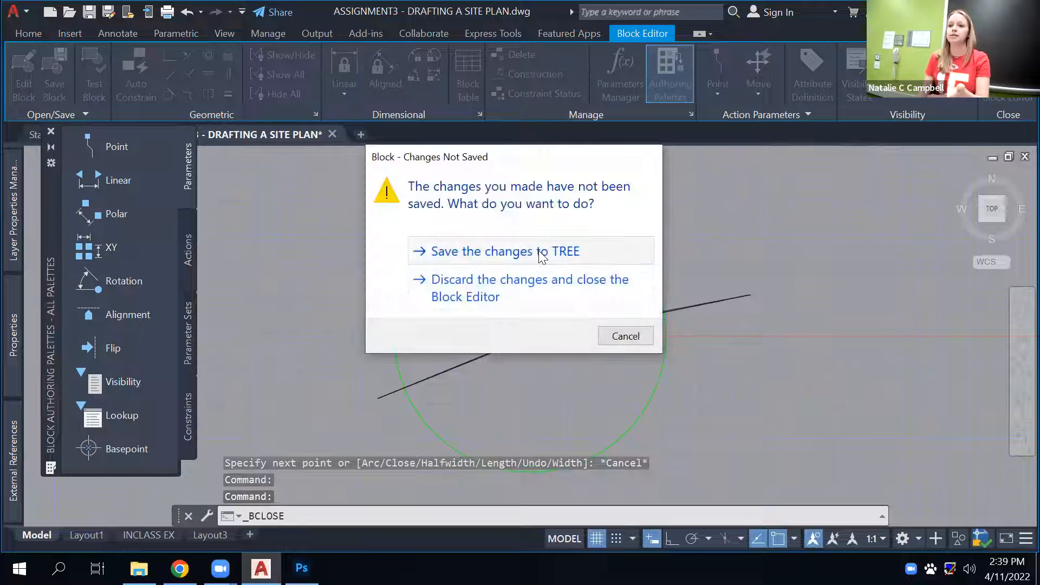
{"action": "left_click", "coordinate": [542, 257]}
{"action": "middle_click_drag", "start_coordinate": [474, 395], "coordinate": [491, 373]}
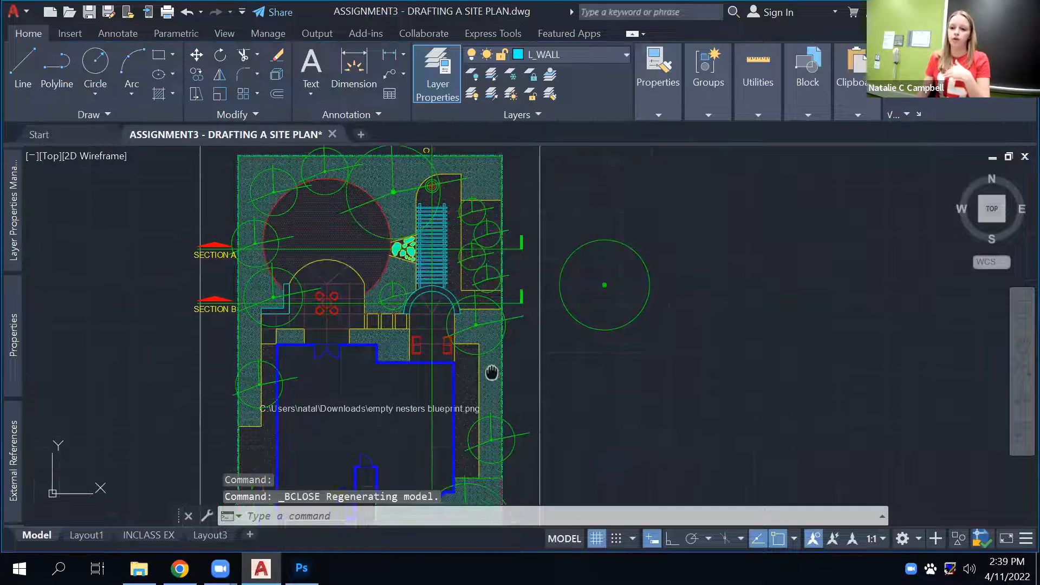
{"action": "scroll", "coordinate": [479, 393], "scroll_direction": "down", "scroll_amount": 2}
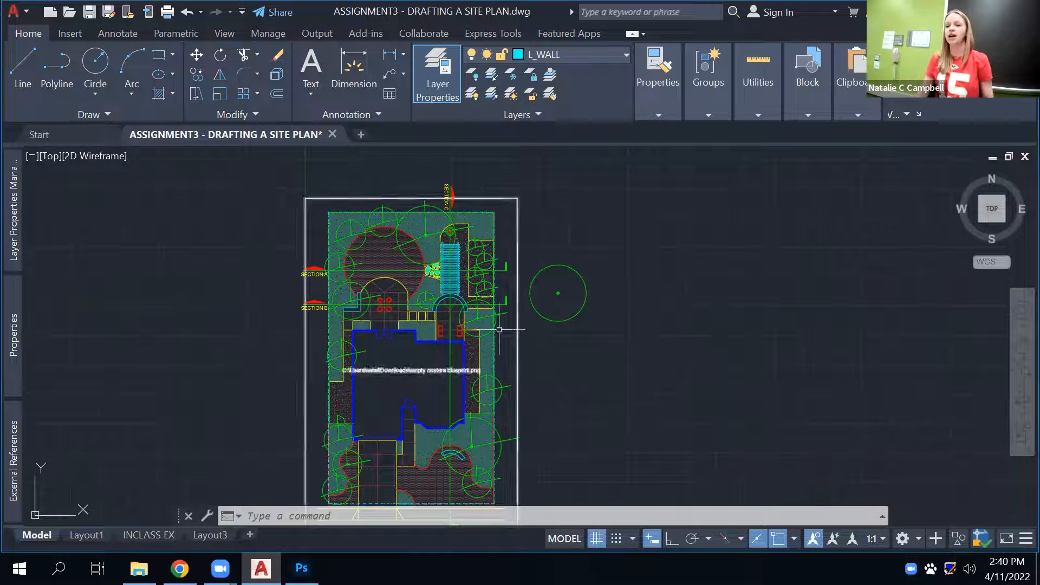
{"action": "scroll", "coordinate": [599, 274], "scroll_direction": "up", "scroll_amount": 2}
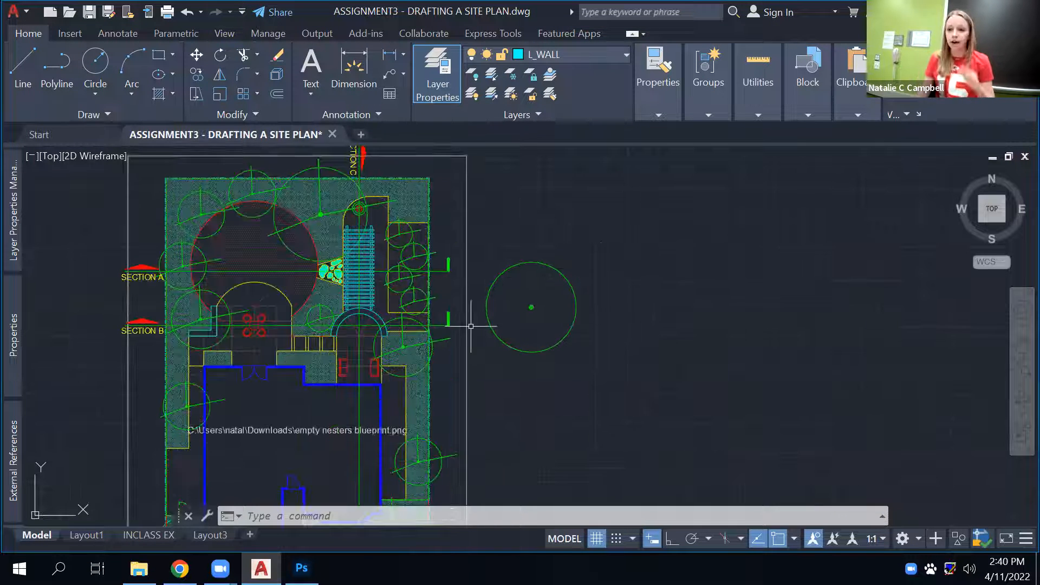
Select an edited site-plan tree together with the NEWTREE block beside the plan to compare them, then clear the selection.
{"action": "left_click", "coordinate": [404, 347]}
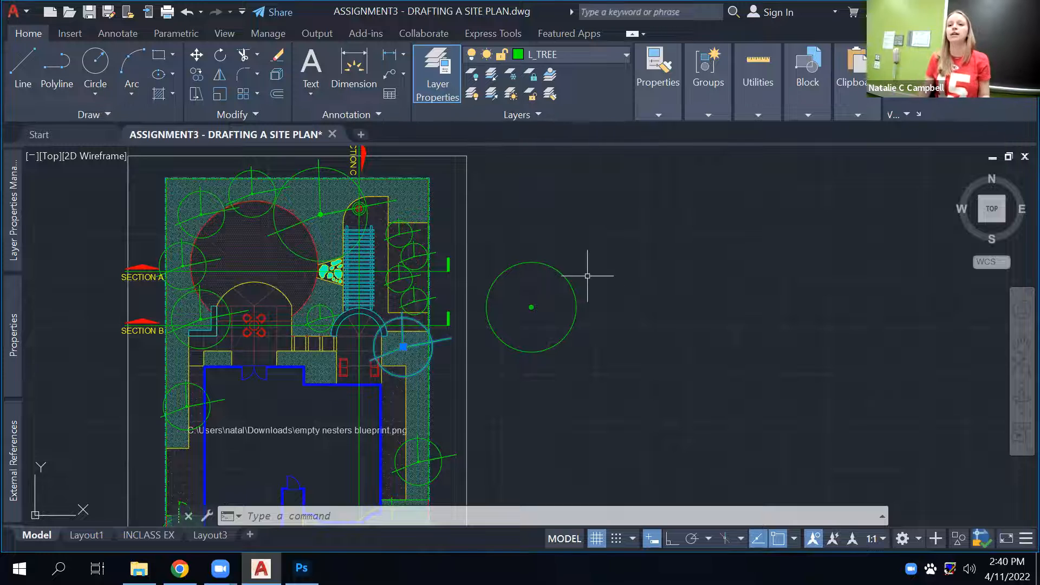
{"action": "left_click", "coordinate": [600, 303]}
{"action": "left_click", "coordinate": [485, 406]}
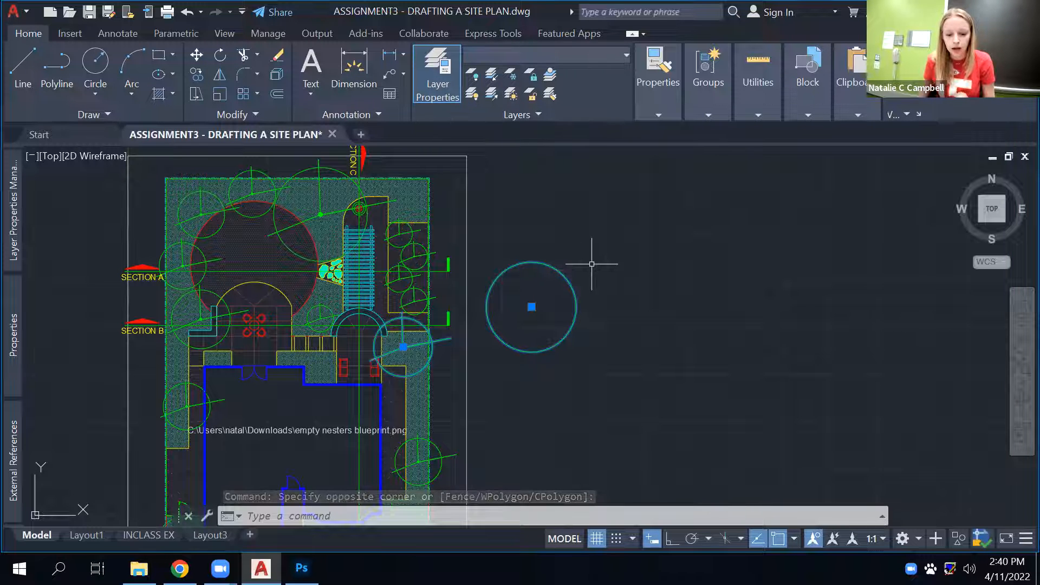
{"action": "key", "text": "Escape"}
{"action": "middle_click_drag", "start_coordinate": [485, 302], "coordinate": [509, 305]}
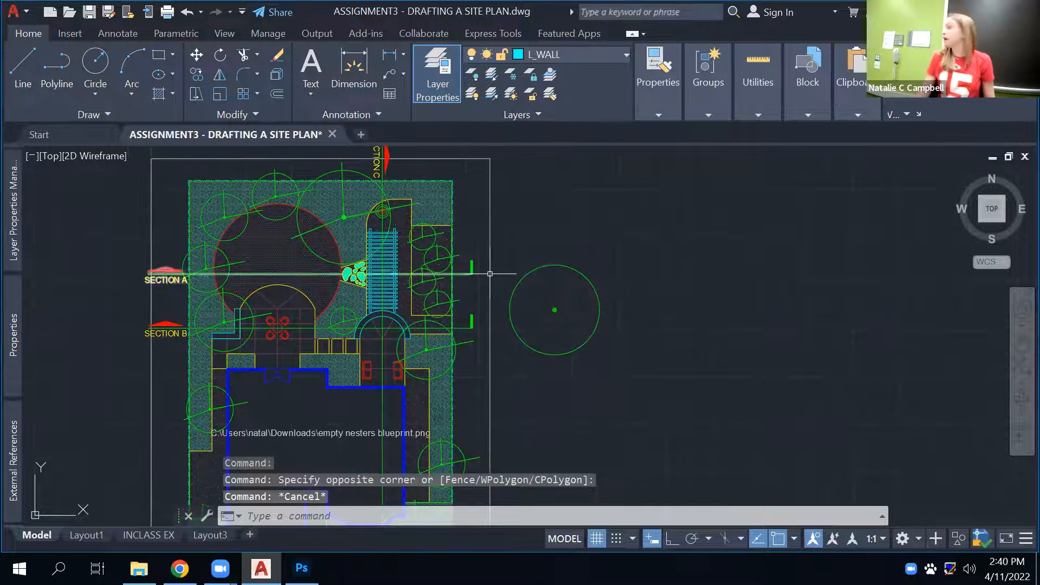
Undo the TREE block edit, including the added polyline spokes.
{"action": "key", "text": "ctrl+z"}
{"action": "key", "text": "ctrl+z"}
{"action": "key", "text": "ctrl+z"}
{"action": "key", "text": "ctrl+z"}
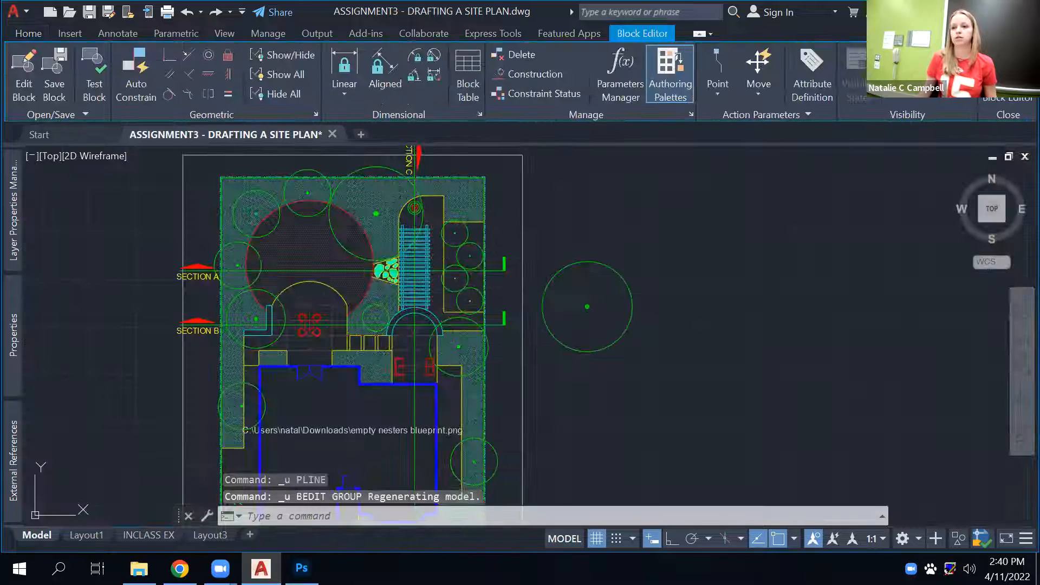
{"action": "key", "text": "ctrl+z"}
Delete the NEWTREE block standing beside the site plan.
{"action": "left_click", "coordinate": [500, 386]}
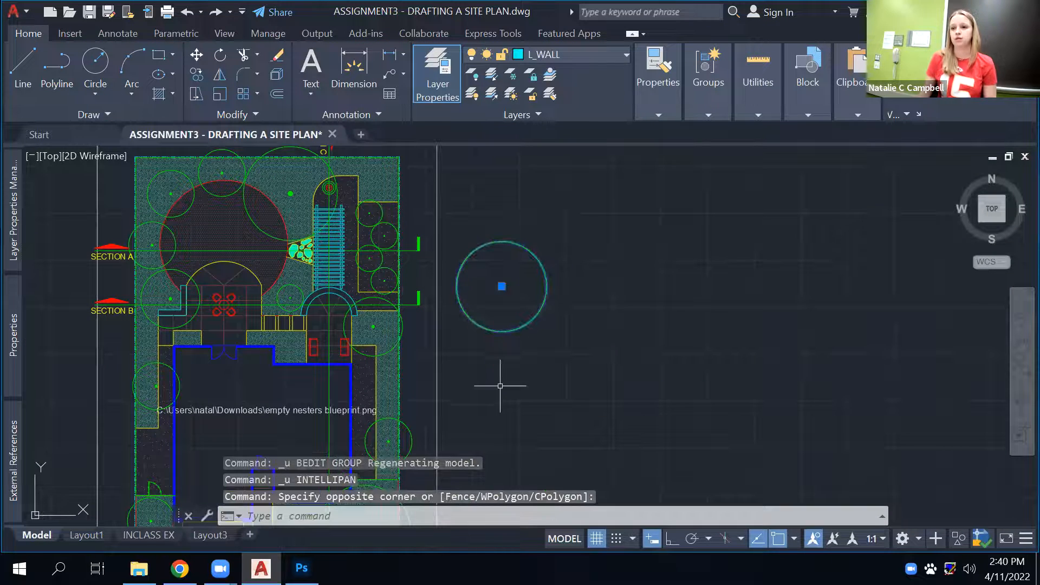
{"action": "key", "text": "Delete"}
{"action": "middle_click_drag", "start_coordinate": [345, 298], "coordinate": [512, 373]}
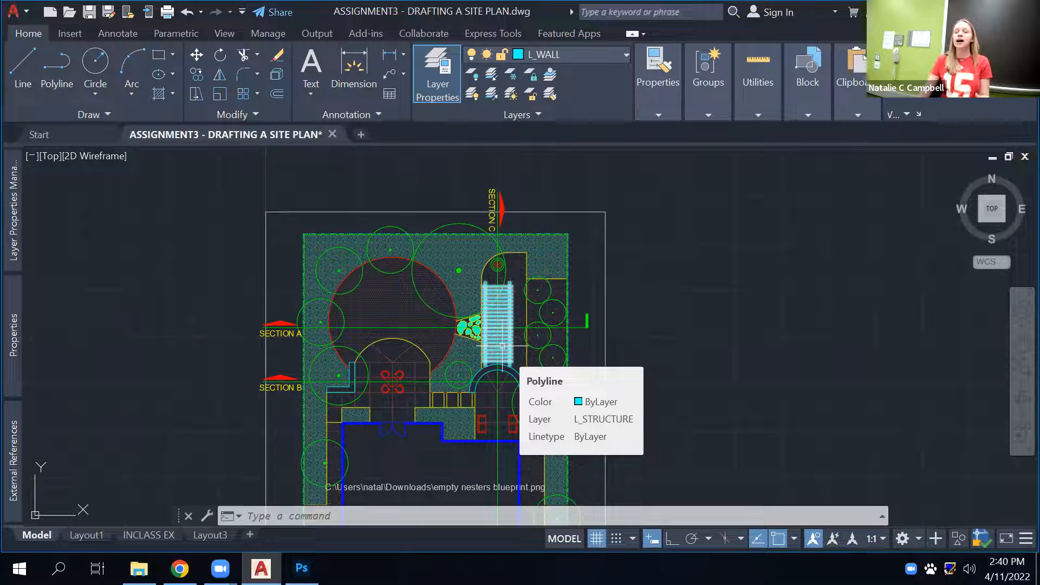
Select the missing blueprint image by its frame around the site plan and show the details of its external reference.
{"action": "middle_click_drag", "start_coordinate": [639, 409], "coordinate": [591, 296]}
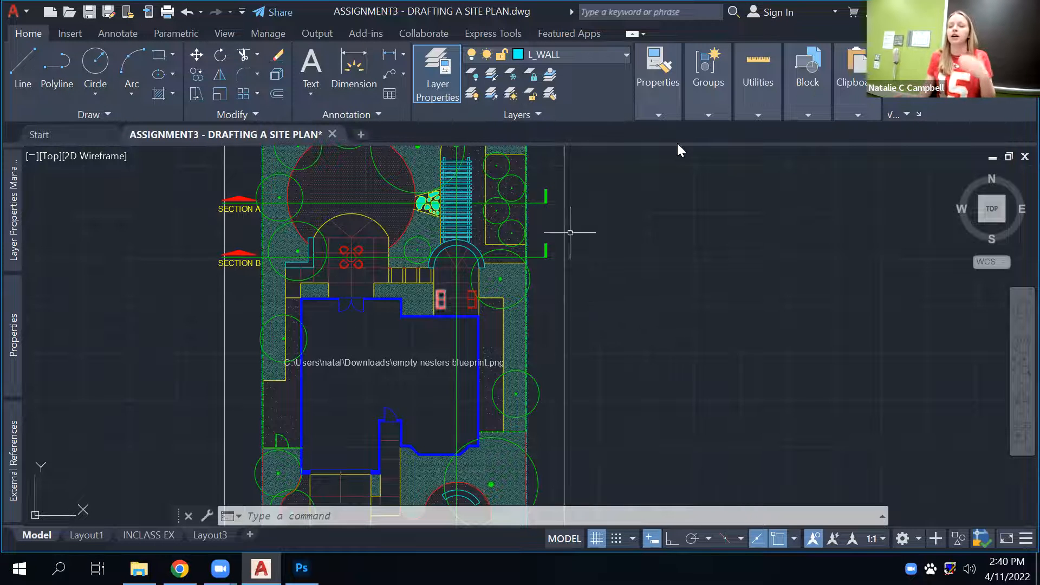
{"action": "left_click", "coordinate": [565, 297]}
{"action": "key", "text": "Escape"}
{"action": "left_click", "coordinate": [599, 299]}
{"action": "left_click", "coordinate": [555, 339]}
{"action": "left_click", "coordinate": [555, 339]}
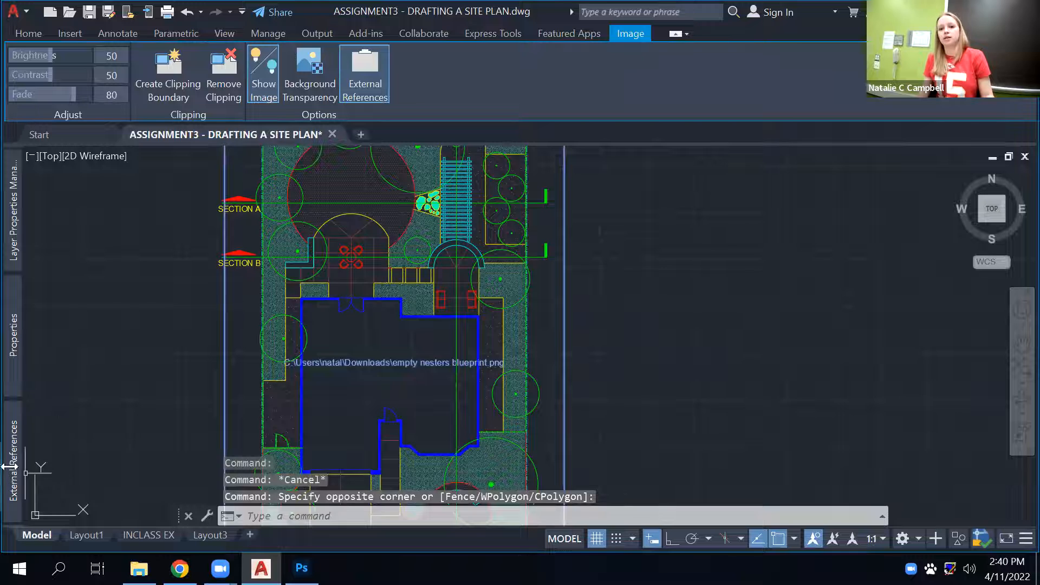
{"action": "mouse_move", "coordinate": [10, 466]}
{"action": "right_click", "coordinate": [109, 248]}
{"action": "left_click", "coordinate": [214, 406]}
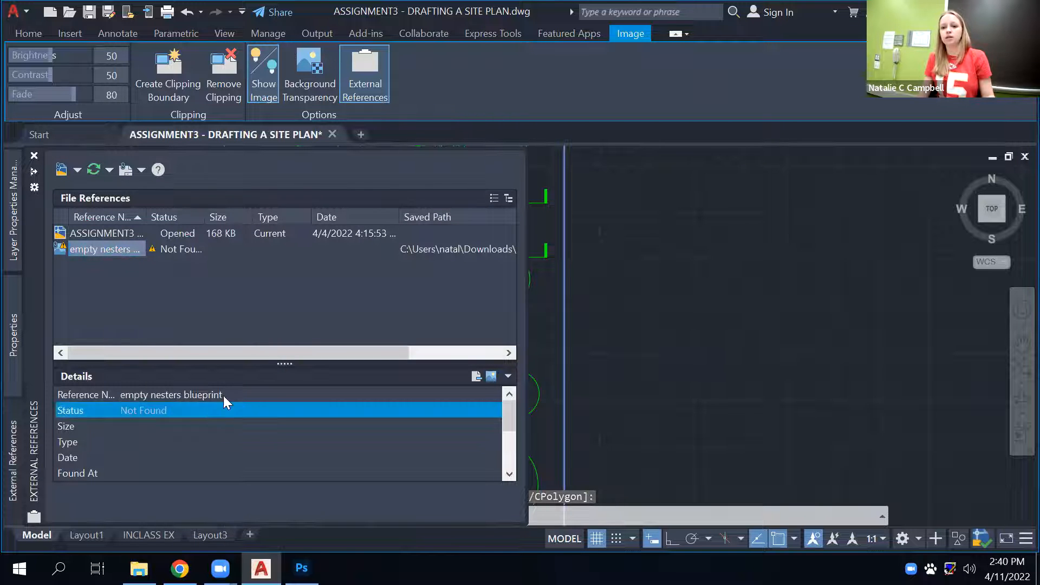
Find the saved path of the empty nesters blueprint reference and browse for a replacement image file.
{"action": "left_click", "coordinate": [224, 396]}
{"action": "scroll", "coordinate": [265, 428], "scroll_direction": "down", "scroll_amount": 1}
{"action": "scroll", "coordinate": [285, 442], "scroll_direction": "up", "scroll_amount": 3}
{"action": "left_click", "coordinate": [467, 442]}
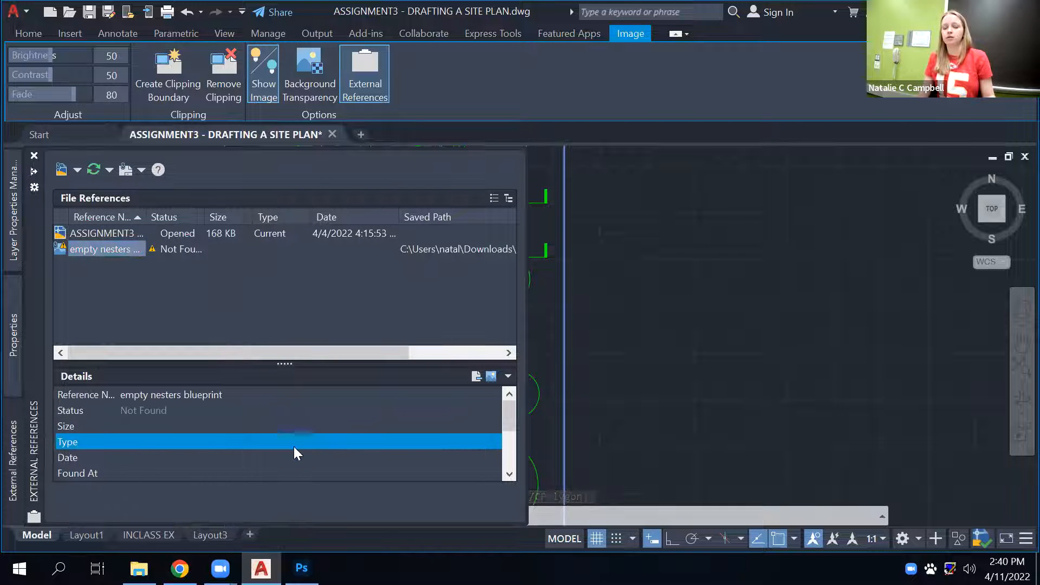
{"action": "scroll", "coordinate": [251, 443], "scroll_direction": "down", "scroll_amount": 2}
{"action": "left_click", "coordinate": [309, 394]}
{"action": "left_click", "coordinate": [474, 395]}
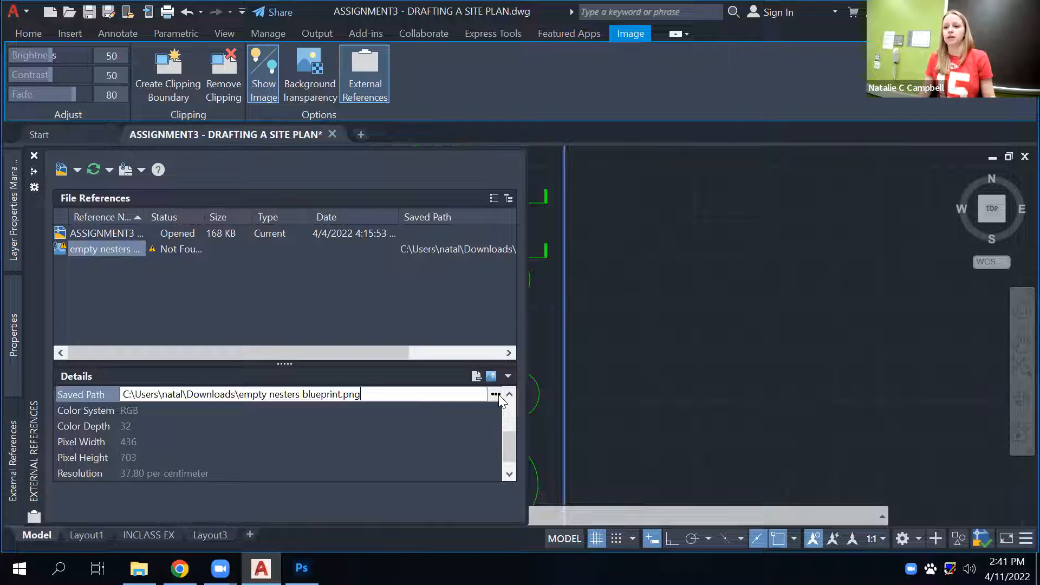
{"action": "left_click", "coordinate": [496, 394]}
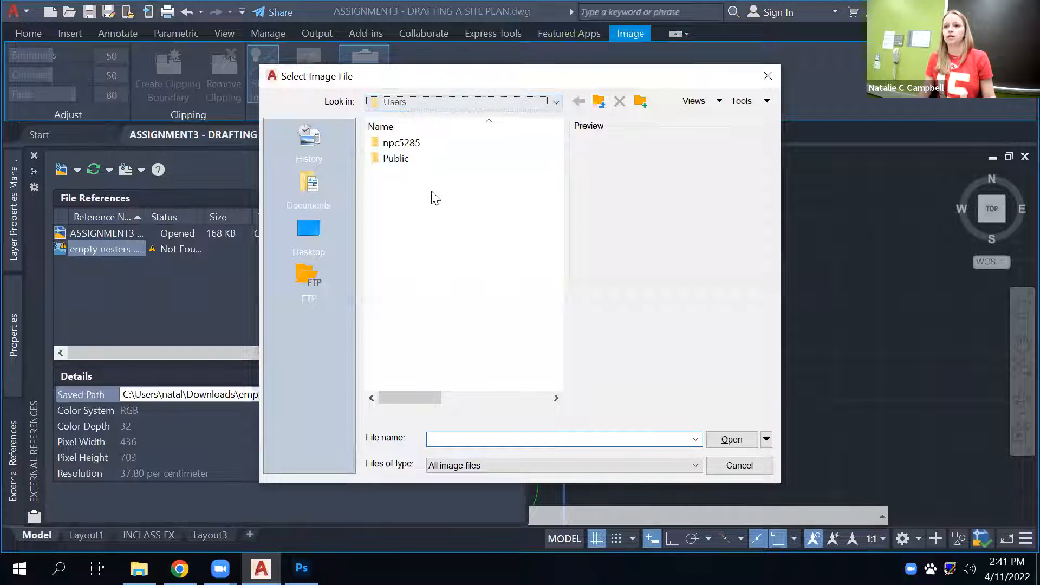
Relink the blueprint reference to an image file in the user's Downloads folder.
{"action": "left_click", "coordinate": [555, 102]}
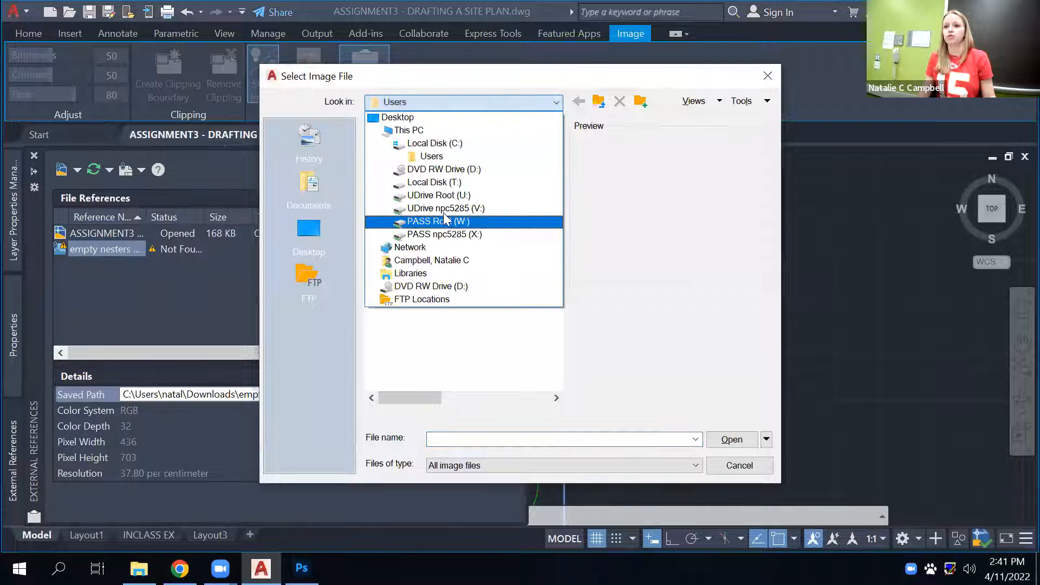
{"action": "left_click", "coordinate": [459, 262]}
{"action": "left_click", "coordinate": [415, 208]}
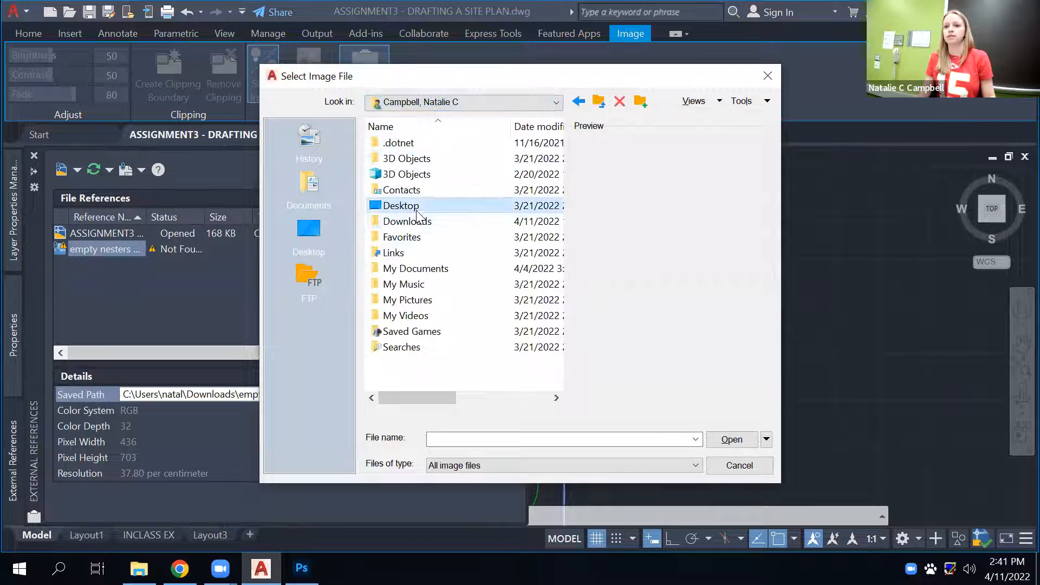
{"action": "double_click", "coordinate": [418, 220]}
{"action": "double_click", "coordinate": [414, 173]}
Clear the current selection and delete the relinked blueprint image from the drawing.
{"action": "left_click", "coordinate": [645, 326]}
{"action": "scroll", "coordinate": [653, 331], "scroll_direction": "down", "scroll_amount": 4}
{"action": "key", "text": "Escape"}
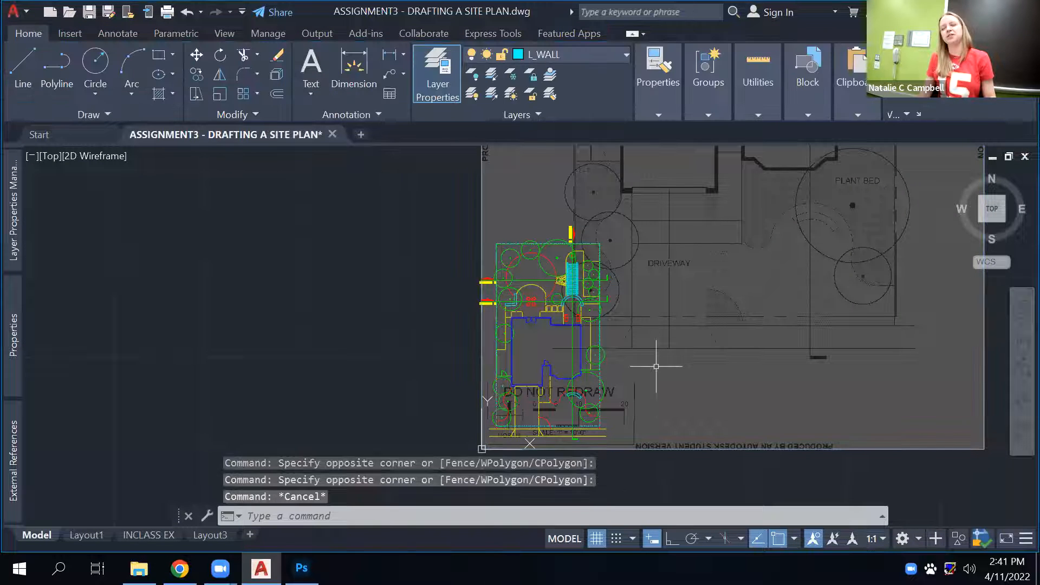
{"action": "scroll", "coordinate": [656, 366], "scroll_direction": "down", "scroll_amount": 6}
{"action": "left_click", "coordinate": [660, 293]}
{"action": "key", "text": "Delete"}
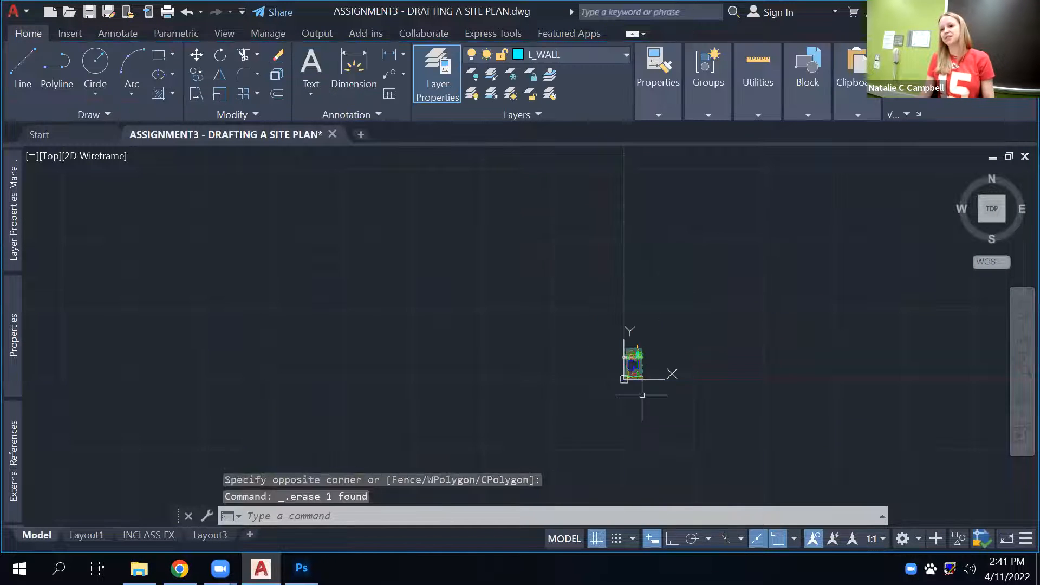
Draw a two-segment polyline on the driveway from its centre joint to its left edge, continuing up along that edge.
{"action": "scroll", "coordinate": [552, 285], "scroll_direction": "up", "scroll_amount": 8}
{"action": "scroll", "coordinate": [544, 295], "scroll_direction": "up", "scroll_amount": 4}
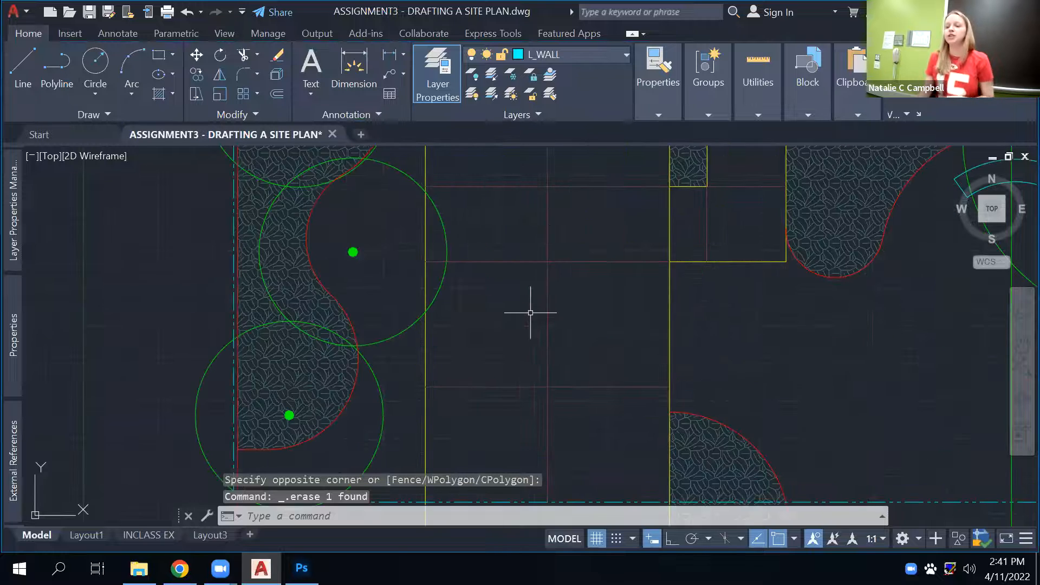
{"action": "type", "text": "pl"}
{"action": "key", "text": "Return"}
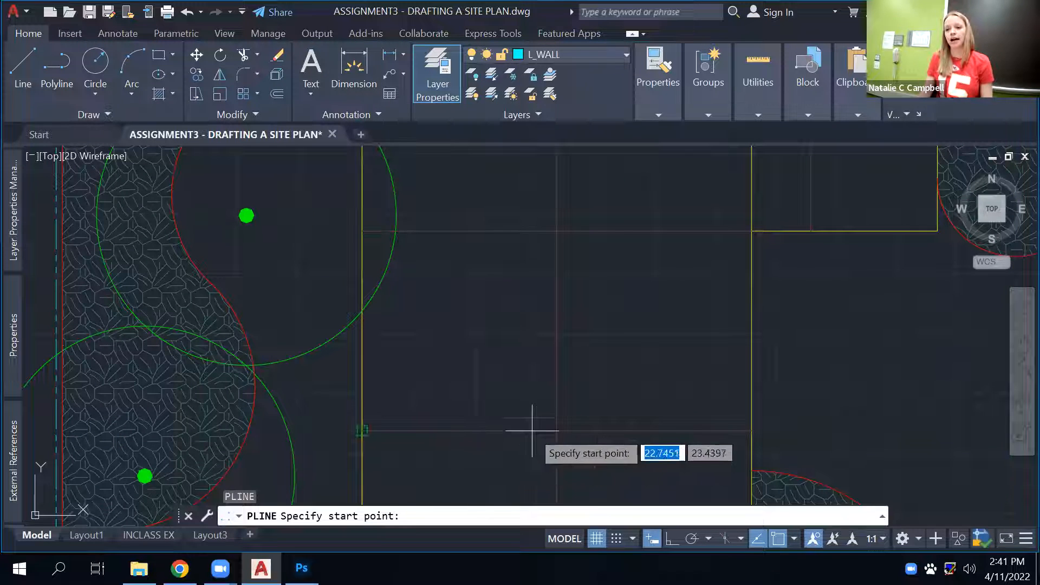
{"action": "left_click", "coordinate": [557, 430]}
{"action": "left_click", "coordinate": [362, 430]}
{"action": "left_click", "coordinate": [362, 216]}
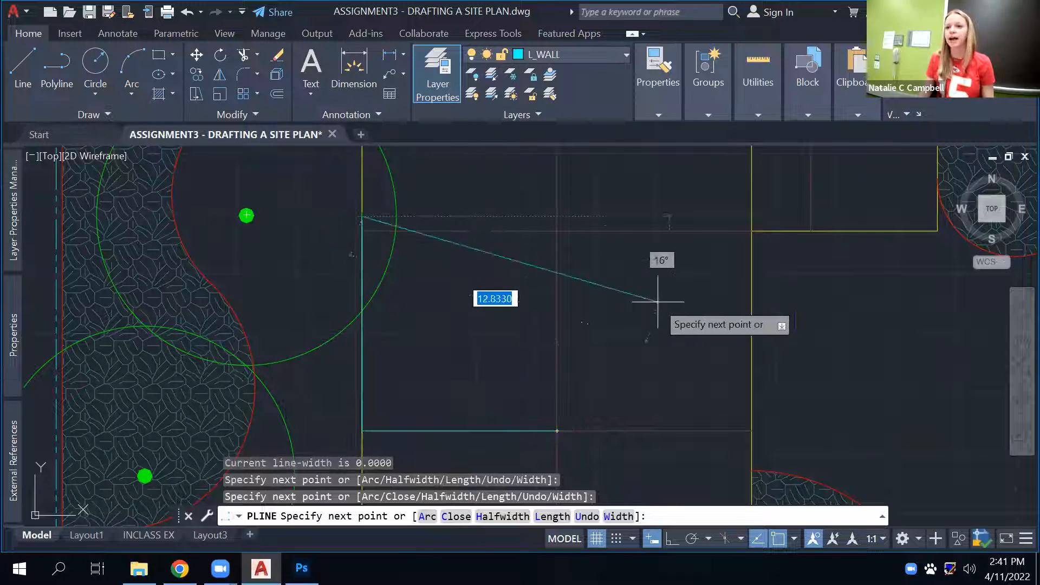
{"action": "key", "text": "Escape"}
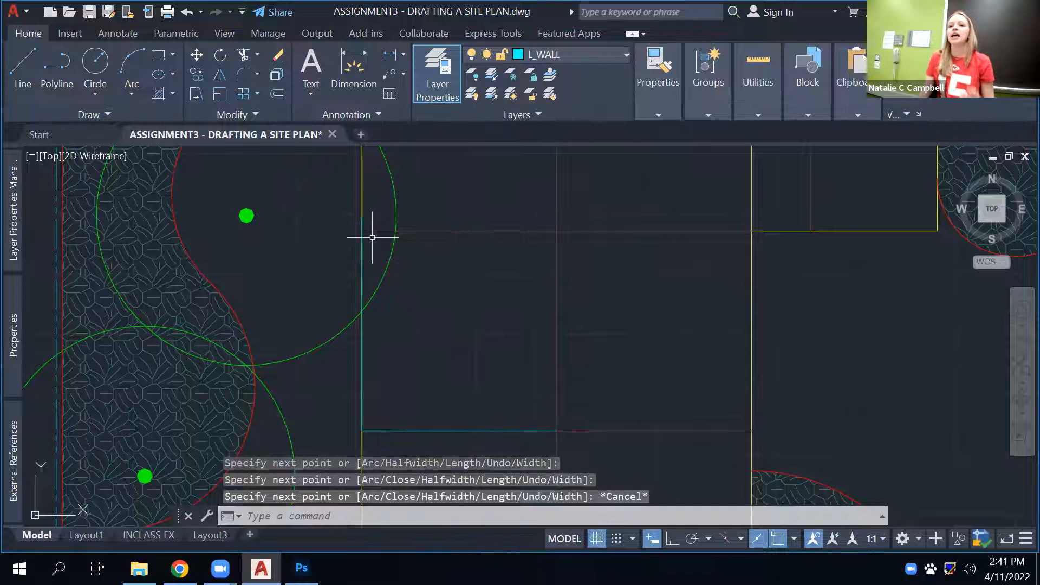
Delete the two-segment polyline from the driveway.
{"action": "left_click", "coordinate": [365, 242]}
{"action": "left_click", "coordinate": [359, 240]}
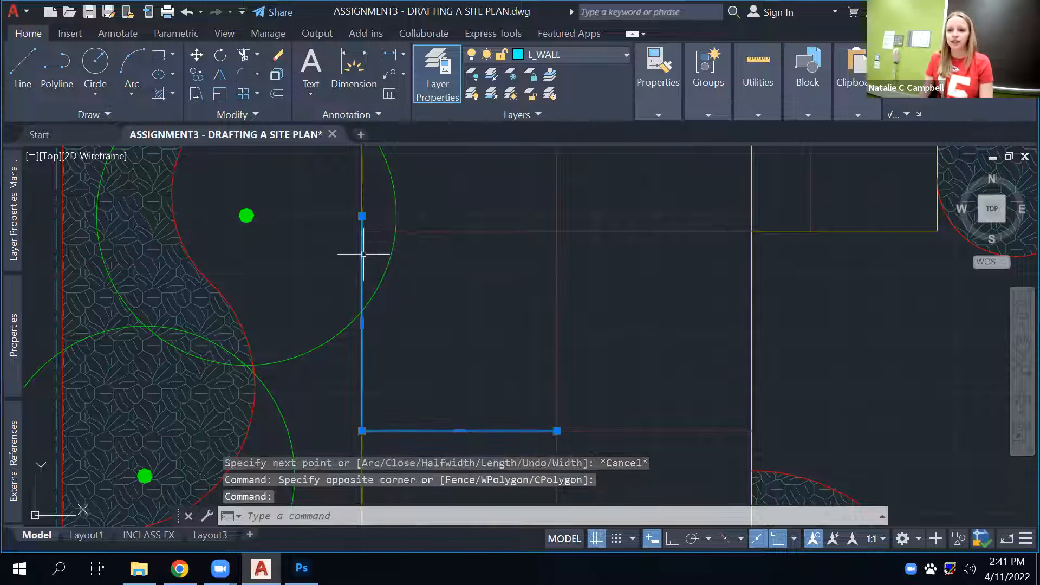
{"action": "key", "text": "Delete"}
{"action": "scroll", "coordinate": [462, 272], "scroll_direction": "down", "scroll_amount": 6}
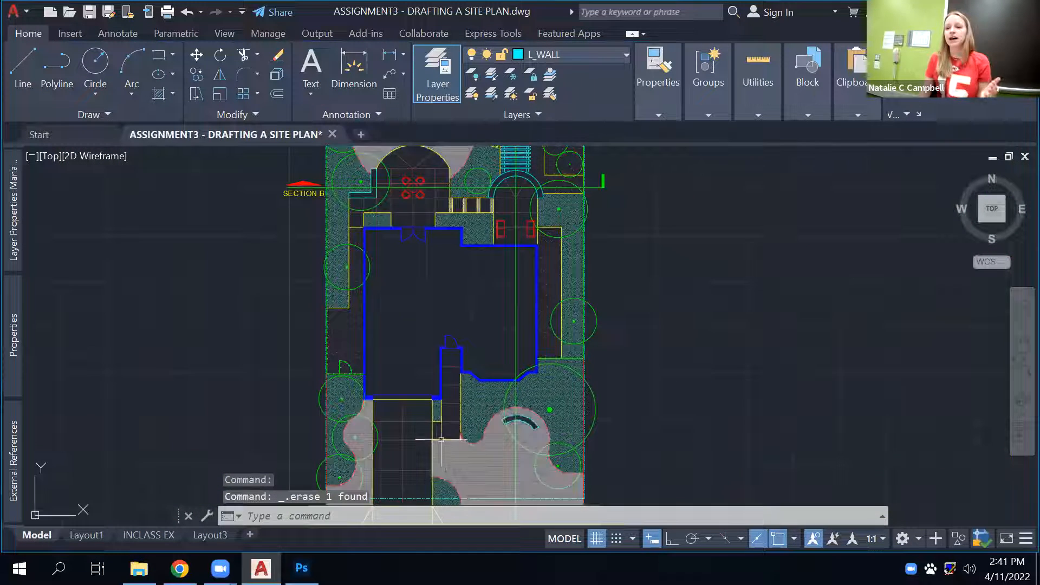
{"action": "scroll", "coordinate": [413, 184], "scroll_direction": "up", "scroll_amount": 3}
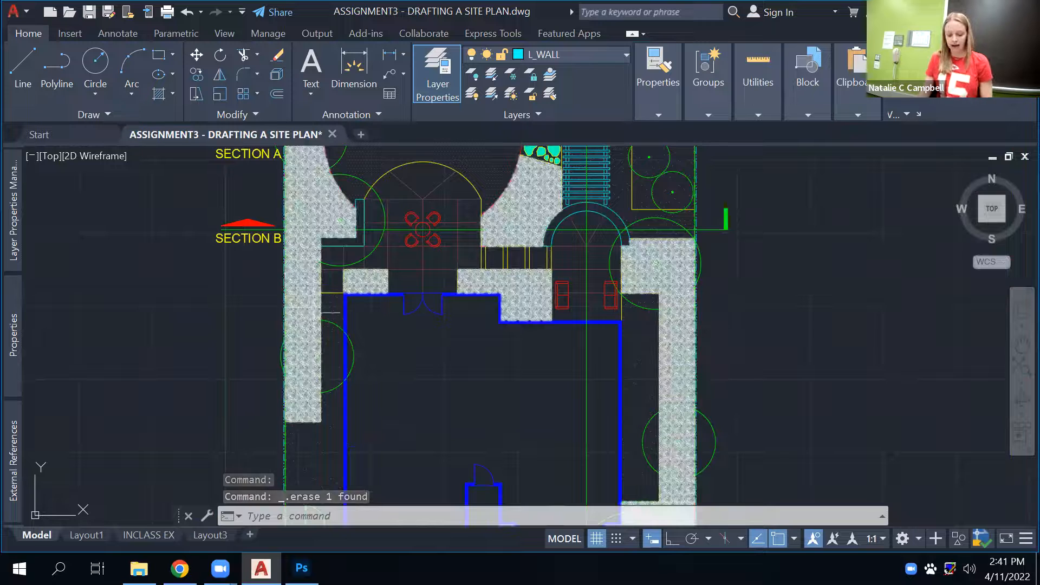
{"action": "type", "text": "XL"}
{"action": "key", "text": "Return"}
{"action": "type", "text": "h"}
{"action": "key", "text": "Return"}
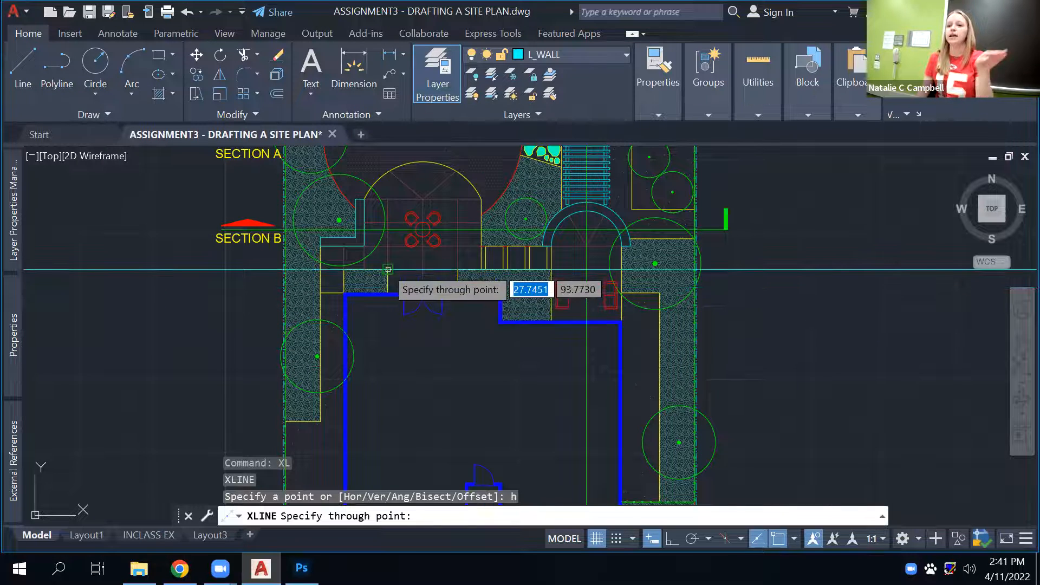
{"action": "scroll", "coordinate": [388, 270], "scroll_direction": "up", "scroll_amount": 4}
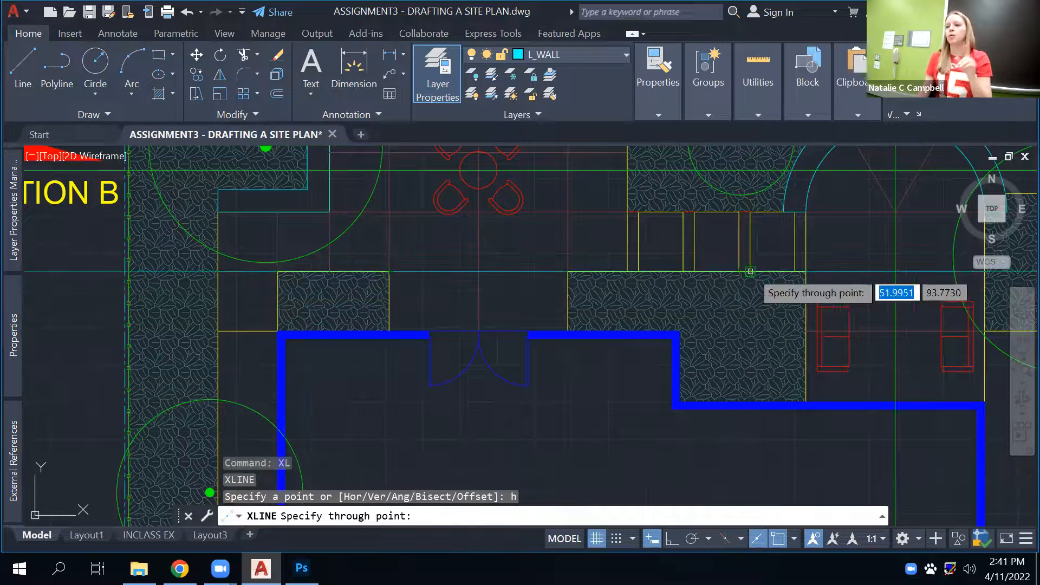
{"action": "scroll", "coordinate": [750, 271], "scroll_direction": "down", "scroll_amount": 2}
{"action": "middle_click_drag", "start_coordinate": [744, 279], "coordinate": [612, 357]}
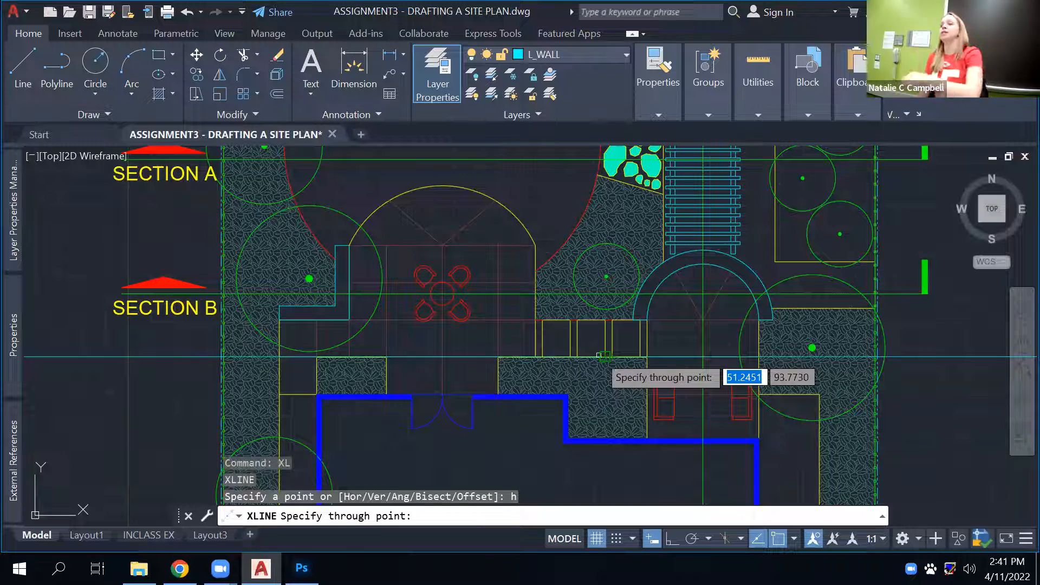
{"action": "key", "text": "Escape"}
Inspect the control joint segment between the two planting beds above the double doors by selecting it, and clear the selection.
{"action": "scroll", "coordinate": [378, 347], "scroll_direction": "up", "scroll_amount": 4}
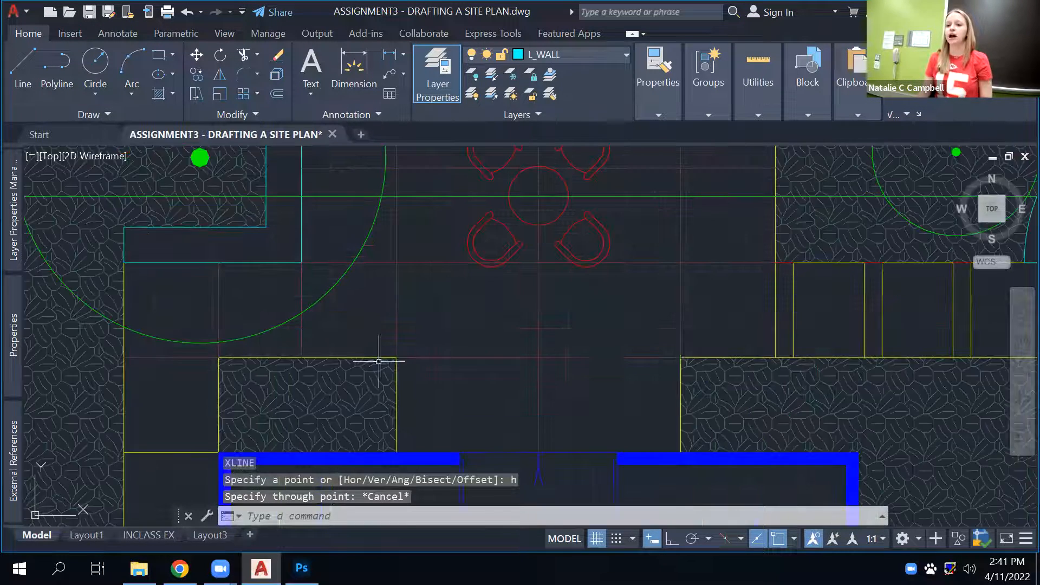
{"action": "left_click", "coordinate": [397, 358]}
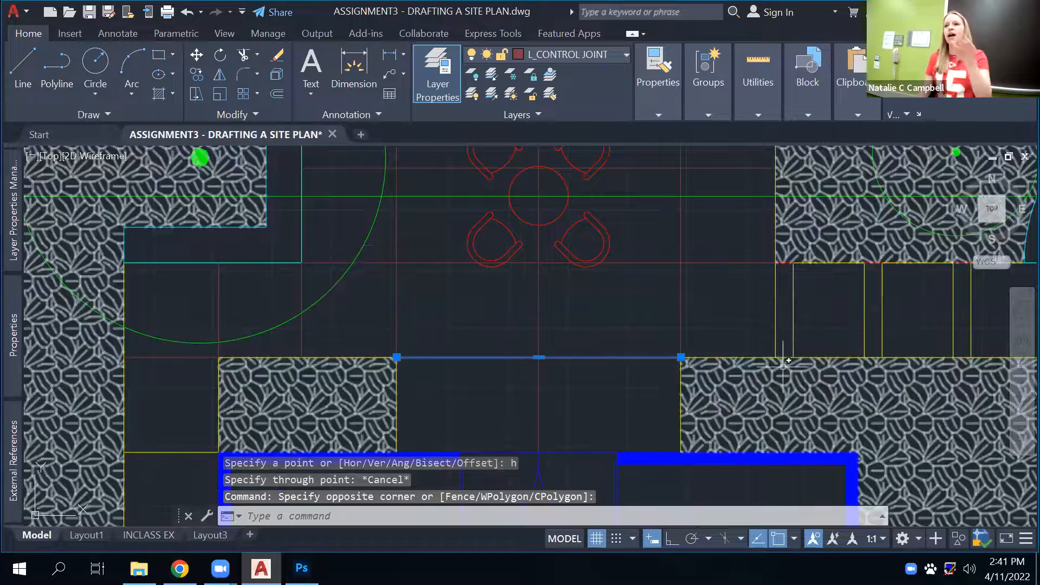
{"action": "scroll", "coordinate": [192, 371], "scroll_direction": "up", "scroll_amount": 2}
{"action": "scroll", "coordinate": [192, 371], "scroll_direction": "up", "scroll_amount": 2}
{"action": "scroll", "coordinate": [740, 348], "scroll_direction": "down", "scroll_amount": 6}
{"action": "scroll", "coordinate": [740, 348], "scroll_direction": "down", "scroll_amount": 3}
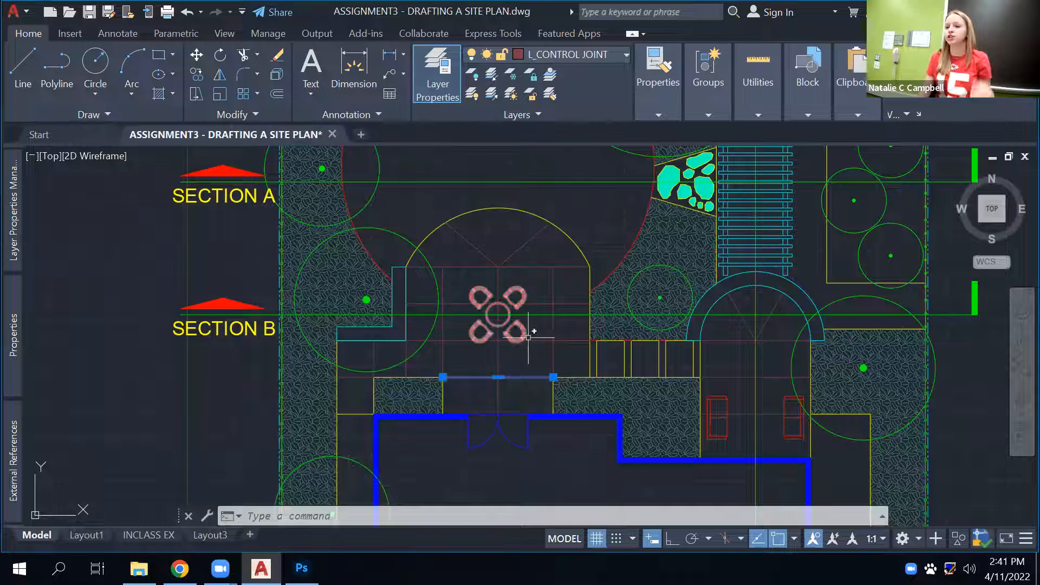
{"action": "key", "text": "Escape"}
{"action": "key", "text": "Escape"}
Draw a horizontal polyline along the planting beds' upper edge, from the patio's far left edge to the seating area's right edge.
{"action": "type", "text": "pline"}
{"action": "key", "text": "Return"}
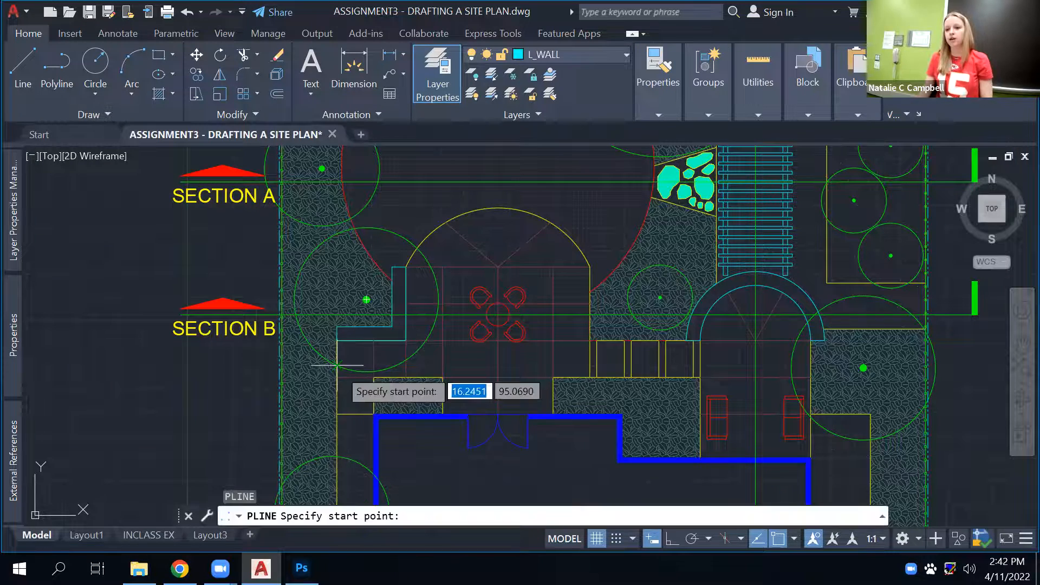
{"action": "left_click", "coordinate": [337, 376]}
{"action": "middle_click_drag", "start_coordinate": [788, 386], "coordinate": [639, 365]}
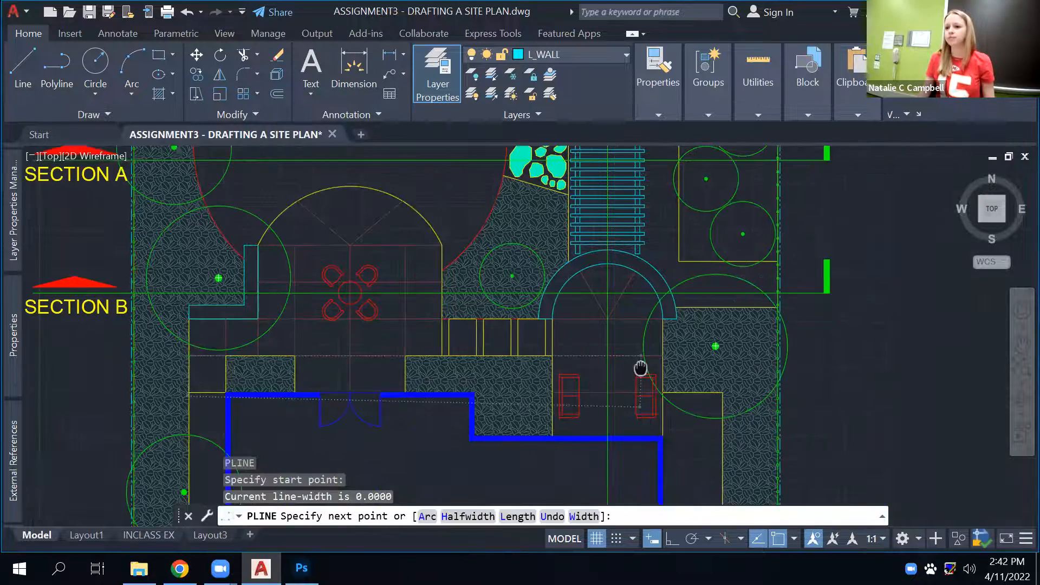
{"action": "left_click", "coordinate": [653, 354]}
{"action": "key", "text": "Escape"}
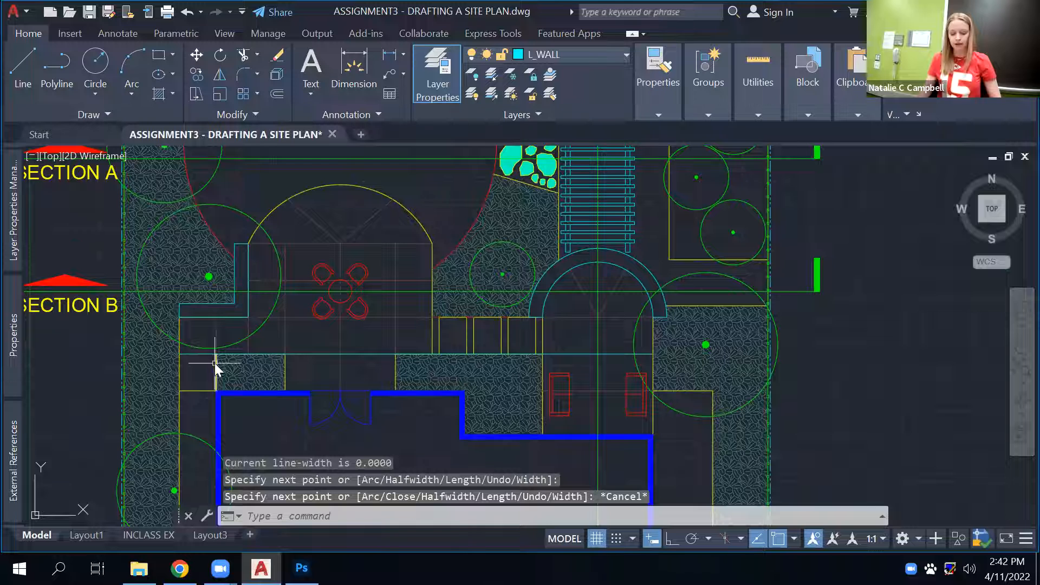
{"action": "key", "text": "Escape"}
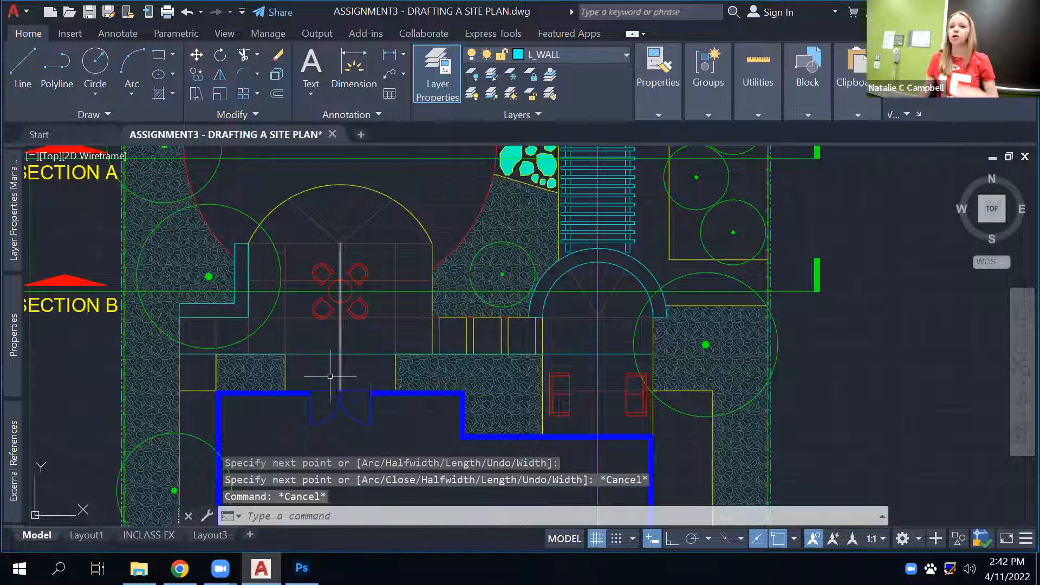
Delete the horizontal polyline running along the upper edge of the planting beds.
{"action": "left_click", "coordinate": [372, 355]}
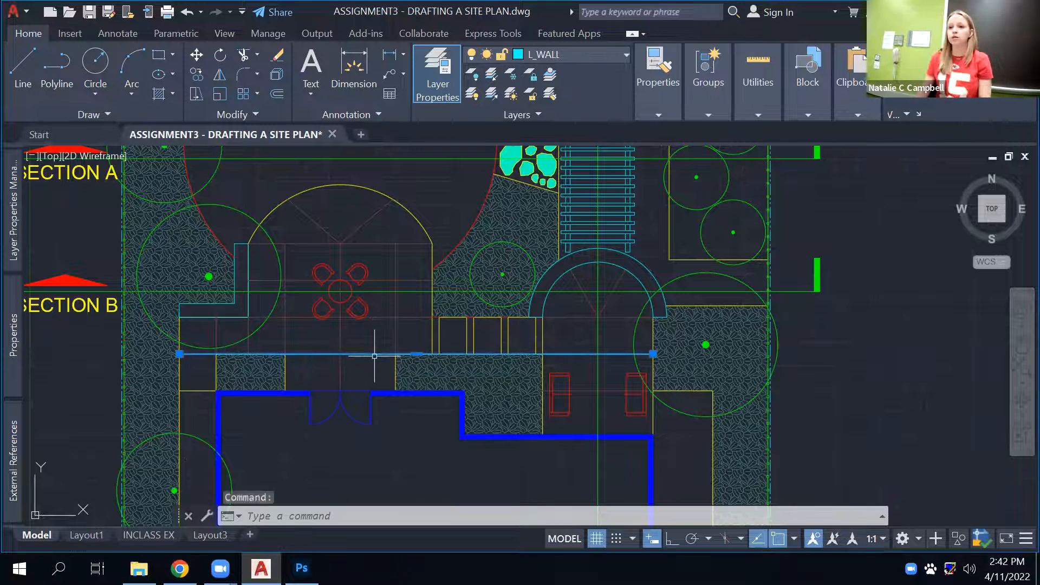
{"action": "key", "text": "Delete"}
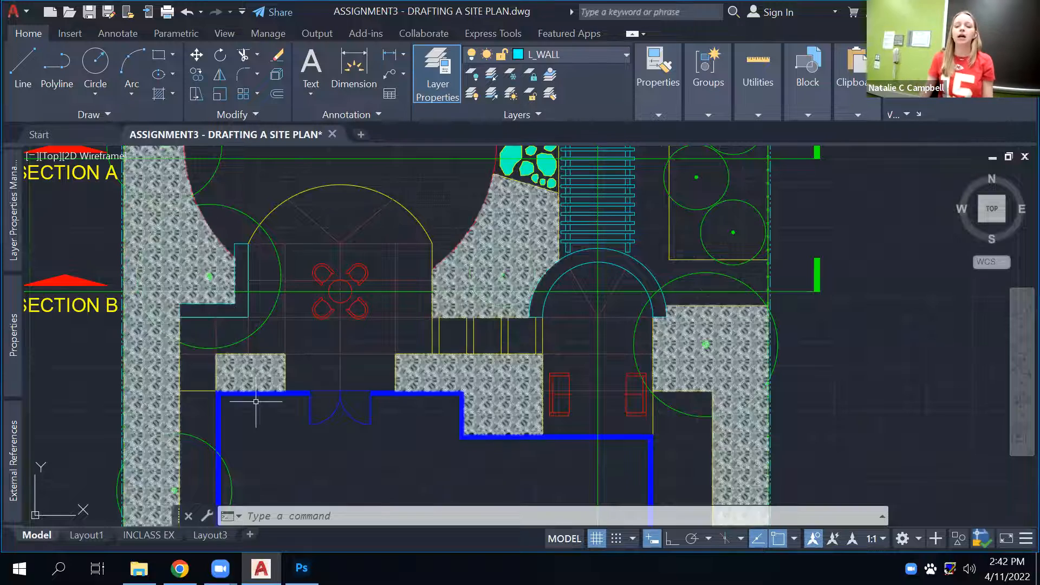
{"action": "key", "text": "Escape"}
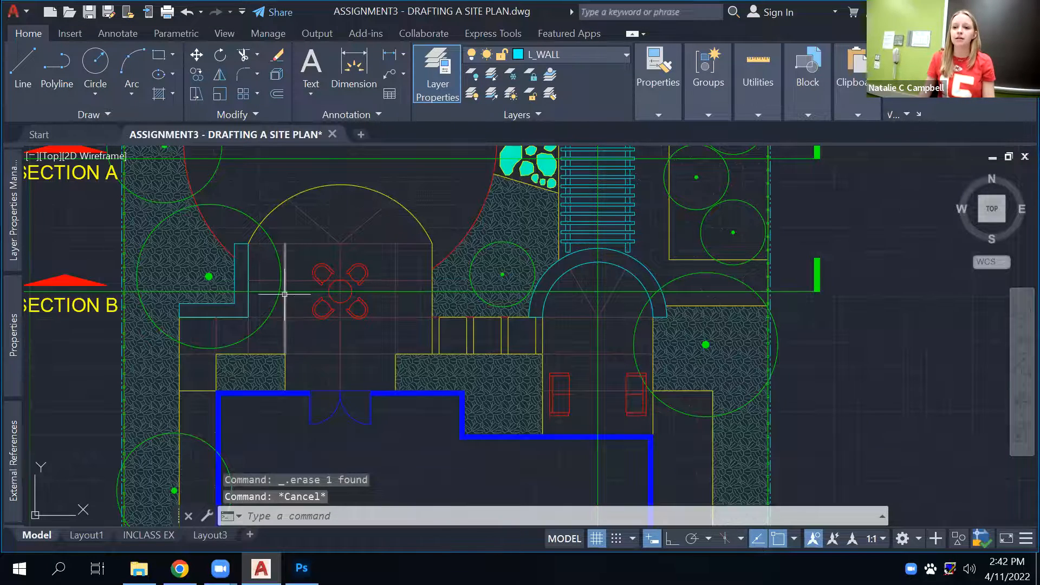
Select the Section B marker, view its draw order options without applying any, and clear the selection.
{"action": "left_click", "coordinate": [294, 291]}
{"action": "right_click", "coordinate": [294, 291]}
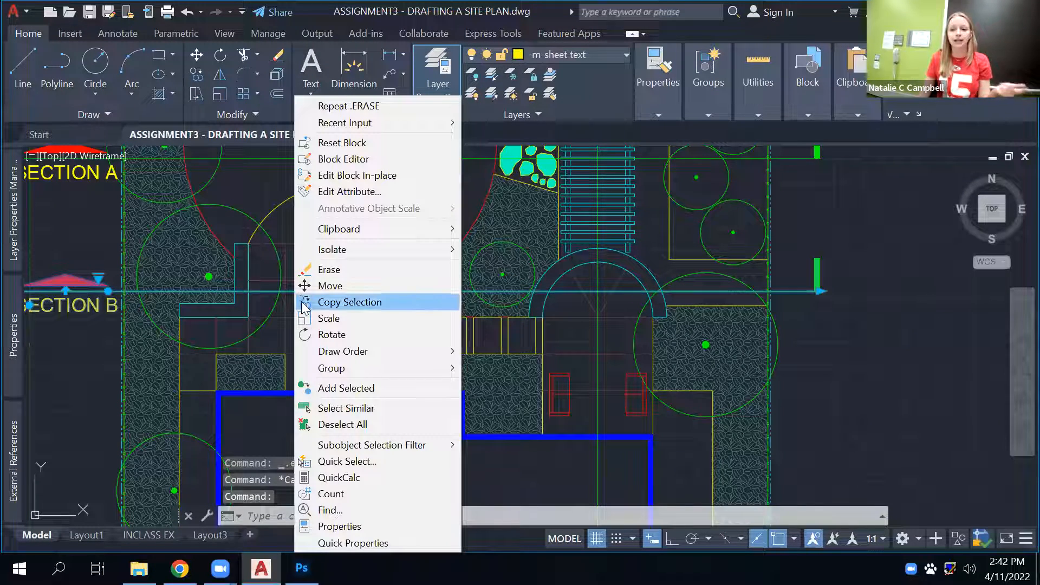
{"action": "mouse_move", "coordinate": [396, 358]}
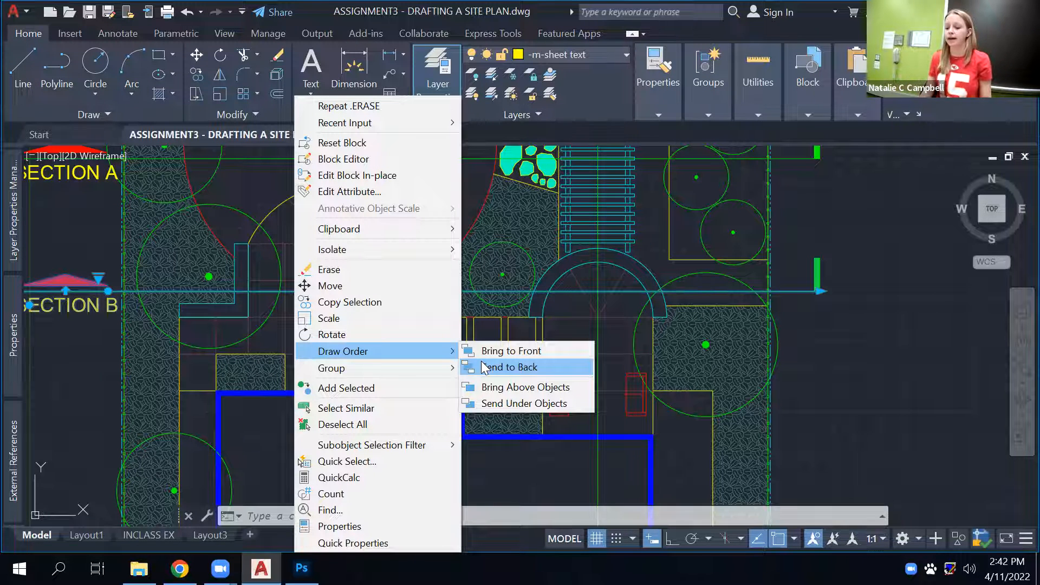
{"action": "mouse_move", "coordinate": [326, 253]}
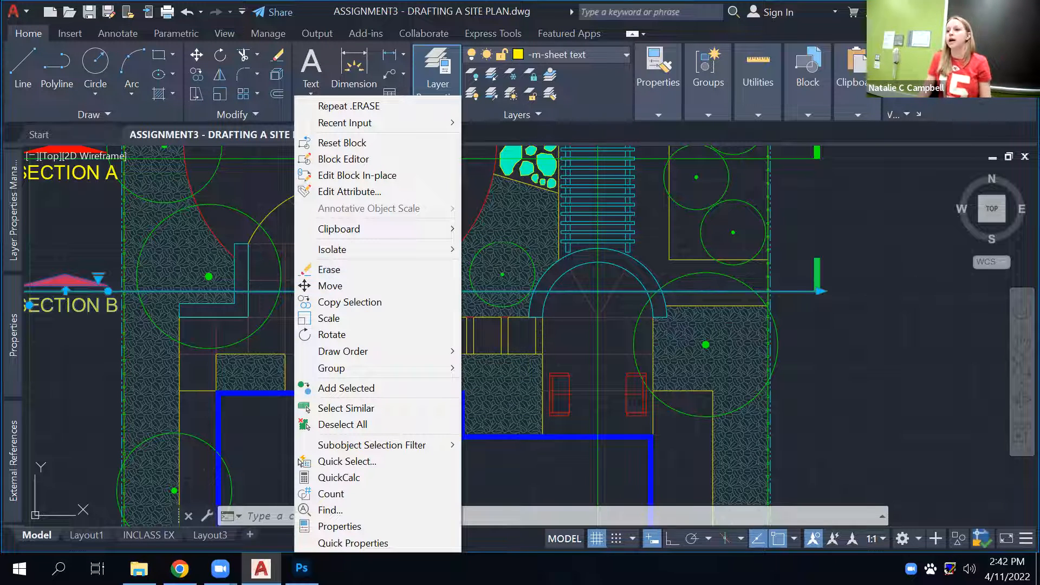
{"action": "left_click", "coordinate": [913, 257]}
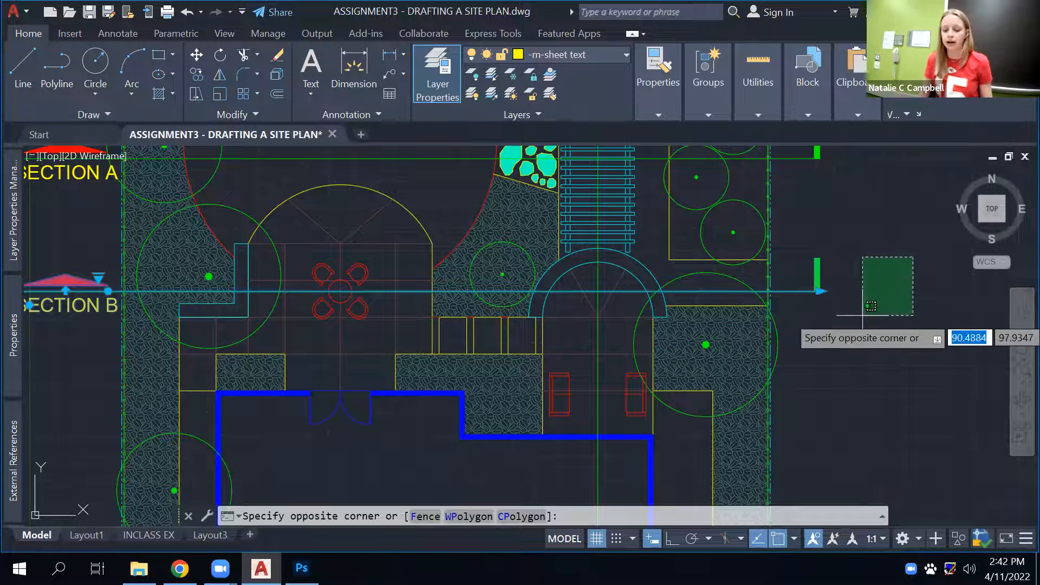
{"action": "key", "text": "Escape"}
{"action": "scroll", "coordinate": [773, 318], "scroll_direction": "down", "scroll_amount": 5}
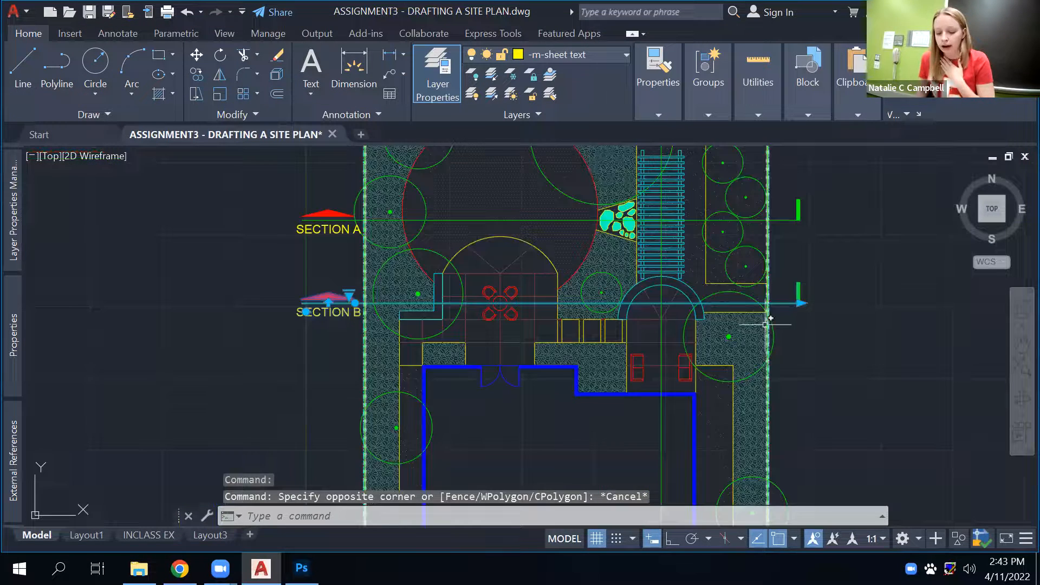
{"action": "middle_click_drag", "start_coordinate": [828, 310], "coordinate": [584, 247]}
{"action": "key", "text": "Escape"}
{"action": "middle_click_drag", "start_coordinate": [571, 302], "coordinate": [608, 267]}
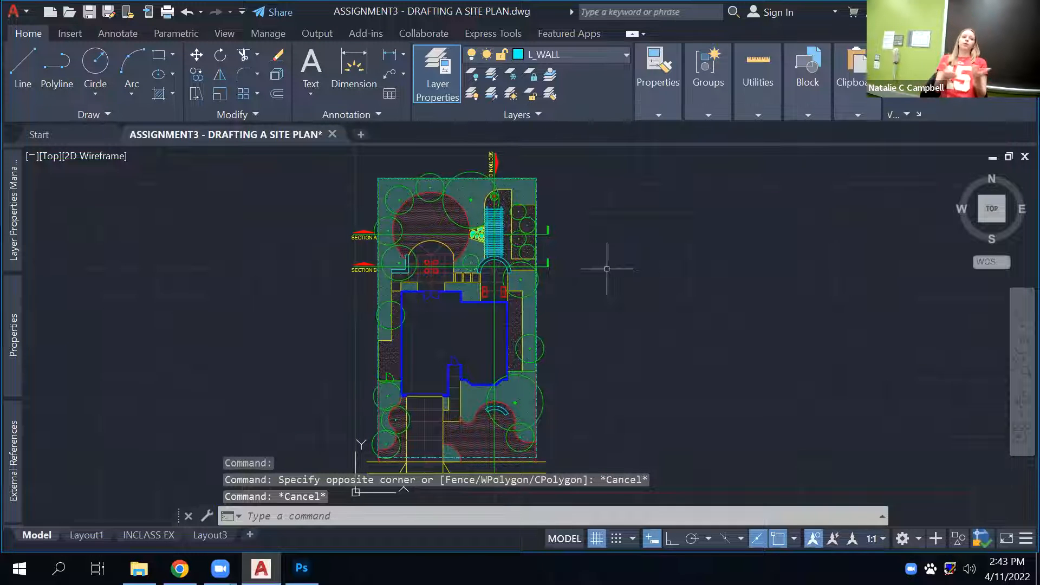
Open the INCLASS EX layout to view the site plan on its sheet.
{"action": "left_click", "coordinate": [159, 536]}
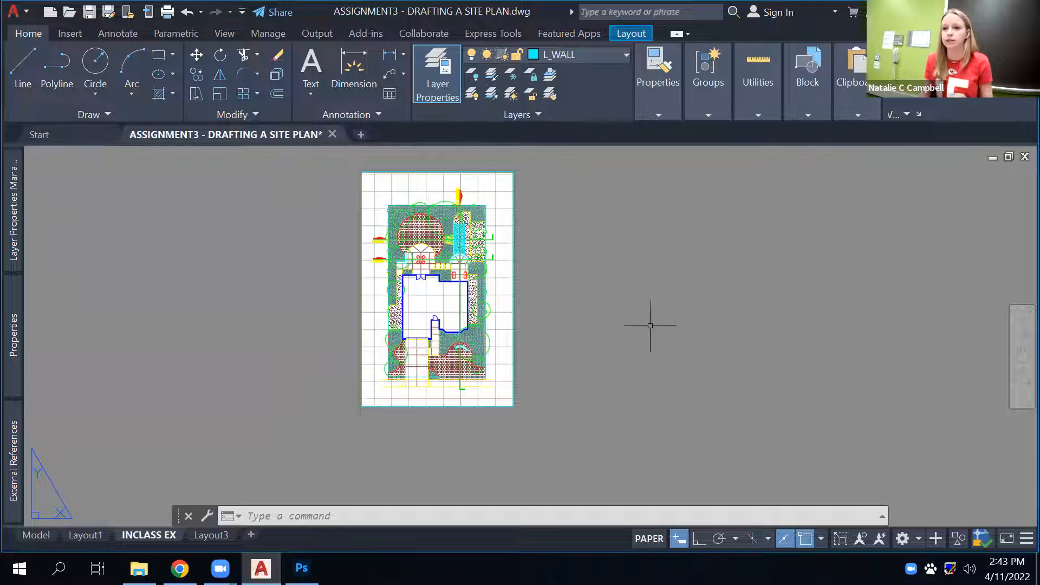
{"action": "middle_click_drag", "start_coordinate": [652, 325], "coordinate": [645, 355]}
{"action": "scroll", "coordinate": [542, 330], "scroll_direction": "up", "scroll_amount": 2}
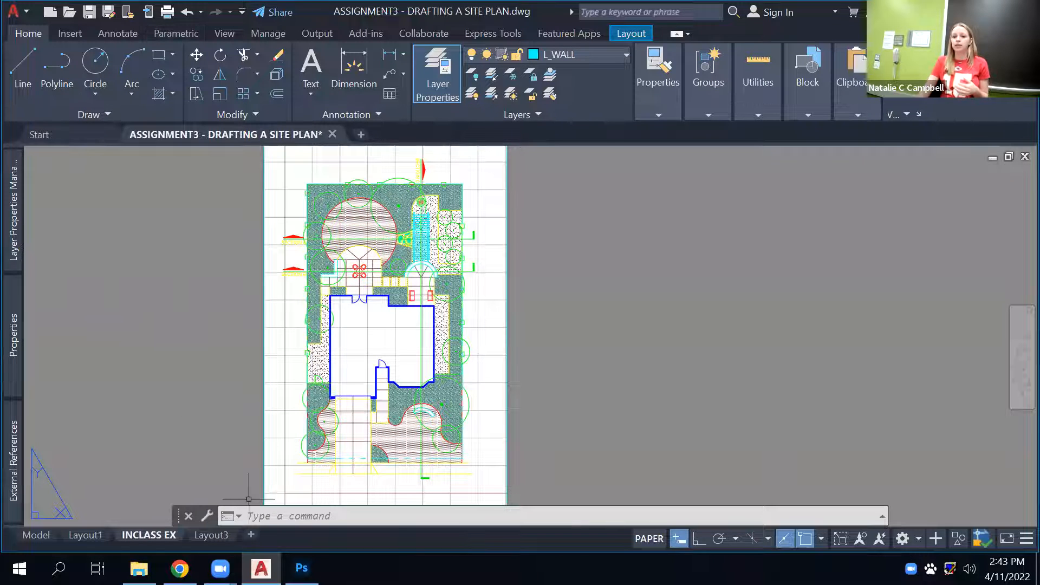
Switch to Chrome and download Fine Line.ctb from the Exercise 5 - Commands & Photoshop assignment page.
{"action": "left_click", "coordinate": [188, 561]}
{"action": "left_click", "coordinate": [252, 22]}
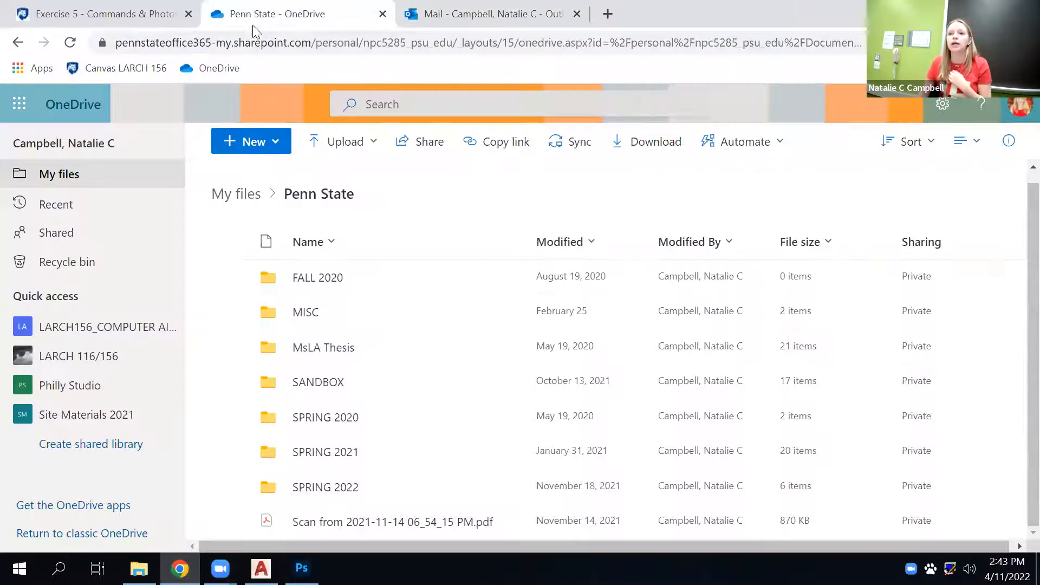
{"action": "left_click", "coordinate": [123, 11]}
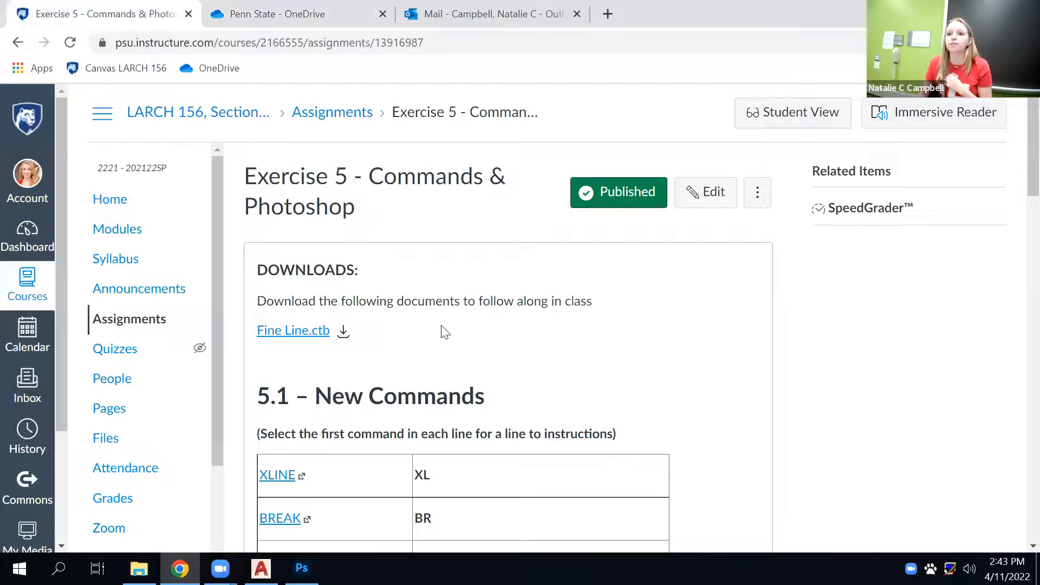
{"action": "left_click", "coordinate": [344, 332]}
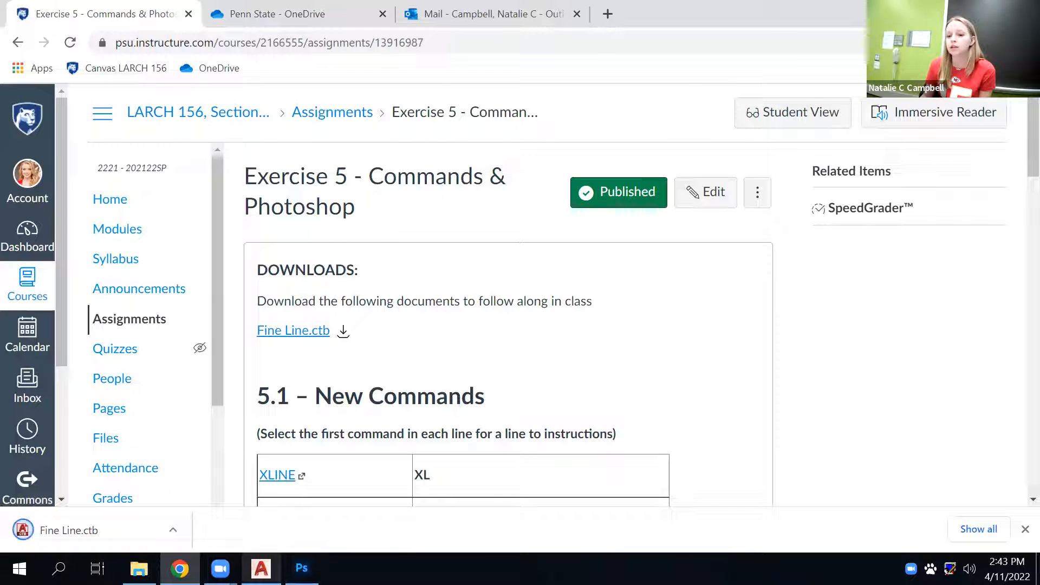
Switch back to AutoCAD and open the Plot Styles folder with the STYLESMANAGER command.
{"action": "mouse_move", "coordinate": [302, 569]}
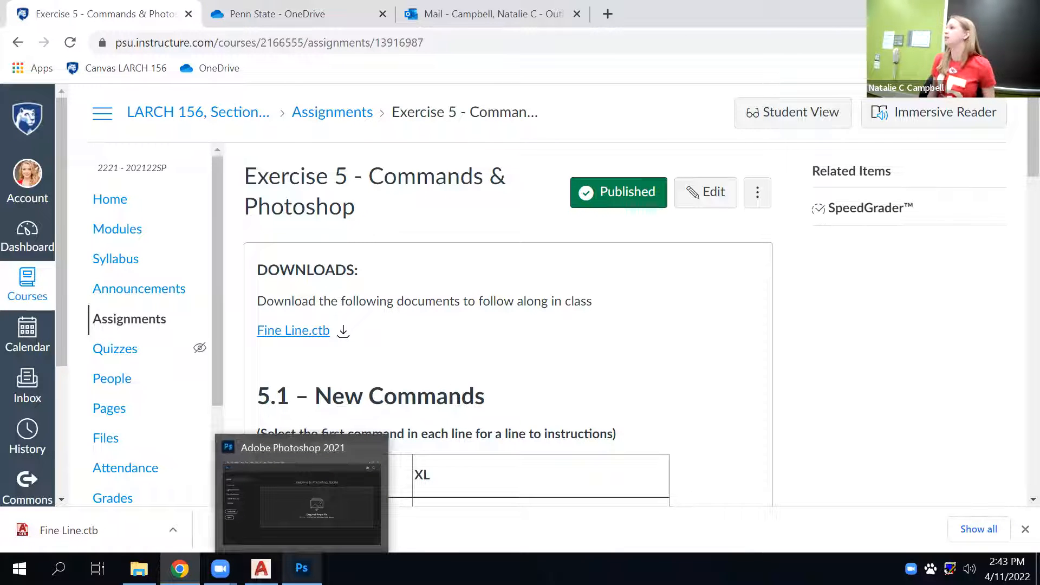
{"action": "mouse_move", "coordinate": [260, 569]}
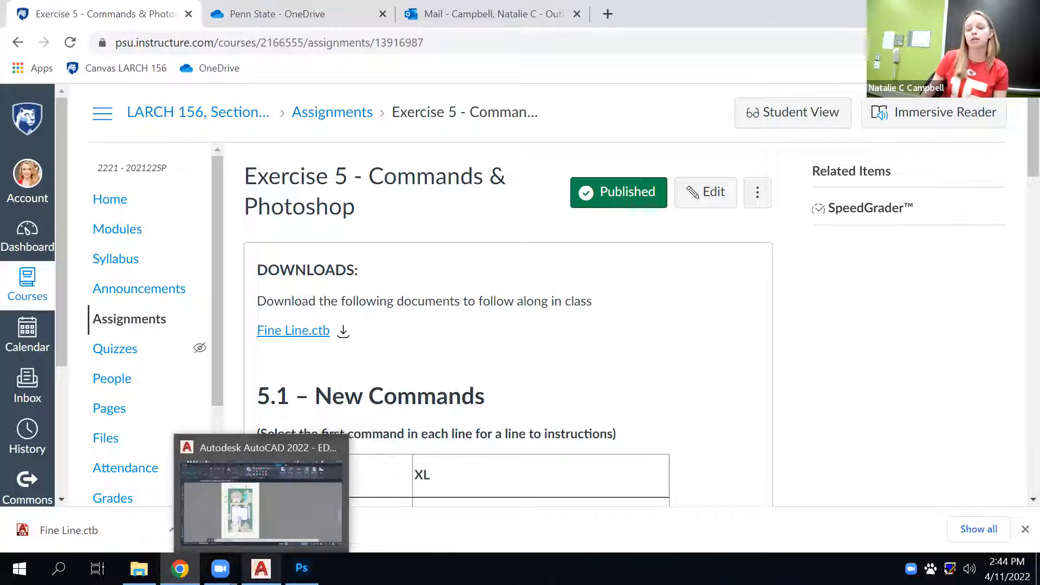
{"action": "left_click", "coordinate": [254, 504]}
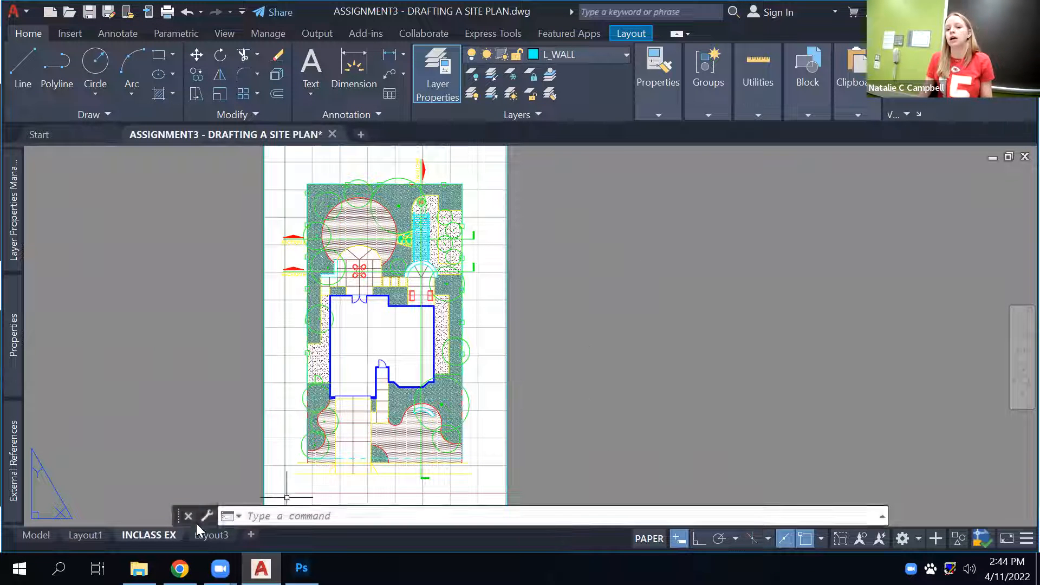
{"action": "mouse_move", "coordinate": [44, 536]}
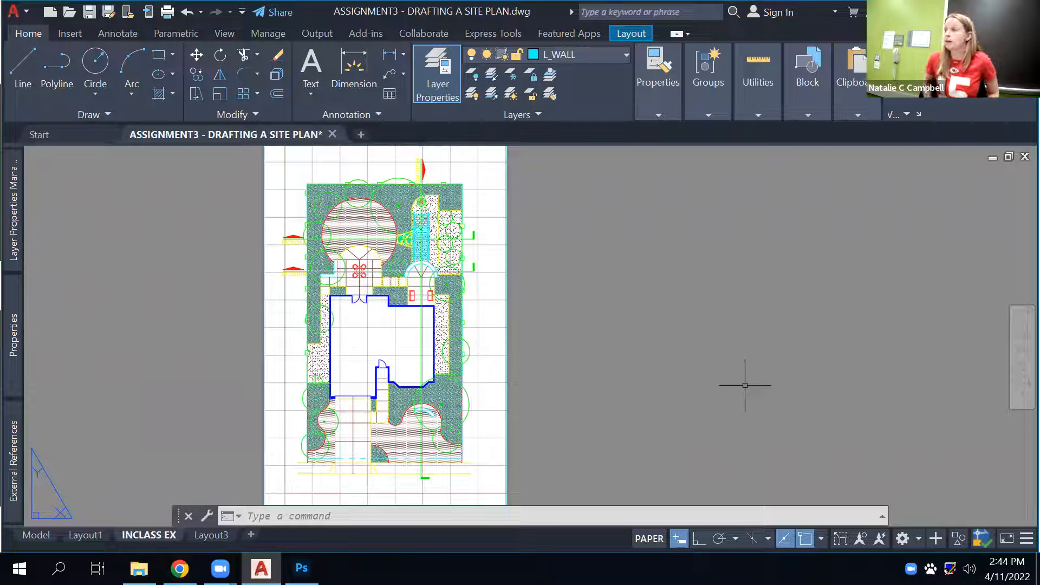
{"action": "type", "text": "sty"}
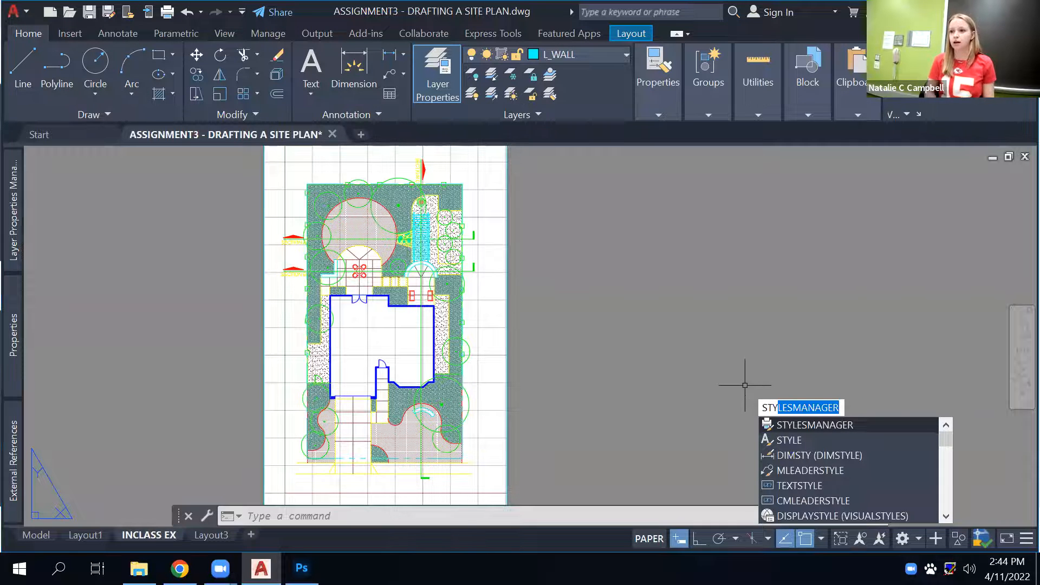
{"action": "key", "text": "Return"}
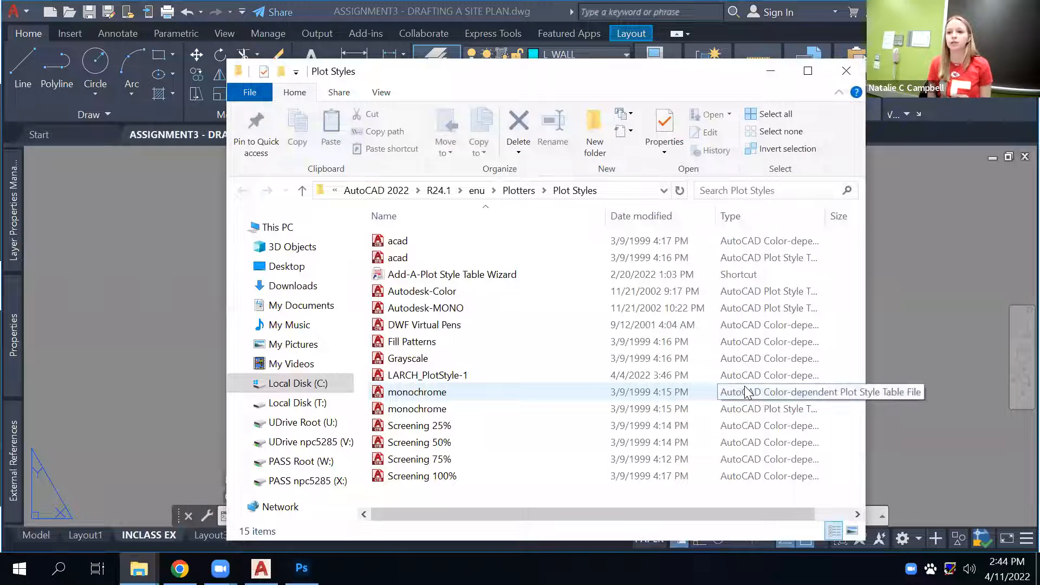
Copy the Fine Line plot style file from Downloads into the Plot Styles folder and close that folder.
{"action": "left_click", "coordinate": [139, 568]}
{"action": "left_click", "coordinate": [129, 447]}
{"action": "left_click", "coordinate": [393, 358]}
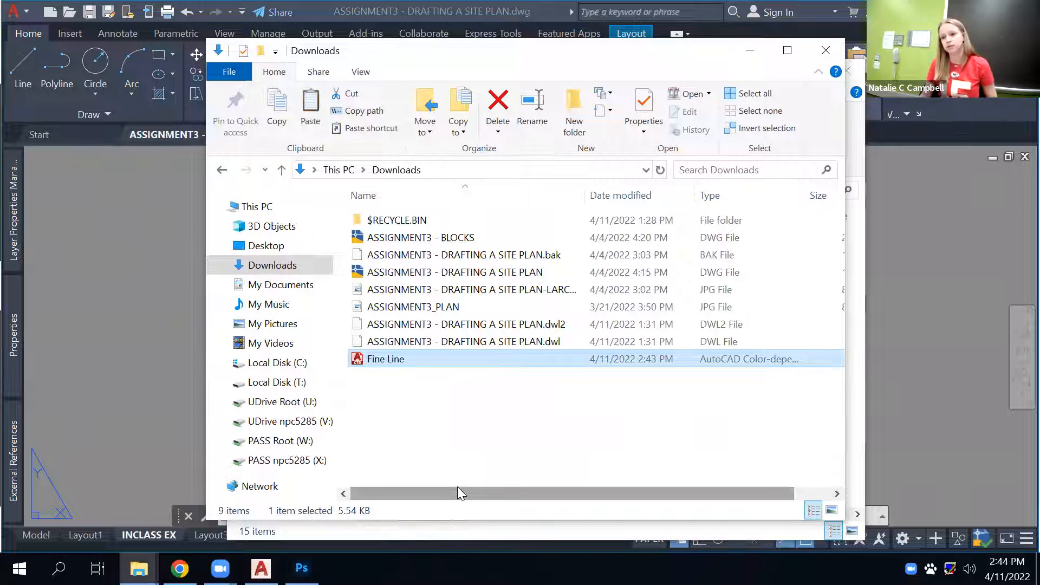
{"action": "left_click", "coordinate": [750, 49]}
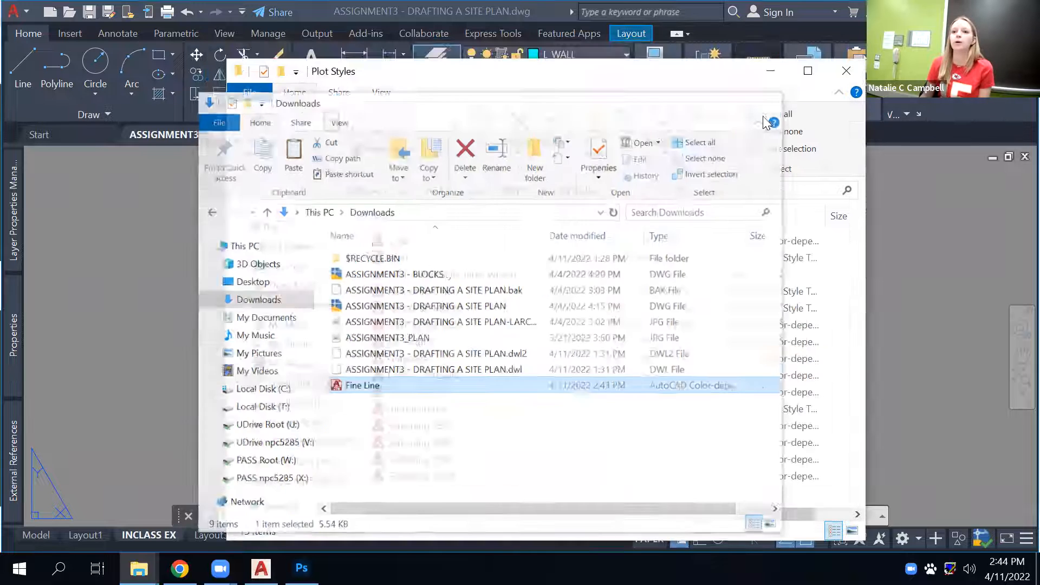
{"action": "left_click_drag", "start_coordinate": [585, 71], "coordinate": [564, 27]}
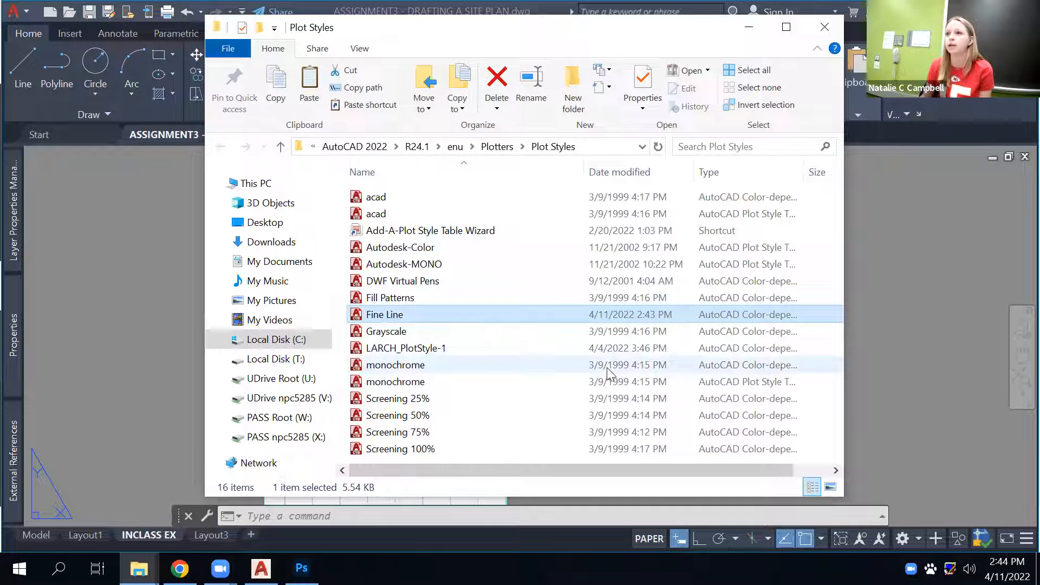
{"action": "left_click", "coordinate": [825, 26]}
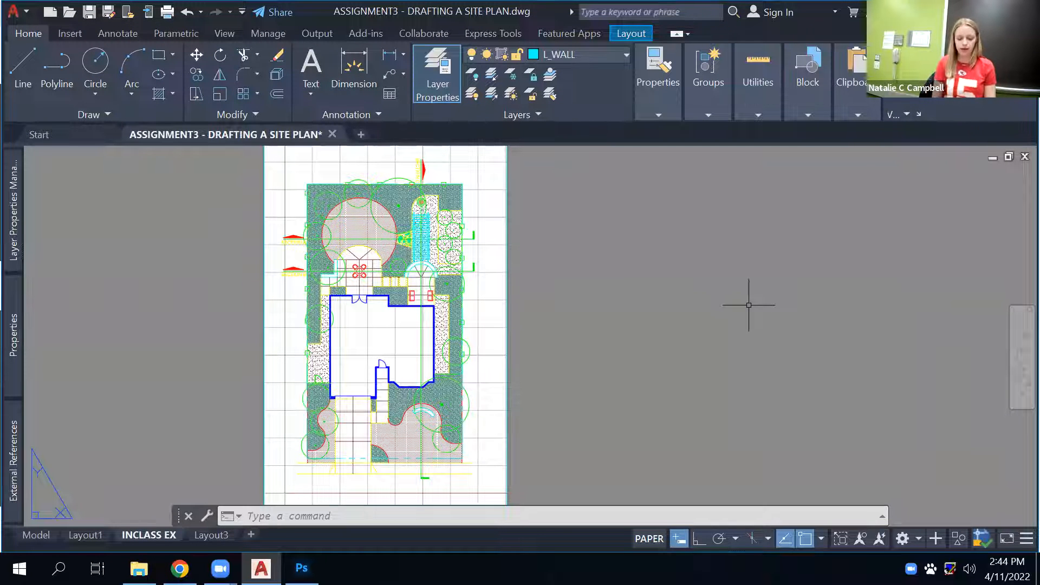
Reopen the Plot Styles folder with STYLESMANAGER to check for the Fine Line file, and return to the drawing.
{"action": "type", "text": "STYLESMANAGER"}
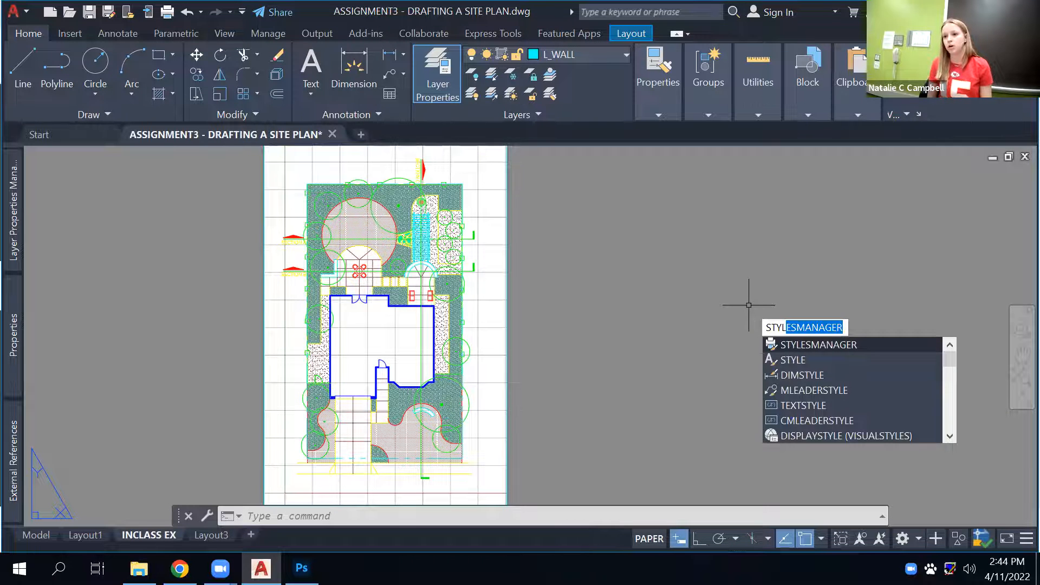
{"action": "key", "text": "Return"}
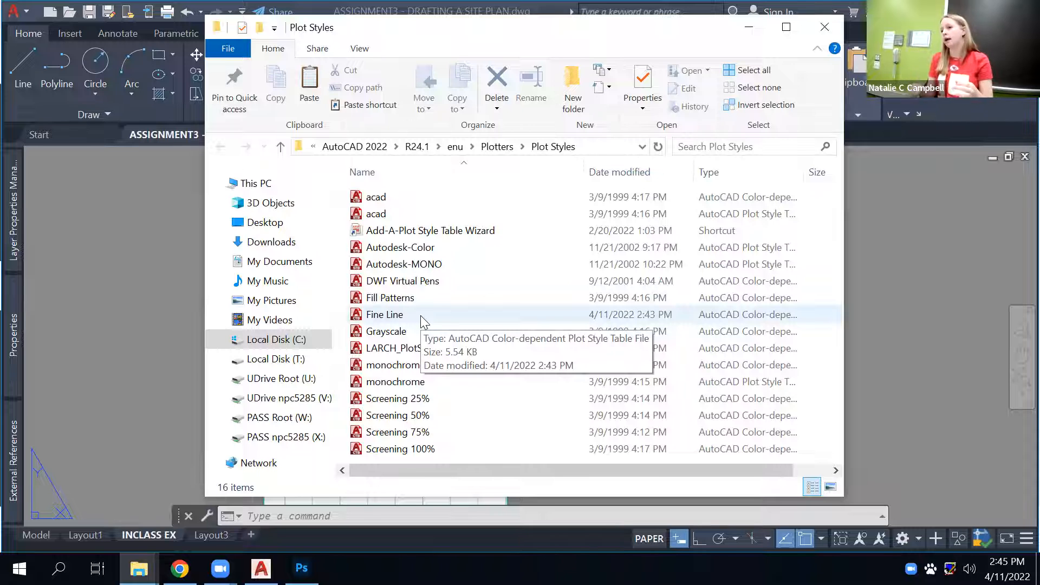
{"action": "left_click", "coordinate": [81, 354]}
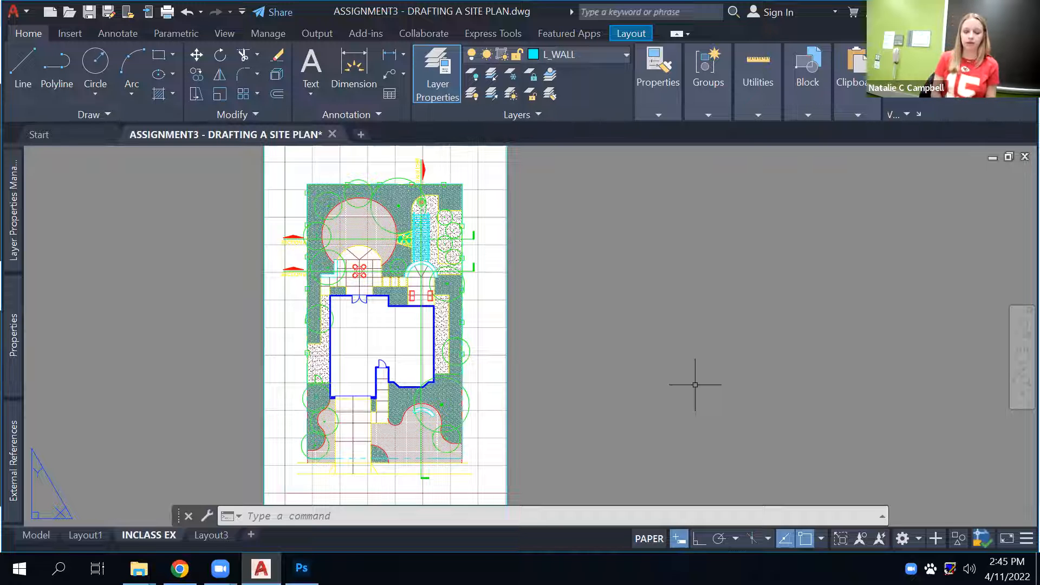
Bring up the Plot Styles folder with STYLESMANAGER again, locate the Fine Line file in Downloads, and minimize Downloads.
{"action": "type", "text": "STY"}
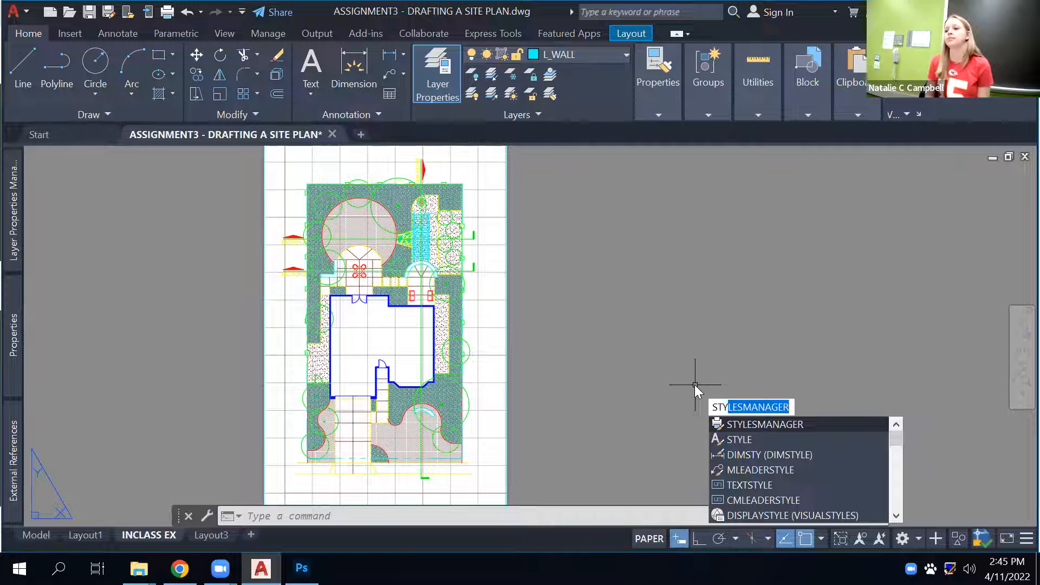
{"action": "key", "text": "Return"}
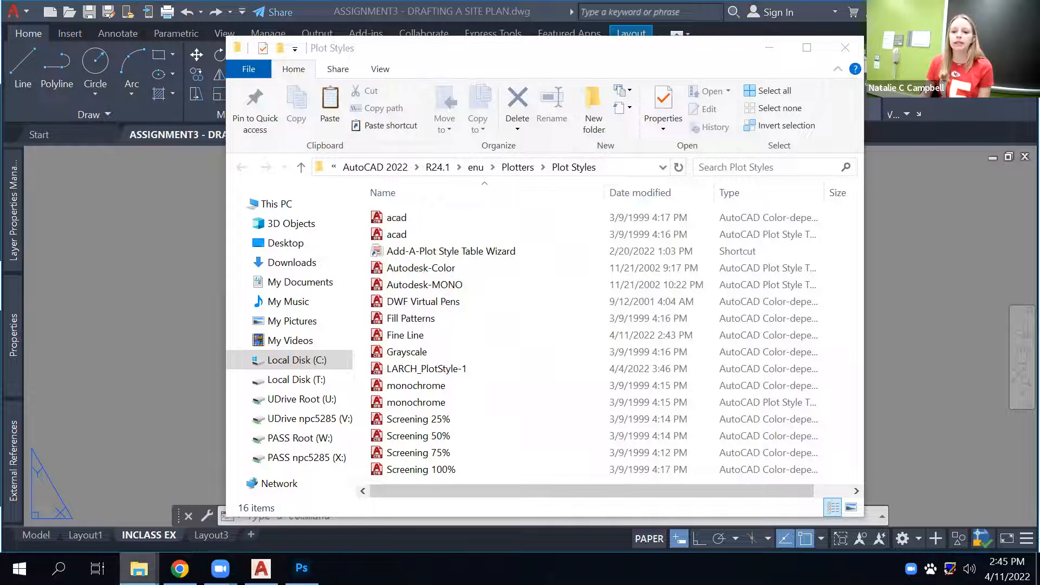
{"action": "mouse_move", "coordinate": [139, 567]}
{"action": "left_click", "coordinate": [82, 495]}
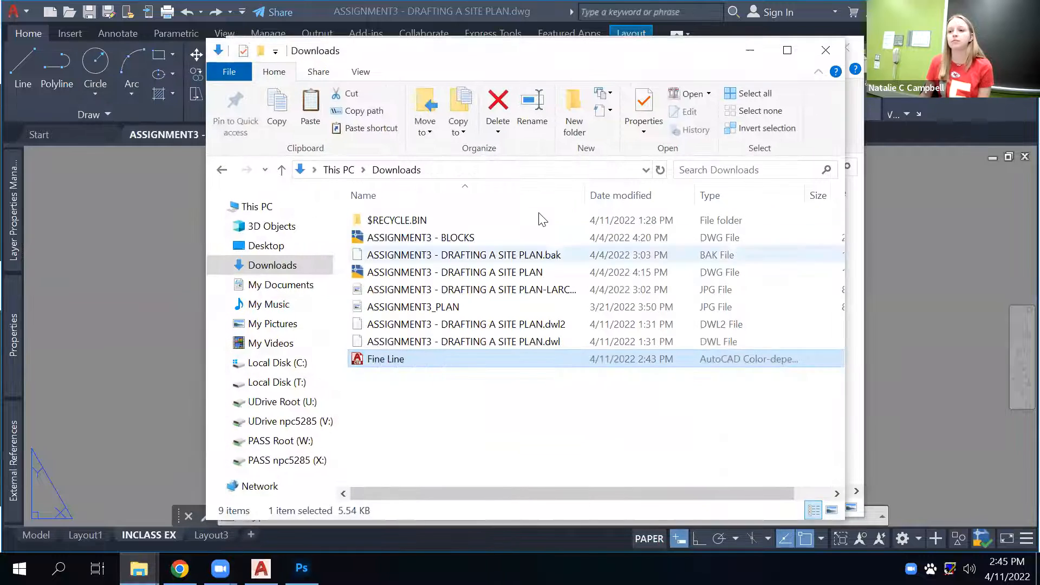
{"action": "left_click", "coordinate": [434, 352]}
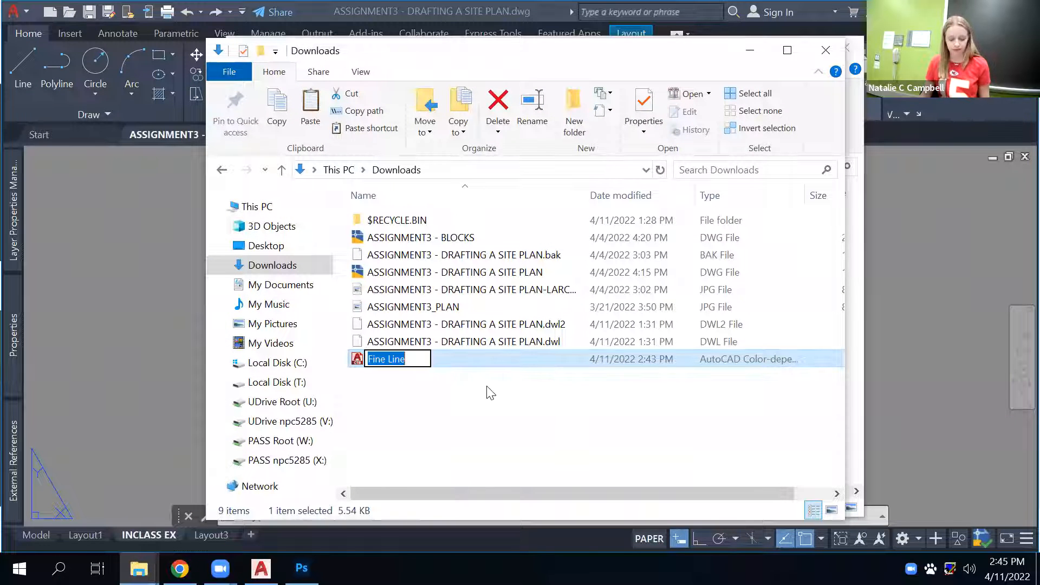
{"action": "left_click", "coordinate": [494, 359]}
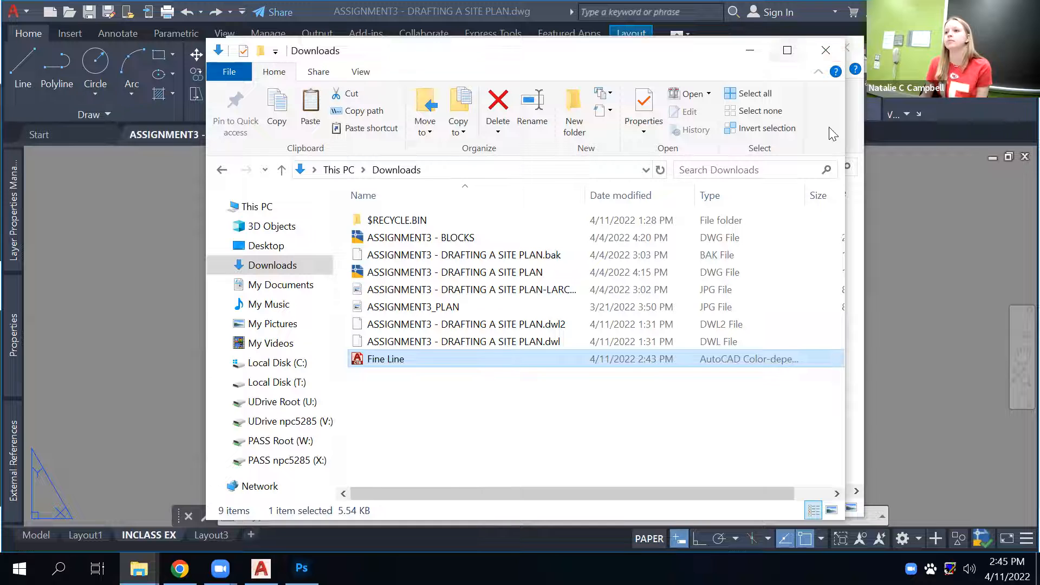
{"action": "left_click", "coordinate": [755, 50]}
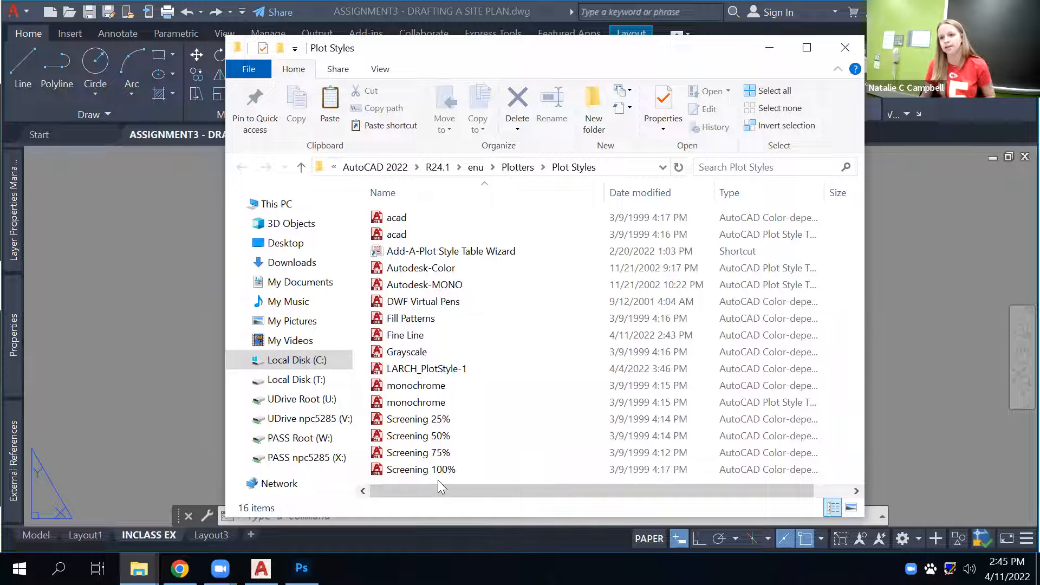
Locate the Fine Line file in the Plot Styles folder and minimize the folder window.
{"action": "left_click", "coordinate": [411, 334]}
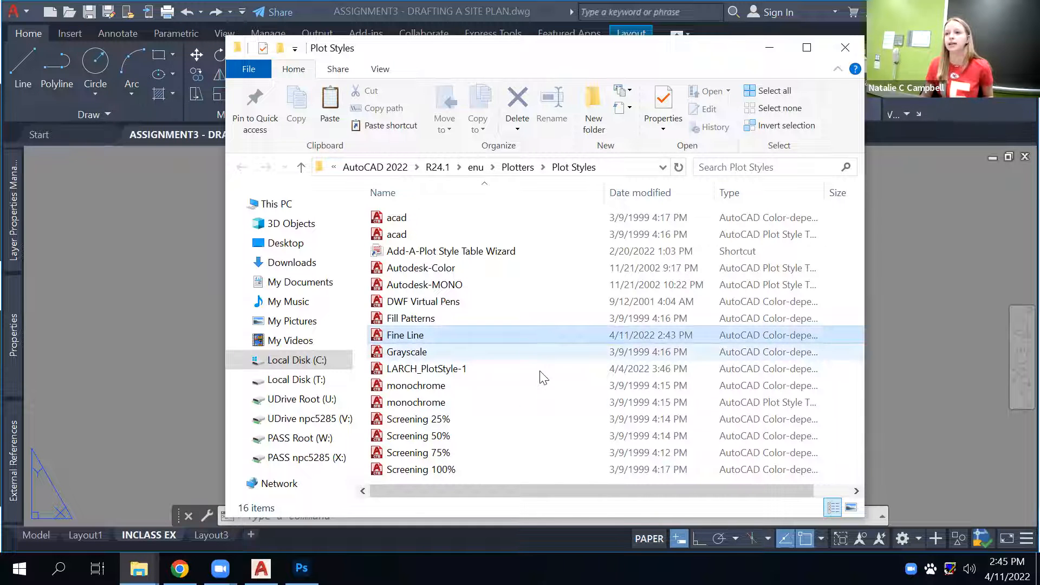
{"action": "left_click_drag", "start_coordinate": [730, 48], "coordinate": [667, 61]}
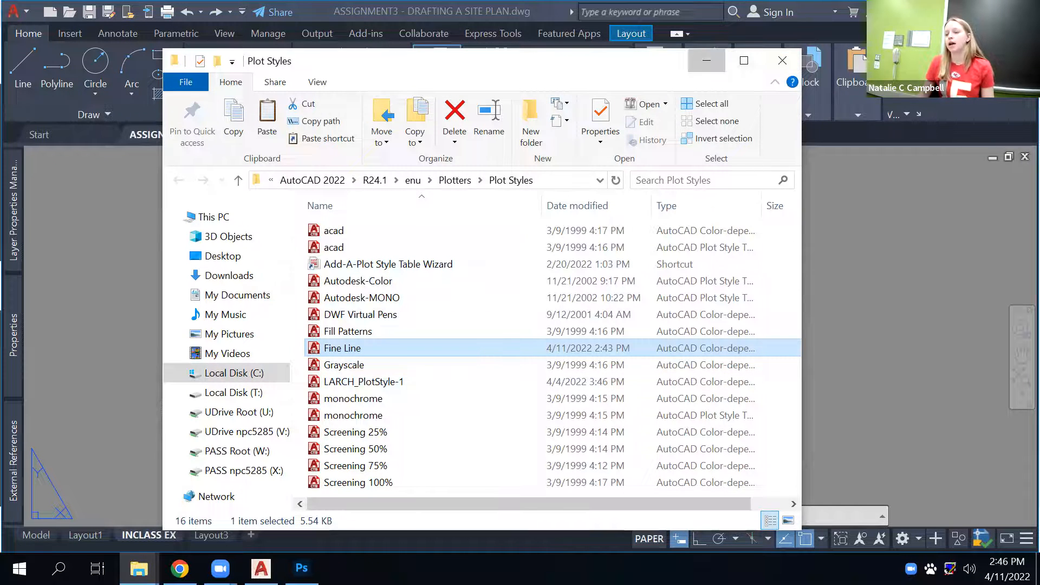
{"action": "left_click", "coordinate": [706, 60]}
Check the available plot style tables in the Plot dialog for INCLASS EX and close it without plotting.
{"action": "type", "text": "plot"}
{"action": "key", "text": "Return"}
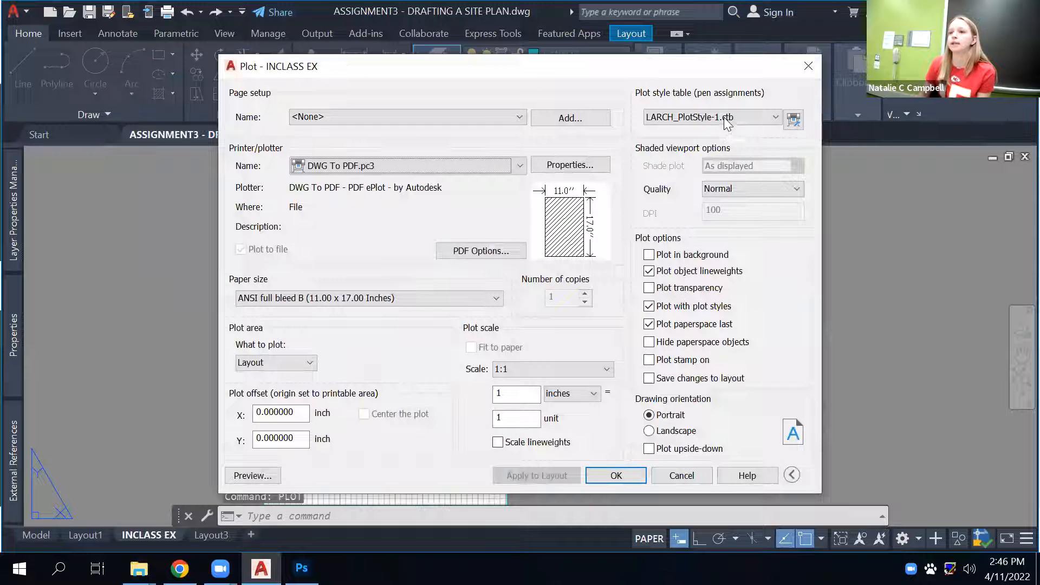
{"action": "left_click", "coordinate": [726, 118]}
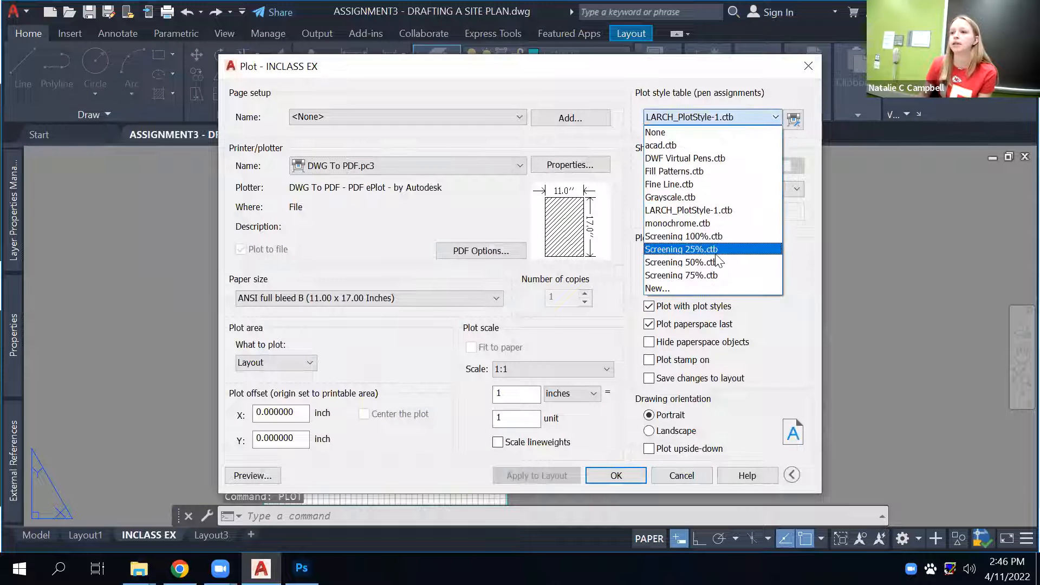
{"action": "left_click", "coordinate": [733, 119]}
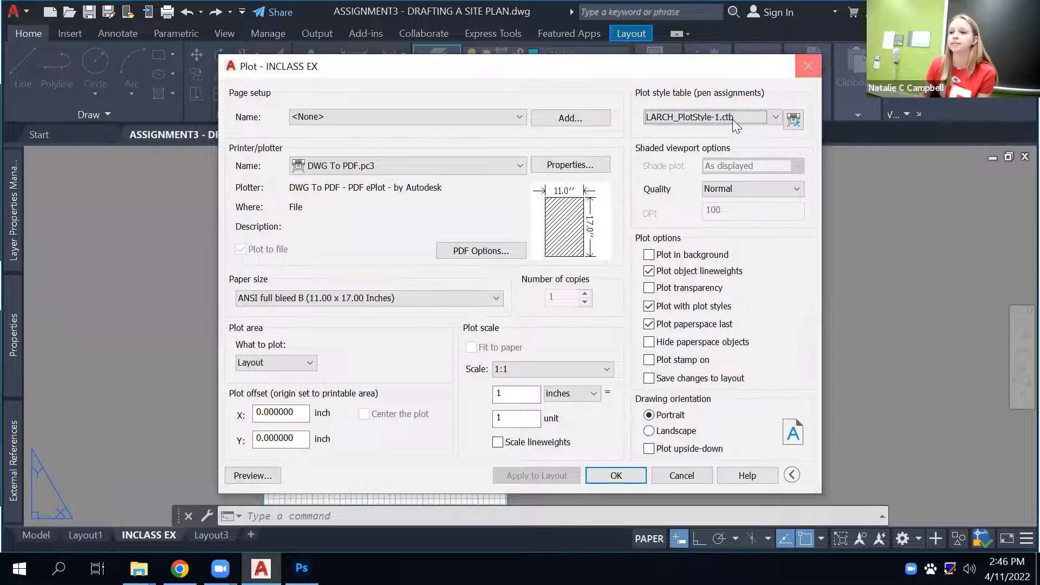
{"action": "left_click", "coordinate": [808, 66]}
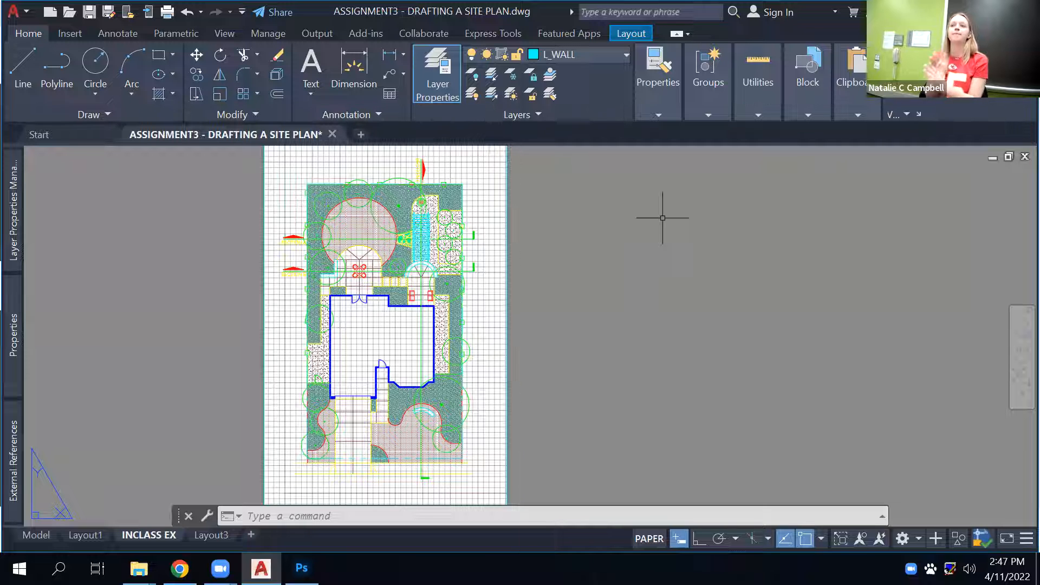
Modify the INCLASS EX page setup to use the Fine Line.ctb plot style table.
{"action": "type", "text": "page"}
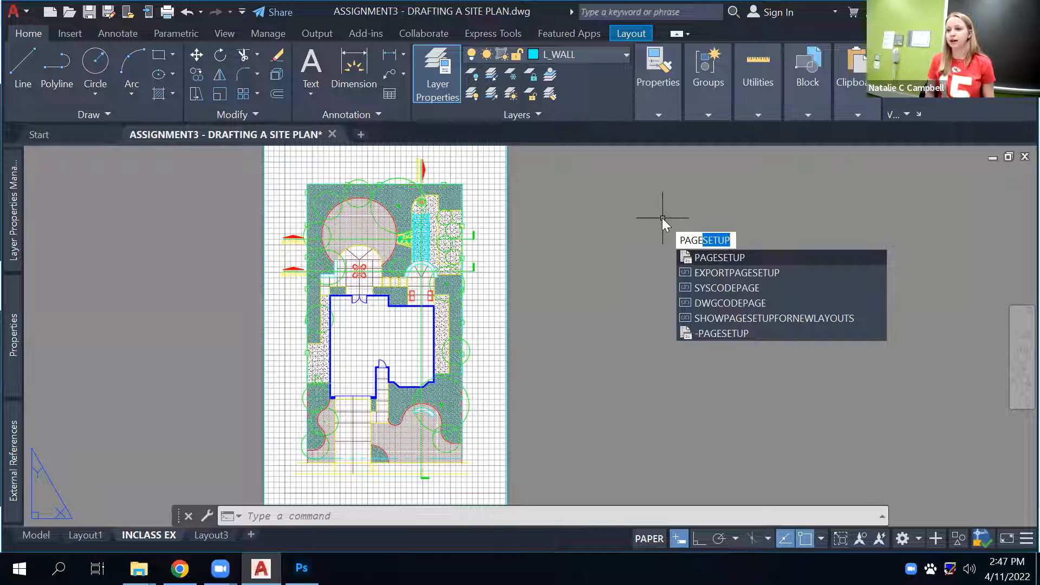
{"action": "key", "text": "Return"}
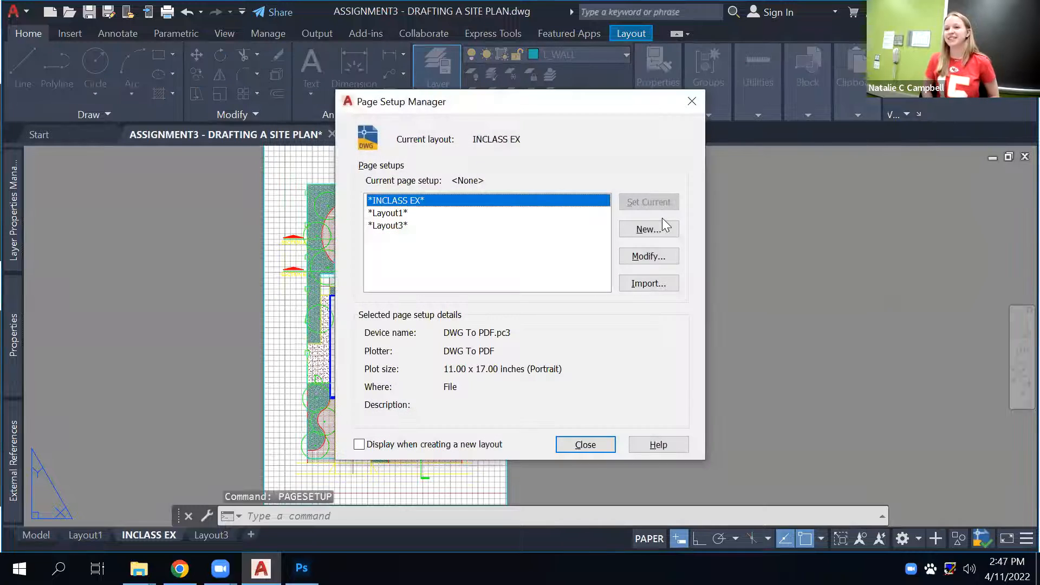
{"action": "left_click", "coordinate": [657, 256]}
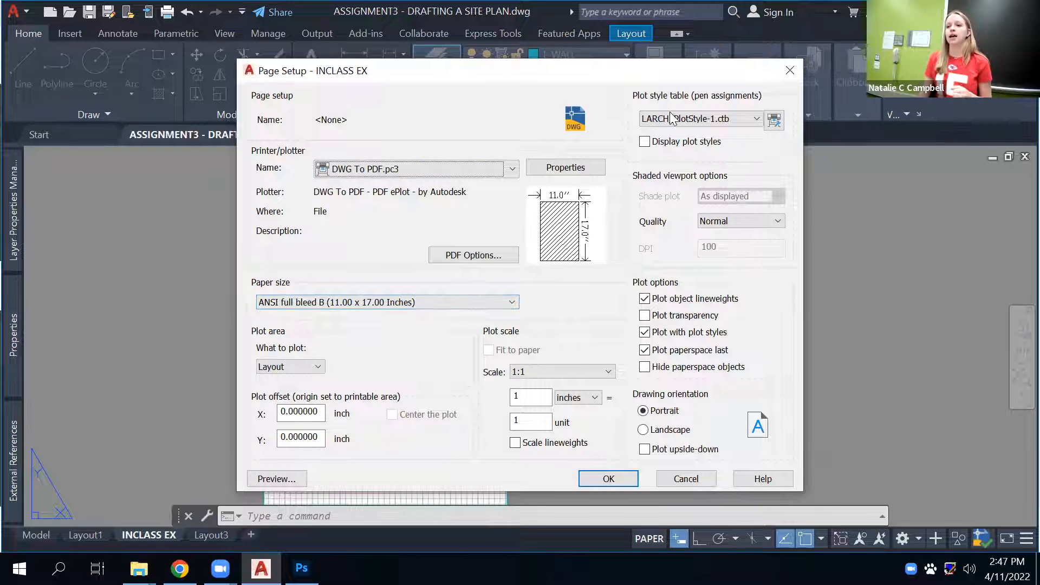
{"action": "left_click", "coordinate": [691, 119]}
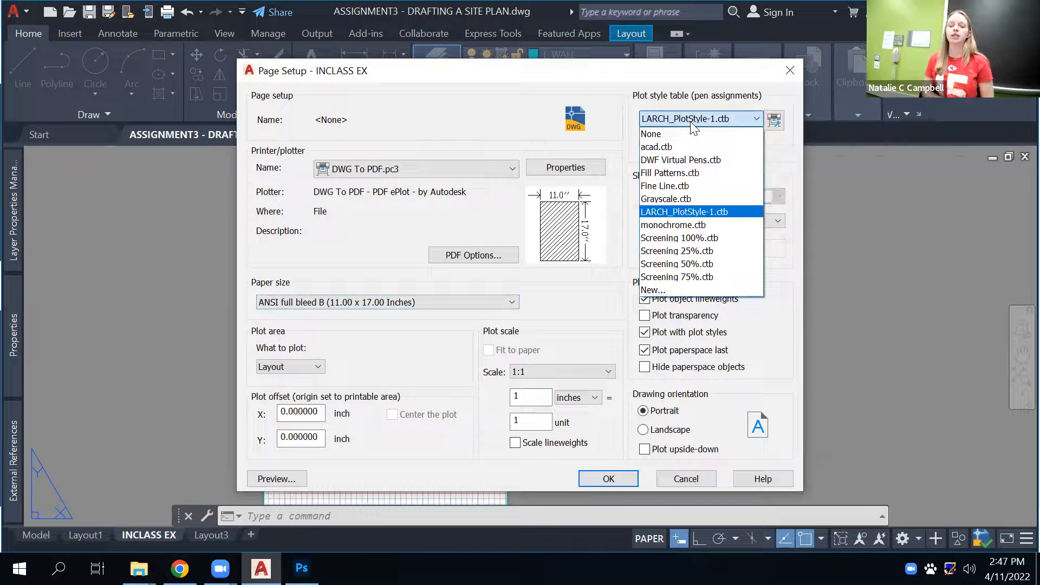
{"action": "left_click", "coordinate": [714, 187]}
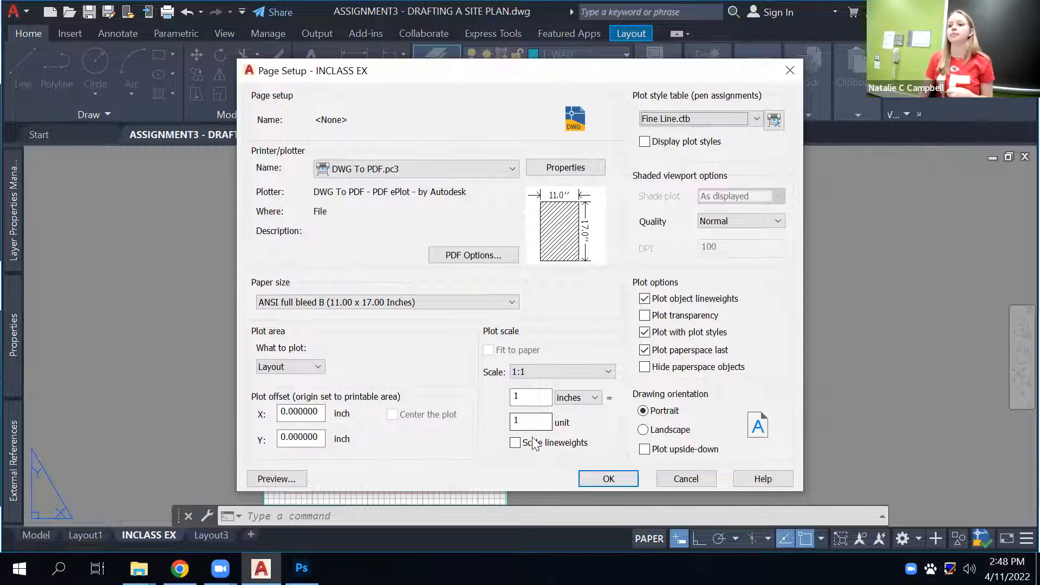
{"action": "left_click", "coordinate": [615, 476]}
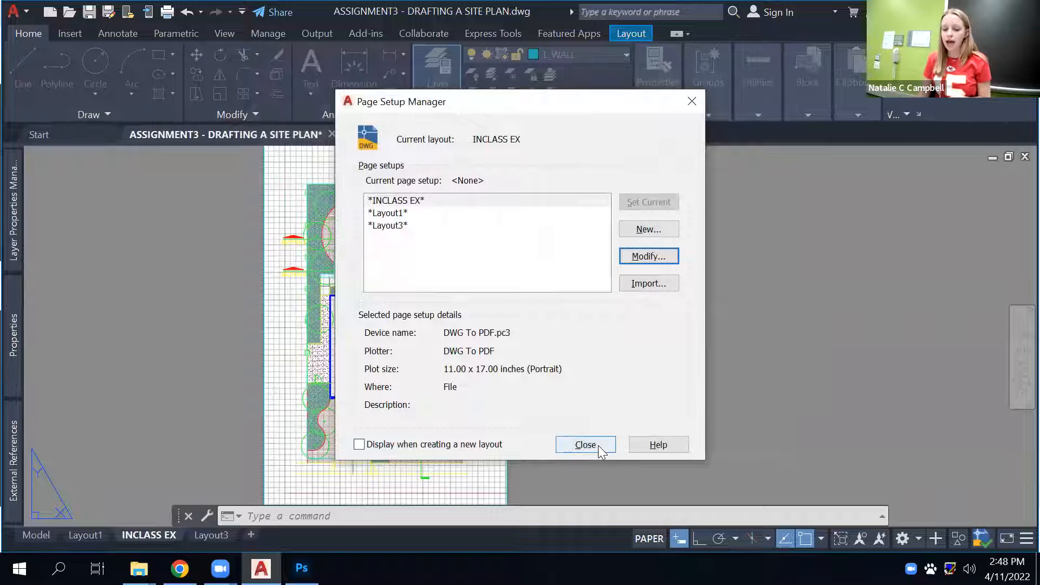
{"action": "left_click", "coordinate": [585, 445]}
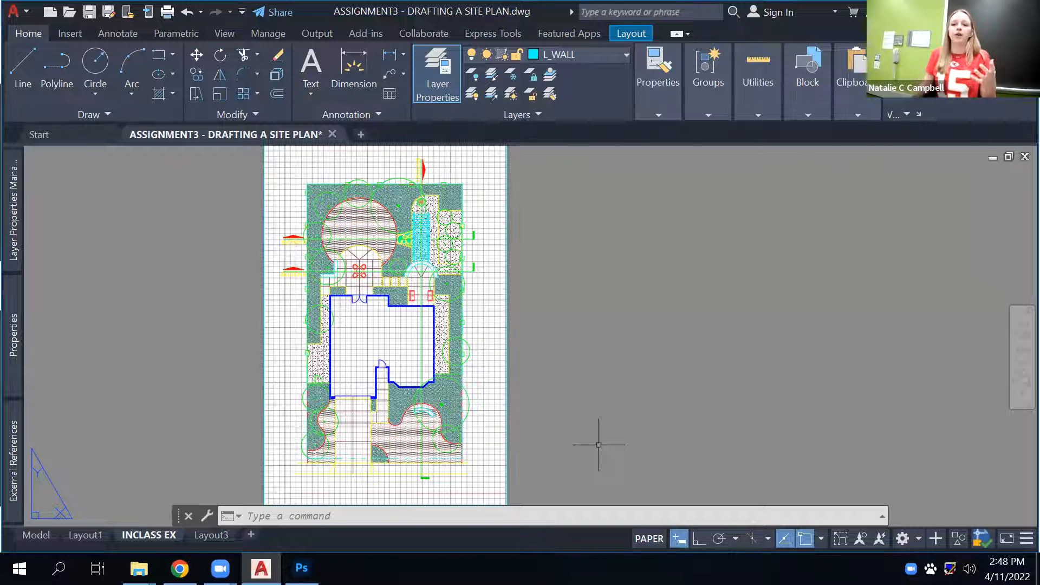
Switch from the INCLASS EX layout to model space.
{"action": "mouse_move", "coordinate": [10, 247]}
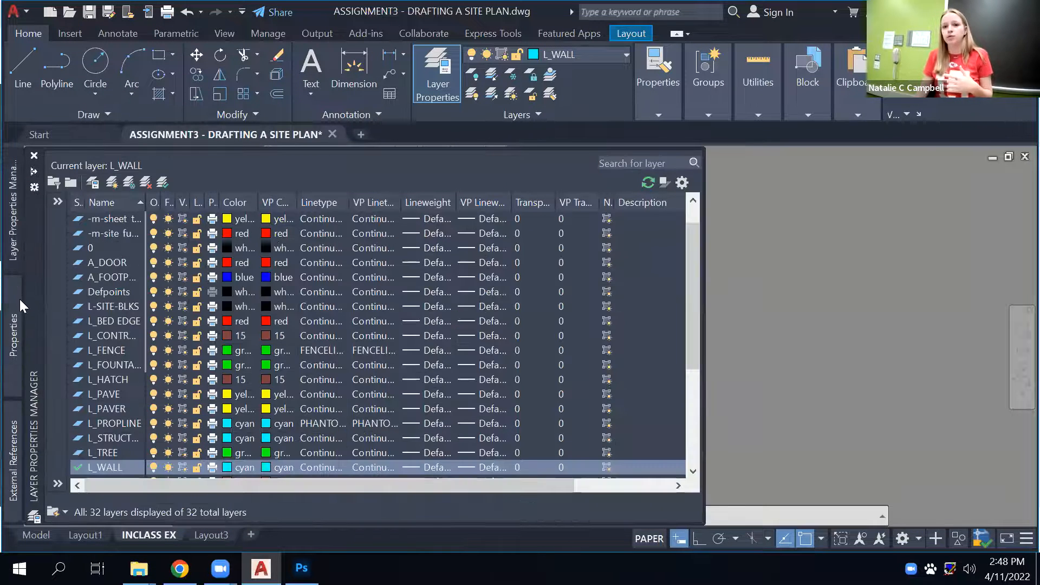
{"action": "left_click", "coordinate": [36, 535]}
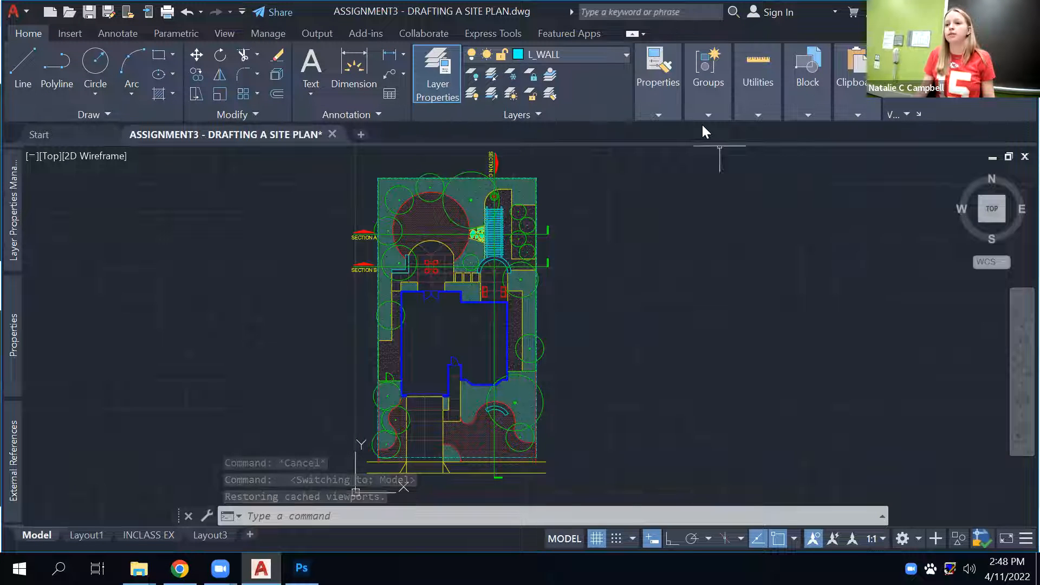
Freeze and thaw the L_PROPLINE layer, and do the same with the L_PAVER layer.
{"action": "left_click", "coordinate": [574, 55]}
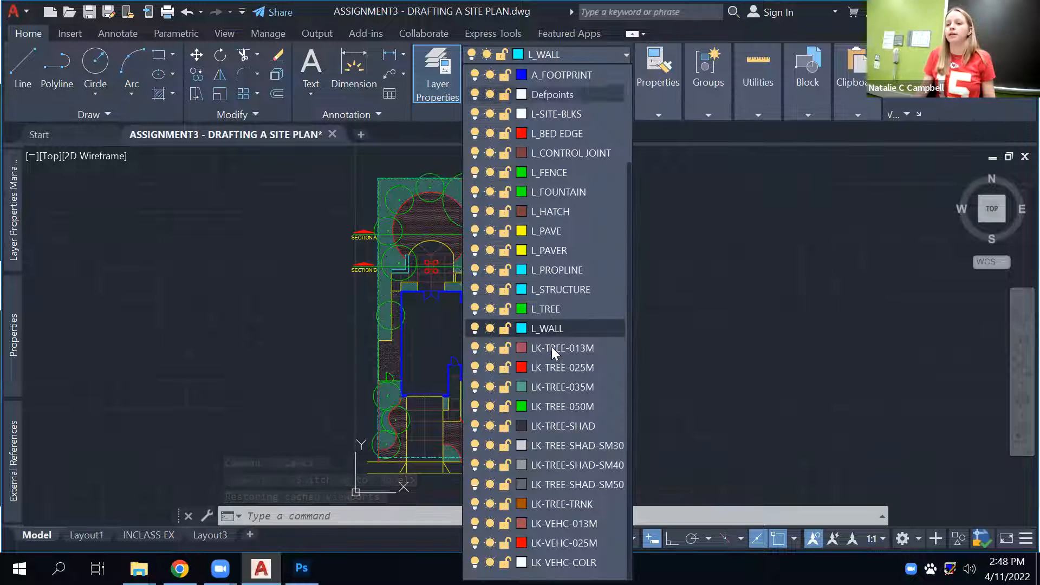
{"action": "left_click", "coordinate": [490, 270]}
{"action": "left_click", "coordinate": [490, 269]}
{"action": "left_click", "coordinate": [490, 251]}
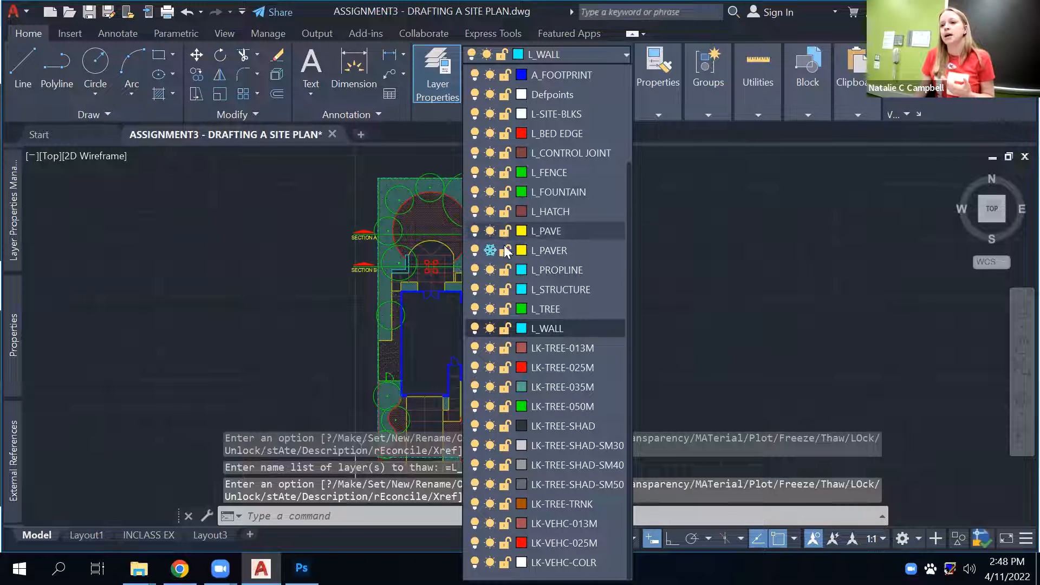
{"action": "left_click", "coordinate": [486, 246]}
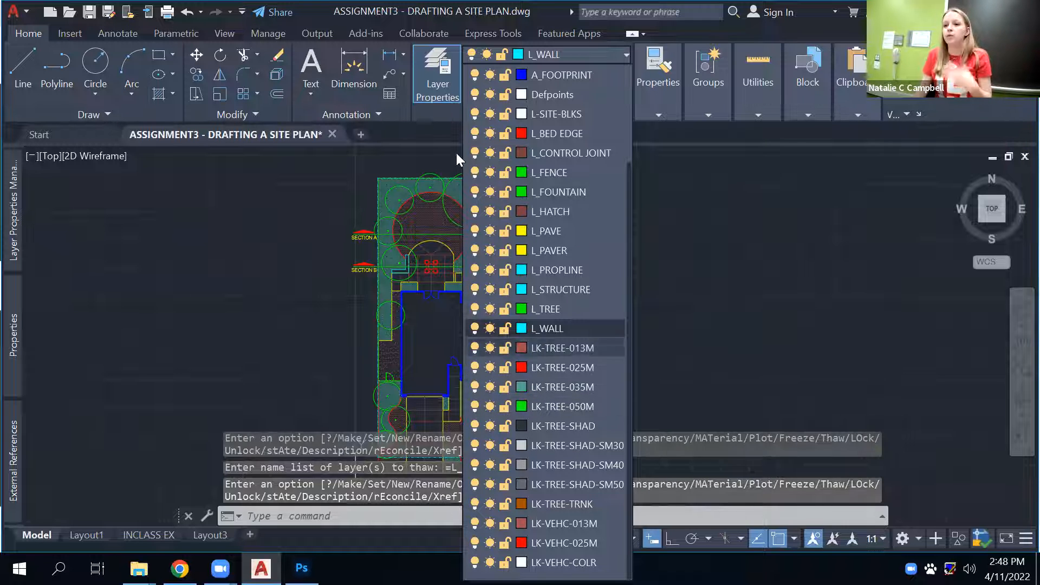
Freeze the L_TREE layer to hide the trees on the site plan.
{"action": "left_click", "coordinate": [489, 309]}
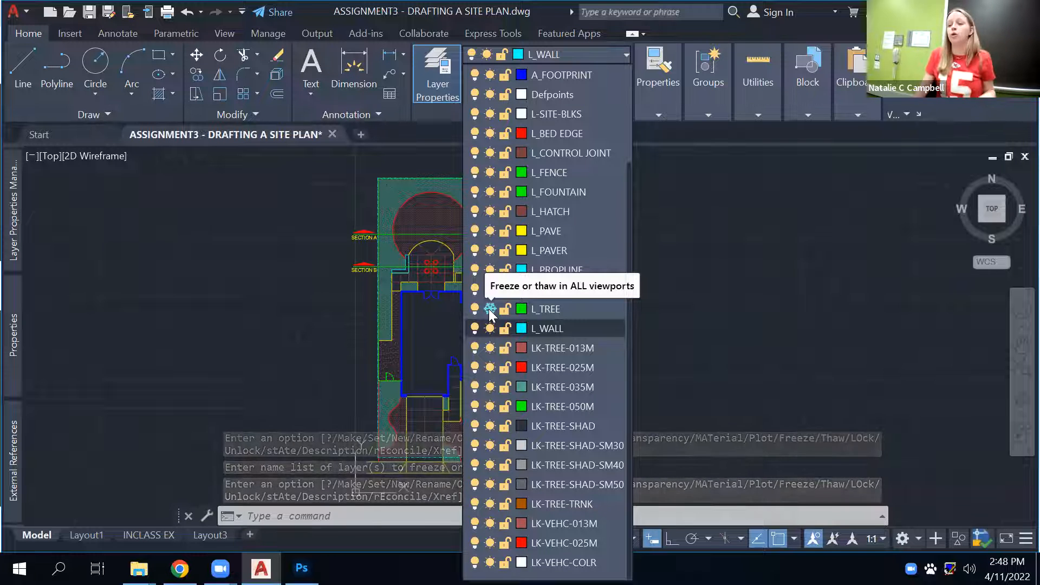
{"action": "left_click", "coordinate": [266, 246]}
Freeze the -m-sheet text layer with the Layer Freeze command by picking the SECTION B marker, and end the command.
{"action": "scroll", "coordinate": [479, 180], "scroll_direction": "up", "scroll_amount": 5}
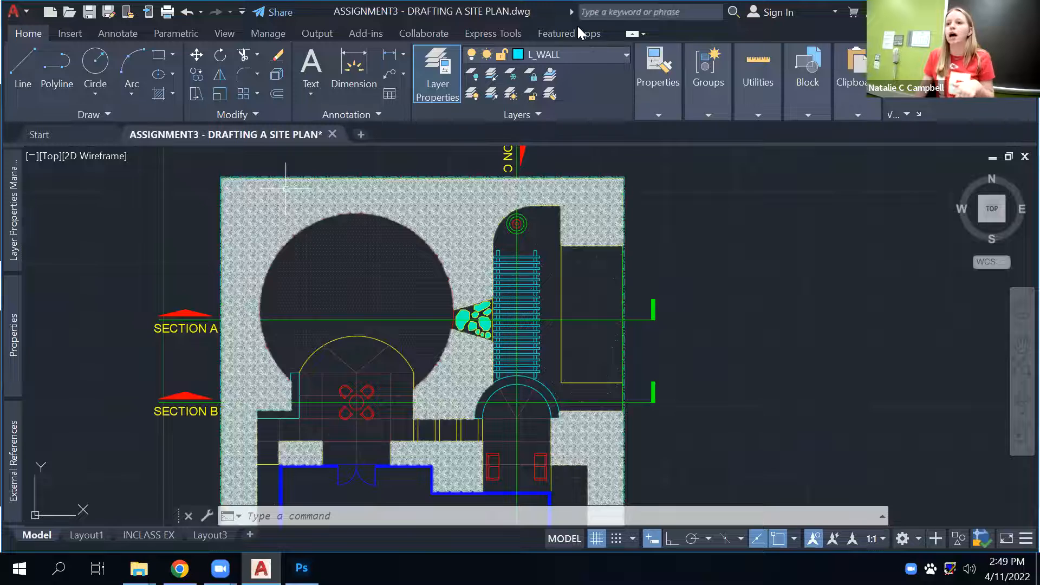
{"action": "scroll", "coordinate": [301, 322], "scroll_direction": "down", "scroll_amount": 2}
{"action": "middle_click_drag", "start_coordinate": [375, 398], "coordinate": [414, 257]}
{"action": "middle_click_drag", "start_coordinate": [435, 408], "coordinate": [433, 378]}
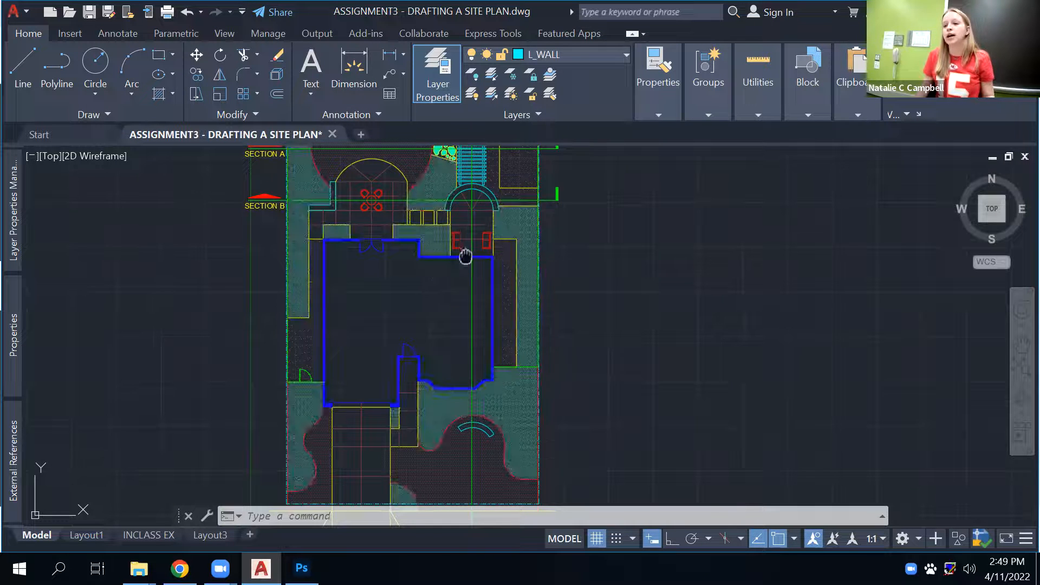
{"action": "middle_click_drag", "start_coordinate": [480, 227], "coordinate": [473, 330]}
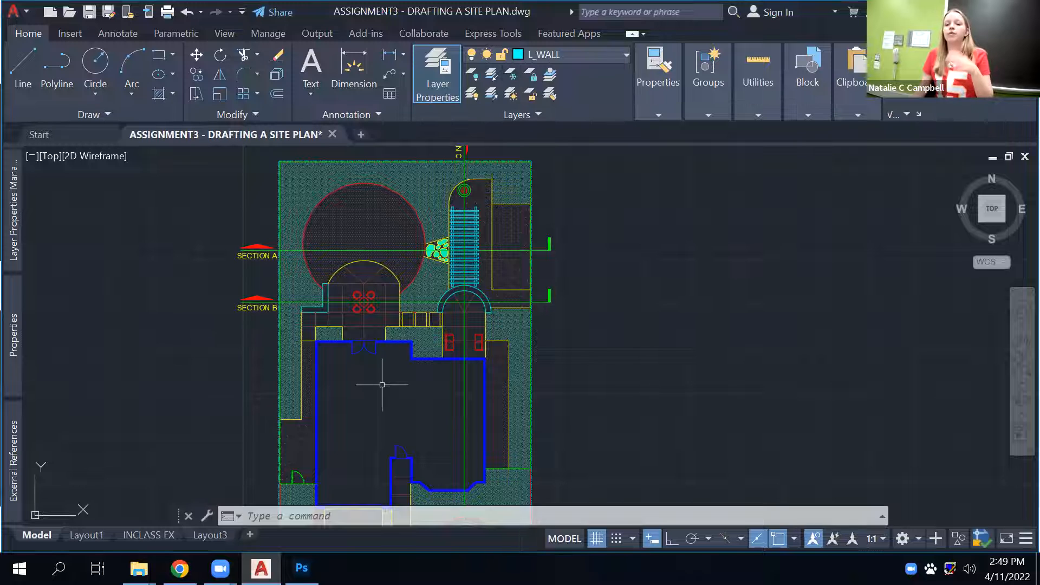
{"action": "left_click", "coordinate": [513, 74]}
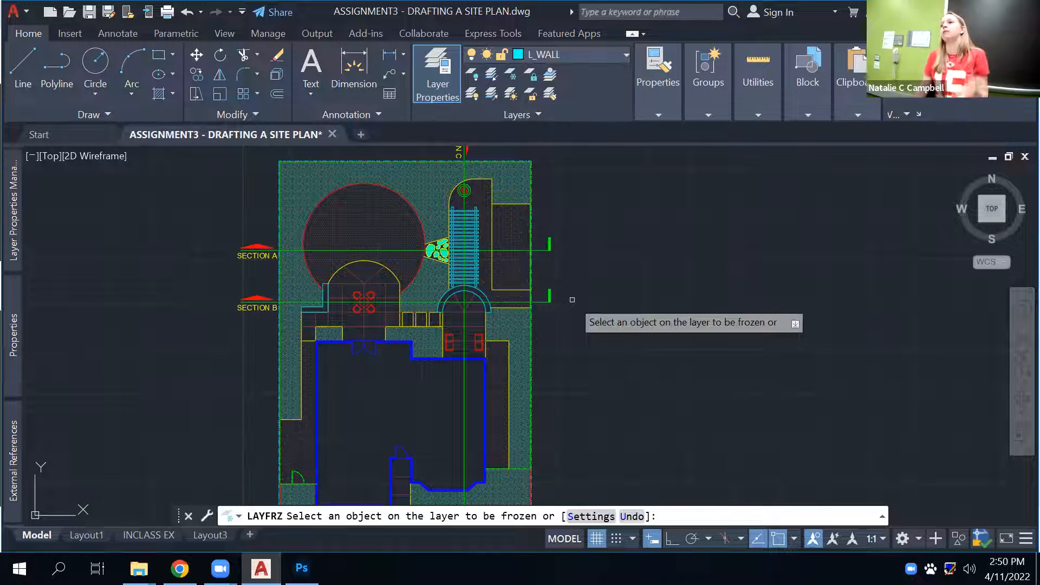
{"action": "left_click", "coordinate": [258, 302]}
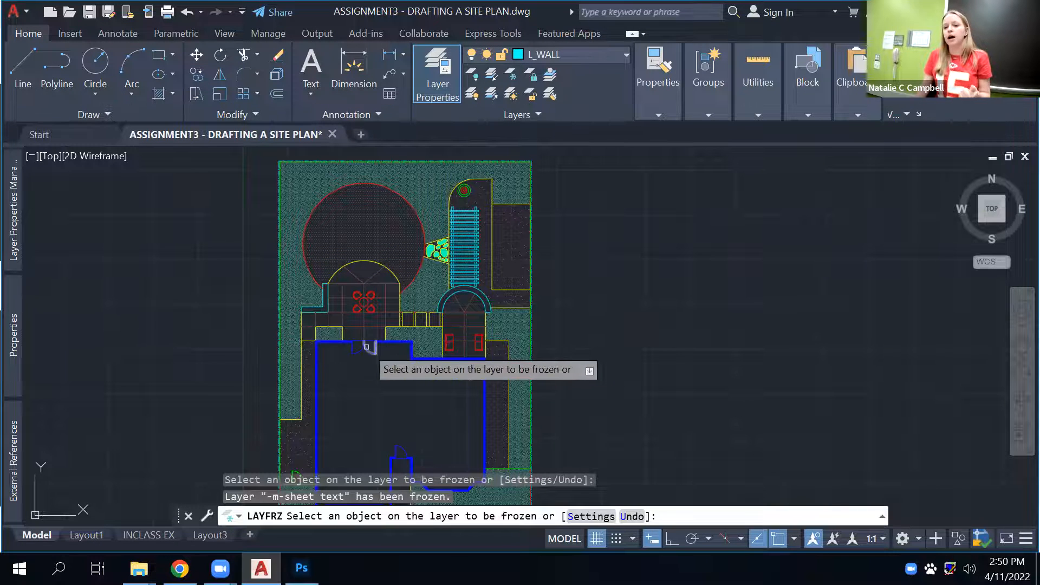
{"action": "mouse_move", "coordinate": [14, 212]}
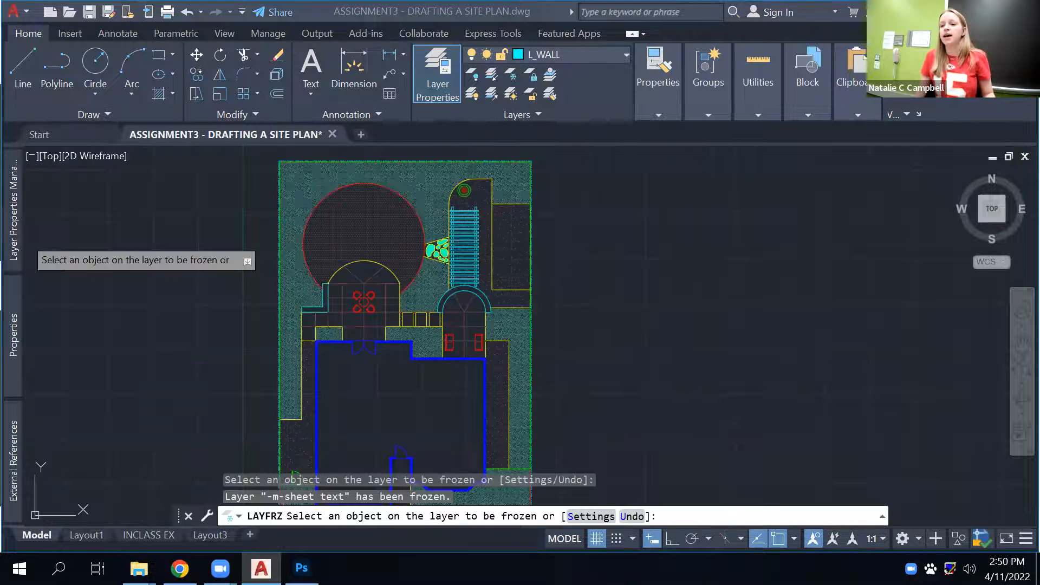
{"action": "key", "text": "Escape"}
Freeze the A_FOOTPRINT, -m-site furniture, L_HATCH, L_PAVE, L_STRUCTURE and L_CONTROL JOINT layers by picking their objects in the site plan.
{"action": "scroll", "coordinate": [414, 374], "scroll_direction": "up", "scroll_amount": 8}
{"action": "key", "text": "Return"}
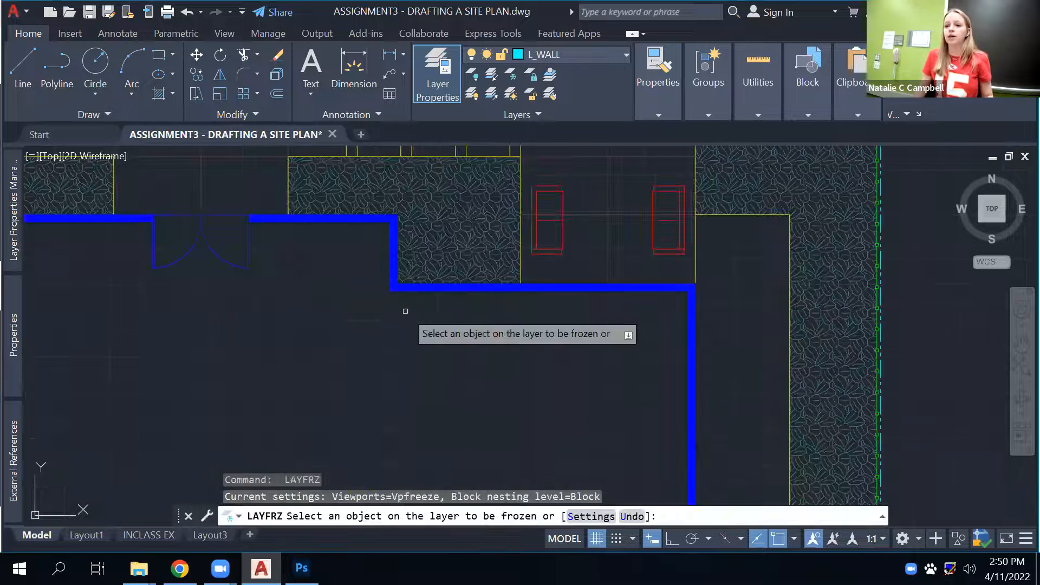
{"action": "left_click", "coordinate": [419, 287]}
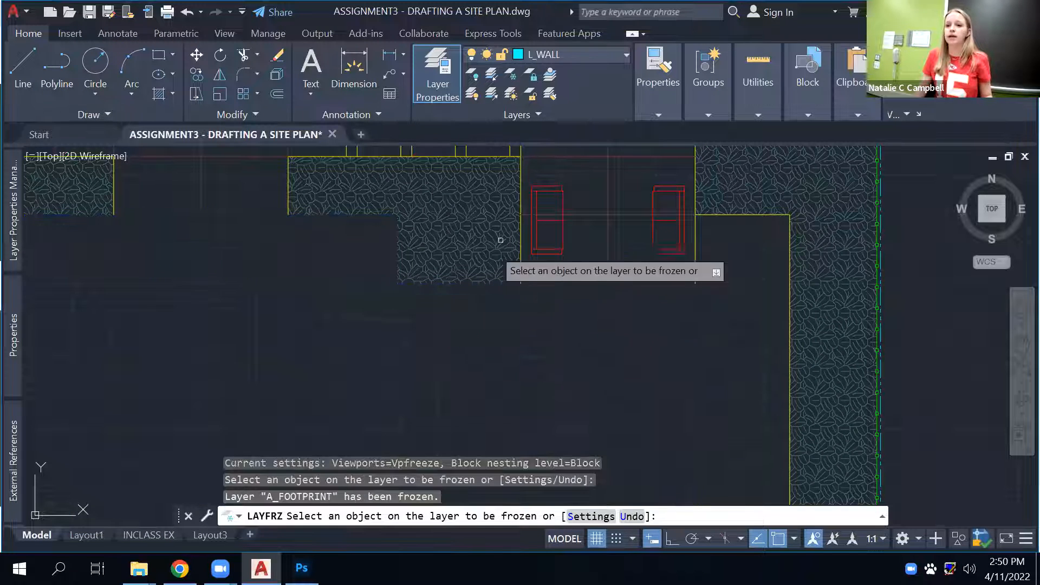
{"action": "left_click", "coordinate": [554, 218]}
{"action": "scroll", "coordinate": [532, 266], "scroll_direction": "down", "scroll_amount": 2}
{"action": "scroll", "coordinate": [532, 265], "scroll_direction": "down", "scroll_amount": 3}
{"action": "left_click", "coordinate": [493, 339]}
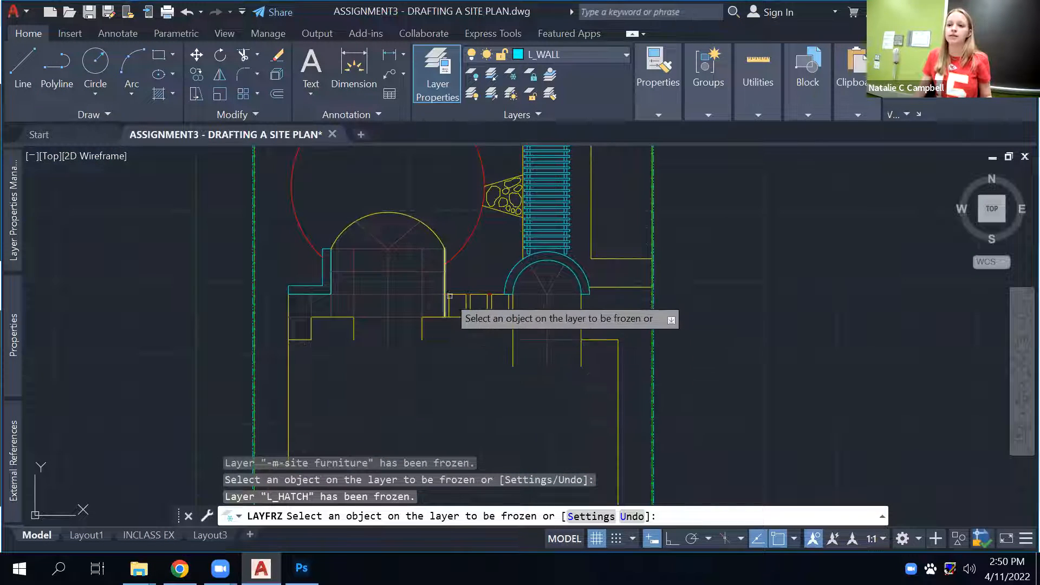
{"action": "left_click", "coordinate": [467, 313]}
{"action": "scroll", "coordinate": [466, 320], "scroll_direction": "down", "scroll_amount": 4}
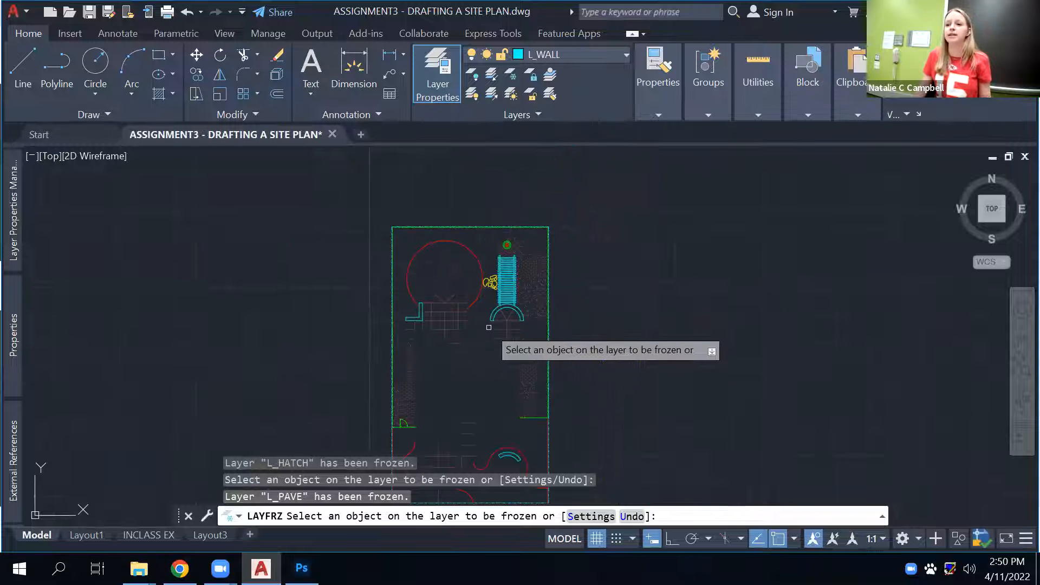
{"action": "left_click", "coordinate": [509, 287]}
{"action": "left_click", "coordinate": [535, 269]}
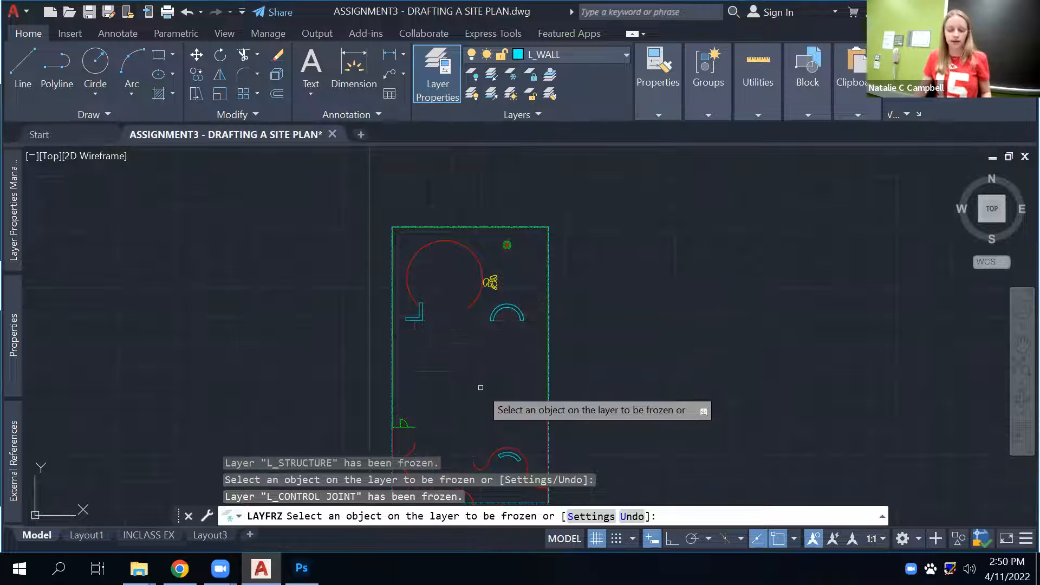
Undo the layer freezes made in the current Layer Freeze command and end the command.
{"action": "key", "text": "ctrl+z"}
{"action": "key", "text": "ctrl+z"}
{"action": "key", "text": "ctrl+z"}
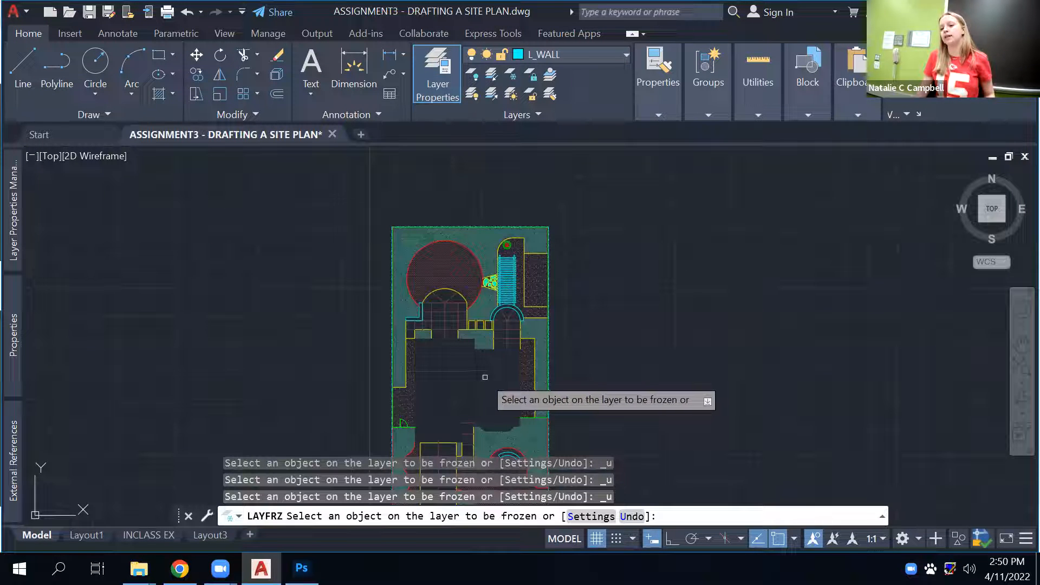
{"action": "key", "text": "Escape"}
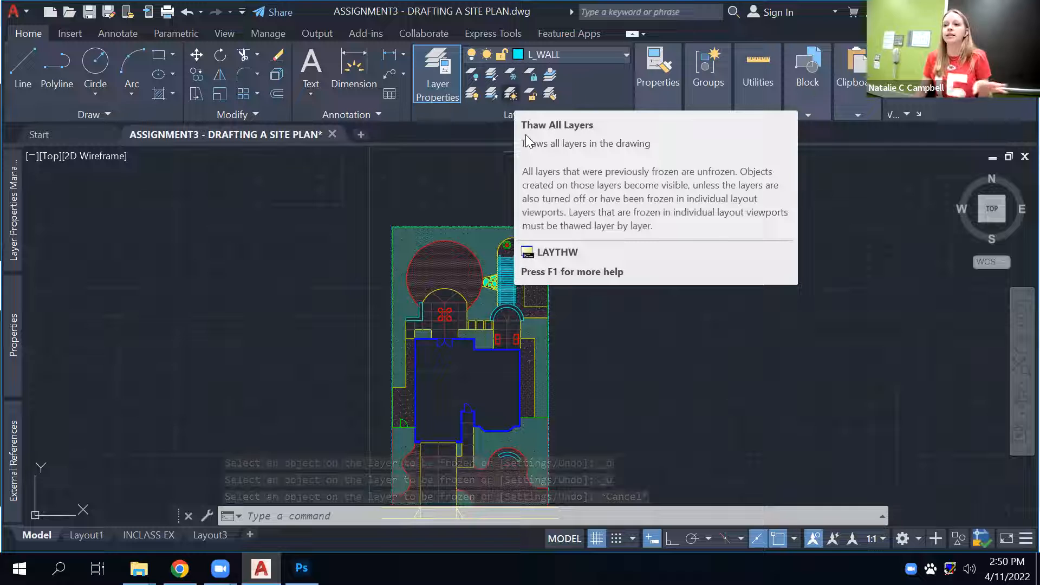
Thaw all frozen layers in the drawing.
{"action": "left_click", "coordinate": [510, 94]}
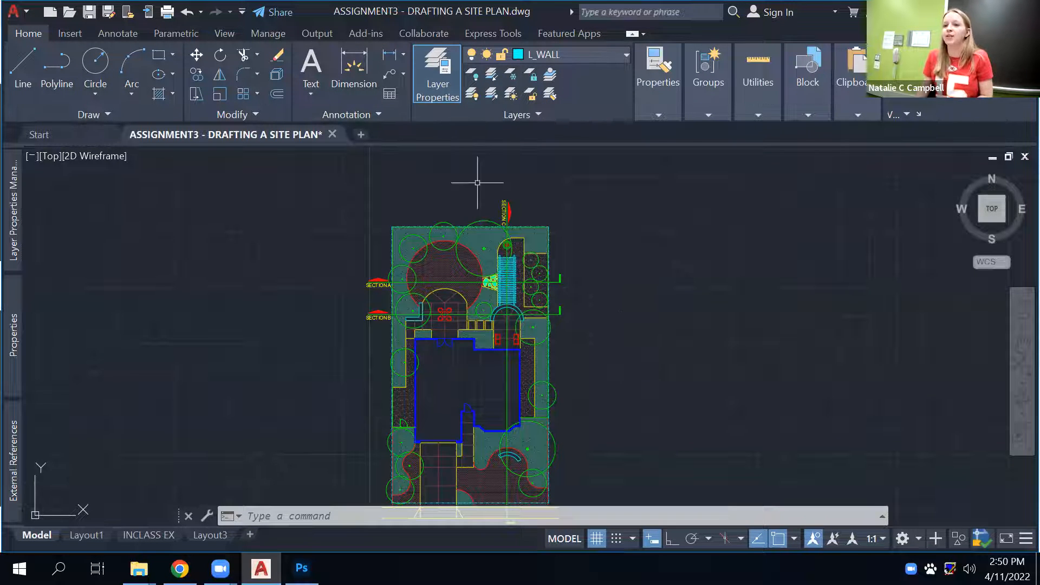
{"action": "left_click", "coordinate": [470, 78]}
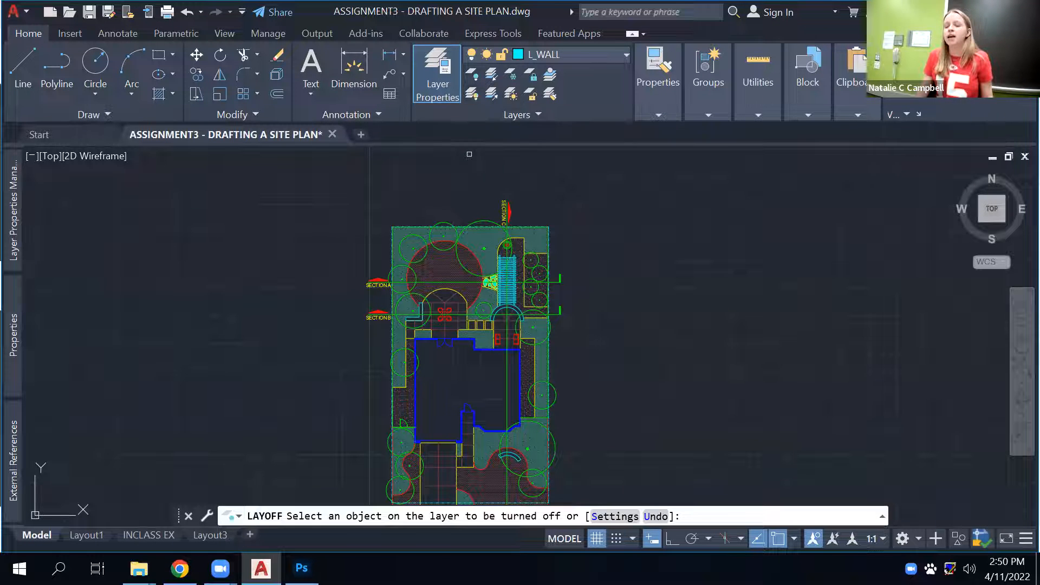
{"action": "key", "text": "Escape"}
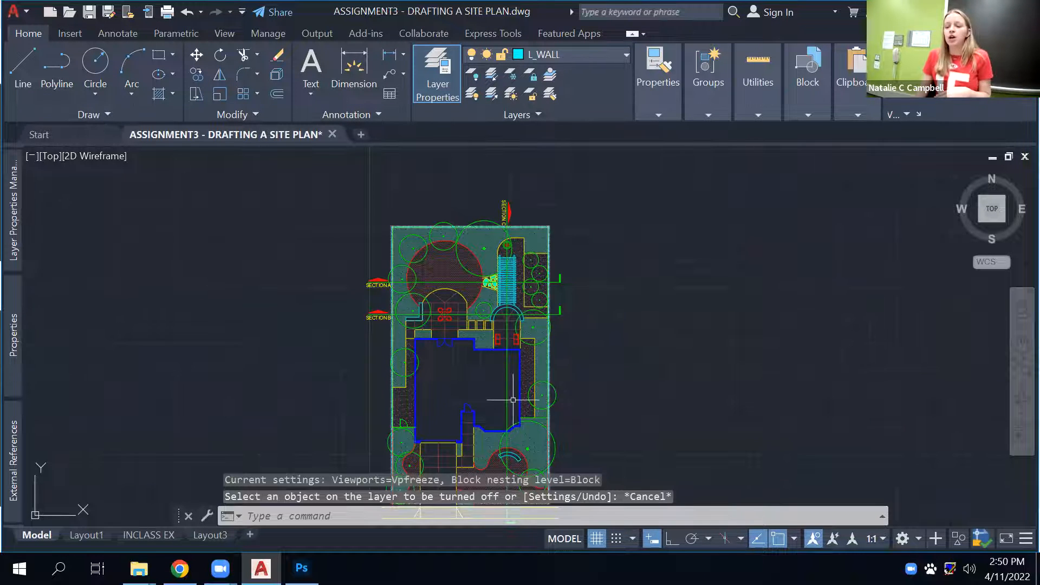
Freeze the -m-sheet text, L_TREE, L_HATCH and L_CONTROL JOINT layers by picking an object on each in the site plan.
{"action": "middle_click_drag", "start_coordinate": [566, 339], "coordinate": [522, 292]}
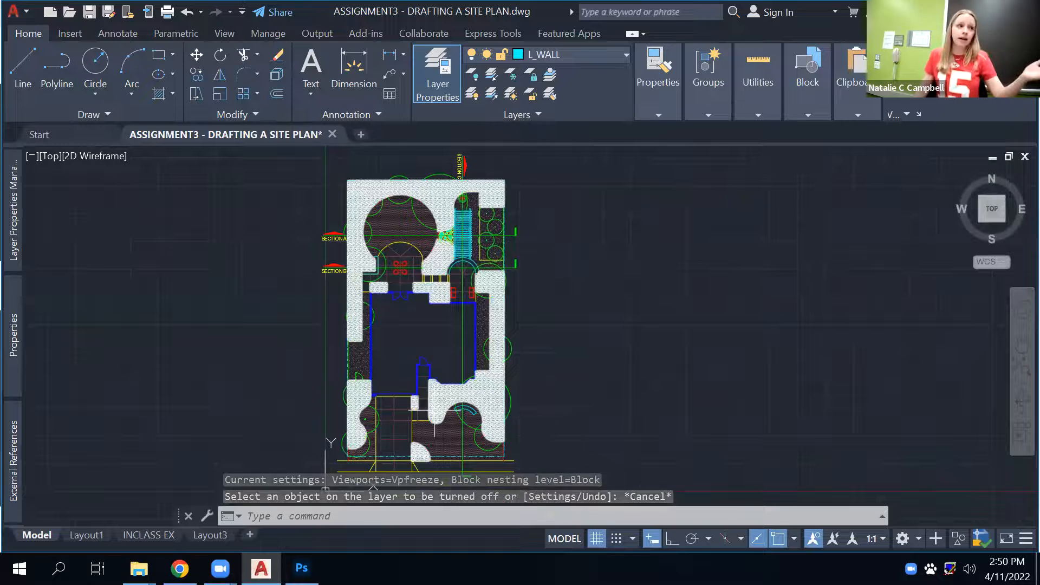
{"action": "left_click", "coordinate": [511, 75]}
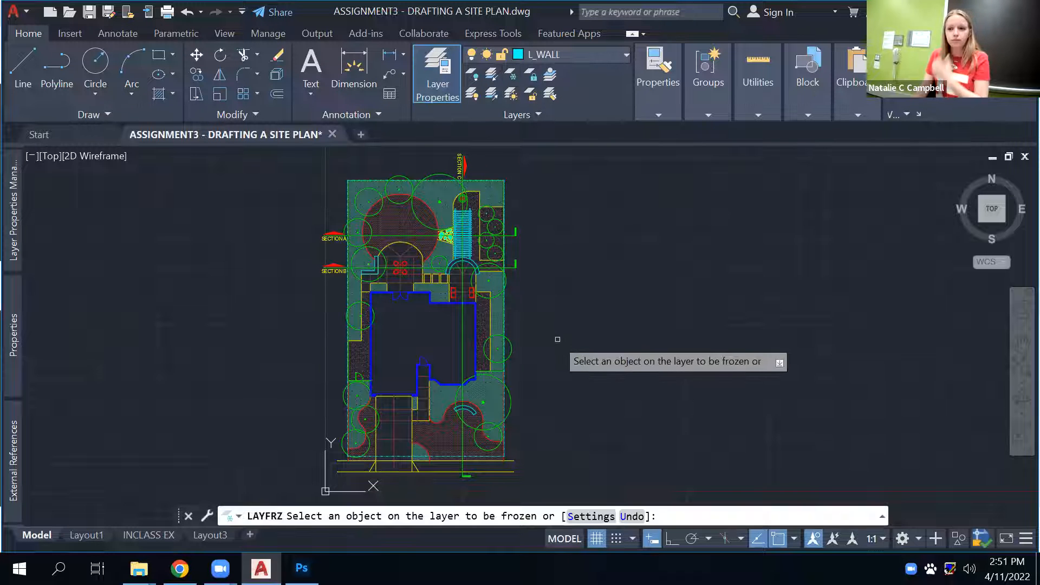
{"action": "left_click", "coordinate": [353, 267]}
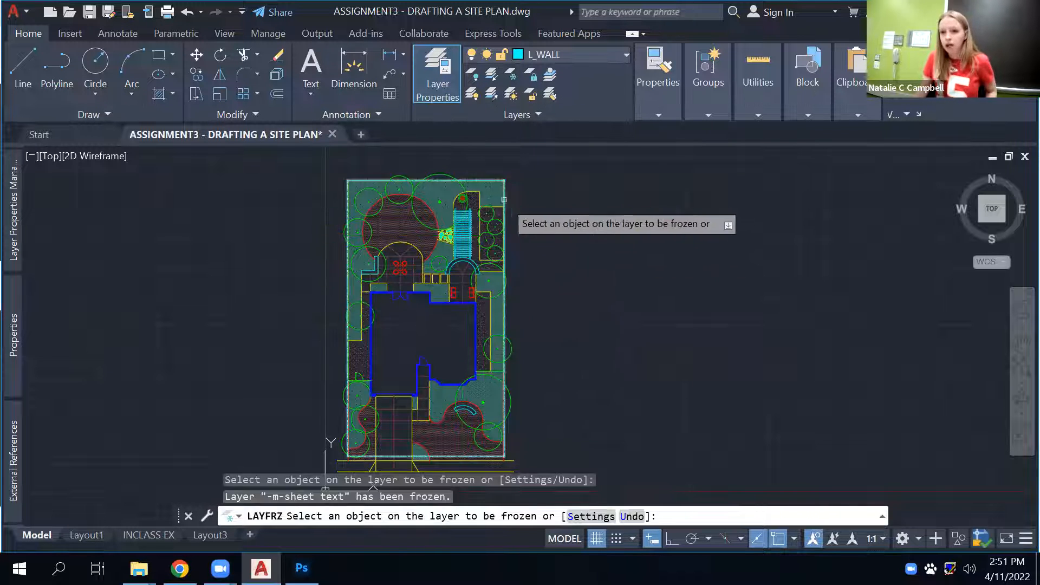
{"action": "left_click", "coordinate": [453, 175]}
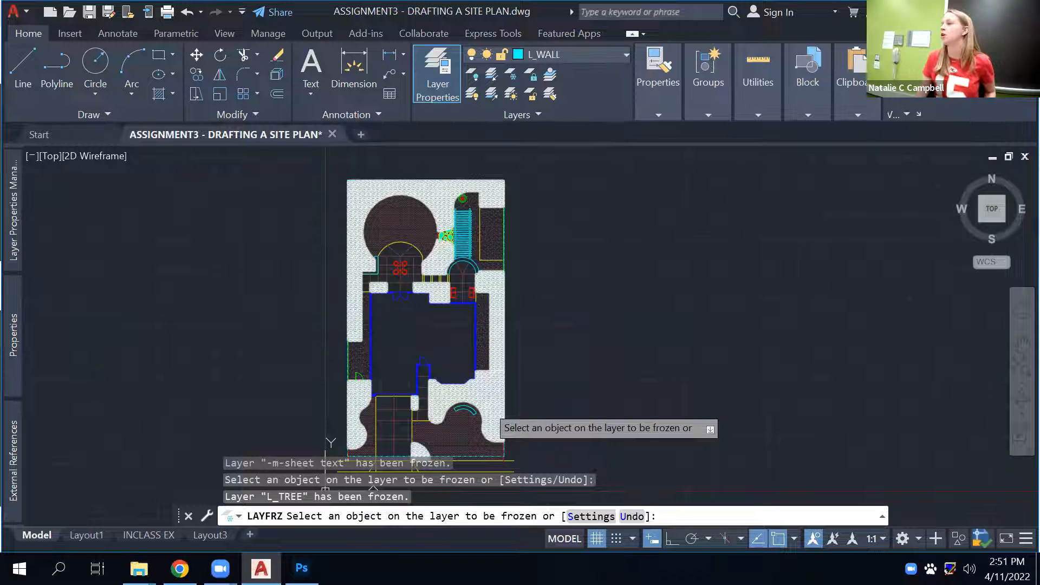
{"action": "left_click", "coordinate": [487, 406]}
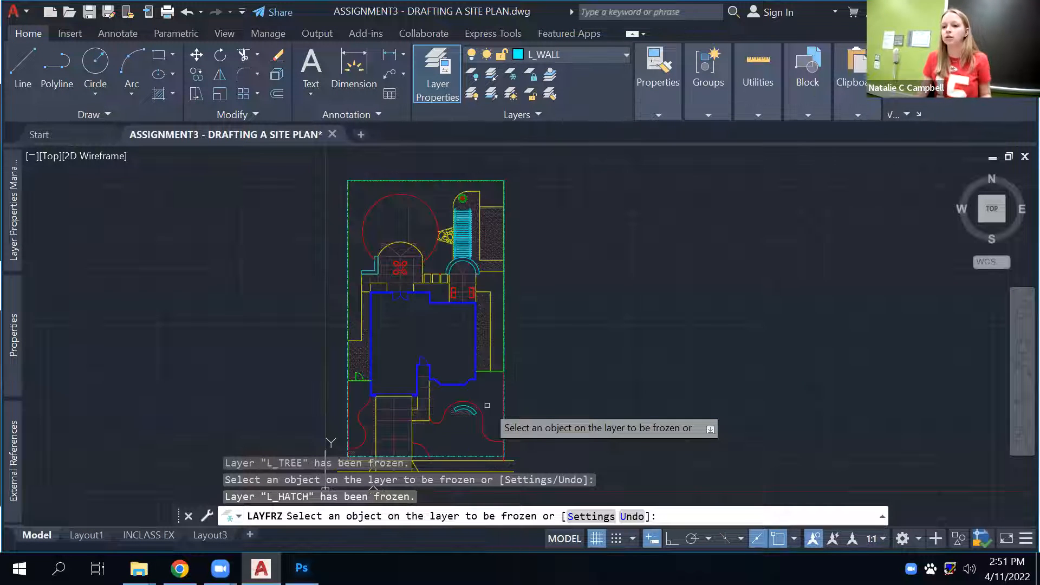
{"action": "left_click", "coordinate": [500, 244]}
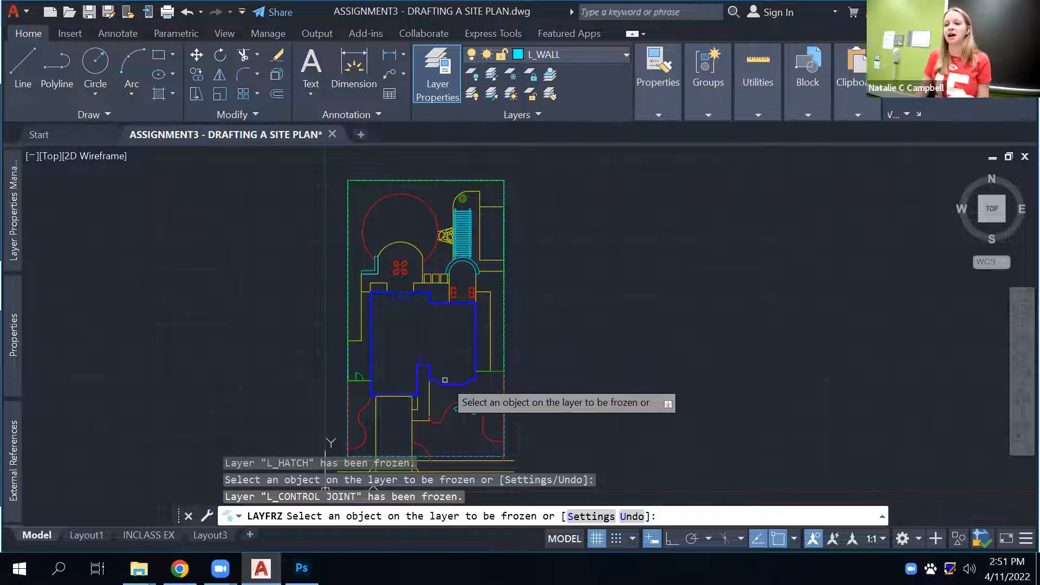
Examine the remaining linework around the house and the boundary corner near the fountain, ending the layer freeze command.
{"action": "scroll", "coordinate": [452, 429], "scroll_direction": "up", "scroll_amount": 2}
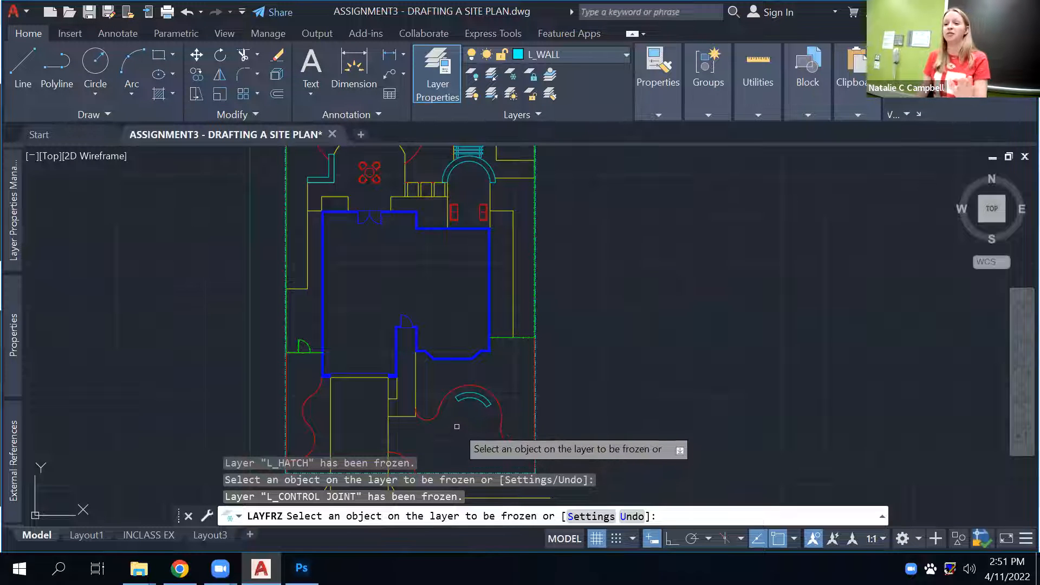
{"action": "middle_click_drag", "start_coordinate": [421, 300], "coordinate": [437, 365]}
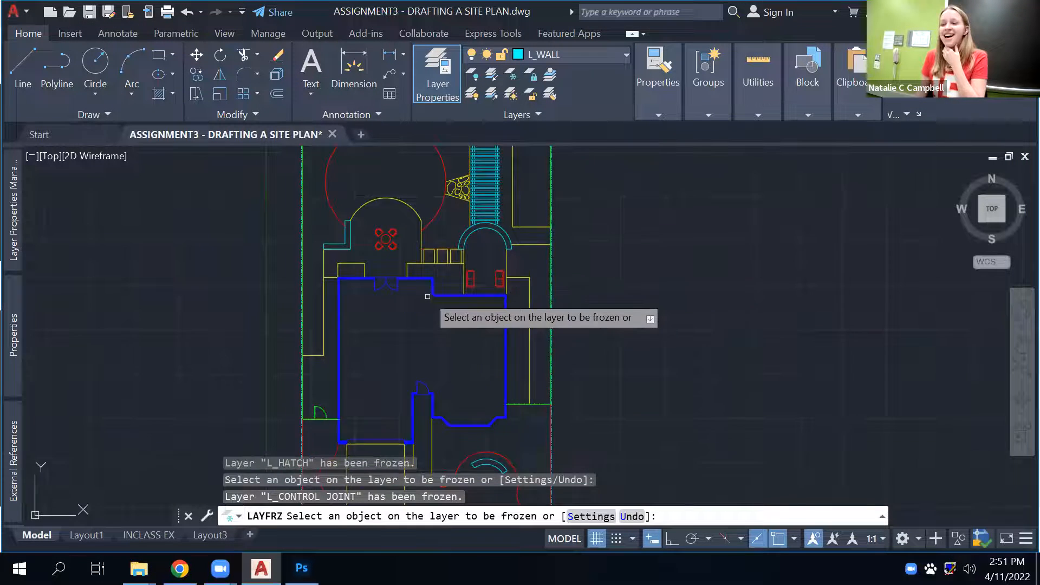
{"action": "middle_click_drag", "start_coordinate": [427, 292], "coordinate": [430, 338]}
{"action": "middle_click_drag", "start_coordinate": [489, 262], "coordinate": [438, 334]}
{"action": "scroll", "coordinate": [515, 325], "scroll_direction": "up", "scroll_amount": 5}
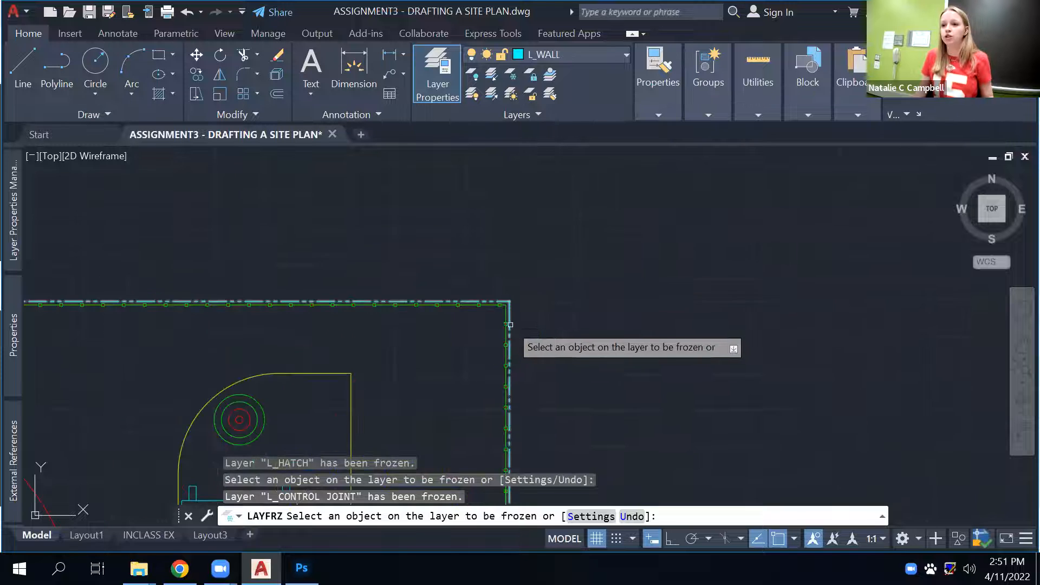
{"action": "scroll", "coordinate": [529, 361], "scroll_direction": "down", "scroll_amount": 2}
{"action": "scroll", "coordinate": [523, 352], "scroll_direction": "up", "scroll_amount": 4}
{"action": "scroll", "coordinate": [523, 398], "scroll_direction": "down", "scroll_amount": 7}
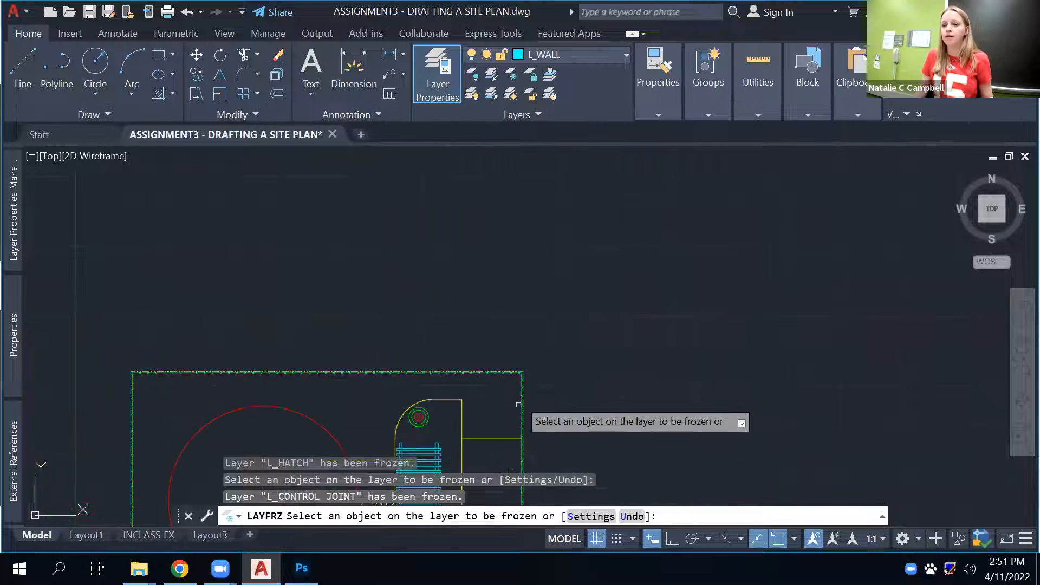
{"action": "middle_click_drag", "start_coordinate": [521, 425], "coordinate": [586, 154]}
{"action": "key", "text": "Escape"}
{"action": "scroll", "coordinate": [610, 367], "scroll_direction": "down", "scroll_amount": 4}
{"action": "middle_click_drag", "start_coordinate": [677, 372], "coordinate": [608, 281]}
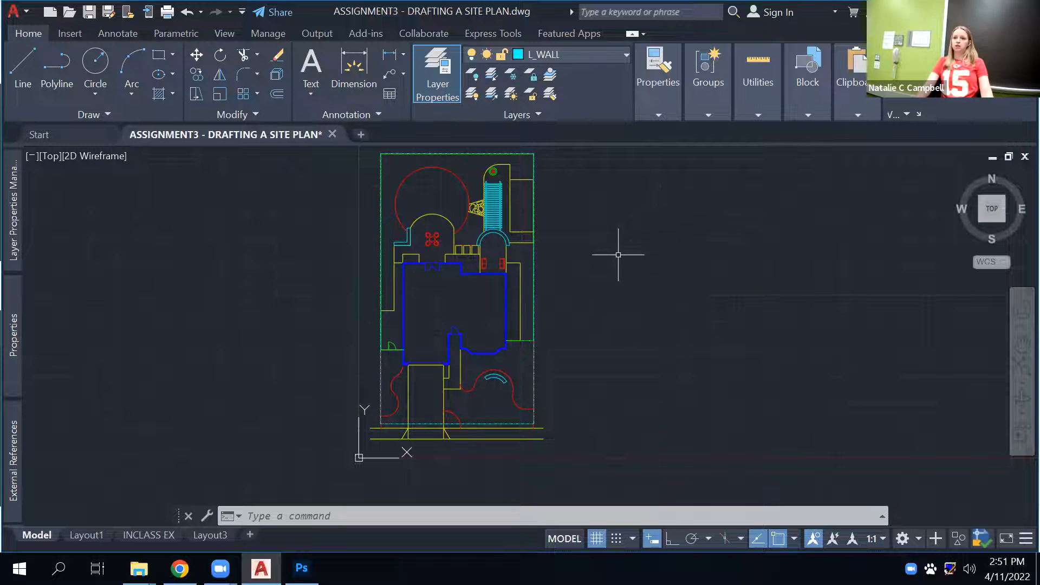
{"action": "type", "text": "LAYFRZ"}
{"action": "key", "text": "Return"}
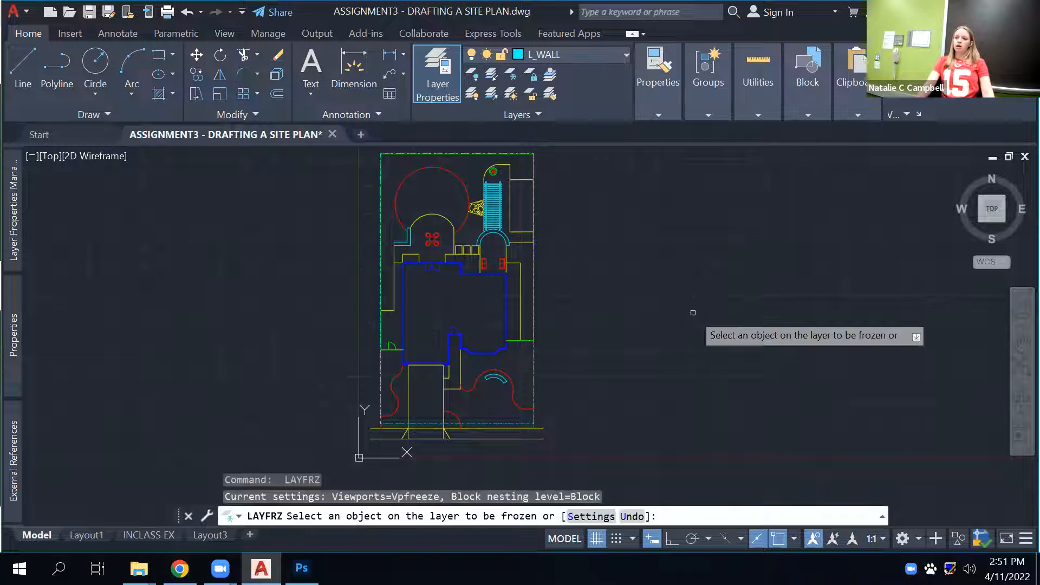
{"action": "key", "text": "Escape"}
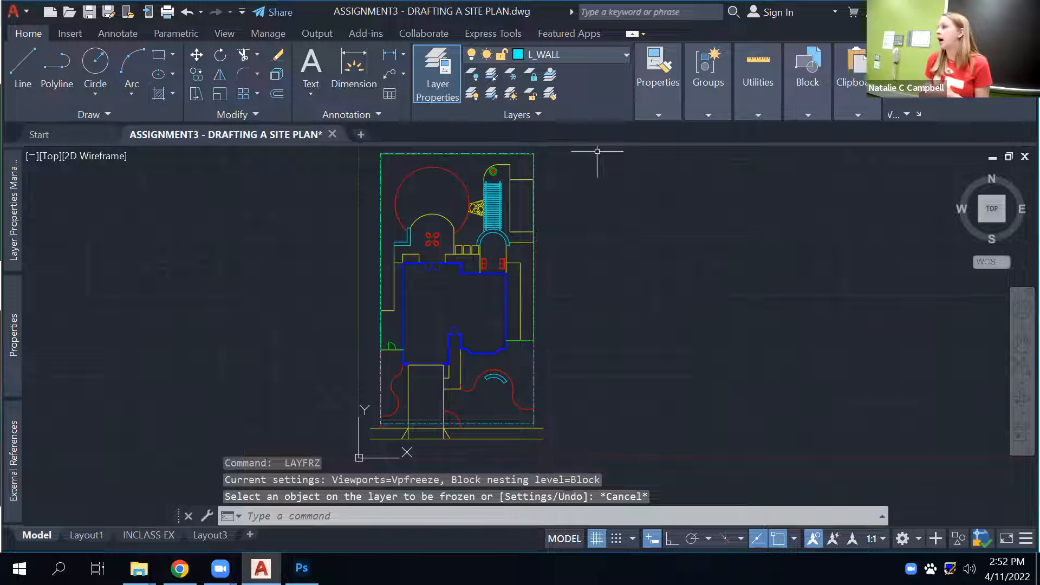
Freeze the L_STRUCTURE layer by picking the slatted structure below the fountain, and end the command.
{"action": "scroll", "coordinate": [515, 193], "scroll_direction": "up", "scroll_amount": 2}
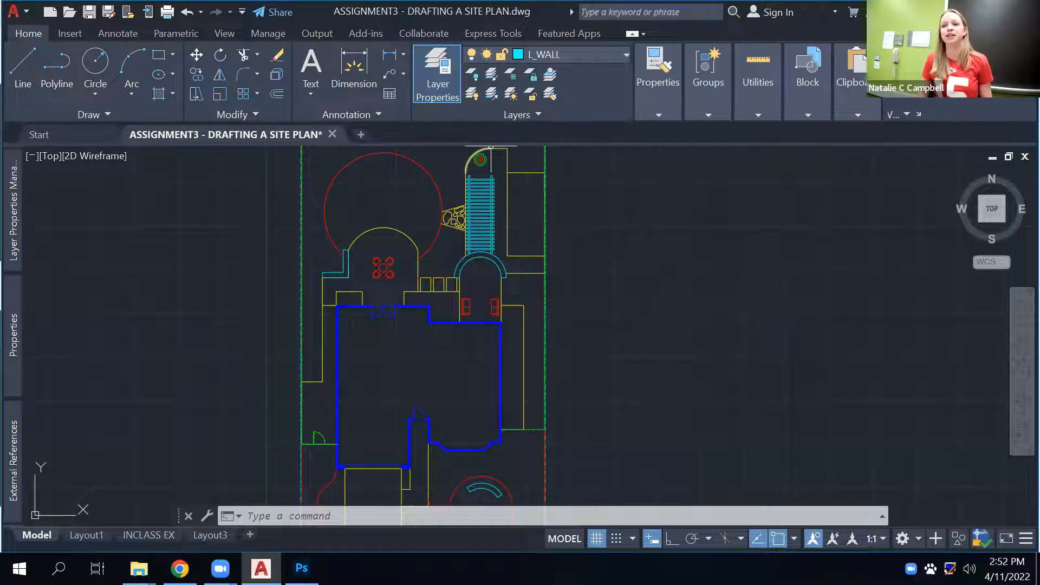
{"action": "left_click", "coordinate": [509, 68]}
{"action": "left_click", "coordinate": [487, 196]}
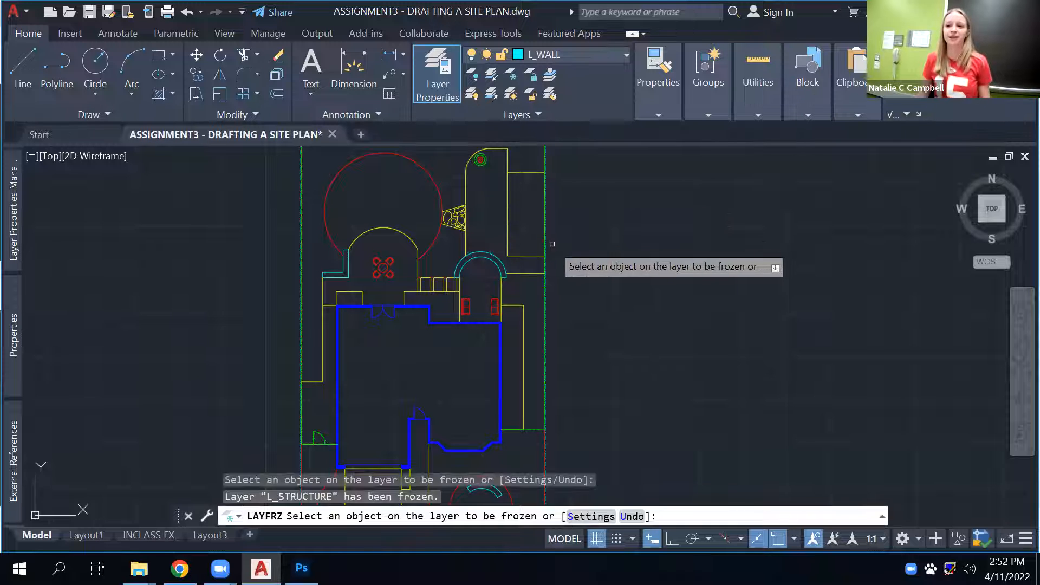
{"action": "key", "text": "Return"}
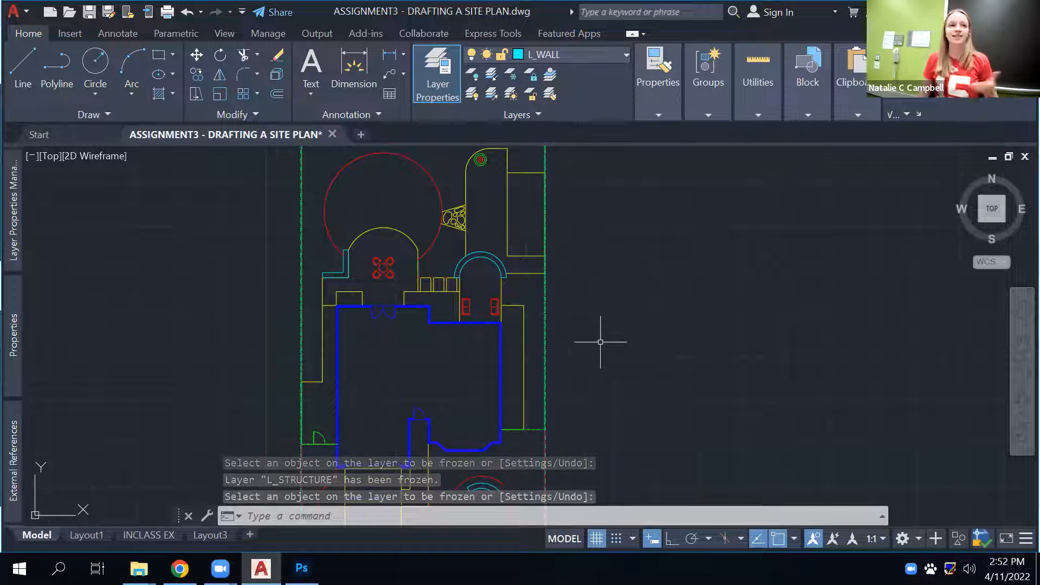
Freeze the -m-site furniture and L_FOUNTAIN layers by picking the patio furniture and the fountain, and end the command.
{"action": "scroll", "coordinate": [600, 342], "scroll_direction": "down", "scroll_amount": 3}
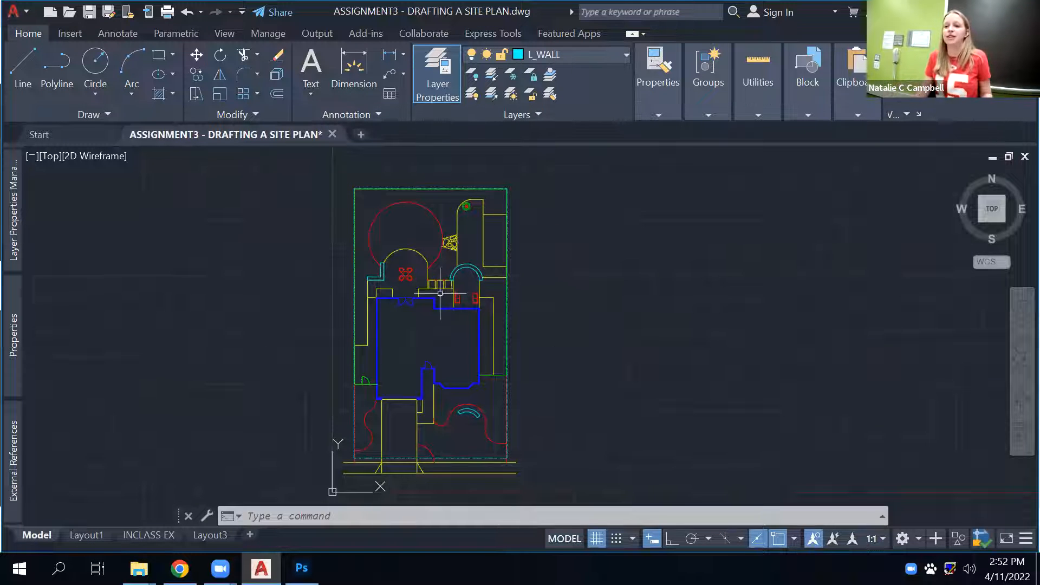
{"action": "key", "text": "space"}
{"action": "left_click", "coordinate": [405, 276]}
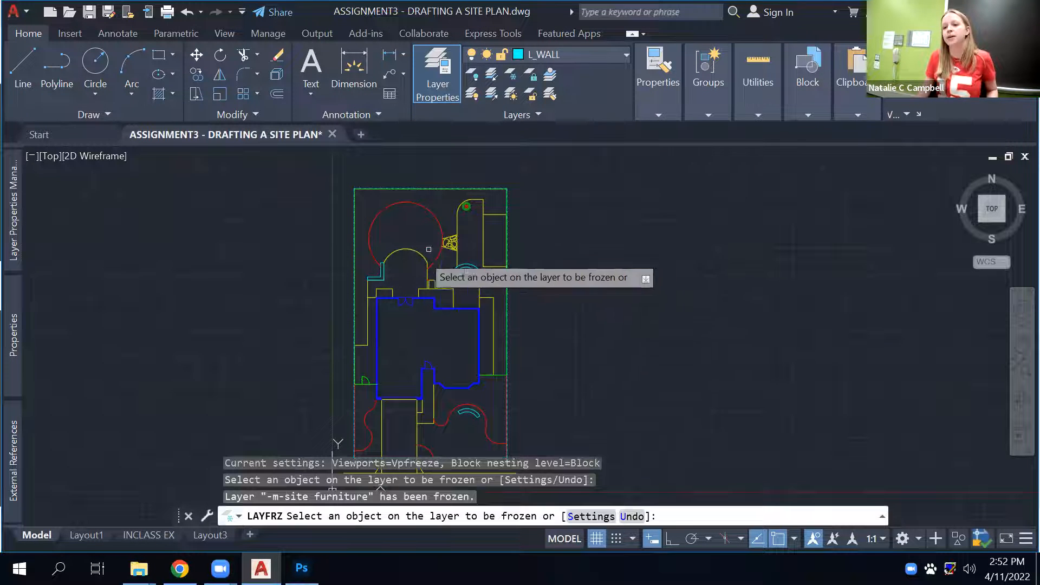
{"action": "left_click", "coordinate": [466, 207]}
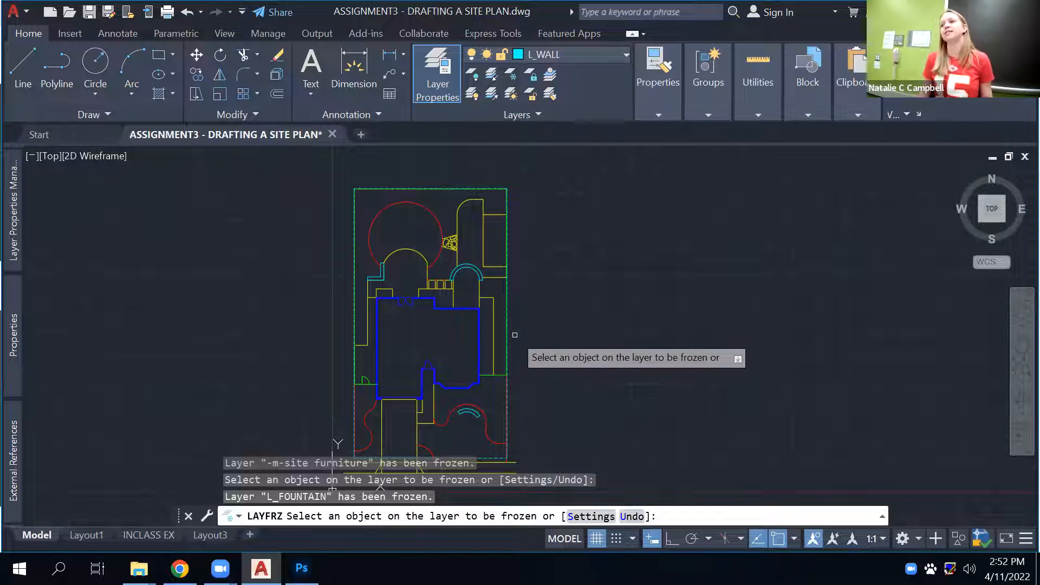
{"action": "key", "text": "Return"}
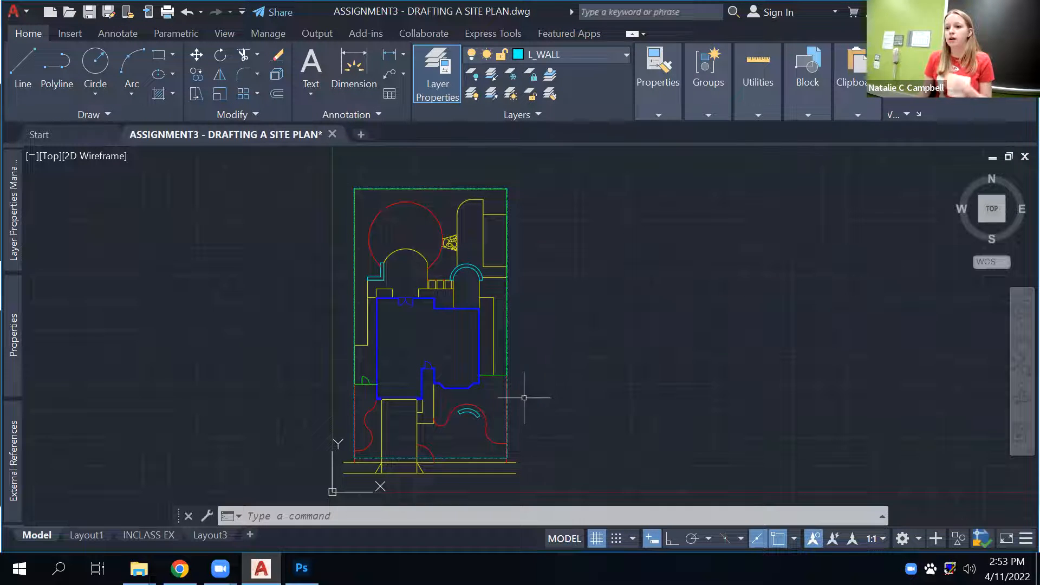
Switch to the INCLASS EX layout and open its plot settings with the PLOT command.
{"action": "middle_click_drag", "start_coordinate": [458, 290], "coordinate": [457, 292]}
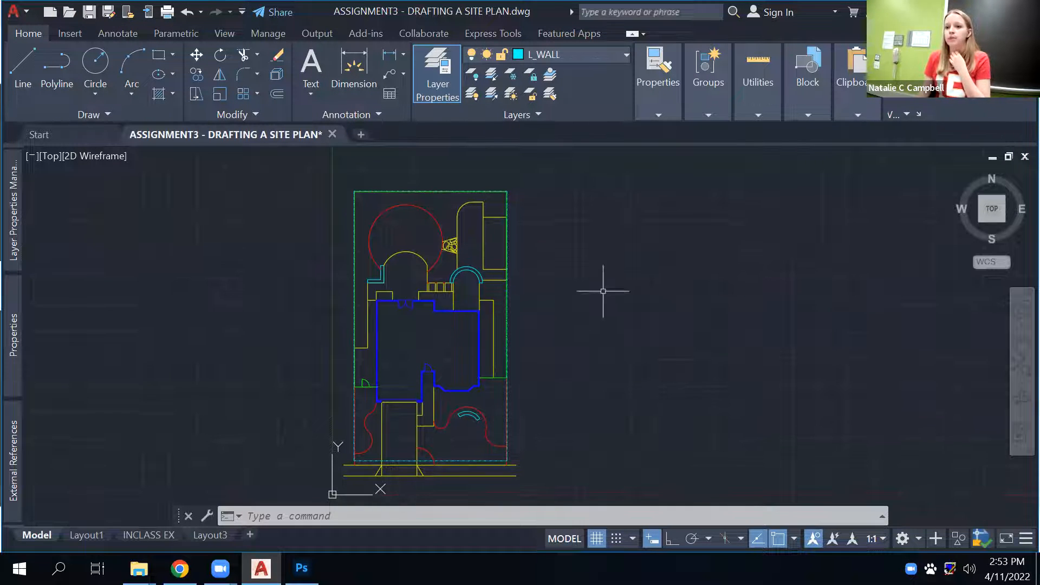
{"action": "left_click", "coordinate": [151, 536]}
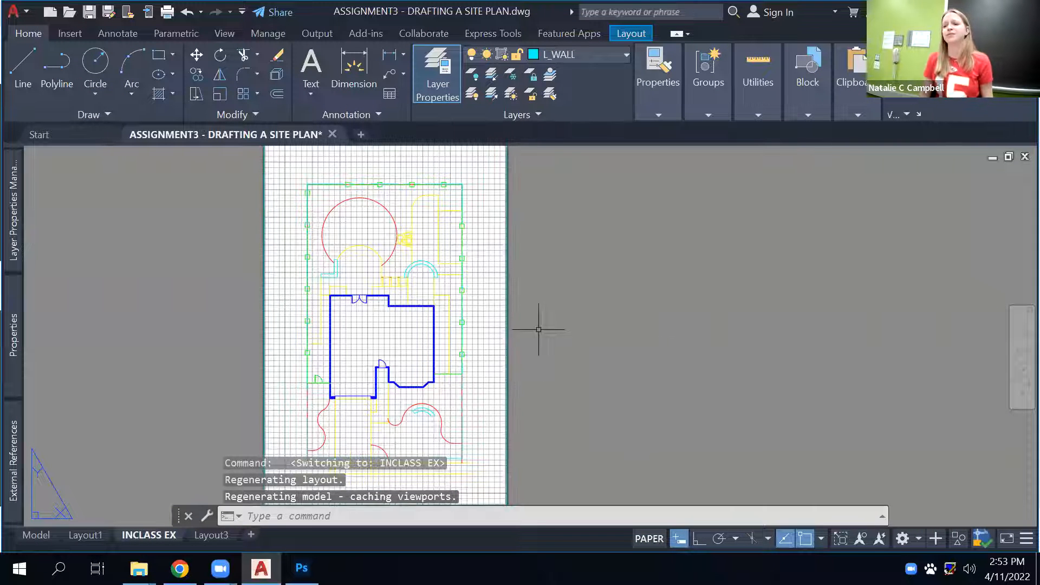
{"action": "middle_click_drag", "start_coordinate": [620, 333], "coordinate": [616, 343]}
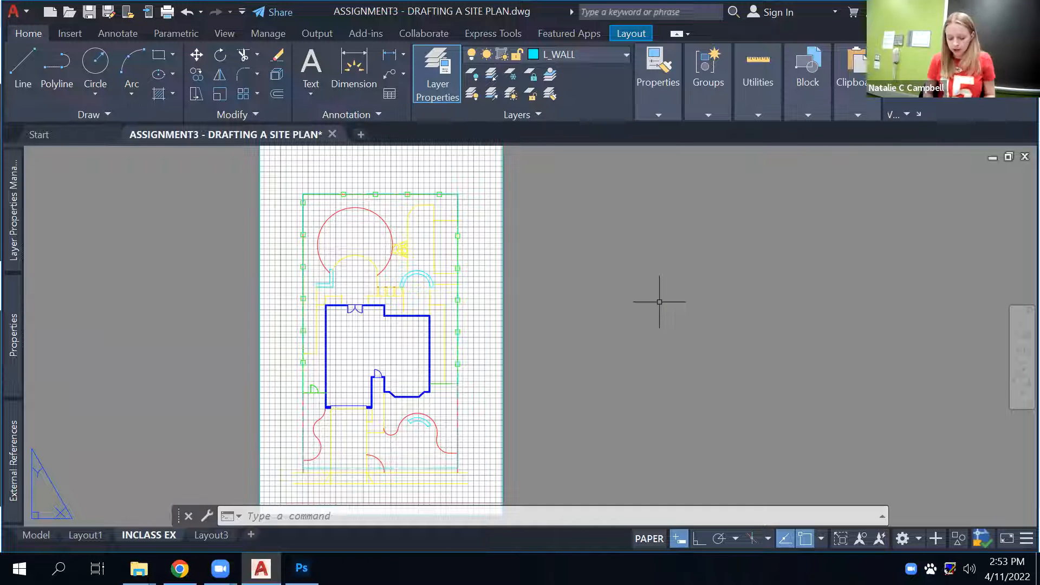
{"action": "type", "text": "plot"}
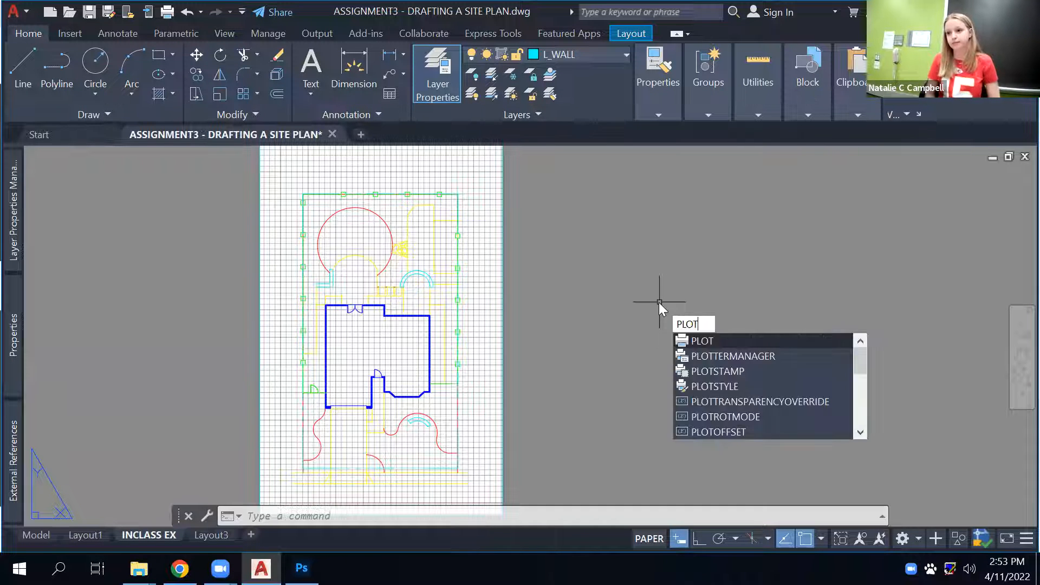
{"action": "key", "text": "Return"}
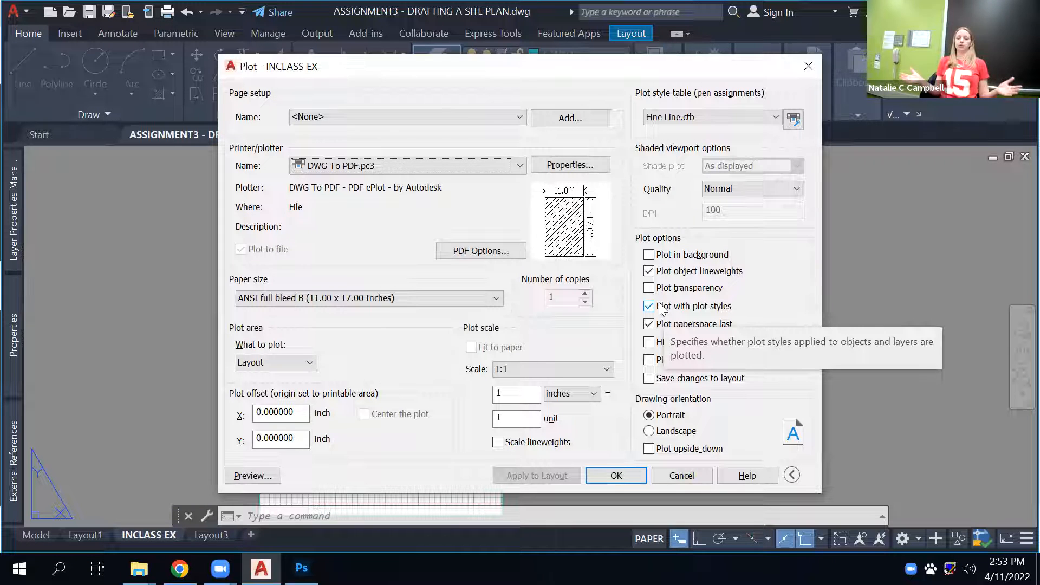
Start the INCLASS EX plot with the DWG To PDF settings and choose My Documents in the user folder as its destination.
{"action": "left_click", "coordinate": [617, 475]}
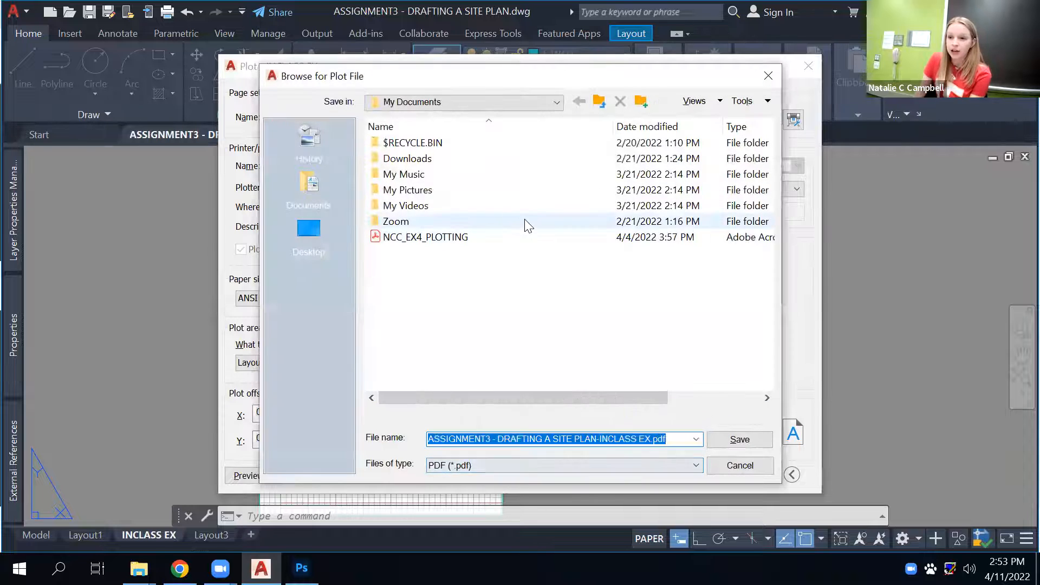
{"action": "left_click", "coordinate": [433, 103]}
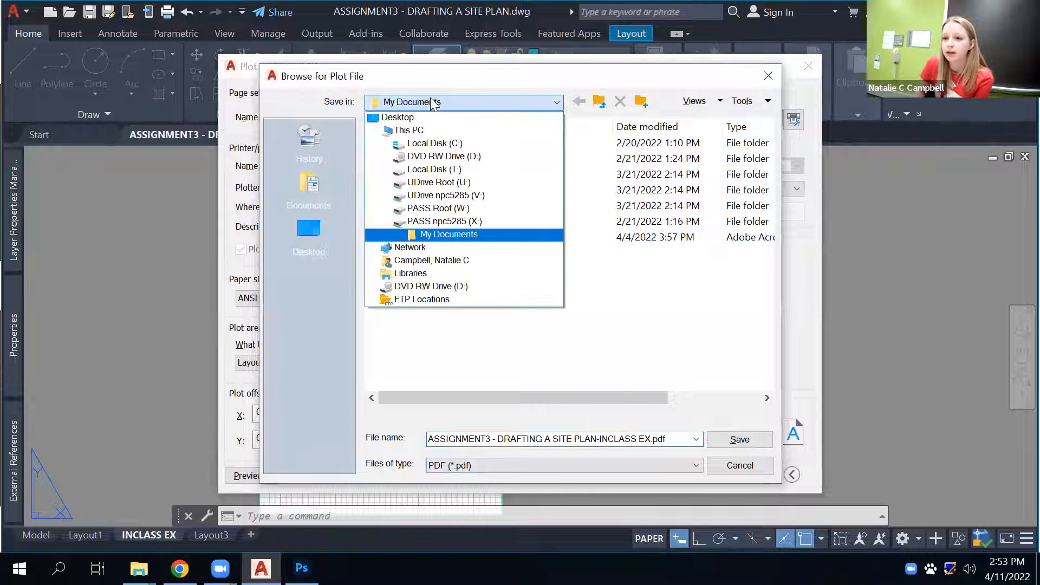
{"action": "left_click", "coordinate": [450, 260]}
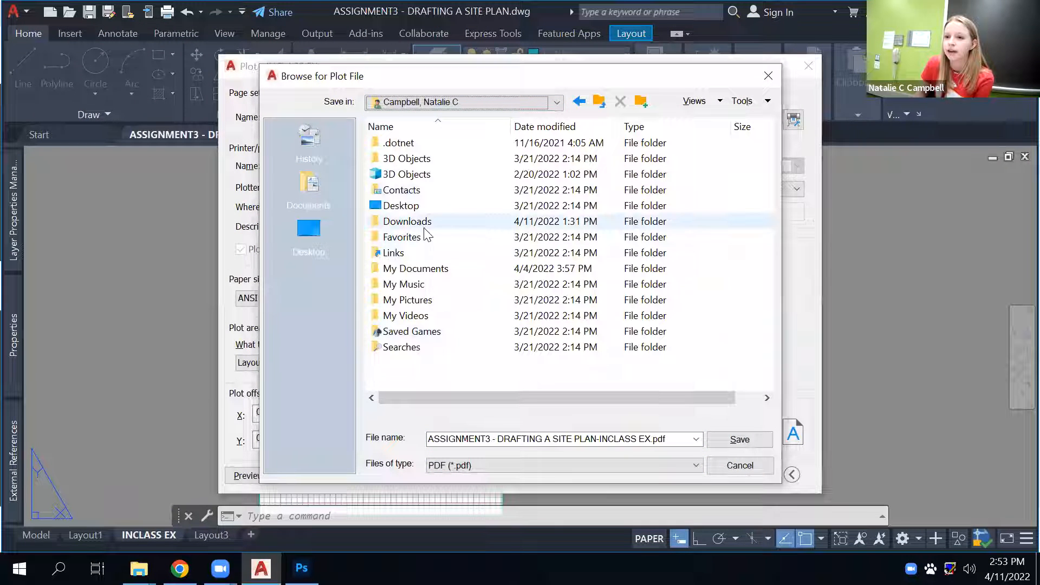
{"action": "double_click", "coordinate": [439, 268]}
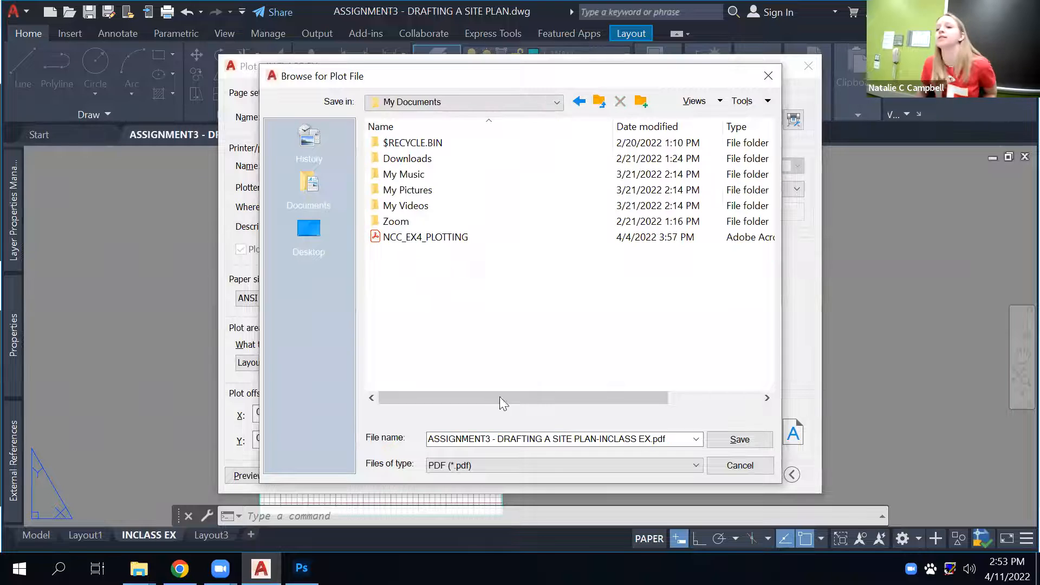
Name the plot file EX5_BASE and save it as a PDF.
{"action": "left_click", "coordinate": [559, 437]}
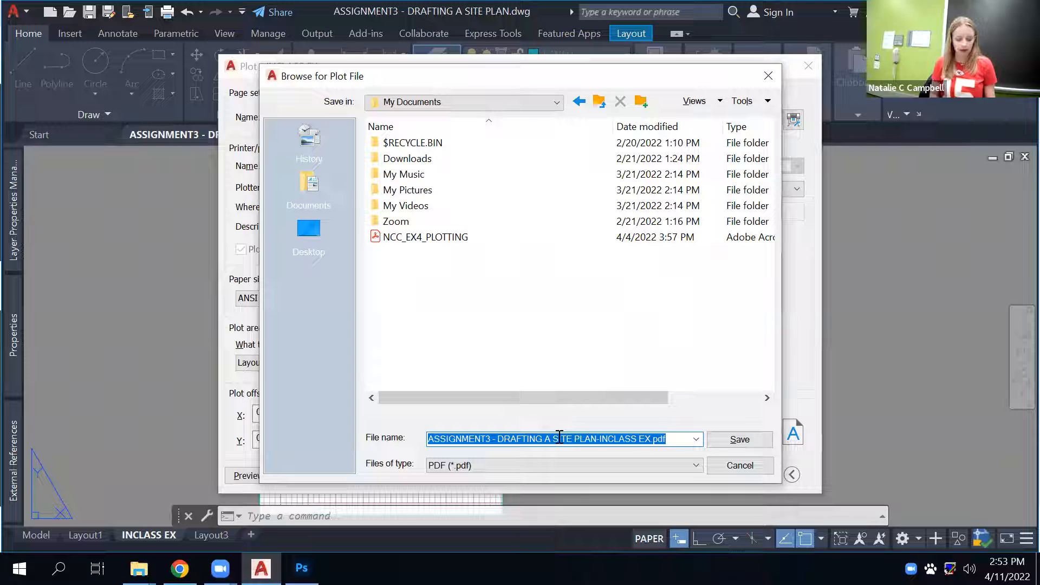
{"action": "type", "text": "EX"}
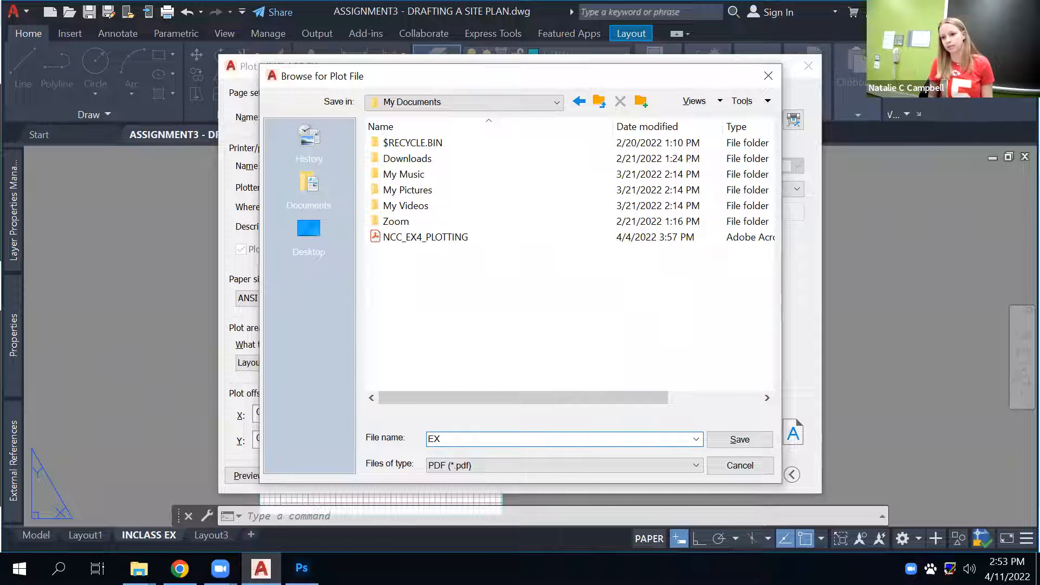
{"action": "type", "text": "5_BADS"}
{"action": "key", "text": "BackSpace"}
{"action": "key", "text": "BackSpace"}
{"action": "type", "text": "SER"}
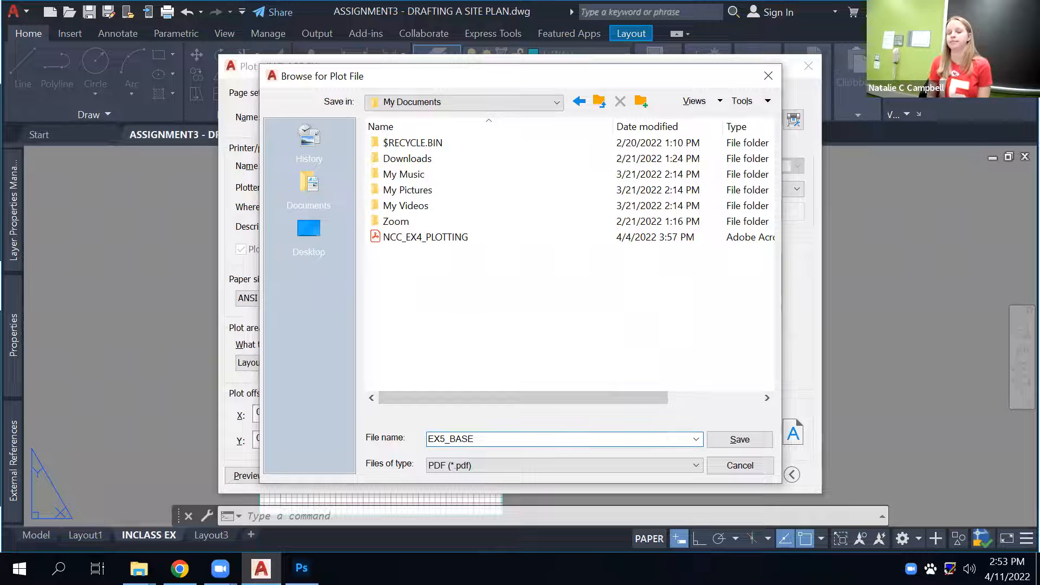
{"action": "key", "text": "Return"}
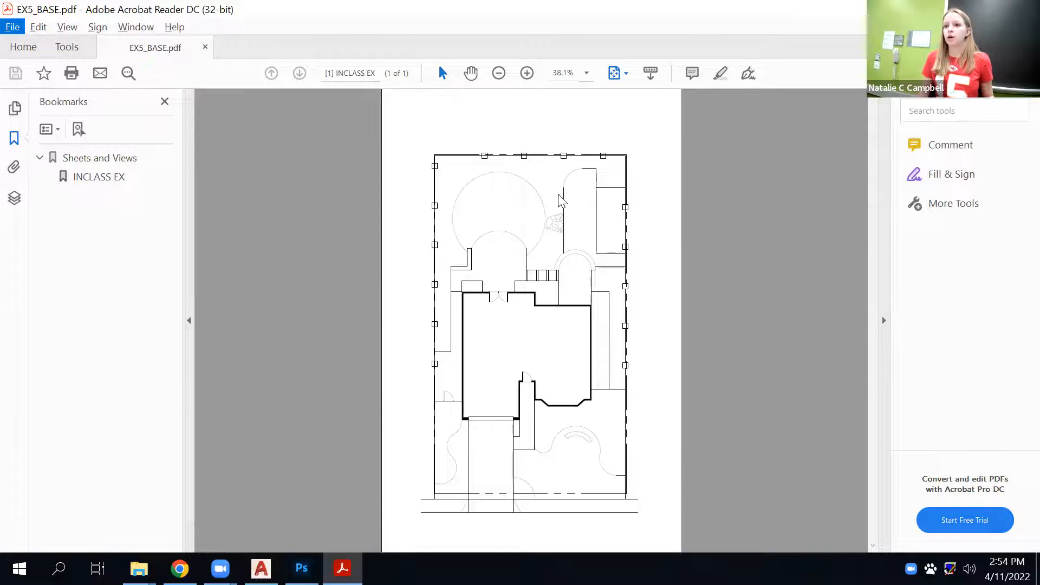
Examine the plotted PDF's lineweights and boundary linework at 100%, up close at 300%, and as a whole sheet.
{"action": "left_click", "coordinate": [586, 75]}
{"action": "left_click", "coordinate": [646, 168]}
{"action": "scroll", "coordinate": [541, 422], "scroll_direction": "down", "scroll_amount": 5}
{"action": "scroll", "coordinate": [549, 441], "scroll_direction": "down", "scroll_amount": 6}
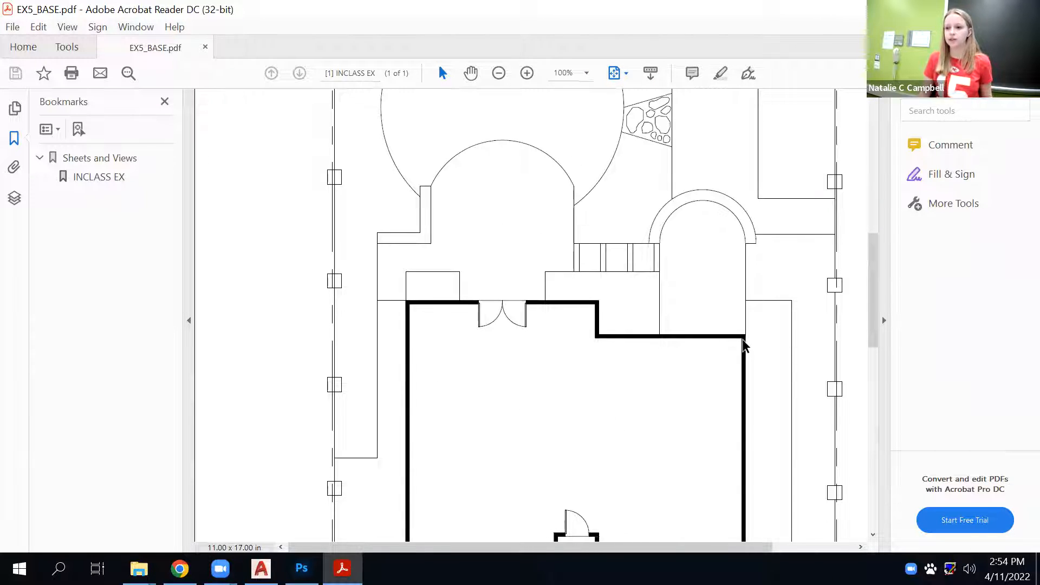
{"action": "left_click", "coordinate": [526, 73]}
{"action": "left_click", "coordinate": [527, 73]}
{"action": "left_click", "coordinate": [527, 74]}
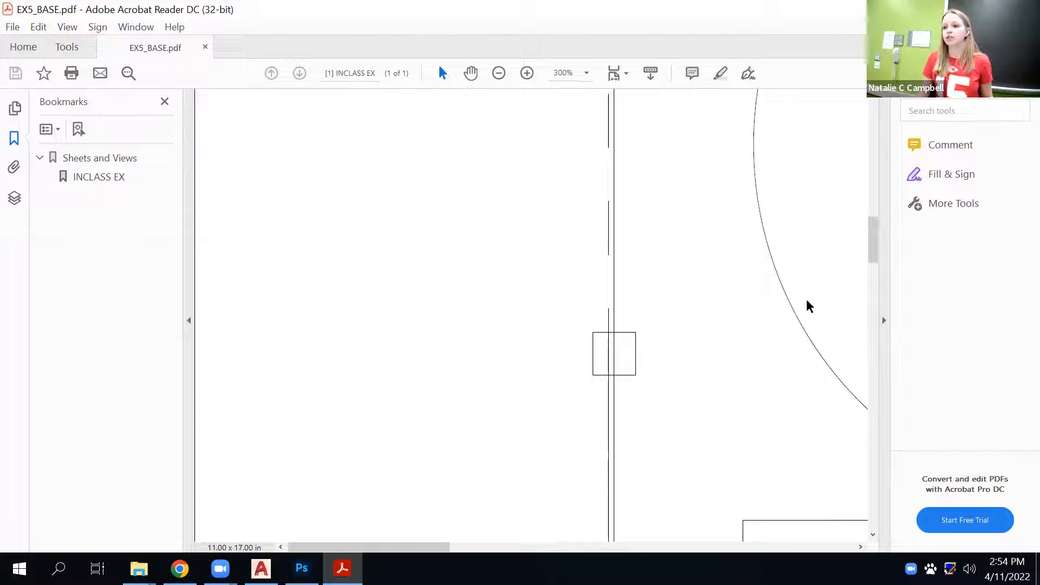
{"action": "left_click", "coordinate": [499, 74]}
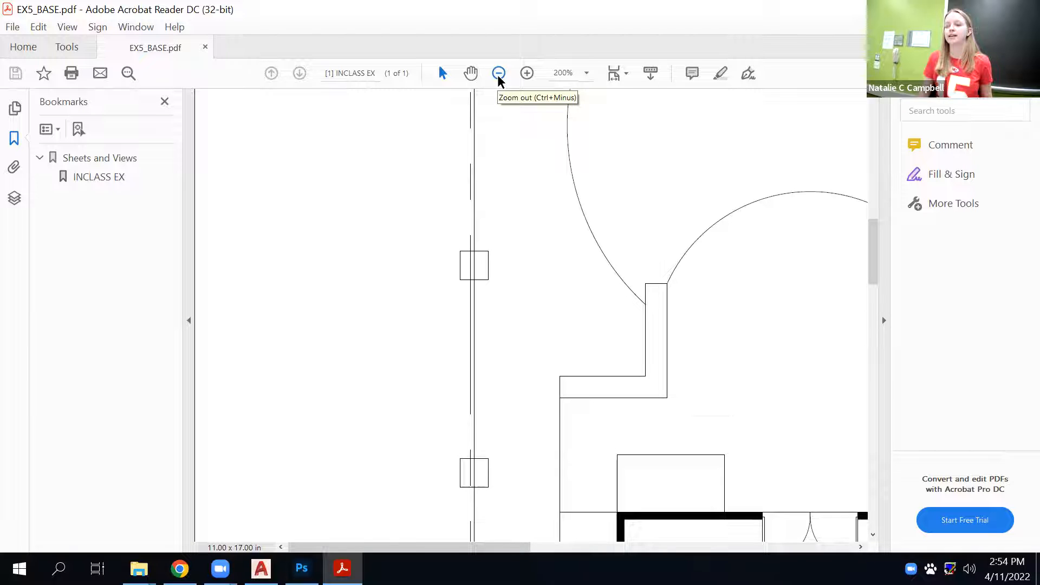
{"action": "left_click", "coordinate": [499, 74]}
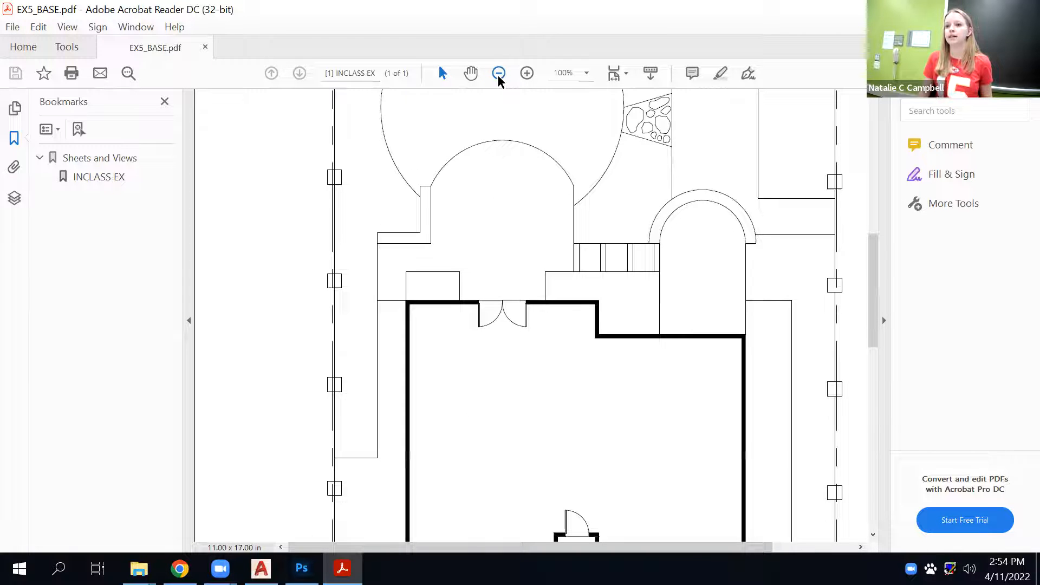
{"action": "left_click", "coordinate": [497, 76]}
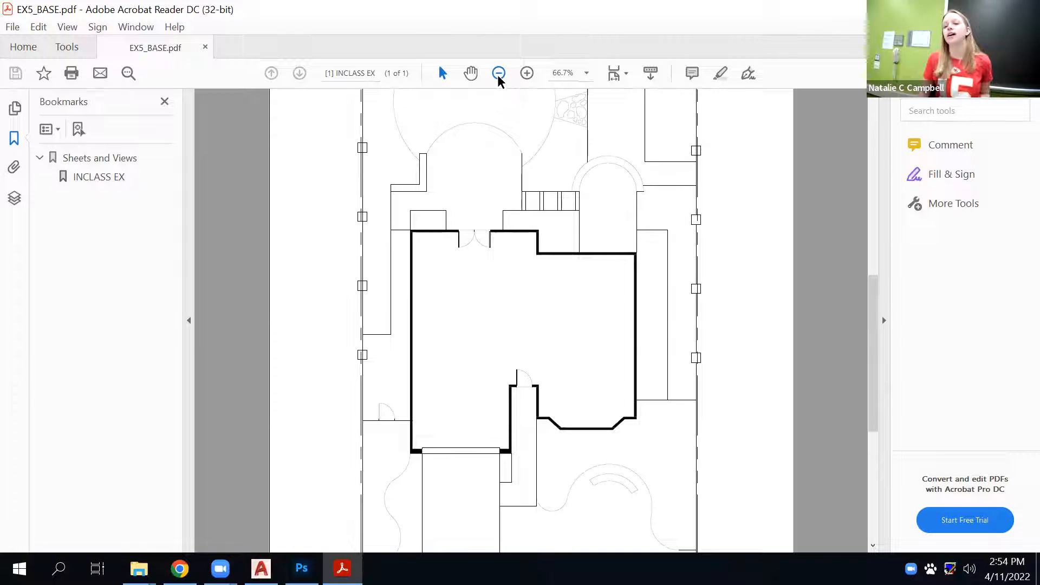
{"action": "left_click", "coordinate": [499, 72]}
{"action": "left_click", "coordinate": [498, 73]}
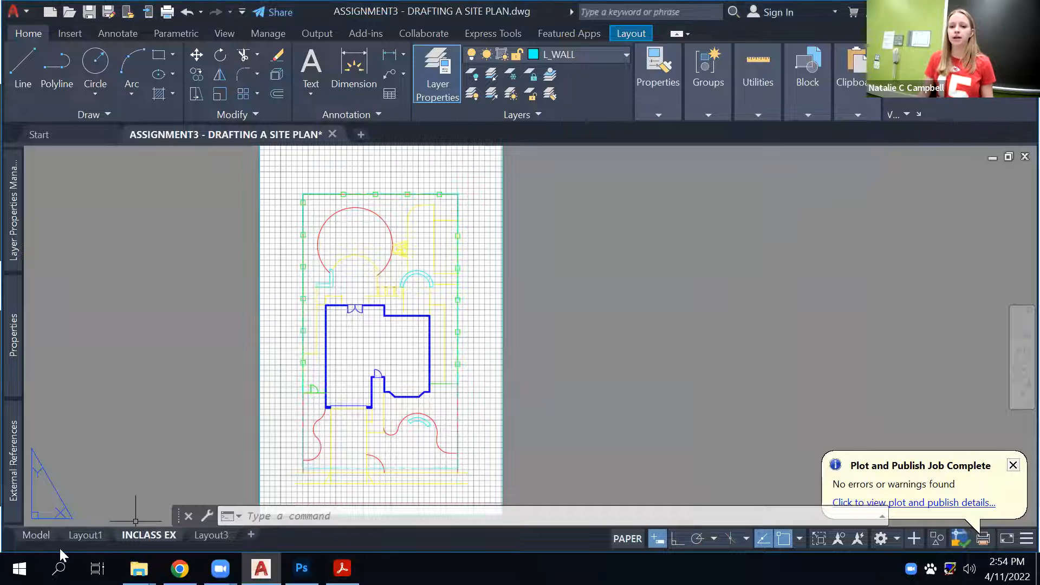
{"action": "left_click", "coordinate": [34, 535]}
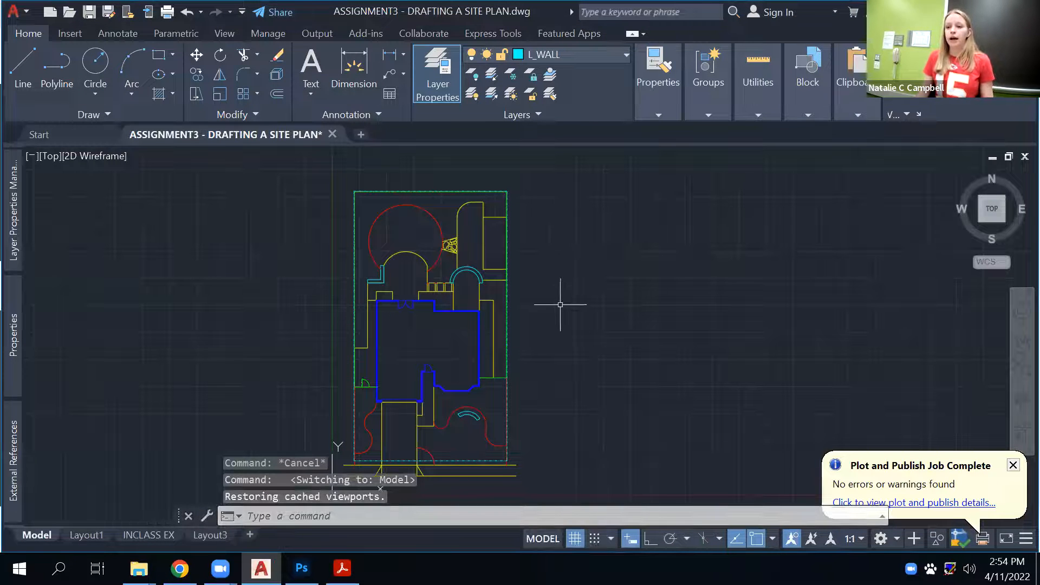
{"action": "middle_click_drag", "start_coordinate": [558, 301], "coordinate": [485, 281]}
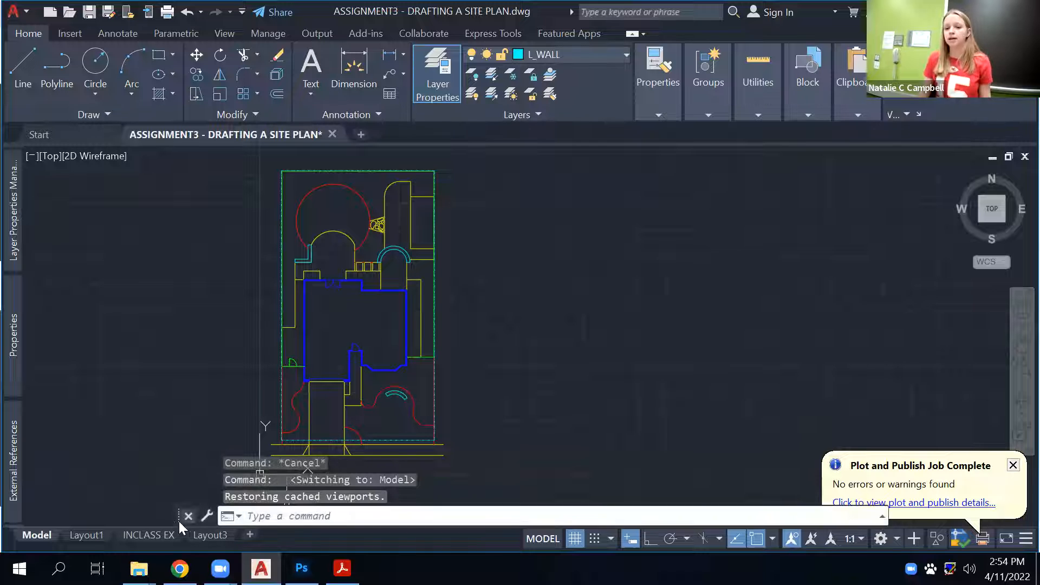
{"action": "left_click", "coordinate": [511, 75]}
{"action": "left_click", "coordinate": [472, 76]}
{"action": "key", "text": "Escape"}
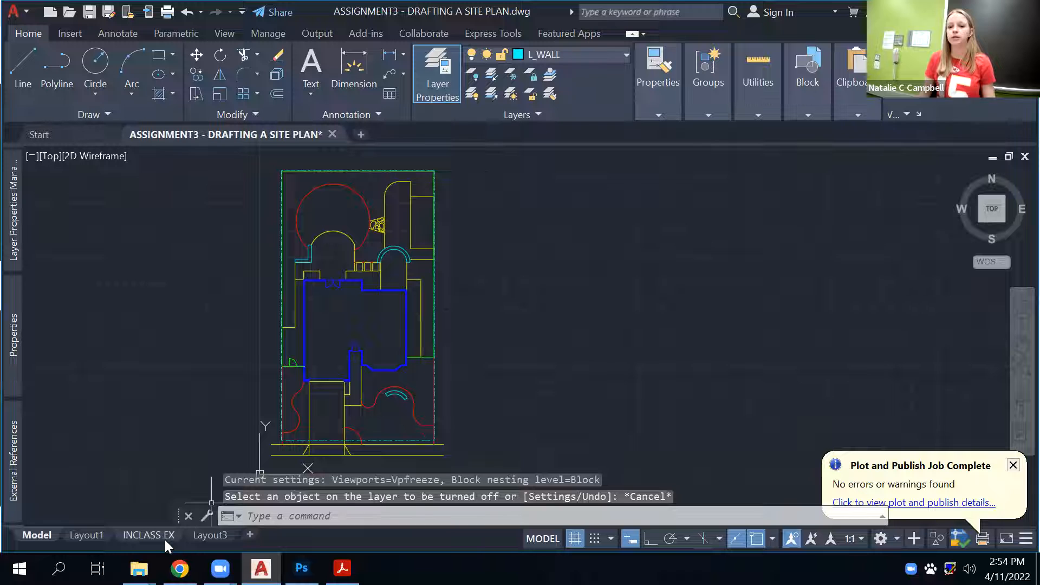
{"action": "mouse_move", "coordinate": [163, 535]}
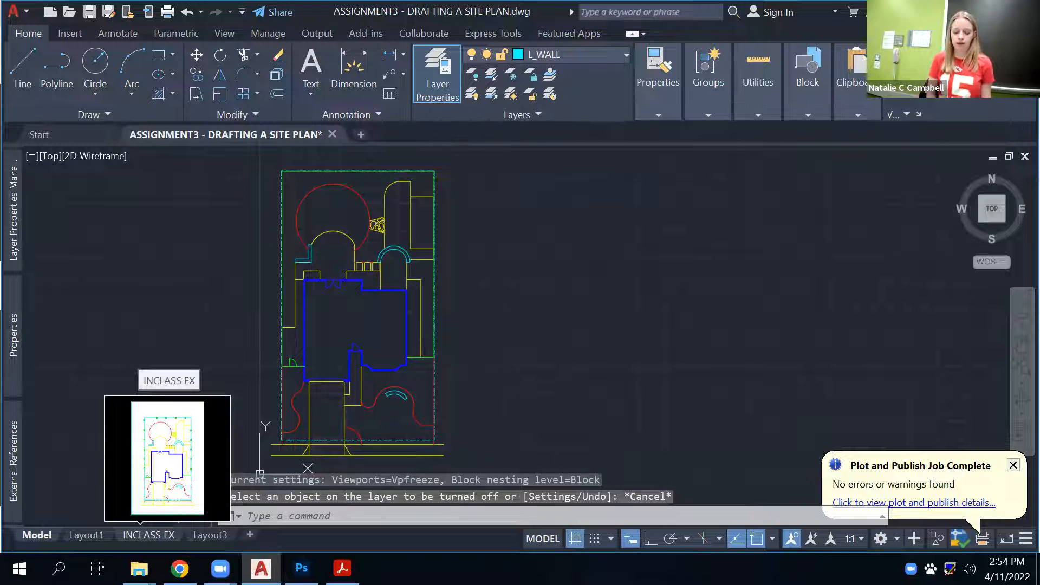
{"action": "left_click", "coordinate": [149, 535]}
{"action": "type", "text": "plot"}
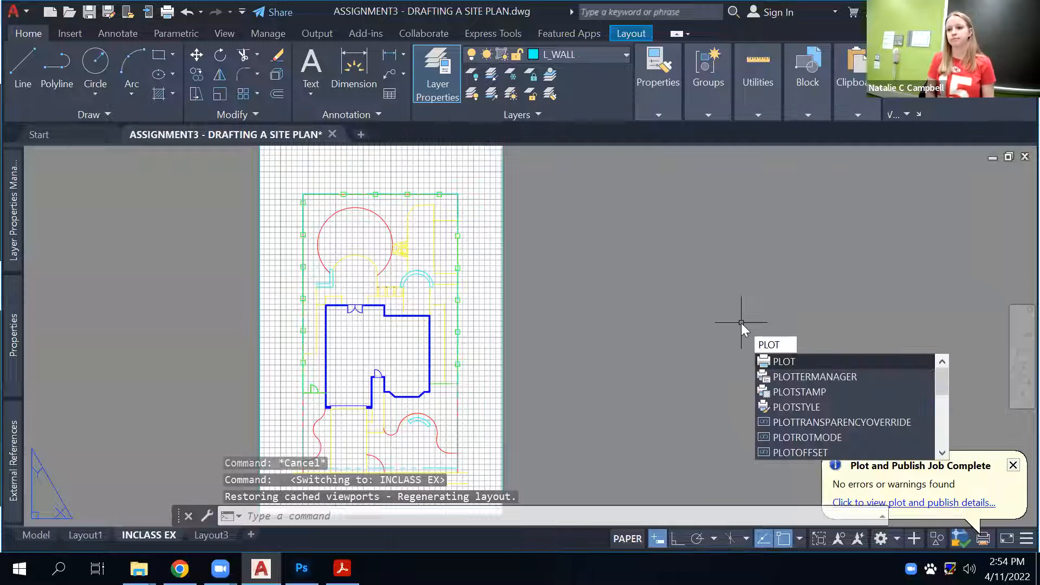
{"action": "key", "text": "Return"}
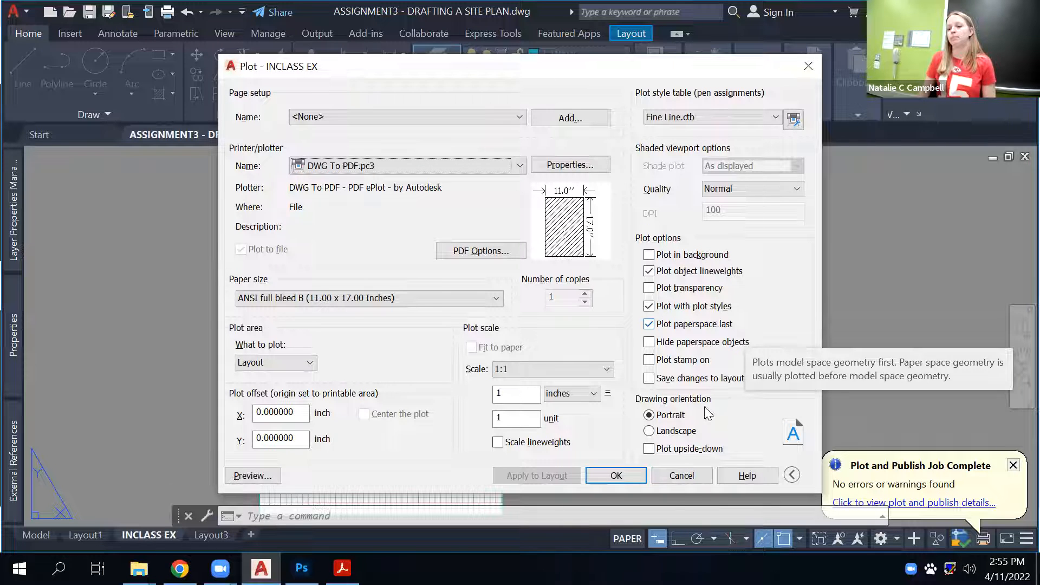
{"action": "left_click", "coordinate": [631, 475]}
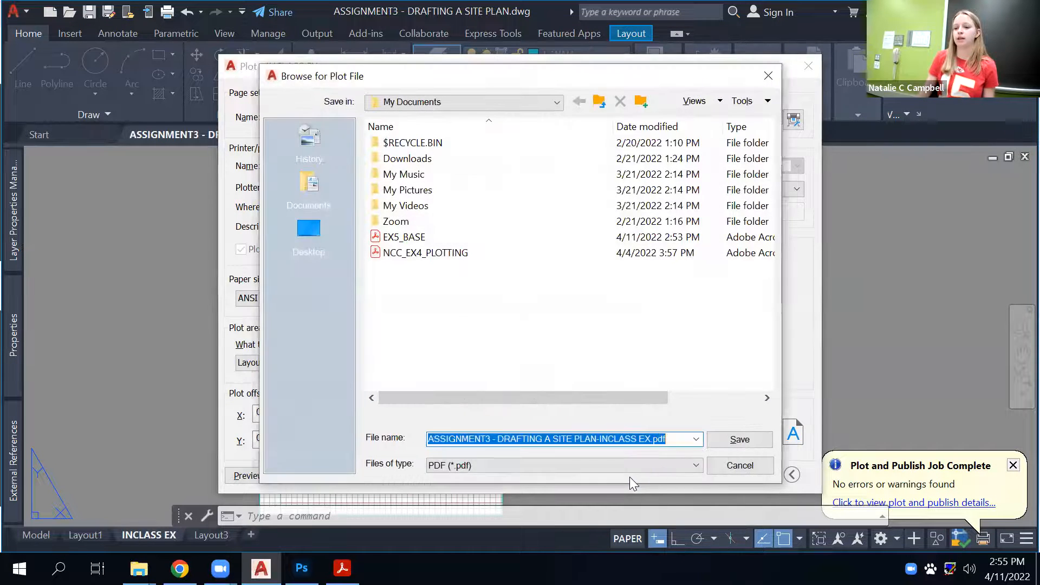
{"action": "left_click", "coordinate": [737, 465]}
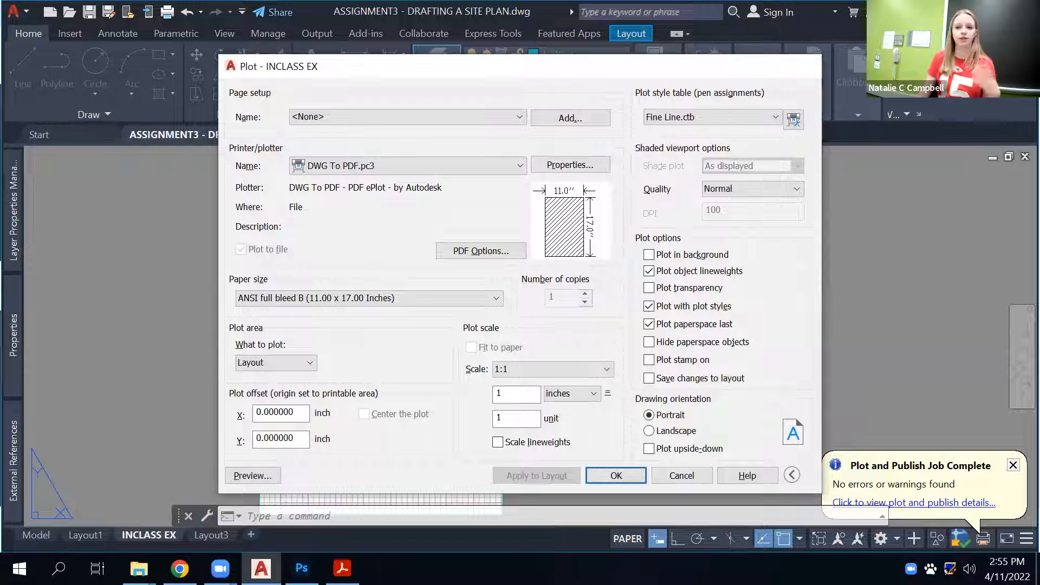
{"action": "left_click", "coordinate": [808, 66]}
Return to model space in the drawing and thaw all frozen layers.
{"action": "left_click", "coordinate": [45, 534]}
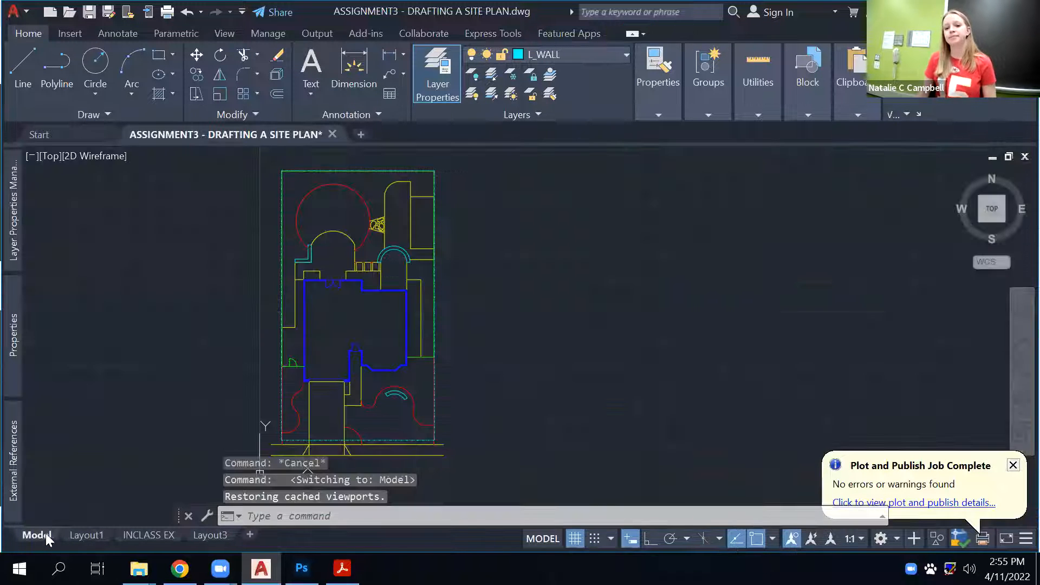
{"action": "left_click", "coordinate": [514, 95]}
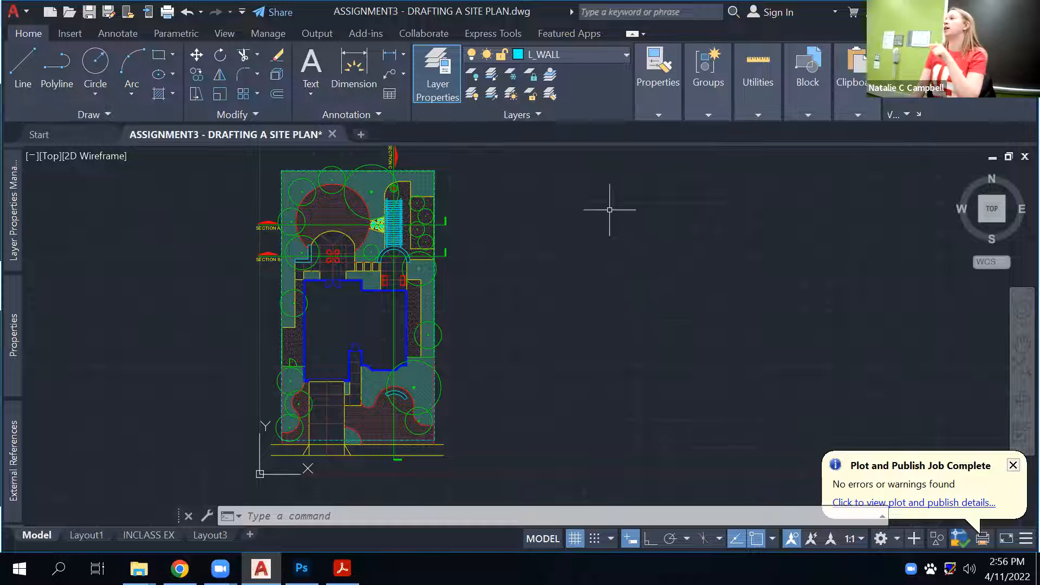
Try to freeze the L_WALL layer by picking the curved wall below the slatted structure, and end the command.
{"action": "left_click", "coordinate": [530, 76]}
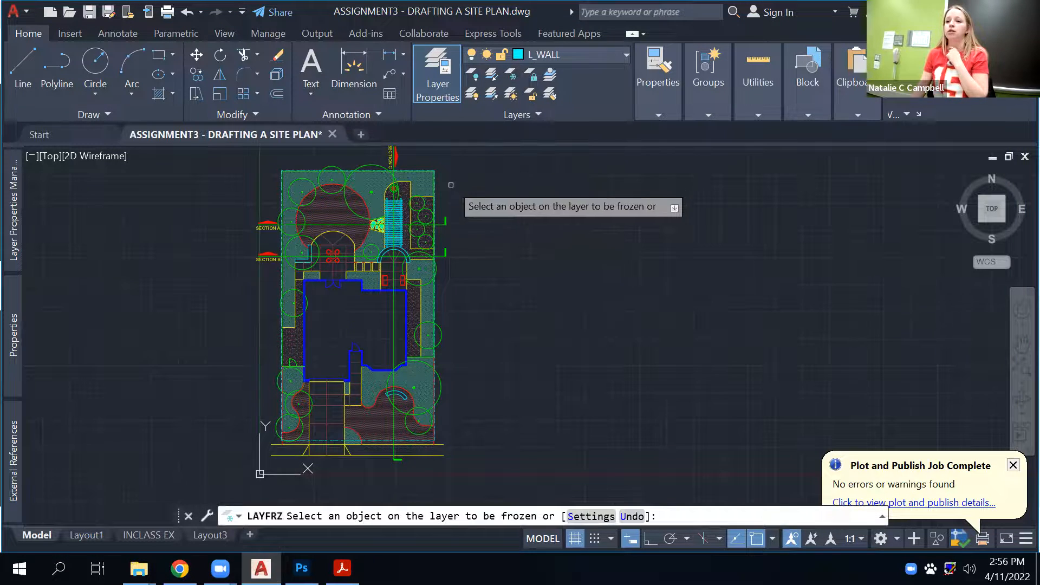
{"action": "scroll", "coordinate": [412, 254], "scroll_direction": "up", "scroll_amount": 8}
{"action": "left_click", "coordinate": [435, 263]}
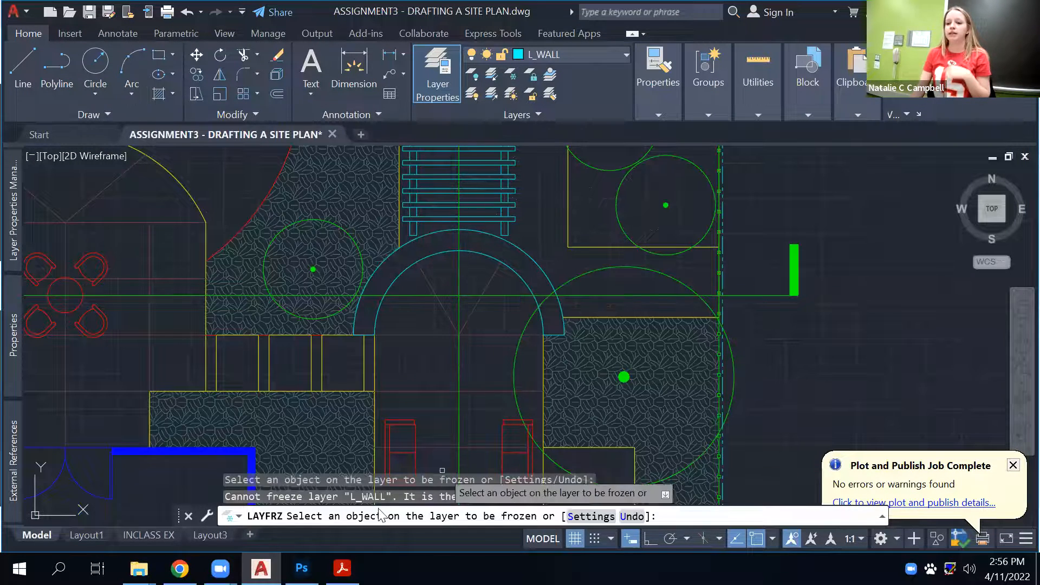
{"action": "left_click", "coordinate": [450, 252]}
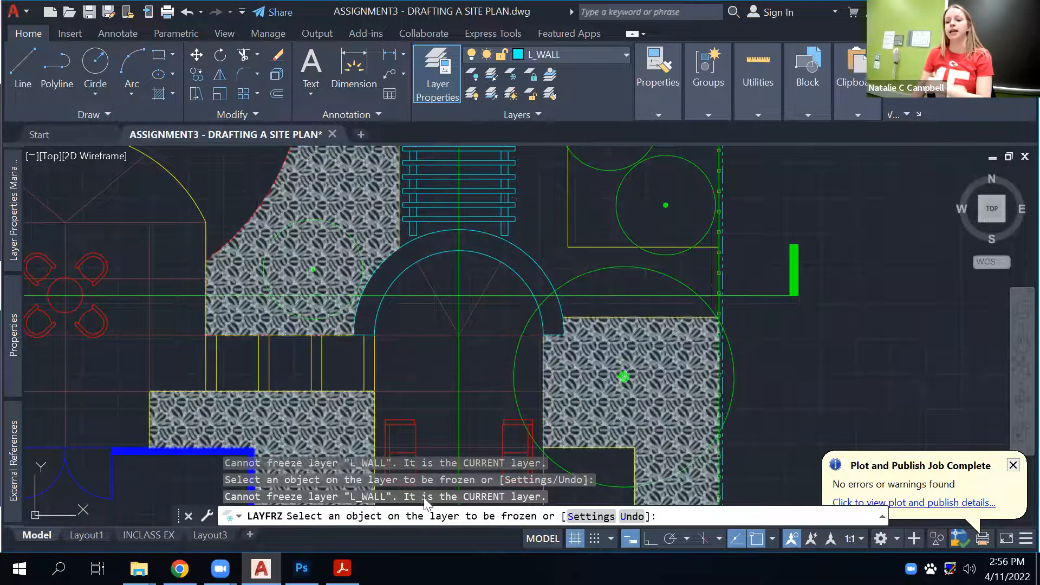
{"action": "scroll", "coordinate": [539, 403], "scroll_direction": "down", "scroll_amount": 8}
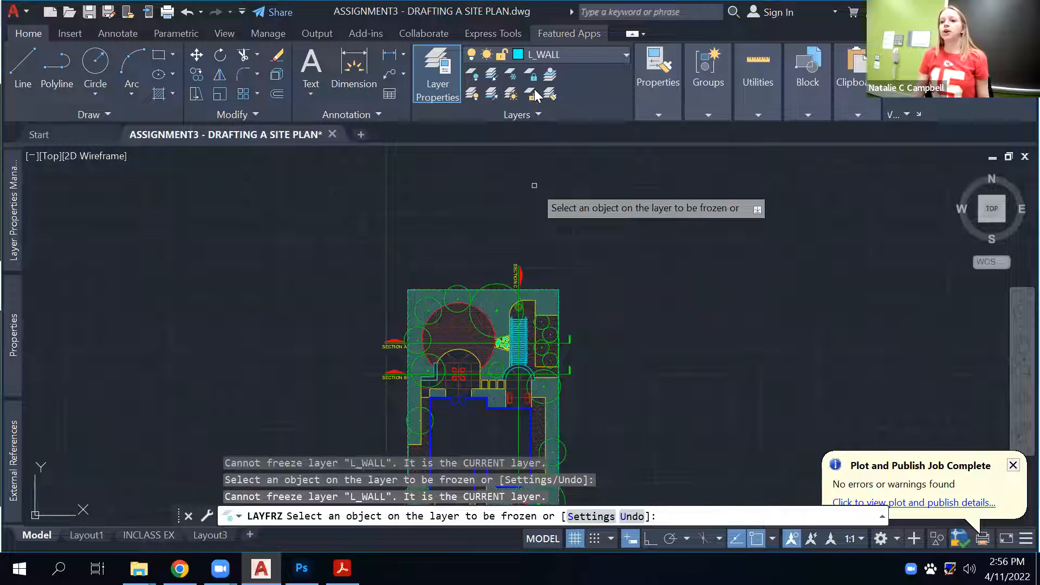
{"action": "key", "text": "Escape"}
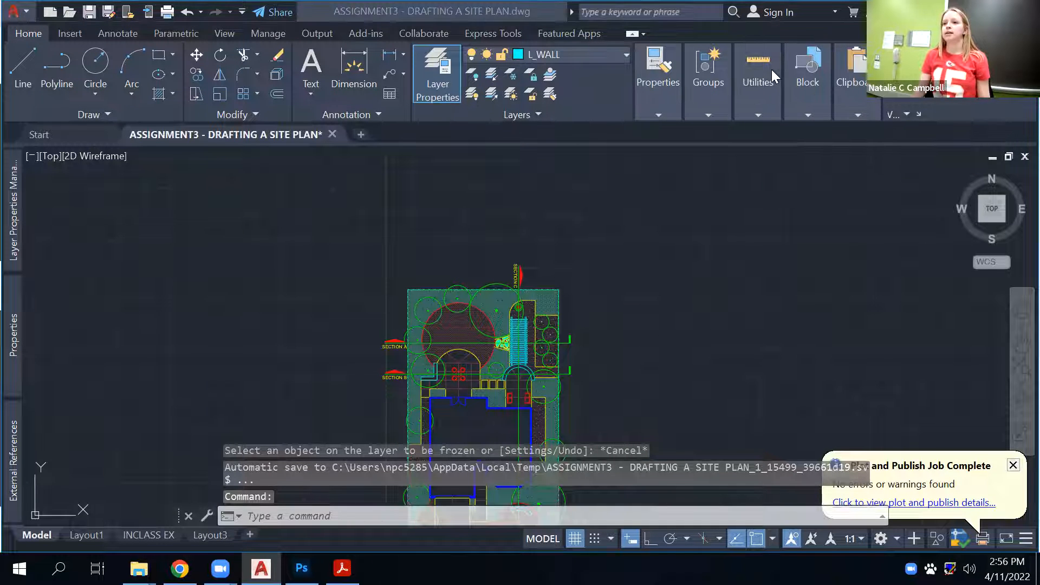
Make layer 0 the current layer instead of L_WALL.
{"action": "left_click", "coordinate": [626, 55]}
{"action": "scroll", "coordinate": [576, 247], "scroll_direction": "up", "scroll_amount": 3}
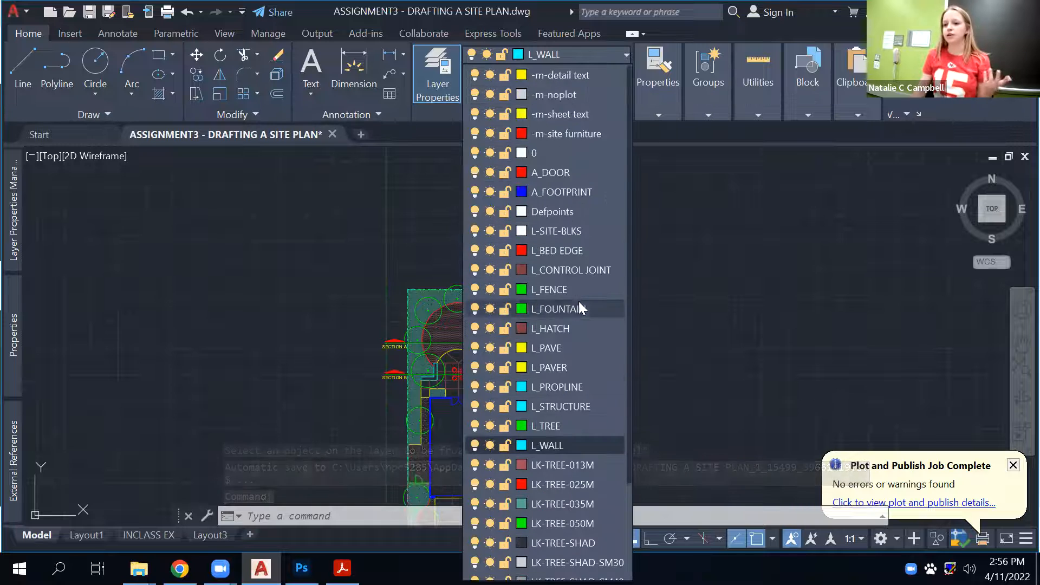
{"action": "left_click", "coordinate": [561, 153]}
{"action": "middle_click_drag", "start_coordinate": [650, 344], "coordinate": [588, 258]}
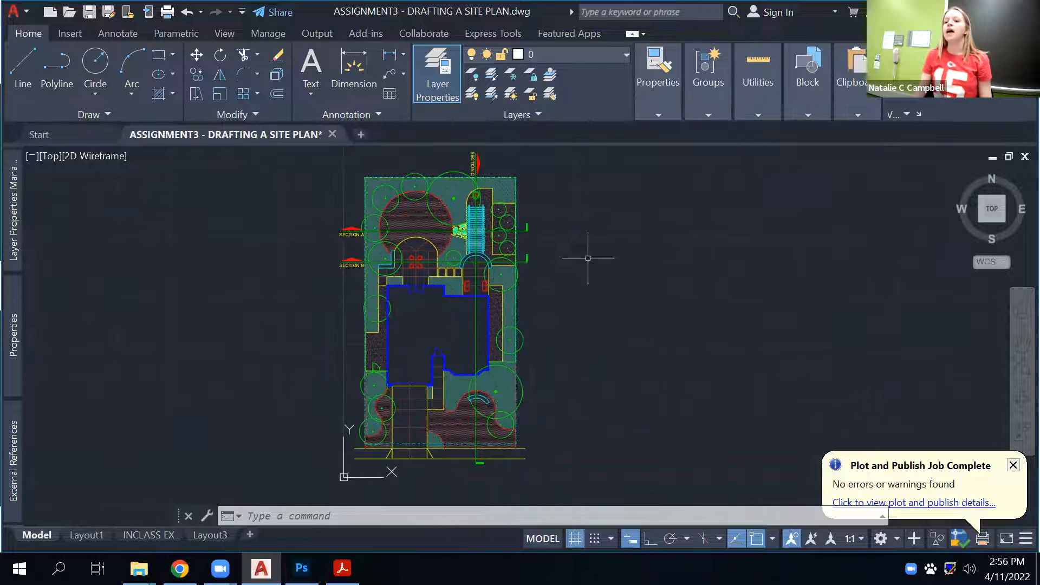
Freeze the L_WALL layer by picking the curved wall with layer 0 current, and undo the freeze.
{"action": "left_click", "coordinate": [511, 74]}
{"action": "scroll", "coordinate": [464, 244], "scroll_direction": "up", "scroll_amount": 8}
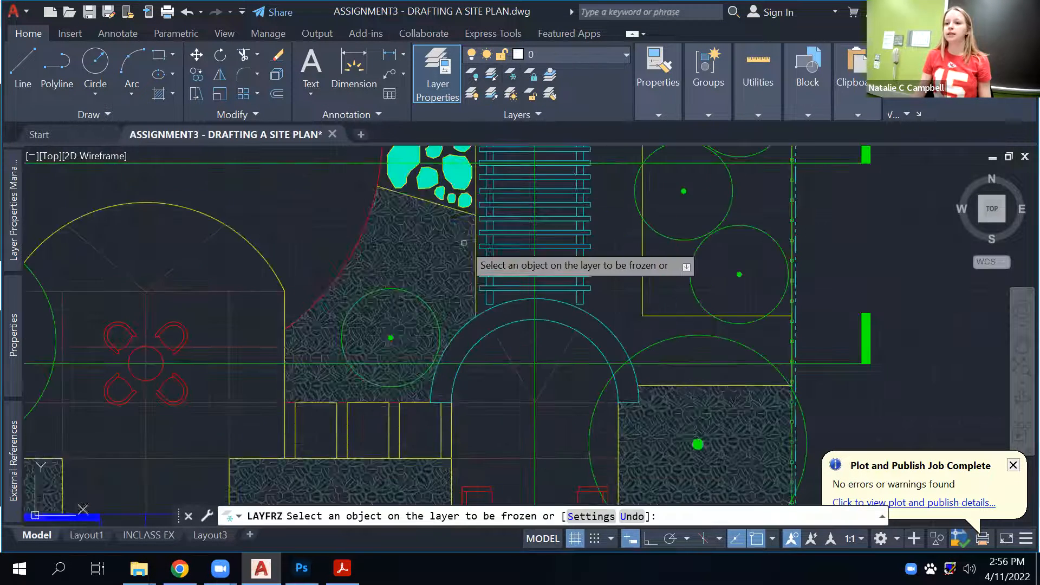
{"action": "scroll", "coordinate": [463, 244], "scroll_direction": "up", "scroll_amount": 2}
{"action": "left_click", "coordinate": [553, 359]}
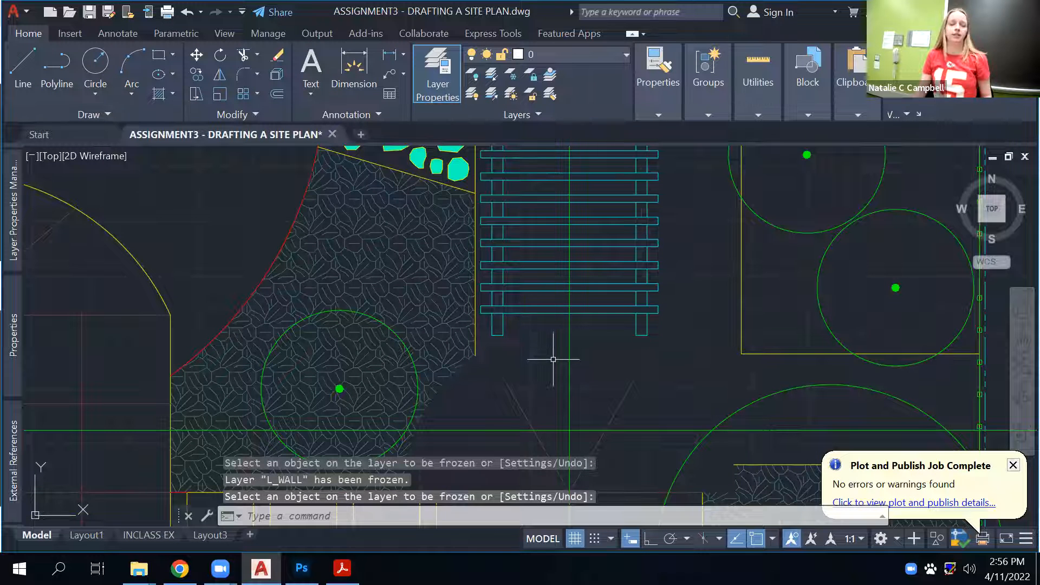
{"action": "key", "text": "ctrl+z"}
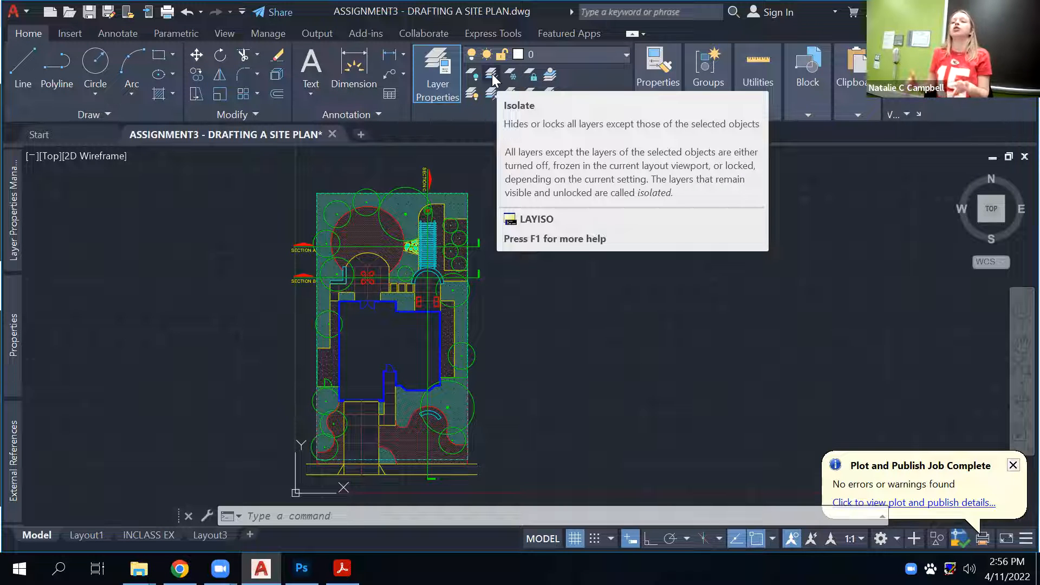
{"action": "key", "text": "ctrl+z"}
{"action": "key", "text": "Escape"}
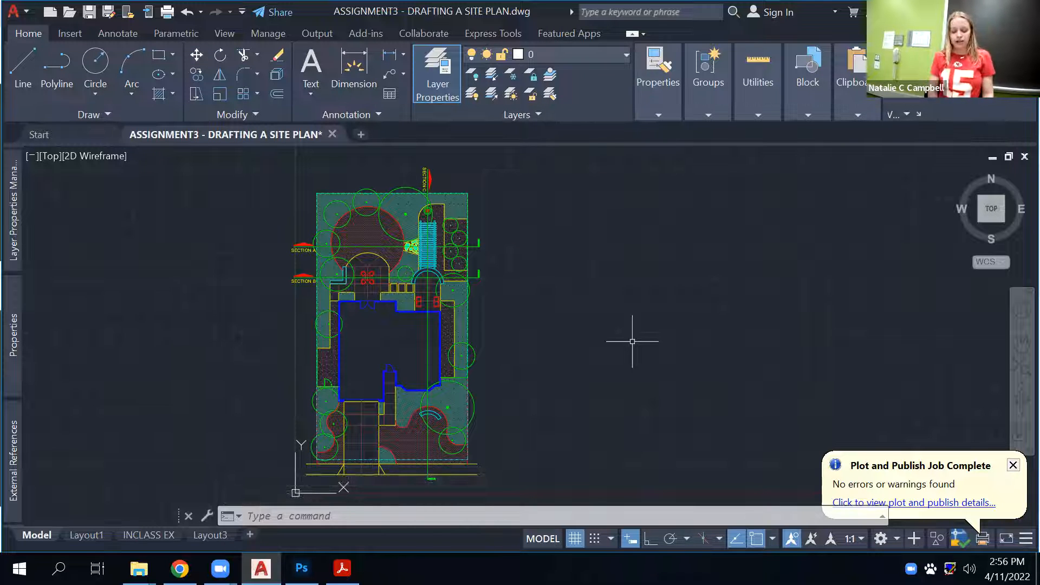
Start isolating layers (LAYISO) and set non-isolated layers to Off, with Off also used in paper space viewports.
{"action": "type", "text": "LAYISO"}
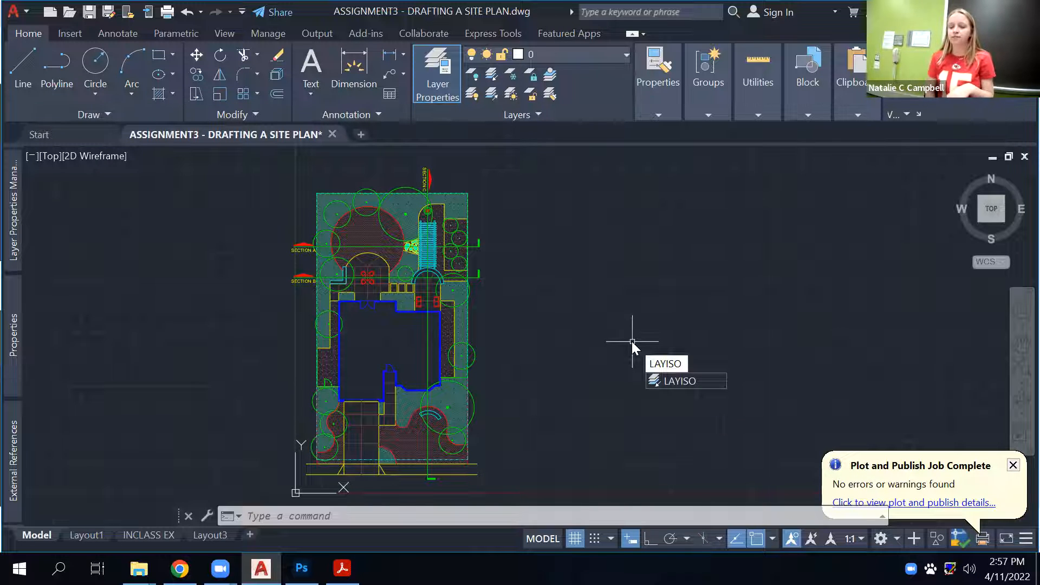
{"action": "key", "text": "Return"}
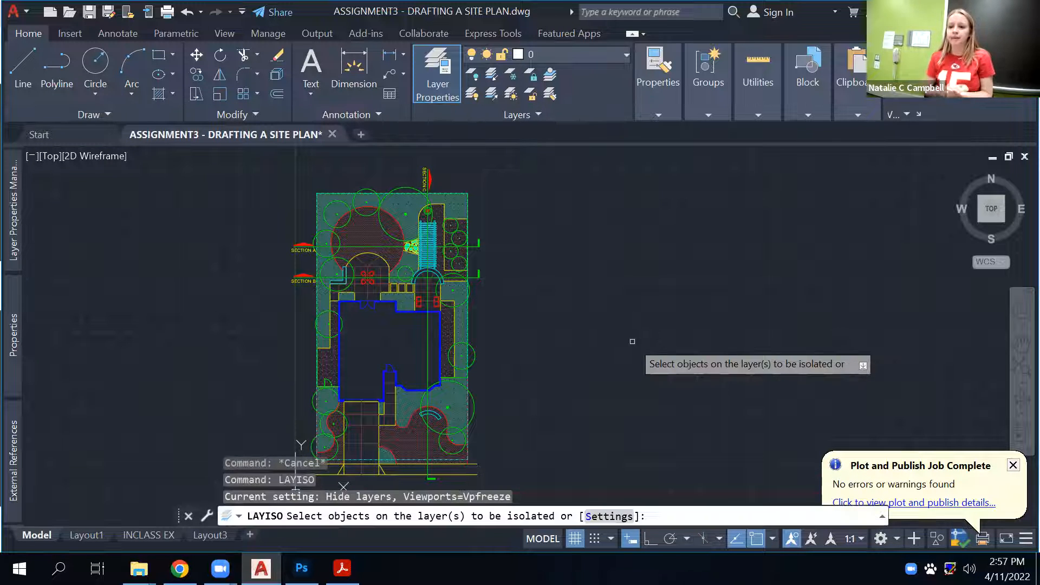
{"action": "left_click", "coordinate": [595, 517]}
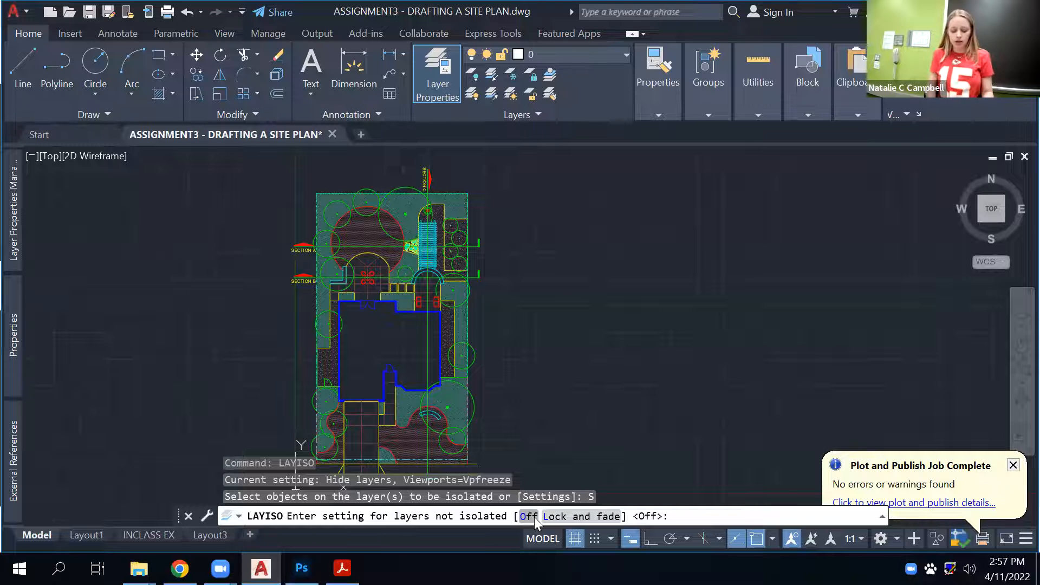
{"action": "type", "text": "o"}
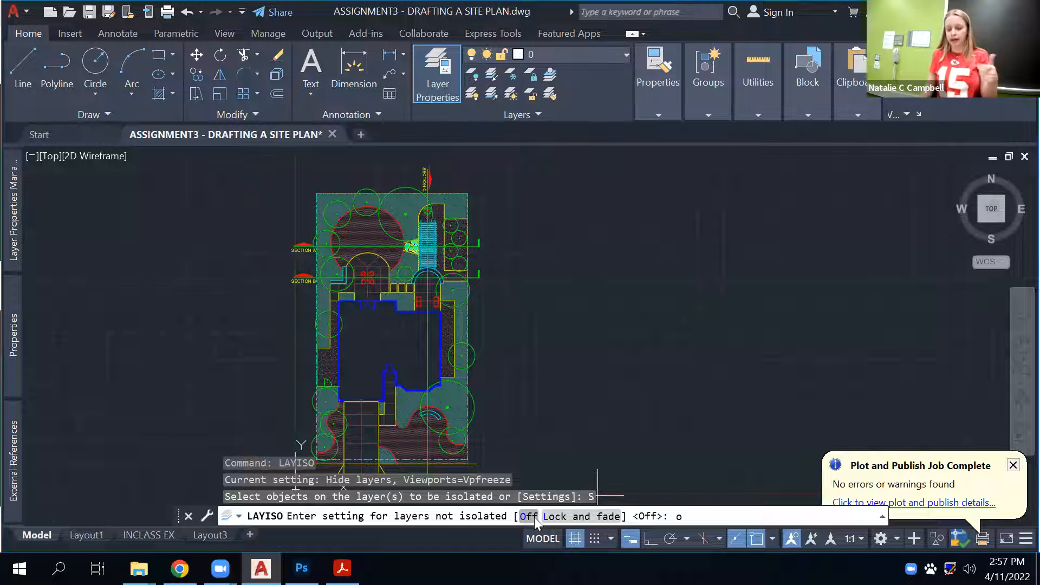
{"action": "key", "text": "Return"}
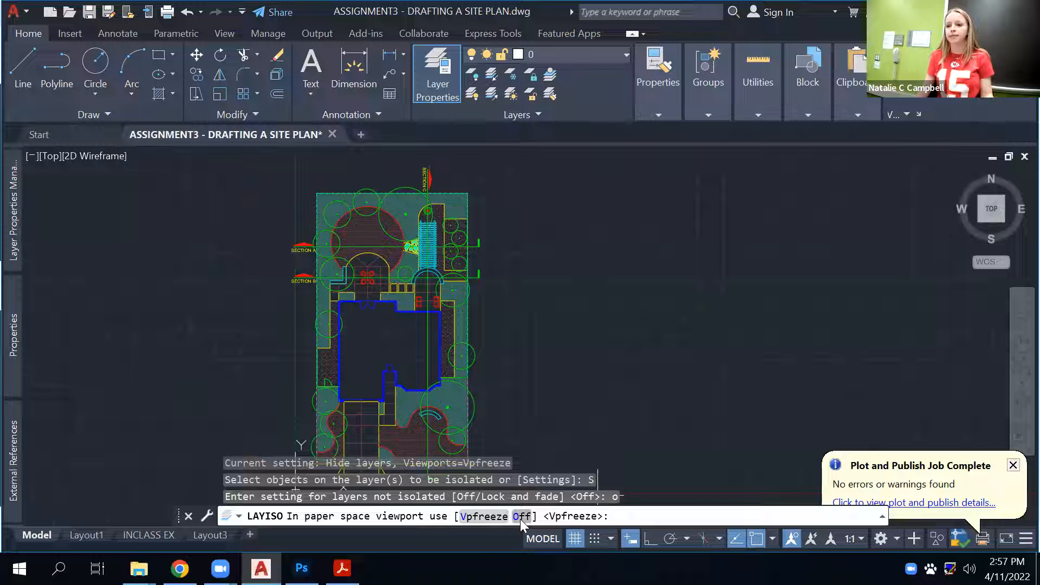
{"action": "left_click", "coordinate": [521, 516]}
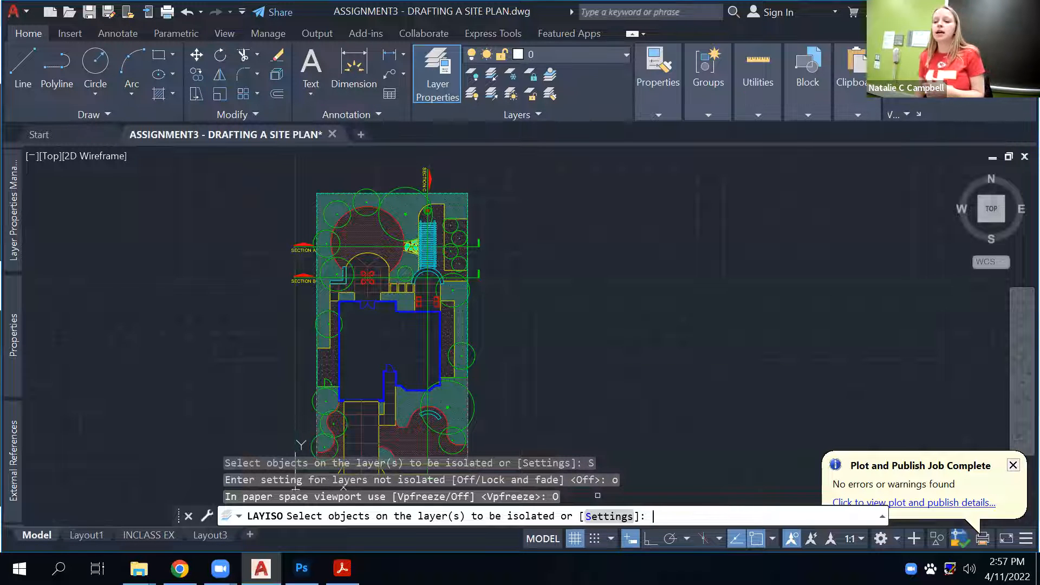
Turn on dynamic input and isolate the L_TREE layer by picking the small tree circle at the plan's upper edge.
{"action": "key", "text": "F12"}
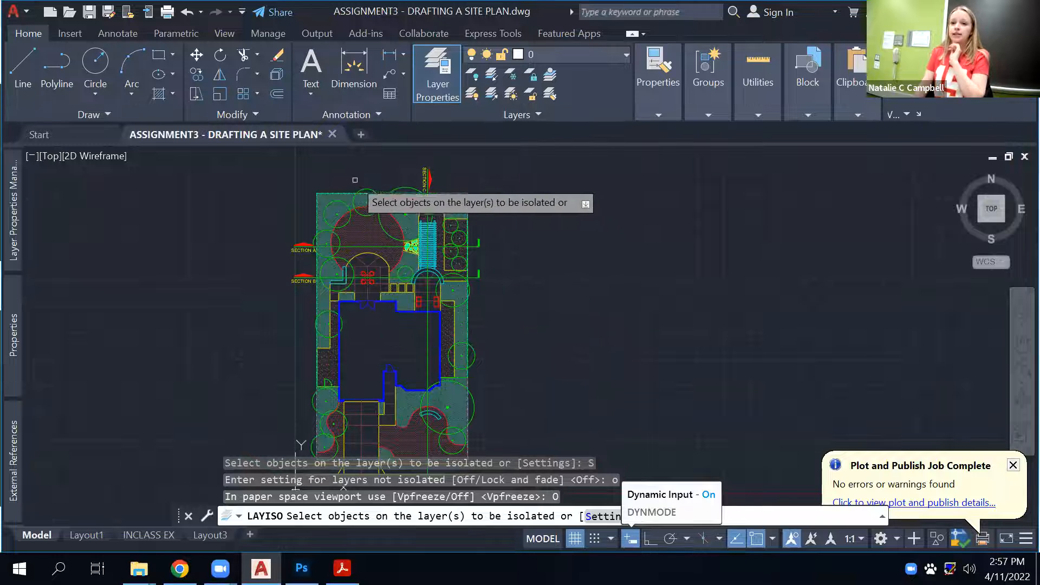
{"action": "left_click", "coordinate": [364, 198]}
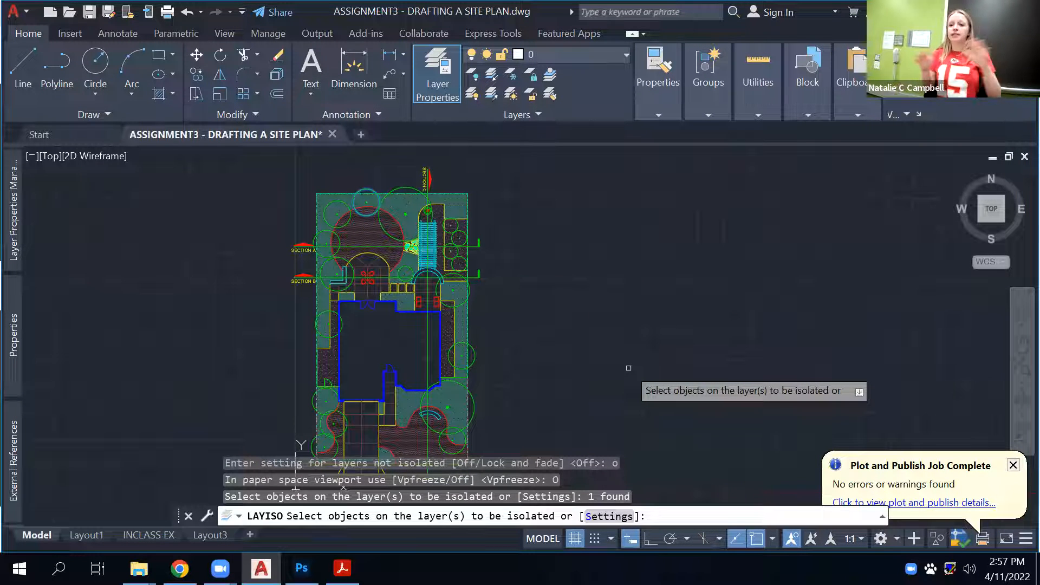
{"action": "key", "text": "Return"}
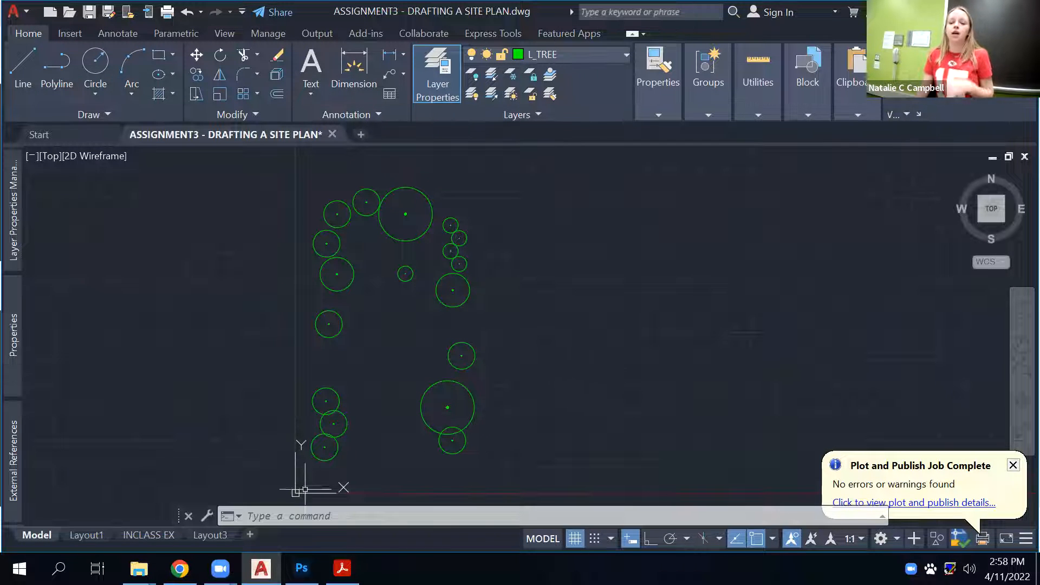
Open the INCLASS EX layout and plot it with DWG To PDF.pc3 and the existing plot settings.
{"action": "left_click", "coordinate": [149, 535]}
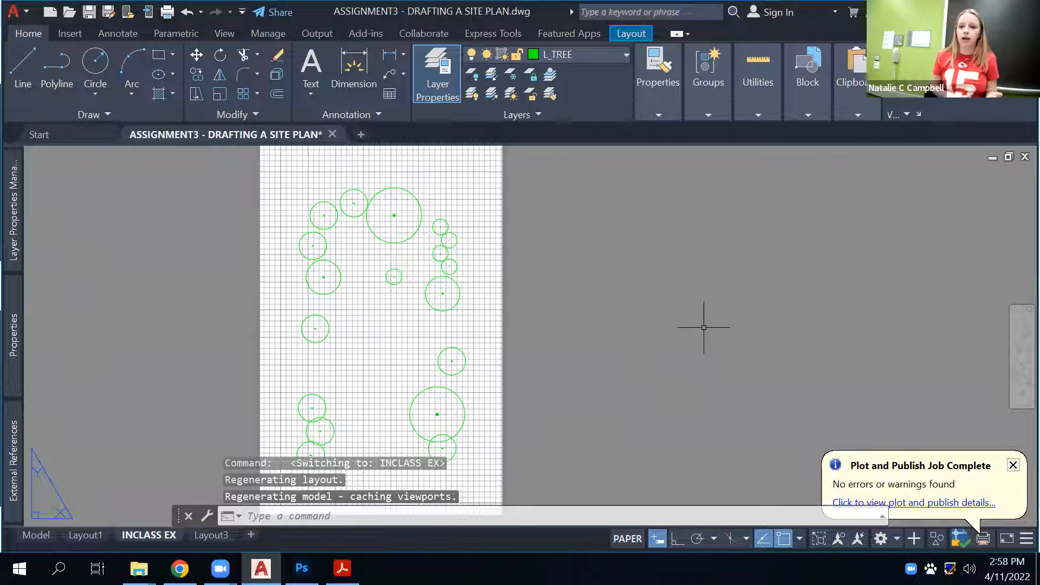
{"action": "type", "text": "plot"}
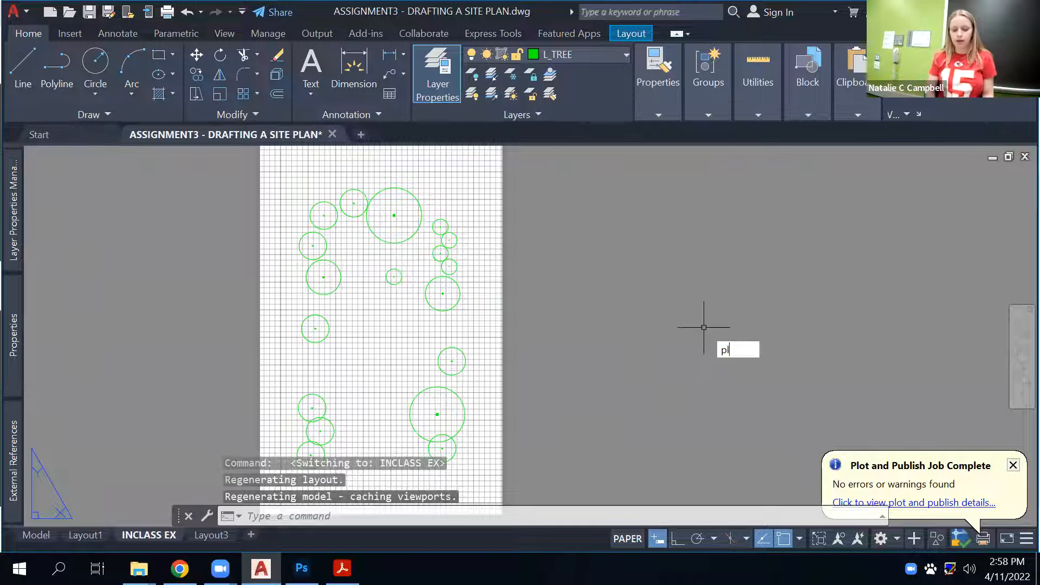
{"action": "key", "text": "Return"}
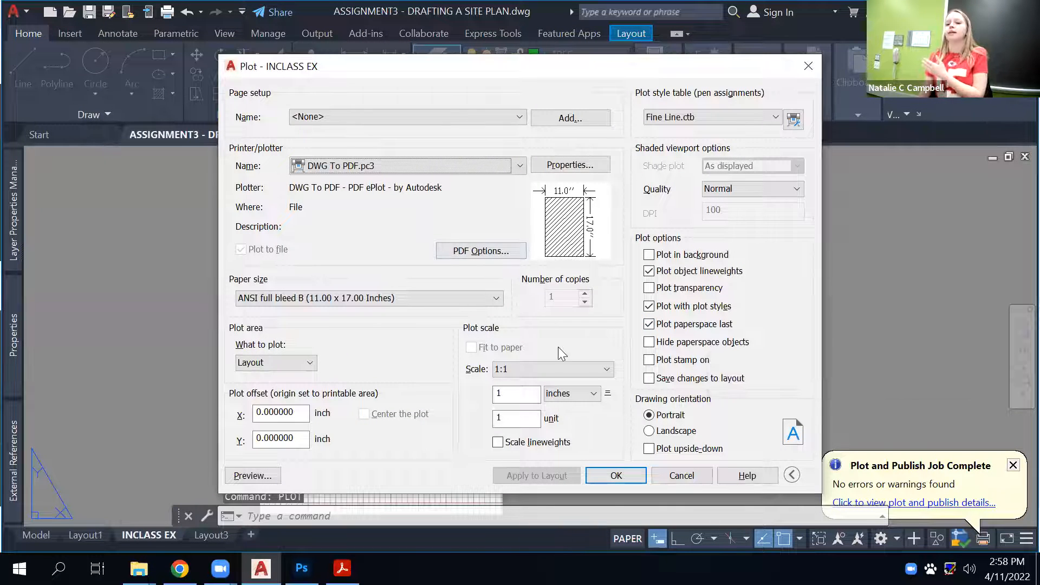
{"action": "left_click", "coordinate": [616, 477]}
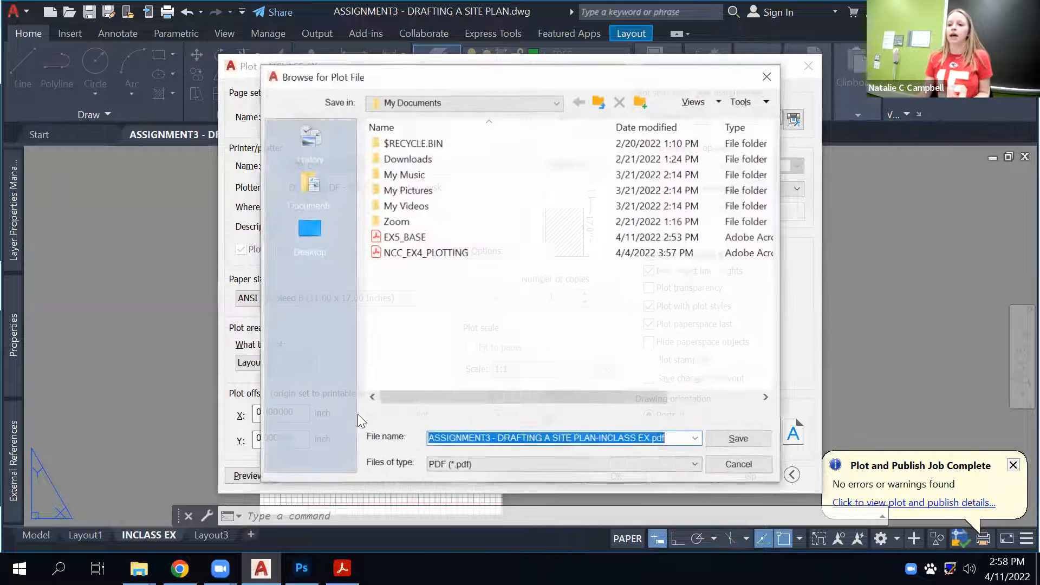
Save the plotted PDF in My Documents as EX5_TREES, adapting the file name of EX5_BASE.
{"action": "left_click", "coordinate": [406, 237]}
{"action": "left_click", "coordinate": [474, 440]}
{"action": "left_click", "coordinate": [478, 437]}
{"action": "key", "text": "BackSpace"}
{"action": "key", "text": "BackSpace"}
{"action": "key", "text": "BackSpace"}
{"action": "key", "text": "BackSpace"}
{"action": "key", "text": "BackSpace"}
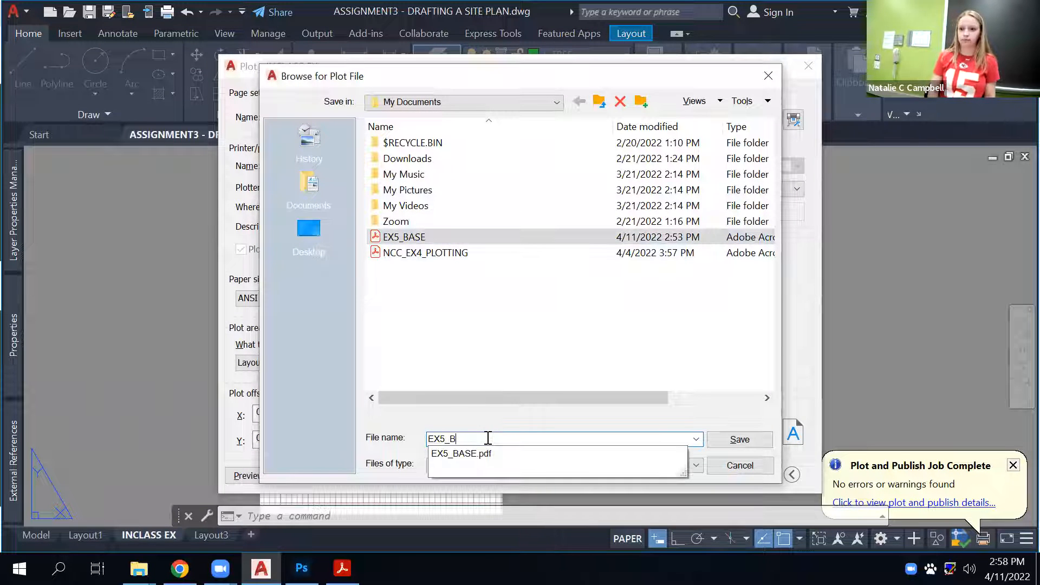
{"action": "type", "text": "_TREES"}
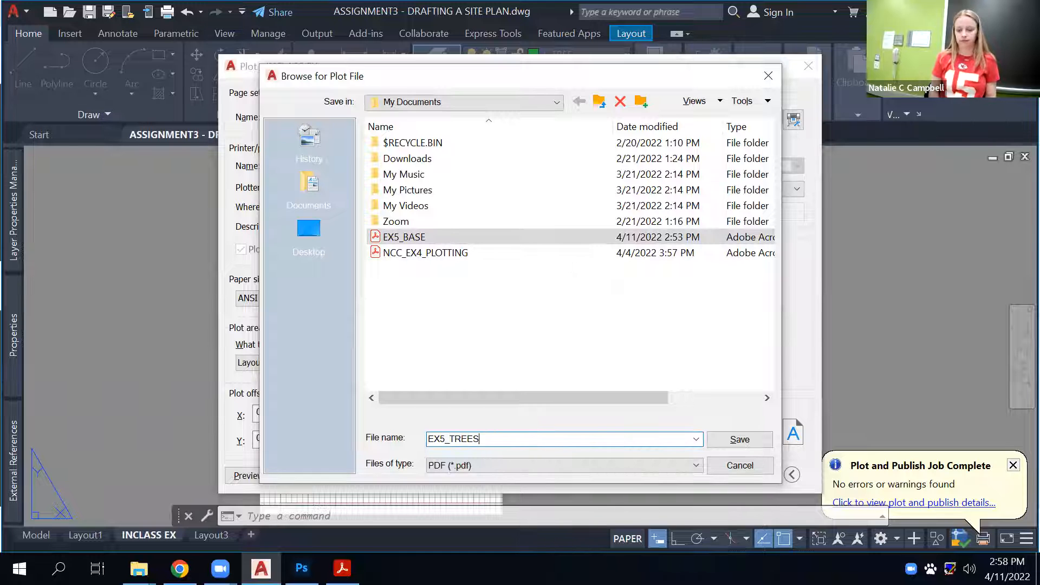
{"action": "key", "text": "Return"}
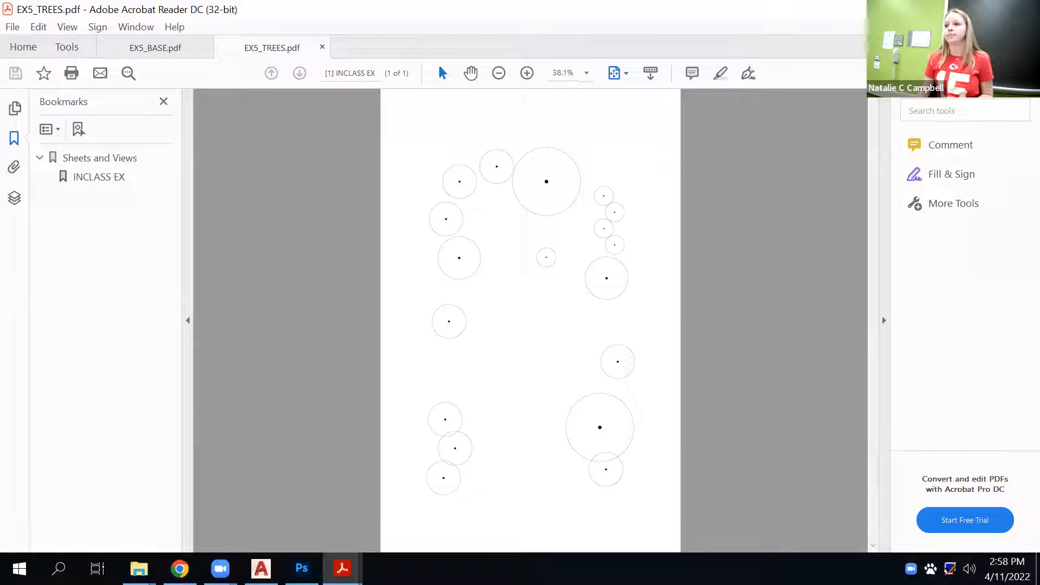
Switch back to AutoCAD, return to model space and restore the layers hidden by the isolation.
{"action": "key", "text": "alt+Tab"}
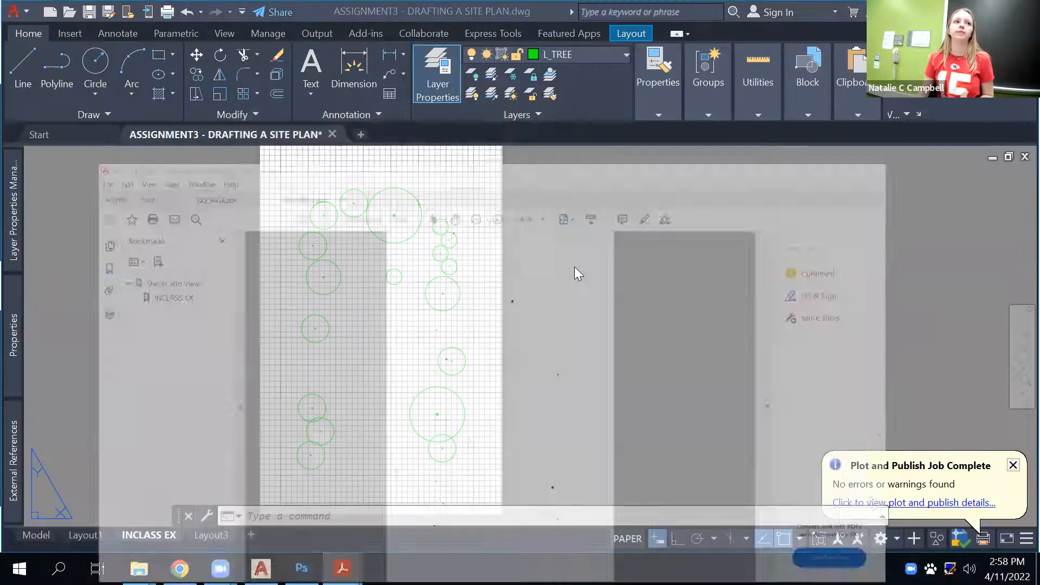
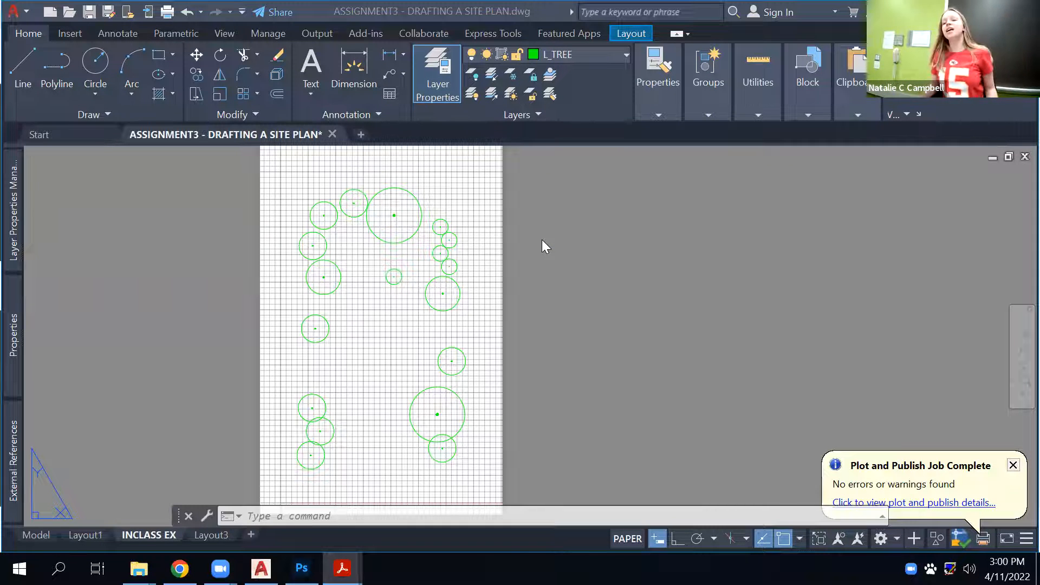
{"action": "left_click", "coordinate": [32, 535]}
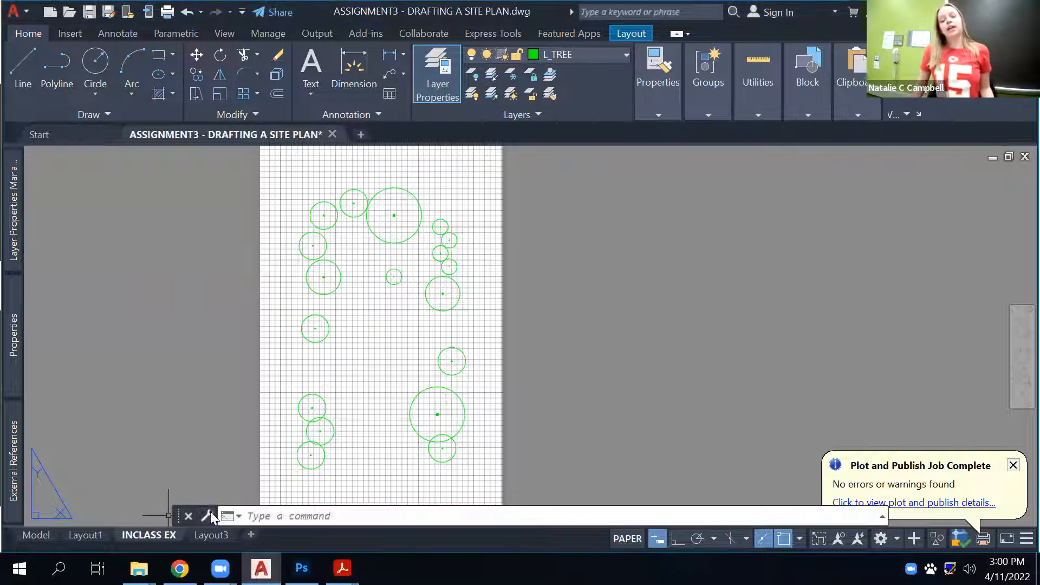
{"action": "left_click", "coordinate": [45, 535]}
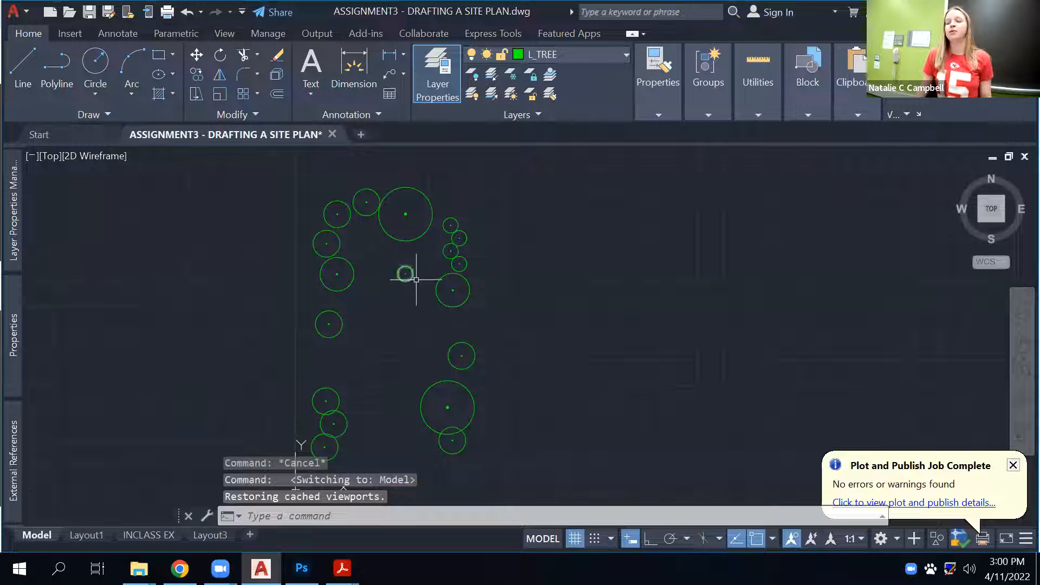
{"action": "left_click", "coordinate": [493, 94]}
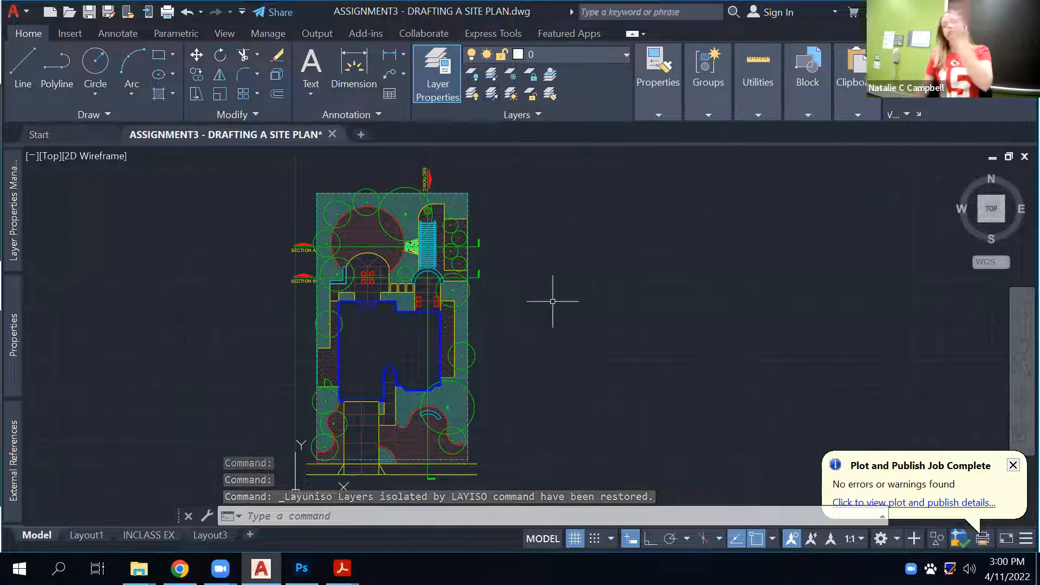
Select the tree above the round patio and all similar trees to check their layer, and clear the selection.
{"action": "scroll", "coordinate": [380, 197], "scroll_direction": "up", "scroll_amount": 4}
{"action": "left_click", "coordinate": [381, 196]}
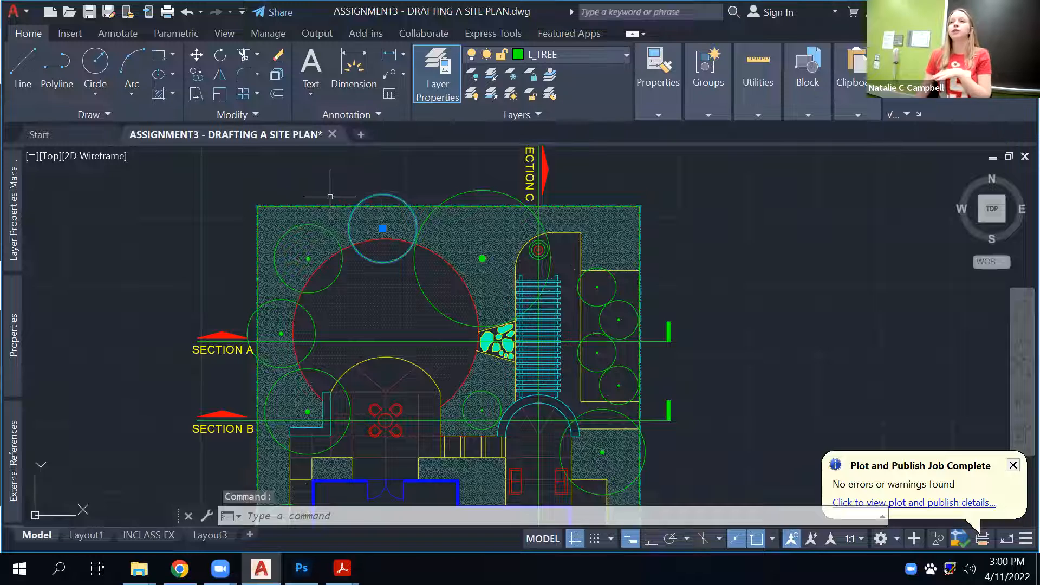
{"action": "scroll", "coordinate": [483, 282], "scroll_direction": "down", "scroll_amount": 2}
{"action": "middle_click_drag", "start_coordinate": [483, 282], "coordinate": [283, 247]}
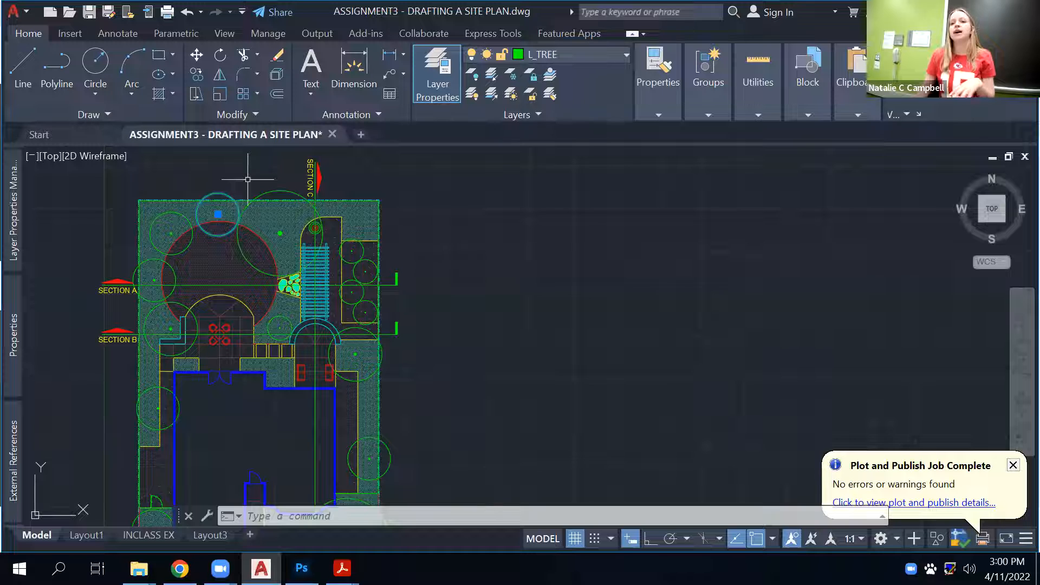
{"action": "right_click", "coordinate": [248, 178]}
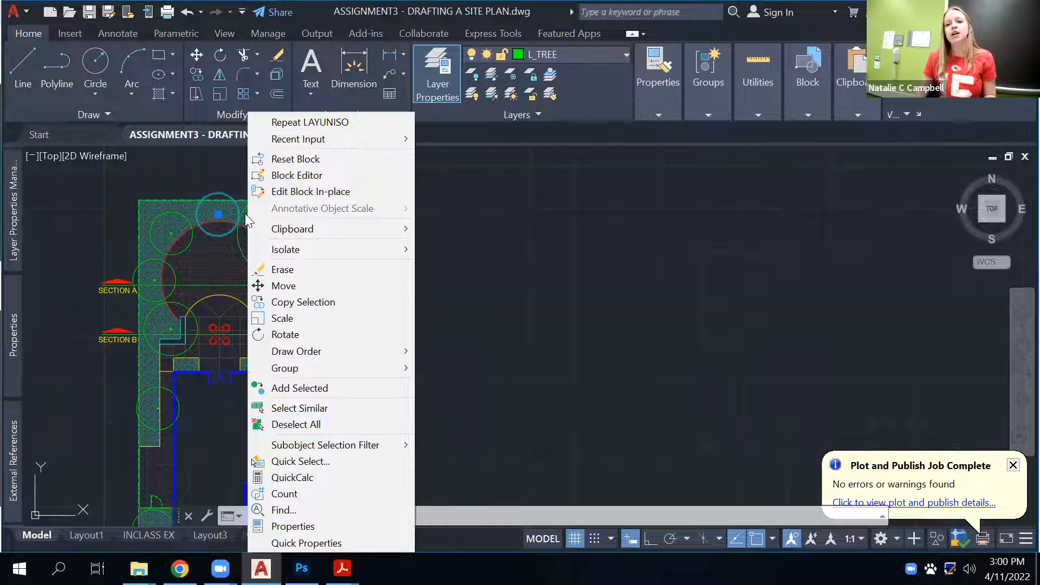
{"action": "left_click", "coordinate": [342, 408]}
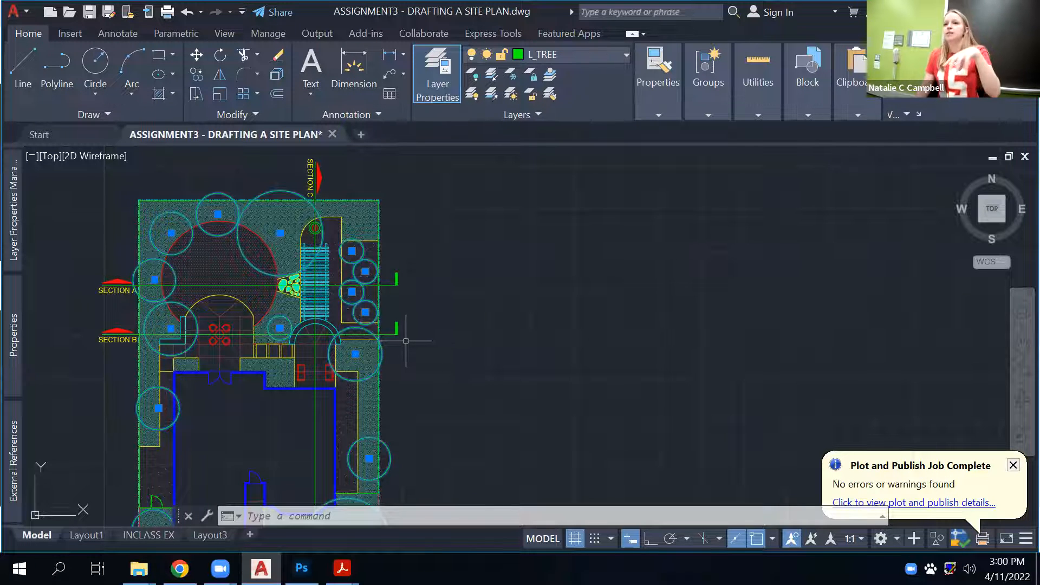
{"action": "mouse_move", "coordinate": [465, 407]}
{"action": "middle_mouse_down"}
{"action": "mouse_move", "coordinate": [529, 326]}
{"action": "mouse_move", "coordinate": [541, 233]}
{"action": "middle_mouse_up"}
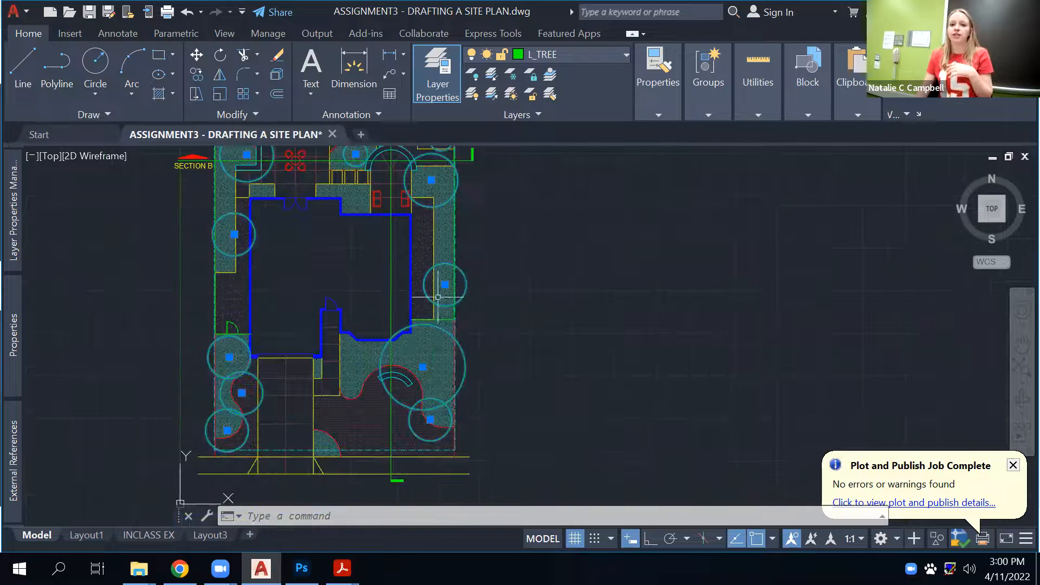
{"action": "middle_click_drag", "start_coordinate": [496, 341], "coordinate": [499, 458]}
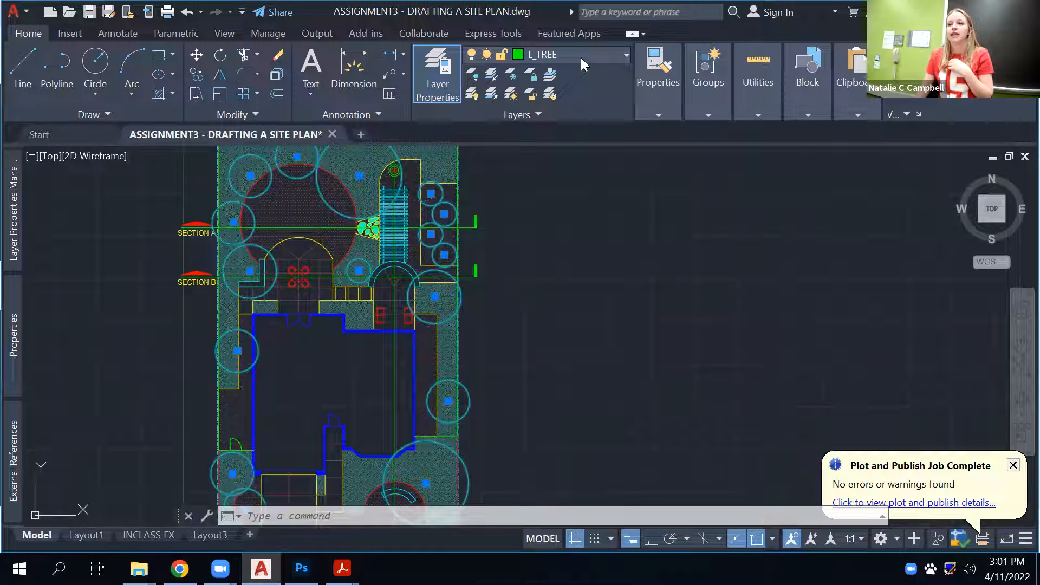
{"action": "left_click", "coordinate": [581, 60]}
{"action": "key", "text": "Escape"}
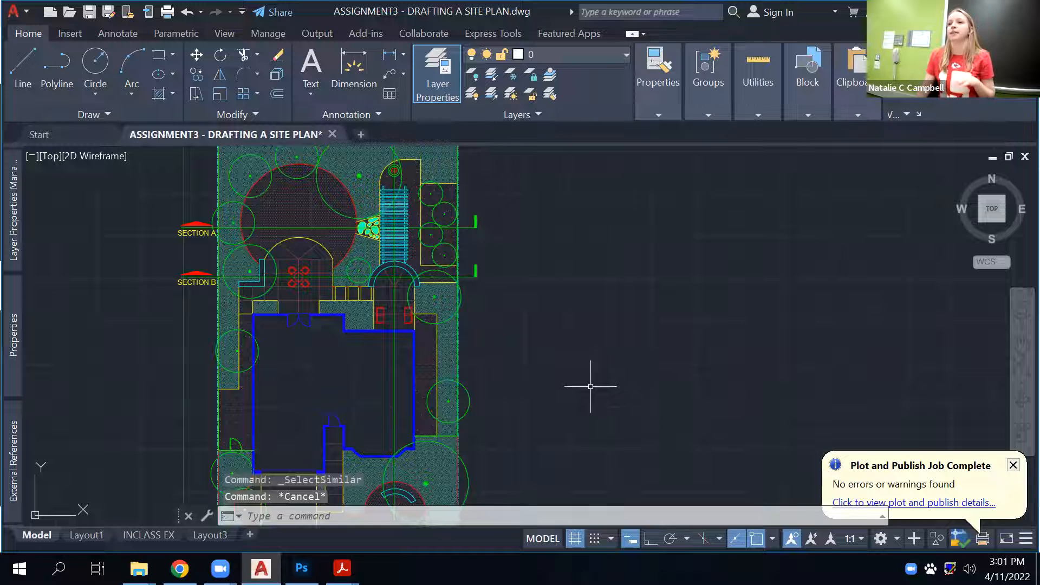
Look over the whole site plan for site furniture and garden structures whose layers can be isolated.
{"action": "middle_click", "coordinate": [546, 393]}
{"action": "mouse_move", "coordinate": [710, 325]}
{"action": "middle_mouse_down"}
{"action": "mouse_move", "coordinate": [665, 362]}
{"action": "mouse_move", "coordinate": [492, 293]}
{"action": "mouse_move", "coordinate": [454, 302]}
{"action": "middle_mouse_up"}
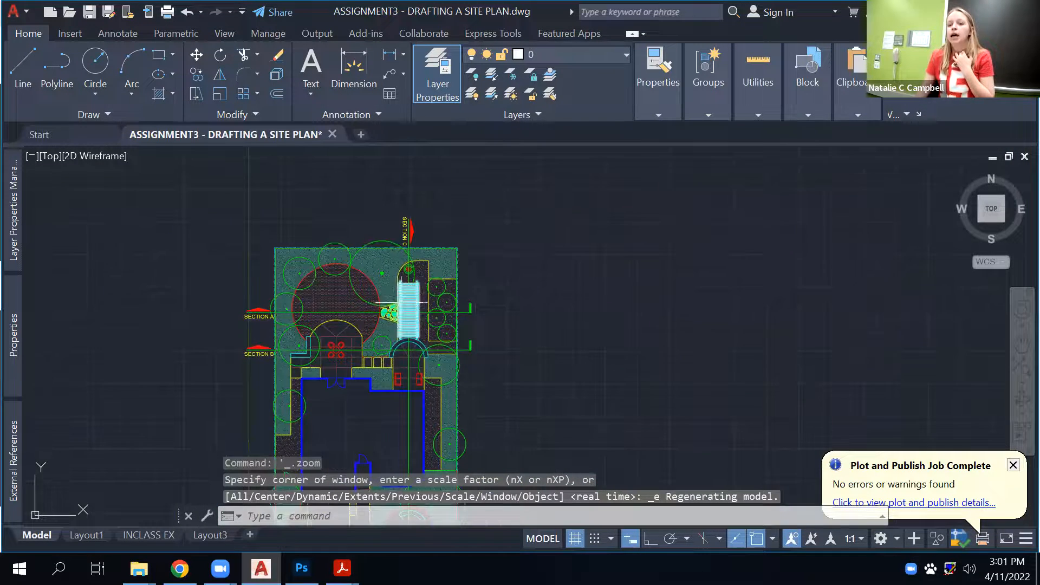
{"action": "scroll", "coordinate": [409, 306], "scroll_direction": "up", "scroll_amount": 4}
{"action": "scroll", "coordinate": [383, 329], "scroll_direction": "down", "scroll_amount": 2}
{"action": "middle_click_drag", "start_coordinate": [382, 341], "coordinate": [380, 203]}
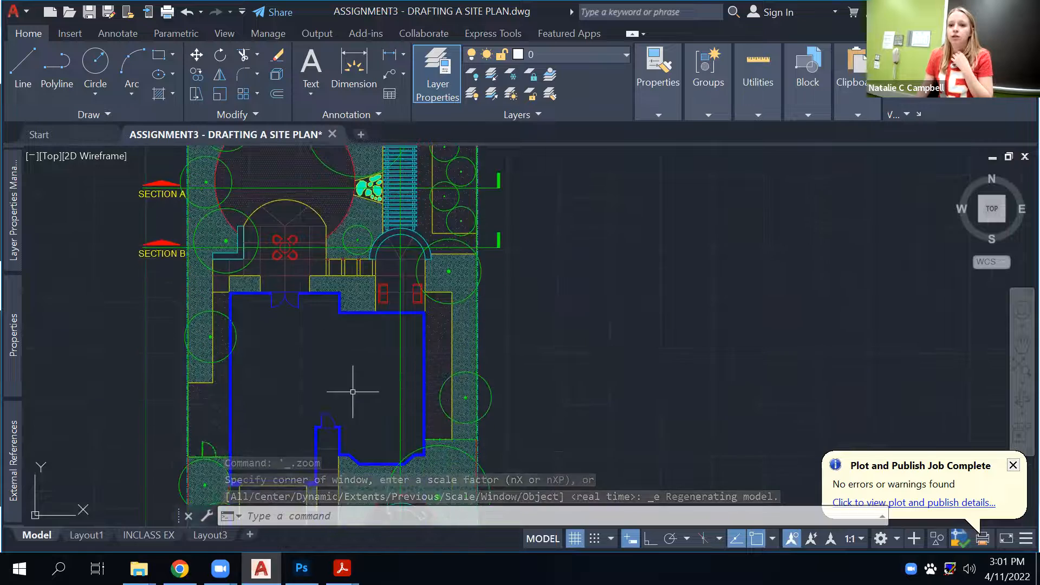
{"action": "middle_click_drag", "start_coordinate": [353, 392], "coordinate": [359, 155]}
{"action": "middle_click_drag", "start_coordinate": [356, 279], "coordinate": [342, 390]}
{"action": "mouse_move", "coordinate": [319, 260]}
{"action": "middle_mouse_down"}
{"action": "mouse_move", "coordinate": [307, 315]}
{"action": "mouse_move", "coordinate": [312, 449]}
{"action": "middle_mouse_up"}
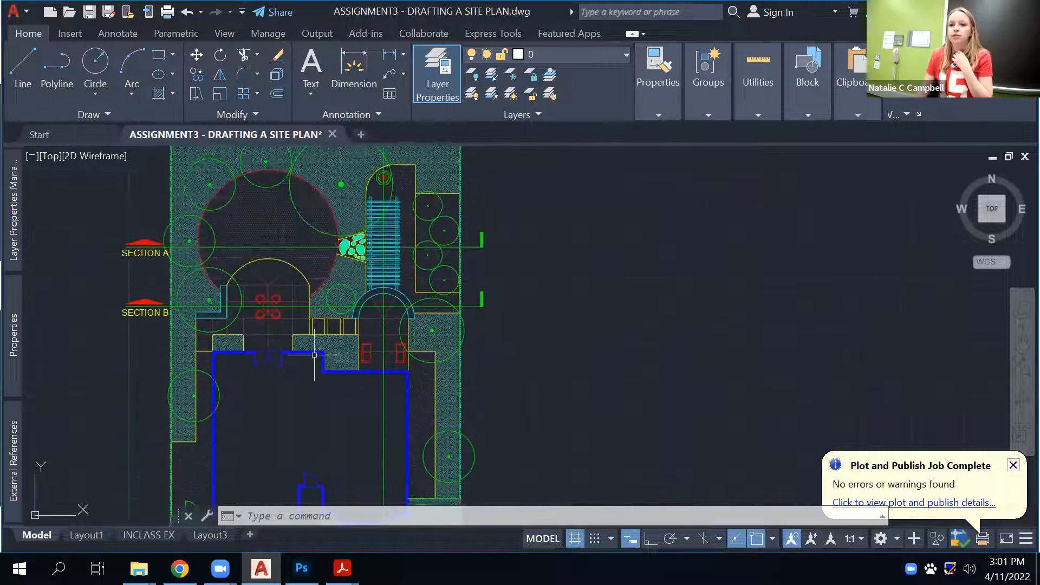
Isolate the layers of the table-and-chairs set and the slatted garden structure by picking both objects.
{"action": "left_click", "coordinate": [494, 76]}
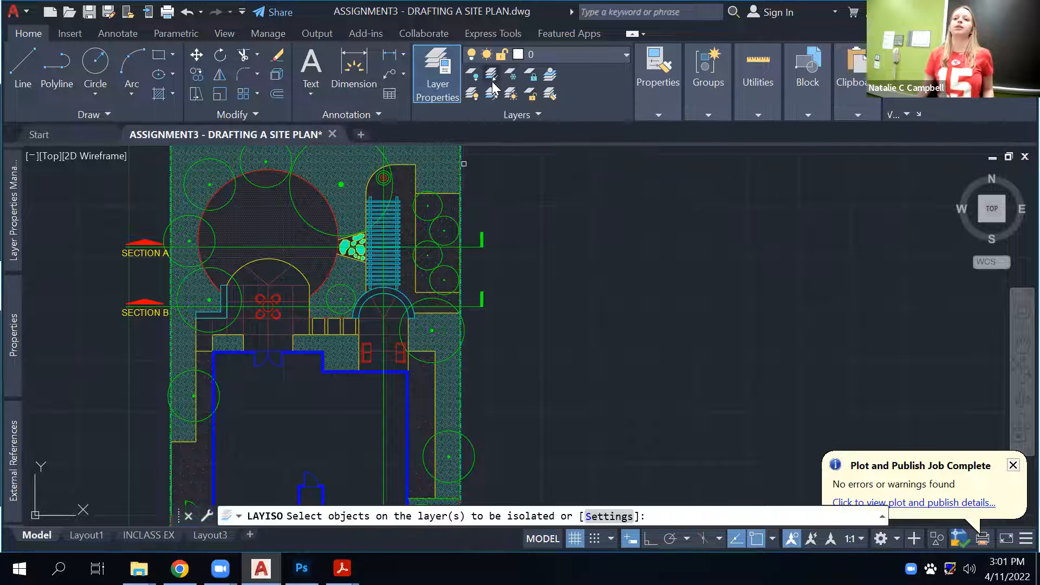
{"action": "left_click", "coordinate": [275, 298]}
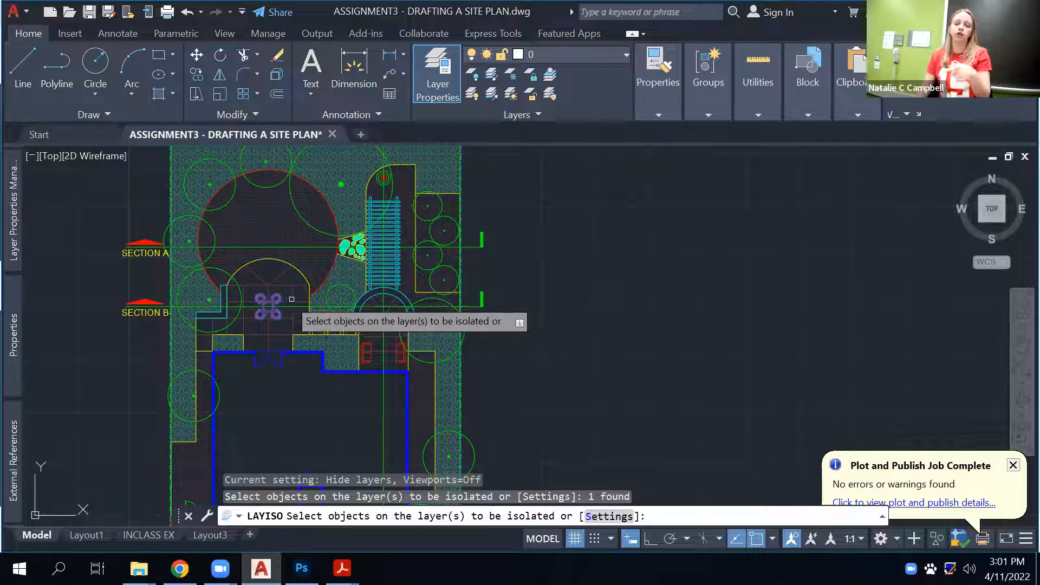
{"action": "left_click", "coordinate": [395, 267]}
{"action": "scroll", "coordinate": [534, 403], "scroll_direction": "down", "scroll_amount": 2}
{"action": "middle_click_drag", "start_coordinate": [533, 402], "coordinate": [491, 216]}
{"action": "middle_click_drag", "start_coordinate": [491, 277], "coordinate": [500, 335]}
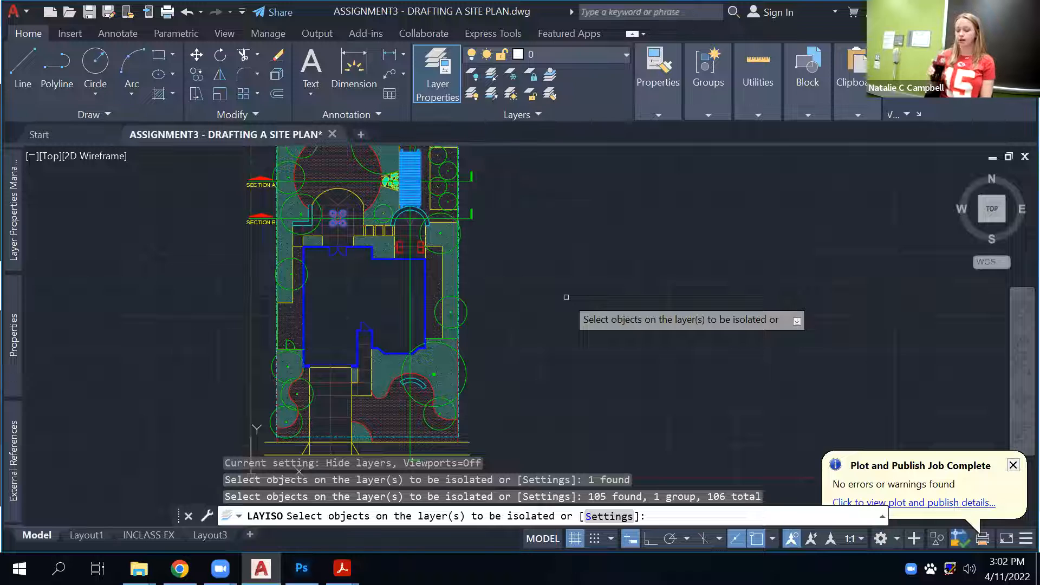
{"action": "key", "text": "Return"}
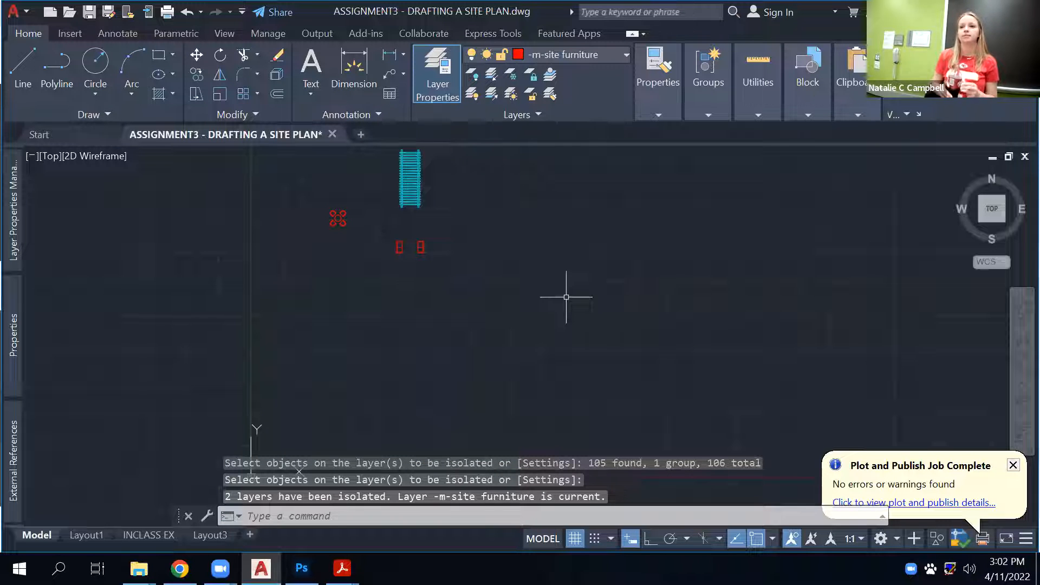
Look through the layer list to check which layers are still turned on after the isolation.
{"action": "mouse_move", "coordinate": [16, 227]}
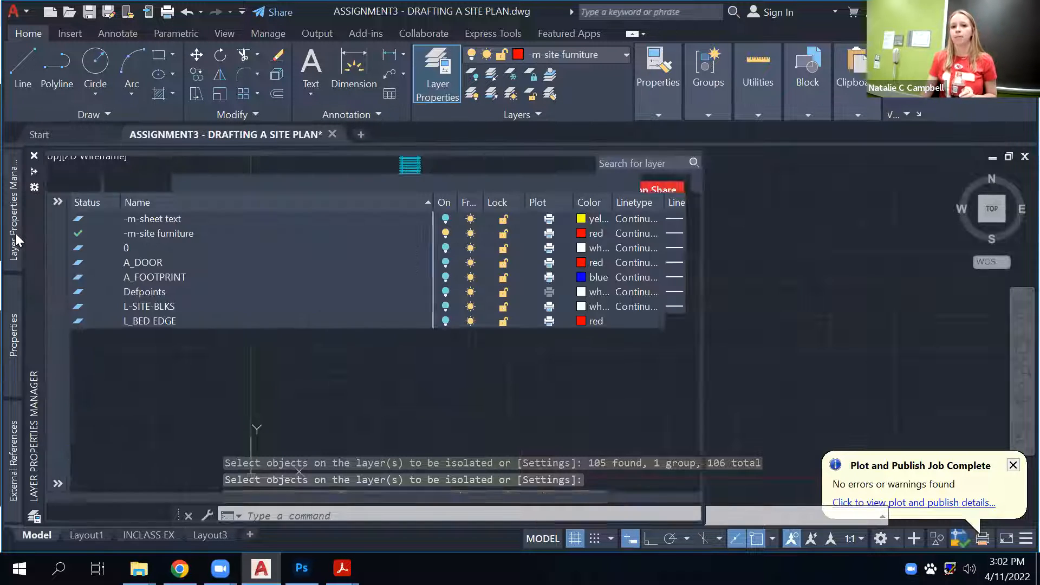
{"action": "scroll", "coordinate": [287, 370], "scroll_direction": "up", "scroll_amount": 1}
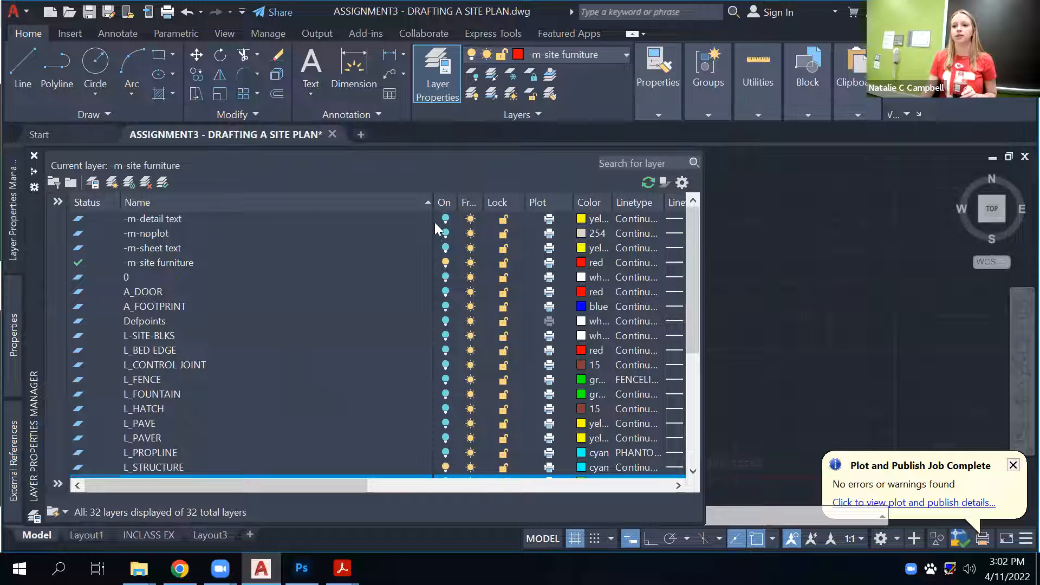
{"action": "scroll", "coordinate": [454, 351], "scroll_direction": "up", "scroll_amount": 3}
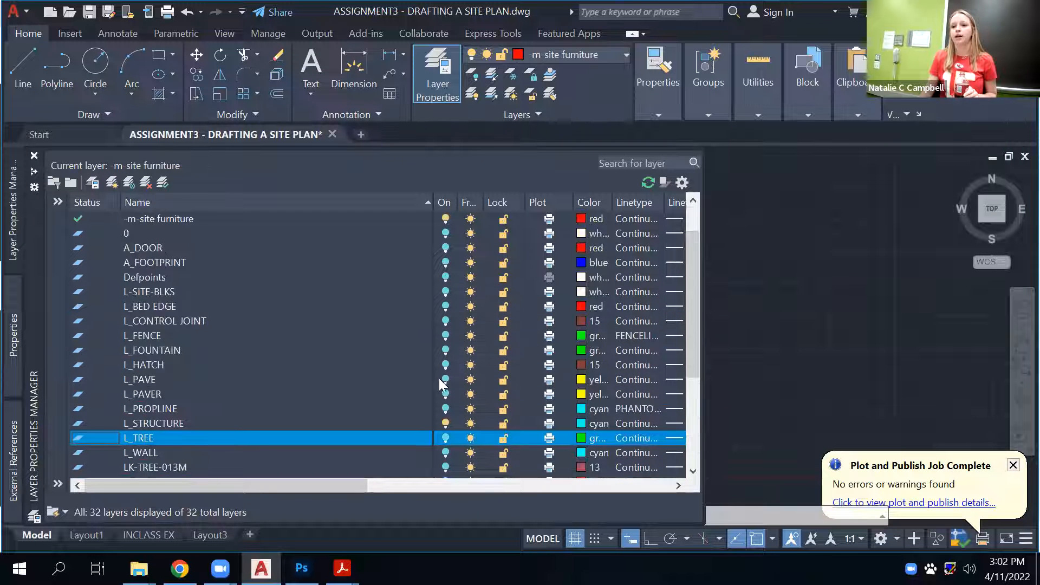
{"action": "scroll", "coordinate": [387, 400], "scroll_direction": "up", "scroll_amount": 1}
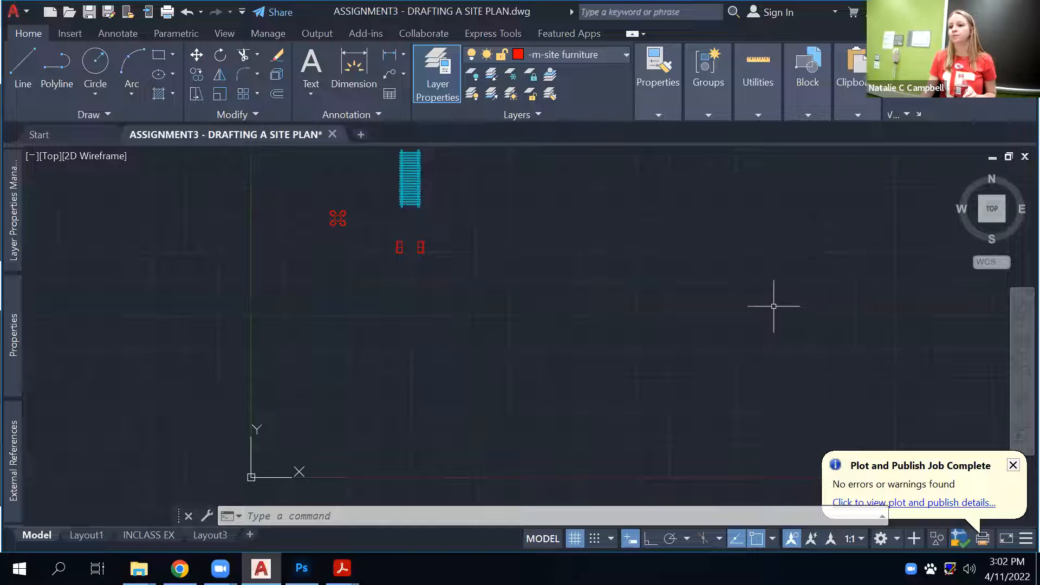
{"action": "mouse_move", "coordinate": [536, 304]}
{"action": "middle_mouse_down"}
{"action": "mouse_move", "coordinate": [541, 369]}
{"action": "mouse_move", "coordinate": [529, 397]}
{"action": "middle_mouse_up"}
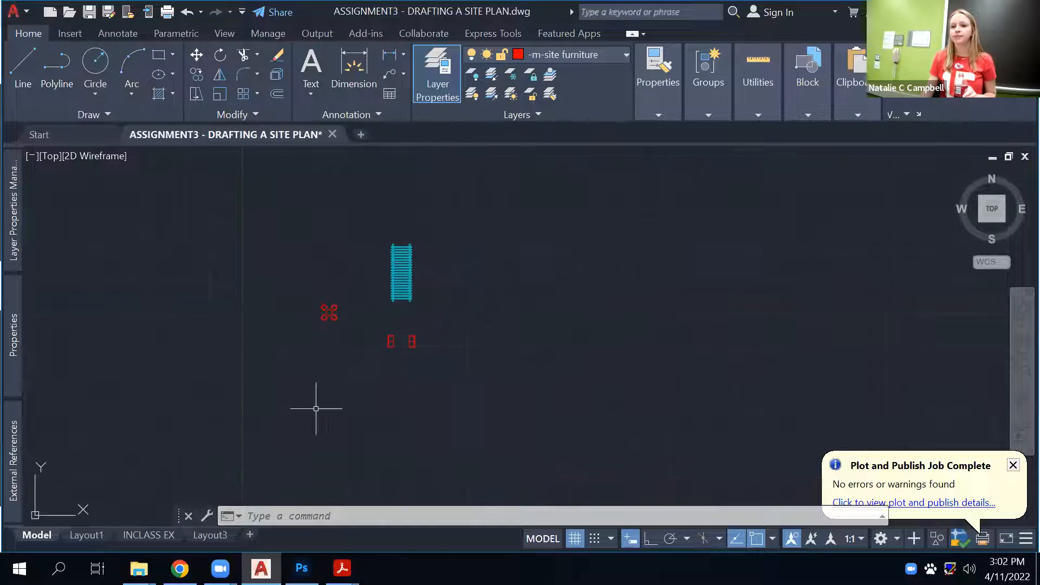
Plot the INCLASS EX layout to PDF, keeping the existing plot settings.
{"action": "left_click", "coordinate": [147, 536]}
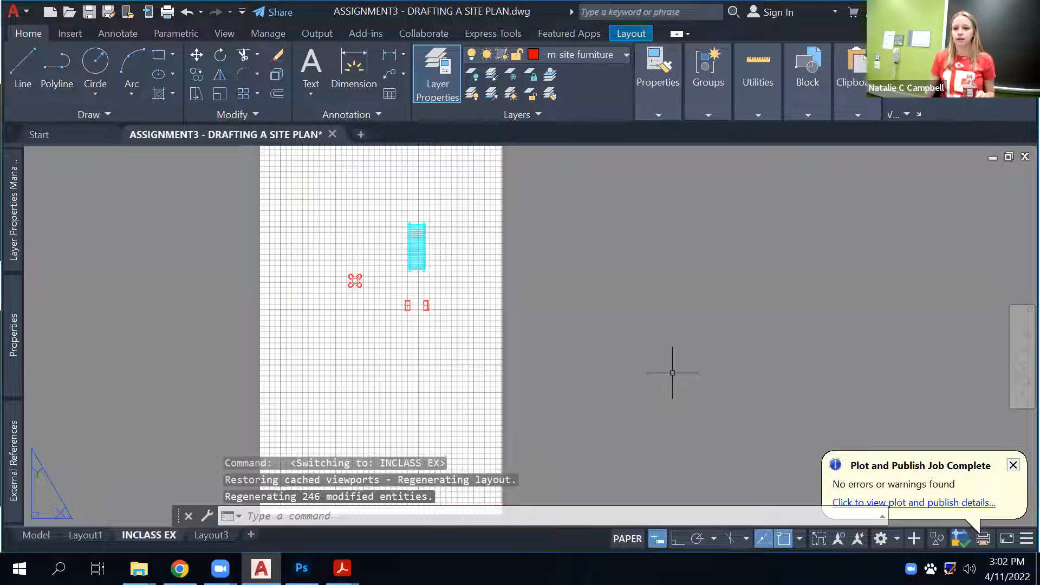
{"action": "type", "text": "plot"}
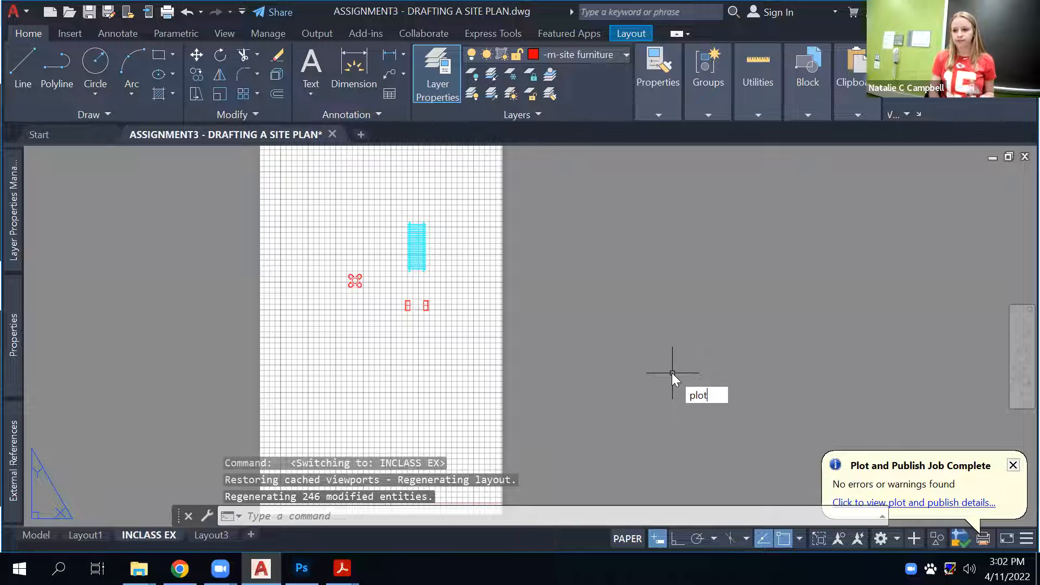
{"action": "key", "text": "Return"}
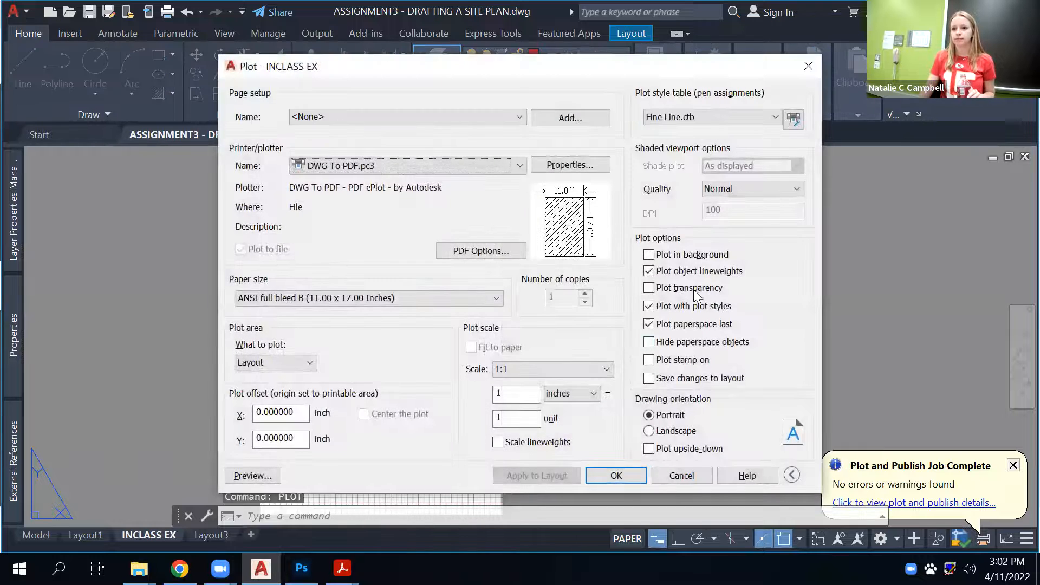
{"action": "left_click", "coordinate": [616, 475]}
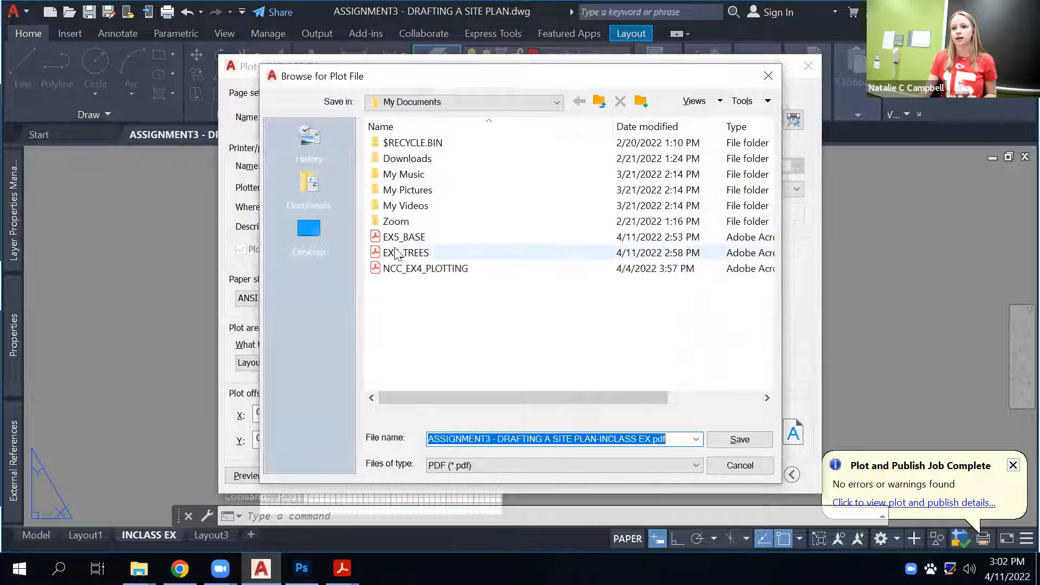
Base the plot file name on EX5_TREES, replacing the ending so it reads EX5_FURNISHING, and save the PDF.
{"action": "left_click", "coordinate": [412, 252]}
{"action": "double_click", "coordinate": [464, 439]}
{"action": "left_click_drag", "start_coordinate": [481, 439], "coordinate": [449, 438]}
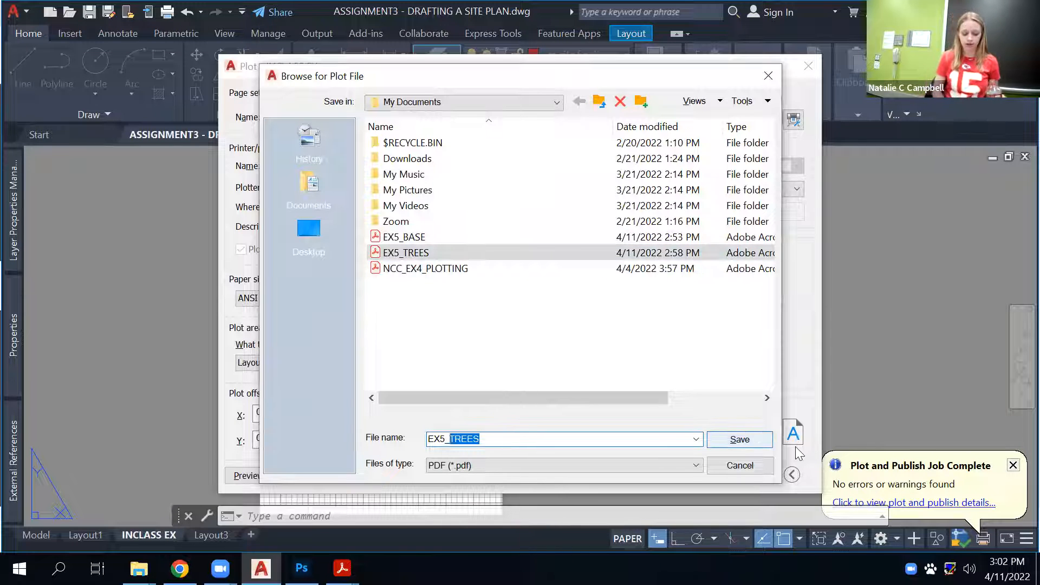
{"action": "type", "text": "fur"}
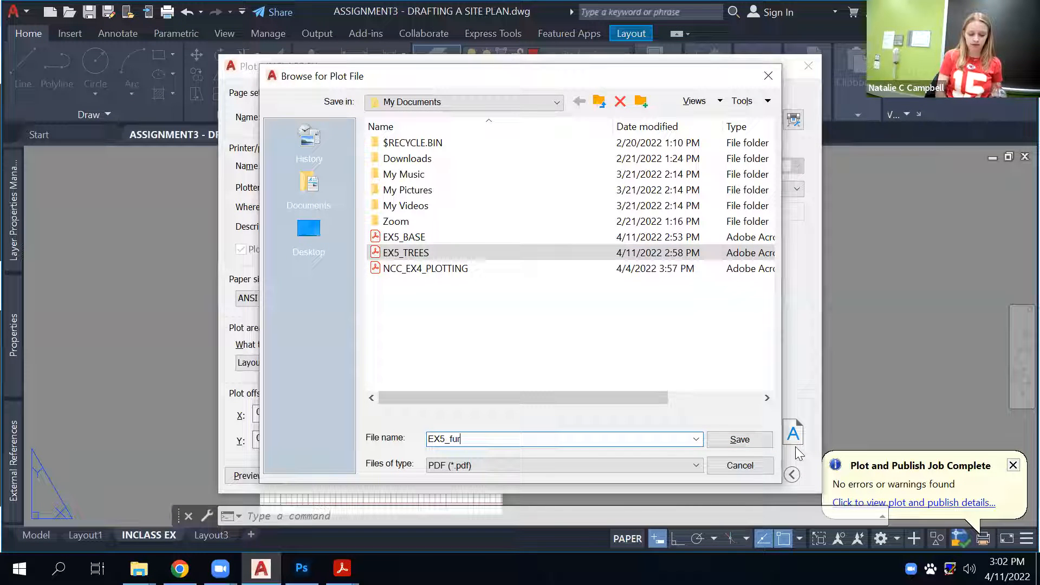
{"action": "type", "text": "nishing"}
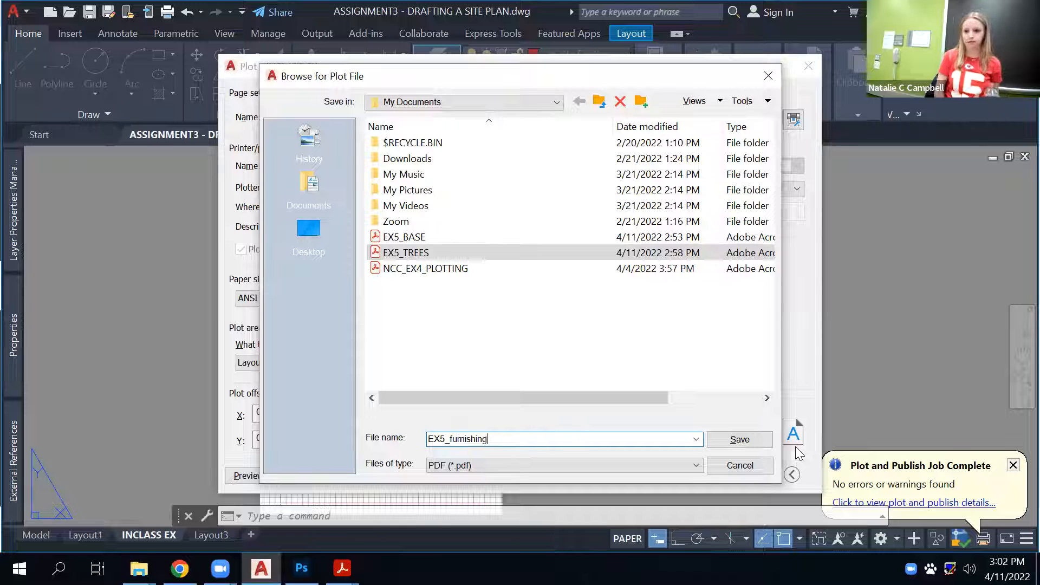
{"action": "key", "text": "BackSpace"}
{"action": "key", "text": "BackSpace"}
{"action": "key", "text": "BackSpace"}
{"action": "key", "text": "BackSpace"}
{"action": "key", "text": "BackSpace"}
{"action": "key", "text": "BackSpace"}
{"action": "key", "text": "BackSpace"}
{"action": "key", "text": "BackSpace"}
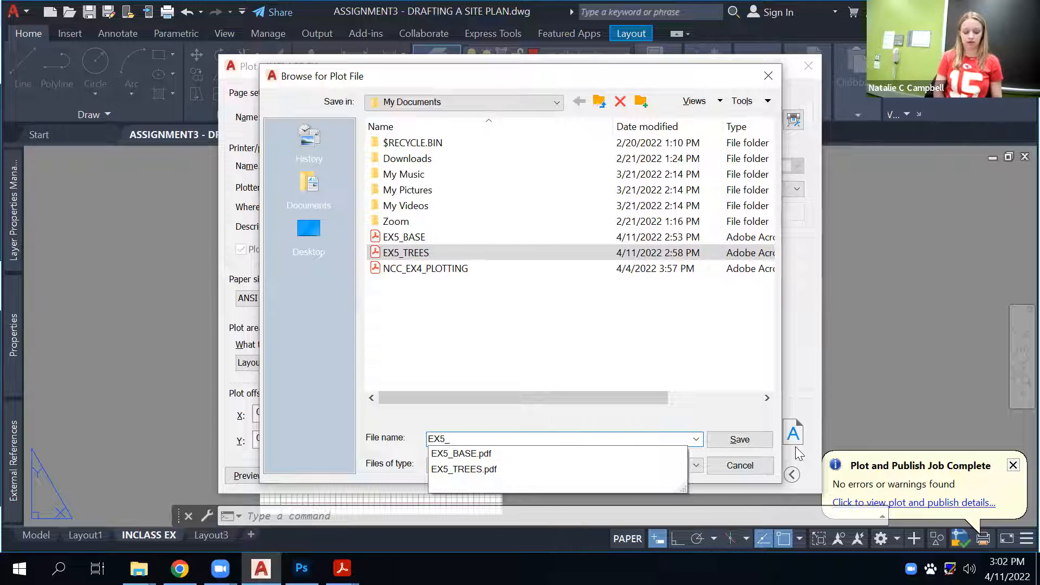
{"action": "type", "text": "FURNISHING"}
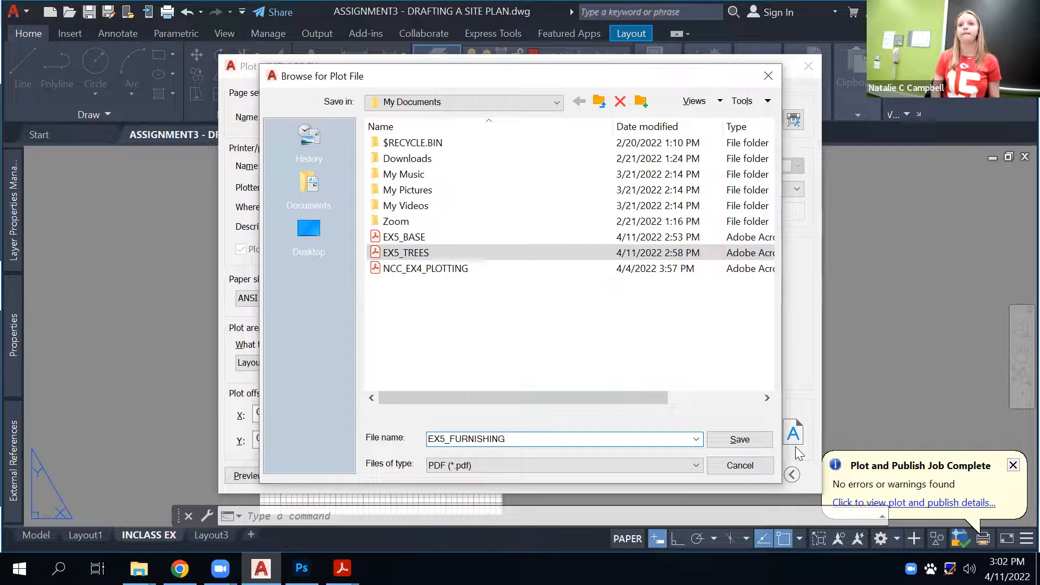
{"action": "key", "text": "Return"}
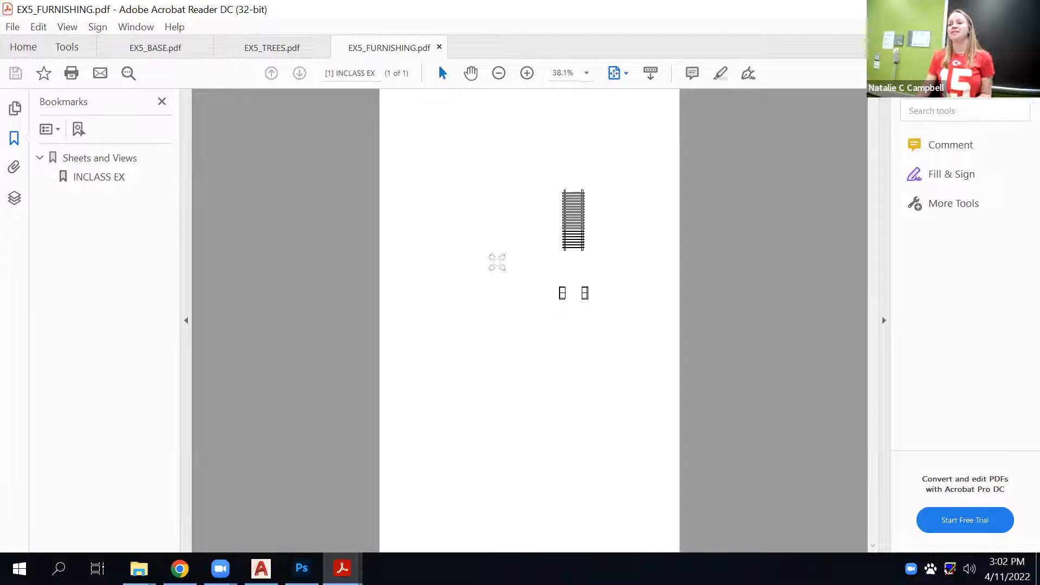
Switch back to AutoCAD, return to model space and restore the layers hidden by the furnishing isolation.
{"action": "left_click", "coordinate": [947, 9]}
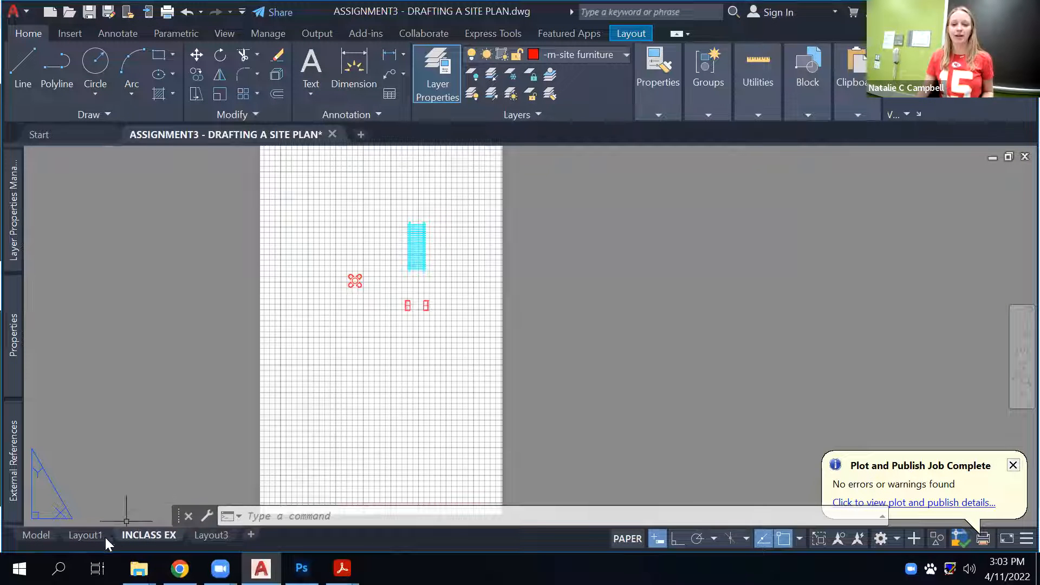
{"action": "left_click", "coordinate": [33, 535]}
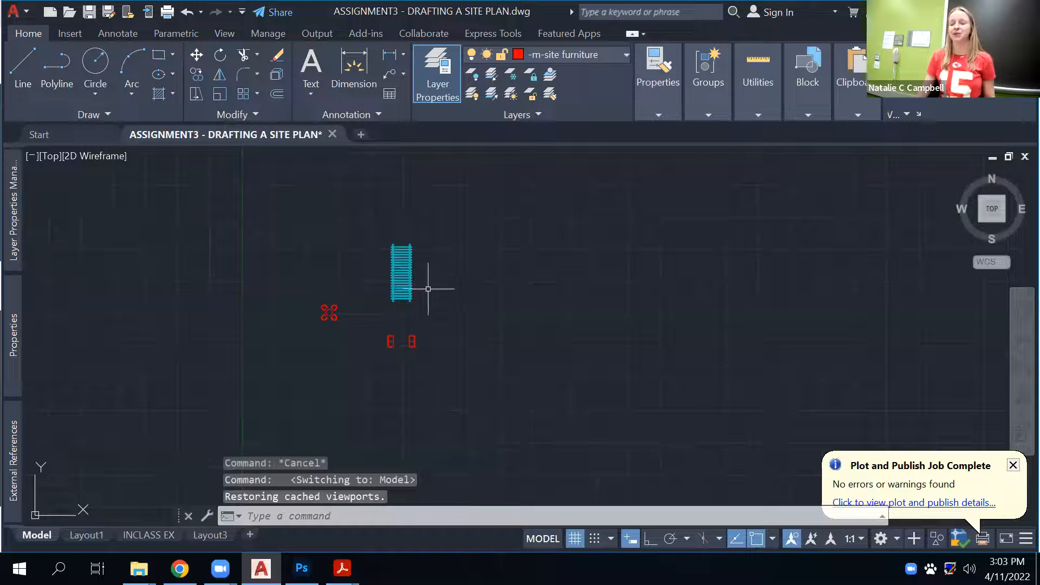
{"action": "left_click", "coordinate": [491, 95]}
Isolate the layers of the table-and-chairs set, the slatted garden structure and the round fountain above it.
{"action": "left_click", "coordinate": [492, 74]}
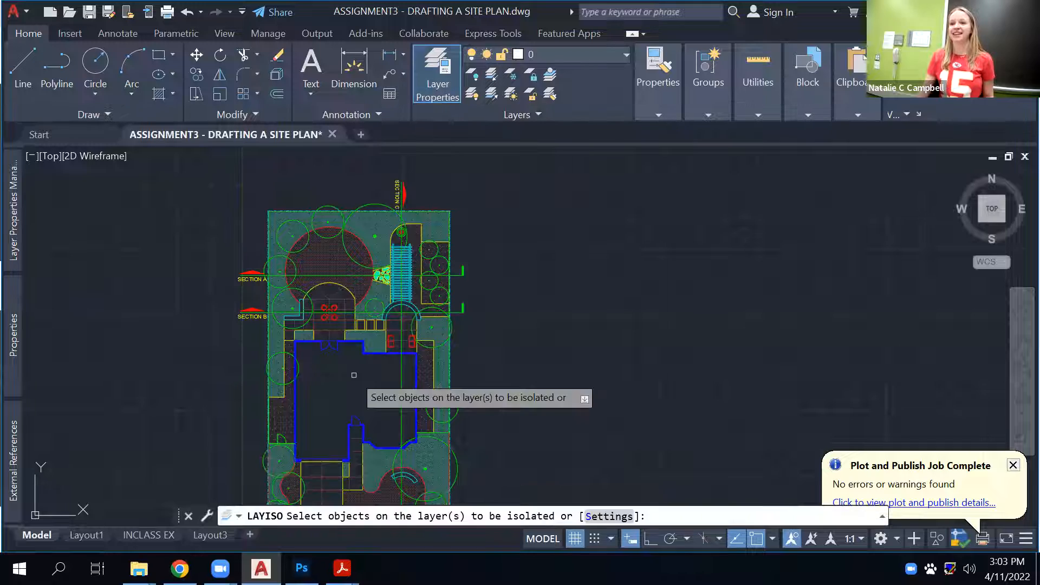
{"action": "scroll", "coordinate": [334, 321], "scroll_direction": "up", "scroll_amount": 4}
{"action": "left_click", "coordinate": [333, 320]}
{"action": "middle_click_drag", "start_coordinate": [480, 342], "coordinate": [444, 430]}
{"action": "left_click", "coordinate": [483, 230]}
{"action": "scroll", "coordinate": [449, 304], "scroll_direction": "up", "scroll_amount": 6}
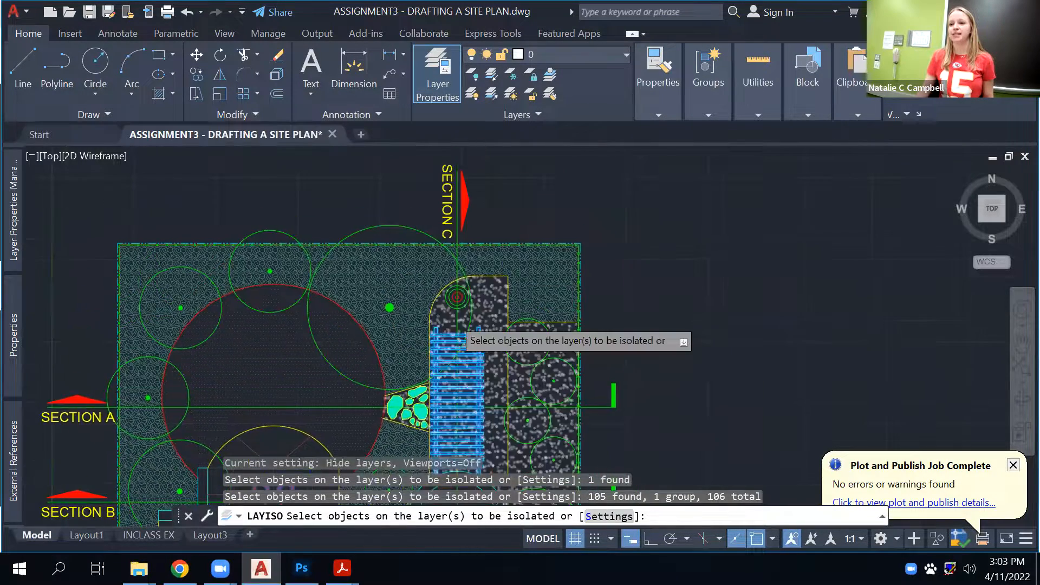
{"action": "left_click", "coordinate": [452, 387]}
{"action": "scroll", "coordinate": [536, 379], "scroll_direction": "down", "scroll_amount": 6}
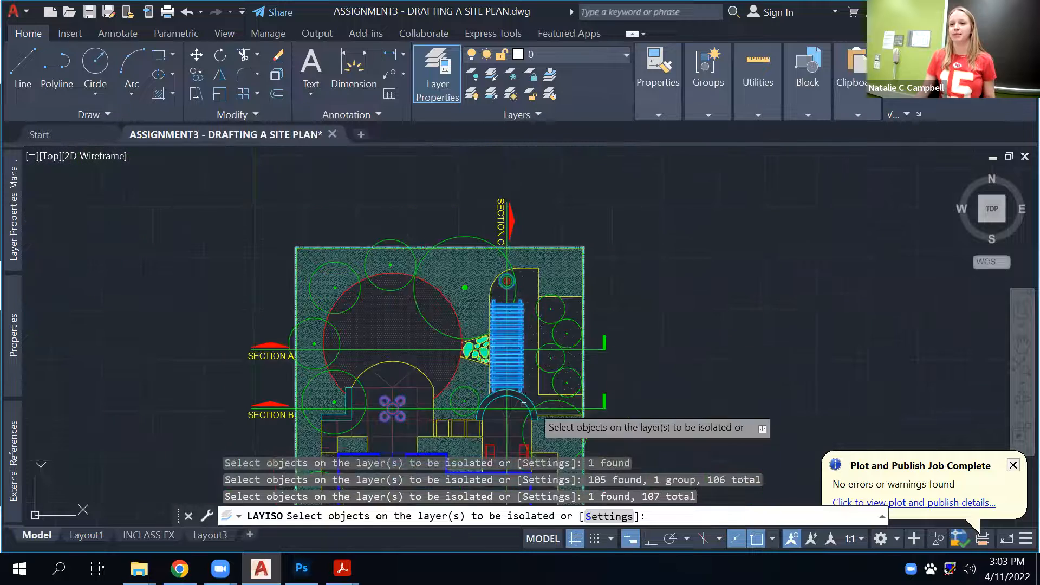
{"action": "scroll", "coordinate": [533, 360], "scroll_direction": "down", "scroll_amount": 2}
{"action": "middle_click_drag", "start_coordinate": [534, 360], "coordinate": [475, 296]}
{"action": "key", "text": "Return"}
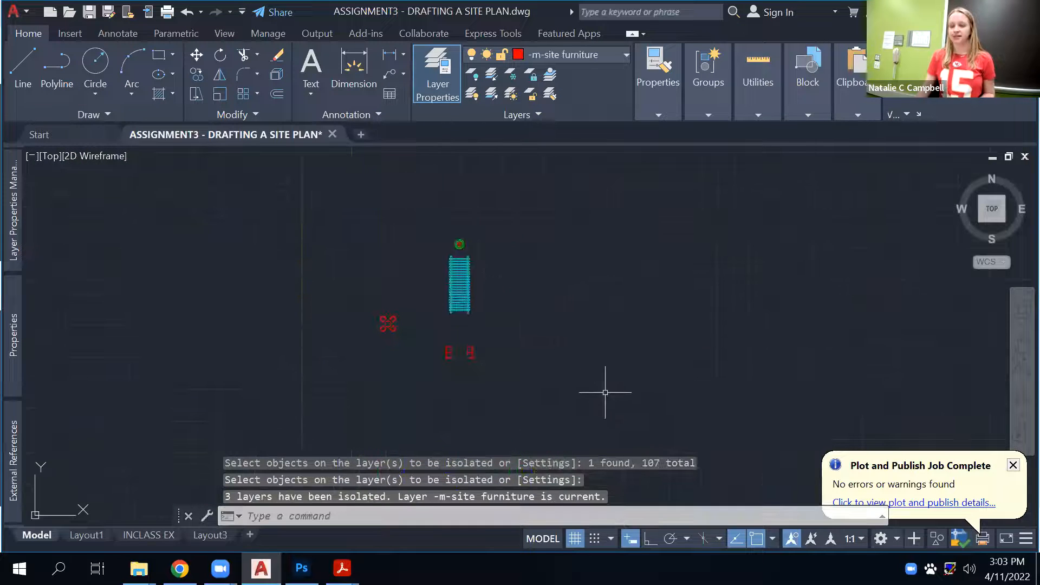
Check the isolated objects in the INCLASS EX layout, and restore the hidden layers in model space.
{"action": "mouse_move", "coordinate": [155, 534]}
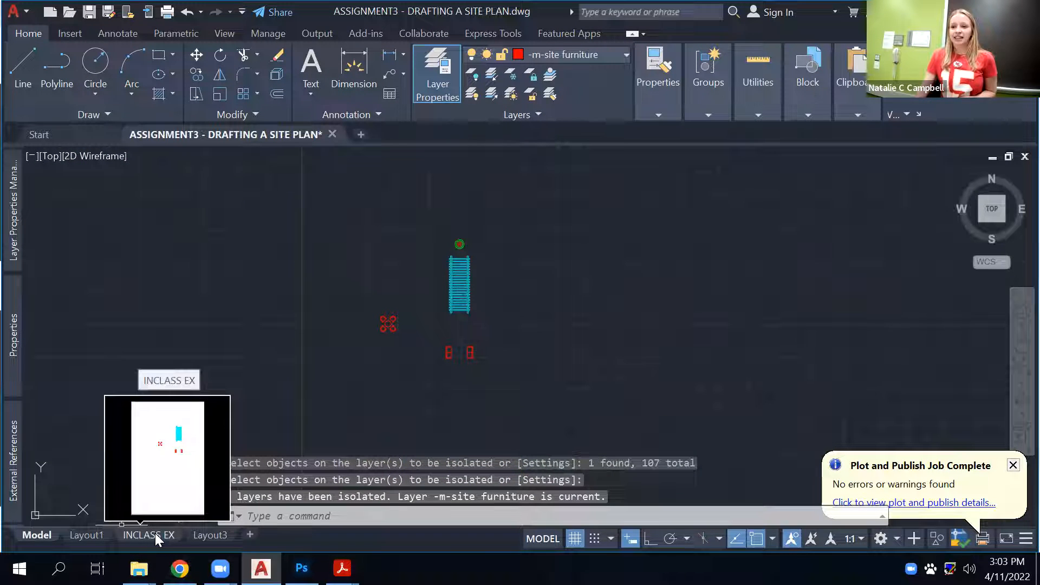
{"action": "left_click", "coordinate": [155, 533]}
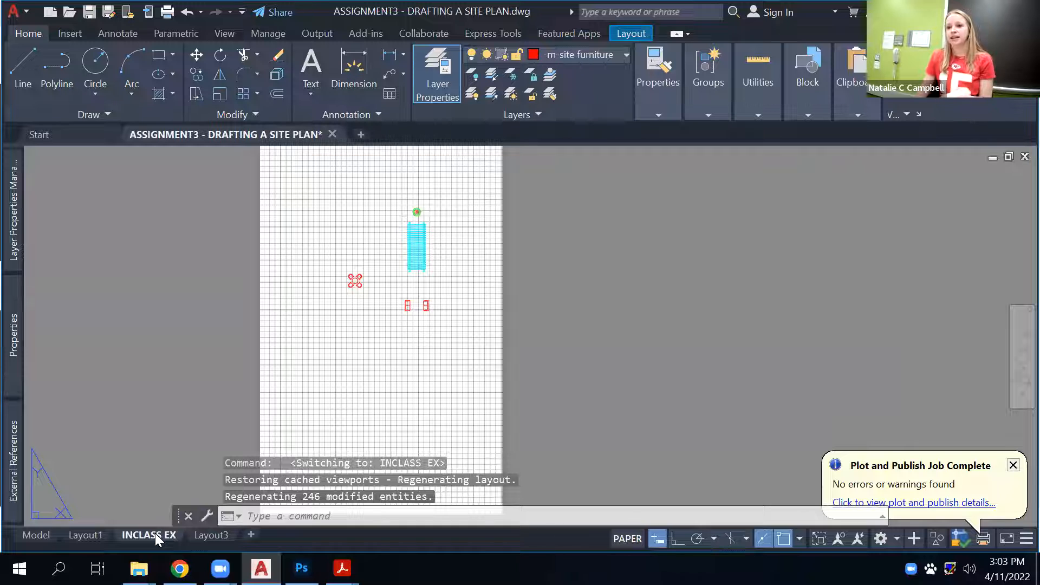
{"action": "middle_click_drag", "start_coordinate": [557, 309], "coordinate": [611, 319]}
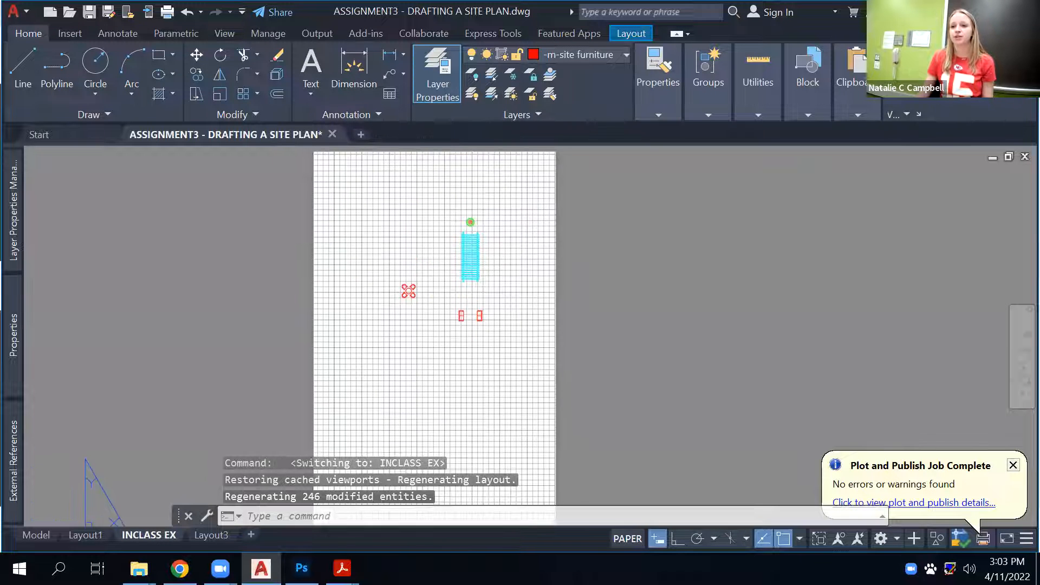
{"action": "key", "text": "Return"}
{"action": "key", "text": "Escape"}
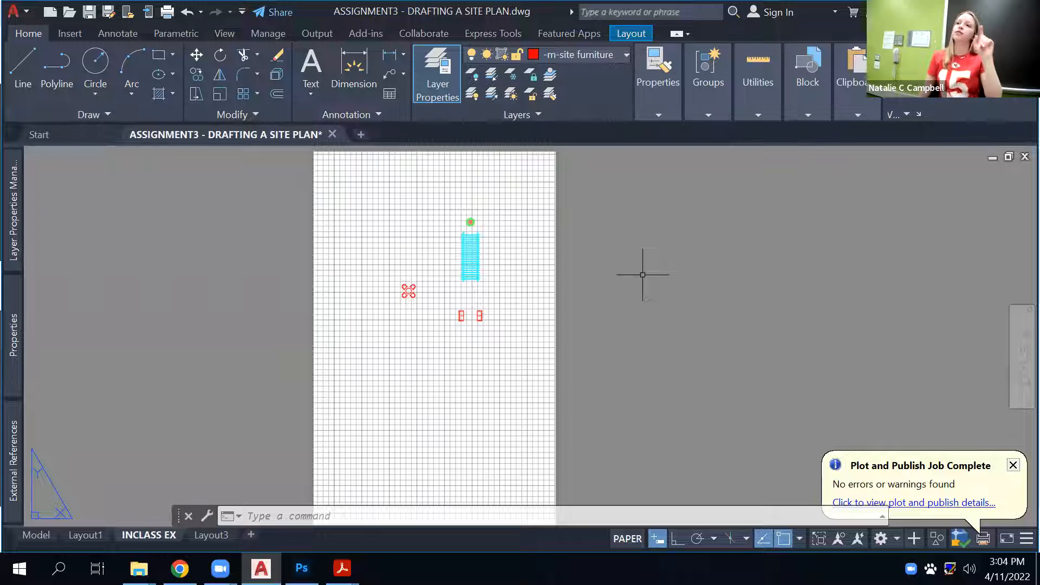
{"action": "left_click", "coordinate": [36, 535]}
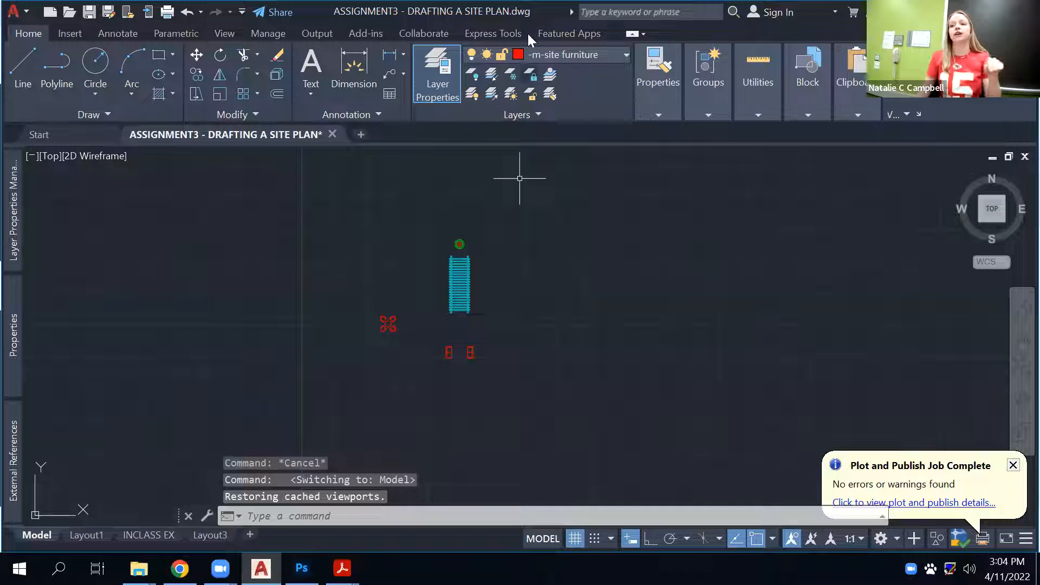
{"action": "left_click", "coordinate": [492, 95]}
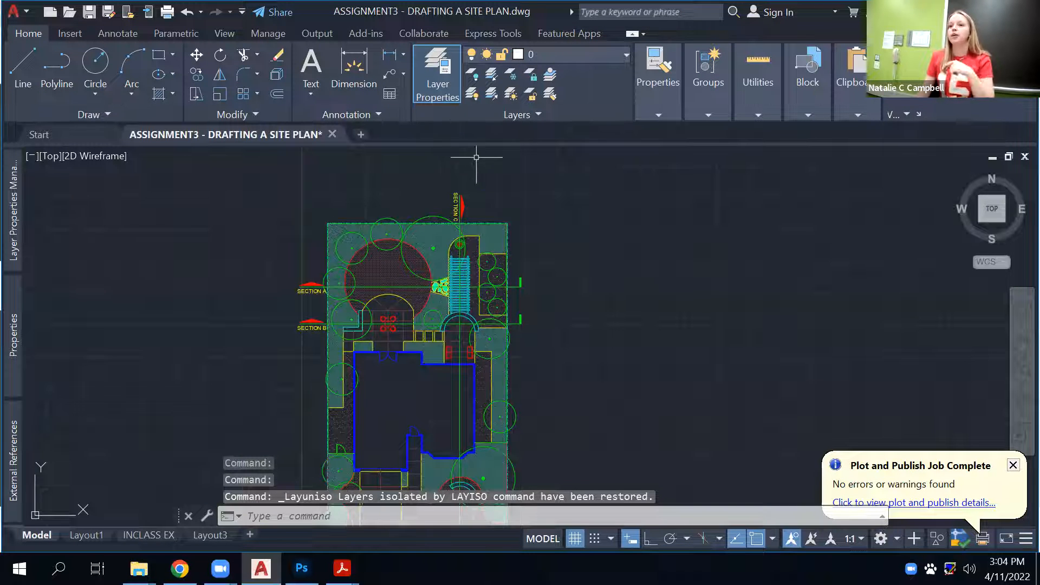
Freeze the layers of the section labels, the trees, the round patio's hatch and the slatted garden structure.
{"action": "left_click", "coordinate": [511, 75]}
{"action": "left_click", "coordinate": [308, 282]}
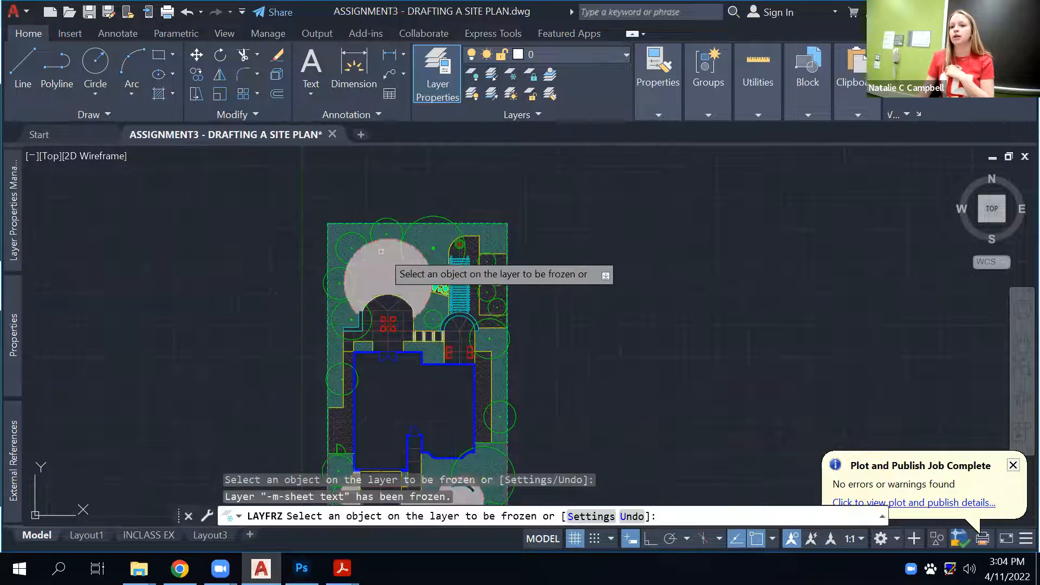
{"action": "left_click", "coordinate": [386, 218]}
{"action": "left_click", "coordinate": [400, 260]}
{"action": "left_click", "coordinate": [456, 284]}
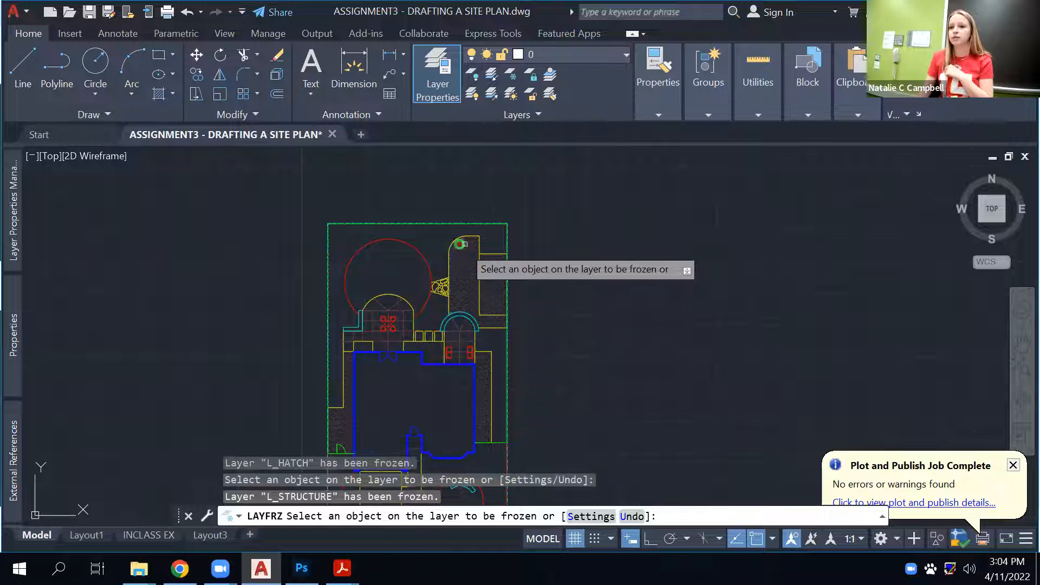
Freeze the fountain, site furniture and paving control joint layers, and end the layer freeze command.
{"action": "left_click", "coordinate": [460, 244]}
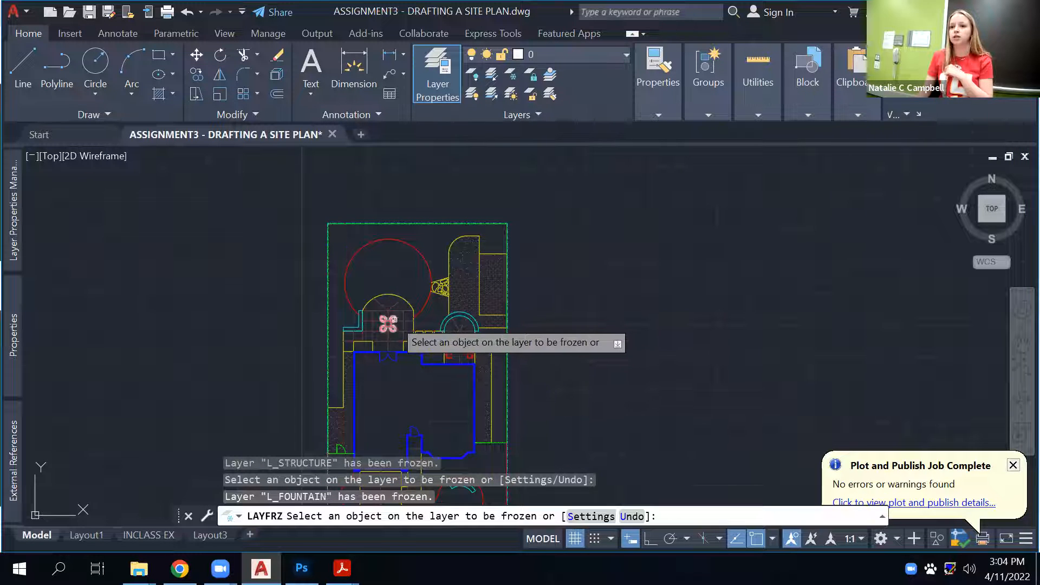
{"action": "left_click", "coordinate": [391, 321]}
{"action": "middle_click_drag", "start_coordinate": [473, 374], "coordinate": [438, 291]}
{"action": "left_click", "coordinate": [447, 327]}
{"action": "scroll", "coordinate": [629, 363], "scroll_direction": "down", "scroll_amount": 2}
{"action": "middle_click_drag", "start_coordinate": [595, 374], "coordinate": [523, 372]}
{"action": "scroll", "coordinate": [504, 332], "scroll_direction": "up", "scroll_amount": 2}
{"action": "scroll", "coordinate": [504, 331], "scroll_direction": "down", "scroll_amount": 2}
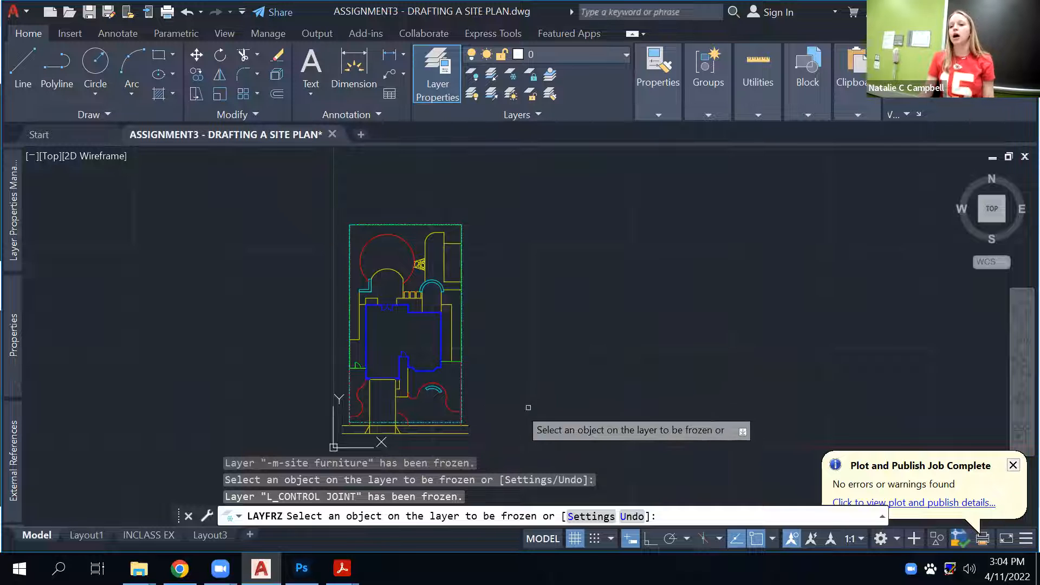
{"action": "key", "text": "Escape"}
Select the curved bench-like shape in the front yard to check its layer, and clear the selection.
{"action": "scroll", "coordinate": [407, 410], "scroll_direction": "up", "scroll_amount": 2}
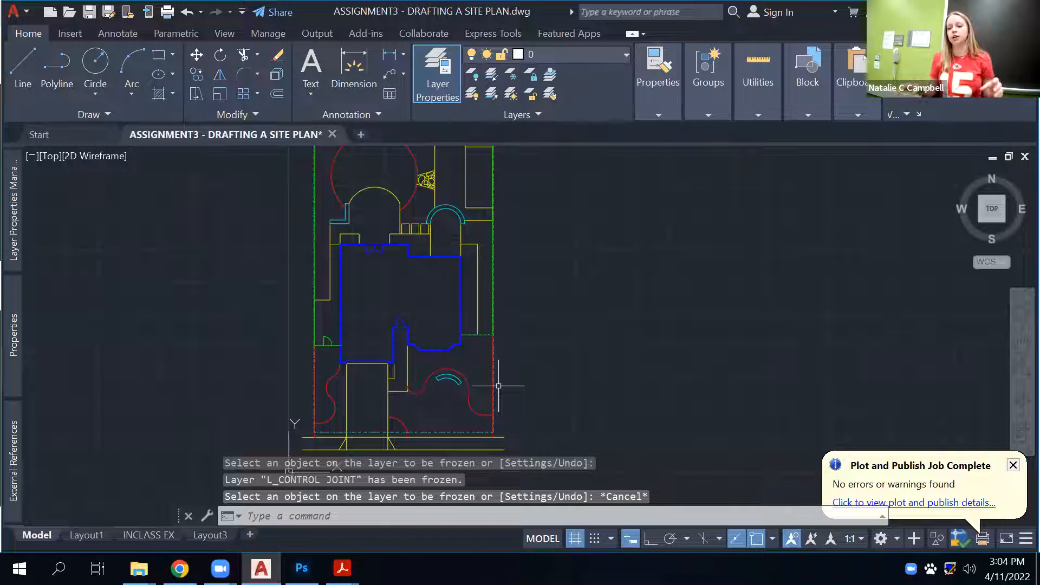
{"action": "scroll", "coordinate": [452, 393], "scroll_direction": "up", "scroll_amount": 4}
{"action": "left_click", "coordinate": [439, 395]}
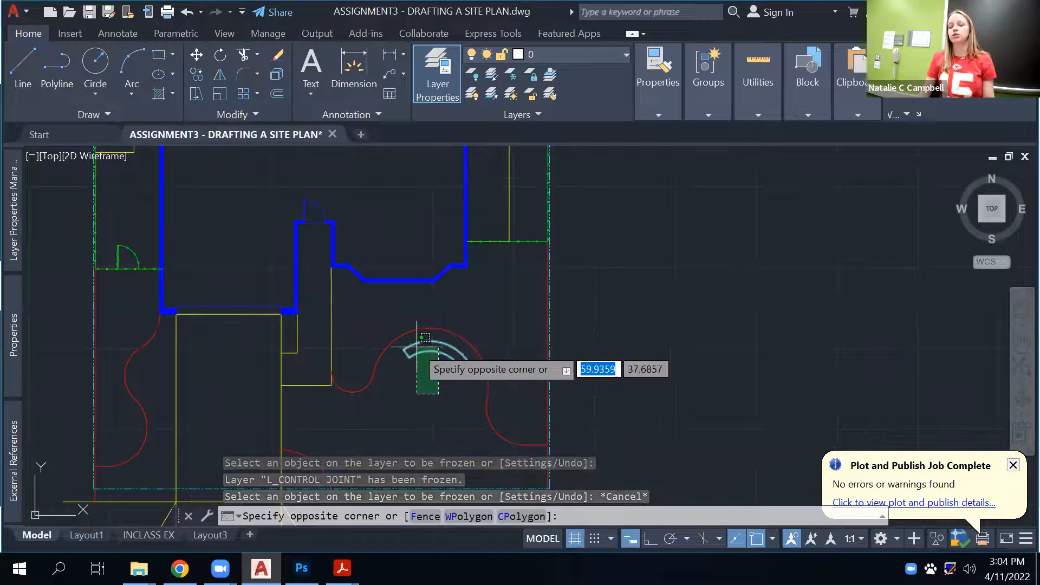
{"action": "left_click", "coordinate": [426, 339]}
{"action": "middle_click_drag", "start_coordinate": [423, 384], "coordinate": [416, 402]}
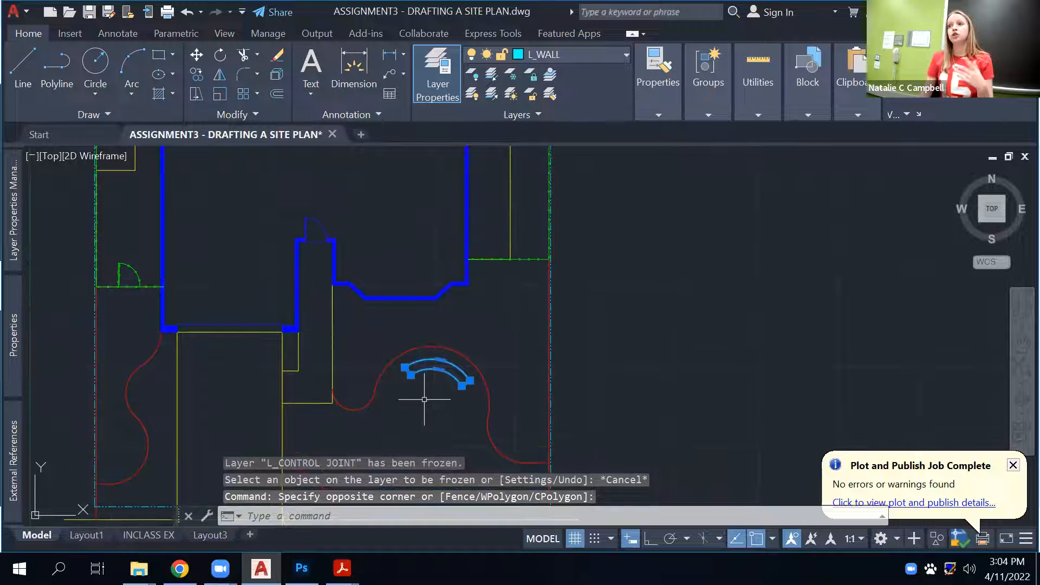
{"action": "scroll", "coordinate": [414, 460], "scroll_direction": "down", "scroll_amount": 5}
{"action": "scroll", "coordinate": [414, 283], "scroll_direction": "up", "scroll_amount": 5}
{"action": "key", "text": "Escape"}
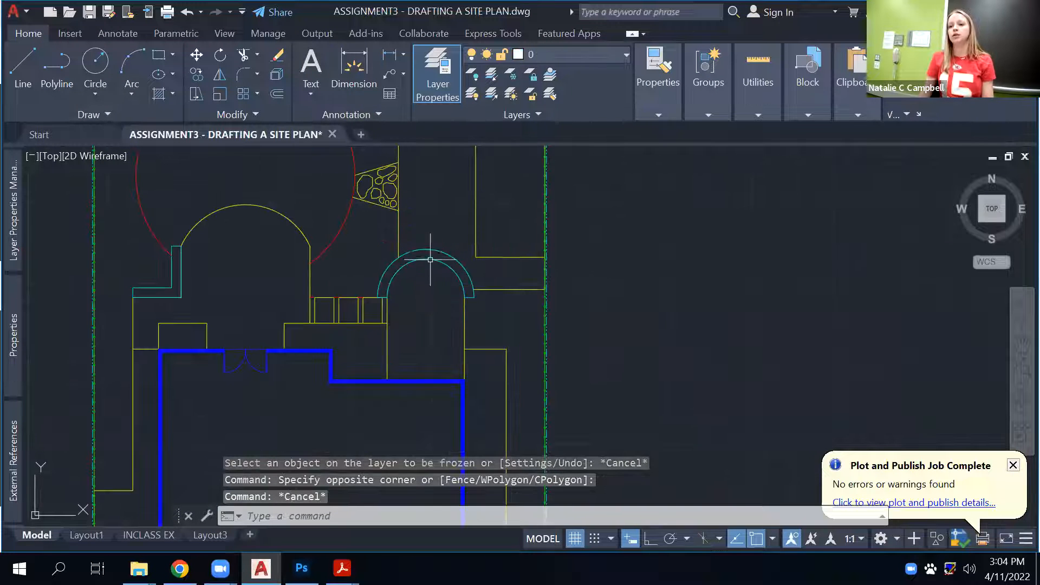
Erase the arched wall behind the house, and undo the erase.
{"action": "left_click", "coordinate": [426, 255]}
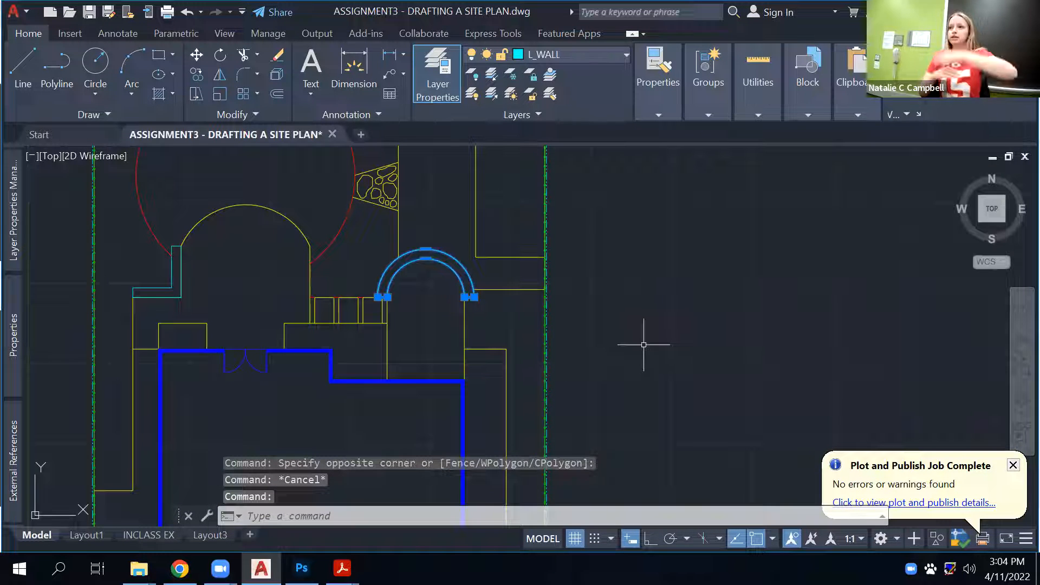
{"action": "key", "text": "Delete"}
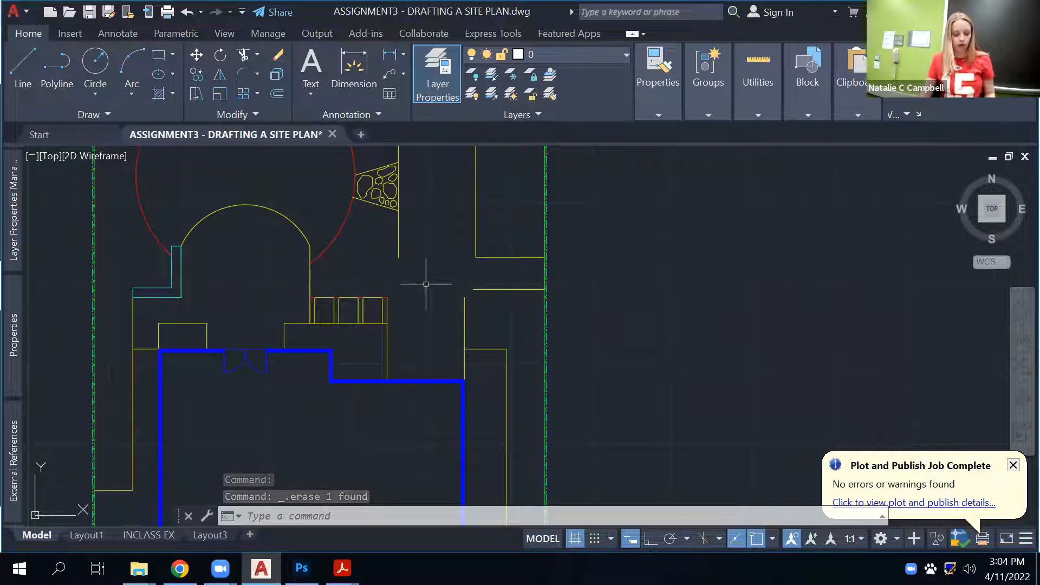
{"action": "key", "text": "ctrl+z"}
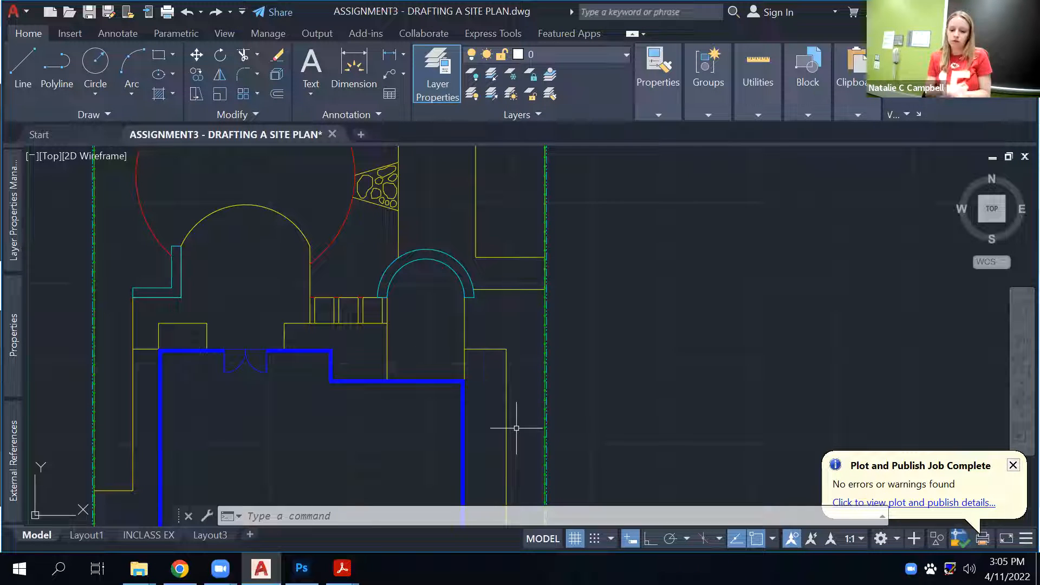
Select the short paving line below the arched wall and view its draw order options without applying one.
{"action": "left_click", "coordinate": [632, 353]}
{"action": "left_click", "coordinate": [615, 425]}
{"action": "scroll", "coordinate": [609, 356], "scroll_direction": "down", "scroll_amount": 5}
{"action": "middle_click_drag", "start_coordinate": [611, 373], "coordinate": [559, 331]}
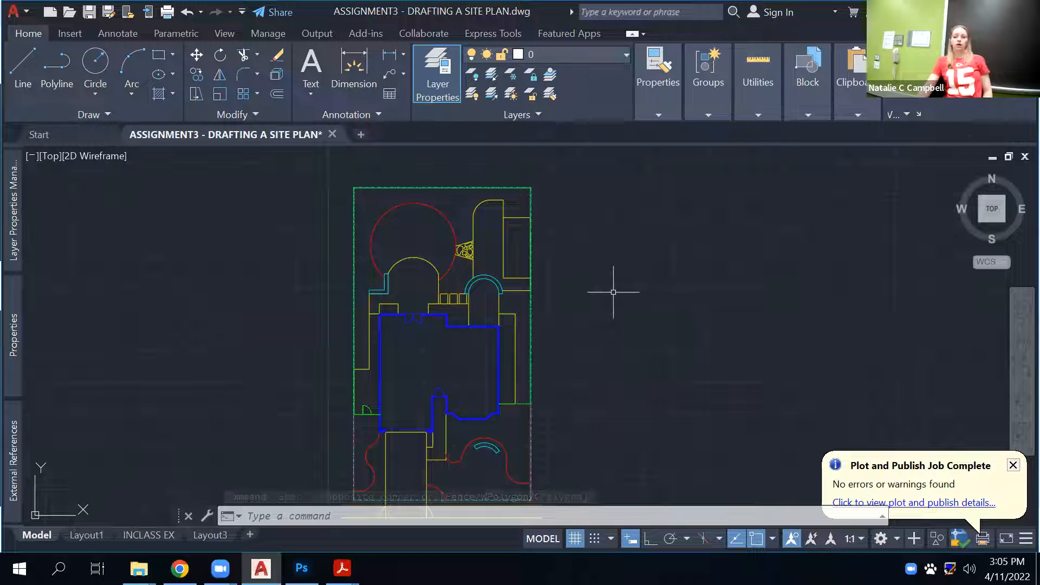
{"action": "left_click", "coordinate": [469, 315]}
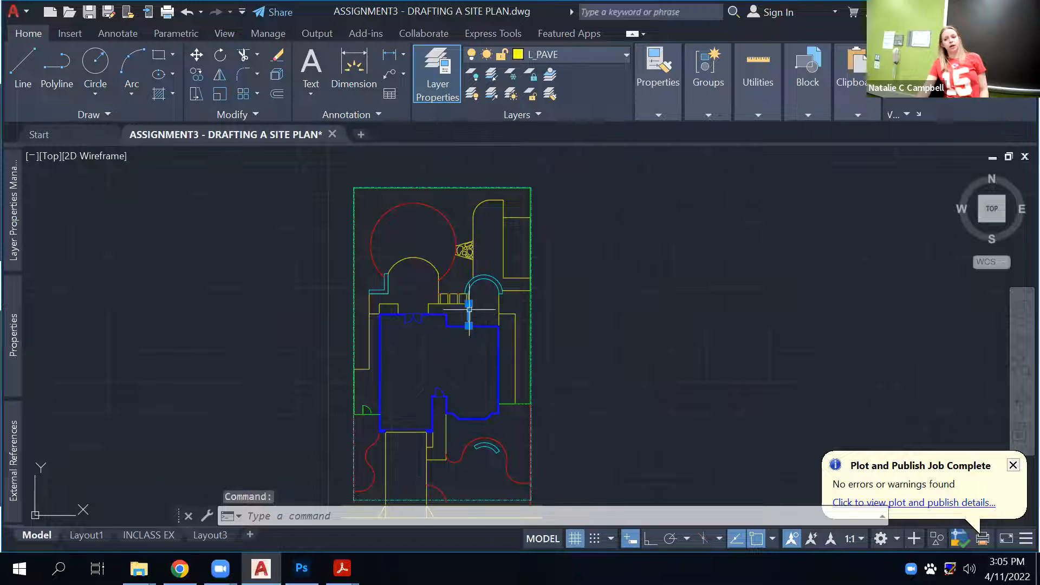
{"action": "right_click", "coordinate": [627, 511]}
{"action": "mouse_move", "coordinate": [610, 363]}
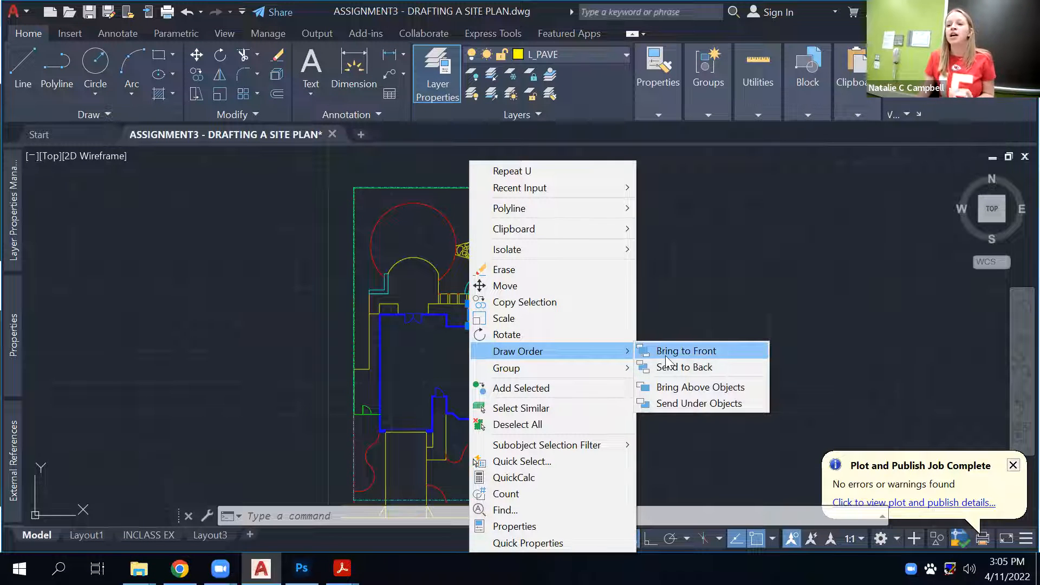
{"action": "left_click", "coordinate": [420, 244]}
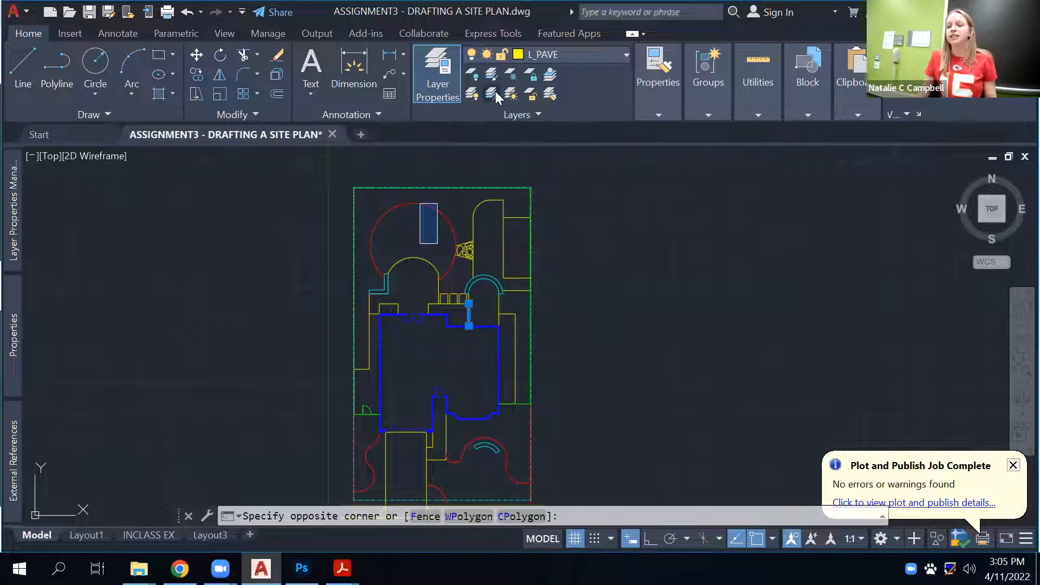
Clear the selection and thaw all frozen layers of the site plan.
{"action": "left_click", "coordinate": [492, 93]}
{"action": "key", "text": "Escape"}
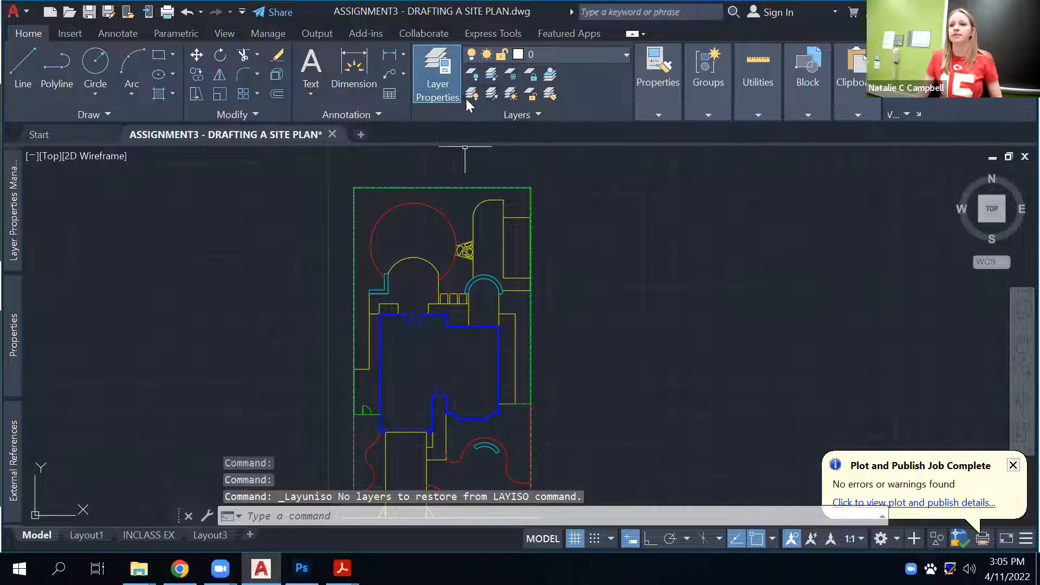
{"action": "left_click", "coordinate": [470, 97]}
{"action": "left_click", "coordinate": [512, 94]}
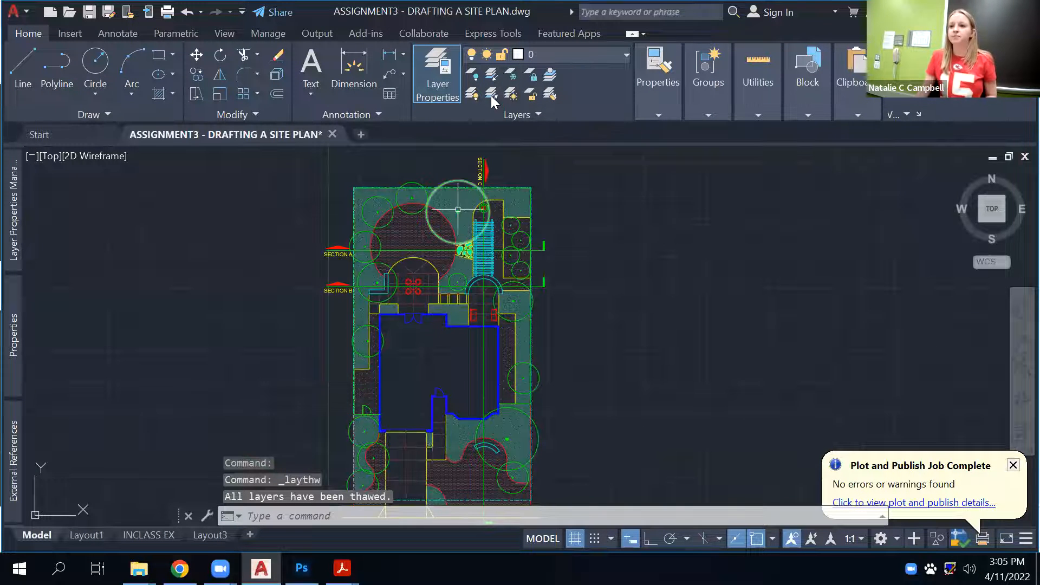
Select the planting bed hatch to view its editing options, and clear the selection.
{"action": "scroll", "coordinate": [452, 271], "scroll_direction": "up", "scroll_amount": 3}
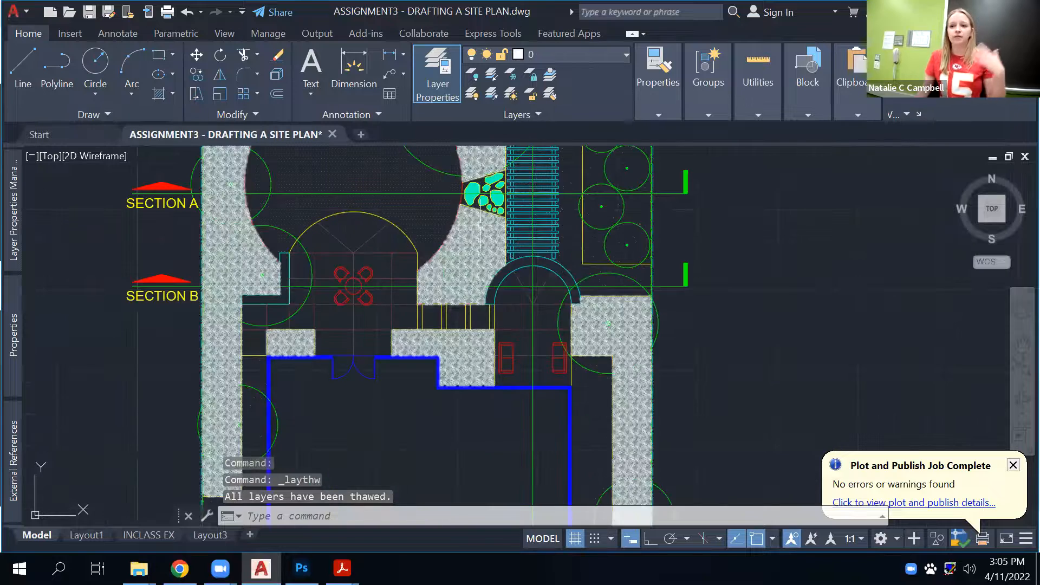
{"action": "left_click", "coordinate": [476, 223]}
{"action": "right_click", "coordinate": [480, 224]}
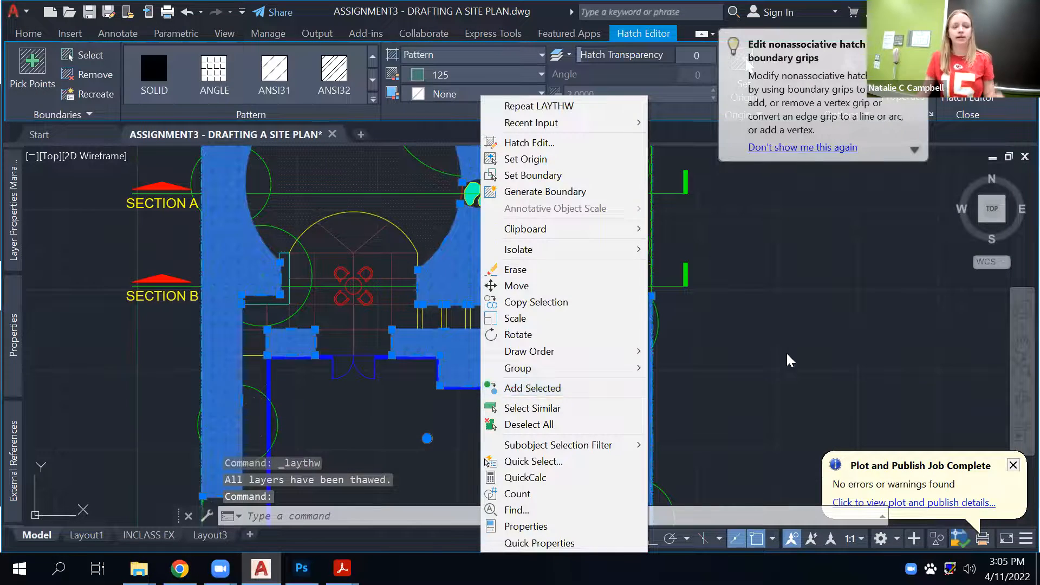
{"action": "left_click", "coordinate": [788, 361]}
{"action": "key", "text": "Escape"}
{"action": "key", "text": "Escape"}
{"action": "key", "text": "Escape"}
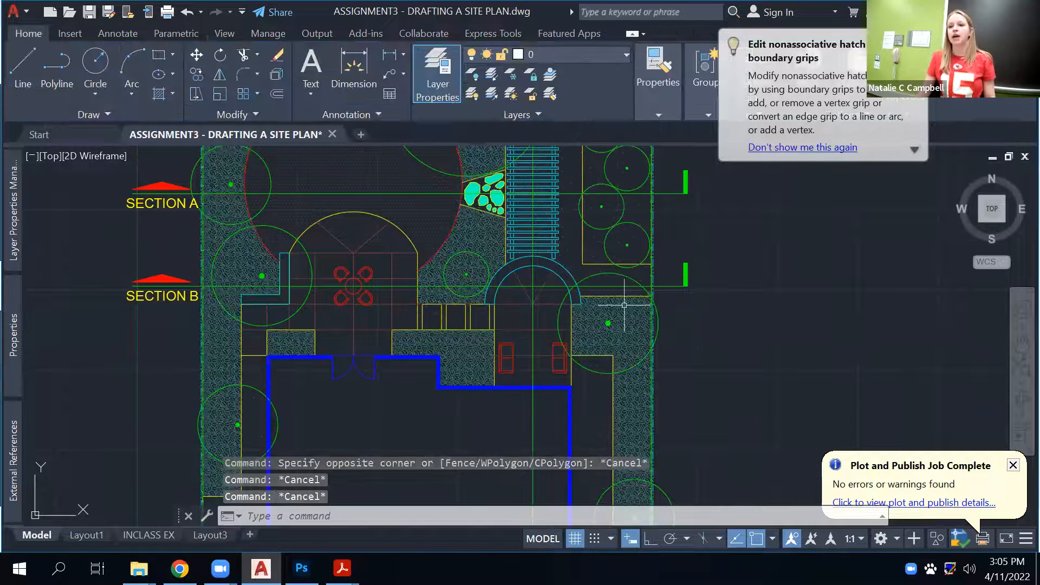
View the full set of draw order commands for objects, annotations and hatches, and close it without choosing one.
{"action": "left_click", "coordinate": [241, 115]}
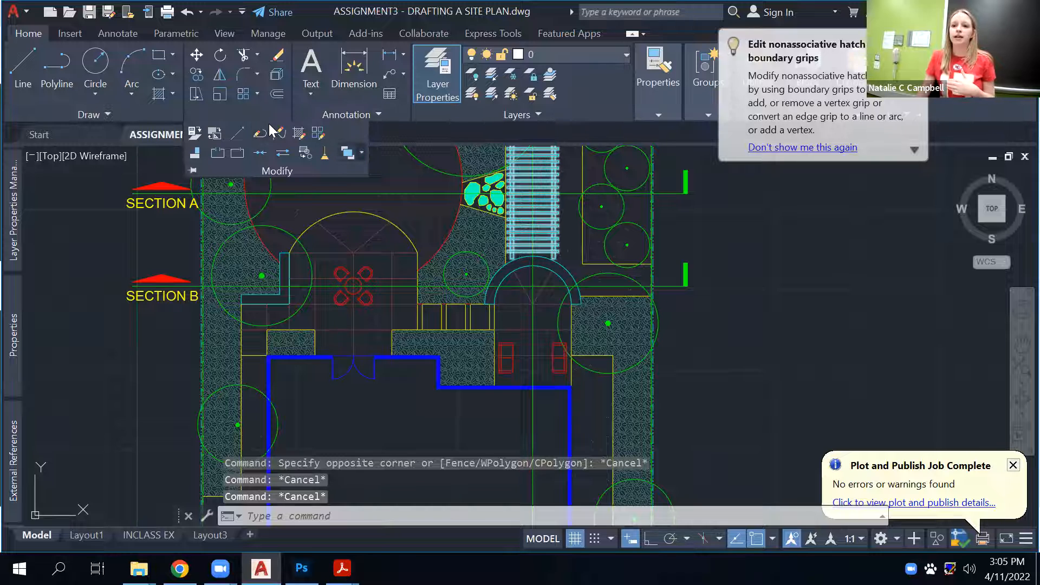
{"action": "left_click", "coordinate": [361, 152]}
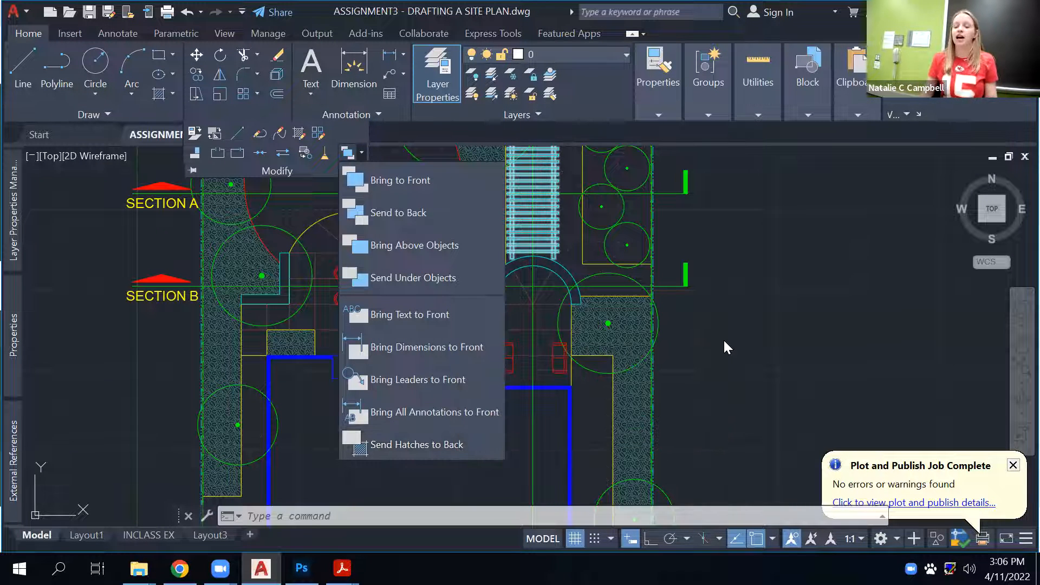
{"action": "left_click", "coordinate": [666, 352]}
Start the Break command with the rear garden in view.
{"action": "scroll", "coordinate": [667, 353], "scroll_direction": "down", "scroll_amount": 2}
{"action": "mouse_move", "coordinate": [667, 353]}
{"action": "middle_mouse_down"}
{"action": "mouse_move", "coordinate": [660, 371]}
{"action": "mouse_move", "coordinate": [523, 397]}
{"action": "middle_mouse_up"}
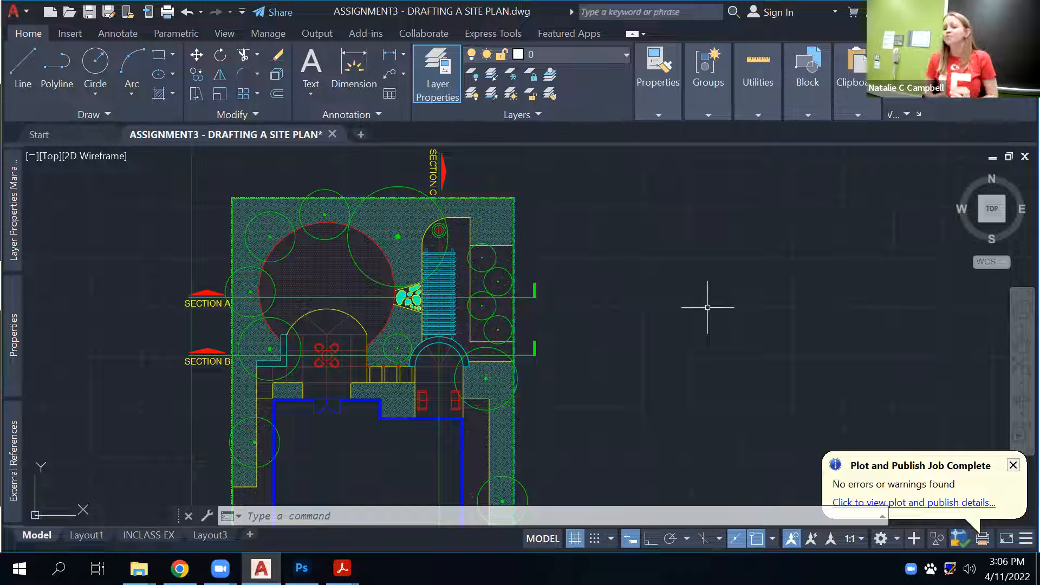
{"action": "type", "text": "BR"}
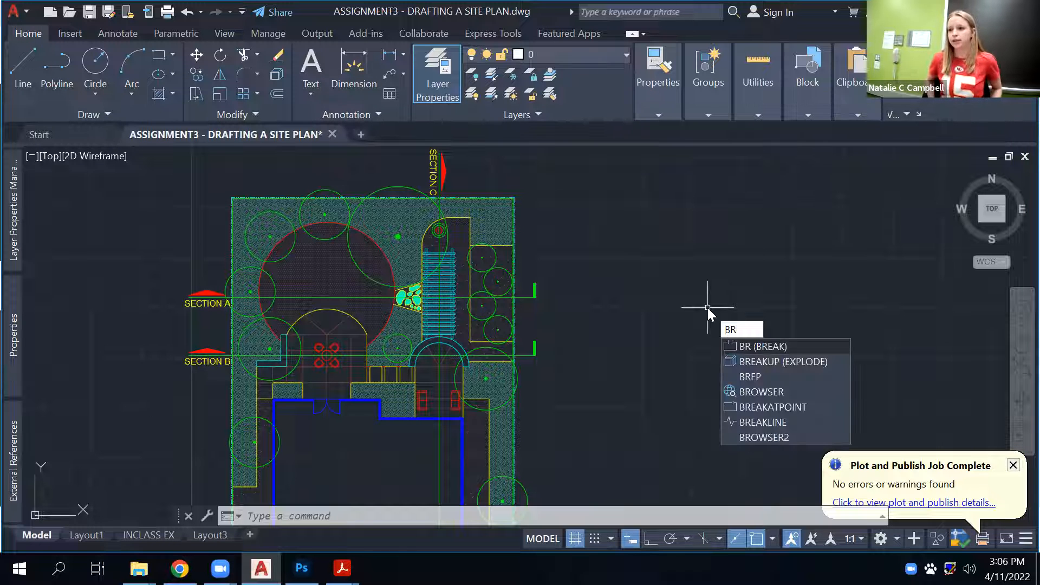
{"action": "key", "text": "Return"}
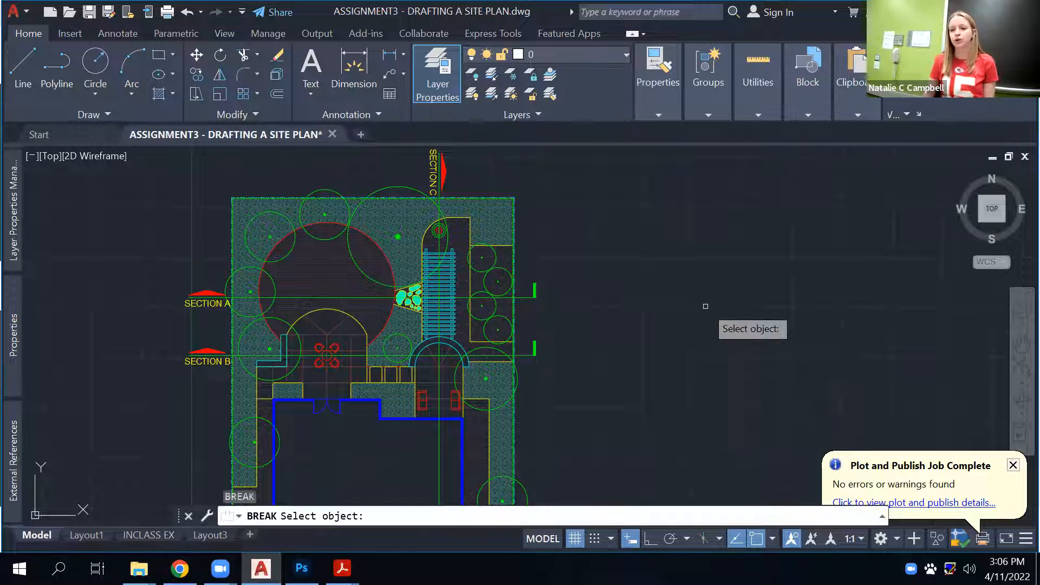
Draw a straight horizontal polyline across the top of the planting beds, from the patio paving's west edge to the arched walkway's east edge.
{"action": "scroll", "coordinate": [371, 338], "scroll_direction": "up", "scroll_amount": 5}
{"action": "key", "text": "Escape"}
{"action": "scroll", "coordinate": [228, 420], "scroll_direction": "down", "scroll_amount": 5}
{"action": "middle_click_drag", "start_coordinate": [228, 420], "coordinate": [229, 392]}
{"action": "scroll", "coordinate": [173, 406], "scroll_direction": "up", "scroll_amount": 3}
{"action": "type", "text": "pl"}
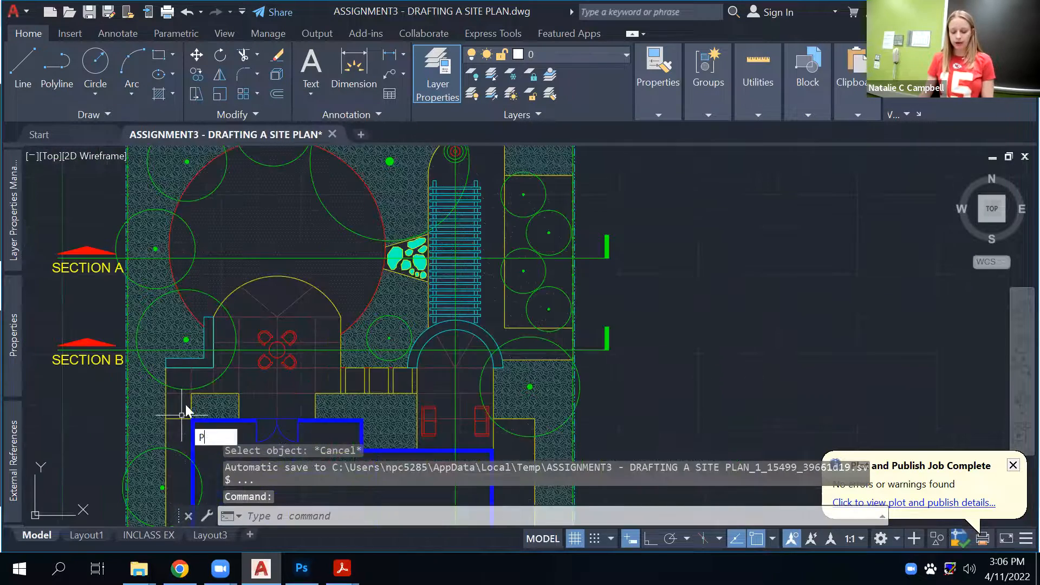
{"action": "key", "text": "Return"}
{"action": "left_click", "coordinate": [165, 392]}
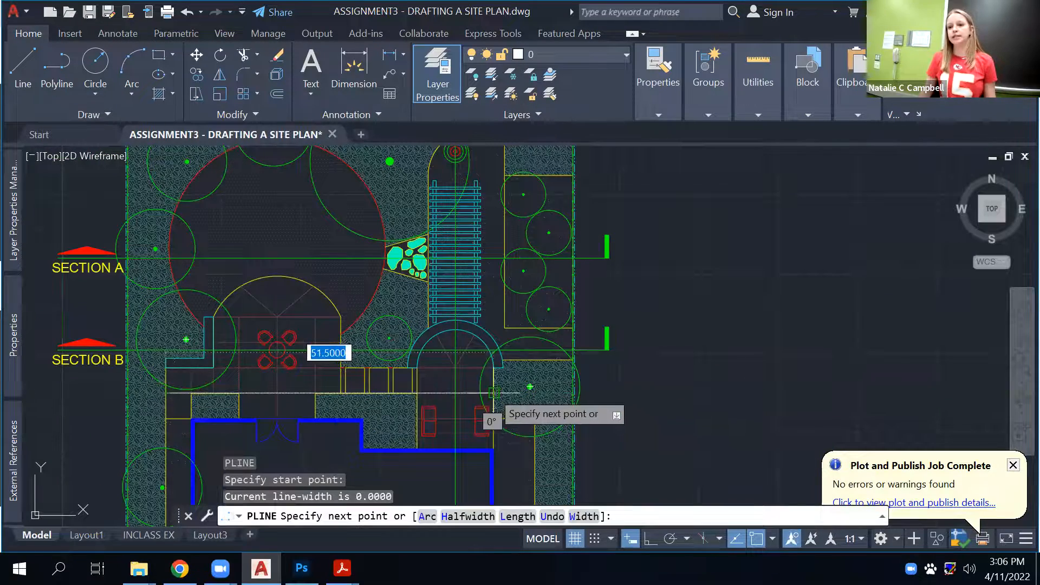
{"action": "left_click", "coordinate": [493, 393]}
{"action": "key", "text": "Escape"}
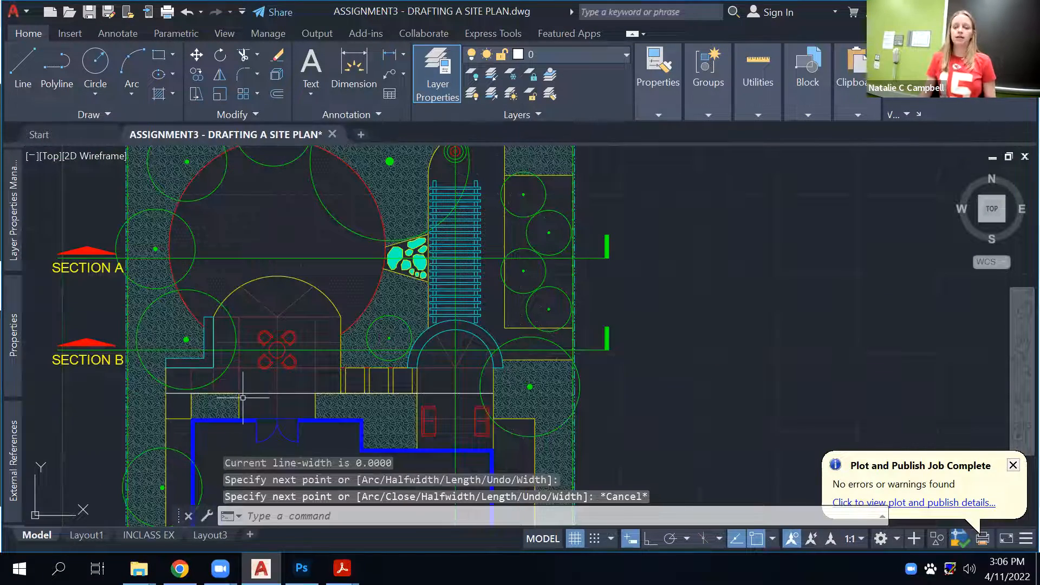
Break the new polyline beside the upper right corner of the small planting bed below the patio.
{"action": "scroll", "coordinate": [243, 398], "scroll_direction": "up", "scroll_amount": 4}
{"action": "type", "text": "br"}
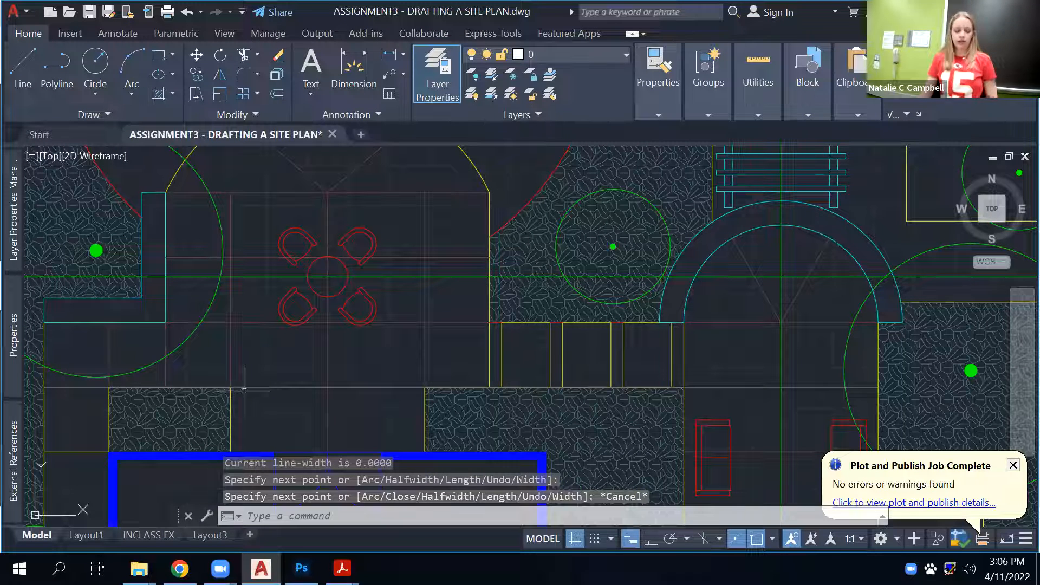
{"action": "key", "text": "Return"}
{"action": "left_click", "coordinate": [243, 386]}
{"action": "key", "text": "Escape"}
{"action": "key", "text": "Return"}
{"action": "left_click", "coordinate": [252, 387]}
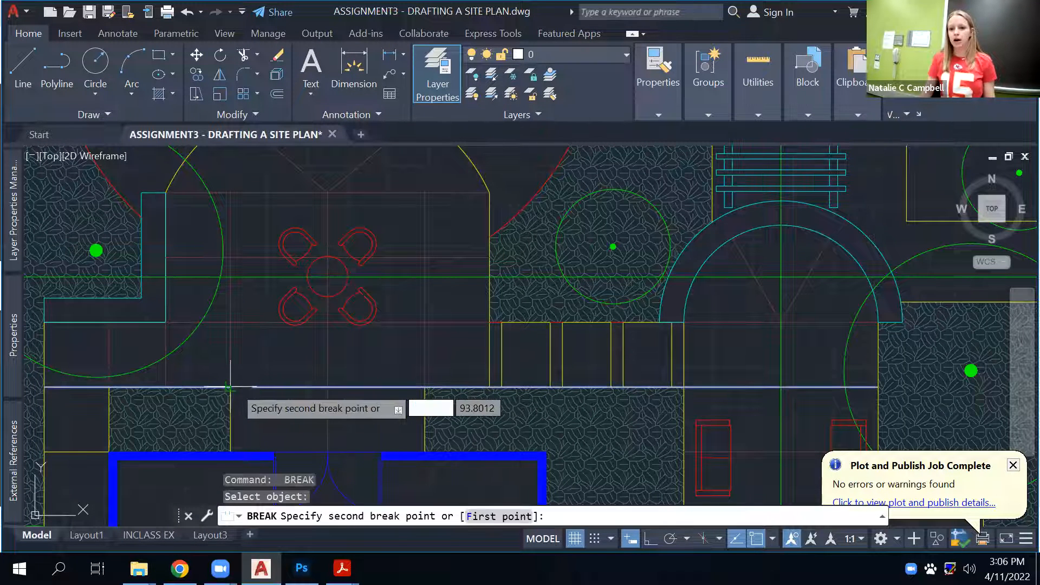
{"action": "left_click", "coordinate": [232, 387]}
Extend the broken polyline segment back to the small planting bed's upper right corner.
{"action": "scroll", "coordinate": [234, 389], "scroll_direction": "up", "scroll_amount": 5}
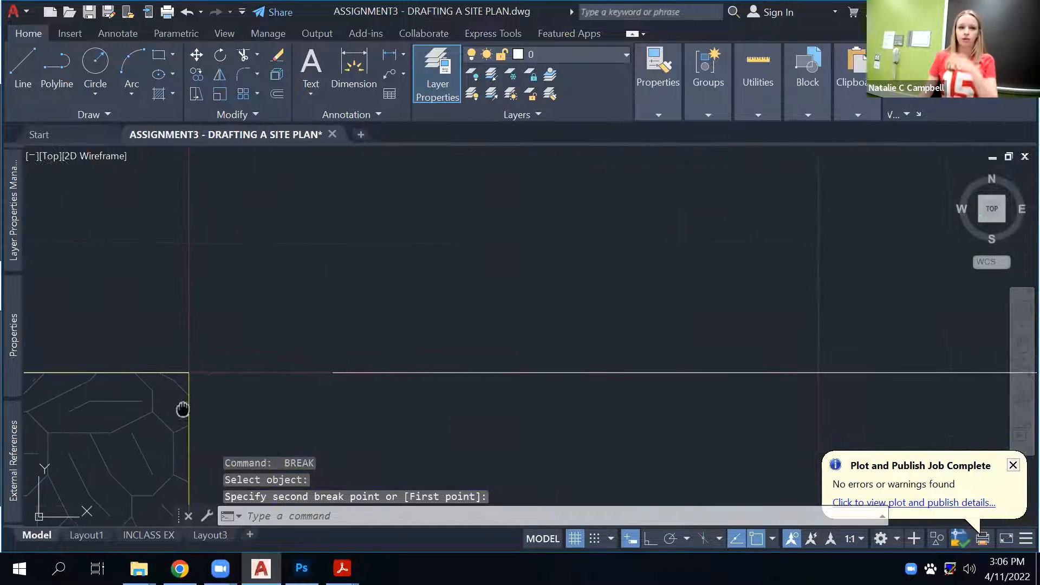
{"action": "left_click", "coordinate": [227, 311]}
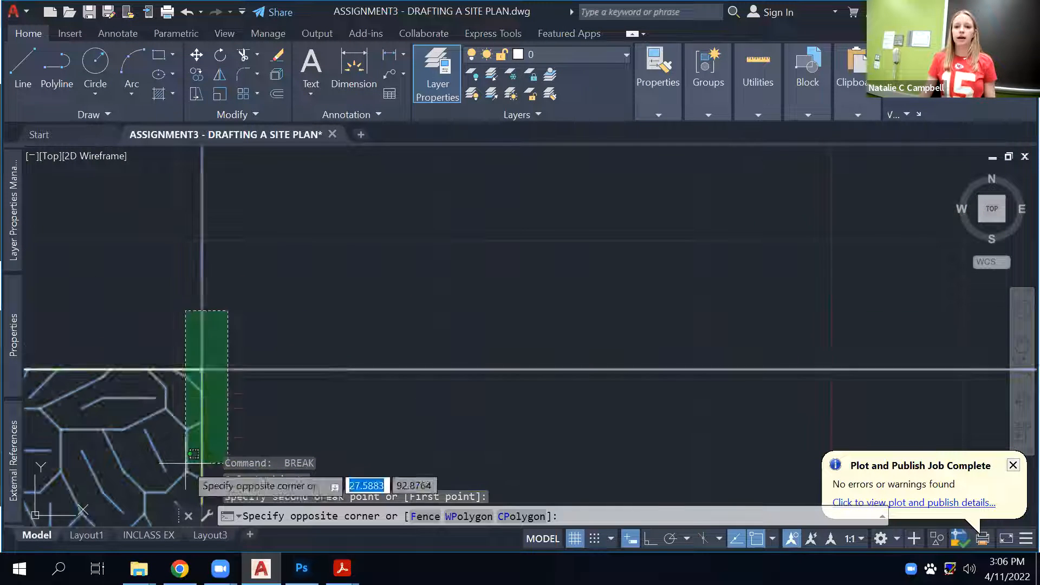
{"action": "left_click", "coordinate": [186, 465]}
{"action": "type", "text": "E"}
{"action": "key", "text": "Return"}
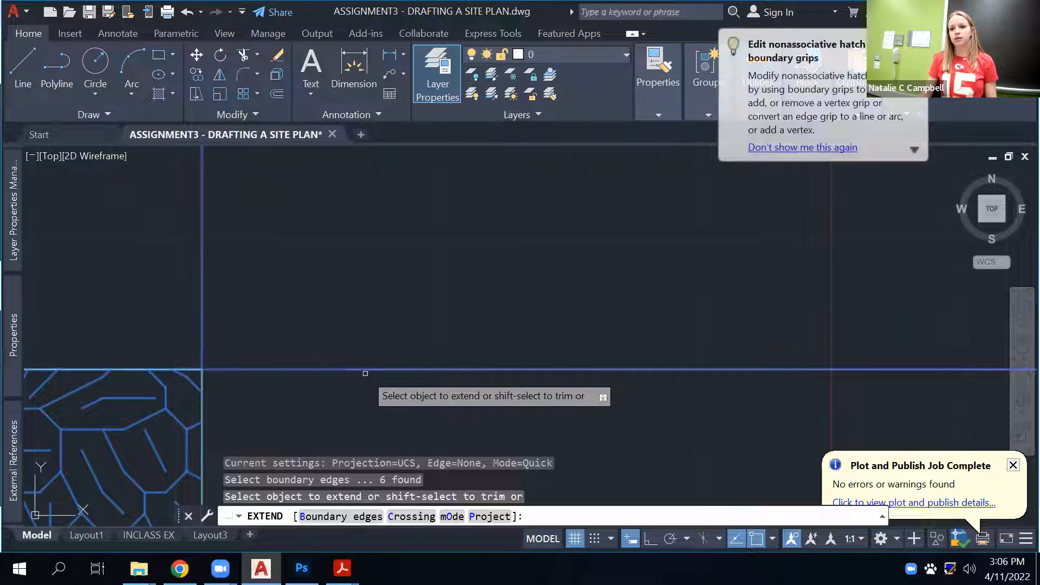
{"action": "key", "text": "Escape"}
Delete both horizontal polyline segments running across the top of the planting beds.
{"action": "scroll", "coordinate": [260, 423], "scroll_direction": "down", "scroll_amount": 5}
{"action": "scroll", "coordinate": [399, 420], "scroll_direction": "down", "scroll_amount": 2}
{"action": "left_click", "coordinate": [315, 413]}
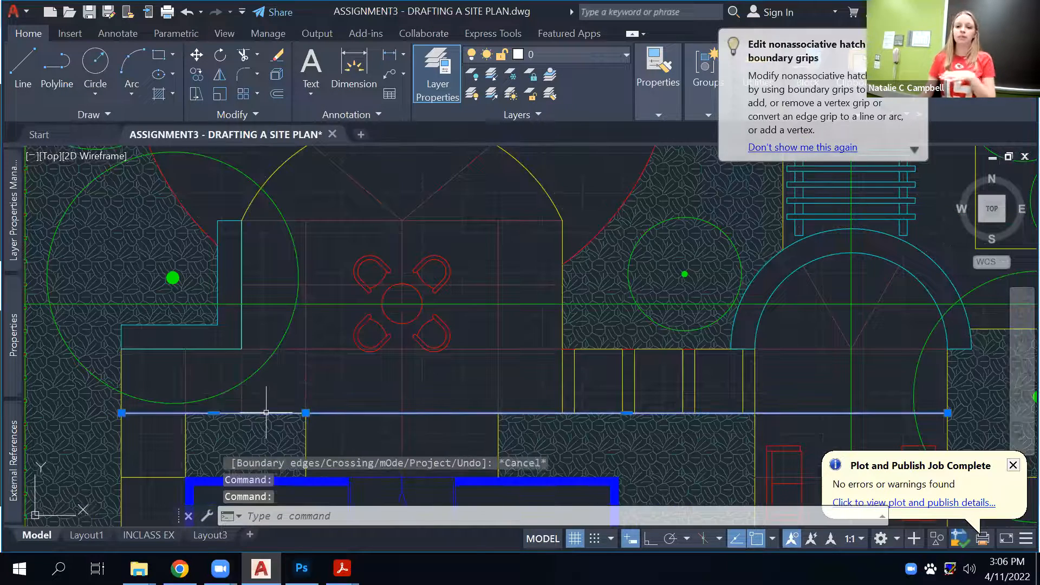
{"action": "scroll", "coordinate": [369, 416], "scroll_direction": "down", "scroll_amount": 3}
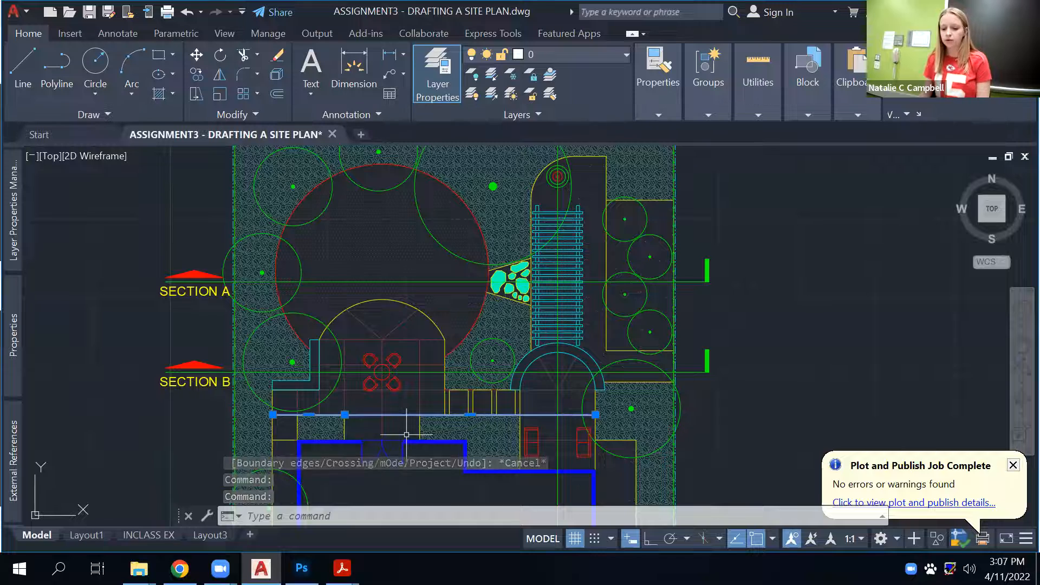
{"action": "key", "text": "Delete"}
Open the INCLASS EX layout and select its viewport frame to check the layer it is on.
{"action": "mouse_move", "coordinate": [650, 395]}
{"action": "middle_mouse_down"}
{"action": "mouse_move", "coordinate": [636, 360]}
{"action": "mouse_move", "coordinate": [548, 336]}
{"action": "middle_mouse_up"}
{"action": "scroll", "coordinate": [636, 359], "scroll_direction": "down", "scroll_amount": 3}
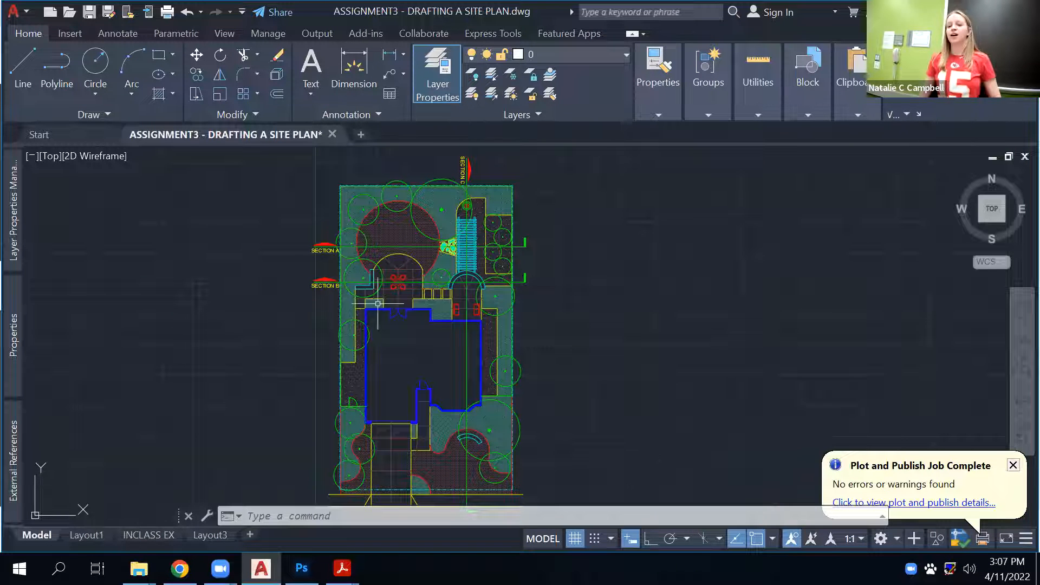
{"action": "left_click", "coordinate": [153, 535]}
{"action": "left_click", "coordinate": [708, 340]}
{"action": "left_click", "coordinate": [677, 366]}
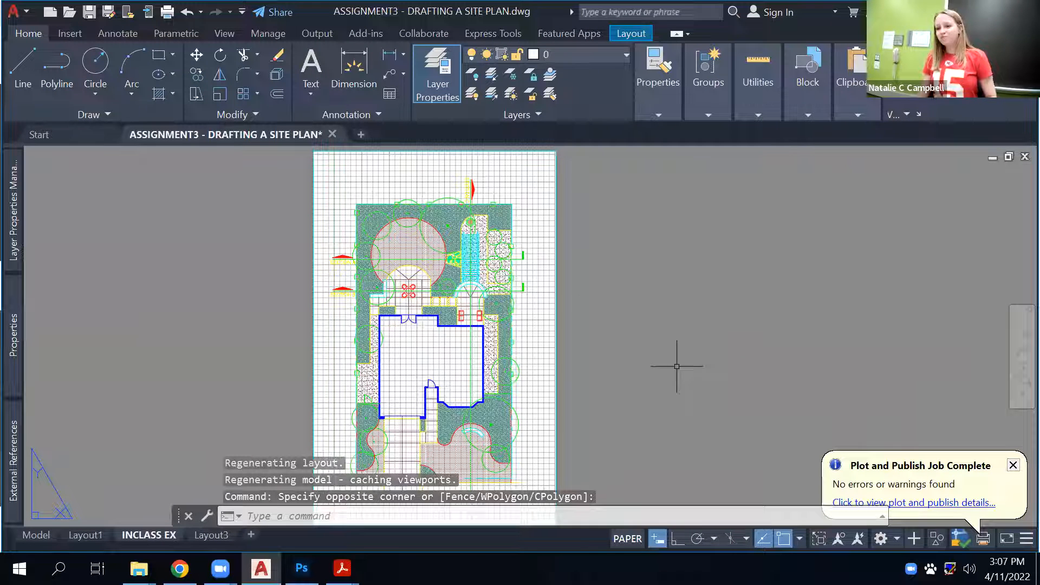
{"action": "scroll", "coordinate": [586, 332], "scroll_direction": "down", "scroll_amount": 2}
{"action": "middle_click_drag", "start_coordinate": [675, 340], "coordinate": [623, 352]}
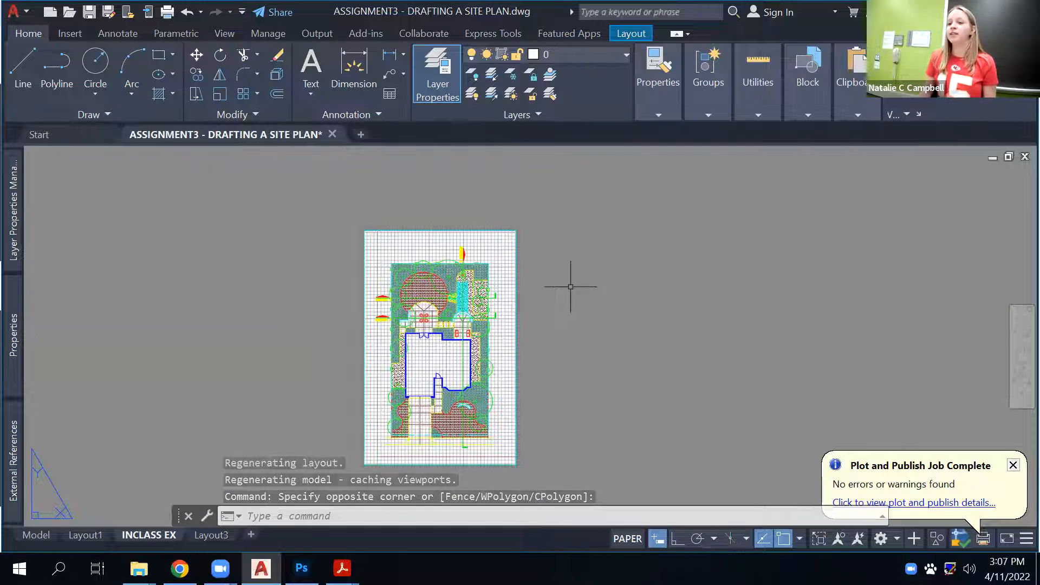
{"action": "key", "text": "Escape"}
{"action": "left_click", "coordinate": [548, 233]}
{"action": "left_click", "coordinate": [453, 420]}
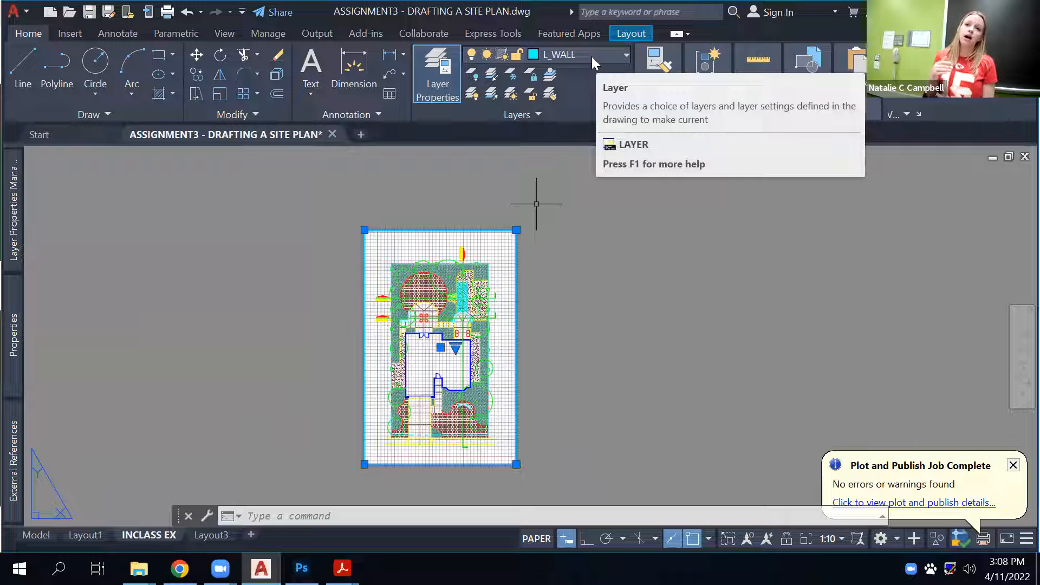
Widen the Plot column in the layer list to examine the layers' plot settings.
{"action": "mouse_move", "coordinate": [14, 243]}
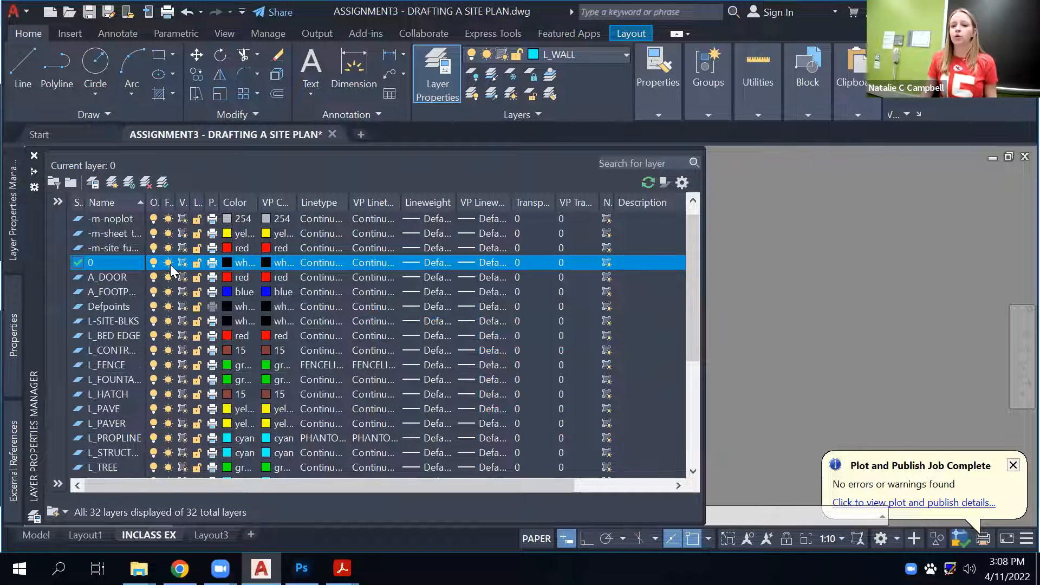
{"action": "left_click_drag", "start_coordinate": [219, 203], "coordinate": [273, 203]}
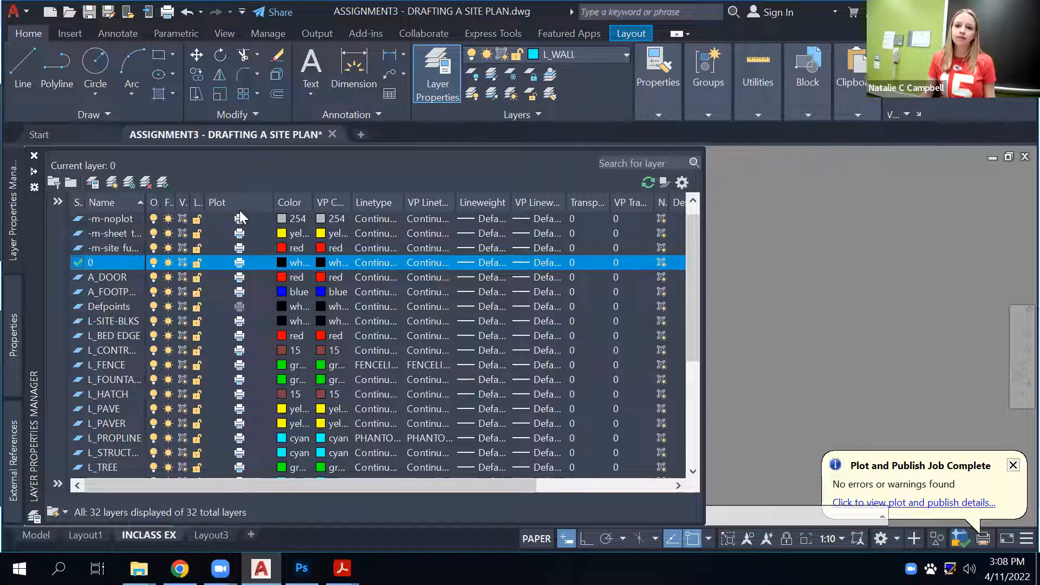
{"action": "left_click", "coordinate": [239, 249]}
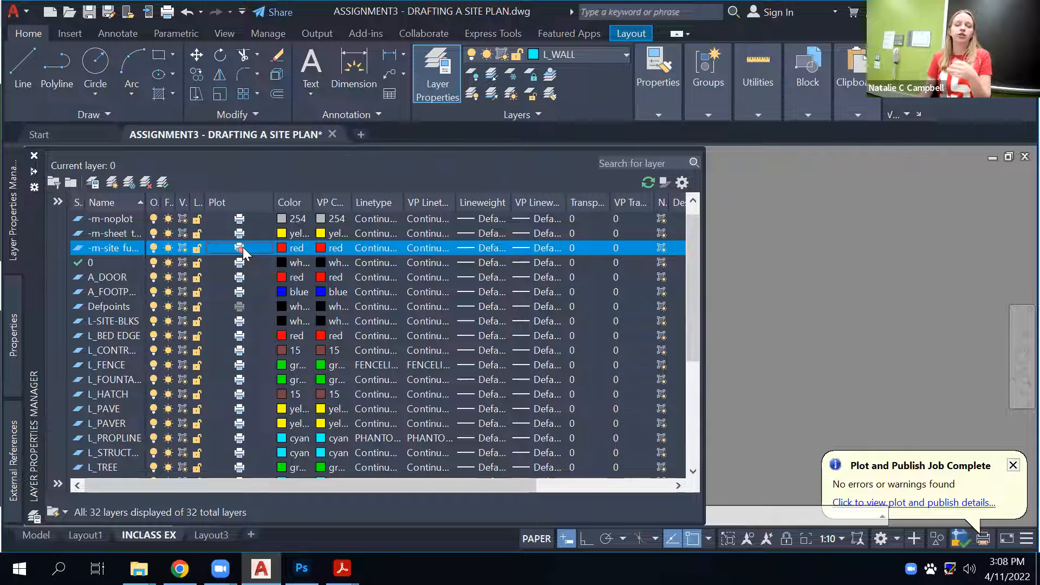
{"action": "left_click", "coordinate": [791, 286]}
{"action": "left_click", "coordinate": [780, 326]}
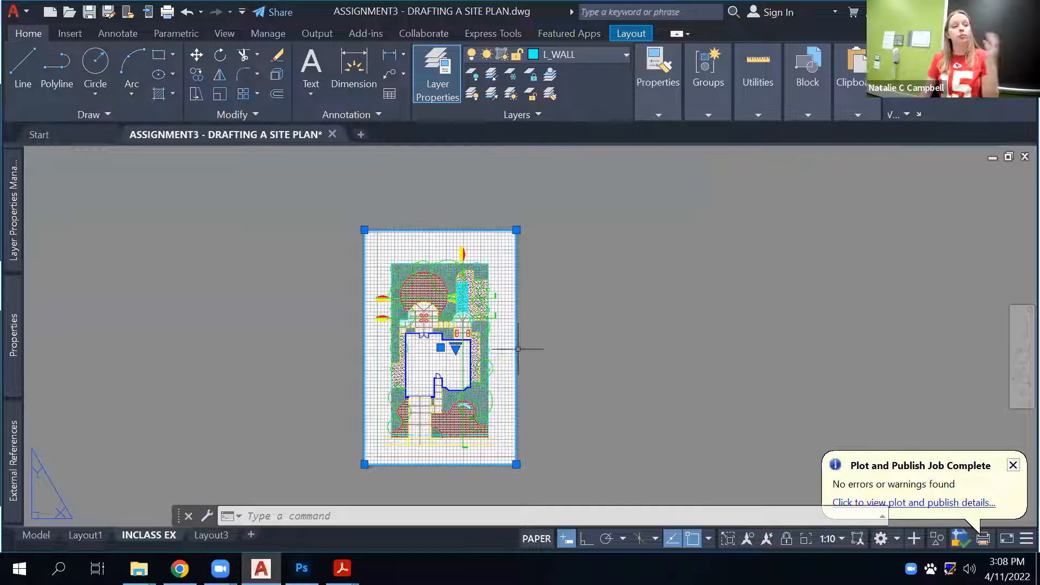
Open Layout1 and raise its viewport's lower edge to just above the north arrow and scale block.
{"action": "left_click", "coordinate": [212, 535]}
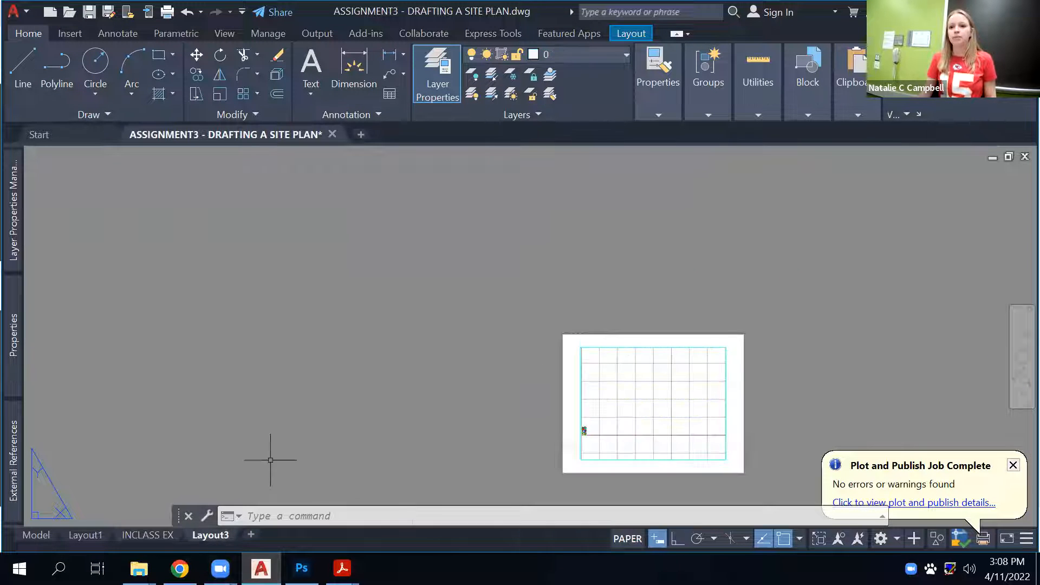
{"action": "left_click", "coordinate": [88, 535]}
{"action": "left_click", "coordinate": [562, 335]}
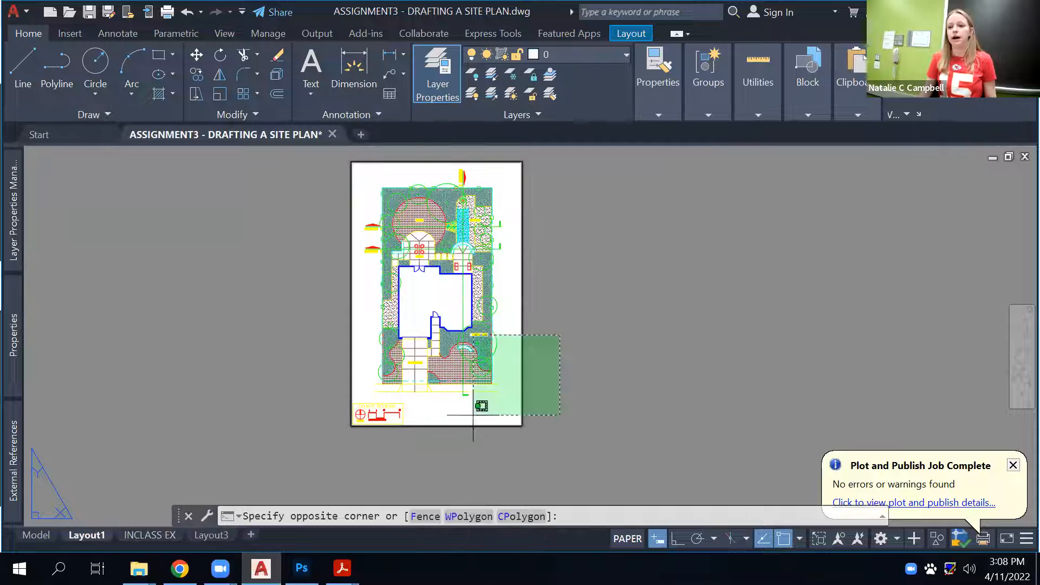
{"action": "left_click", "coordinate": [473, 408]}
{"action": "middle_click_drag", "start_coordinate": [525, 430], "coordinate": [492, 465]}
{"action": "scroll", "coordinate": [491, 464], "scroll_direction": "up", "scroll_amount": 6}
{"action": "left_click", "coordinate": [484, 450]}
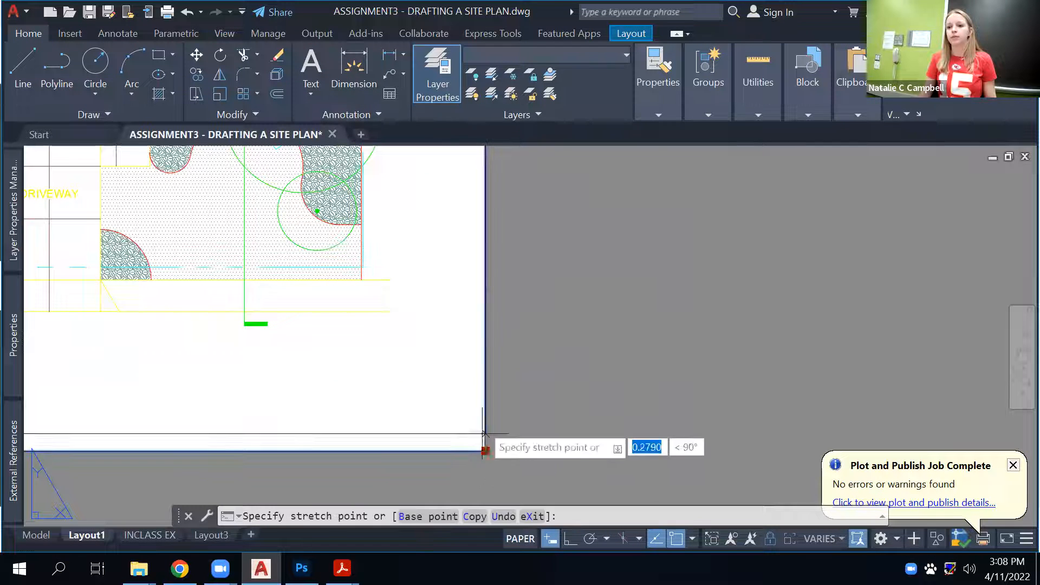
{"action": "left_click", "coordinate": [480, 353]}
{"action": "scroll", "coordinate": [477, 455], "scroll_direction": "down", "scroll_amount": 4}
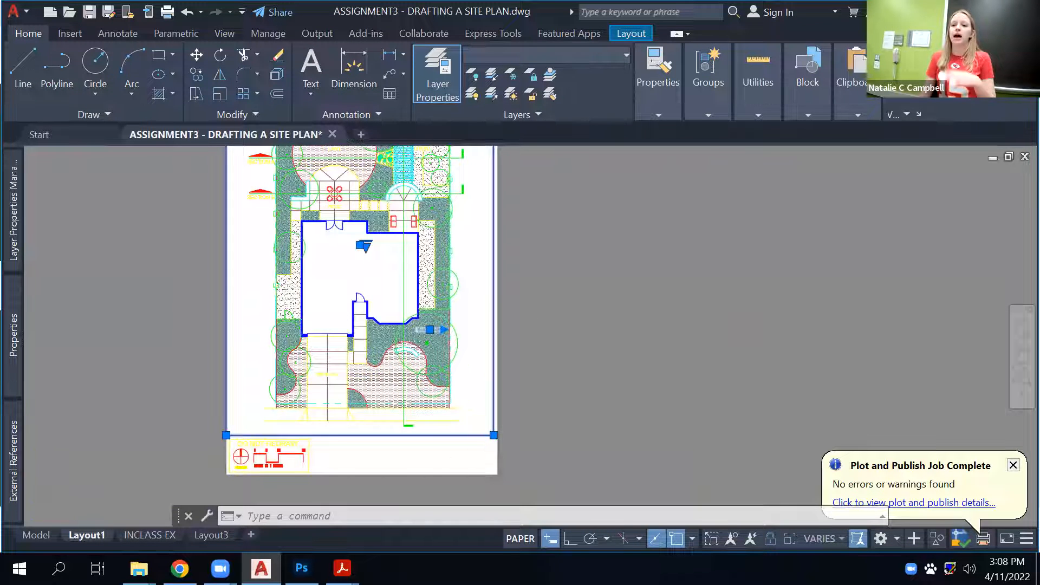
{"action": "scroll", "coordinate": [482, 390], "scroll_direction": "down", "scroll_amount": 2}
{"action": "scroll", "coordinate": [326, 206], "scroll_direction": "up", "scroll_amount": 5}
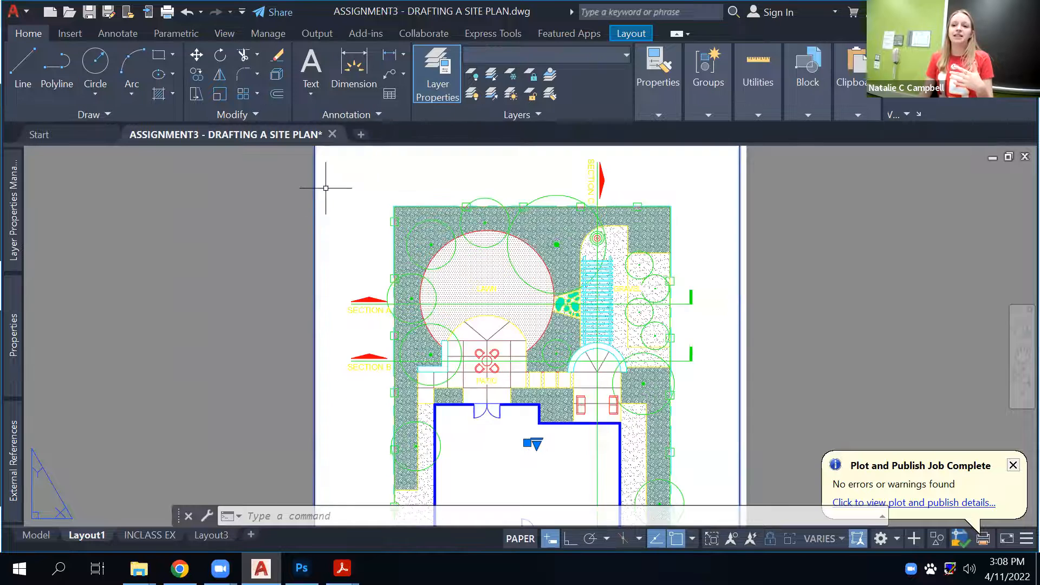
{"action": "scroll", "coordinate": [327, 187], "scroll_direction": "down", "scroll_amount": 5}
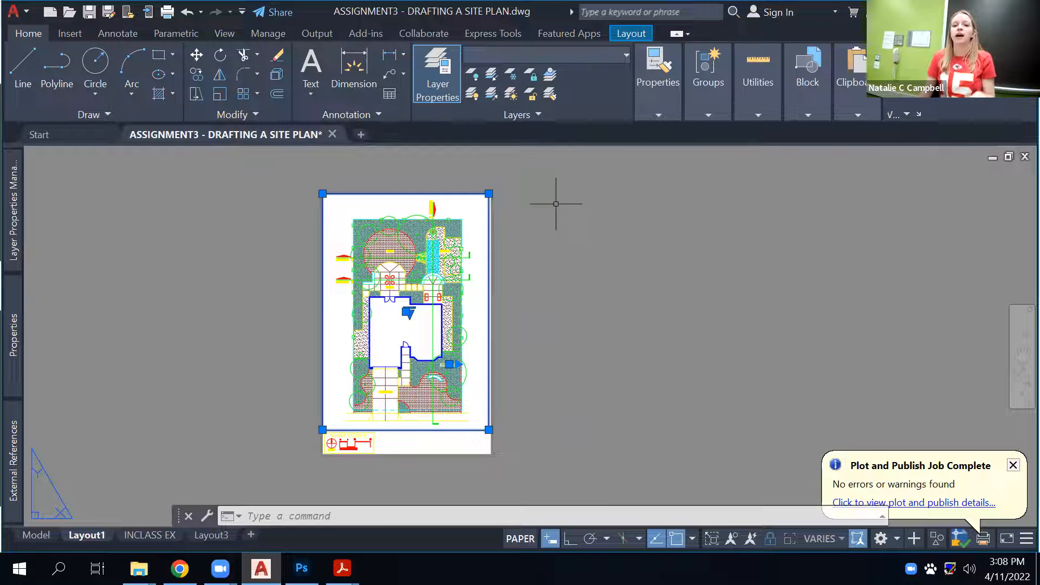
{"action": "mouse_move", "coordinate": [16, 244]}
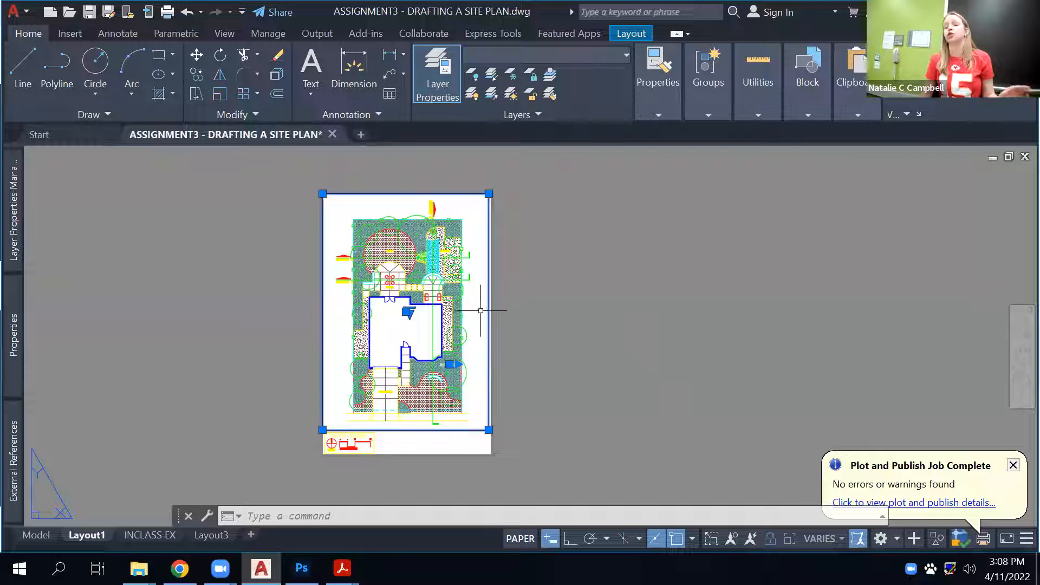
{"action": "key", "text": "Escape"}
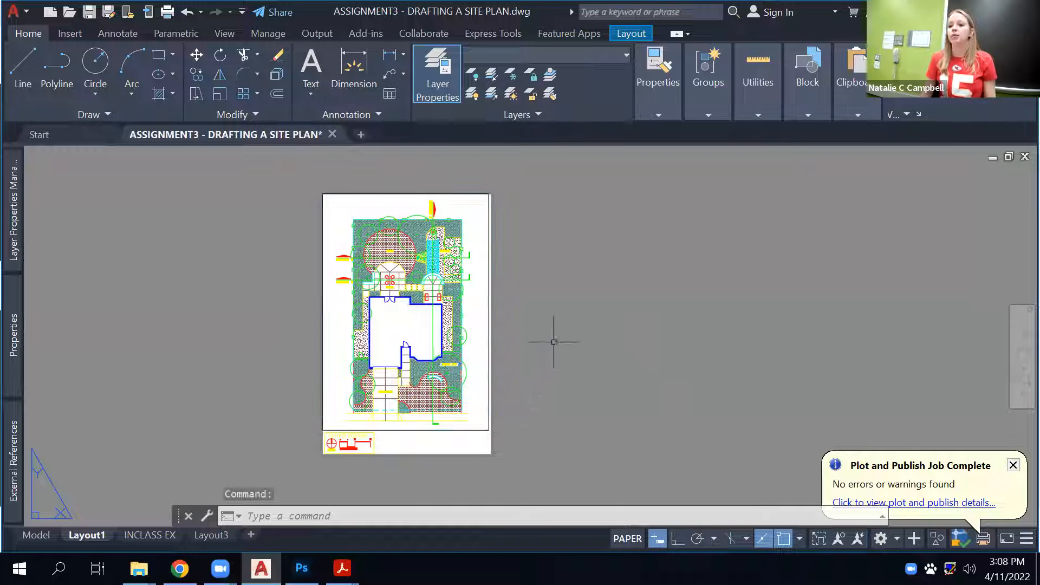
Select Layout1's viewport and examine the layers it could be assigned to, keeping its current layer.
{"action": "left_click", "coordinate": [566, 312]}
{"action": "left_click", "coordinate": [465, 370]}
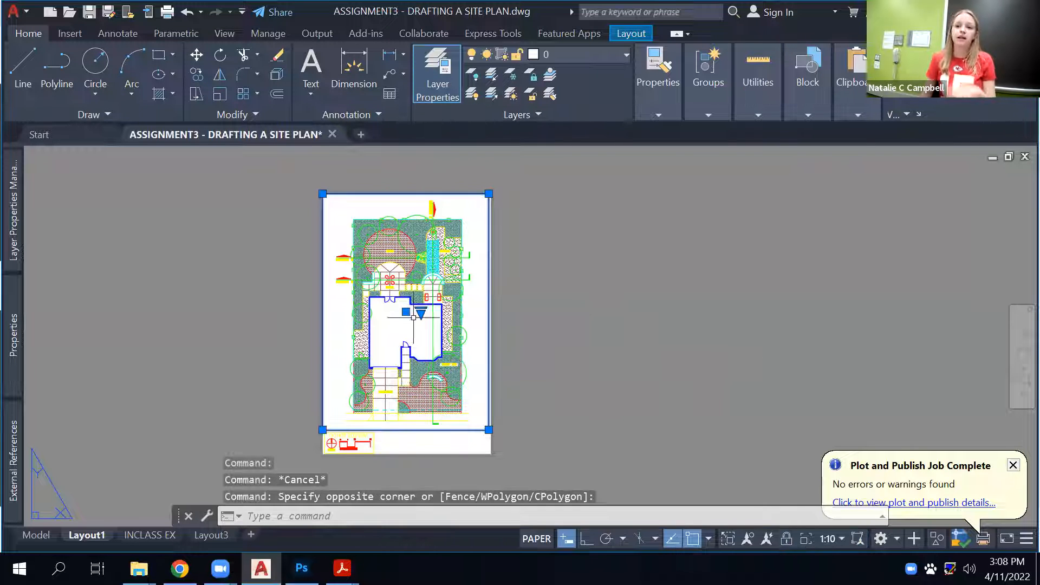
{"action": "left_click", "coordinate": [573, 55]}
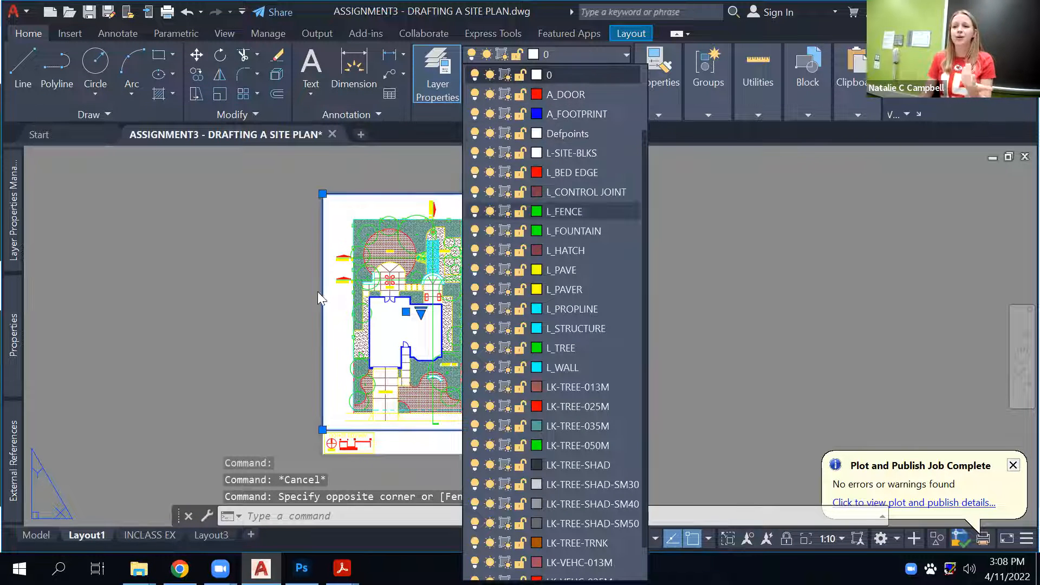
{"action": "key", "text": "Escape"}
{"action": "key", "text": "Escape"}
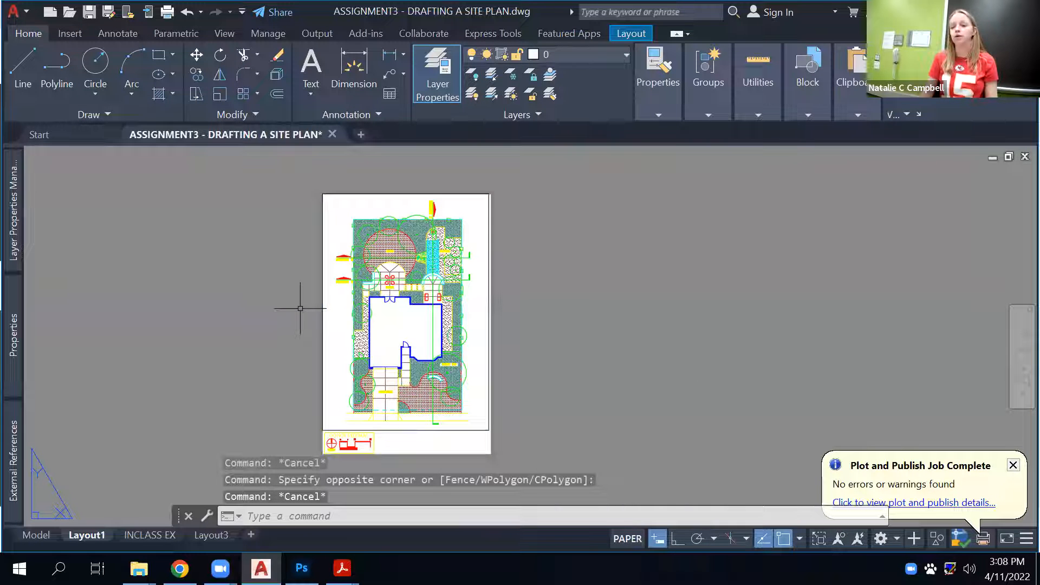
Return to the INCLASS EX layout.
{"action": "left_click", "coordinate": [564, 277]}
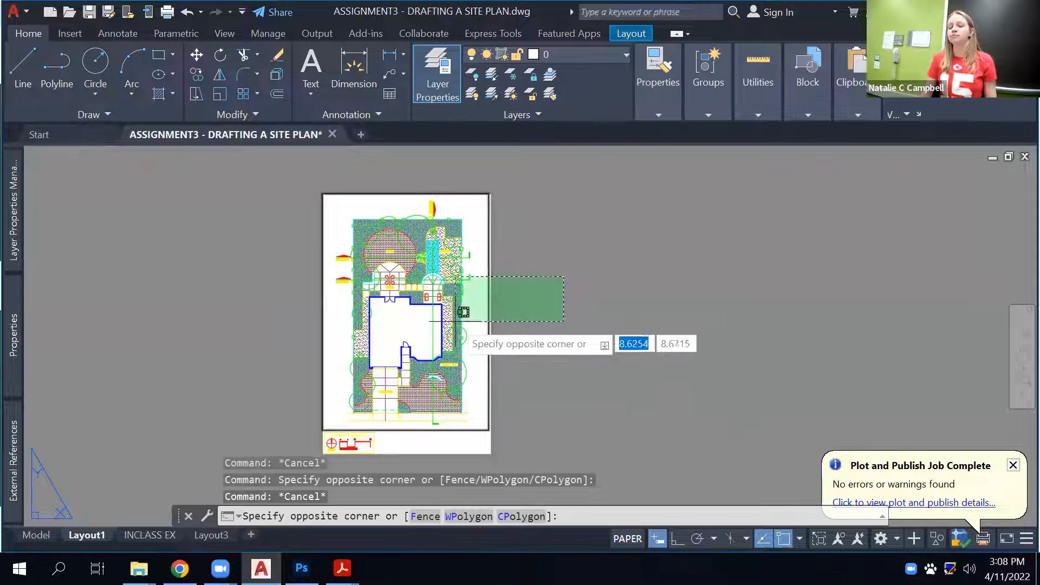
{"action": "left_click", "coordinate": [680, 303]}
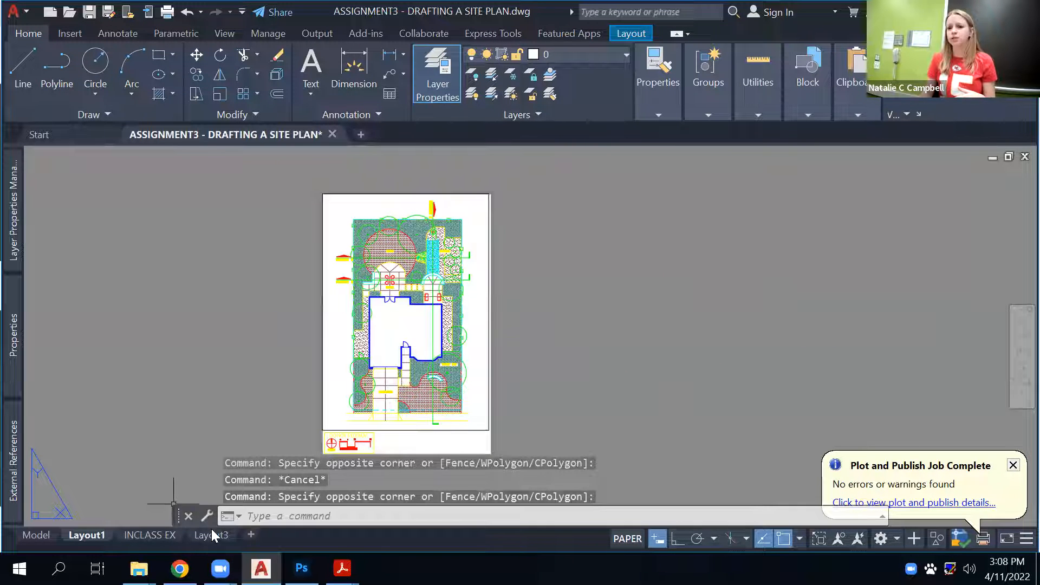
{"action": "left_click", "coordinate": [168, 535]}
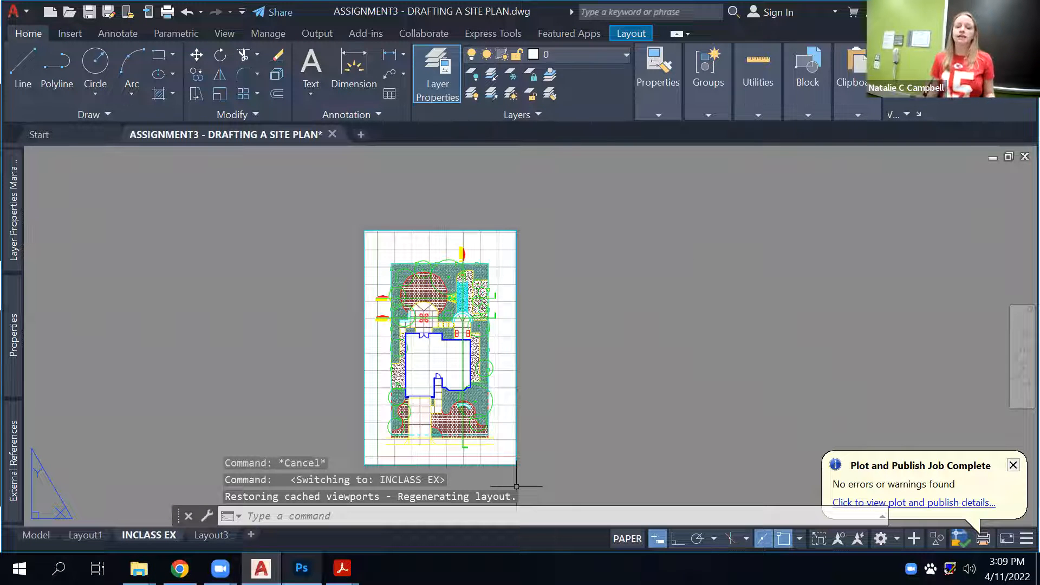
Switch to Photoshop and start a new document 11 inches wide and 17 inches high in portrait orientation.
{"action": "mouse_move", "coordinate": [302, 568]}
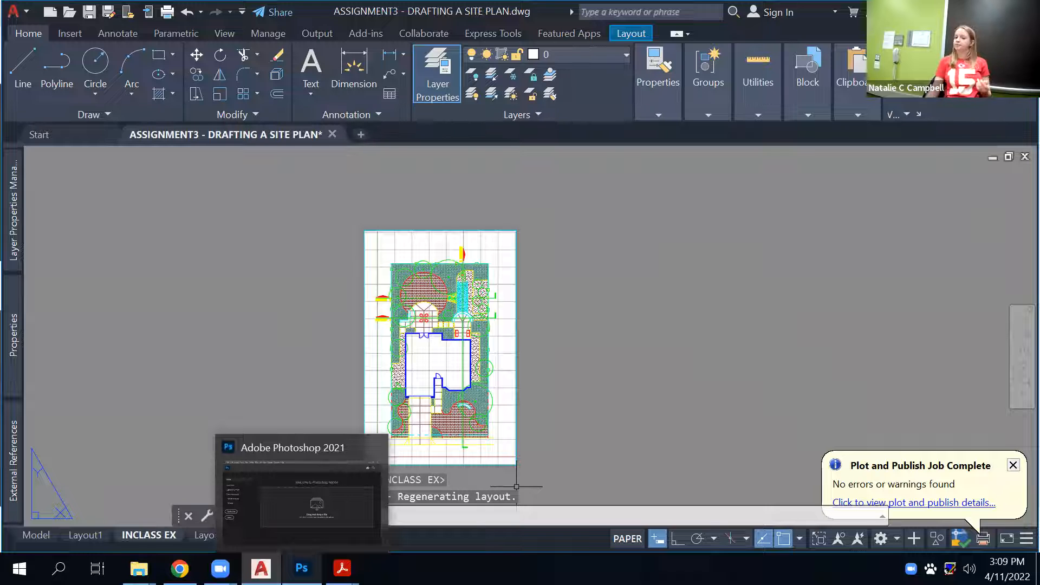
{"action": "left_click", "coordinate": [302, 568]}
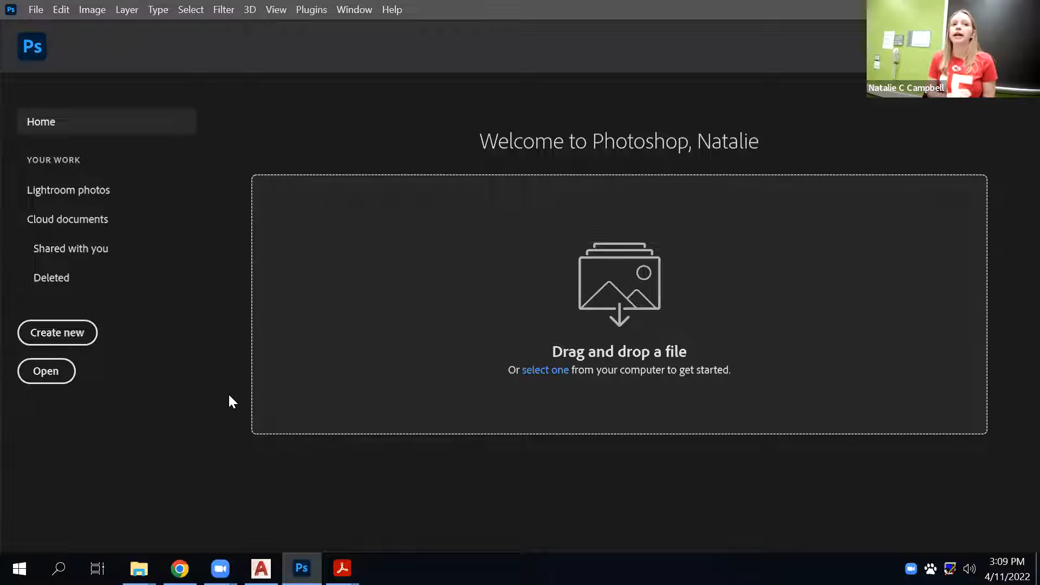
{"action": "left_click", "coordinate": [81, 337]}
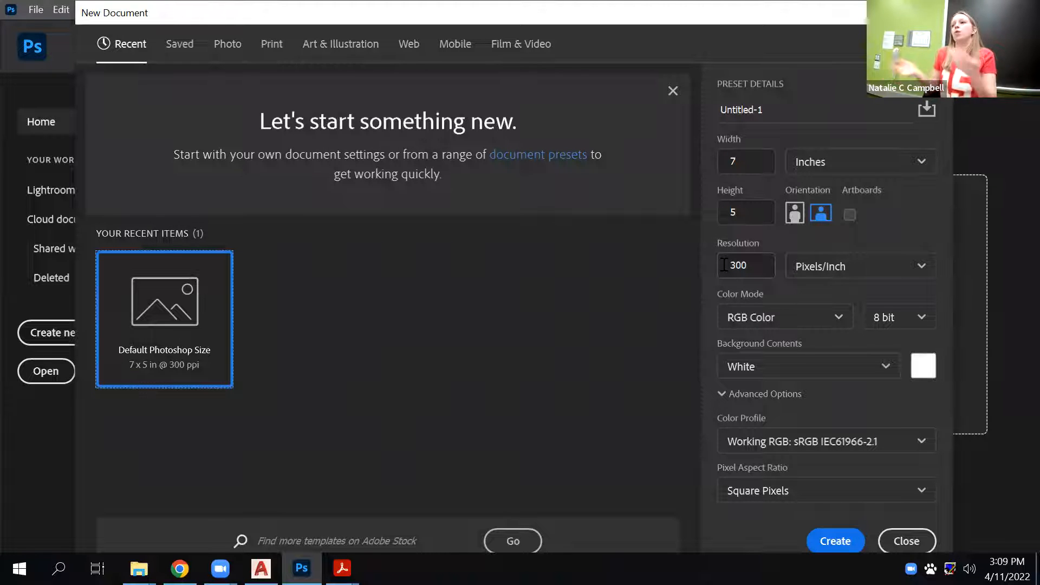
{"action": "left_click", "coordinate": [750, 161]}
{"action": "key", "text": "BackSpace"}
{"action": "type", "text": "11"}
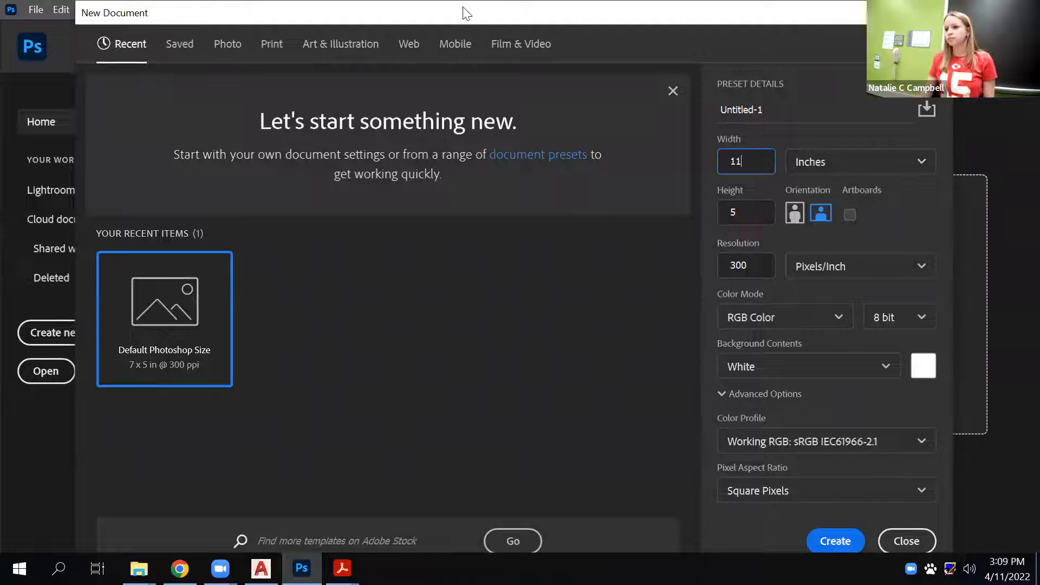
{"action": "key", "text": "Tab"}
{"action": "type", "text": "17"}
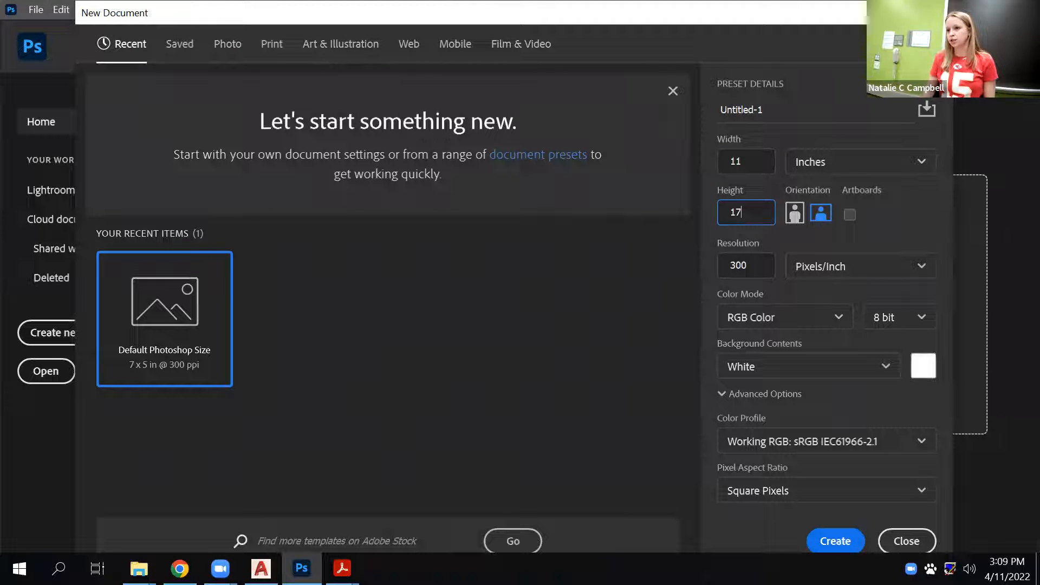
{"action": "key", "text": "Tab"}
{"action": "left_click", "coordinate": [825, 215]}
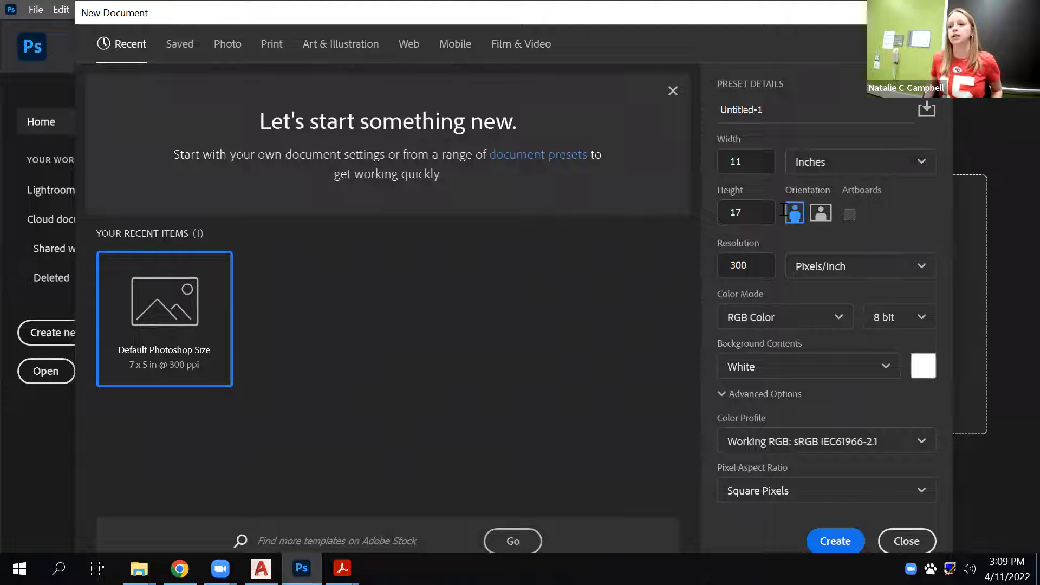
Set the new document's resolution to 200 pixels/inch and create it.
{"action": "left_click_drag", "start_coordinate": [759, 268], "coordinate": [629, 245]}
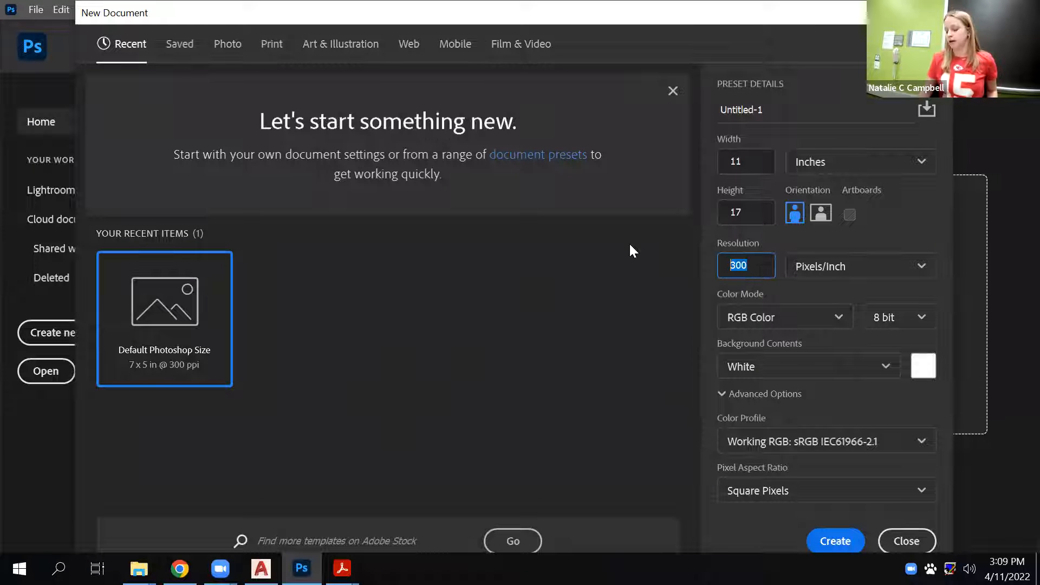
{"action": "type", "text": "200"}
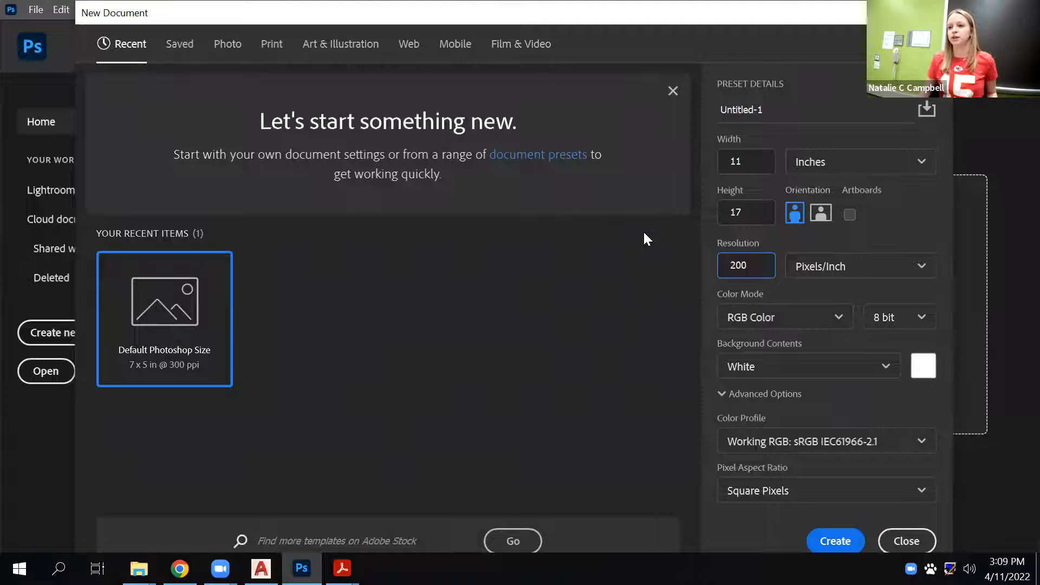
{"action": "left_click", "coordinate": [788, 239]}
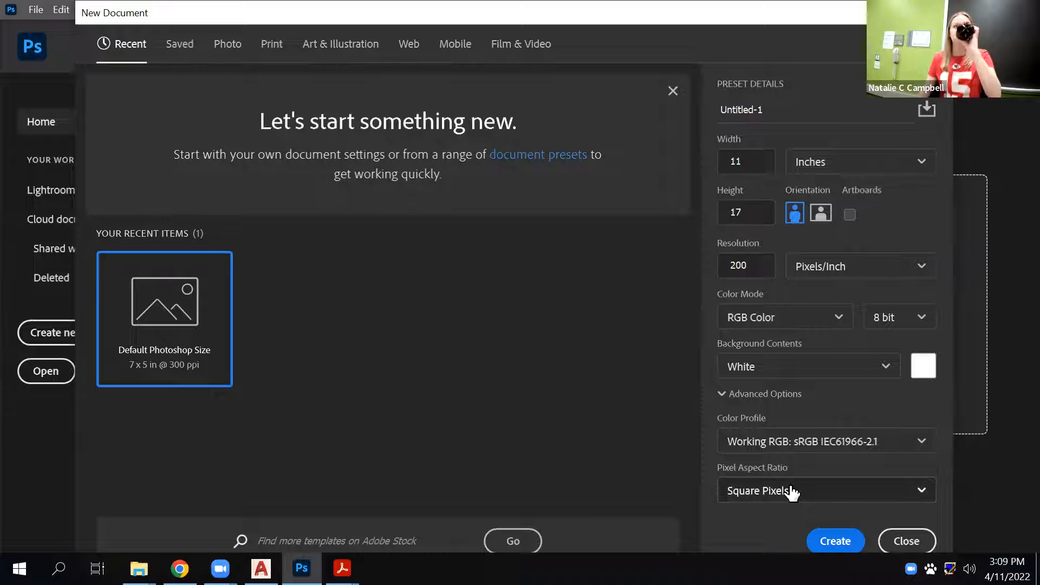
{"action": "left_click", "coordinate": [828, 546]}
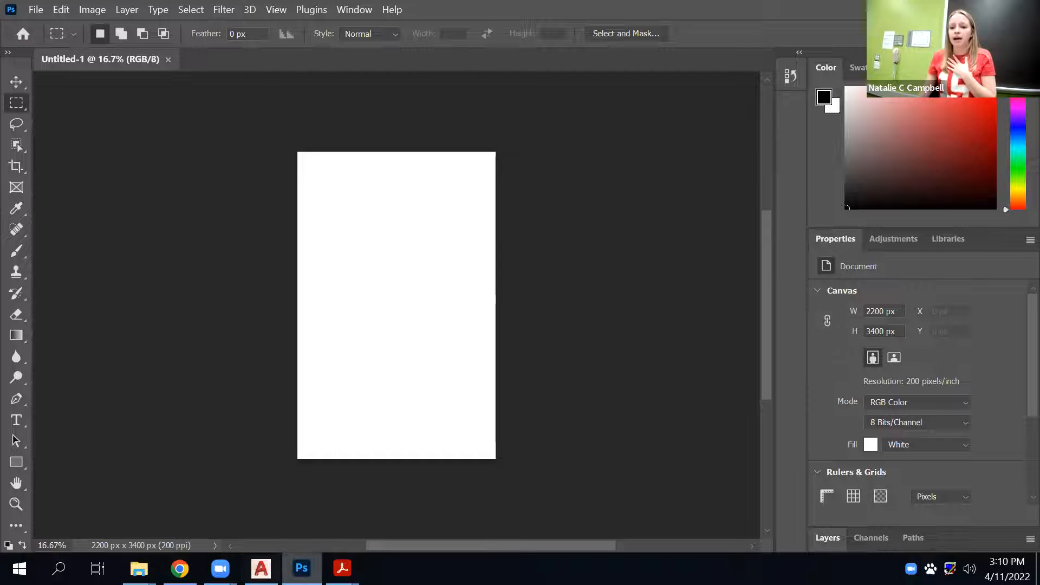
View EX5_FURNISHING.pdf in Acrobat Reader, then return to the blank Photoshop document.
{"action": "mouse_move", "coordinate": [343, 569]}
{"action": "left_click", "coordinate": [515, 512]}
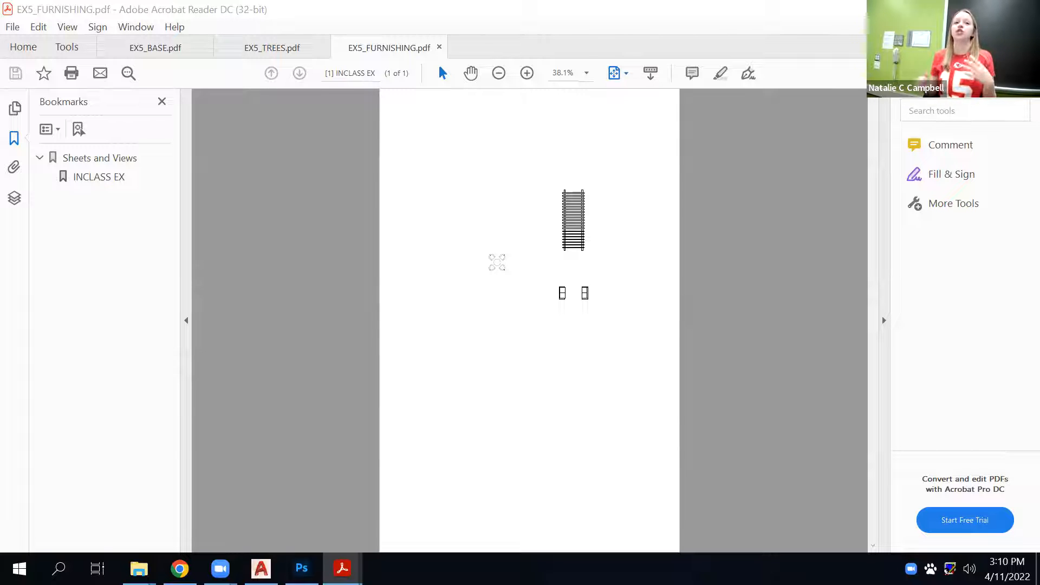
{"action": "key", "text": "alt+Tab"}
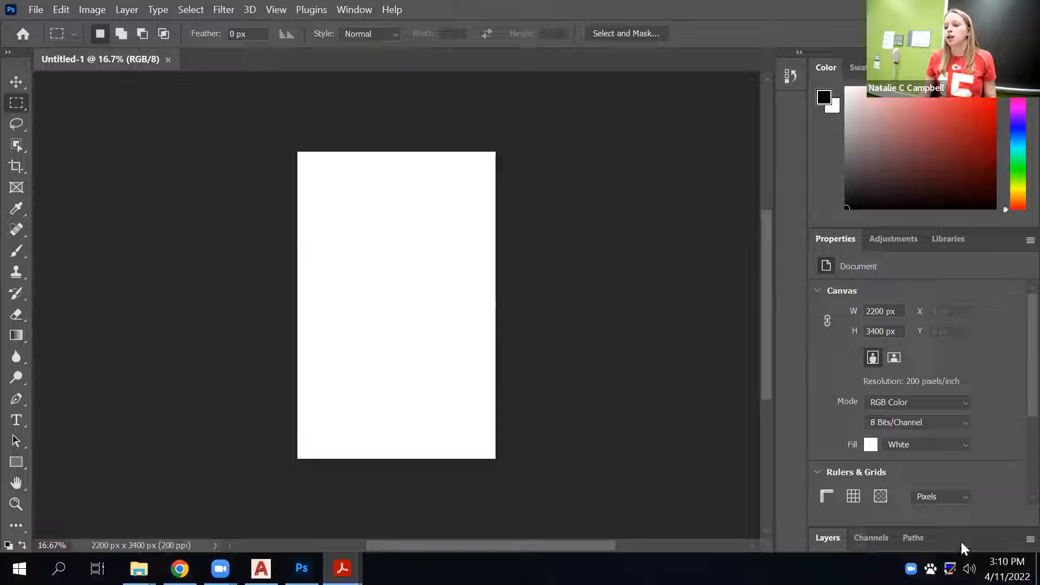
Separate the Layers panel from Channels and Paths and dock it expanded in its own column beside the Color panel.
{"action": "left_click", "coordinate": [1028, 540]}
{"action": "left_click", "coordinate": [729, 495]}
{"action": "left_click_drag", "start_coordinate": [842, 534], "coordinate": [807, 74]}
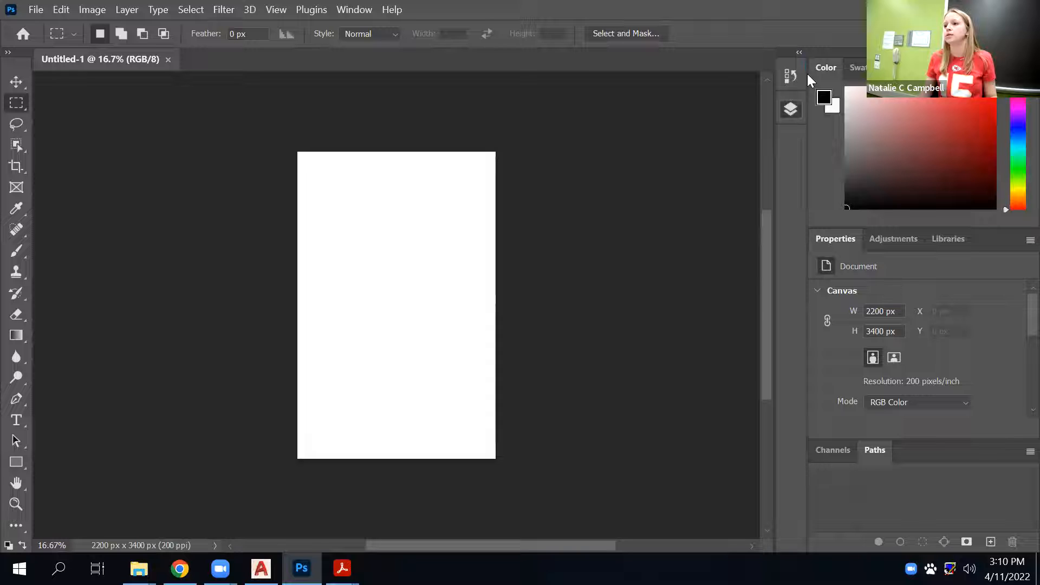
{"action": "left_click_drag", "start_coordinate": [726, 168], "coordinate": [807, 168]}
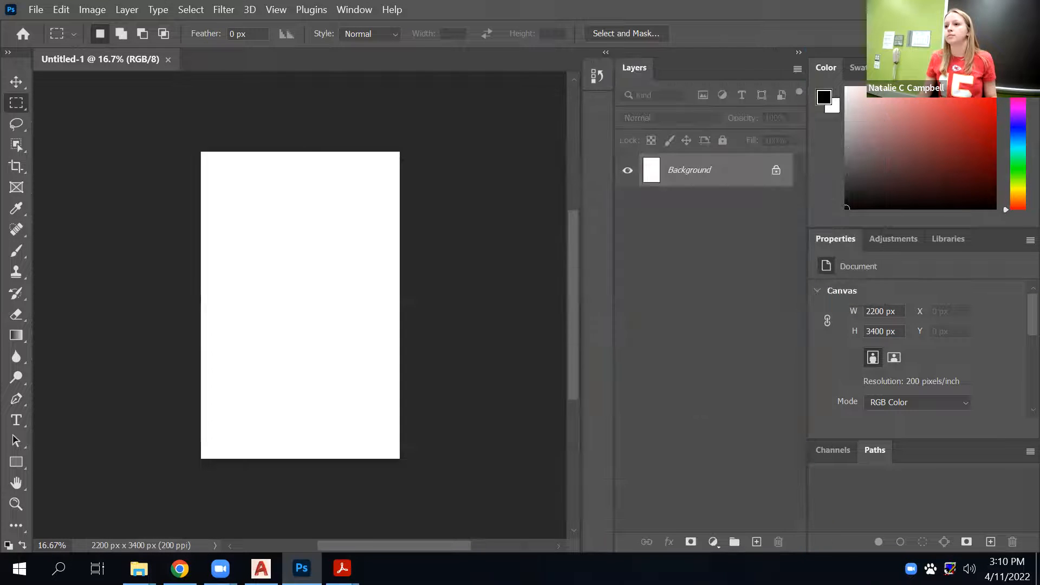
Collapse the outer panel column to icons only and move the History panel into it below Paths.
{"action": "left_click", "coordinate": [1032, 52]}
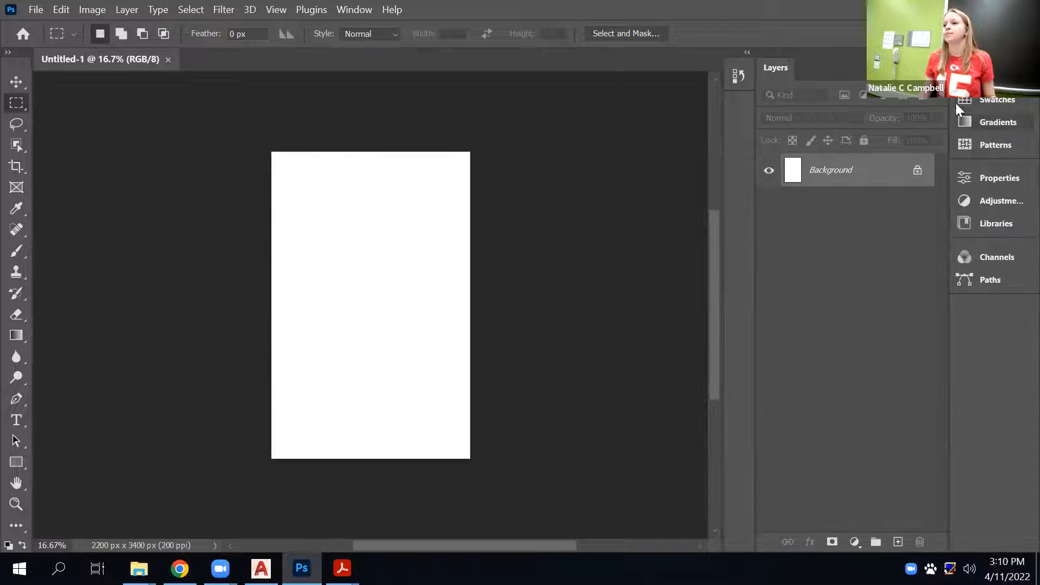
{"action": "left_click_drag", "start_coordinate": [949, 111], "coordinate": [1001, 111]}
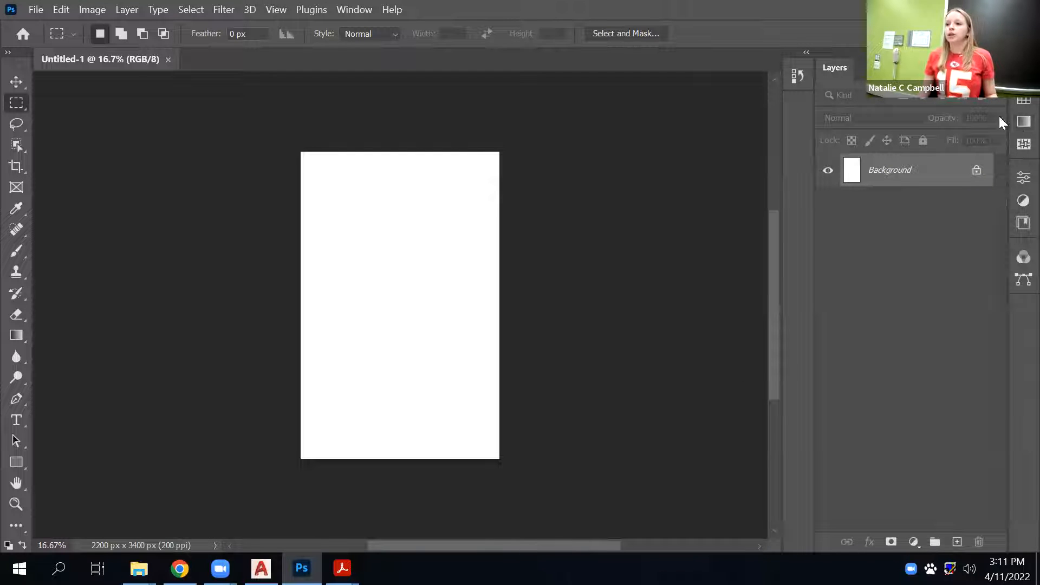
{"action": "left_click_drag", "start_coordinate": [797, 75], "coordinate": [1015, 305]}
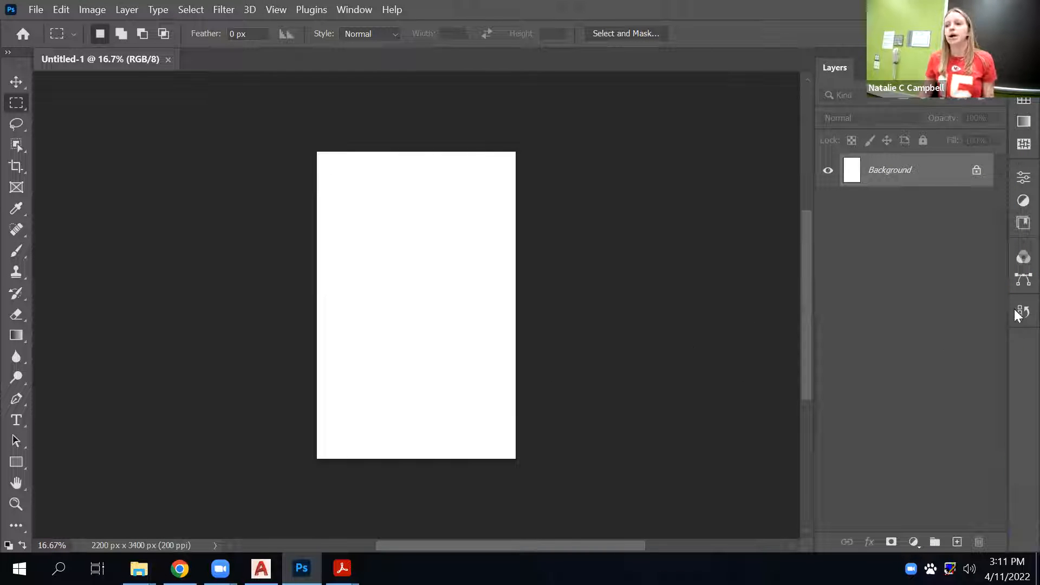
Start placing the EX5_BASE PDF from My Documents as a linked file.
{"action": "left_click", "coordinate": [38, 11]}
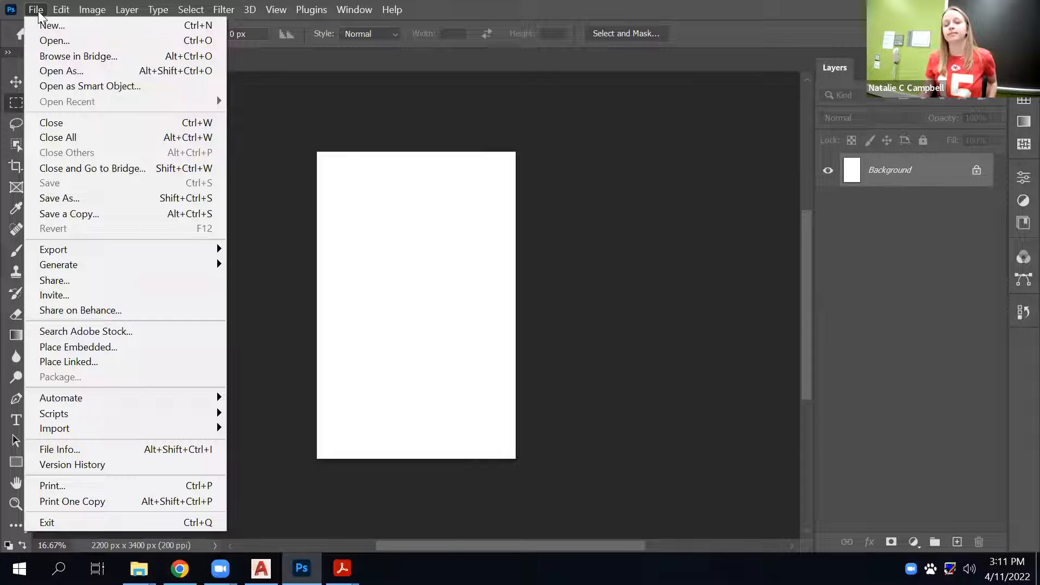
{"action": "left_click", "coordinate": [92, 362]}
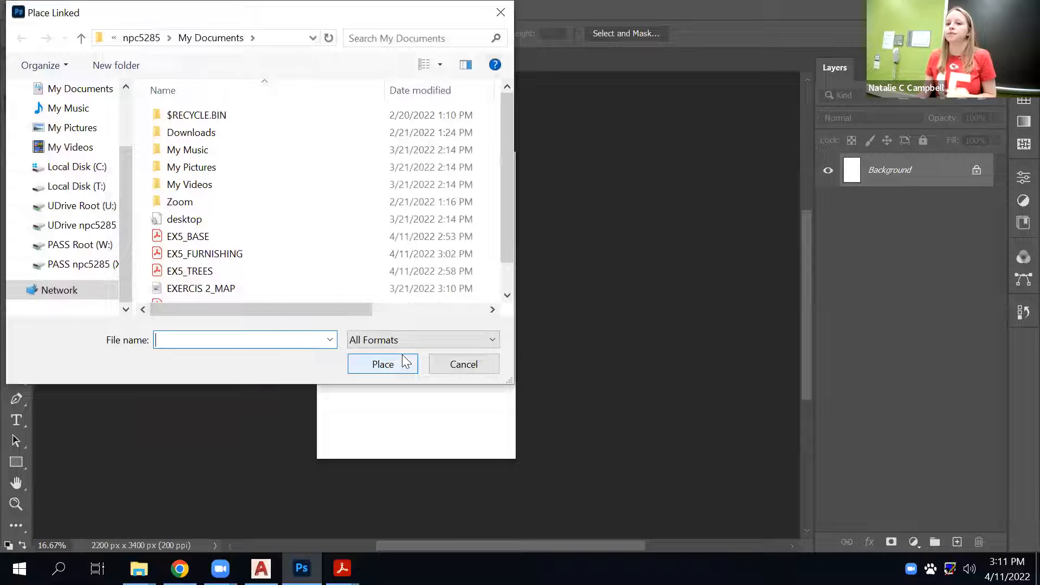
{"action": "scroll", "coordinate": [205, 268], "scroll_direction": "down", "scroll_amount": 1}
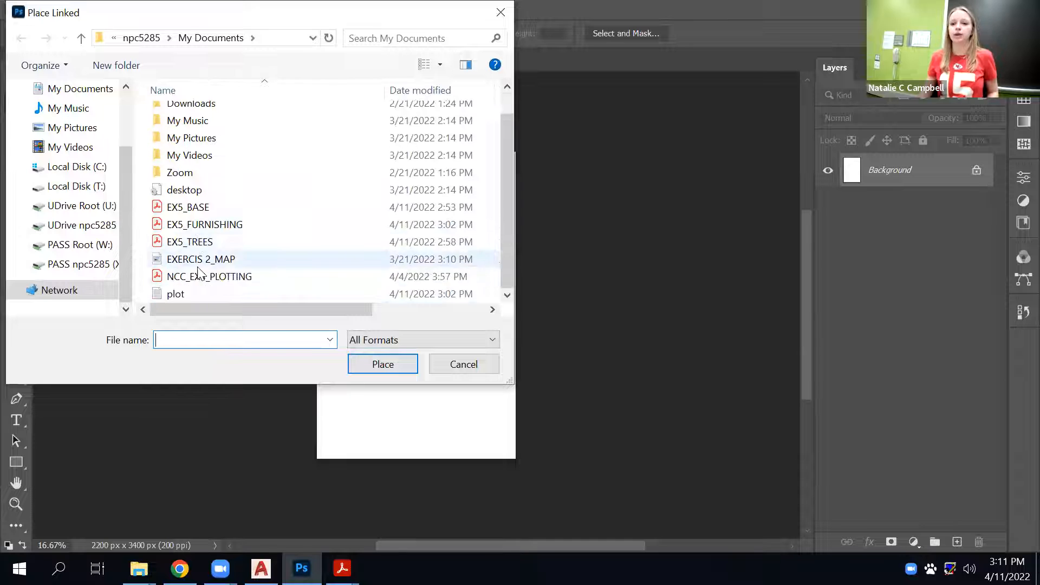
{"action": "left_click", "coordinate": [213, 244]}
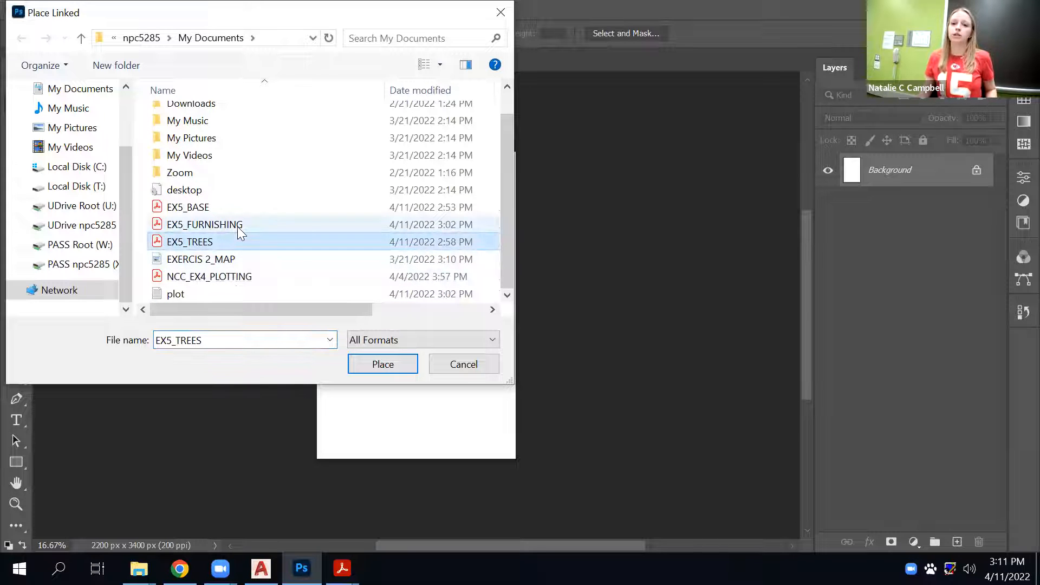
{"action": "left_click", "coordinate": [238, 226]}
{"action": "left_click", "coordinate": [235, 213]}
{"action": "left_click", "coordinate": [232, 239]}
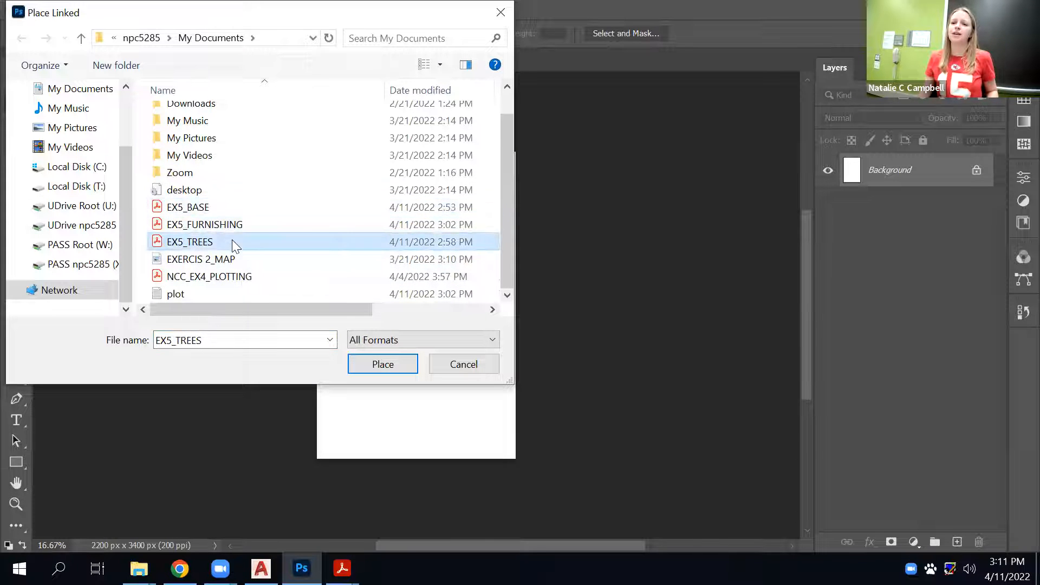
{"action": "left_click", "coordinate": [233, 208]}
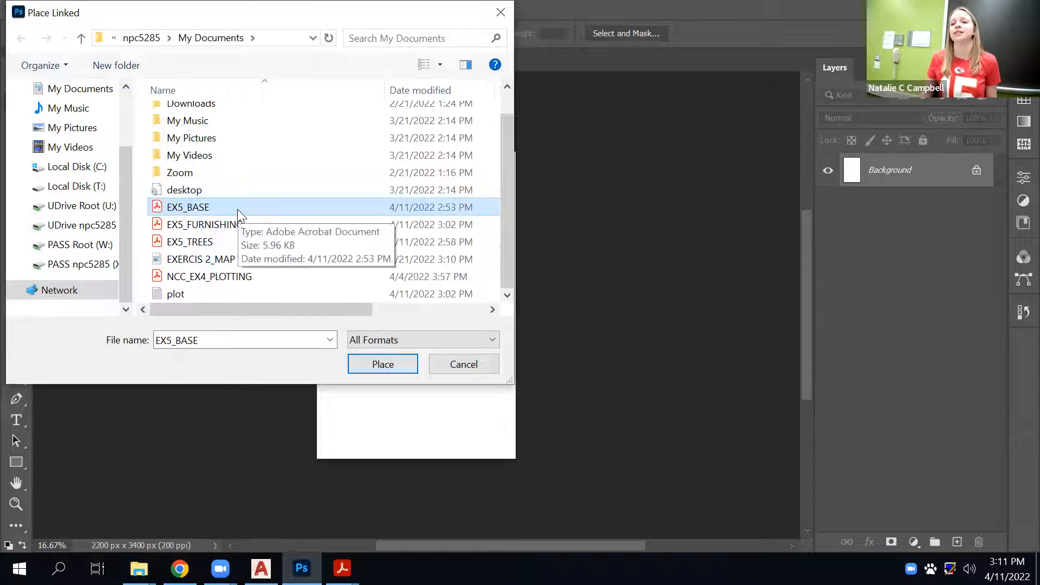
{"action": "left_click", "coordinate": [399, 369]}
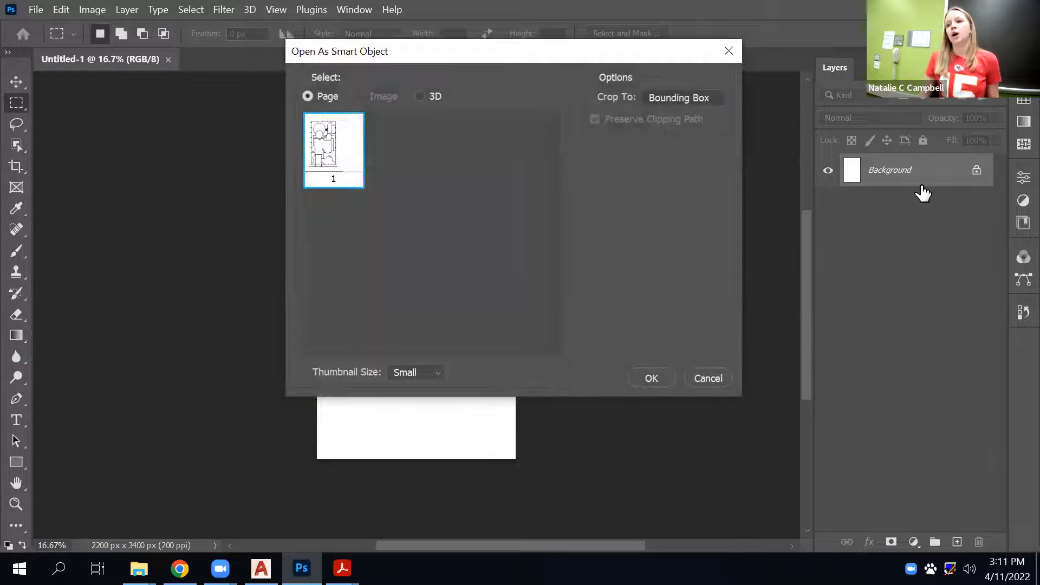
Crop the EX5_BASE page to its Media Box and commit the placement at 100% scale.
{"action": "left_click", "coordinate": [683, 98]}
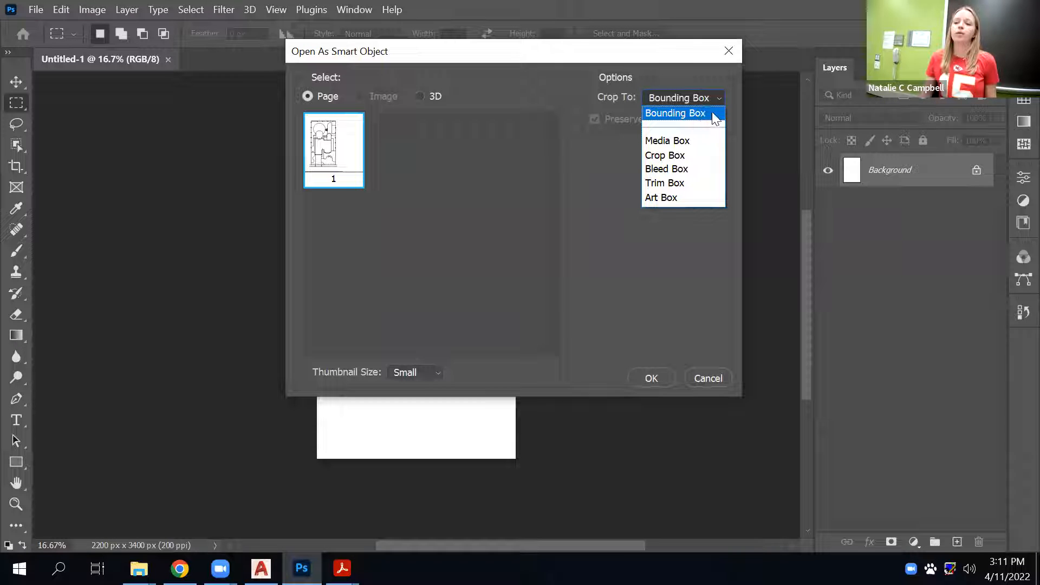
{"action": "left_click", "coordinate": [699, 147]}
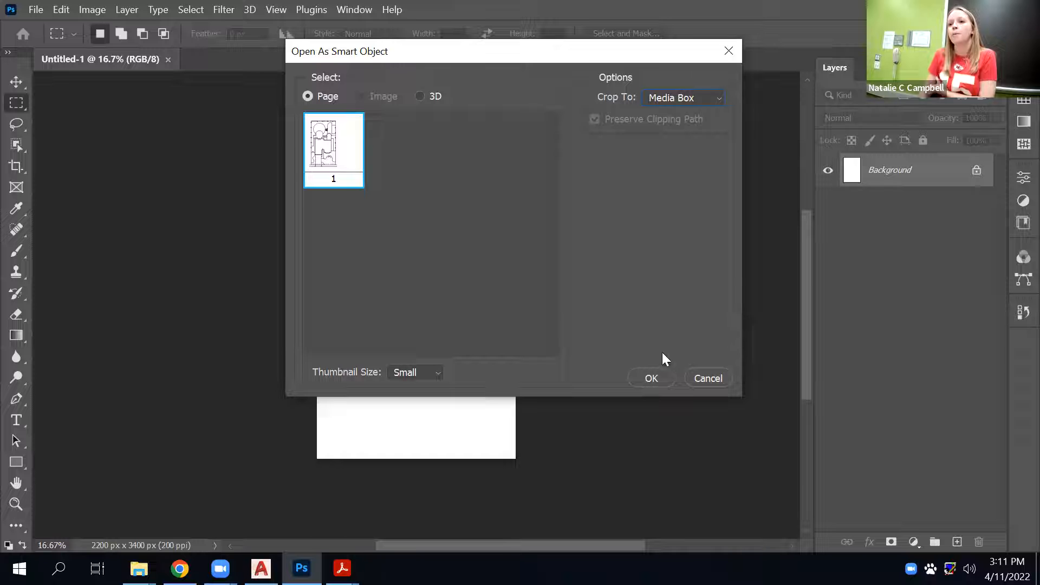
{"action": "left_click", "coordinate": [666, 375]}
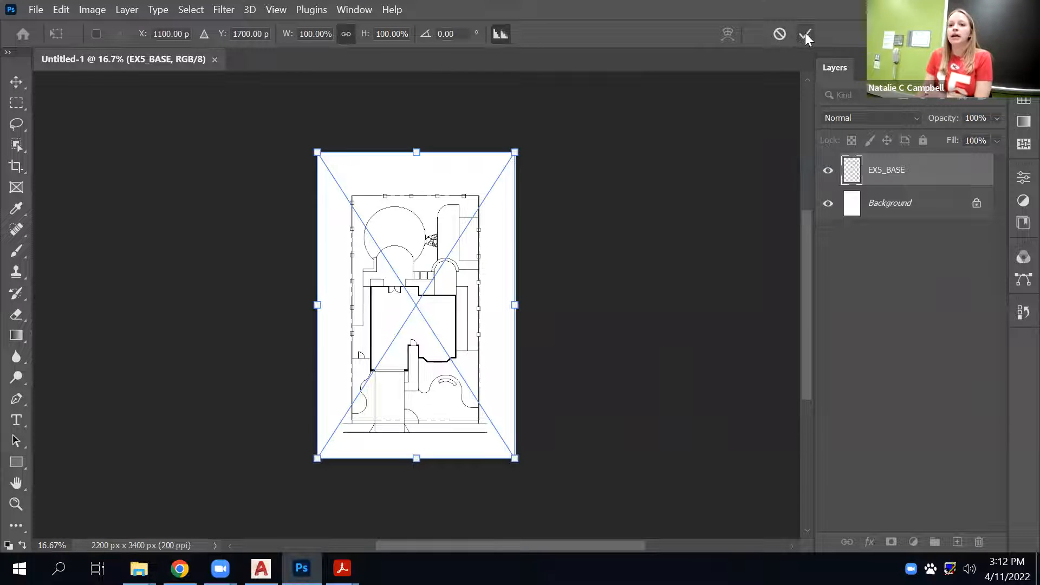
{"action": "left_click", "coordinate": [323, 34]}
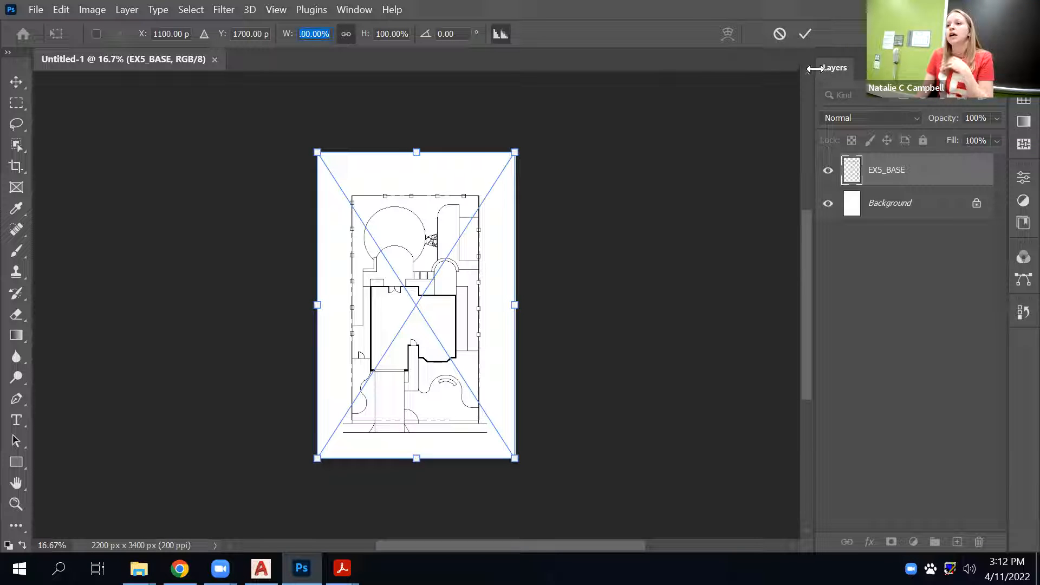
{"action": "left_click", "coordinate": [805, 33]}
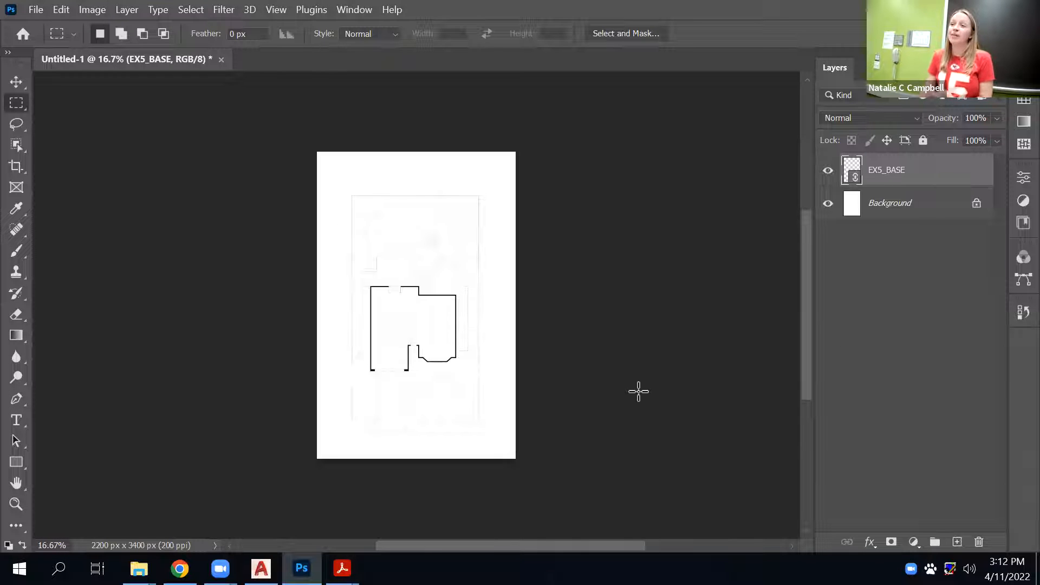
Place the EX5_FURNISHING PDF as a linked file cropped to its Media Box, above the EX5_BASE layer.
{"action": "left_click", "coordinate": [43, 10]}
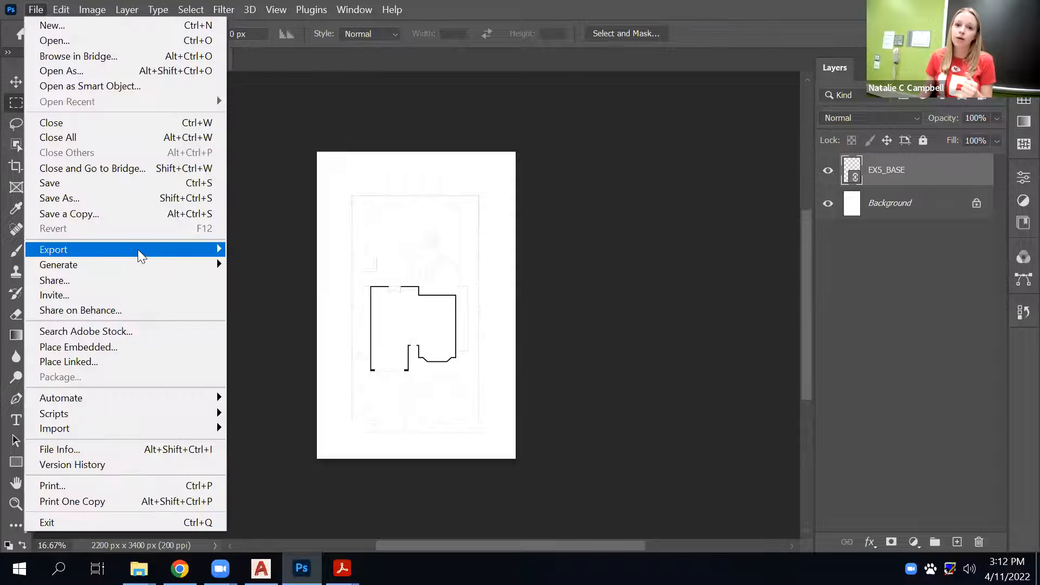
{"action": "left_click", "coordinate": [149, 360]}
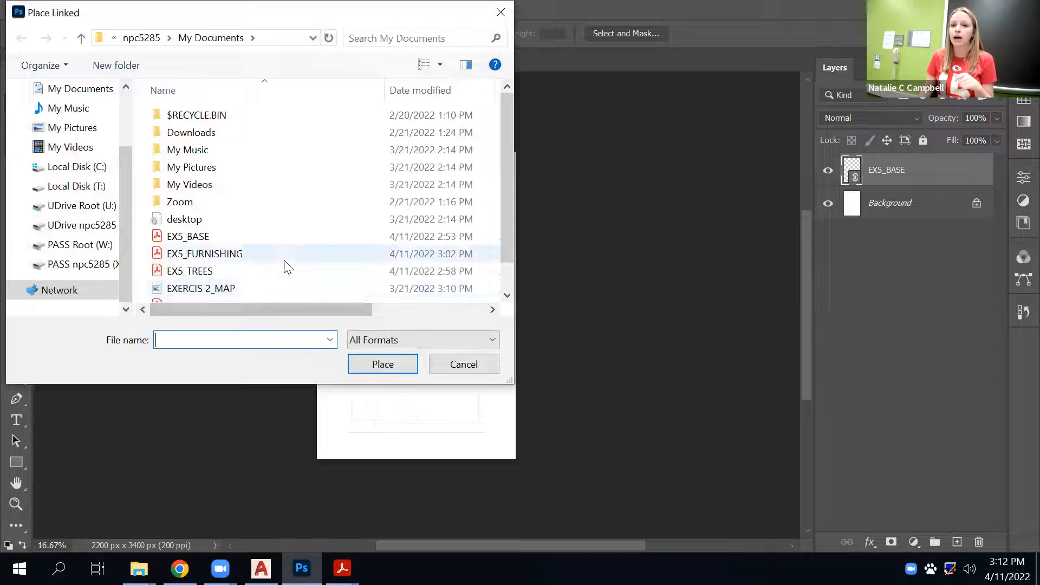
{"action": "left_click", "coordinate": [257, 253]}
{"action": "left_click", "coordinate": [383, 364]}
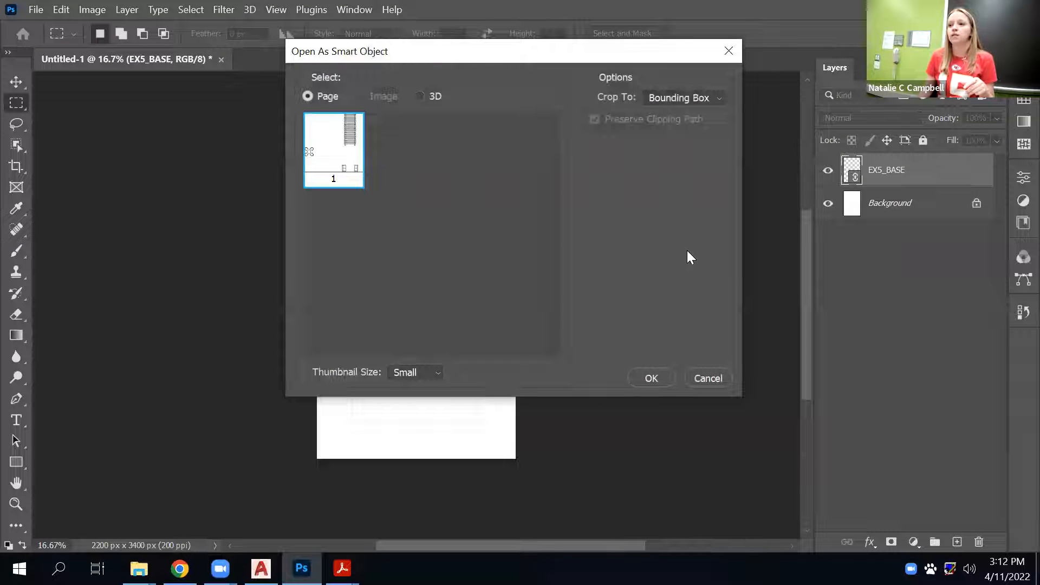
{"action": "left_click", "coordinate": [686, 97]}
{"action": "left_click", "coordinate": [679, 140]}
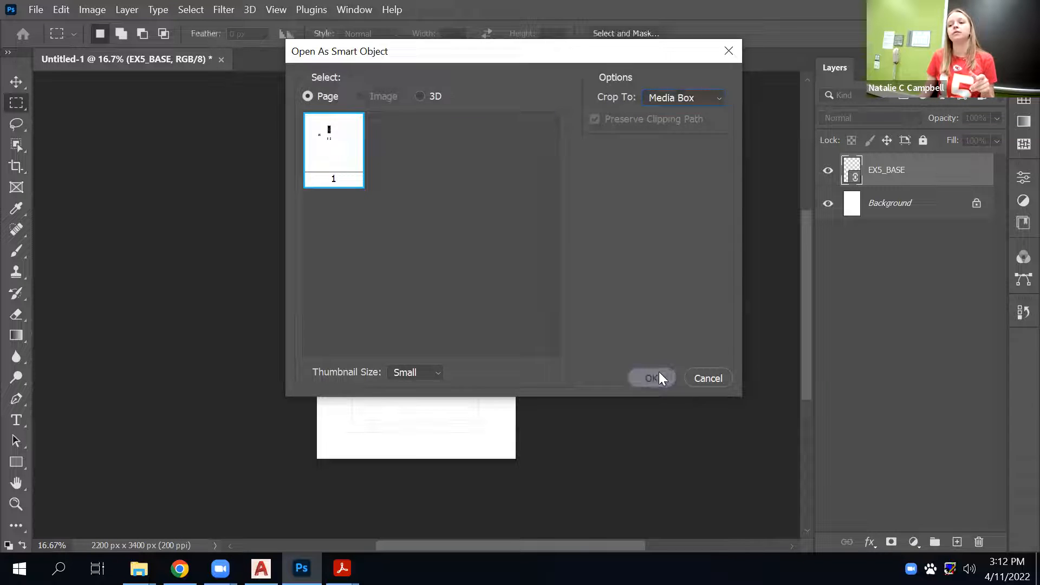
{"action": "left_click", "coordinate": [659, 376]}
{"action": "left_click", "coordinate": [348, 33]}
{"action": "left_click", "coordinate": [813, 33]}
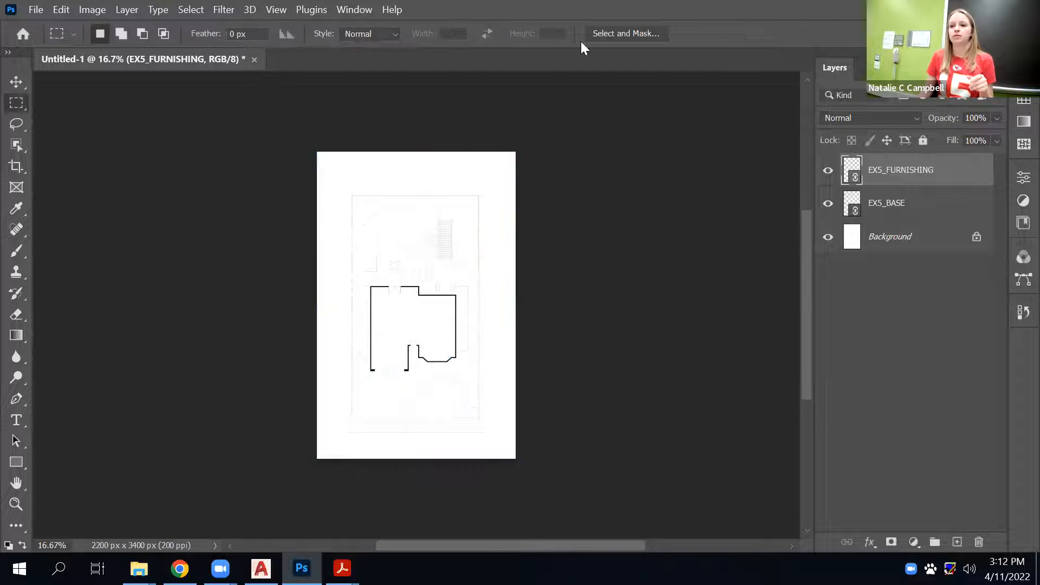
Place the EX5_TREES PDF as a linked file cropped to its Media Box, above the EX5_FURNISHING layer.
{"action": "left_click", "coordinate": [36, 10]}
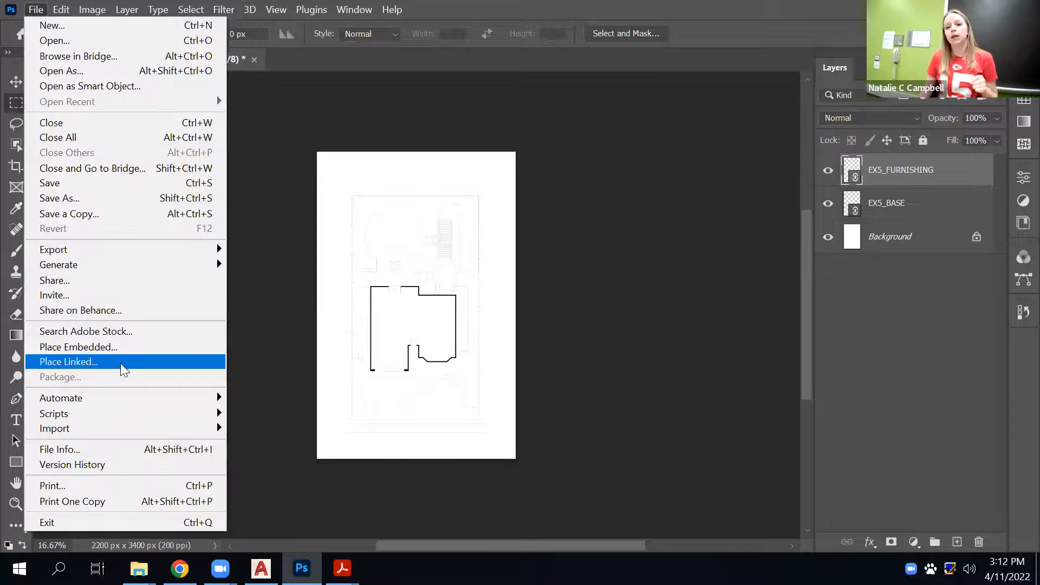
{"action": "left_click", "coordinate": [122, 363]}
{"action": "left_click", "coordinate": [212, 271]}
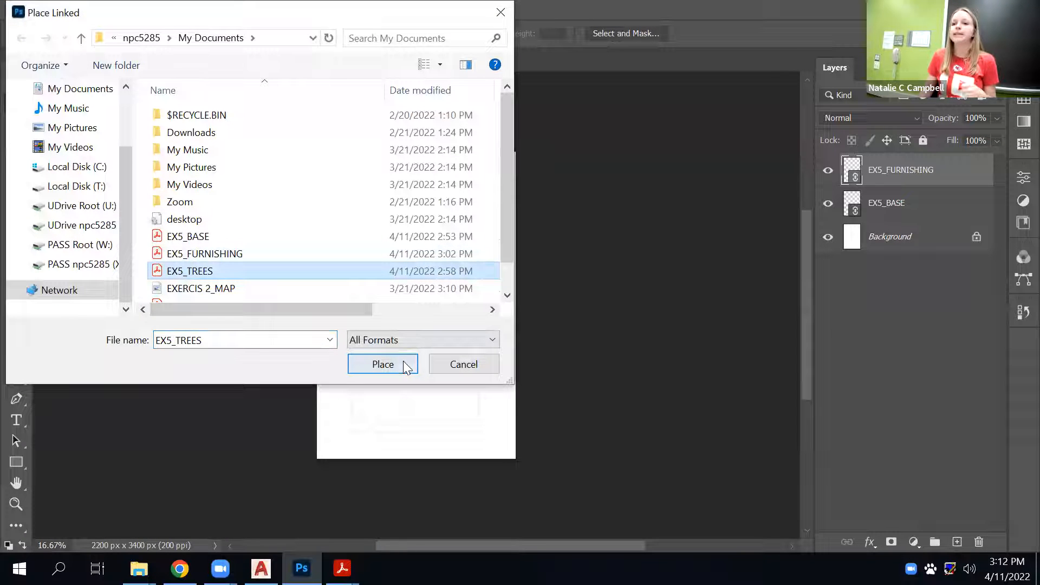
{"action": "left_click", "coordinate": [404, 360]}
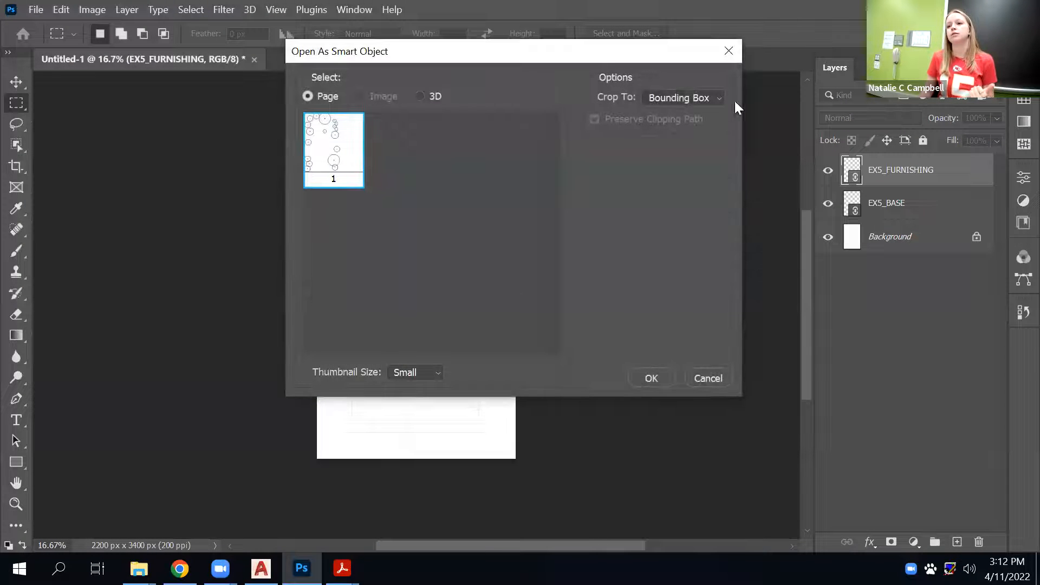
{"action": "left_click", "coordinate": [704, 92]}
{"action": "left_click", "coordinate": [691, 139]}
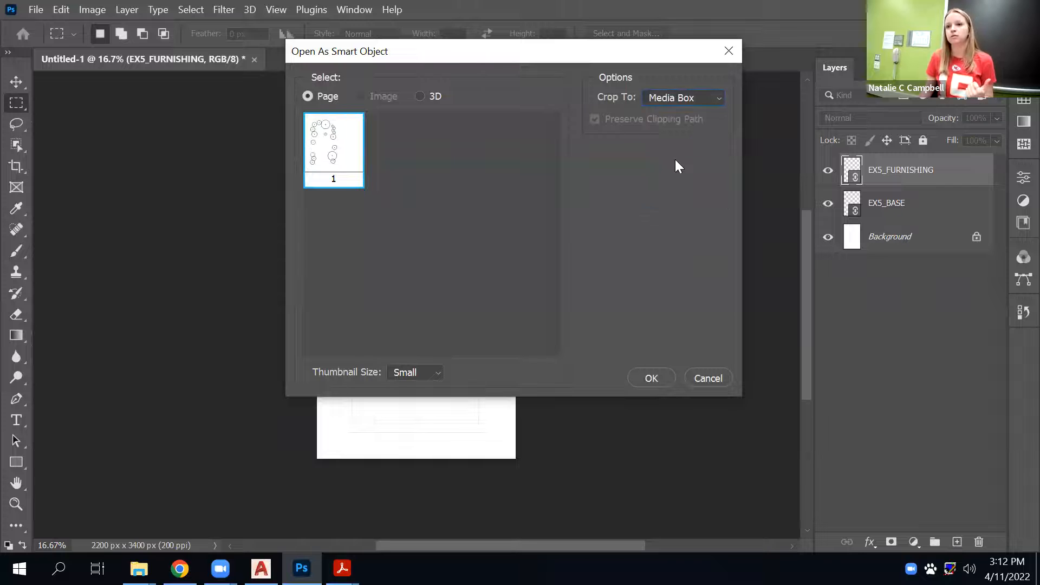
{"action": "left_click", "coordinate": [664, 381]}
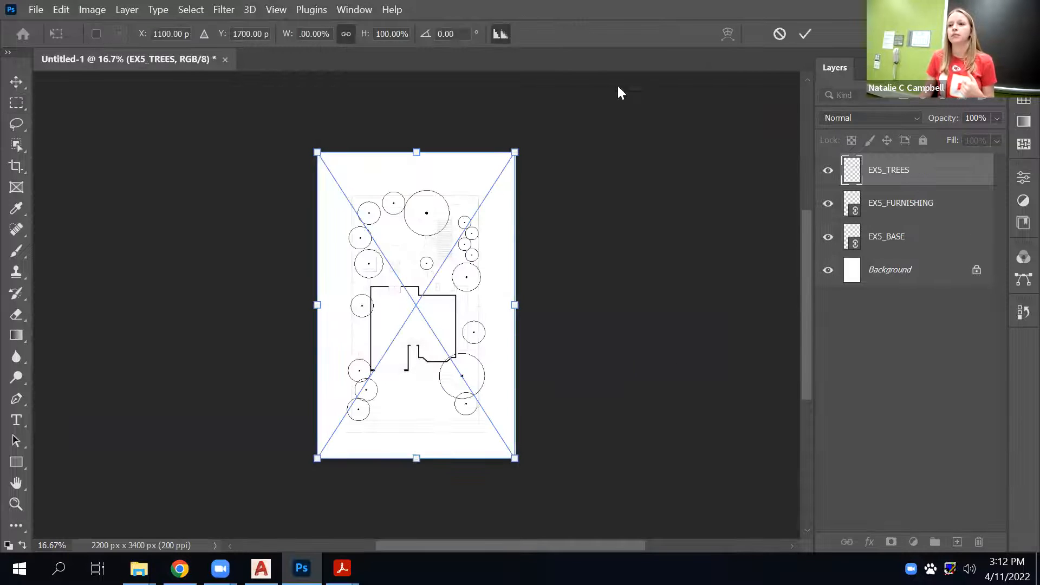
{"action": "left_click", "coordinate": [806, 37]}
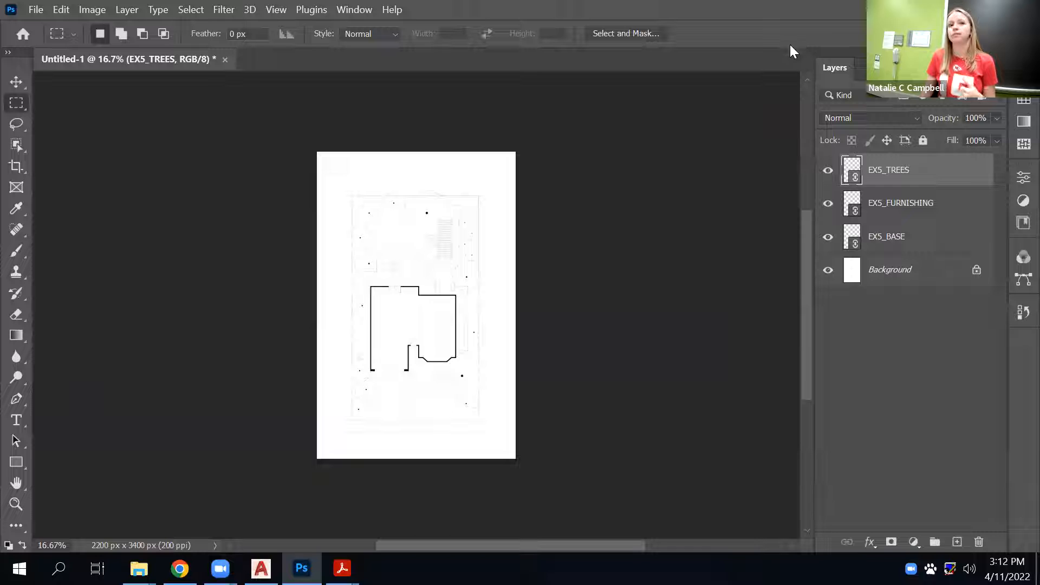
{"action": "left_click", "coordinate": [35, 11]}
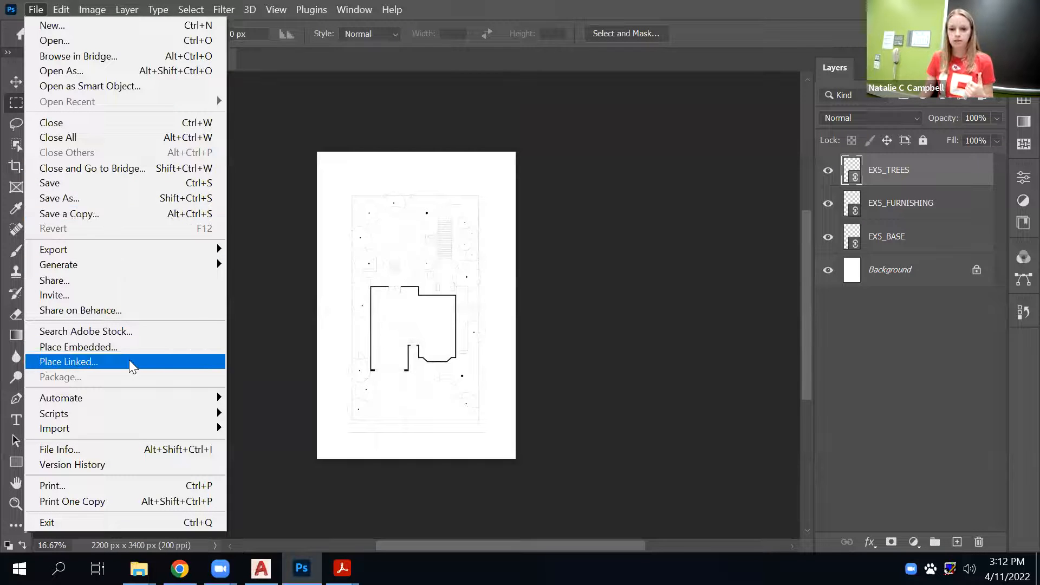
{"action": "left_click", "coordinate": [129, 362]}
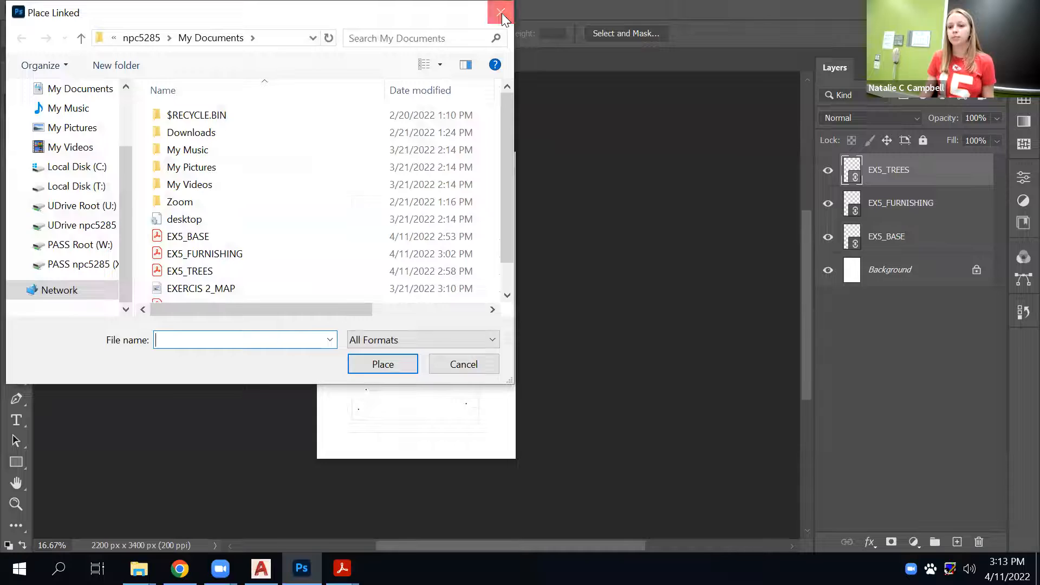
{"action": "left_click", "coordinate": [500, 12]}
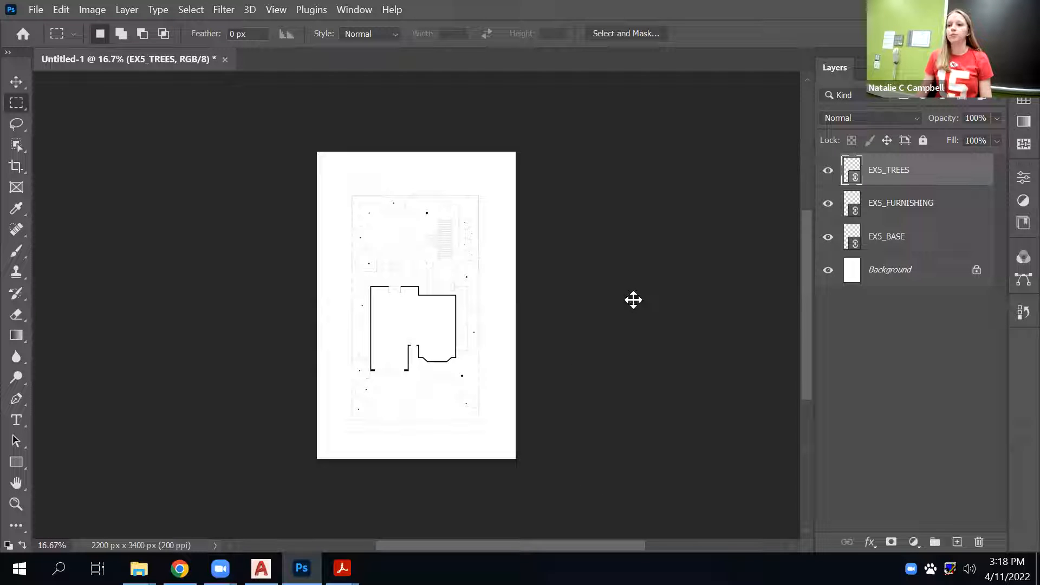
Check the placed plan in Photoshop up close and switch to the model space of the site plan drawing in AutoCAD.
{"action": "scroll", "coordinate": [429, 259], "scroll_direction": "up", "scroll_amount": 1}
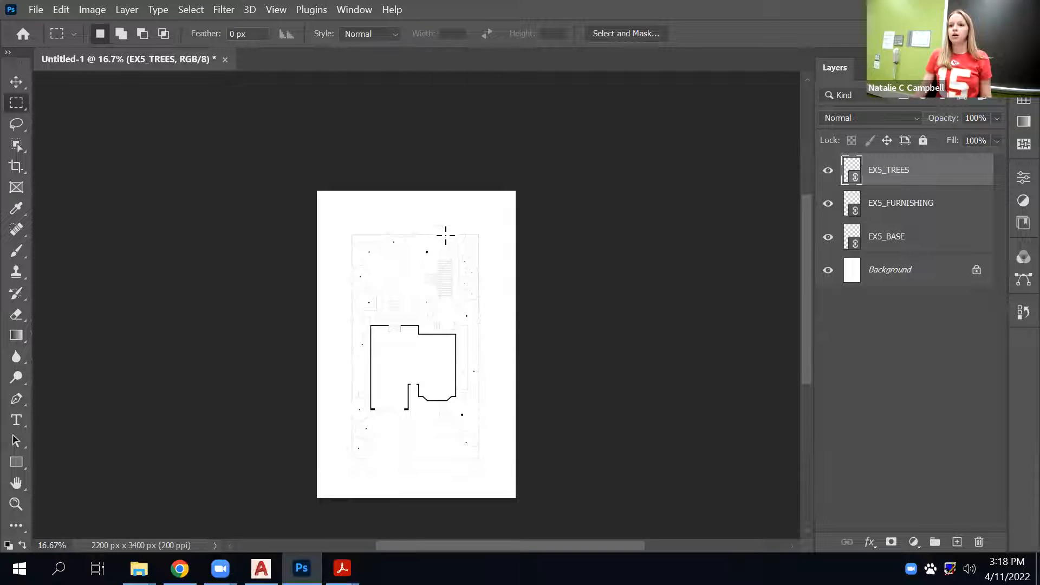
{"action": "scroll", "coordinate": [444, 234], "scroll_direction": "up", "scroll_amount": 4, "text": "alt"}
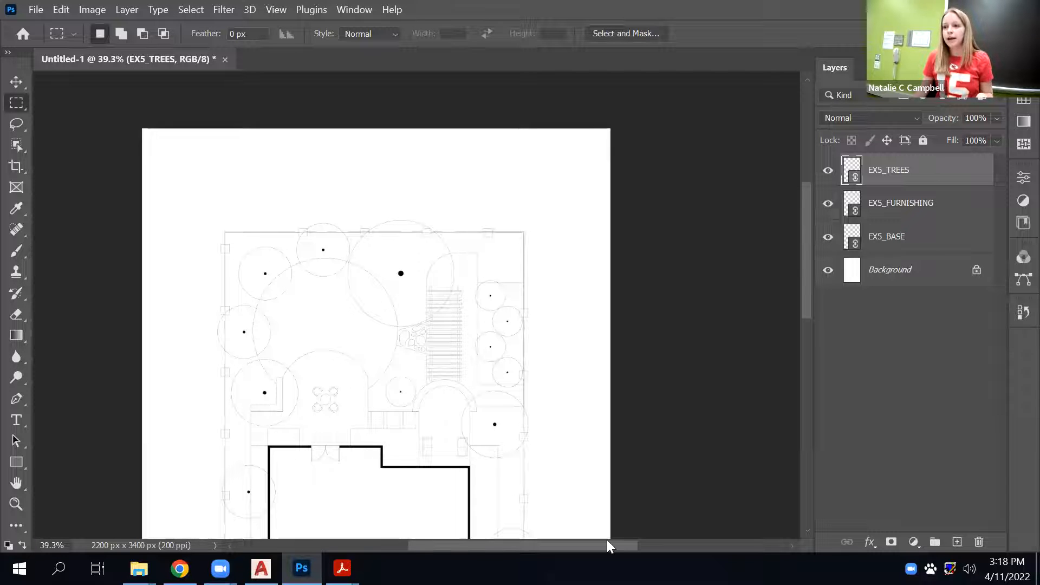
{"action": "left_click", "coordinate": [261, 568]}
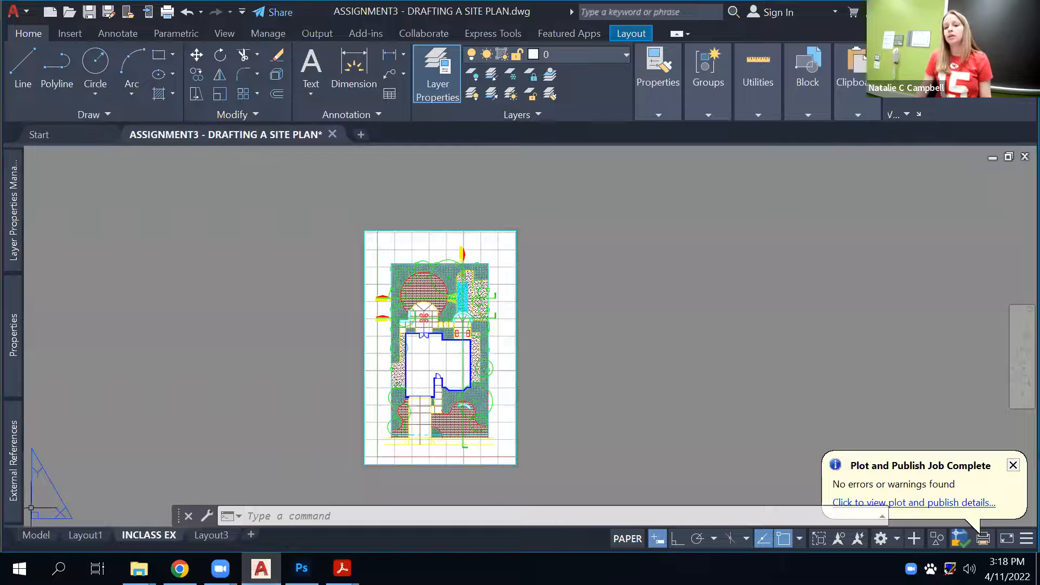
{"action": "mouse_move", "coordinate": [36, 535]}
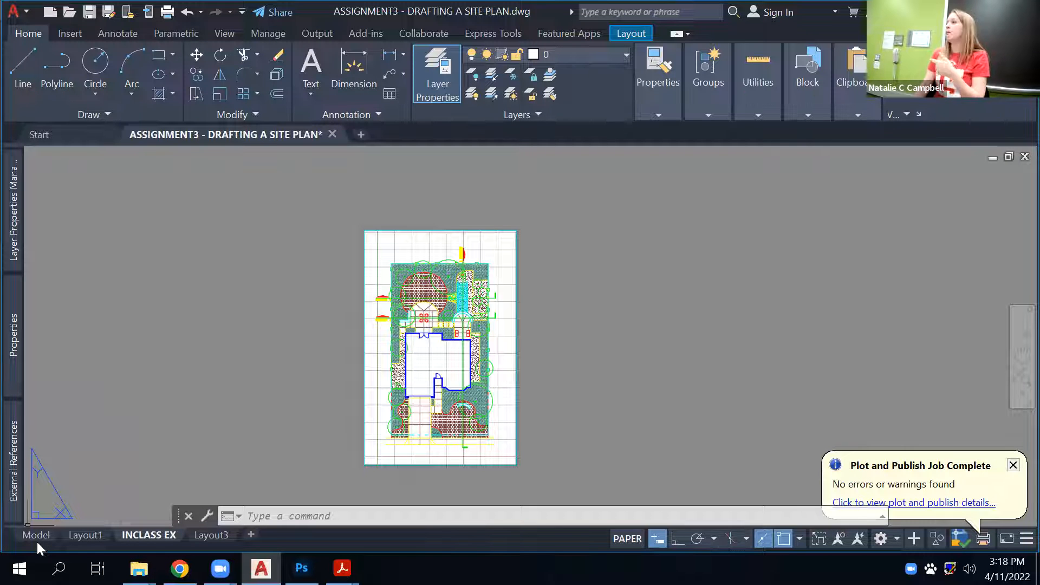
{"action": "left_click", "coordinate": [36, 539]}
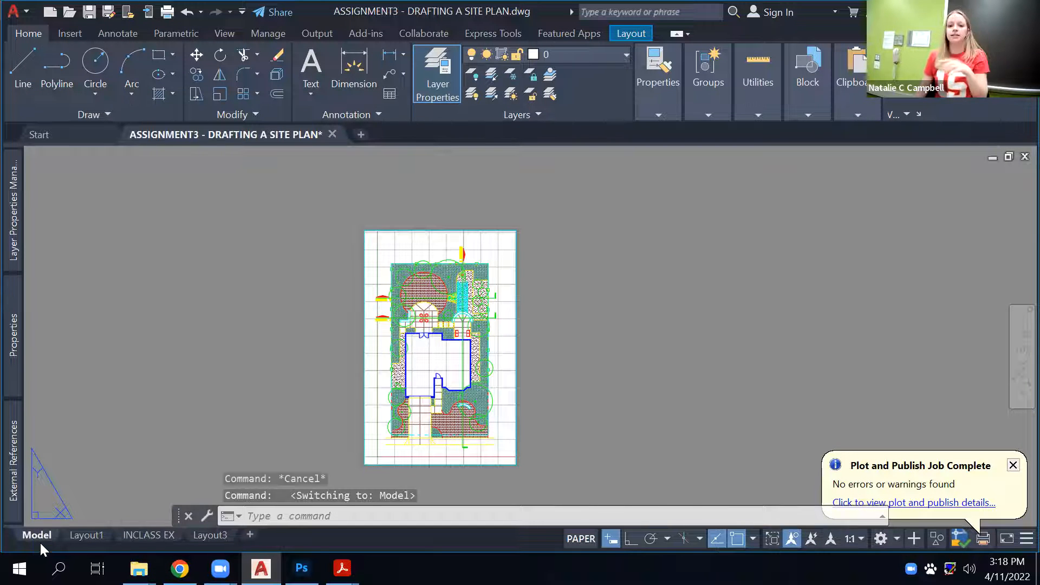
{"action": "left_click", "coordinate": [301, 568]}
{"action": "scroll", "coordinate": [395, 383], "scroll_direction": "down", "scroll_amount": 5}
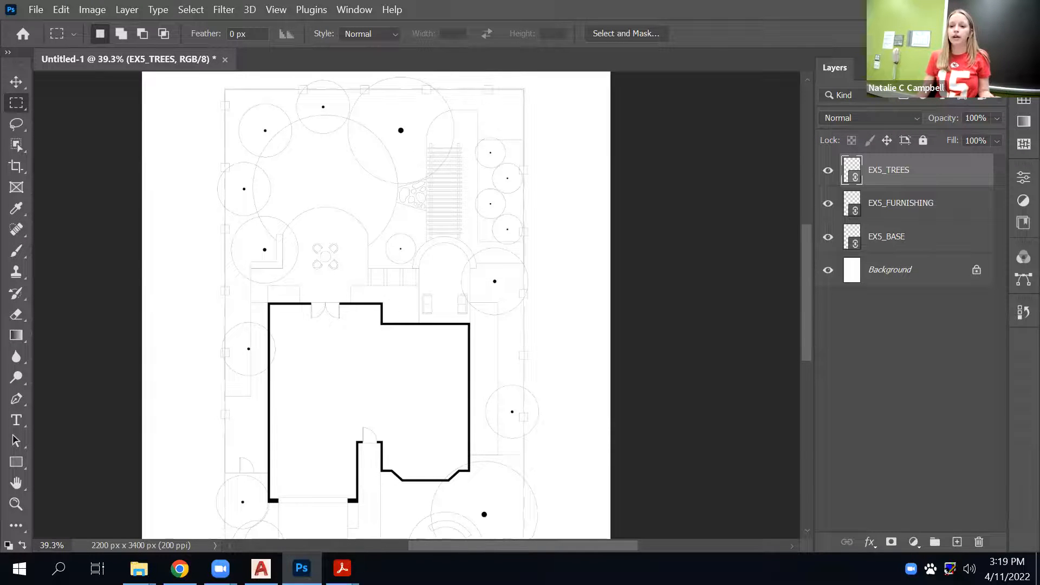
{"action": "left_click", "coordinate": [261, 568]}
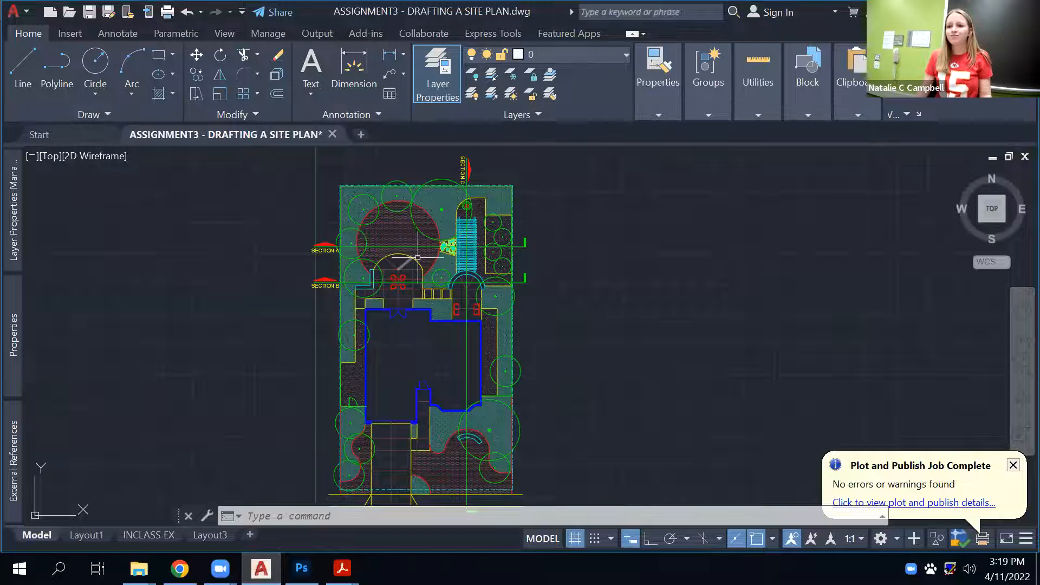
Isolate the layers of the fountain, the pergola and the red patio furniture in the site plan with LAYISO.
{"action": "scroll", "coordinate": [419, 250], "scroll_direction": "up", "scroll_amount": 6}
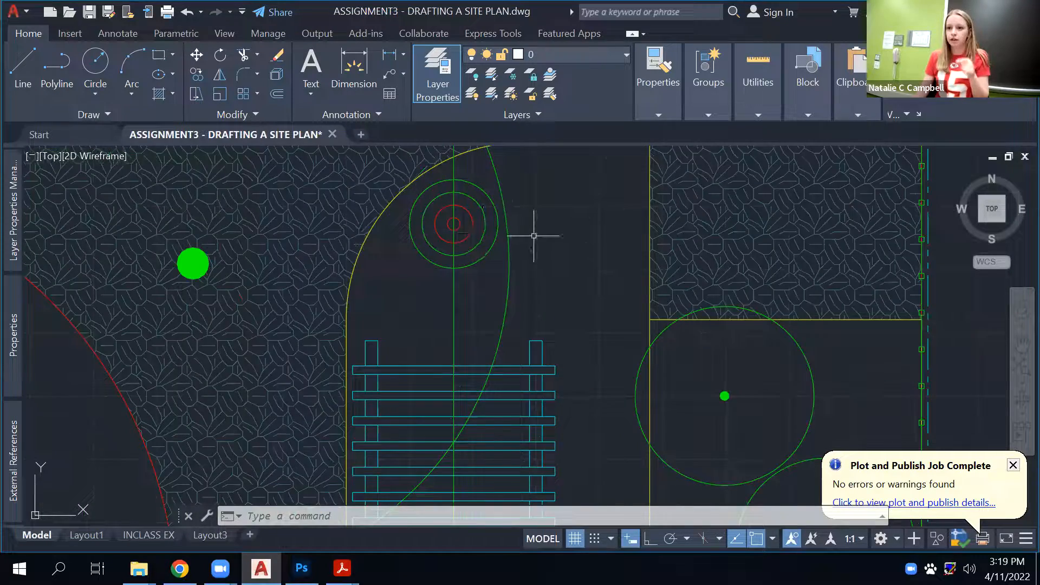
{"action": "scroll", "coordinate": [528, 228], "scroll_direction": "down", "scroll_amount": 2}
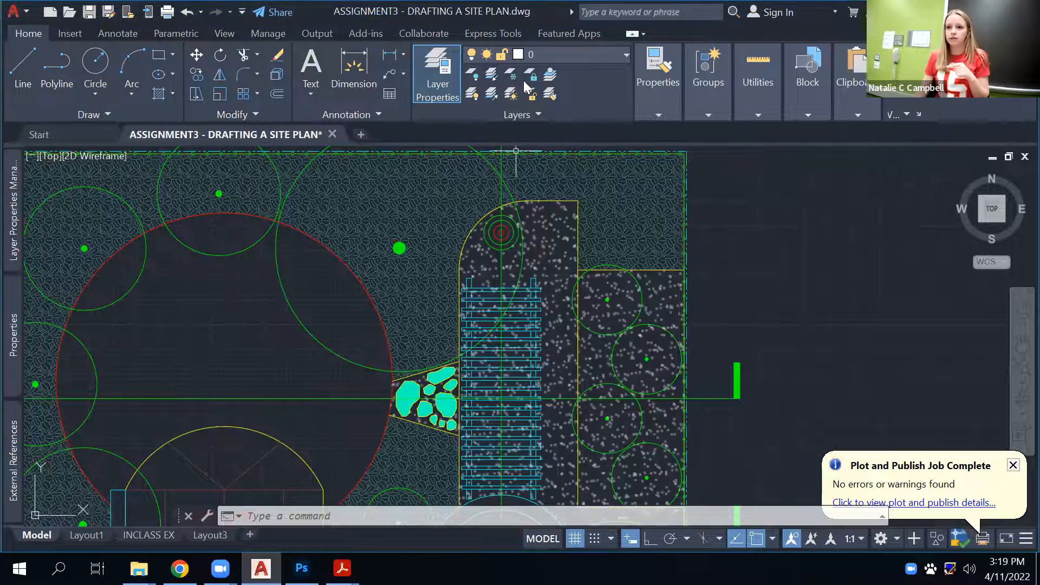
{"action": "left_click", "coordinate": [491, 75]}
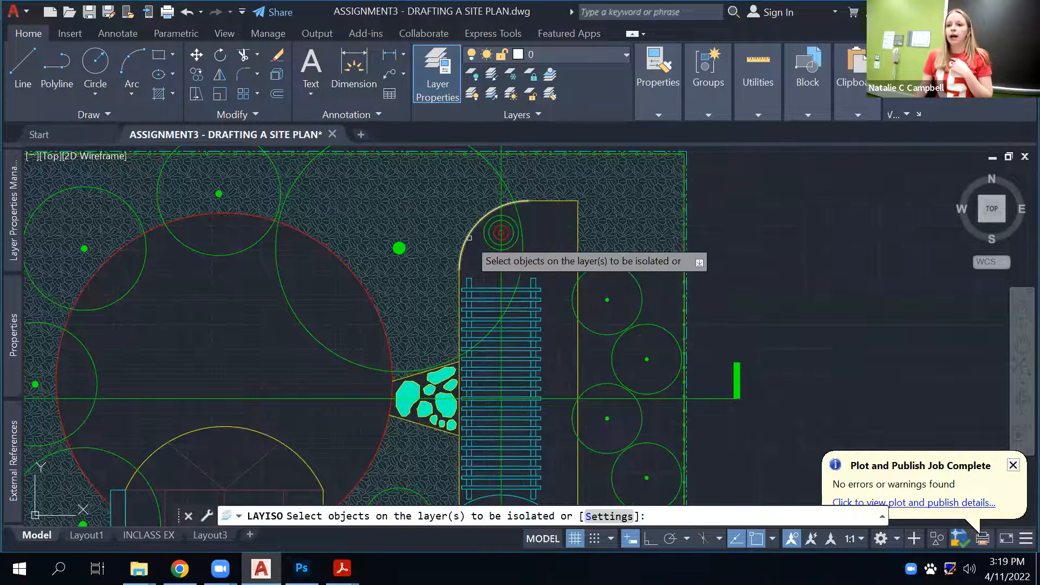
{"action": "left_click", "coordinate": [486, 240]}
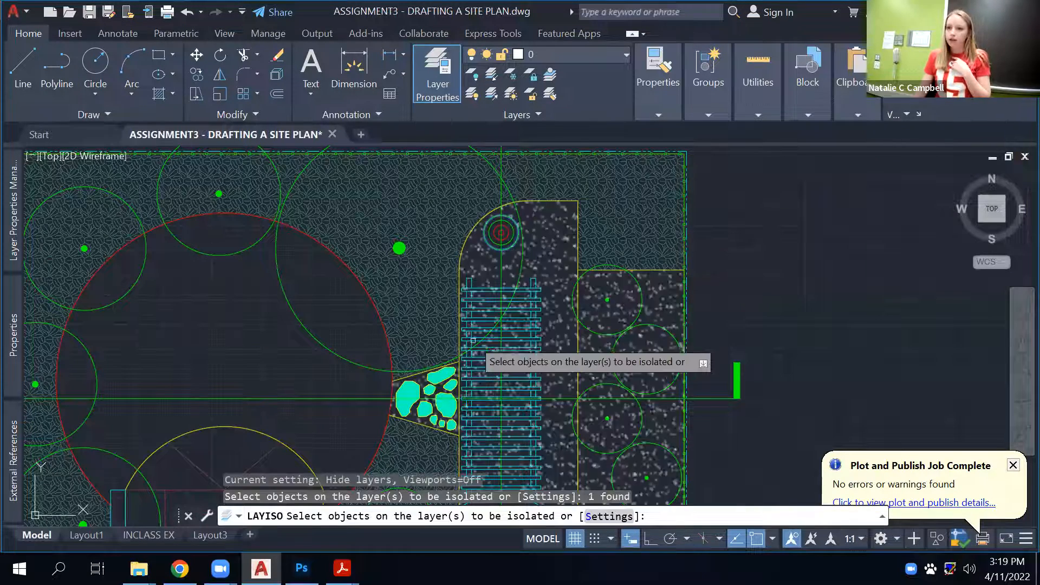
{"action": "left_click", "coordinate": [469, 285]}
{"action": "scroll", "coordinate": [423, 295], "scroll_direction": "down", "scroll_amount": 3}
{"action": "scroll", "coordinate": [384, 293], "scroll_direction": "up", "scroll_amount": 4}
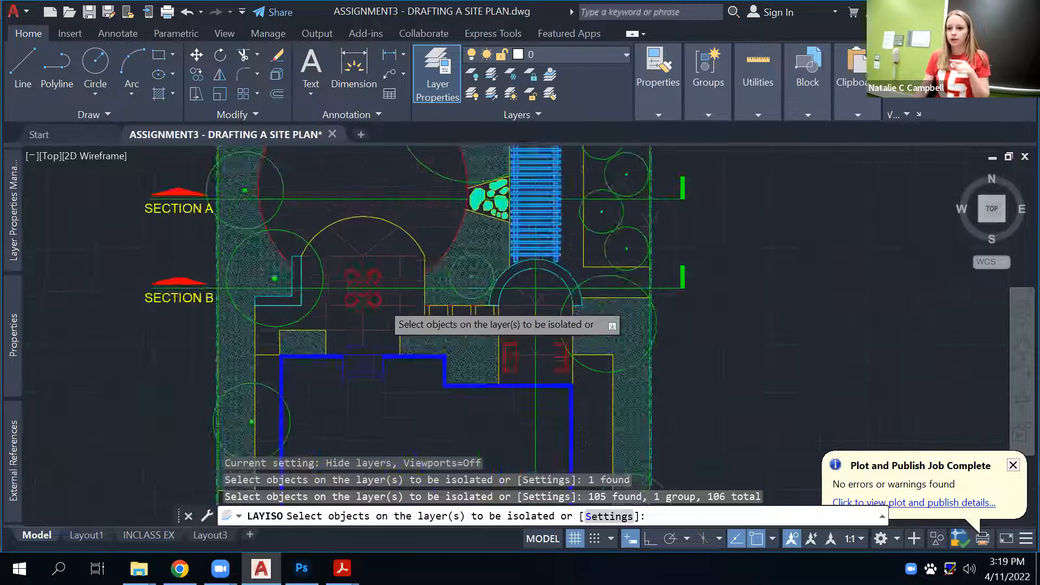
{"action": "scroll", "coordinate": [382, 302], "scroll_direction": "up", "scroll_amount": 2}
{"action": "left_click", "coordinate": [380, 302]}
{"action": "scroll", "coordinate": [418, 362], "scroll_direction": "down", "scroll_amount": 8}
{"action": "scroll", "coordinate": [435, 361], "scroll_direction": "up", "scroll_amount": 4}
{"action": "scroll", "coordinate": [432, 395], "scroll_direction": "down", "scroll_amount": 4}
{"action": "mouse_move", "coordinate": [433, 401]}
{"action": "middle_mouse_down"}
{"action": "mouse_move", "coordinate": [433, 262]}
{"action": "mouse_move", "coordinate": [429, 333]}
{"action": "middle_mouse_up"}
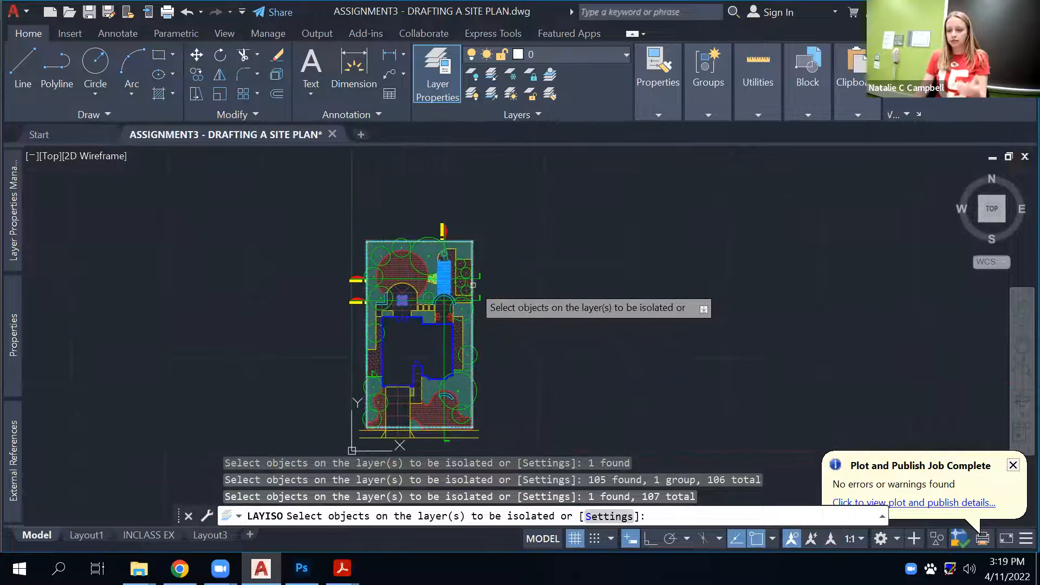
{"action": "key", "text": "Return"}
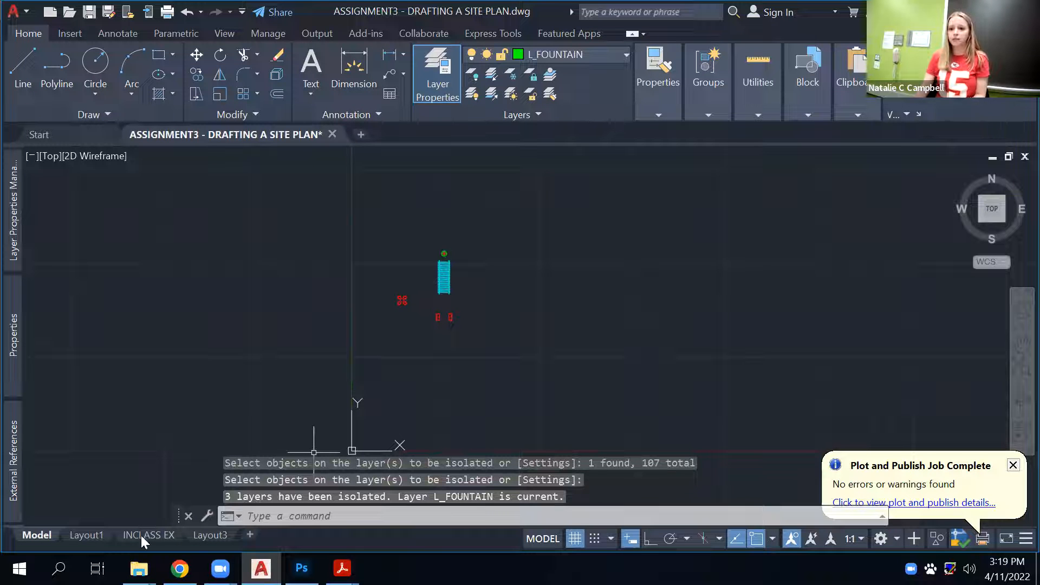
Plot the INCLASS EX layout to PDF on 11 x 17 inch full bleed paper, overwriting EX5_FURNISHING in My Documents.
{"action": "key", "text": "Escape"}
{"action": "left_click", "coordinate": [149, 535]}
{"action": "type", "text": "PLOT"}
{"action": "key", "text": "Return"}
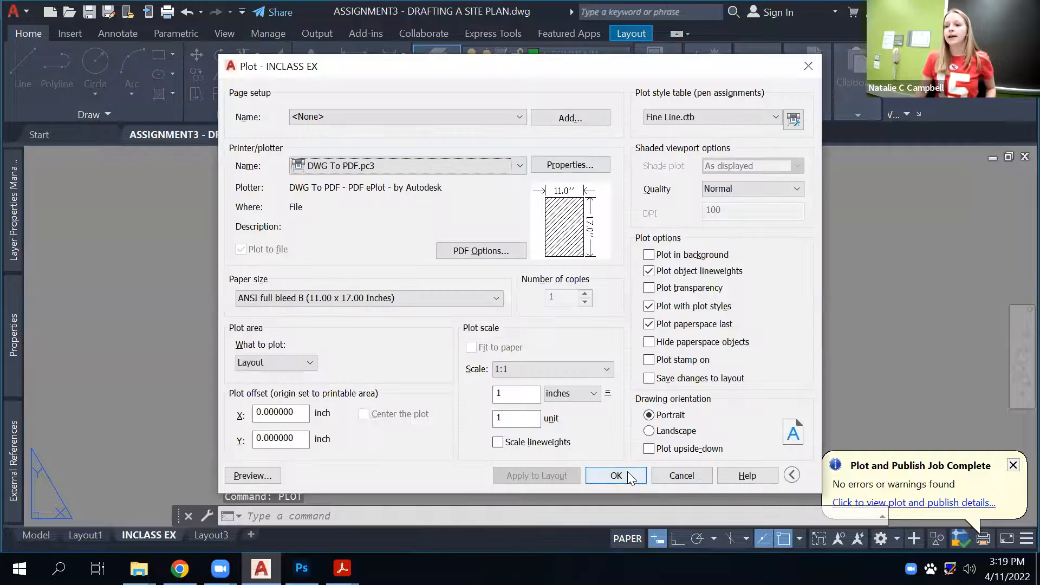
{"action": "left_click", "coordinate": [627, 471]}
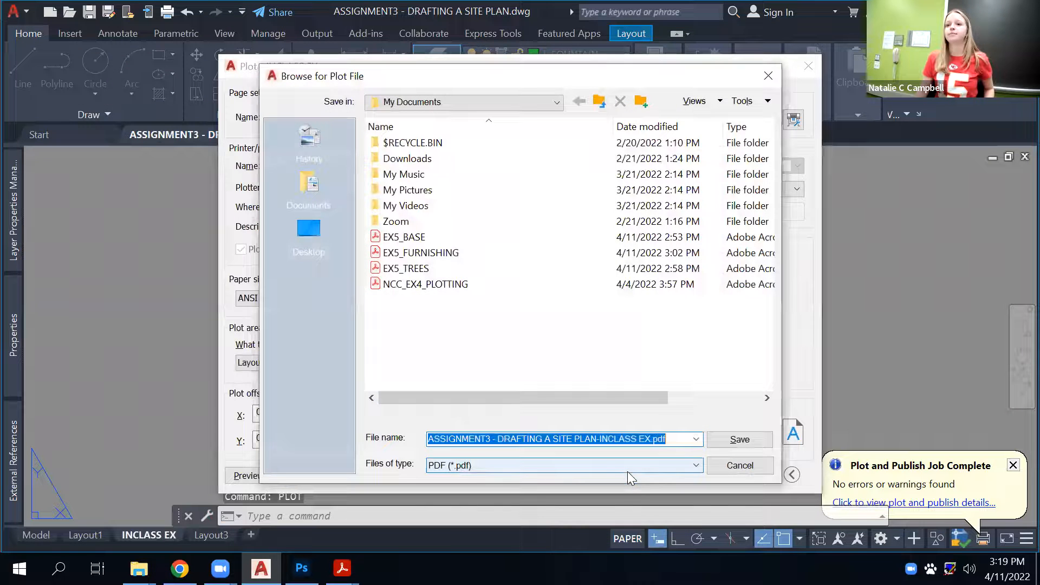
{"action": "left_click", "coordinate": [437, 255]}
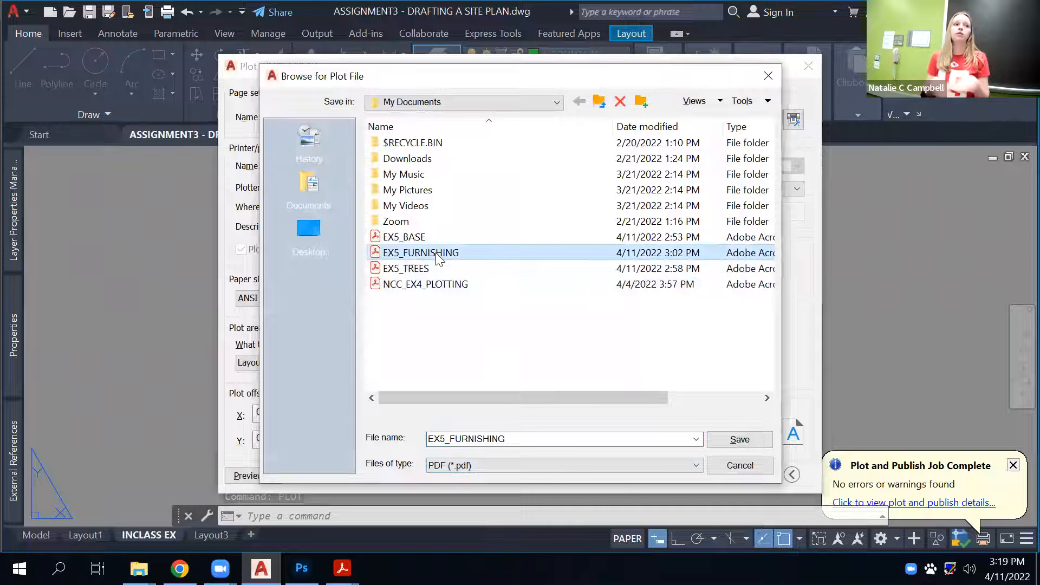
{"action": "left_click", "coordinate": [342, 568]}
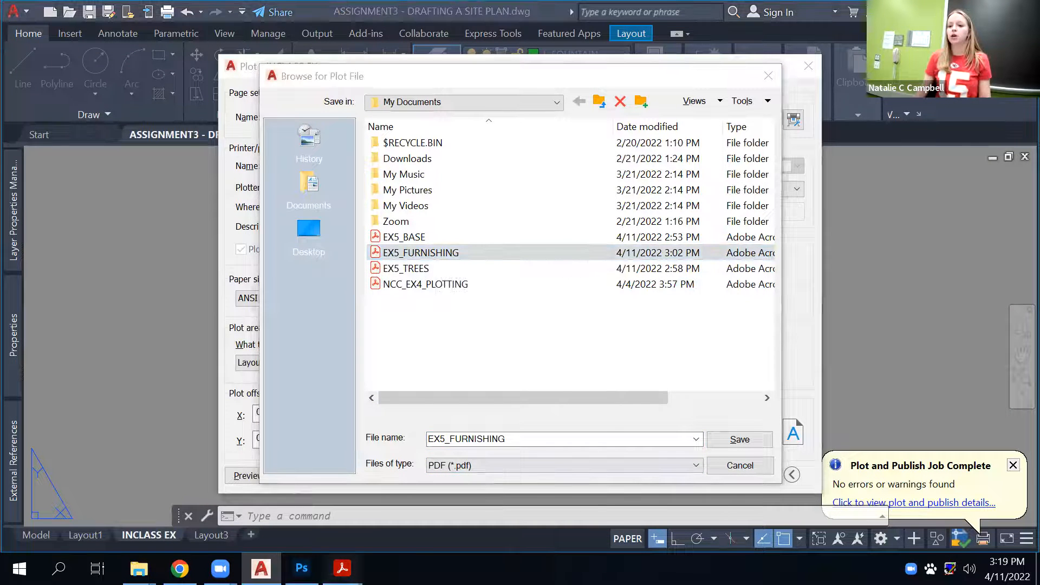
{"action": "left_click", "coordinate": [594, 446]}
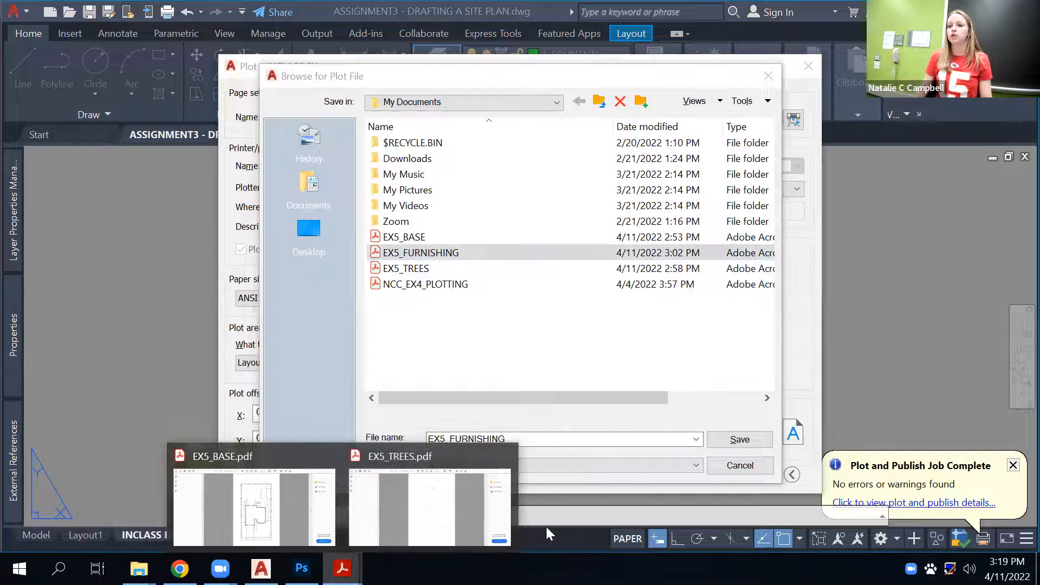
{"action": "left_click", "coordinate": [464, 255]}
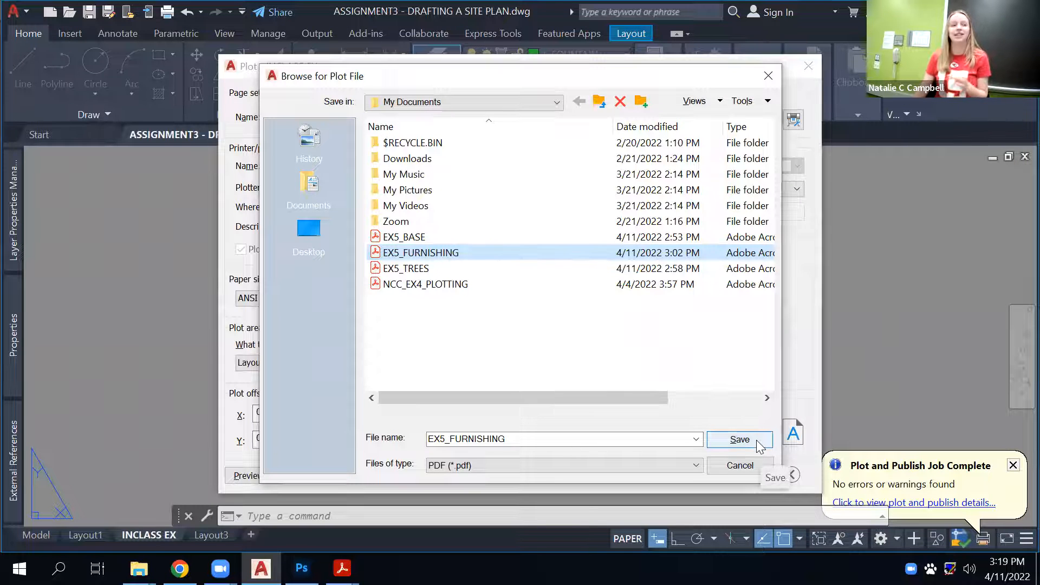
{"action": "left_click", "coordinate": [740, 440]}
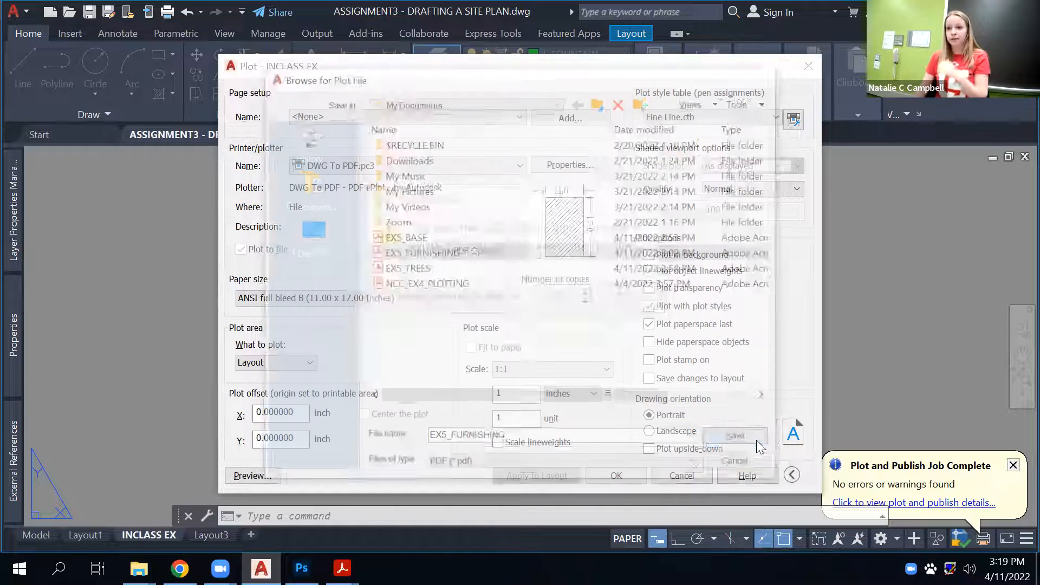
{"action": "left_click", "coordinate": [565, 296]}
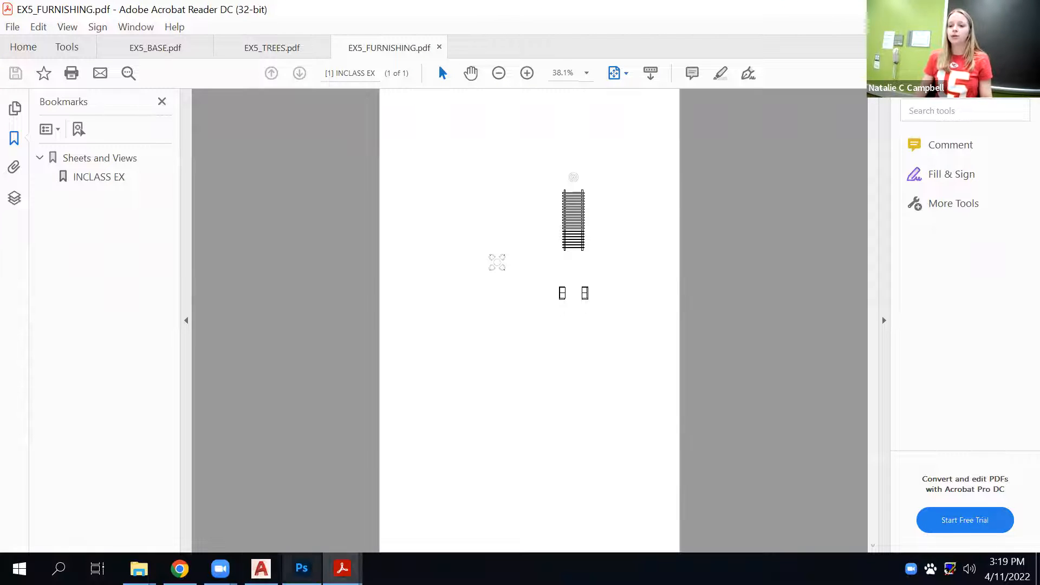
Switch to Photoshop and view the EX5_FURNISHING layer alone by hiding EX5_BASE and EX5_TREES, and show both layers again.
{"action": "left_click", "coordinate": [301, 568]}
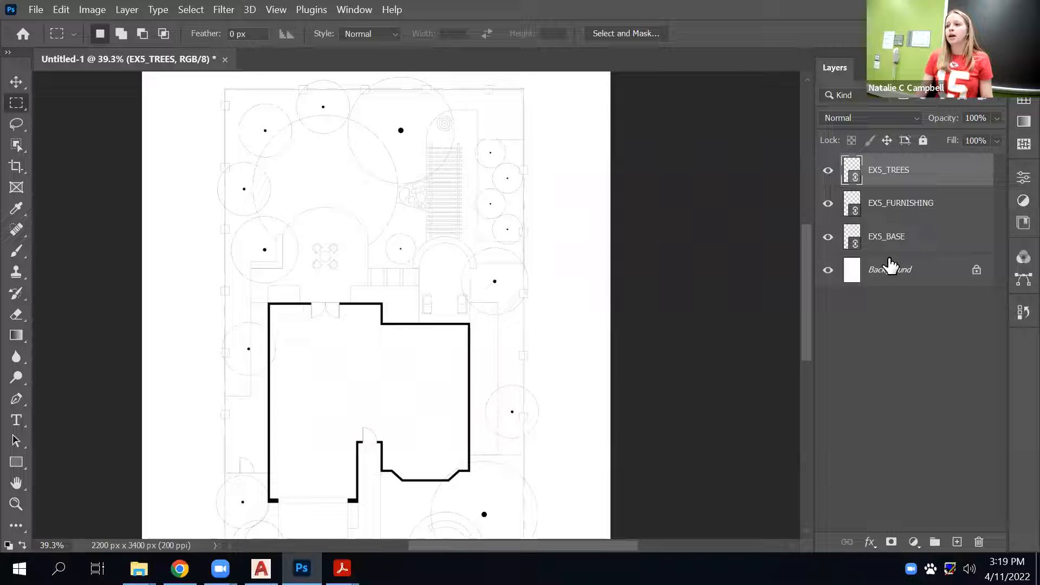
{"action": "left_click", "coordinate": [828, 237]}
{"action": "left_click_drag", "start_coordinate": [481, 94], "coordinate": [390, 149]}
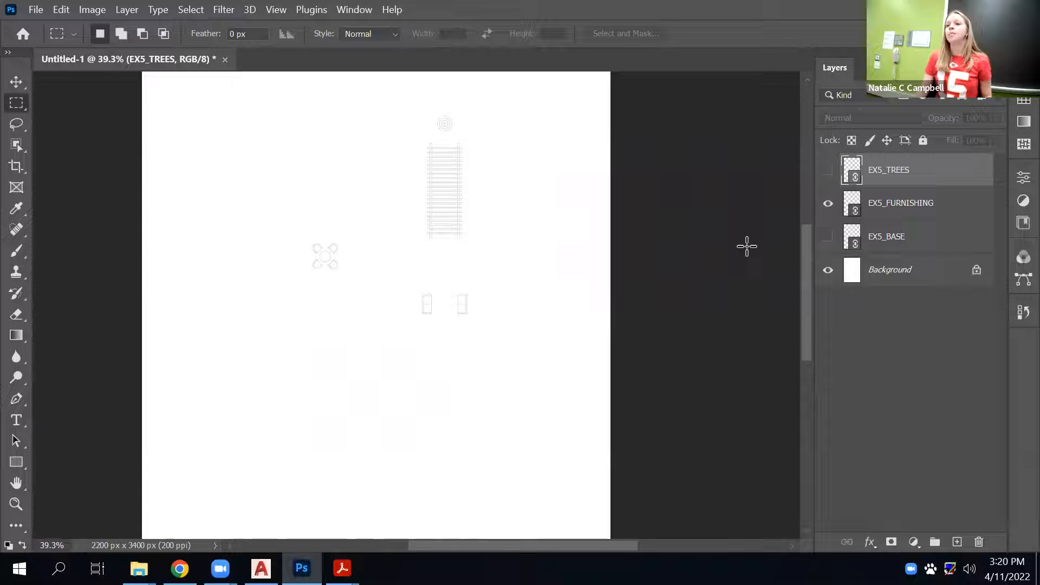
{"action": "left_click", "coordinate": [827, 236]}
{"action": "left_click", "coordinate": [828, 170]}
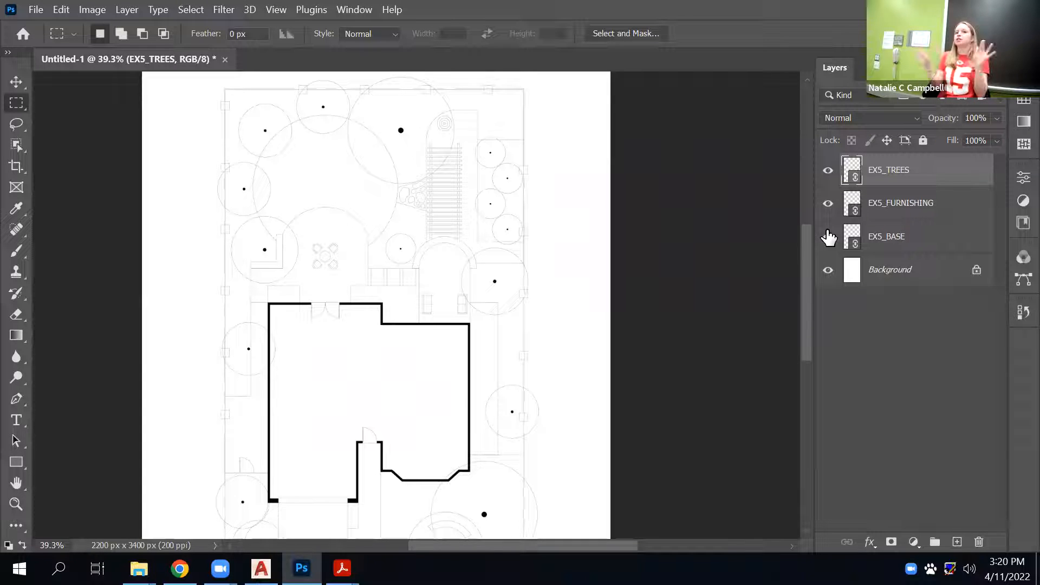
Open the linked source file of the EX5_BASE layer from its smart object.
{"action": "double_click", "coordinate": [856, 245]}
{"action": "left_click", "coordinate": [577, 247]}
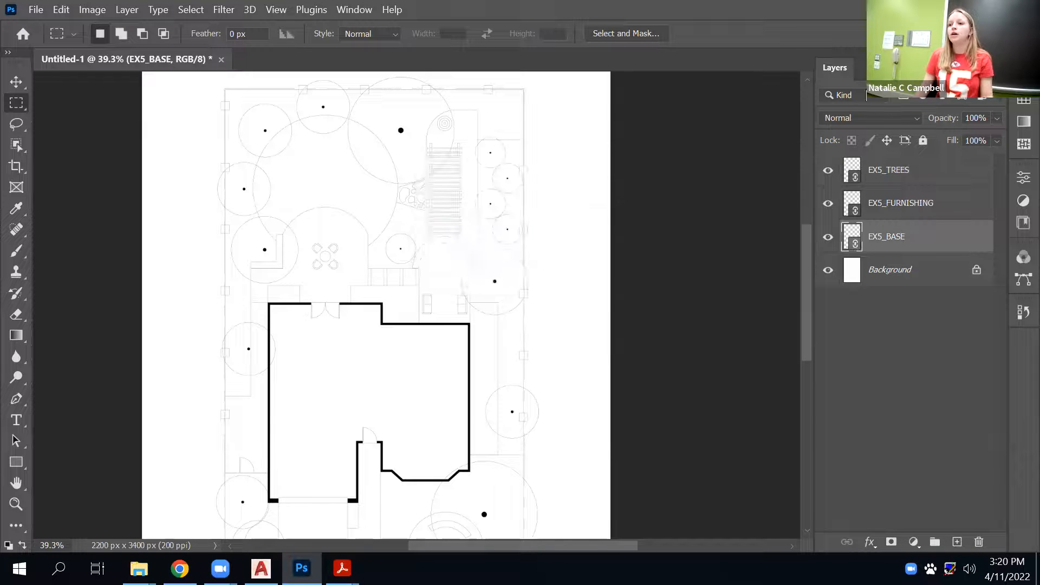
Dismiss the opened source file and update all modified linked content from the EX5_BASE layer in Photoshop.
{"action": "left_click", "coordinate": [948, 9]}
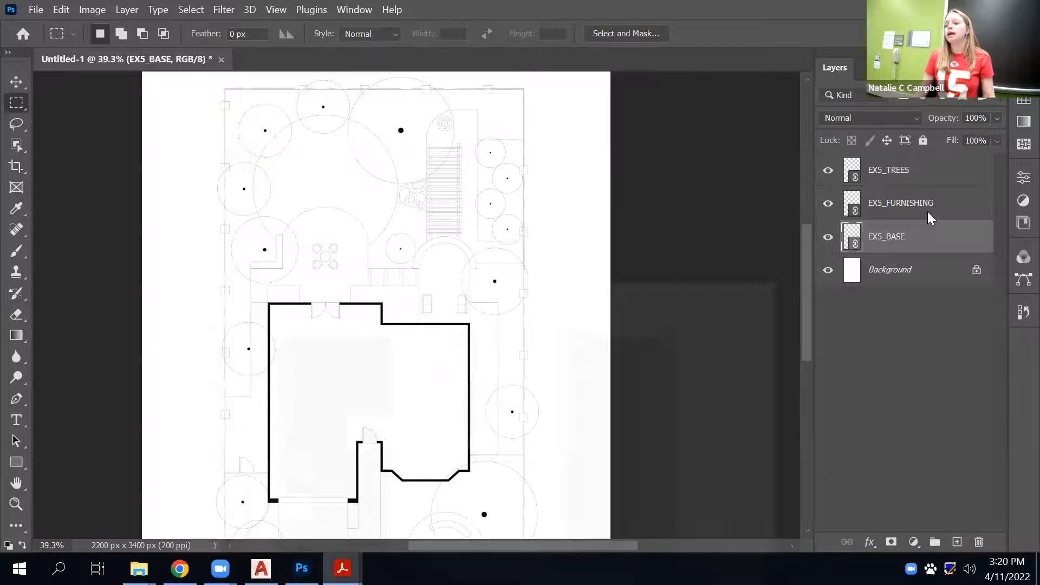
{"action": "right_click", "coordinate": [936, 241]}
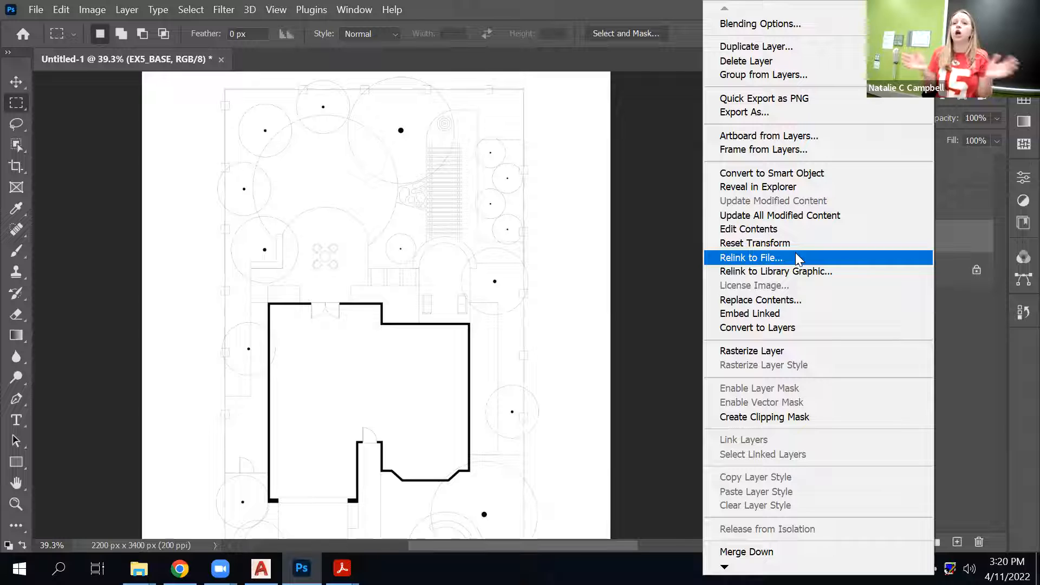
{"action": "left_click", "coordinate": [786, 216]}
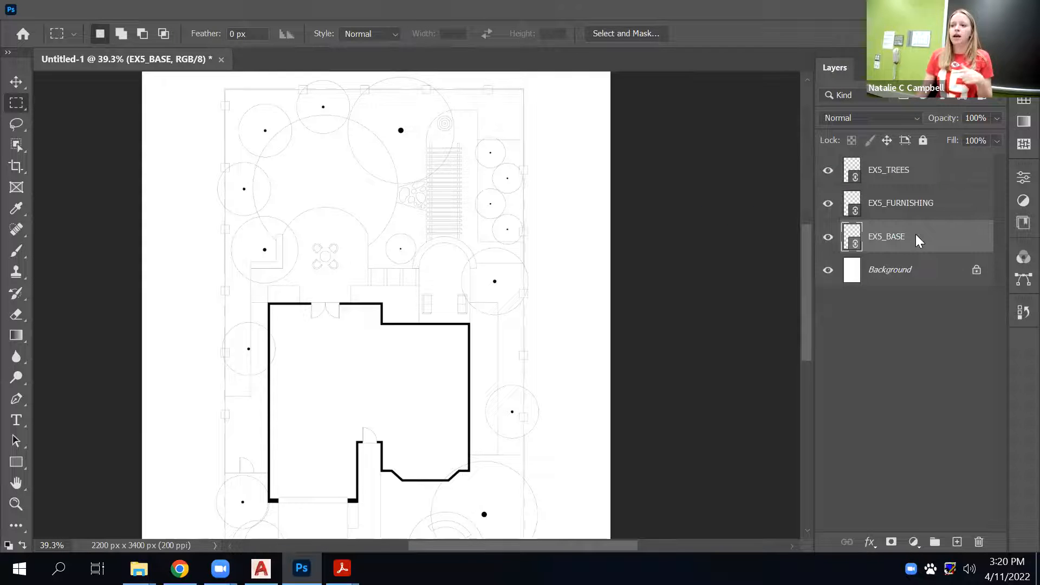
{"action": "right_click", "coordinate": [915, 235]}
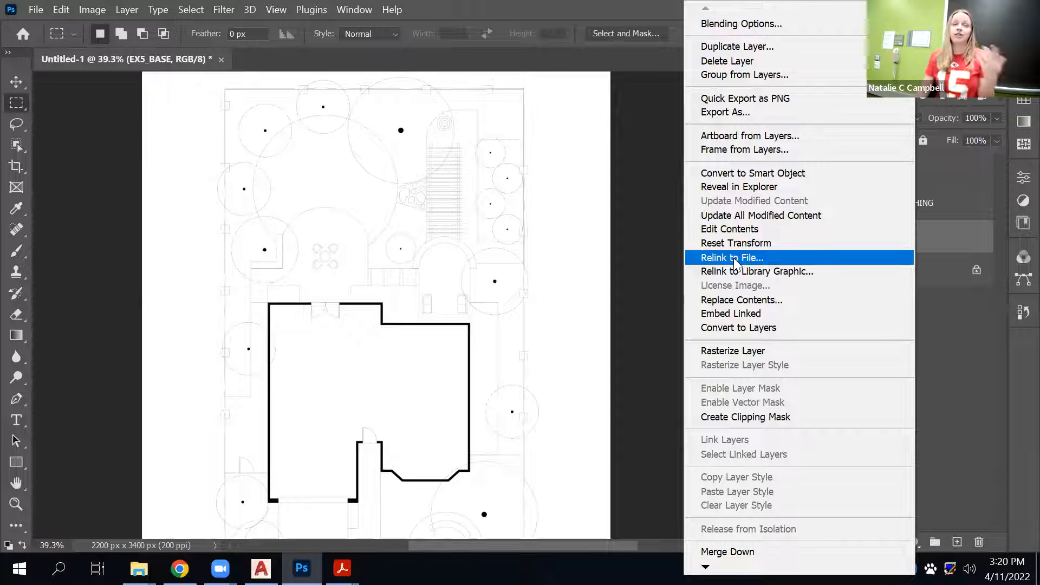
{"action": "left_click", "coordinate": [733, 258]}
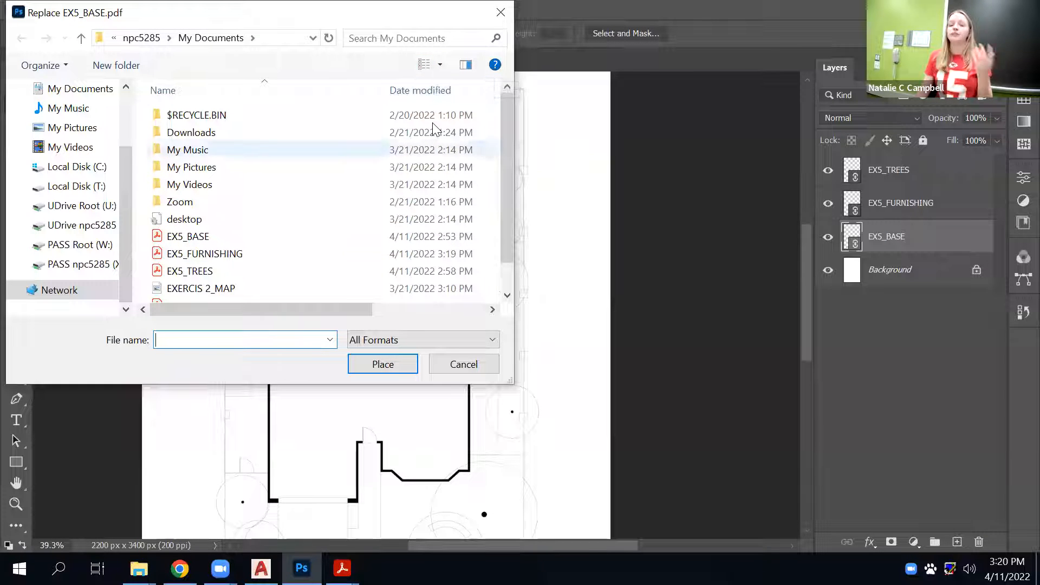
{"action": "left_click", "coordinate": [464, 365]}
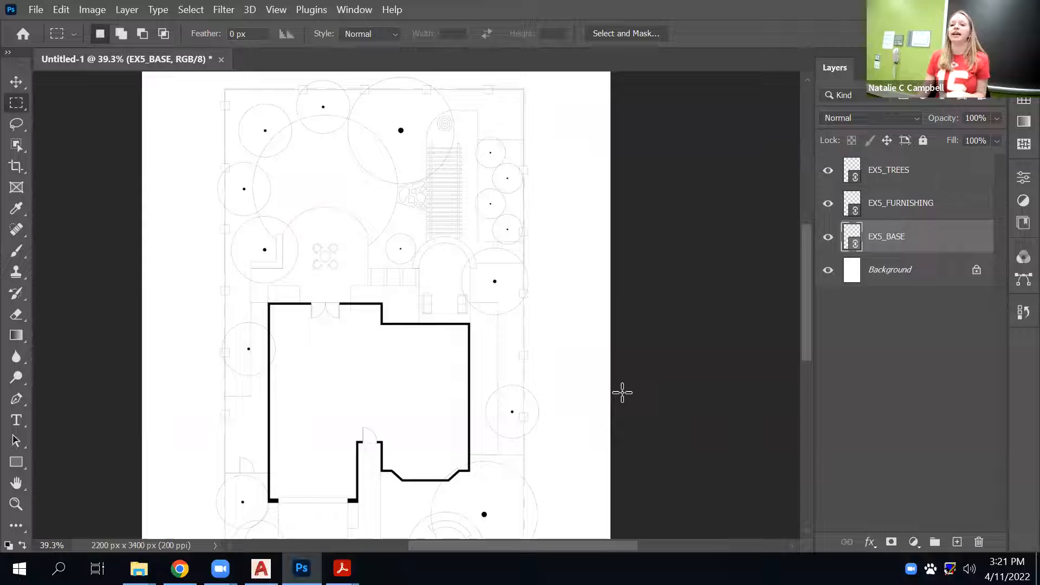
Hide the EX5_TREES and EX5_FURNISHING layers and add a new layer named GRAVEL above EX5_BASE.
{"action": "left_click", "coordinate": [827, 270]}
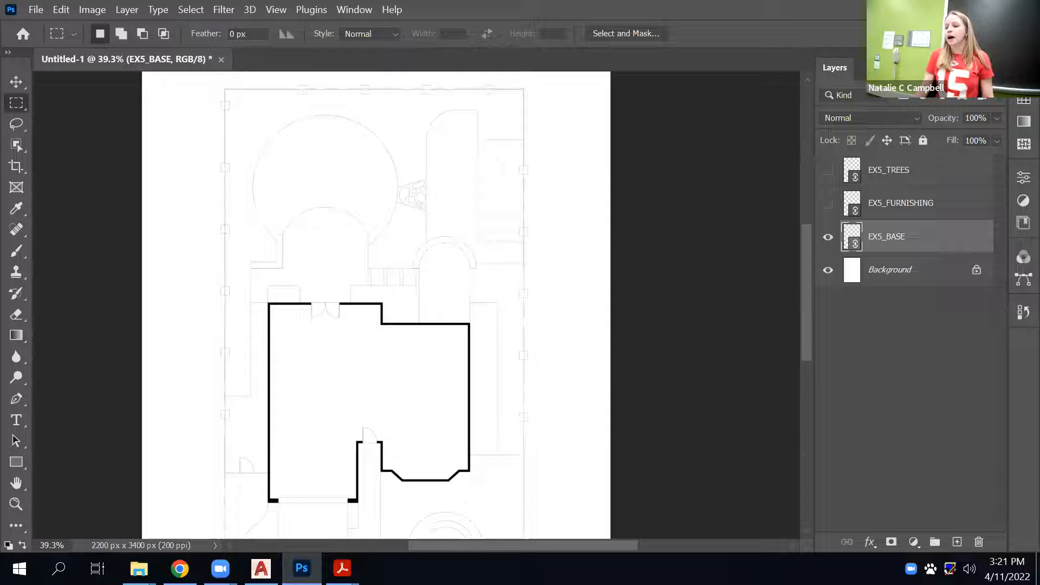
{"action": "left_click", "coordinate": [957, 542]}
{"action": "double_click", "coordinate": [890, 236]}
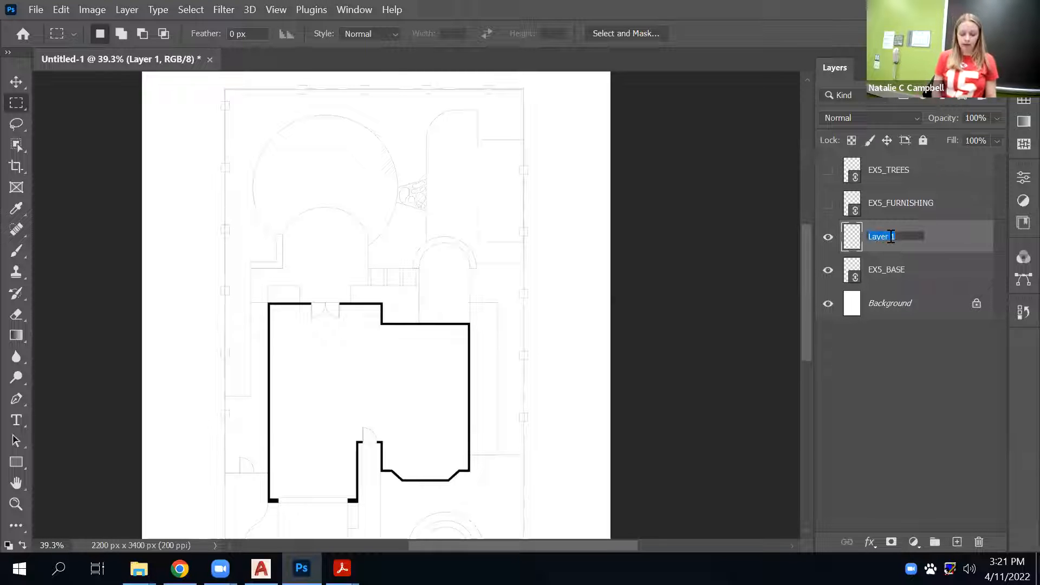
{"action": "type", "text": "gra"}
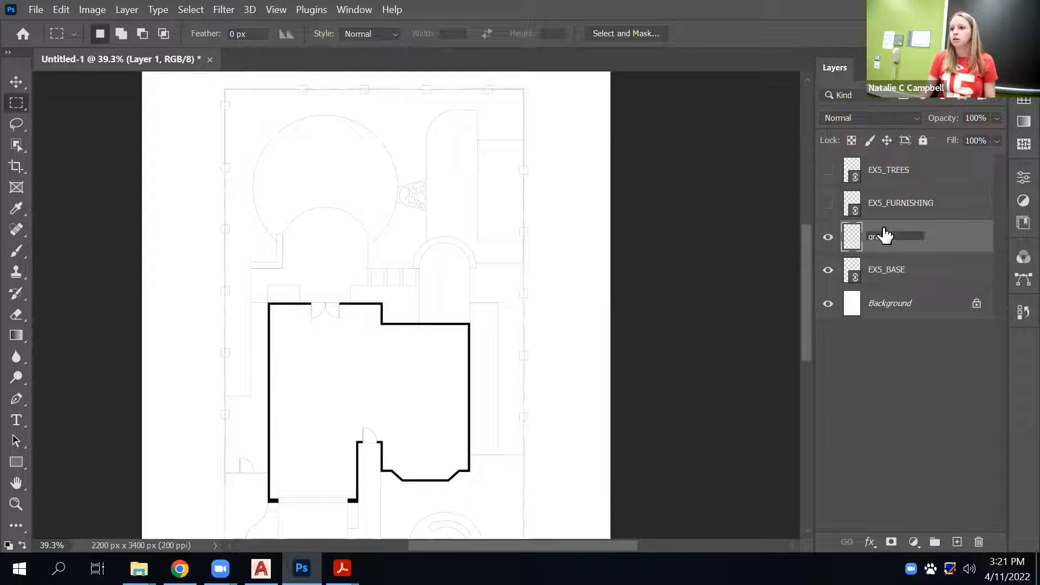
{"action": "key", "text": "BackSpace"}
{"action": "key", "text": "BackSpace"}
{"action": "key", "text": "BackSpace"}
{"action": "key", "text": "BackSpace"}
{"action": "key", "text": "BackSpace"}
{"action": "type", "text": "GRAVEL"}
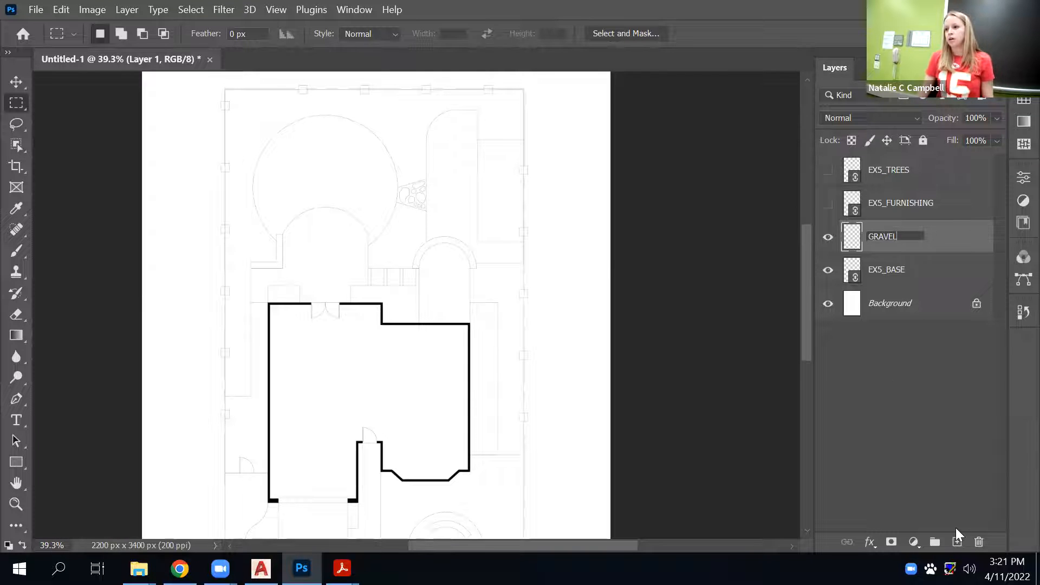
Add two new layers named TREES, directly above GRAVEL, and PAVEMENT, above all existing layers.
{"action": "left_click", "coordinate": [958, 542]}
{"action": "double_click", "coordinate": [891, 237]}
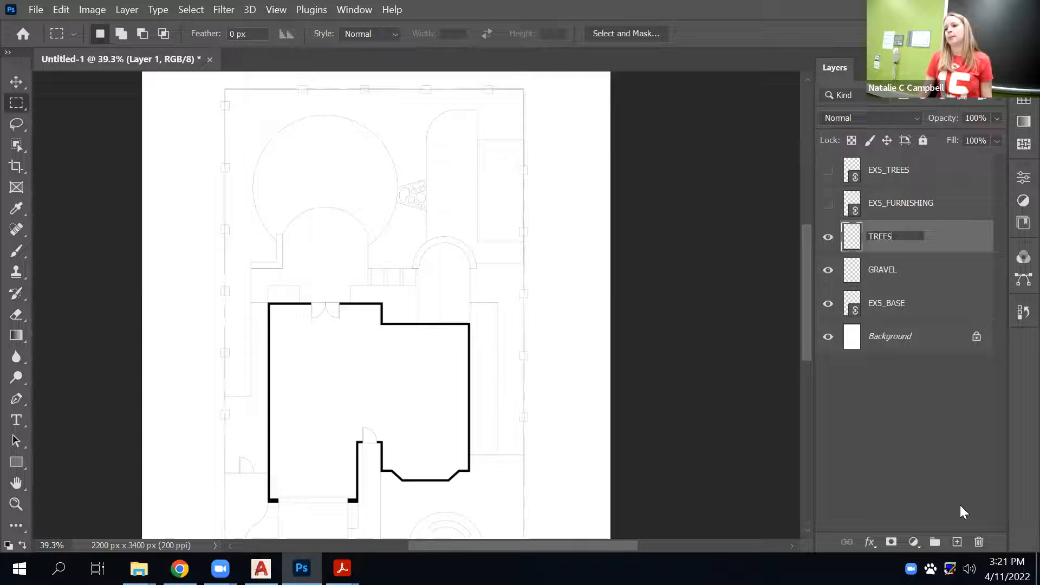
{"action": "left_click", "coordinate": [957, 541]}
{"action": "left_click", "coordinate": [957, 541]}
{"action": "double_click", "coordinate": [884, 171]}
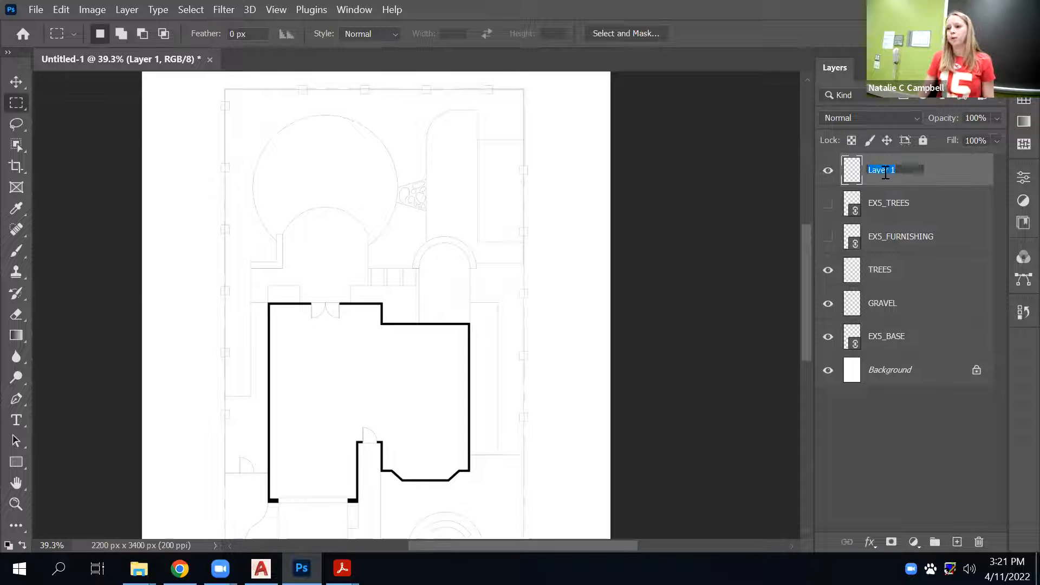
{"action": "type", "text": "PAVEMENT"}
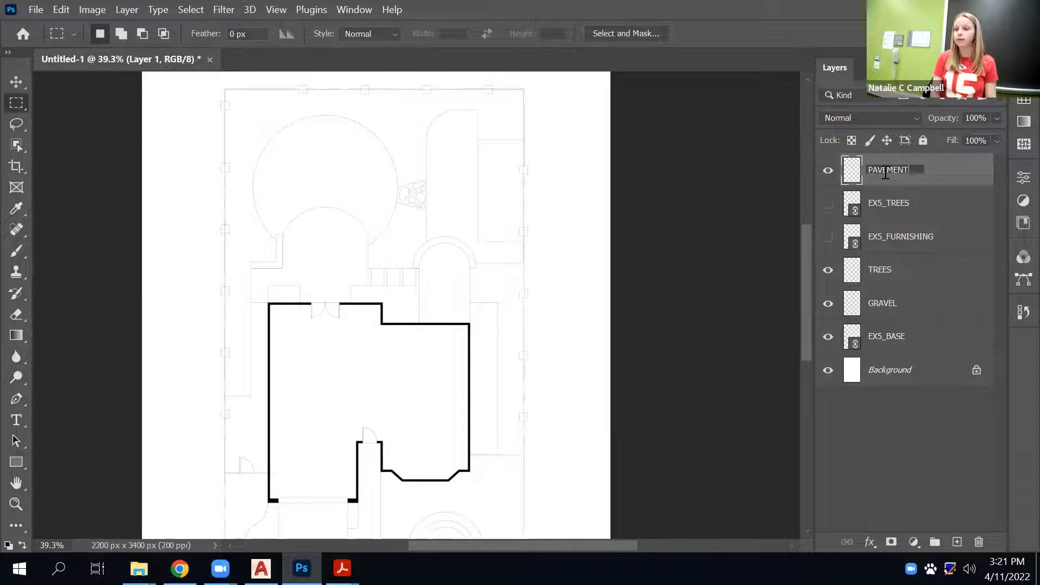
{"action": "left_click", "coordinate": [924, 428]}
Add two new layers named LAWN and VEGETATION above the PAVEMENT layer.
{"action": "left_click", "coordinate": [958, 542]}
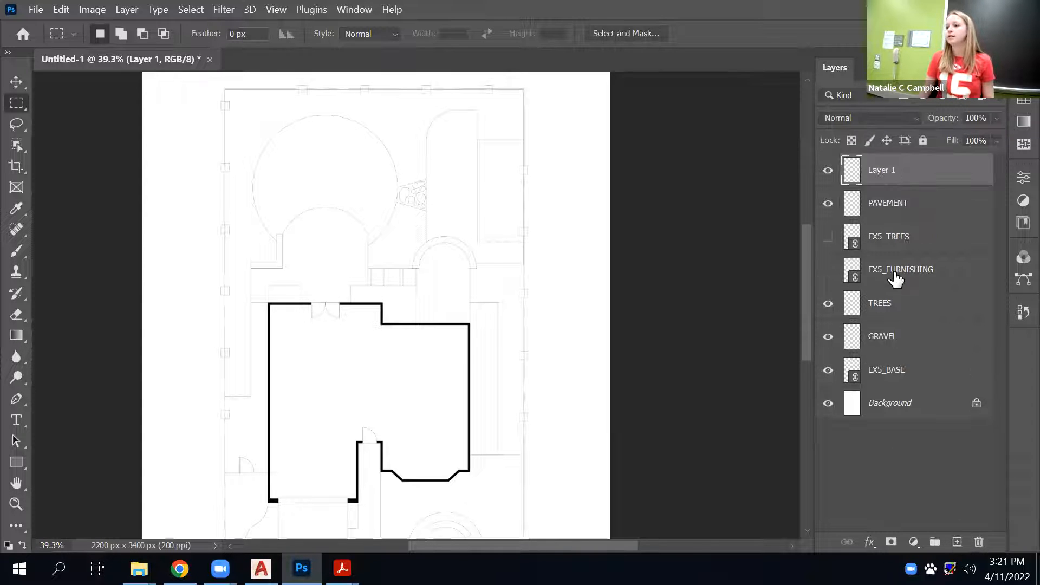
{"action": "double_click", "coordinate": [897, 170]}
{"action": "type", "text": "LAWN"}
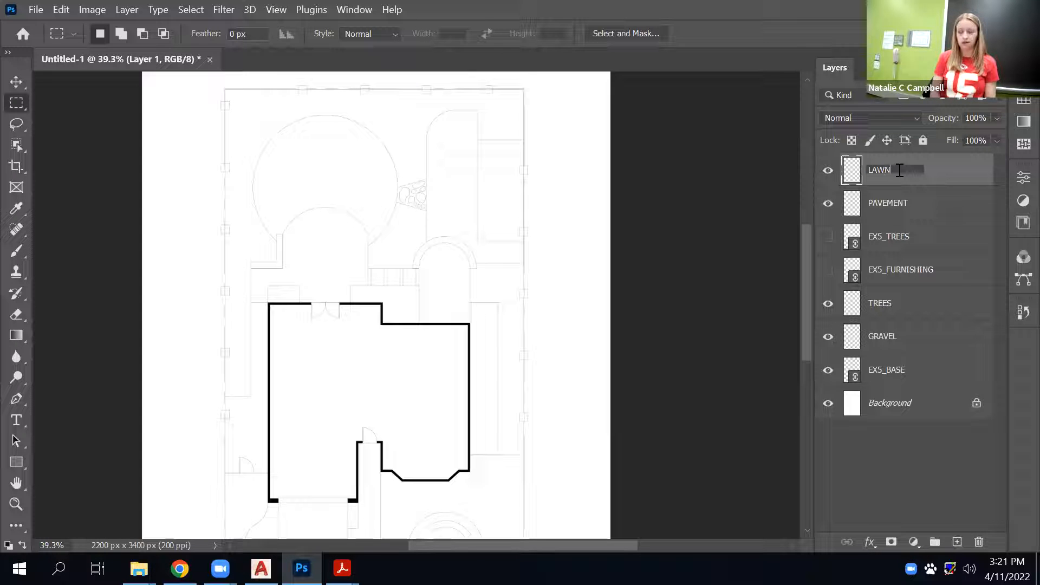
{"action": "key", "text": "Return"}
{"action": "left_click", "coordinate": [957, 542]}
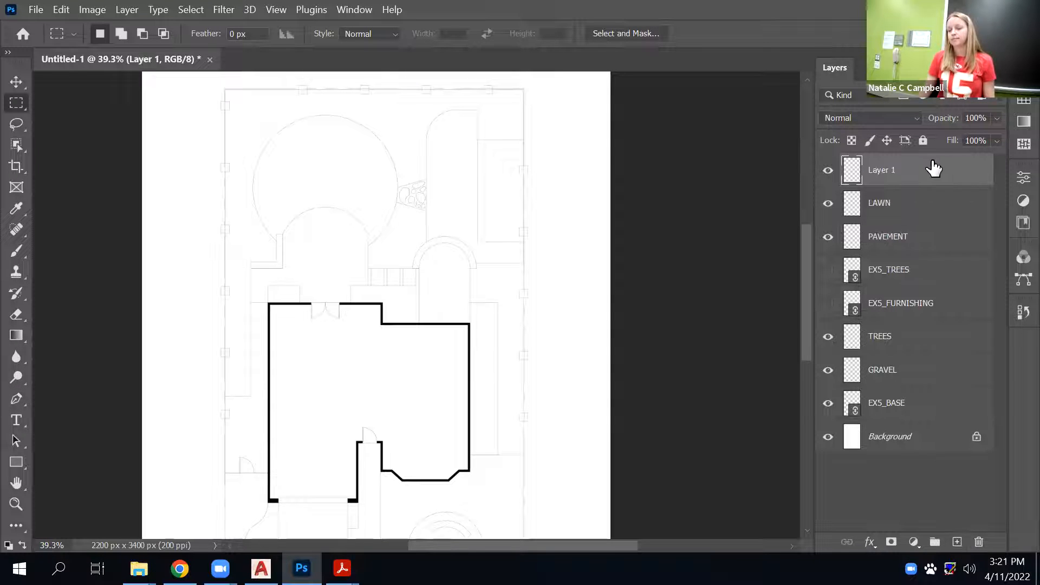
{"action": "double_click", "coordinate": [891, 170]}
{"action": "type", "text": "VEGETATION"}
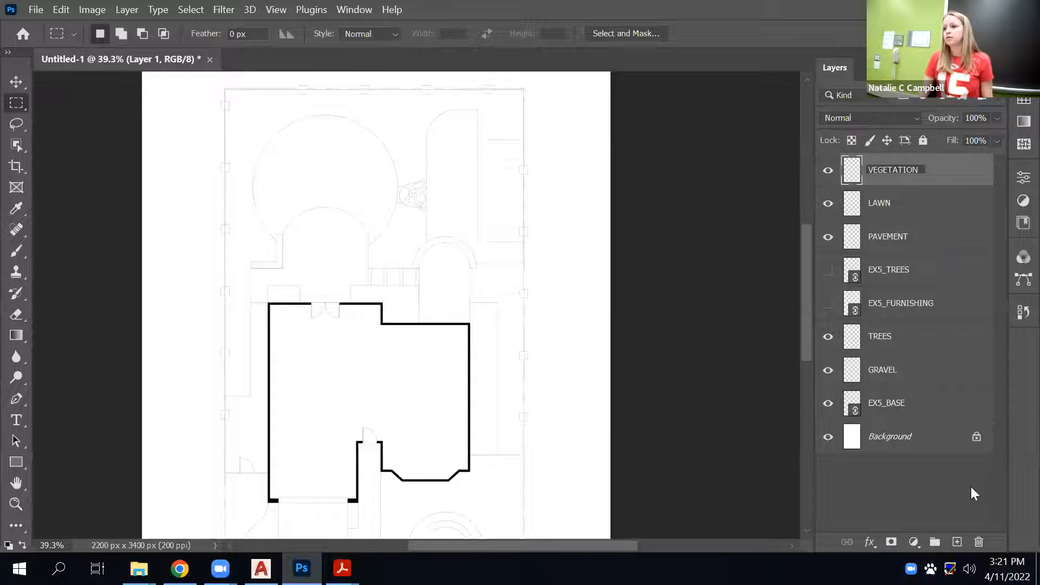
Move the TREES and GRAVEL layers between LAWN and PAVEMENT in the layer order.
{"action": "left_click_drag", "start_coordinate": [899, 336], "coordinate": [924, 223]}
{"action": "left_click_drag", "start_coordinate": [910, 377], "coordinate": [918, 254]}
Group the EX5_TREES, EX5_FURNISHING and EX5_BASE layers and name the group LINK.
{"action": "left_click", "coordinate": [954, 343]}
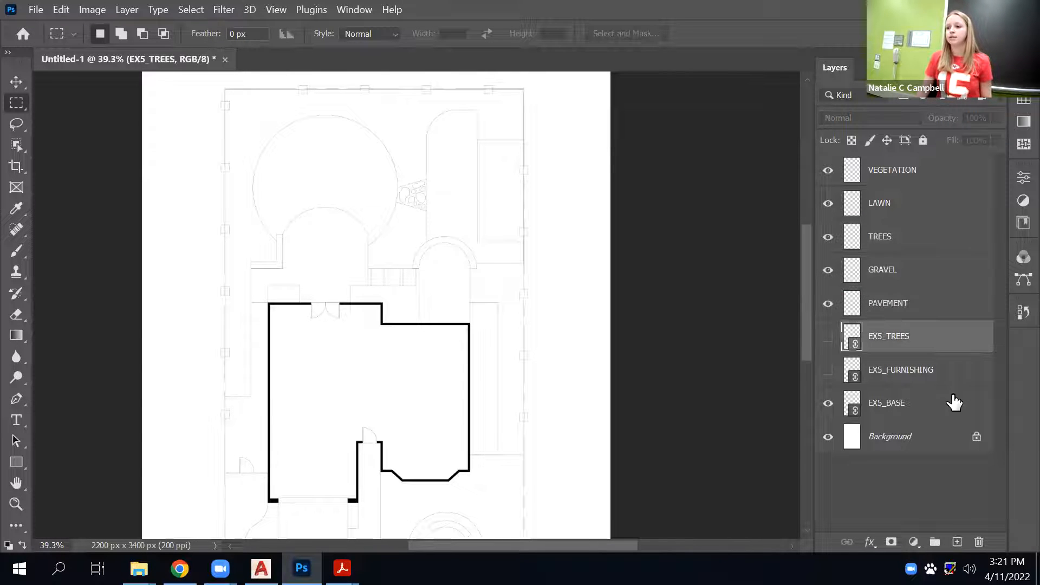
{"action": "left_click", "coordinate": [951, 404], "text": "shift"}
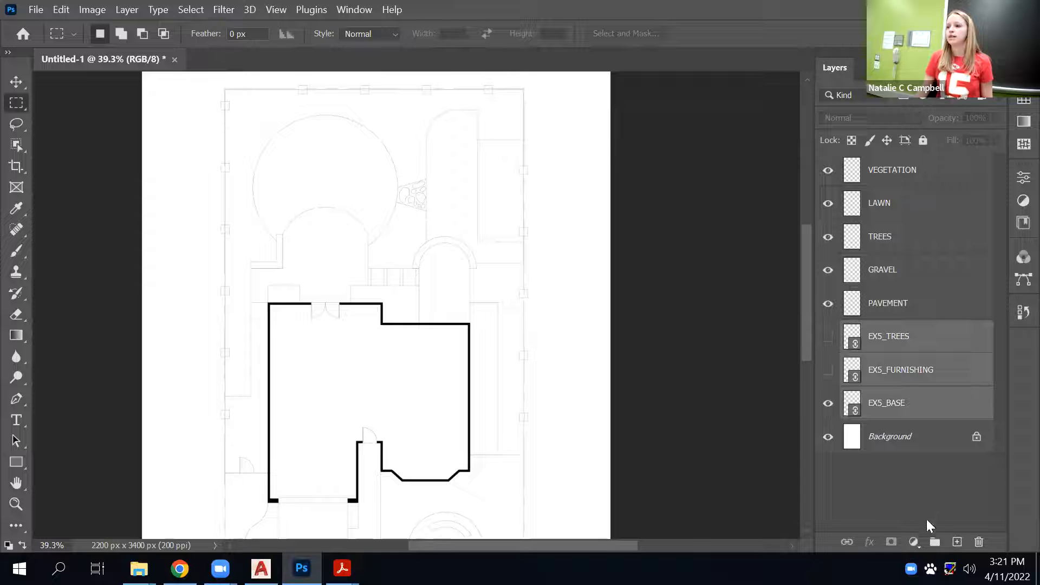
{"action": "left_click", "coordinate": [934, 542]}
{"action": "double_click", "coordinate": [885, 330]}
{"action": "type", "text": "links"}
{"action": "key", "text": "Escape"}
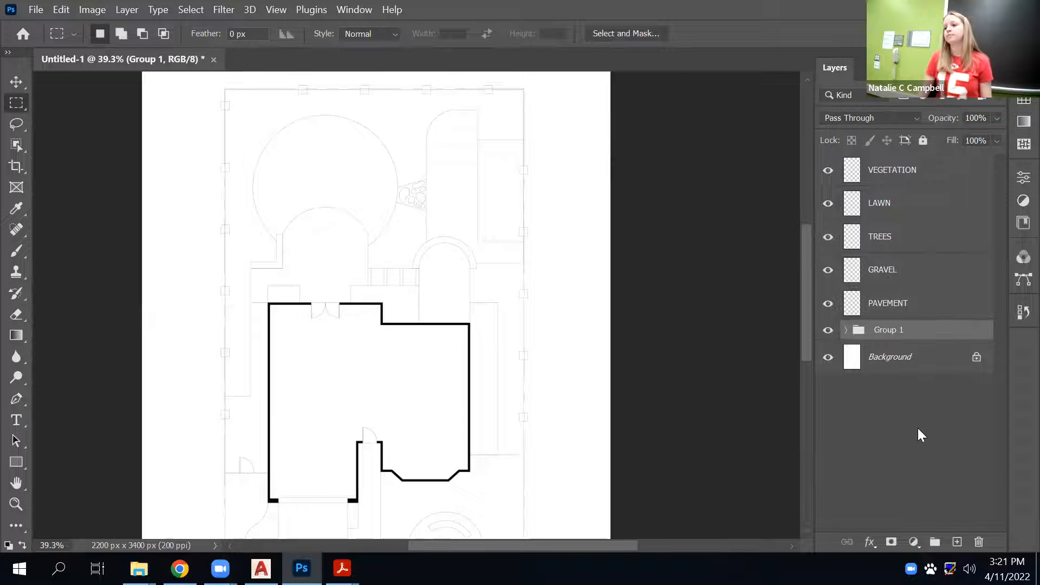
{"action": "double_click", "coordinate": [882, 329]}
{"action": "type", "text": "l"}
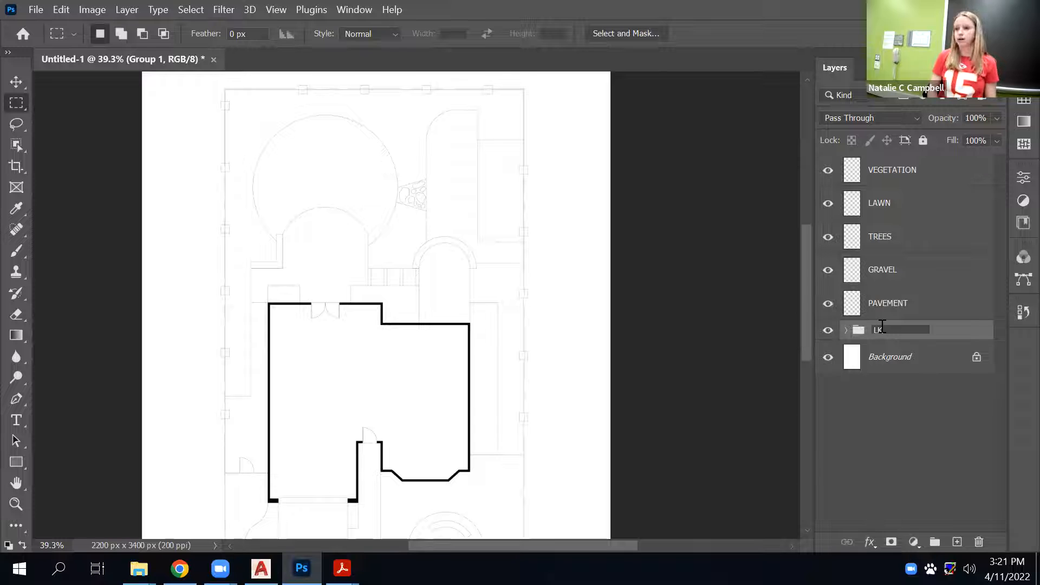
{"action": "type", "text": "INK"}
{"action": "left_click", "coordinate": [872, 502]}
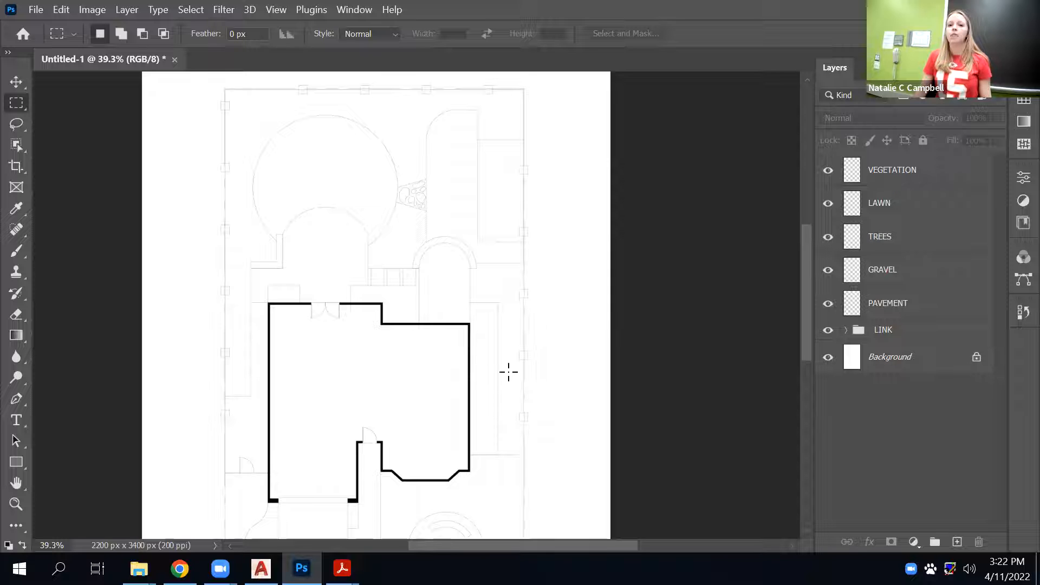
Expand the LINK group, select its EX5_BASE layer and activate the Magic Wand tool.
{"action": "left_click", "coordinate": [846, 330]}
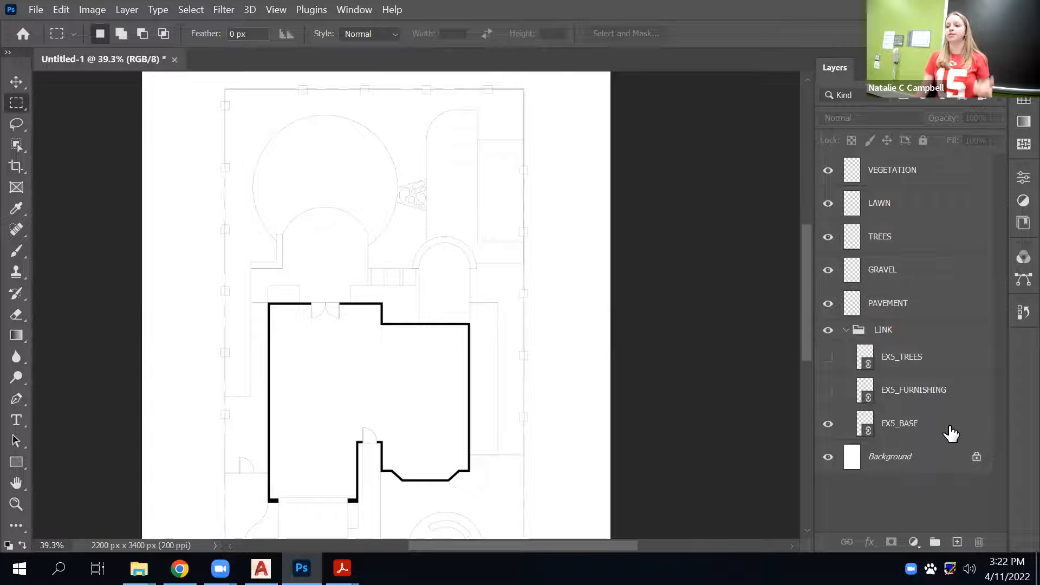
{"action": "left_click", "coordinate": [951, 433]}
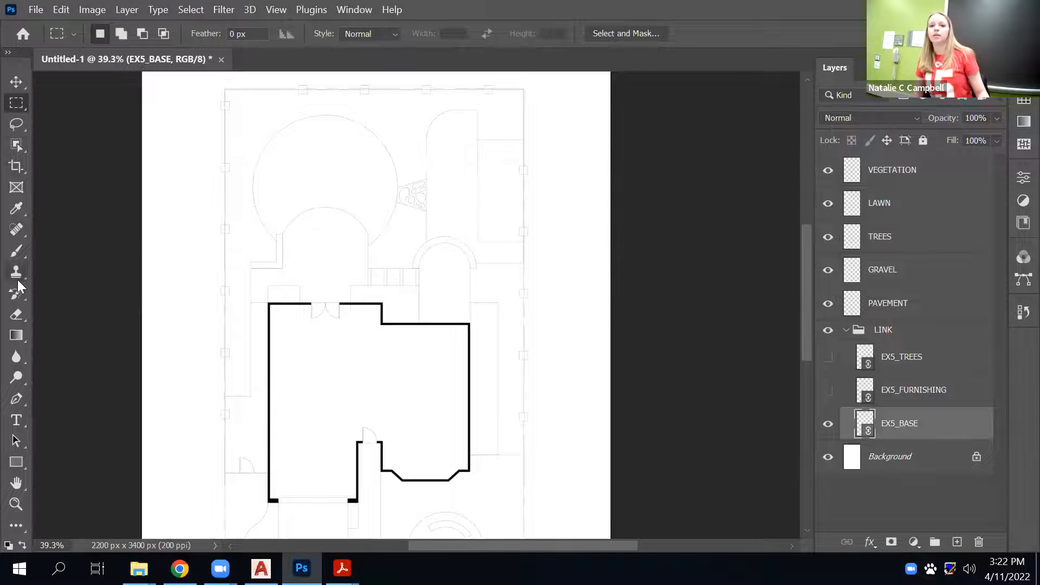
{"action": "left_click", "coordinate": [21, 121]}
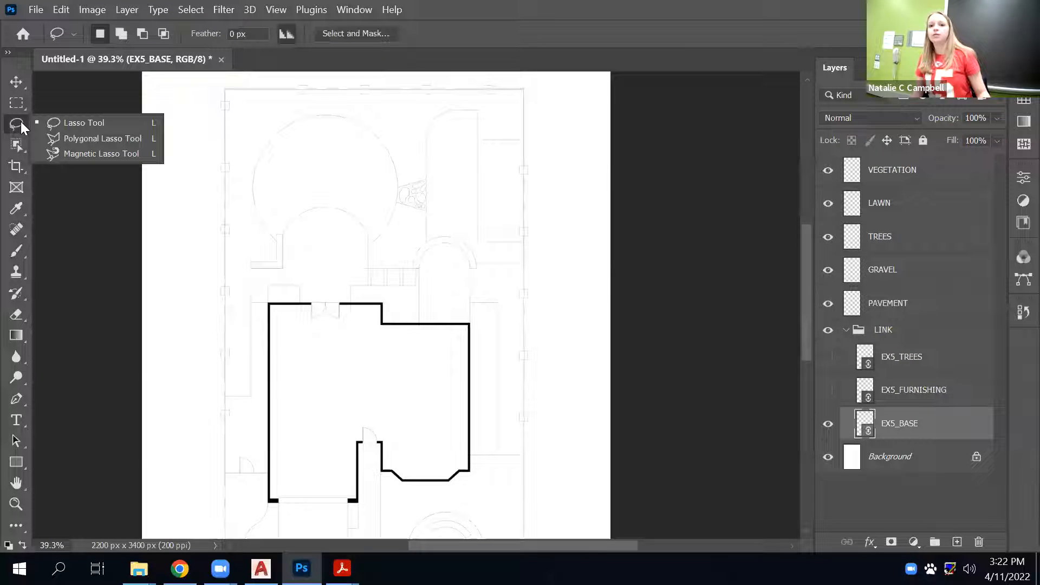
{"action": "left_click", "coordinate": [15, 227]}
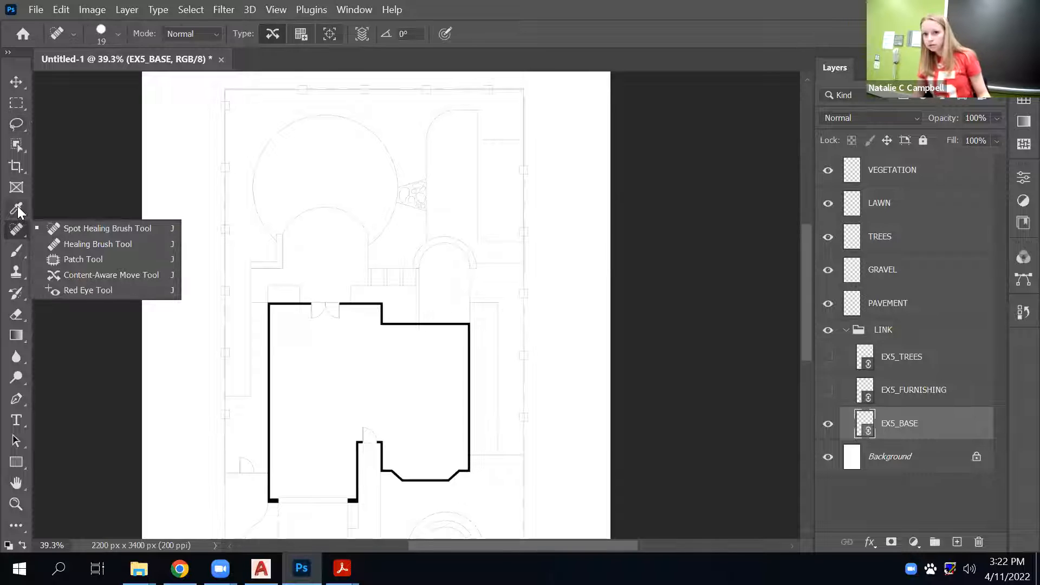
{"action": "left_click", "coordinate": [18, 207]}
{"action": "left_click", "coordinate": [87, 157]}
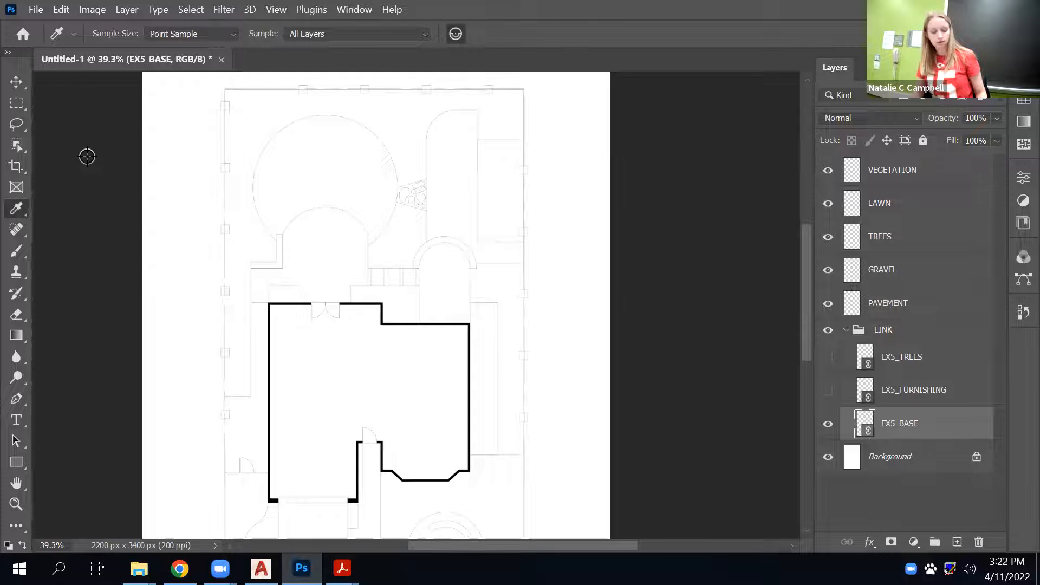
{"action": "key", "text": "w"}
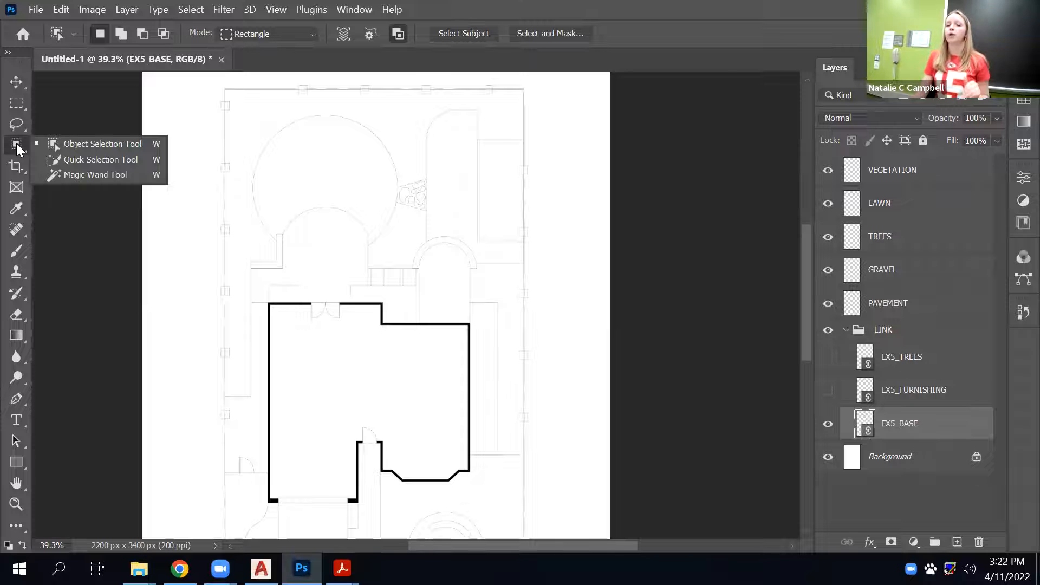
{"action": "left_click", "coordinate": [102, 220]}
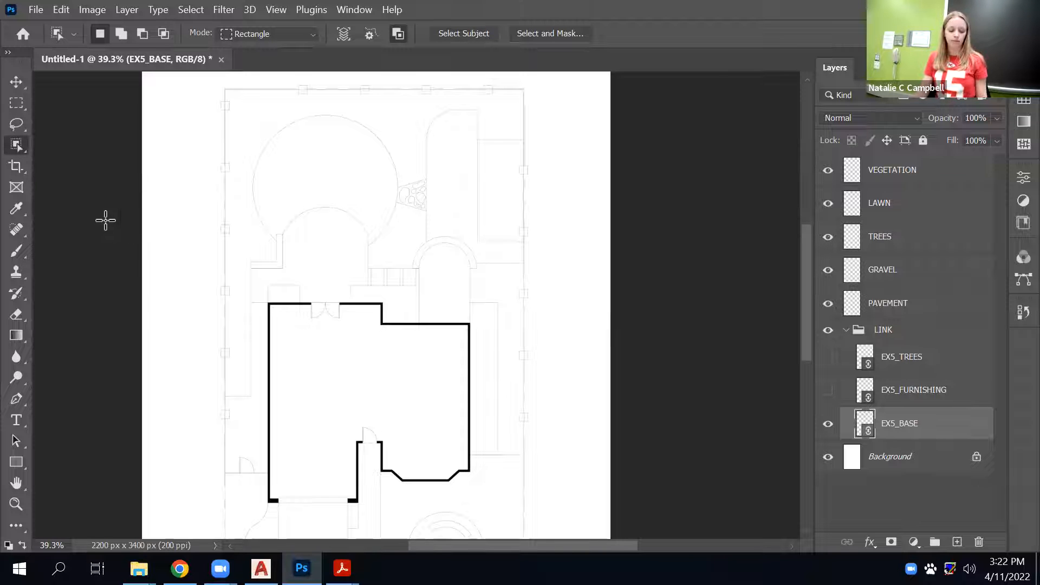
{"action": "right_click", "coordinate": [20, 150]}
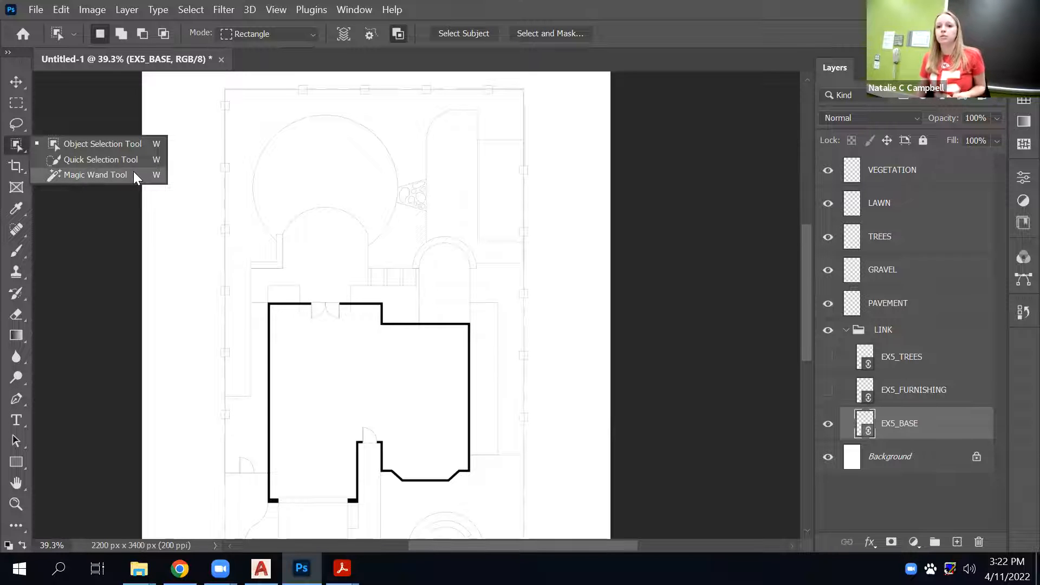
{"action": "left_click", "coordinate": [18, 145]}
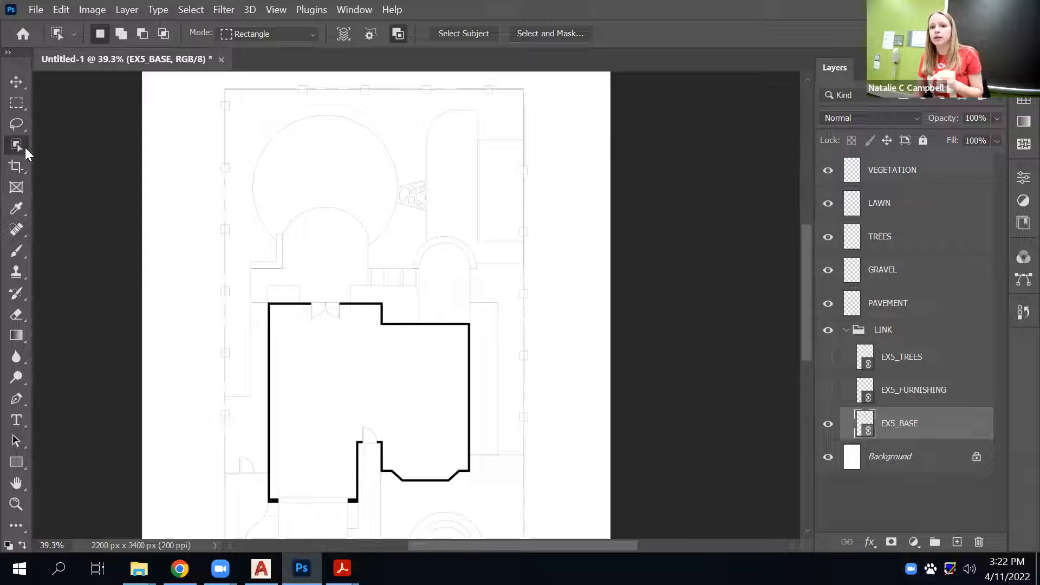
{"action": "right_click", "coordinate": [19, 145]}
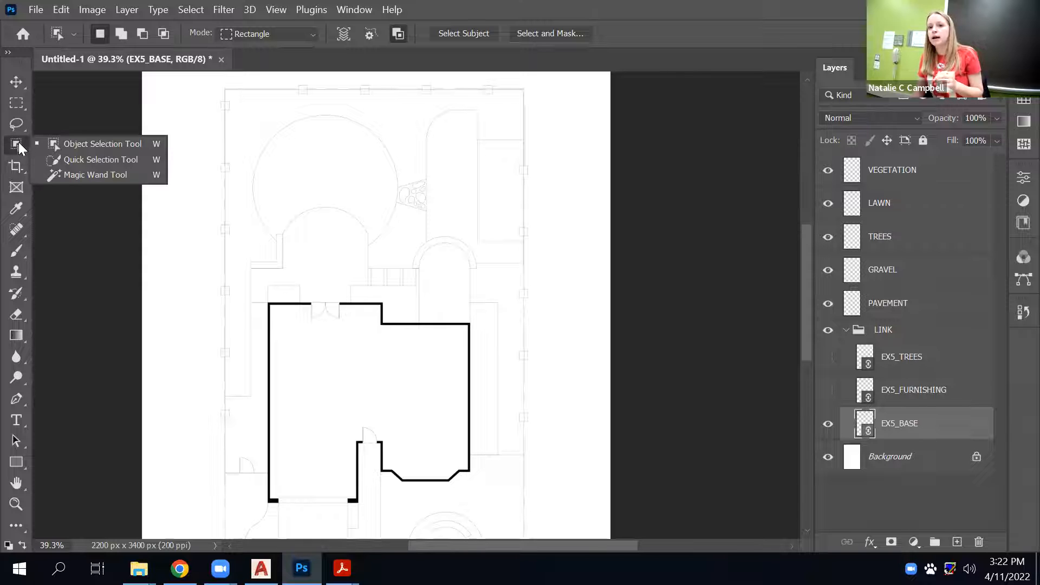
{"action": "left_click", "coordinate": [94, 175]}
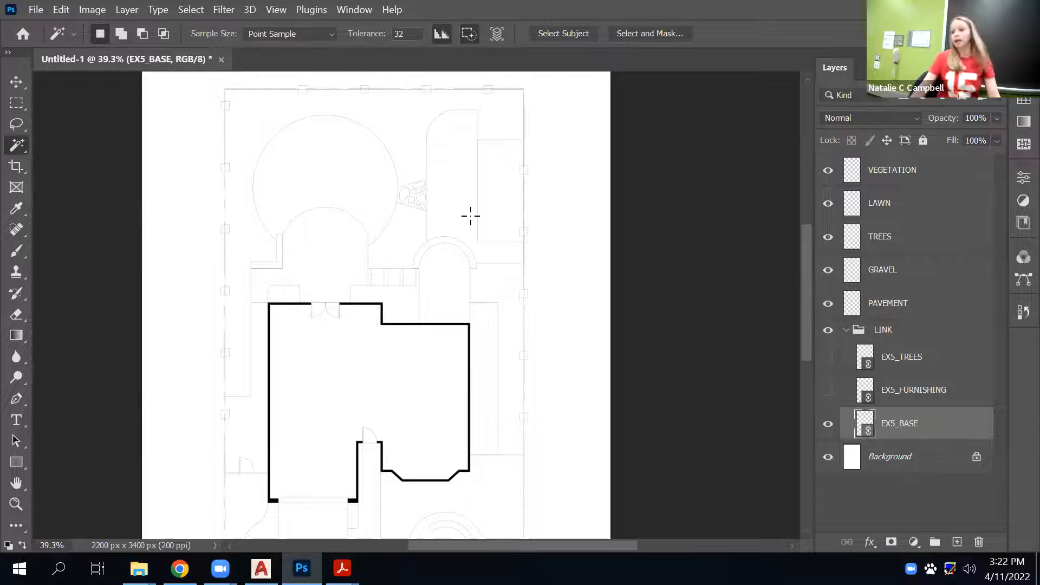
{"action": "left_click", "coordinate": [832, 500]}
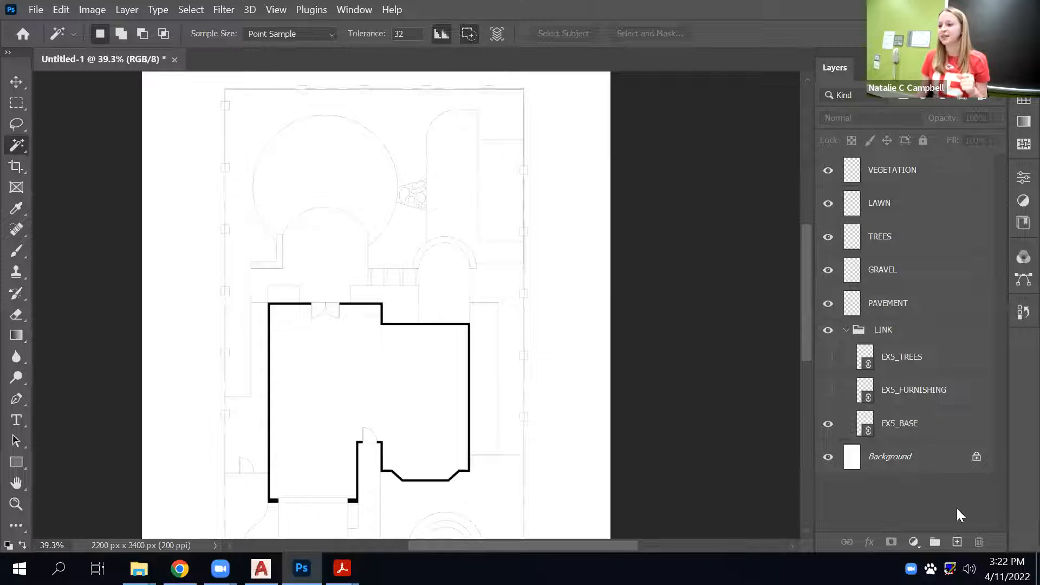
{"action": "left_click", "coordinate": [957, 541]}
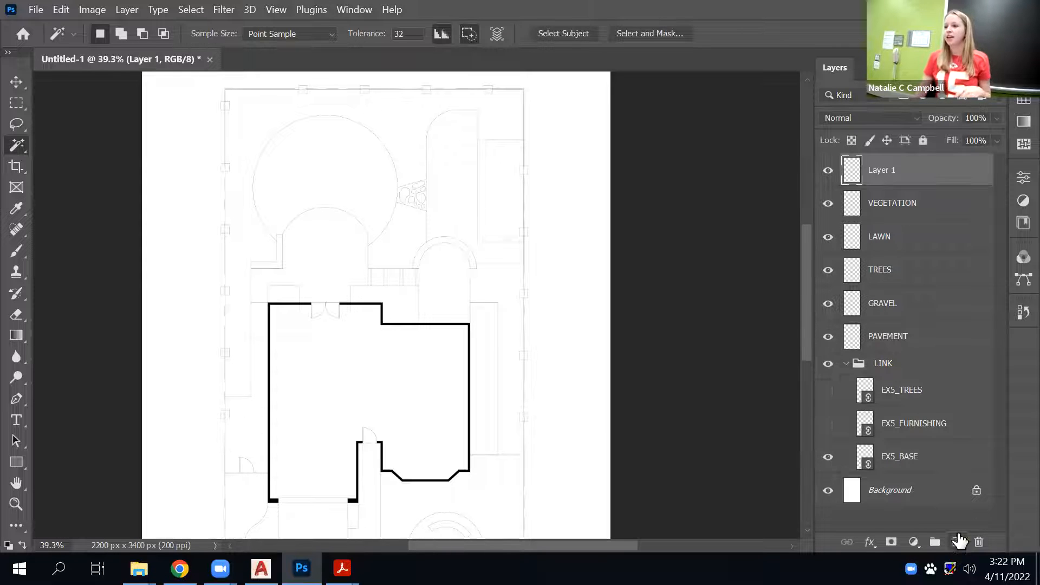
{"action": "double_click", "coordinate": [882, 170]}
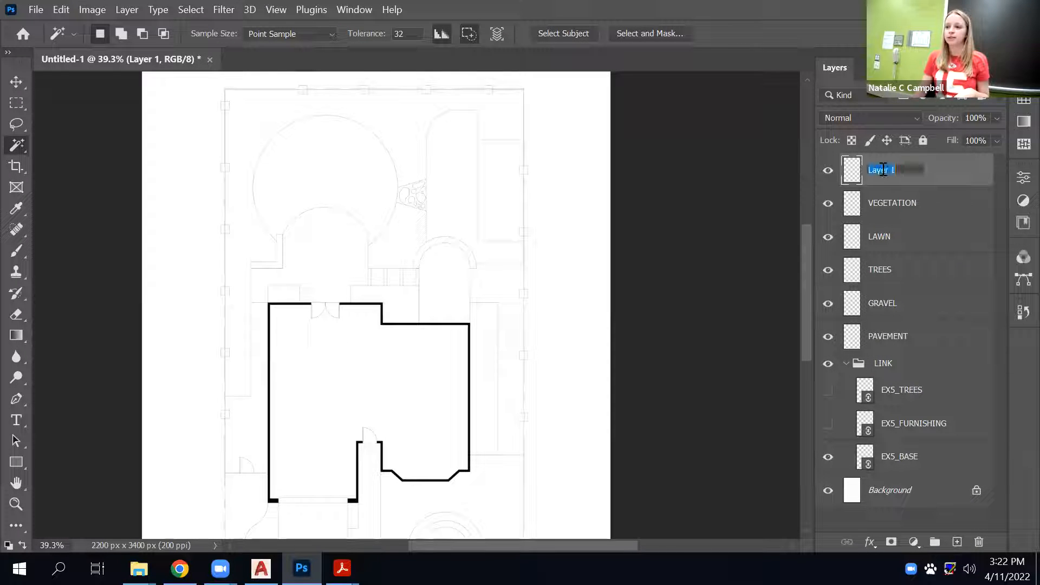
{"action": "key", "text": "Return"}
{"action": "left_click", "coordinate": [977, 542]}
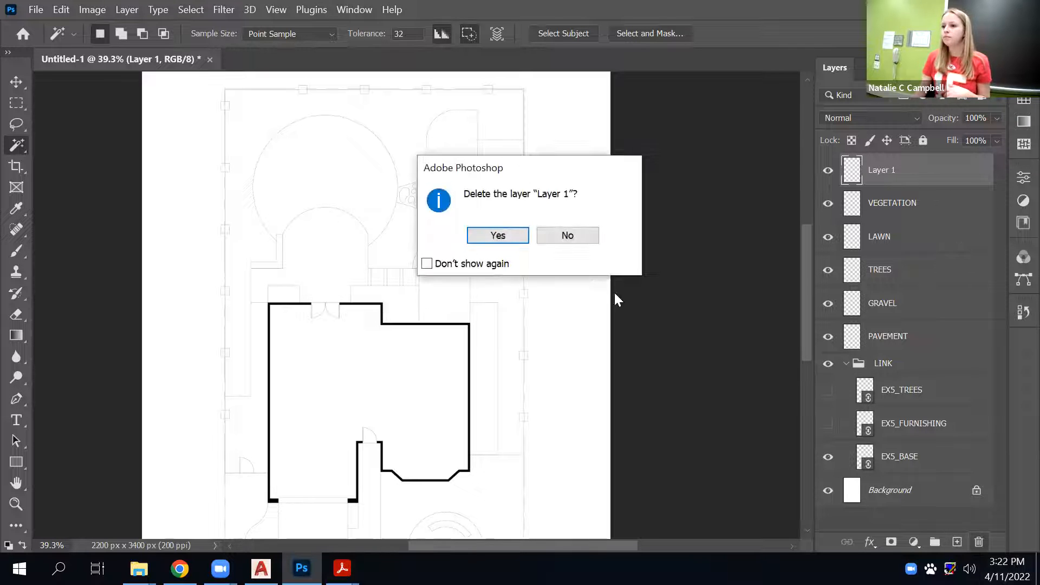
{"action": "left_click", "coordinate": [498, 235]}
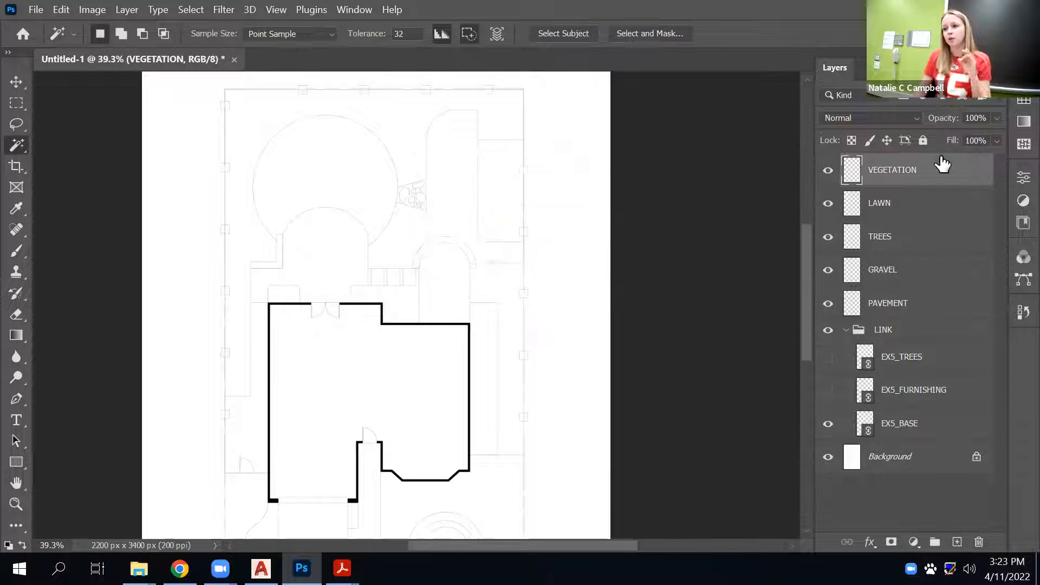
{"action": "left_click", "coordinate": [916, 306], "text": "shift"}
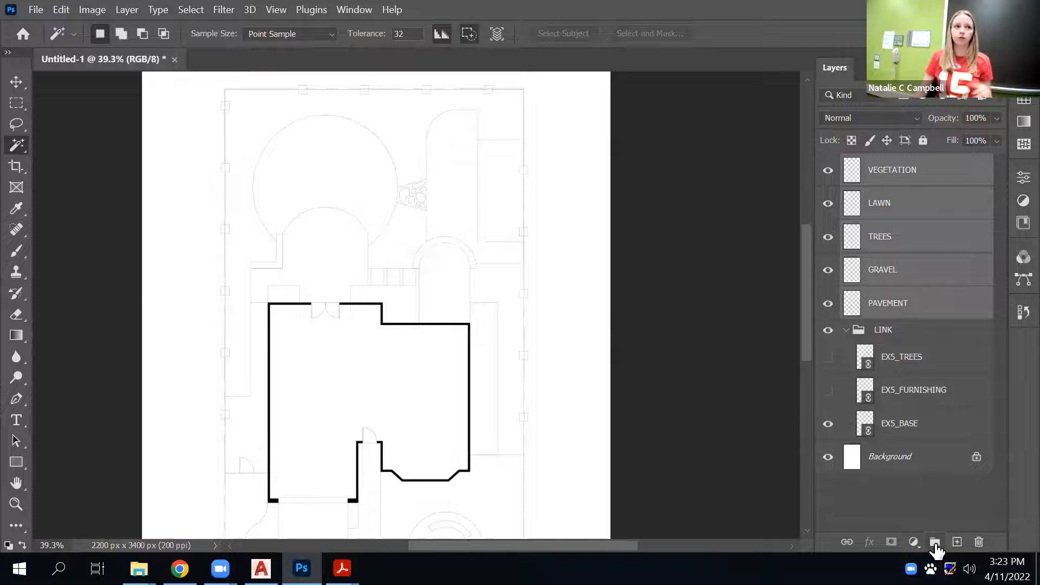
{"action": "left_click", "coordinate": [887, 493]}
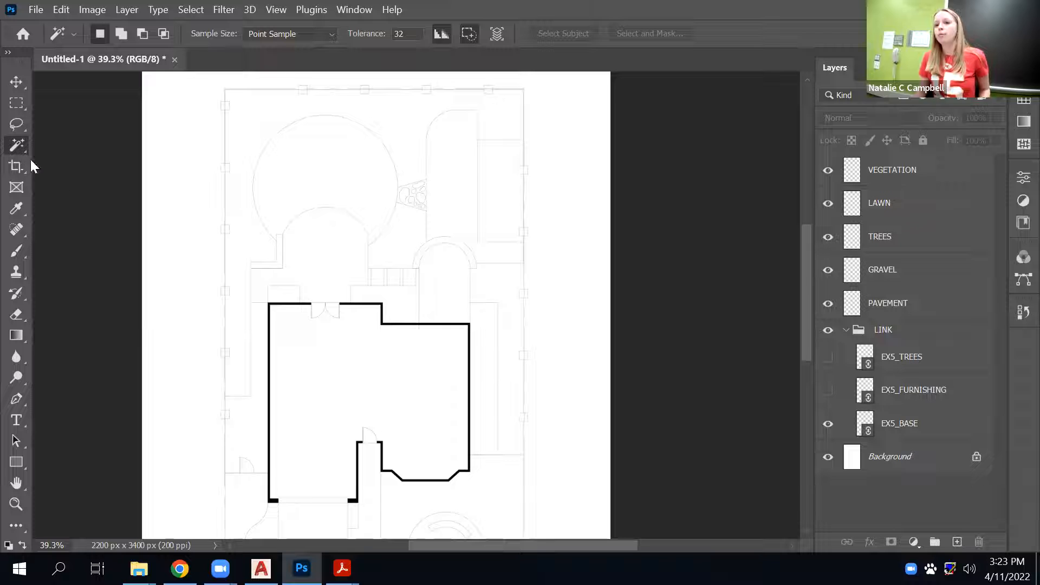
On the EX5_BASE layer, select the first three narrow strips between the pavers behind the house with the Magic Wand.
{"action": "left_click", "coordinate": [954, 425]}
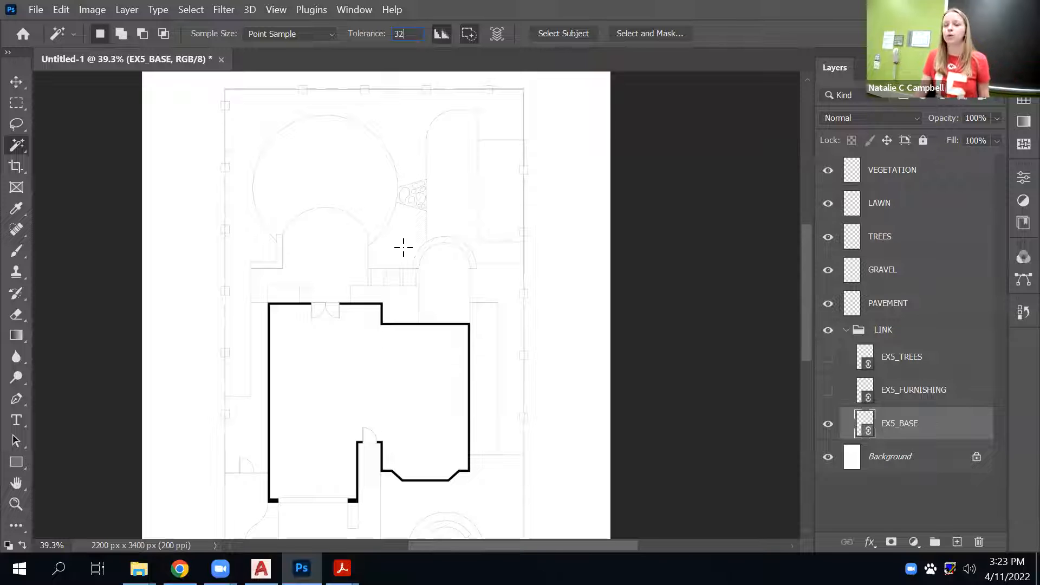
{"action": "left_click", "coordinate": [379, 217]}
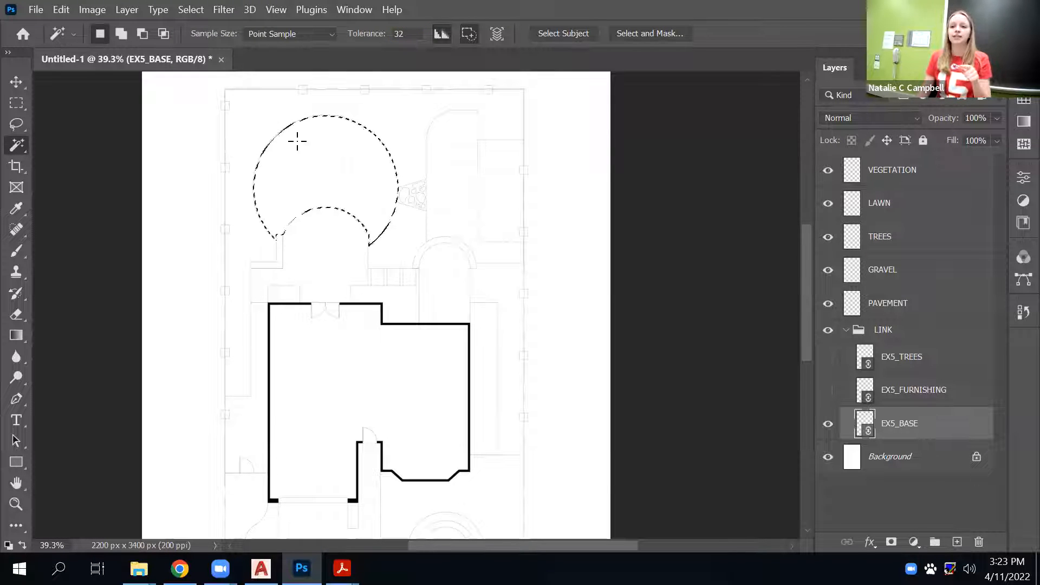
{"action": "scroll", "coordinate": [371, 279], "scroll_direction": "up", "scroll_amount": 3}
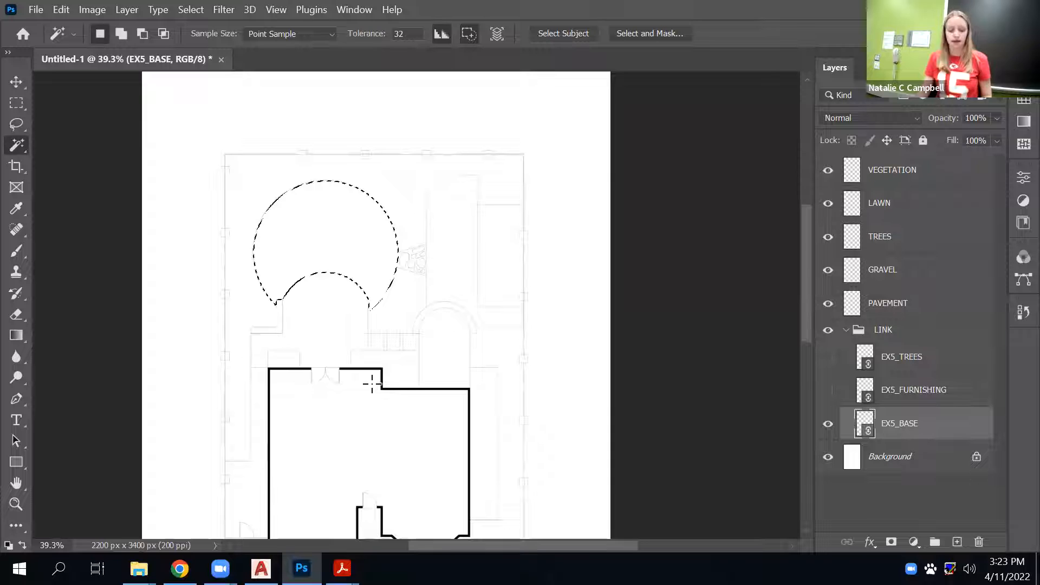
{"action": "scroll", "coordinate": [370, 356], "scroll_direction": "up", "scroll_amount": 1, "text": "alt"}
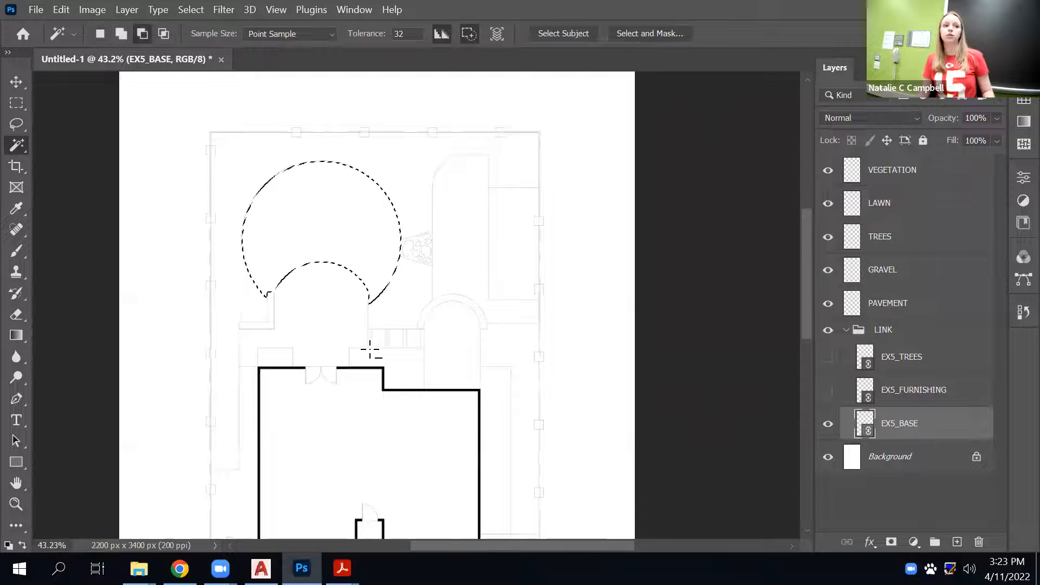
{"action": "scroll", "coordinate": [370, 357], "scroll_direction": "up", "scroll_amount": 5, "text": "alt"}
{"action": "scroll", "coordinate": [372, 345], "scroll_direction": "up", "scroll_amount": 6, "text": "alt"}
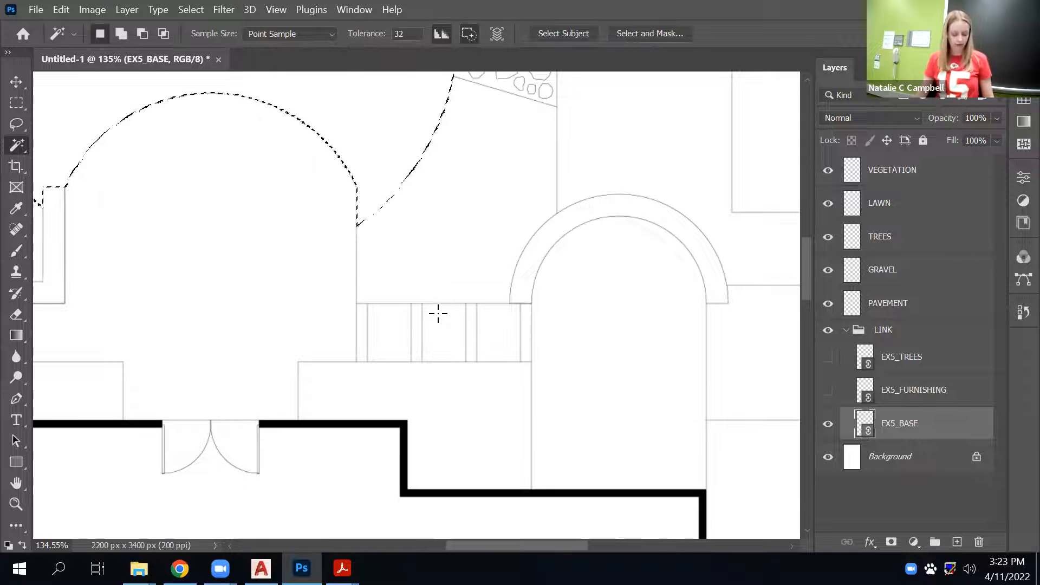
{"action": "scroll", "coordinate": [398, 331], "scroll_direction": "up", "scroll_amount": 1, "text": "alt"}
{"action": "scroll", "coordinate": [397, 332], "scroll_direction": "up", "scroll_amount": 1, "text": "alt"}
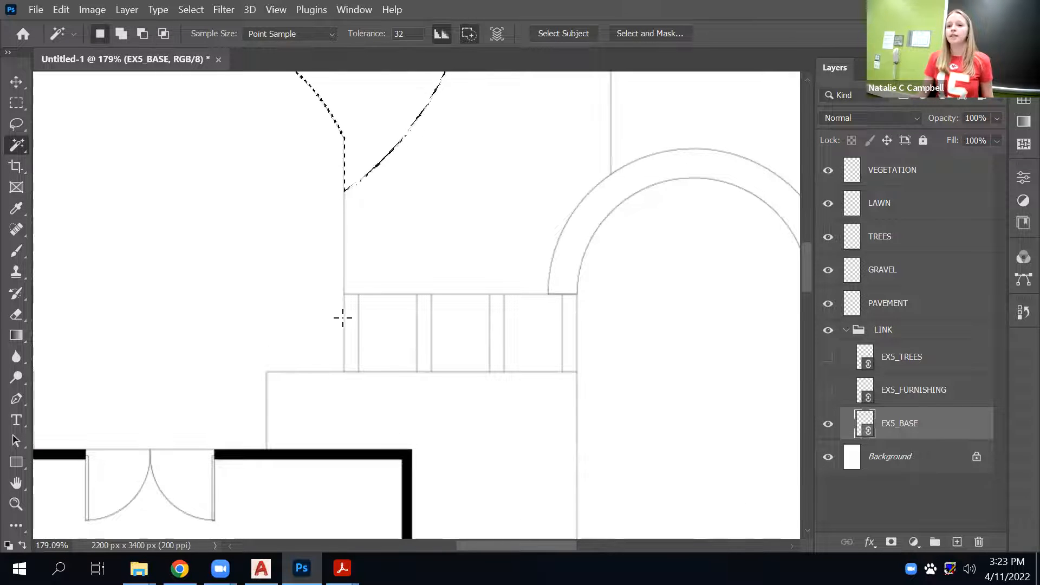
{"action": "left_click", "coordinate": [352, 330]}
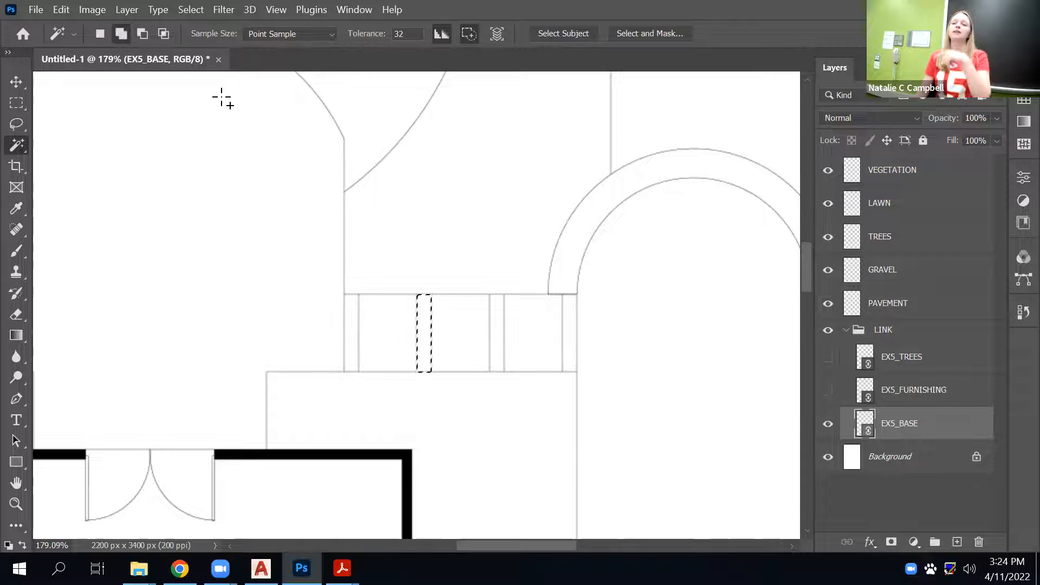
{"action": "left_click", "coordinate": [349, 320]}
{"action": "left_click", "coordinate": [496, 332]}
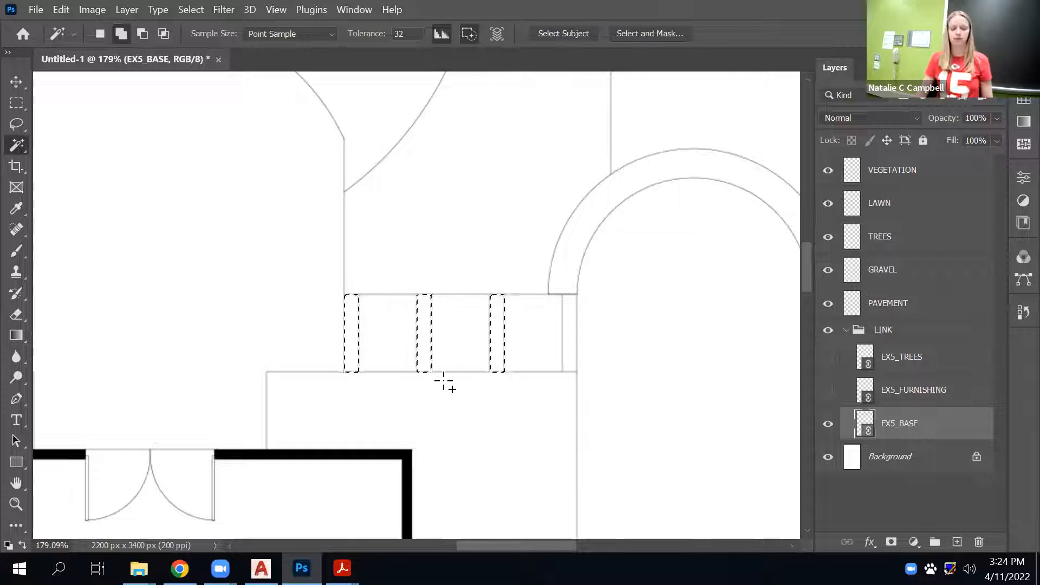
Add the crescent-shaped backyard lawn and the fourth paver strip to the selection, undoing any stray pick.
{"action": "scroll", "coordinate": [445, 379], "scroll_direction": "down", "scroll_amount": 2, "text": "alt"}
{"action": "left_click", "coordinate": [425, 276]}
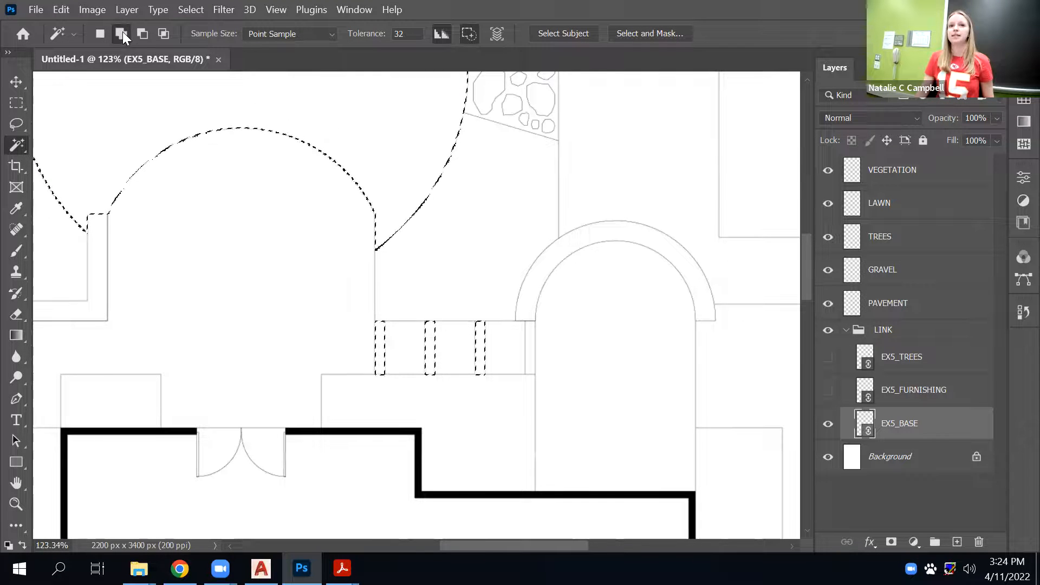
{"action": "scroll", "coordinate": [552, 354], "scroll_direction": "up", "scroll_amount": 1, "text": "alt"}
{"action": "left_click", "coordinate": [514, 340]}
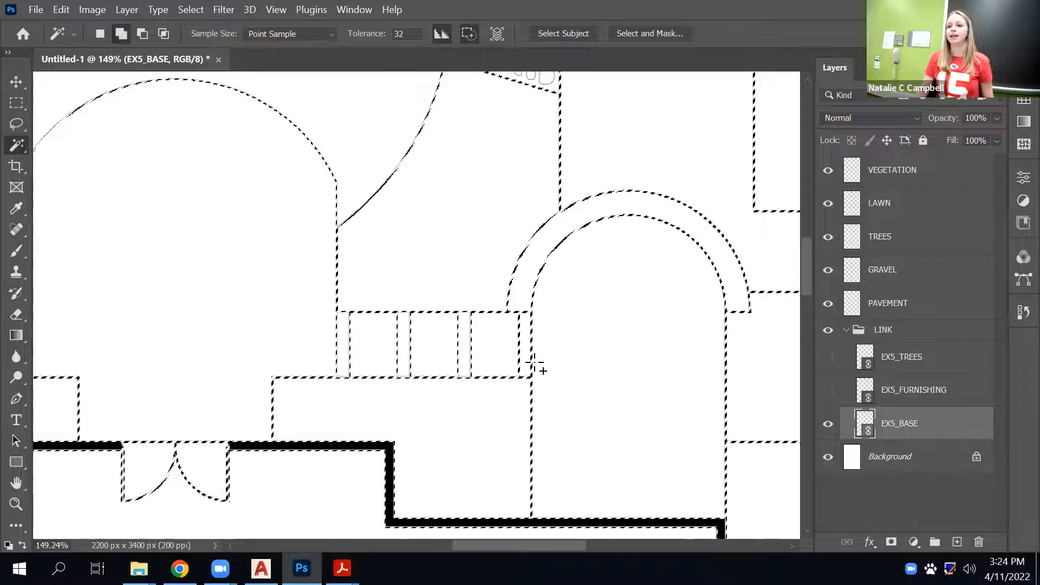
{"action": "key", "text": "ctrl+z"}
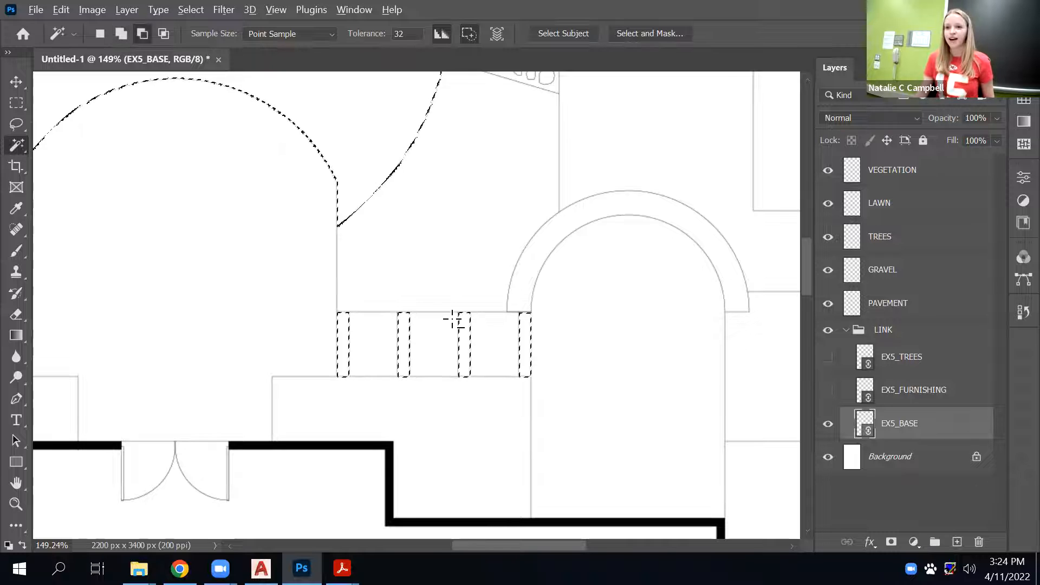
Add the front-yard lawn areas on both sides of the driveway to the selection.
{"action": "scroll", "coordinate": [453, 320], "scroll_direction": "down", "scroll_amount": 3, "text": "alt"}
{"action": "scroll", "coordinate": [467, 373], "scroll_direction": "down", "scroll_amount": 5}
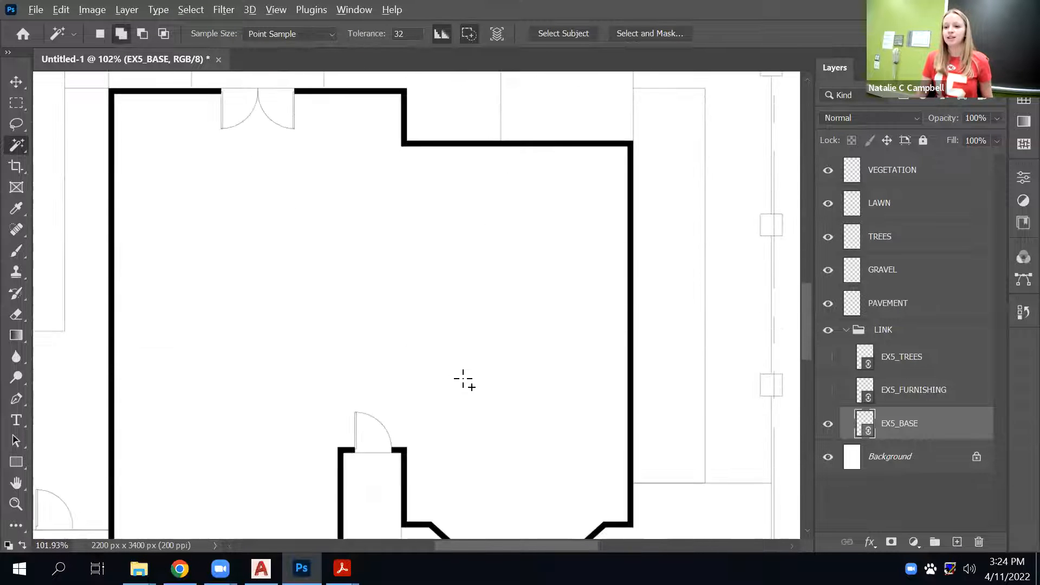
{"action": "scroll", "coordinate": [449, 384], "scroll_direction": "down", "scroll_amount": 2, "text": "alt"}
{"action": "scroll", "coordinate": [431, 390], "scroll_direction": "down", "scroll_amount": 3}
{"action": "scroll", "coordinate": [425, 389], "scroll_direction": "down", "scroll_amount": 2}
{"action": "left_click", "coordinate": [471, 394]}
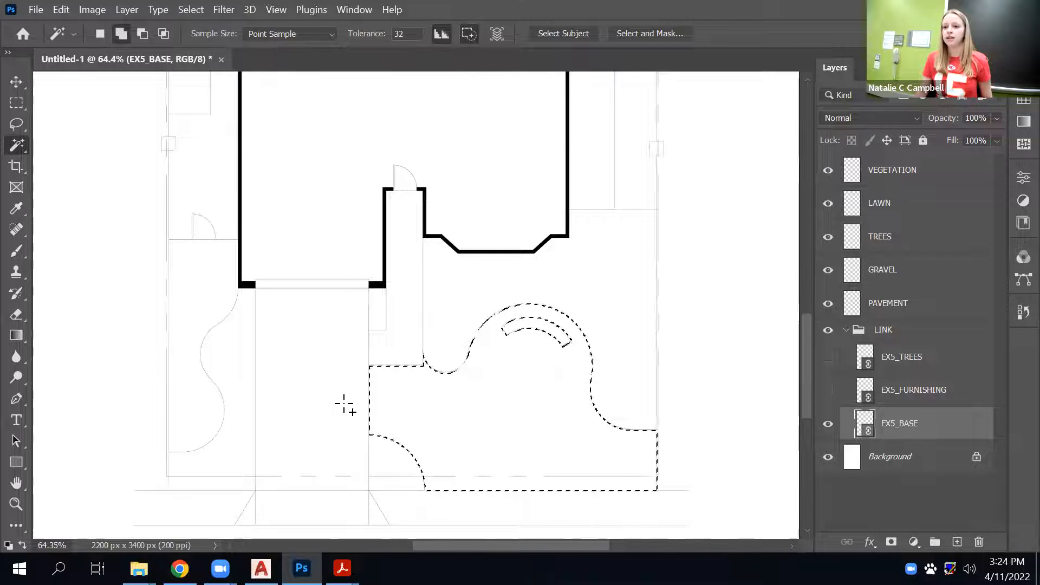
{"action": "left_click", "coordinate": [238, 439]}
{"action": "left_click", "coordinate": [230, 484]}
Make LAWN the active layer and set the foreground color to a muted medium green.
{"action": "scroll", "coordinate": [332, 420], "scroll_direction": "down", "scroll_amount": 2, "text": "alt"}
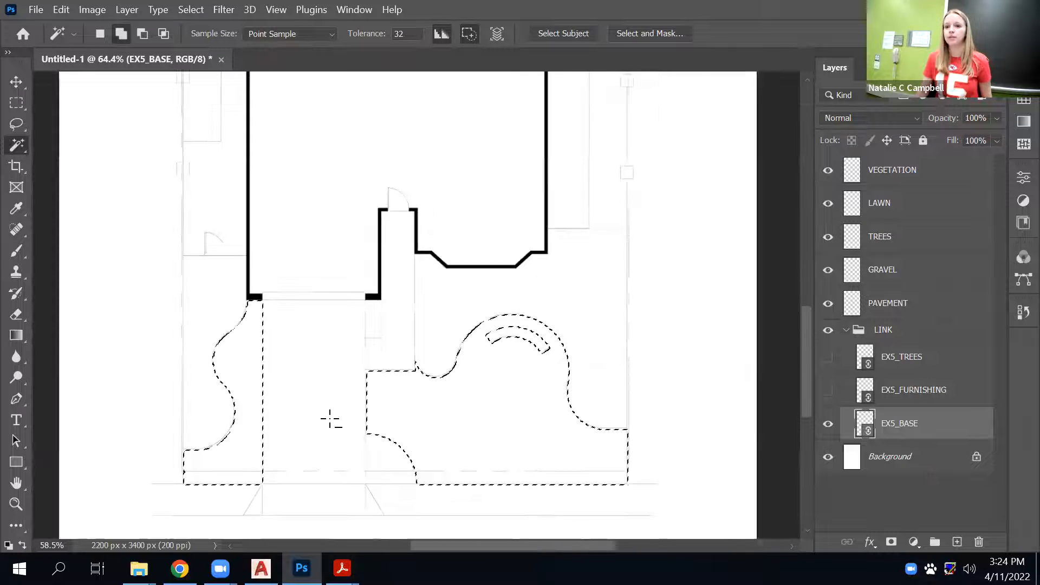
{"action": "scroll", "coordinate": [426, 422], "scroll_direction": "down", "scroll_amount": 3, "text": "alt"}
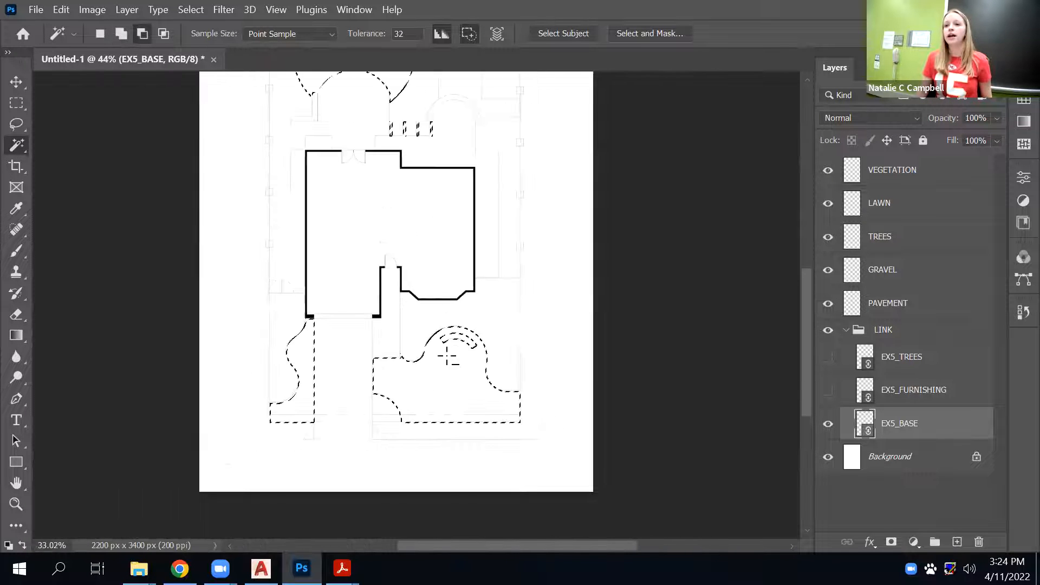
{"action": "scroll", "coordinate": [420, 351], "scroll_direction": "up", "scroll_amount": 1}
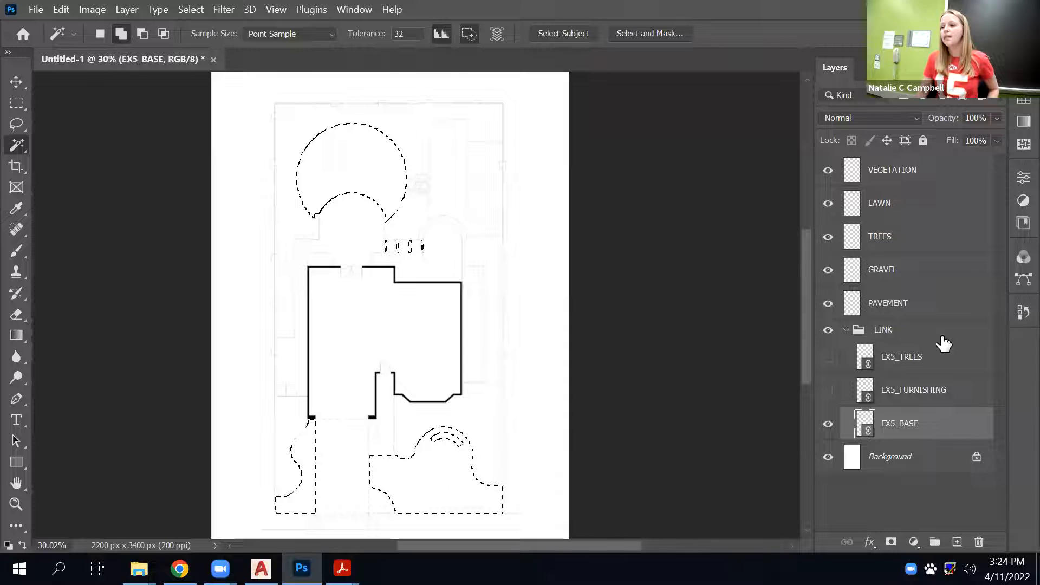
{"action": "left_click", "coordinate": [932, 205]}
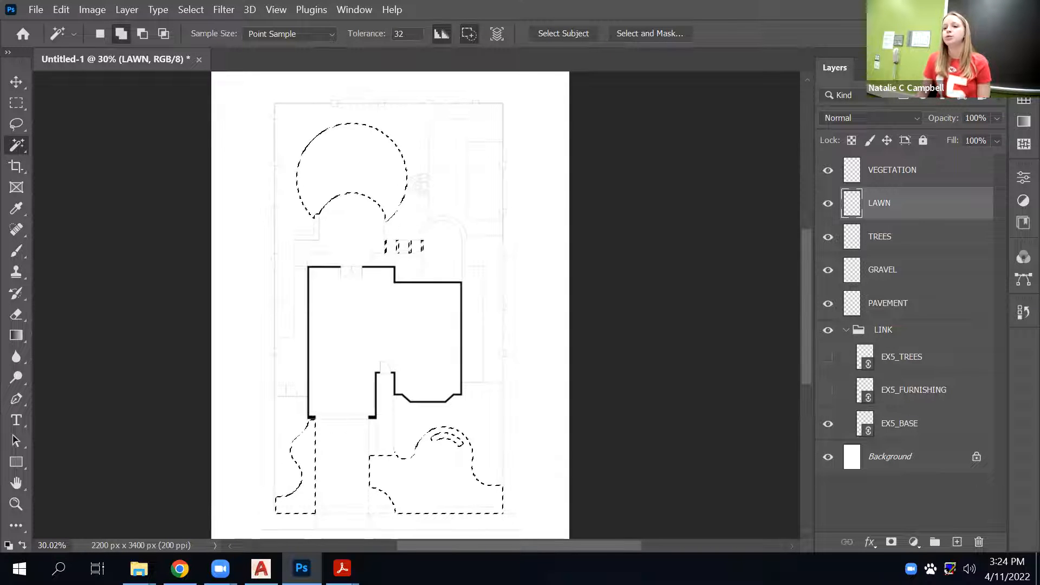
{"action": "left_click", "coordinate": [1023, 78]}
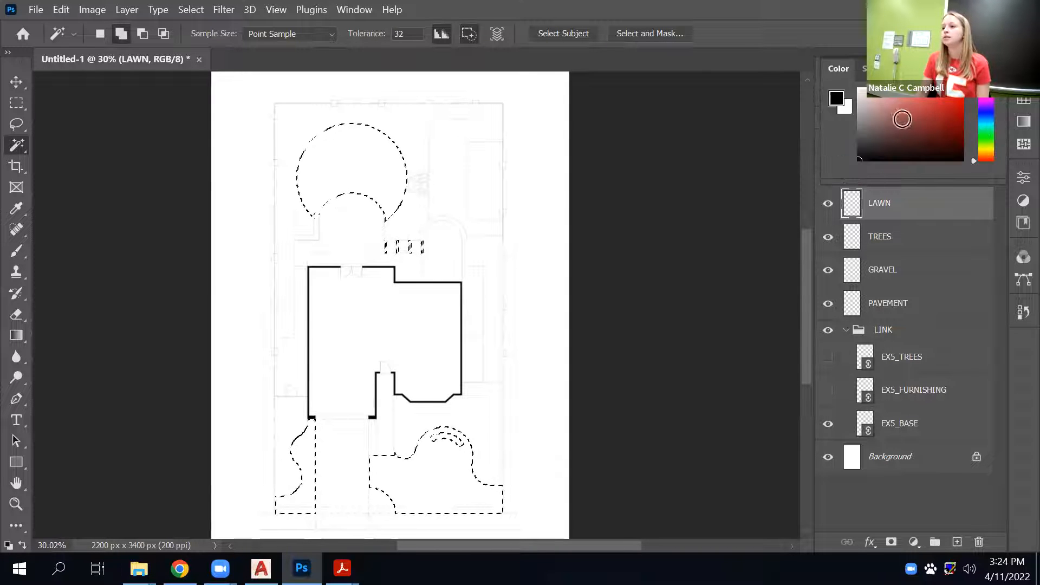
{"action": "left_click", "coordinate": [991, 135]}
{"action": "left_click_drag", "start_coordinate": [921, 127], "coordinate": [900, 114]}
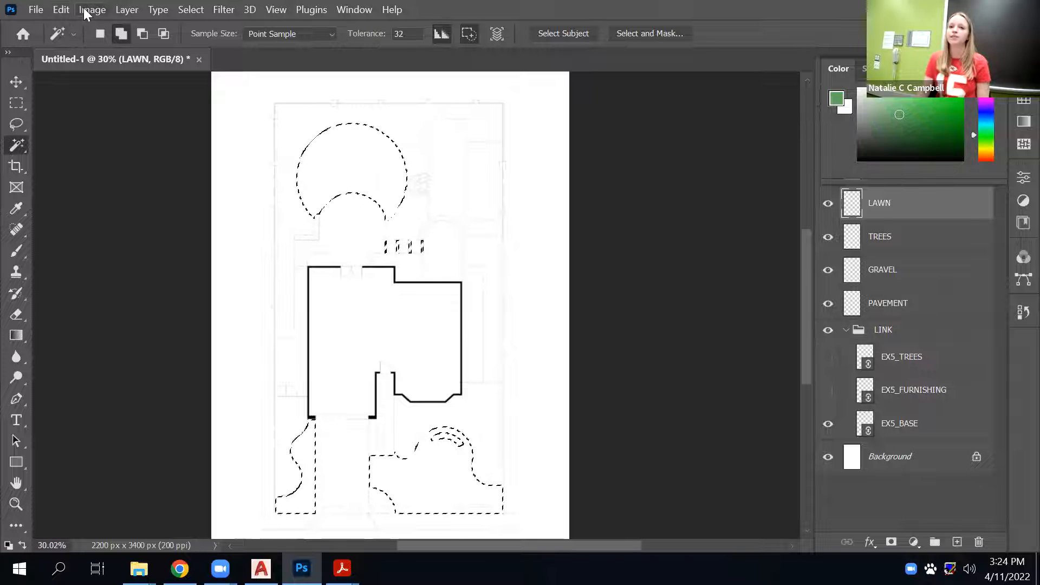
Fill the selected lawn areas with the foreground color in Normal mode at 100% opacity, and deselect them.
{"action": "left_click", "coordinate": [61, 10]}
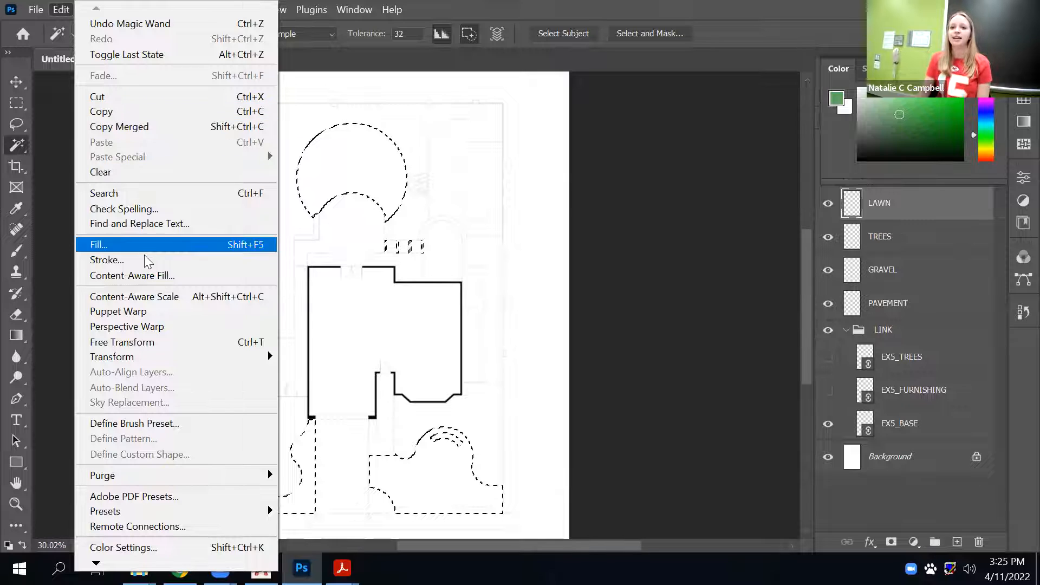
{"action": "left_click", "coordinate": [124, 244]}
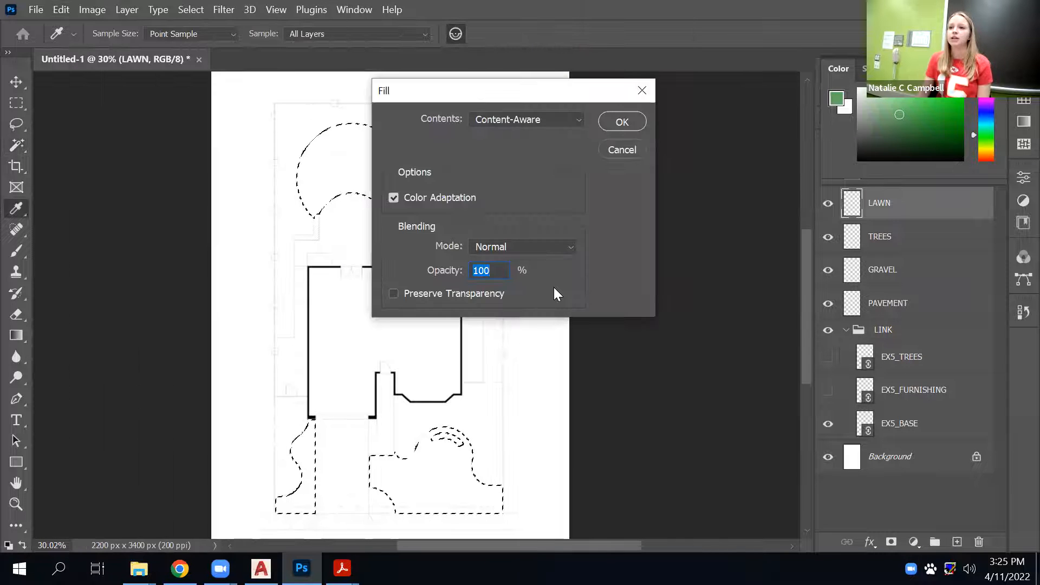
{"action": "left_click", "coordinate": [526, 119]}
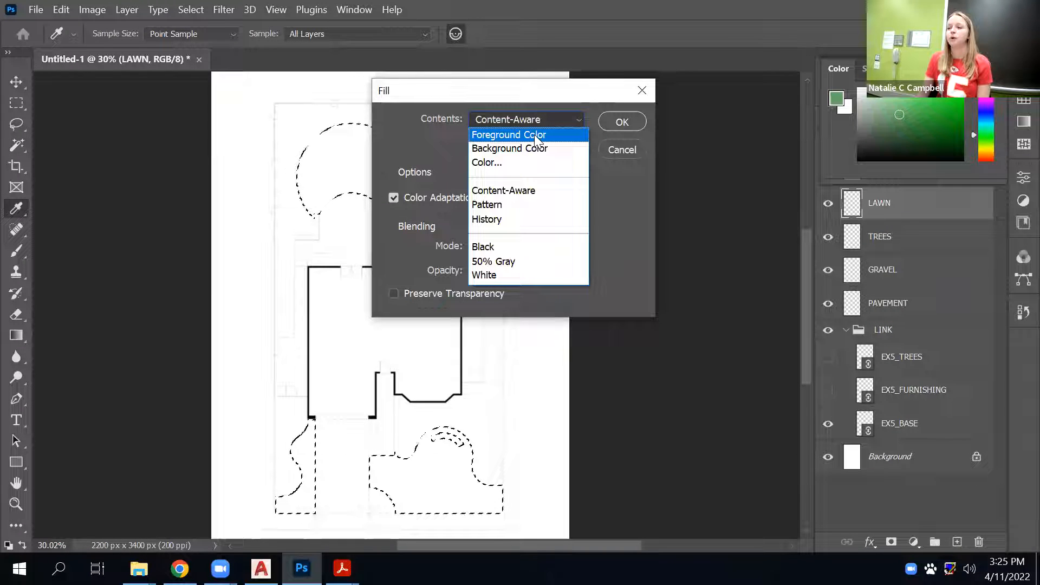
{"action": "left_click", "coordinate": [835, 100]}
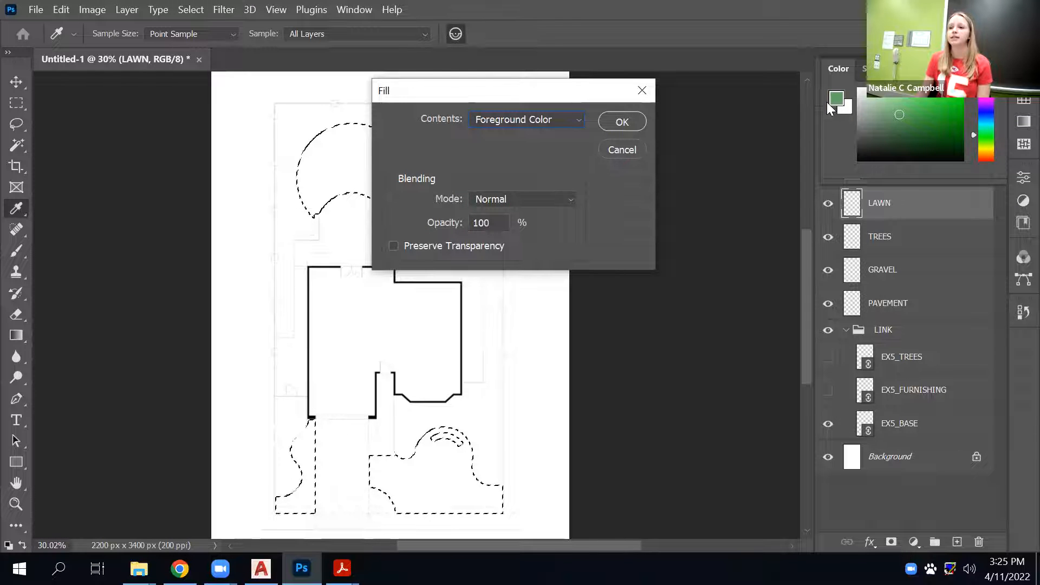
{"action": "left_click", "coordinate": [629, 122]}
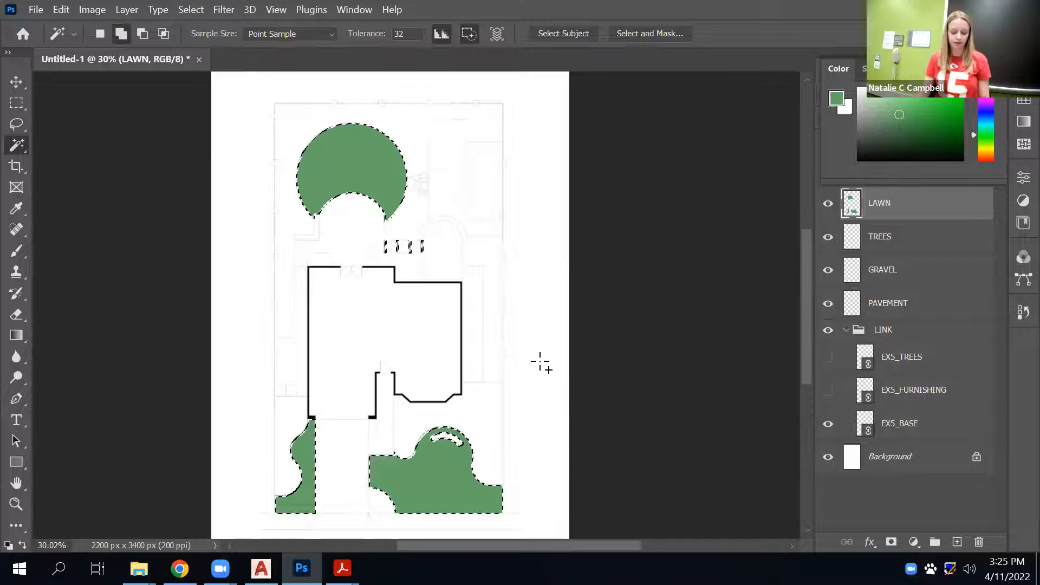
{"action": "key", "text": "ctrl+d"}
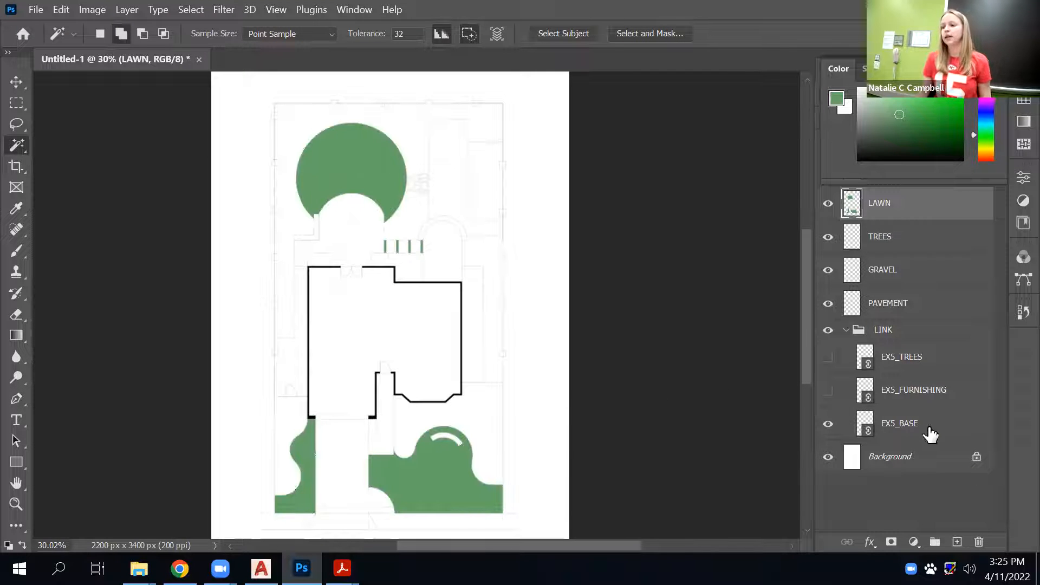
Select the front-yard planting beds on both sides of the driveway, including the quarter-round bed at its edge, from the EX5_BASE layer.
{"action": "left_click", "coordinate": [956, 432]}
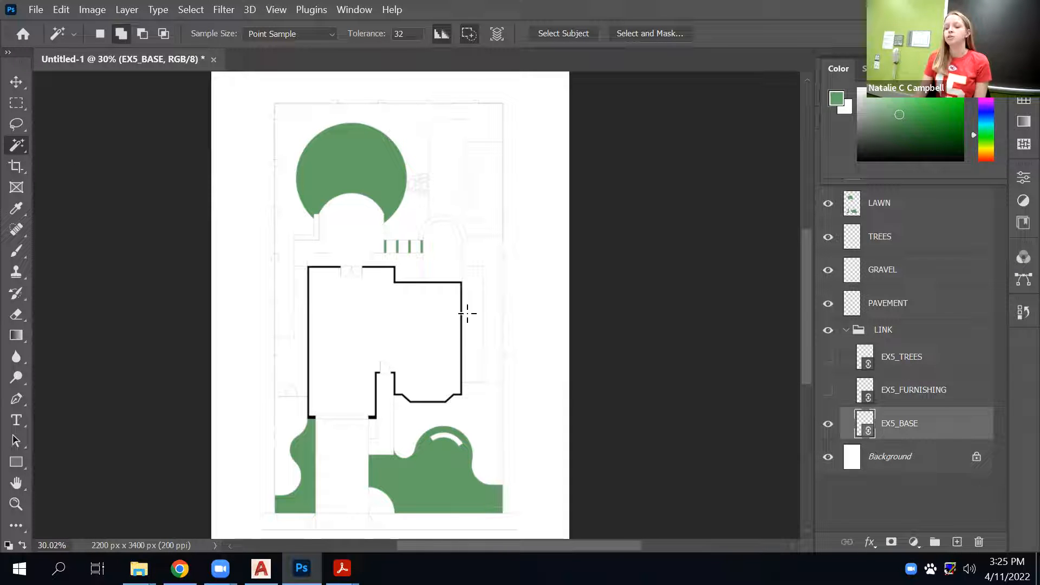
{"action": "left_click", "coordinate": [481, 417]}
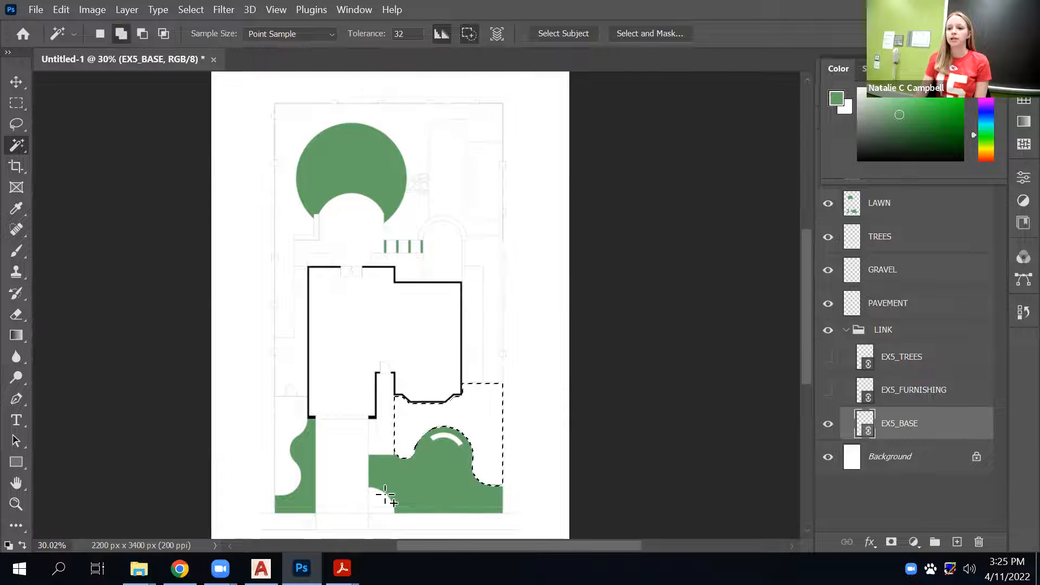
{"action": "left_click", "coordinate": [379, 500]}
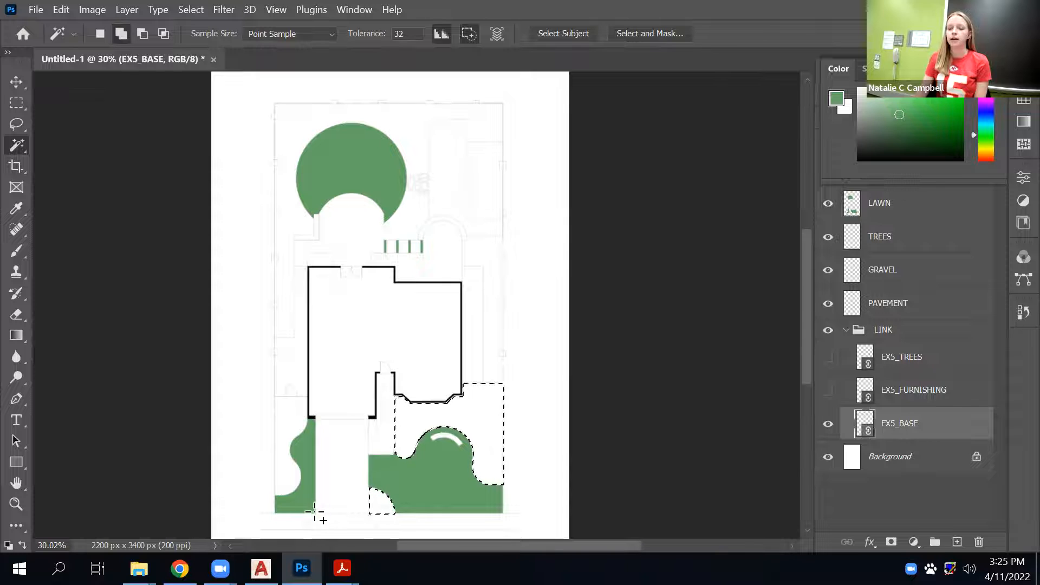
{"action": "left_click", "coordinate": [287, 396]}
Add the backyard planting beds around the circular lawn and the side-yard bed beside the house to the selection.
{"action": "scroll", "coordinate": [291, 391], "scroll_direction": "up", "scroll_amount": 4}
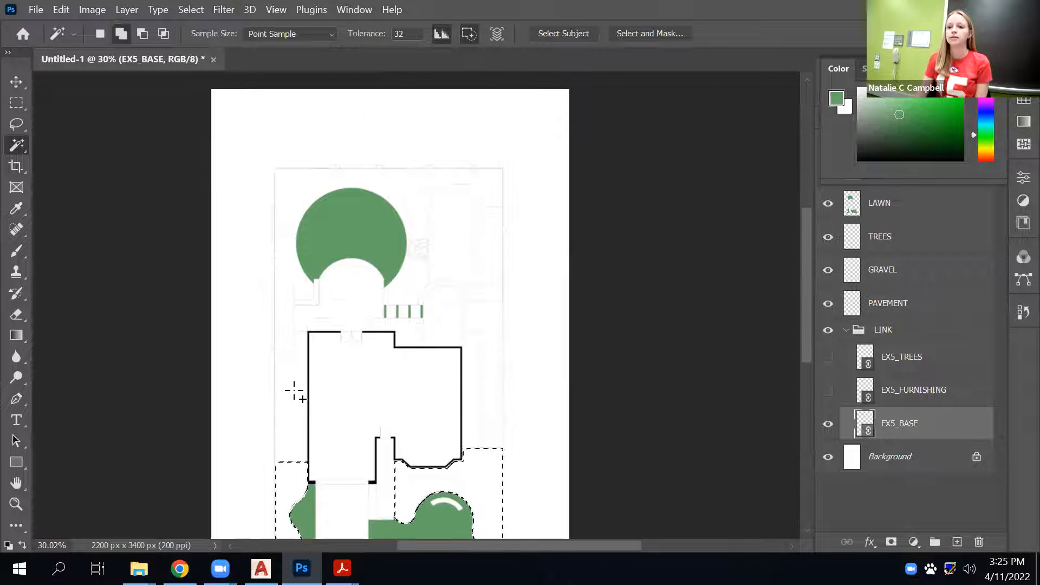
{"action": "left_click", "coordinate": [298, 323]}
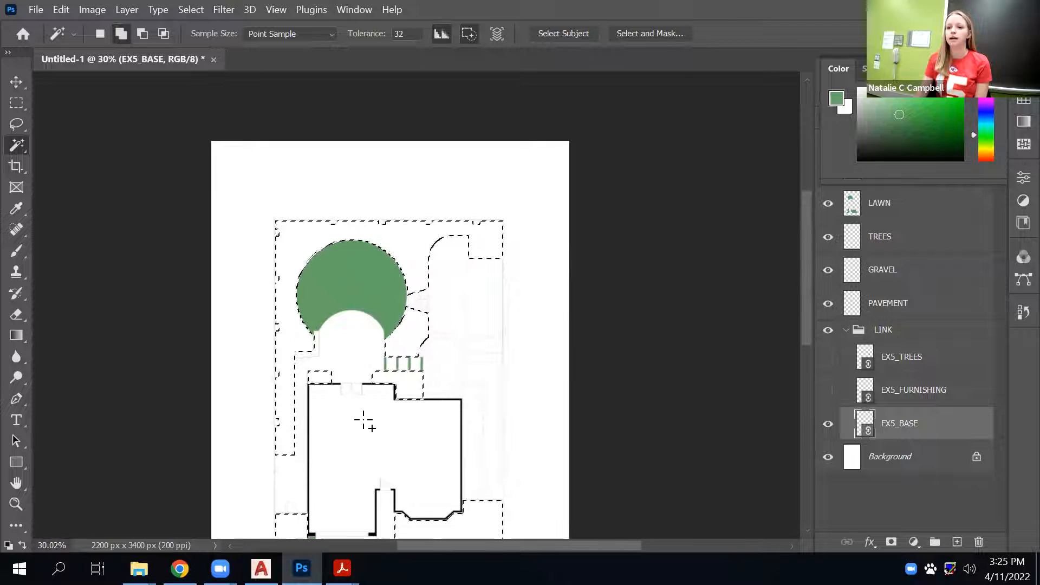
{"action": "scroll", "coordinate": [377, 524], "scroll_direction": "down", "scroll_amount": 1}
{"action": "left_click", "coordinate": [484, 335]}
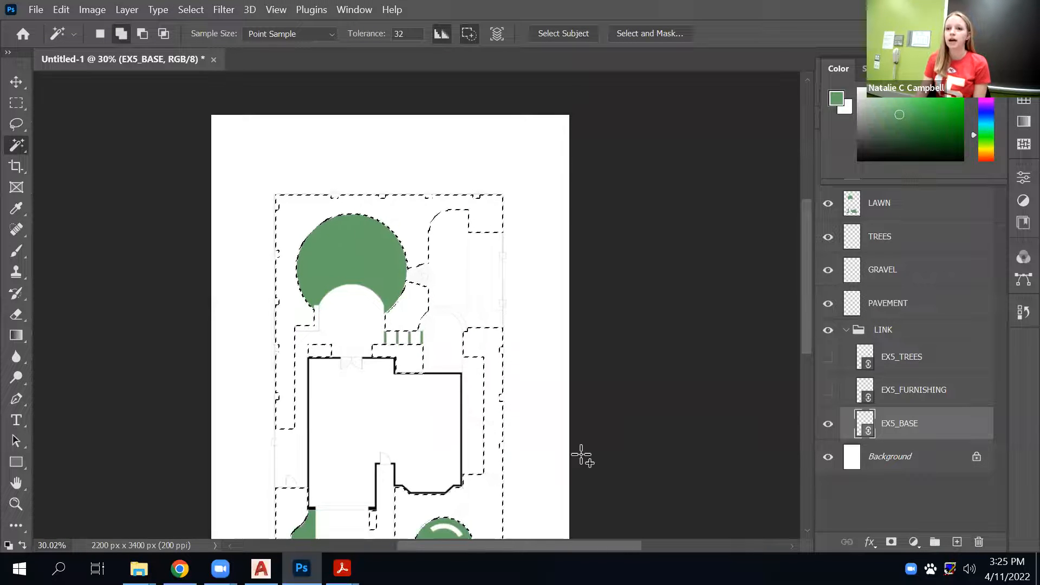
{"action": "scroll", "coordinate": [580, 457], "scroll_direction": "down", "scroll_amount": 6}
{"action": "scroll", "coordinate": [480, 417], "scroll_direction": "up", "scroll_amount": 3}
{"action": "scroll", "coordinate": [483, 418], "scroll_direction": "up", "scroll_amount": 3}
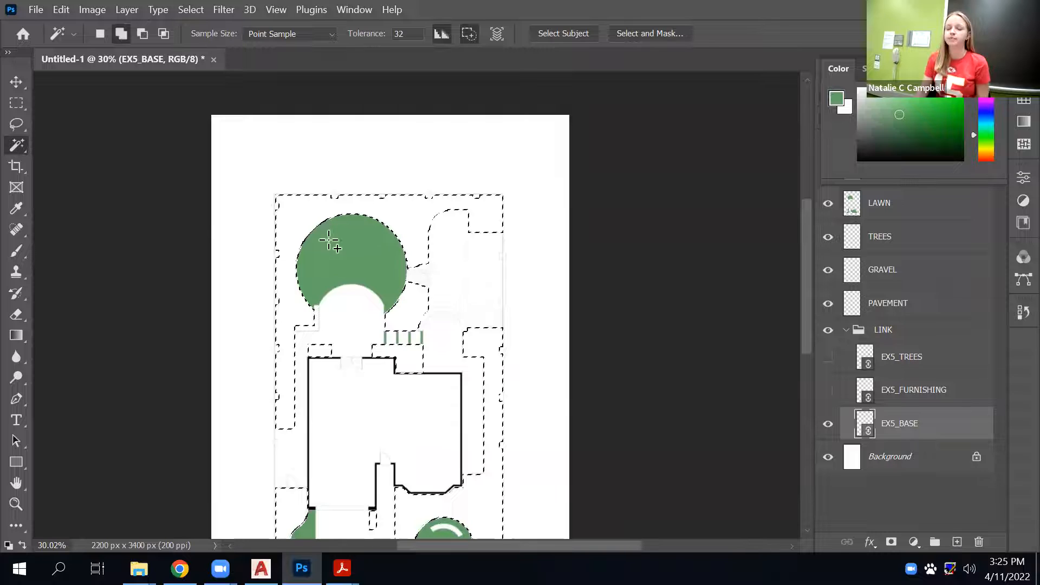
{"action": "scroll", "coordinate": [332, 228], "scroll_direction": "up", "scroll_amount": 5, "text": "alt"}
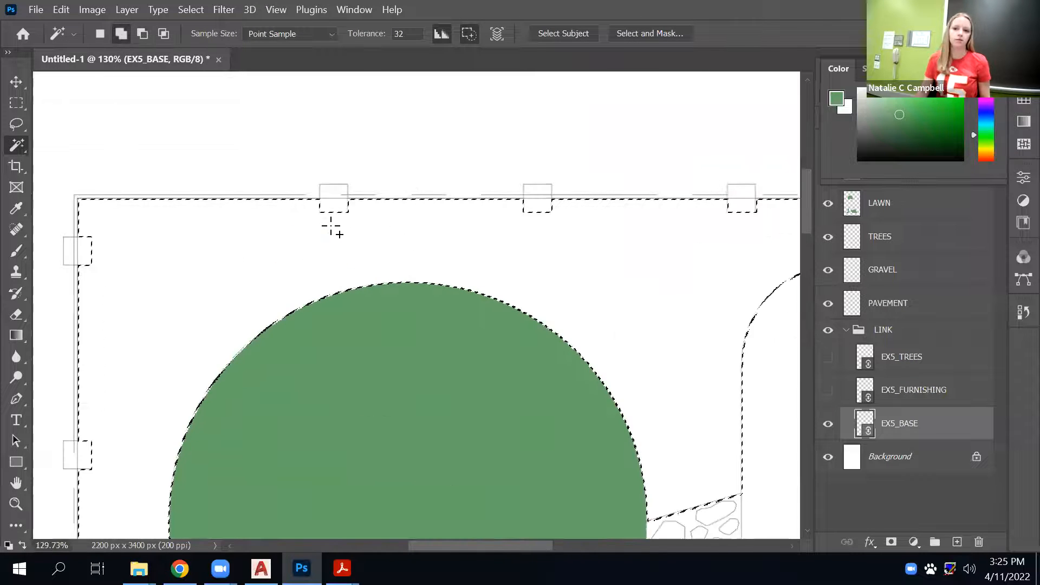
{"action": "scroll", "coordinate": [332, 227], "scroll_direction": "down", "scroll_amount": 6, "text": "alt"}
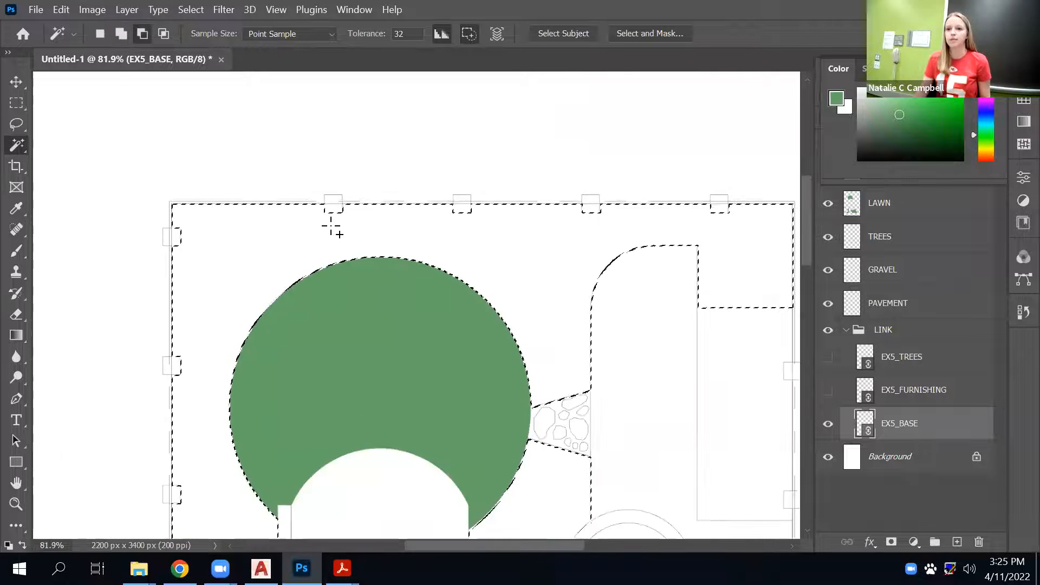
{"action": "scroll", "coordinate": [420, 358], "scroll_direction": "down", "scroll_amount": 4}
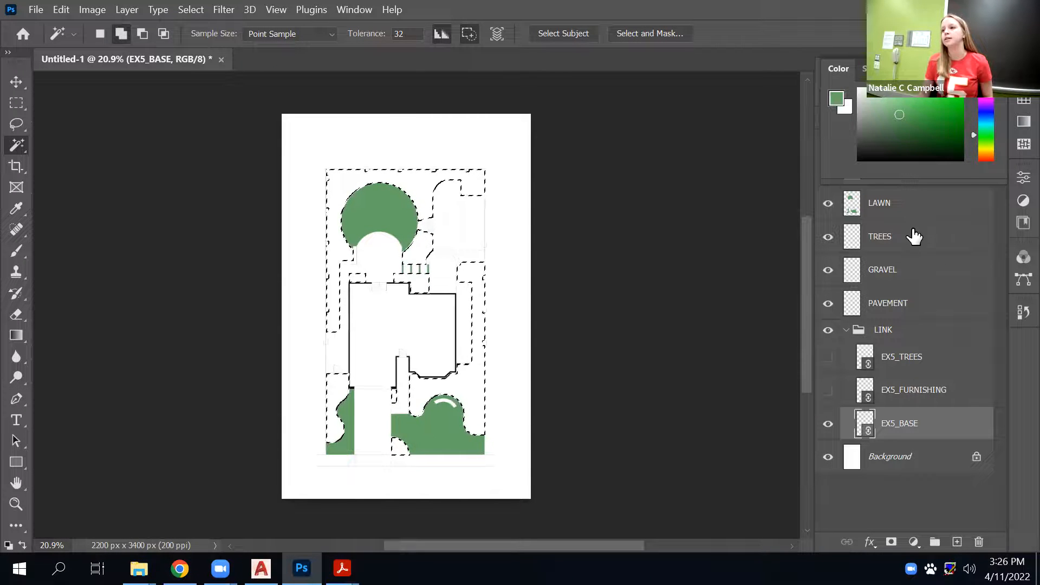
Make VEGETATION the active layer and set the foreground color to a darker green than the lawn.
{"action": "left_click", "coordinate": [1023, 78]}
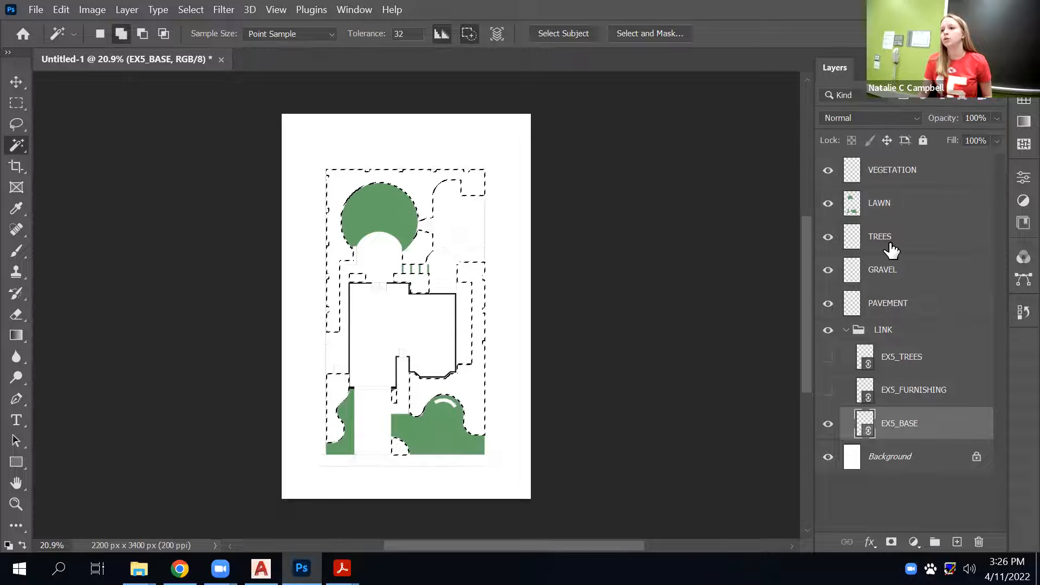
{"action": "left_click", "coordinate": [892, 170]}
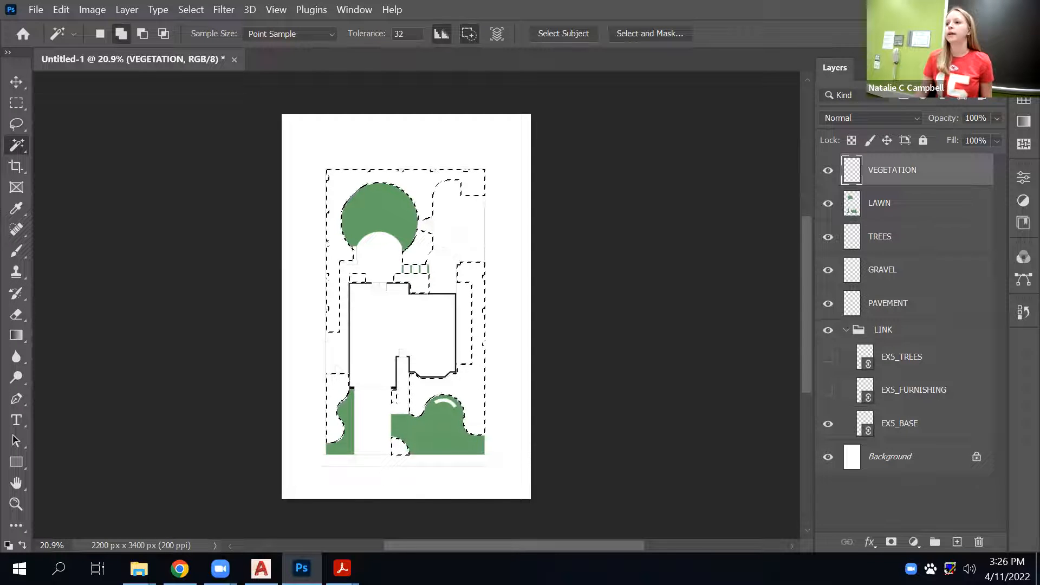
{"action": "left_click", "coordinate": [1023, 78]}
{"action": "left_click", "coordinate": [914, 127]}
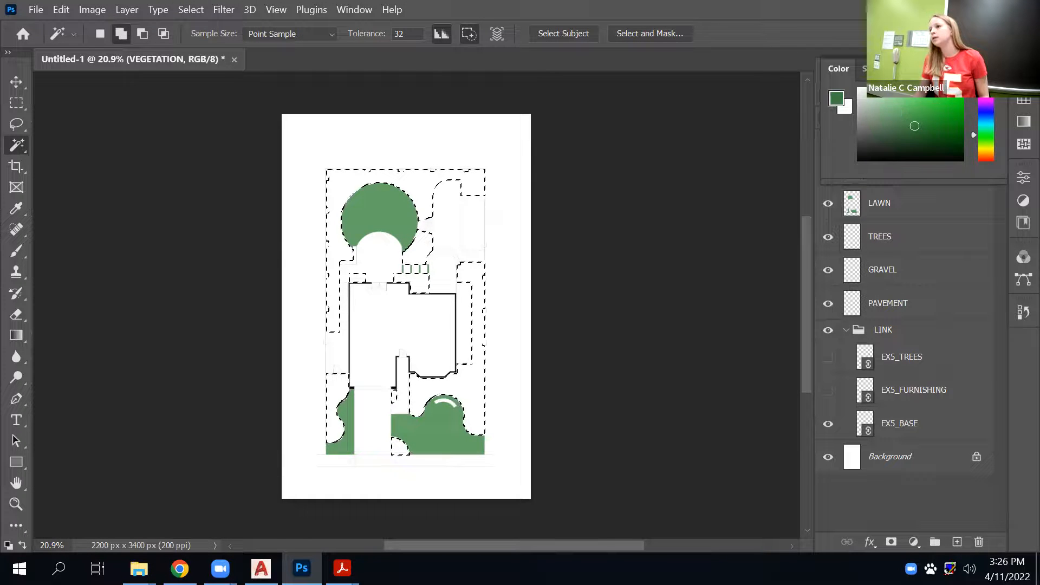
Fill the selected planting beds with the foreground color in Normal mode at 100% opacity, and deselect them.
{"action": "left_click", "coordinate": [1023, 78]}
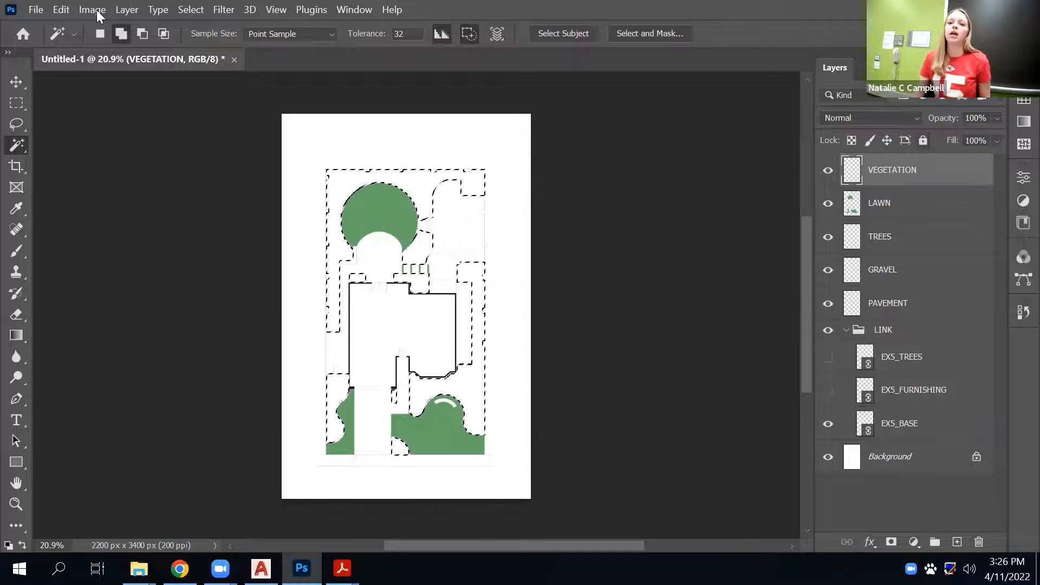
{"action": "left_click", "coordinate": [61, 9]}
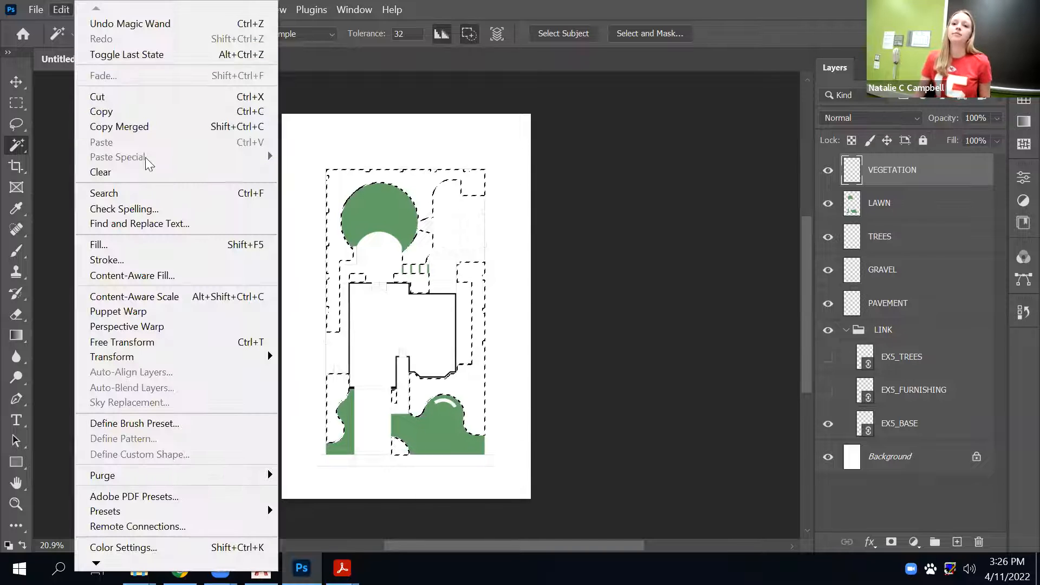
{"action": "left_click", "coordinate": [176, 254]}
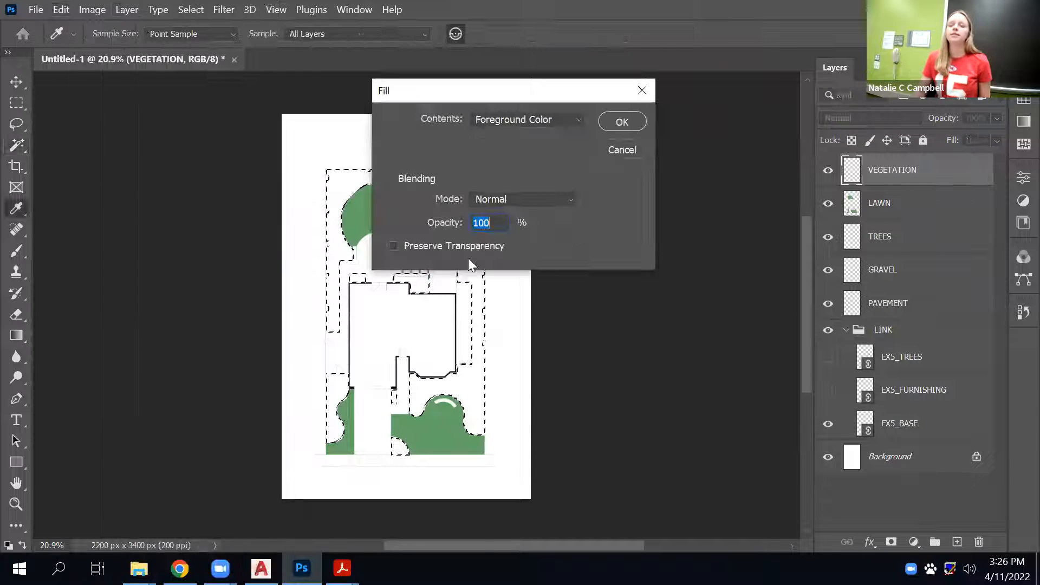
{"action": "left_click", "coordinate": [624, 121]}
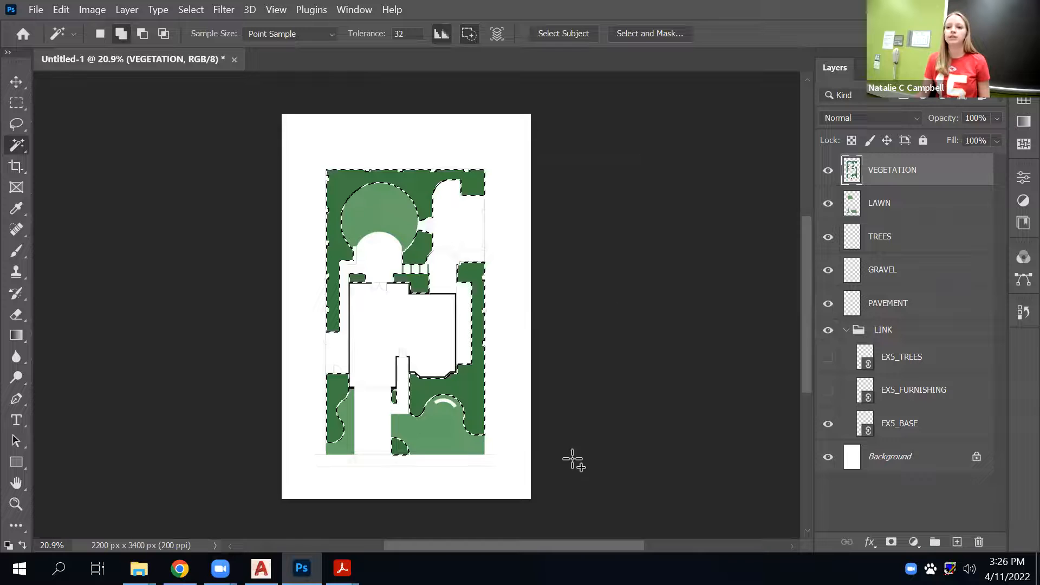
{"action": "key", "text": "ctrl+d"}
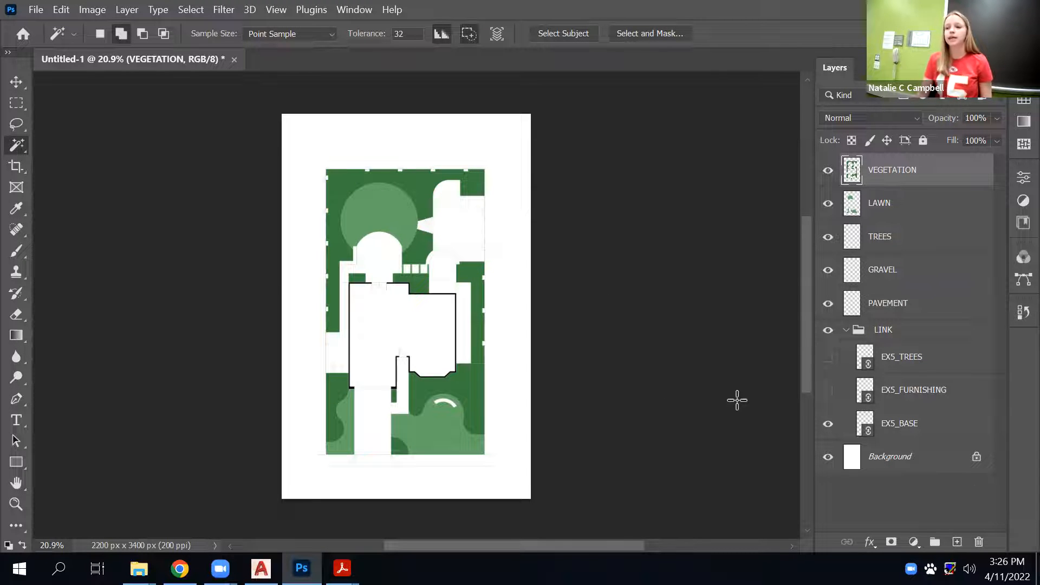
Select the driveway, the front entry walk and the flared driveway apron from the EX5_BASE layer.
{"action": "left_click", "coordinate": [942, 432]}
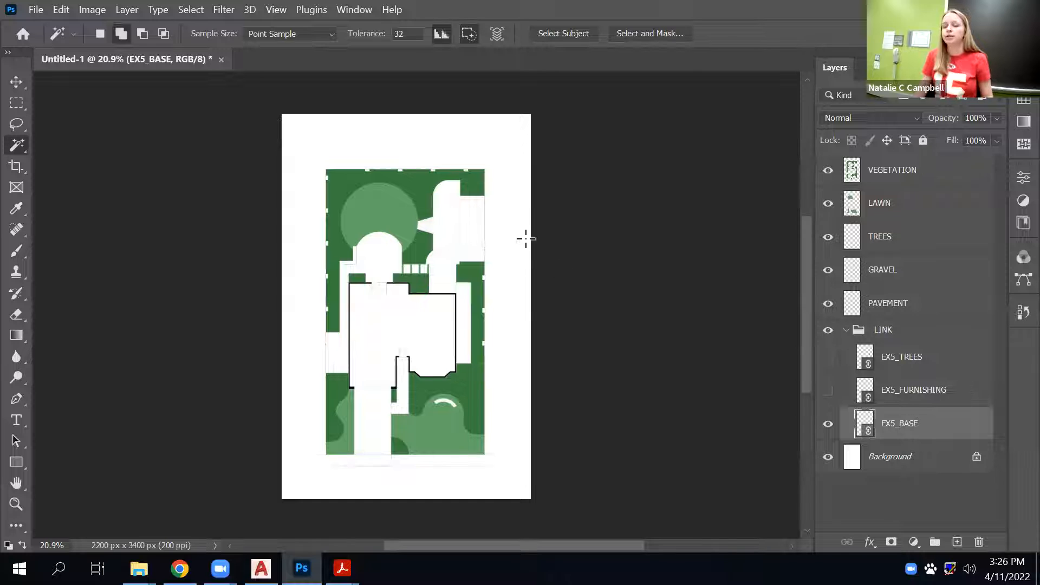
{"action": "scroll", "coordinate": [504, 274], "scroll_direction": "up", "scroll_amount": 1}
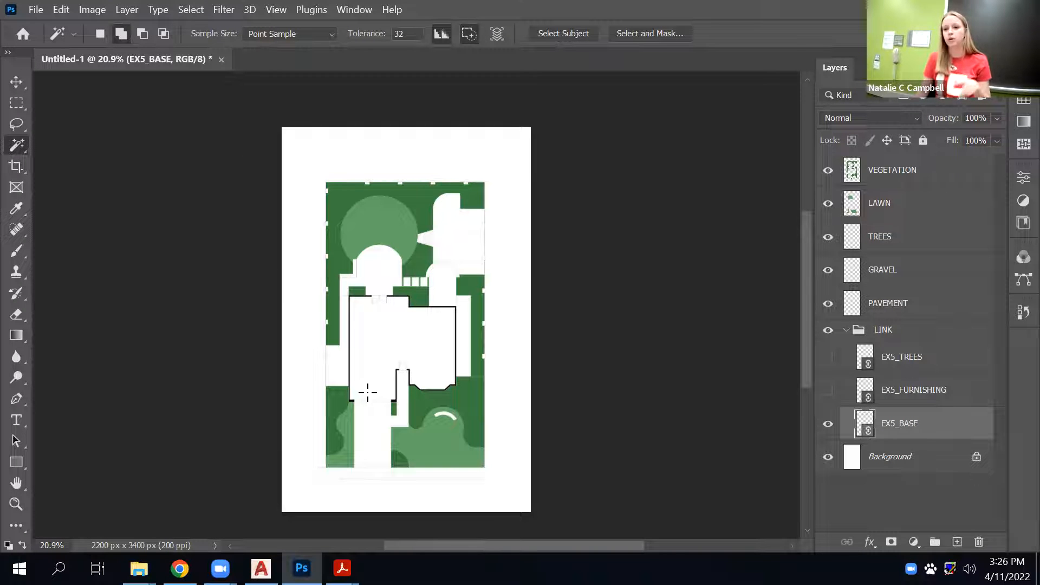
{"action": "left_click", "coordinate": [372, 432]}
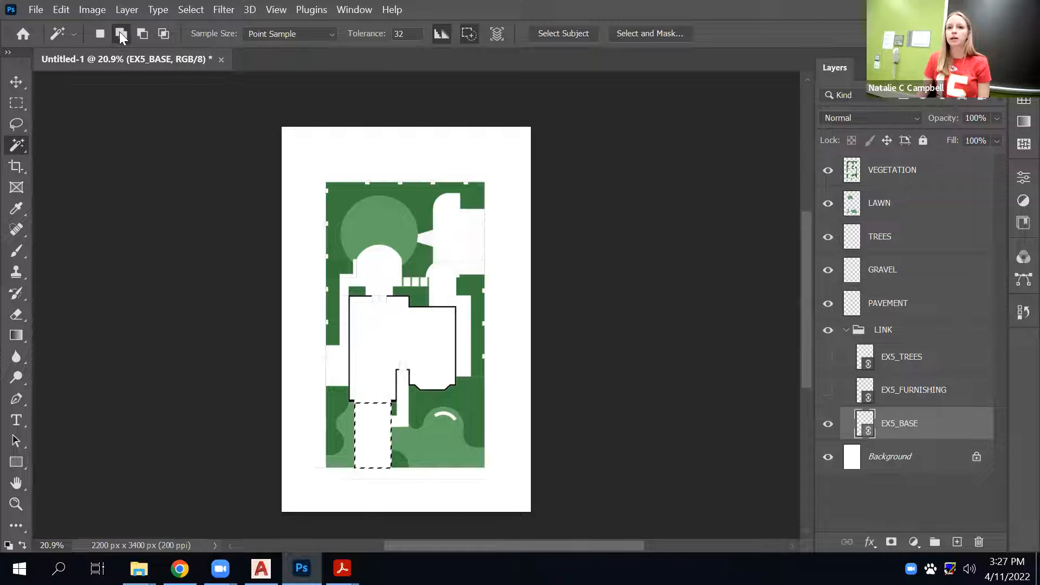
{"action": "scroll", "coordinate": [390, 477], "scroll_direction": "up", "scroll_amount": 5, "text": "alt"}
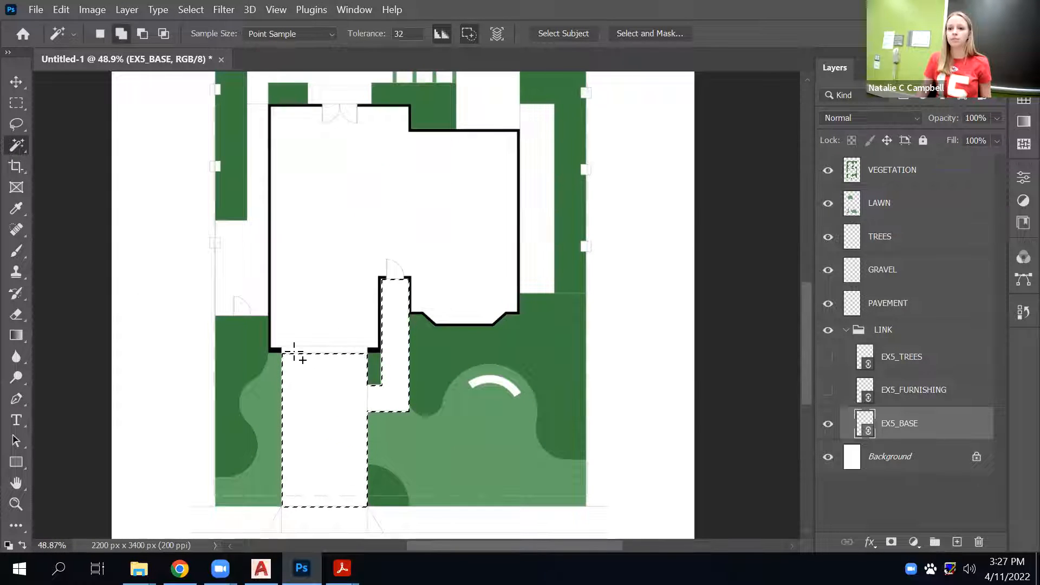
{"action": "scroll", "coordinate": [304, 480], "scroll_direction": "down", "scroll_amount": 2}
{"action": "left_click", "coordinate": [313, 476]}
{"action": "left_click", "coordinate": [275, 475]}
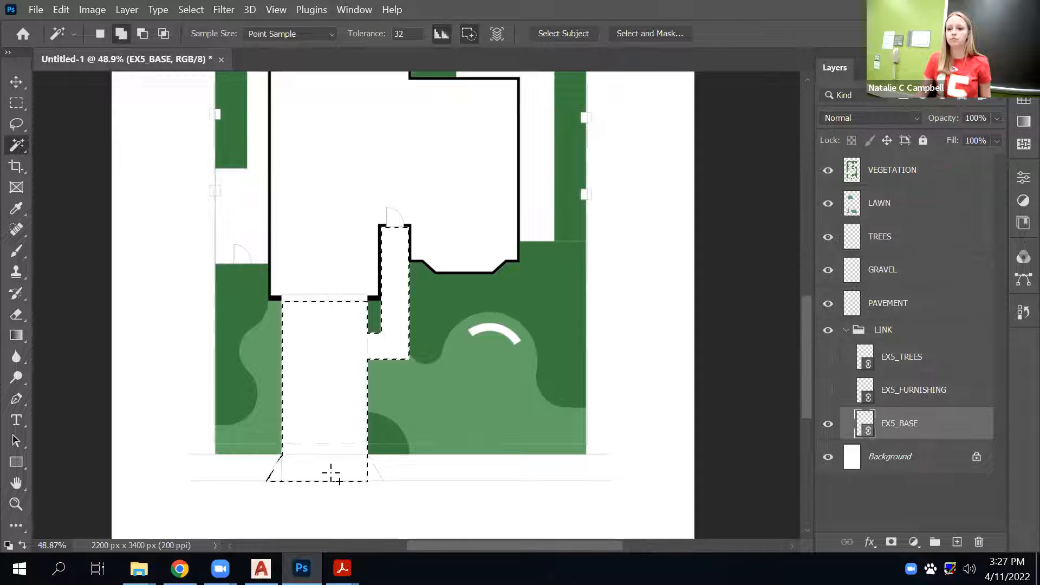
{"action": "left_click", "coordinate": [373, 473]}
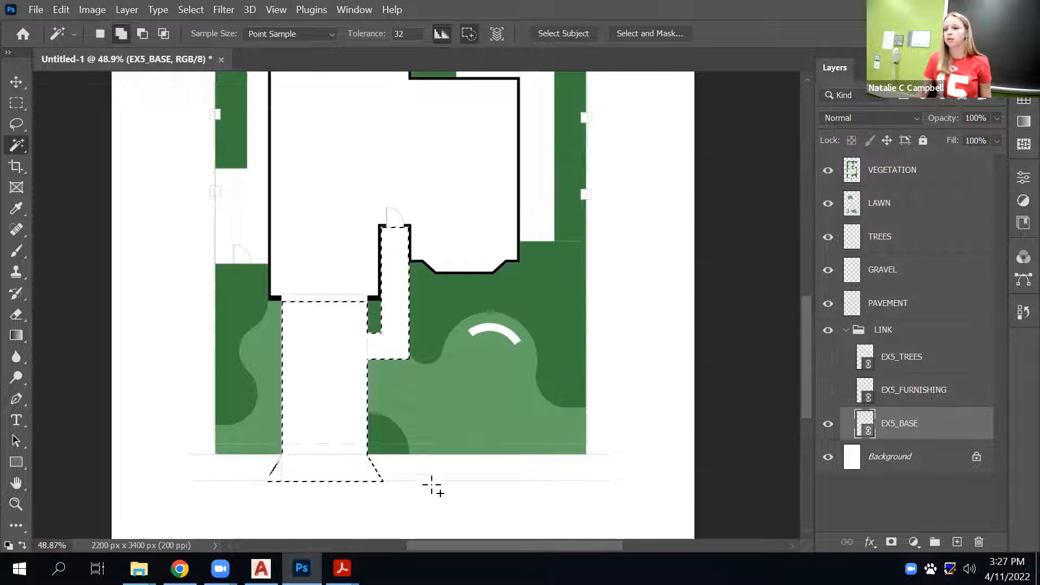
Try to add the sidewalk strip beside the driveway apron to the selection, and undo the pick.
{"action": "left_click", "coordinate": [502, 473]}
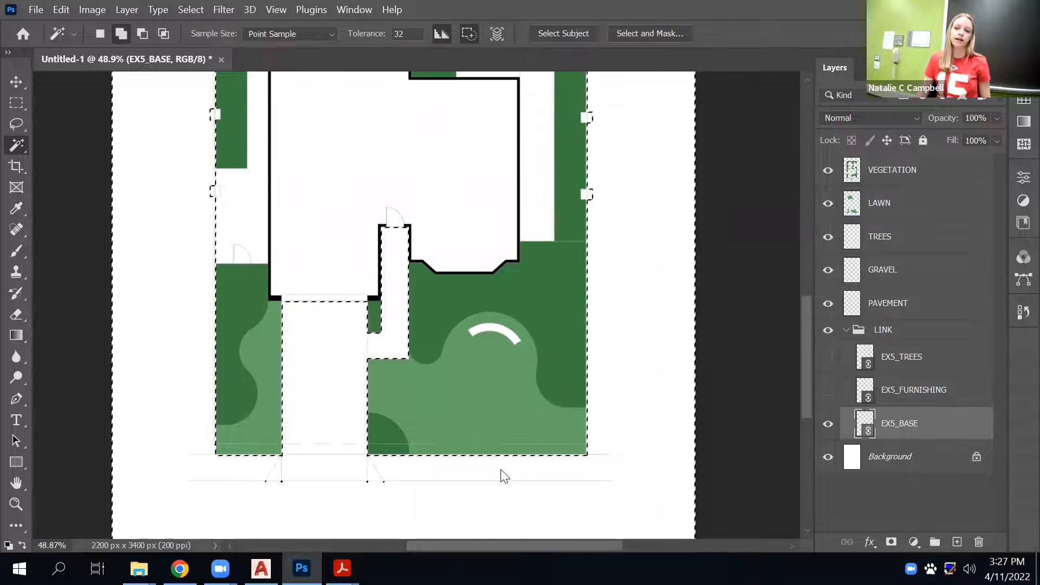
{"action": "scroll", "coordinate": [503, 475], "scroll_direction": "down", "scroll_amount": 2}
{"action": "scroll", "coordinate": [503, 474], "scroll_direction": "down", "scroll_amount": 5, "text": "alt"}
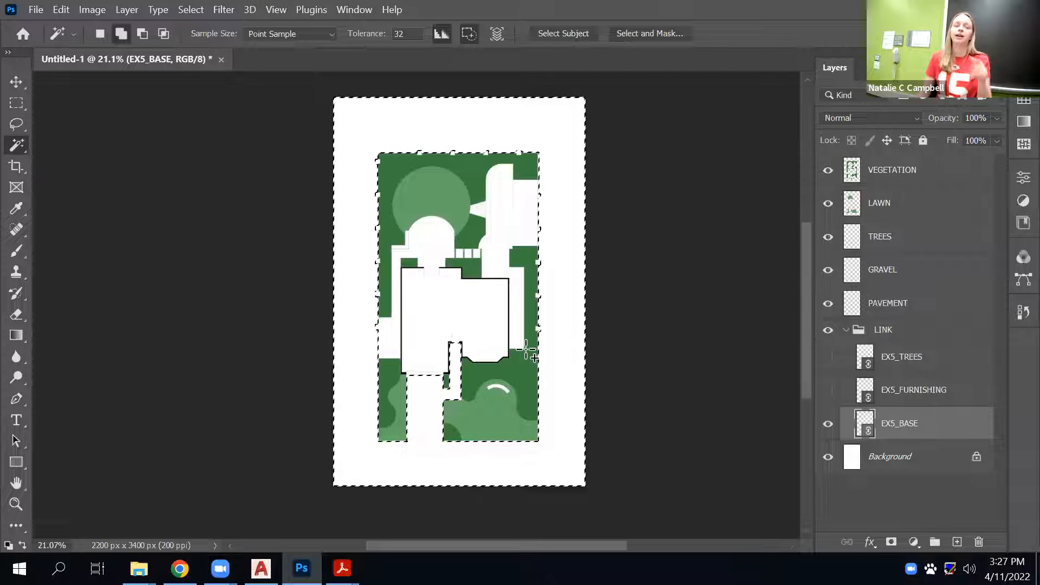
{"action": "key", "text": "ctrl+z"}
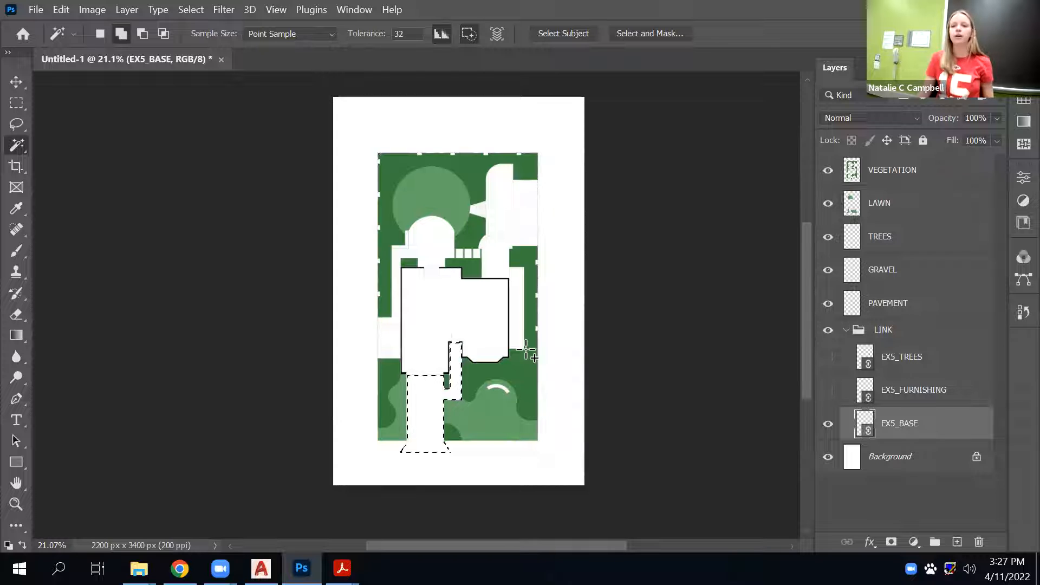
Add the rear patio with its side walk, the three square pavers and the smaller arched patio to the selection, undoing any stray pick.
{"action": "key", "text": "alt"}
{"action": "scroll", "coordinate": [422, 237], "scroll_direction": "up", "scroll_amount": 4, "text": "alt"}
{"action": "left_click", "coordinate": [438, 249], "text": "shift"}
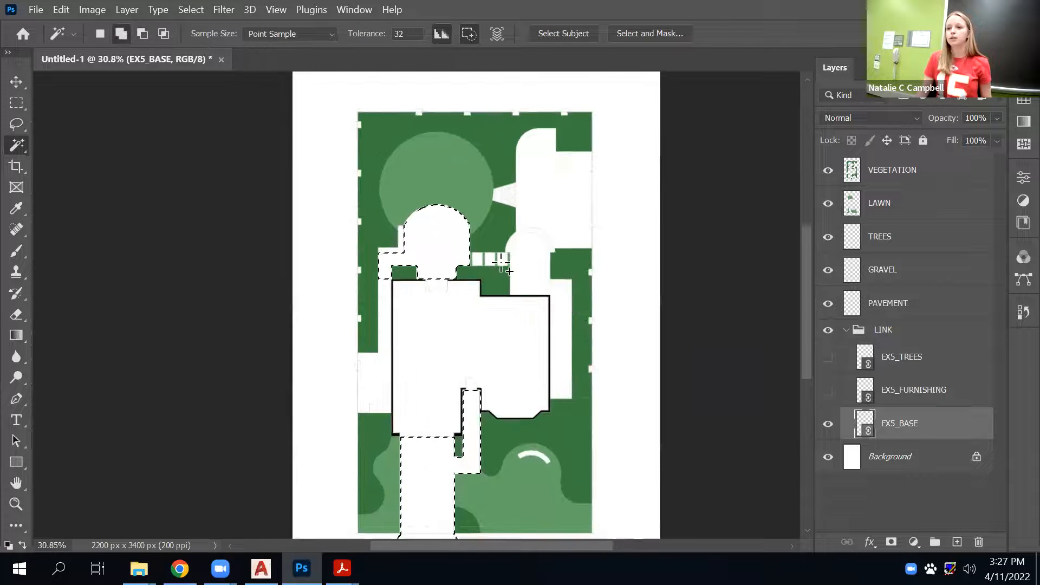
{"action": "scroll", "coordinate": [516, 253], "scroll_direction": "up", "scroll_amount": 4, "text": "alt"}
{"action": "scroll", "coordinate": [533, 259], "scroll_direction": "up", "scroll_amount": 4, "text": "alt"}
{"action": "left_click", "coordinate": [516, 286], "text": "shift"}
{"action": "left_click", "coordinate": [445, 264]}
{"action": "key", "text": "ctrl+z"}
{"action": "left_click", "coordinate": [442, 270]}
{"action": "left_click", "coordinate": [409, 267]}
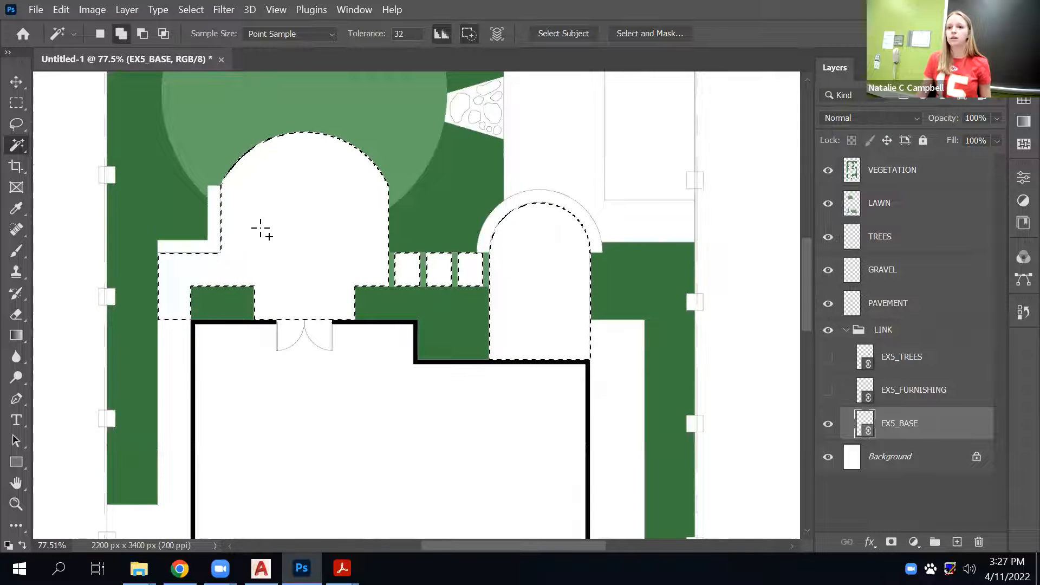
Make PAVEMENT the active layer and set the foreground color to a light grayish beige.
{"action": "scroll", "coordinate": [466, 466], "scroll_direction": "up", "scroll_amount": 6}
{"action": "scroll", "coordinate": [542, 439], "scroll_direction": "down", "scroll_amount": 4}
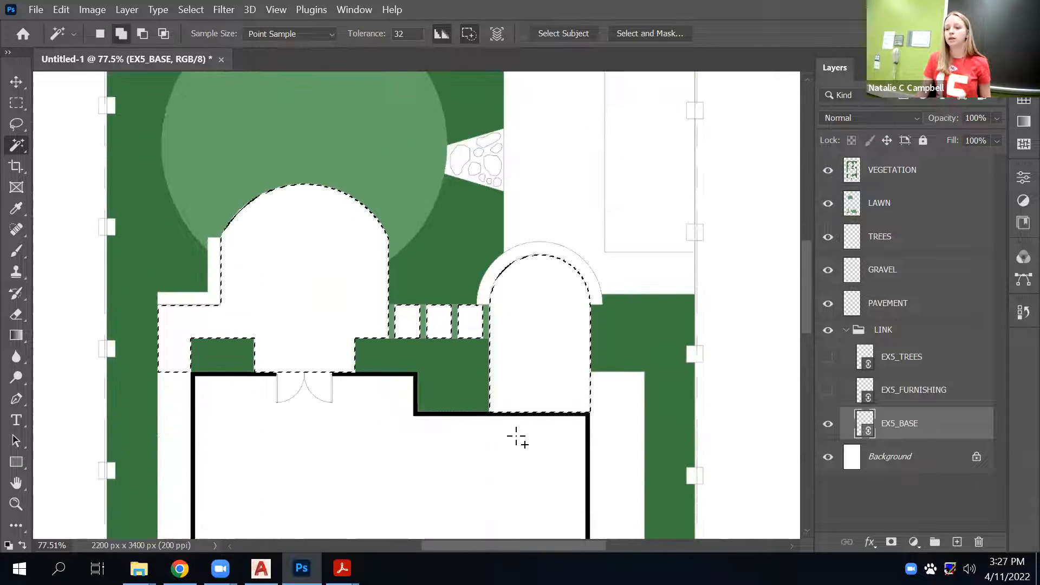
{"action": "scroll", "coordinate": [413, 313], "scroll_direction": "down", "scroll_amount": 5}
{"action": "scroll", "coordinate": [393, 325], "scroll_direction": "down", "scroll_amount": 6, "text": "alt"}
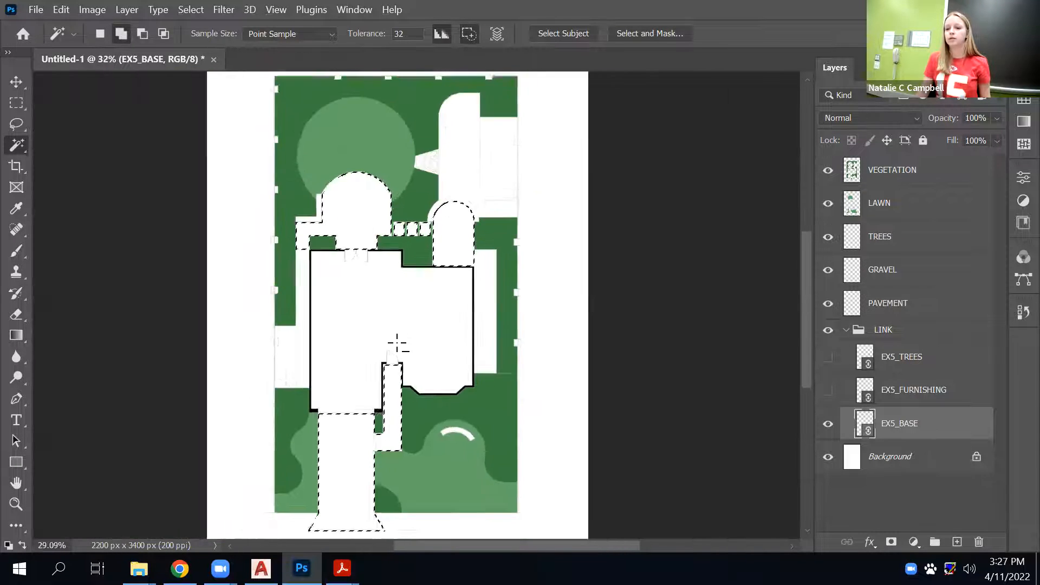
{"action": "scroll", "coordinate": [397, 343], "scroll_direction": "down", "scroll_amount": 1, "text": "alt"}
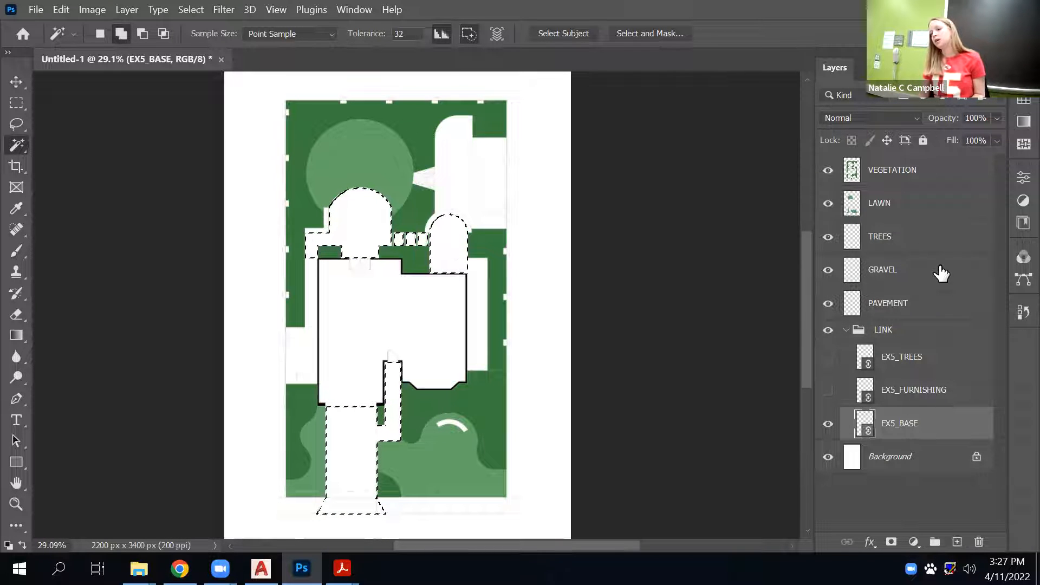
{"action": "left_click", "coordinate": [954, 314]}
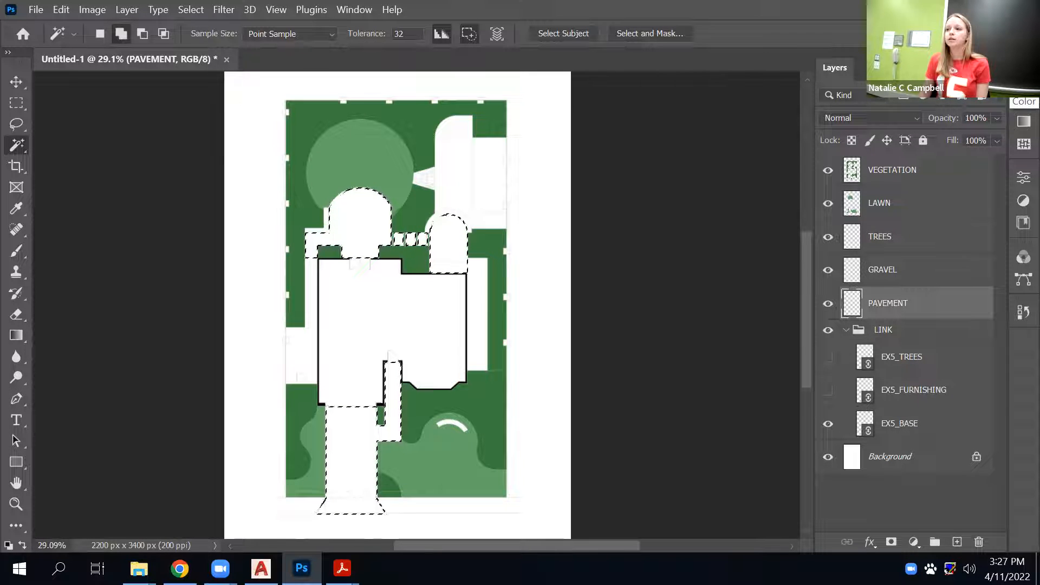
{"action": "left_click", "coordinate": [1023, 98]}
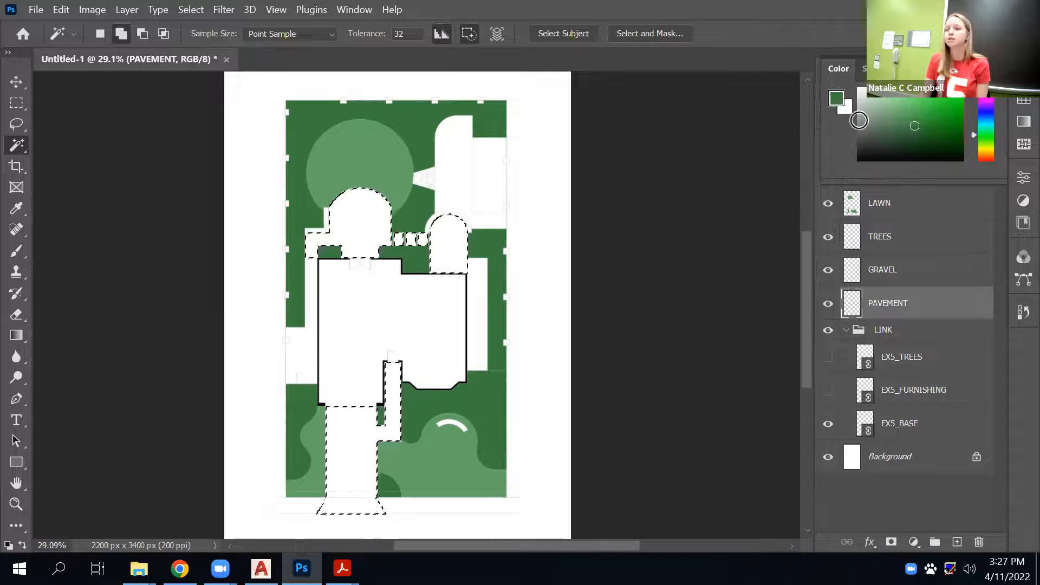
{"action": "left_click_drag", "start_coordinate": [993, 135], "coordinate": [988, 145]}
{"action": "mouse_move", "coordinate": [876, 111]}
{"action": "left_mouse_down"}
{"action": "mouse_move", "coordinate": [885, 107]}
{"action": "mouse_move", "coordinate": [873, 102]}
{"action": "left_mouse_up"}
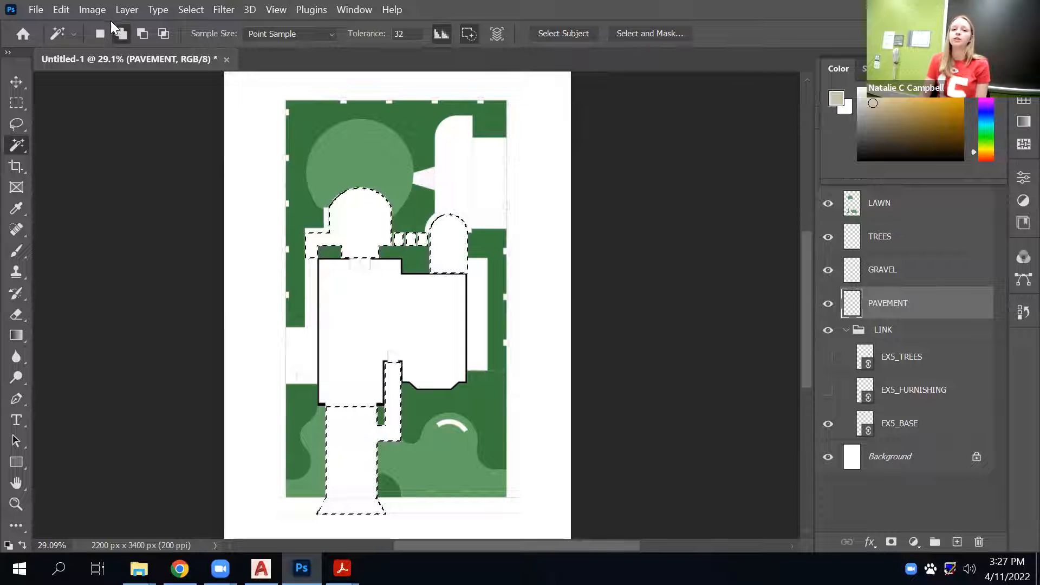
Fill the selected driveway, walks, pavers and patios on PAVEMENT with the foreground color in Normal mode at 100% opacity, and deselect.
{"action": "left_click", "coordinate": [61, 10]}
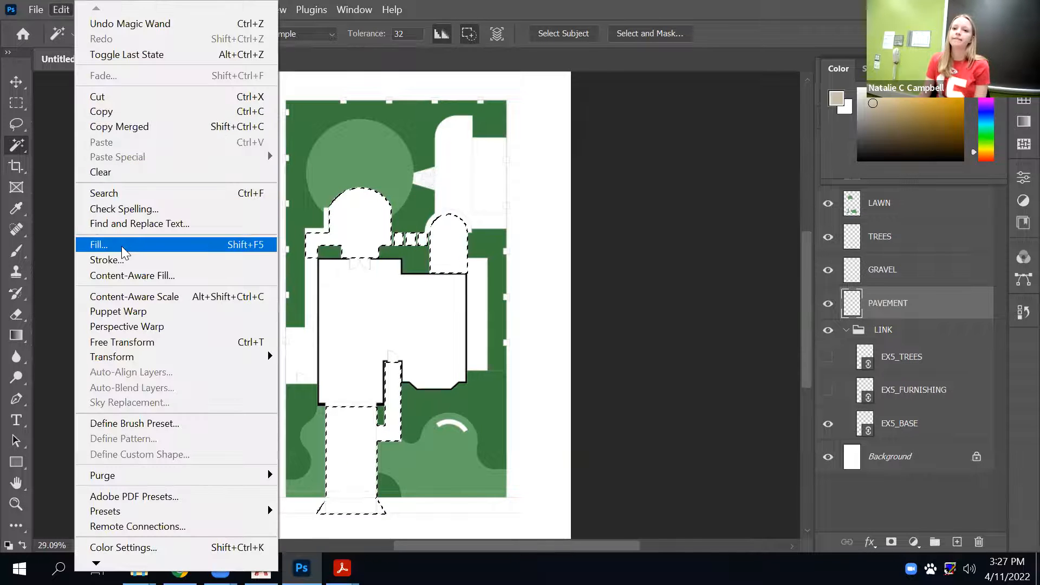
{"action": "left_click", "coordinate": [99, 245]}
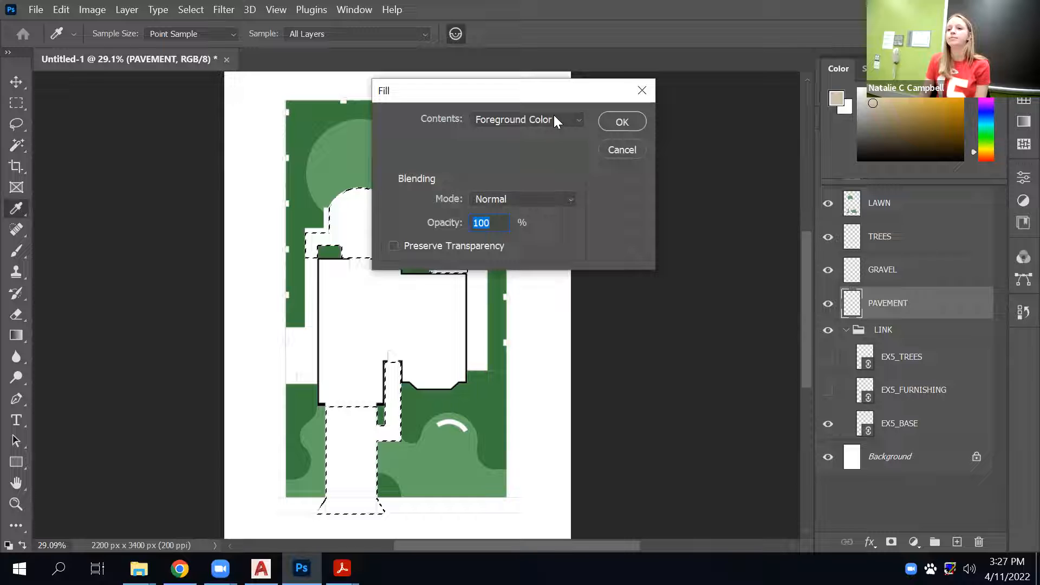
{"action": "left_click", "coordinate": [616, 124]}
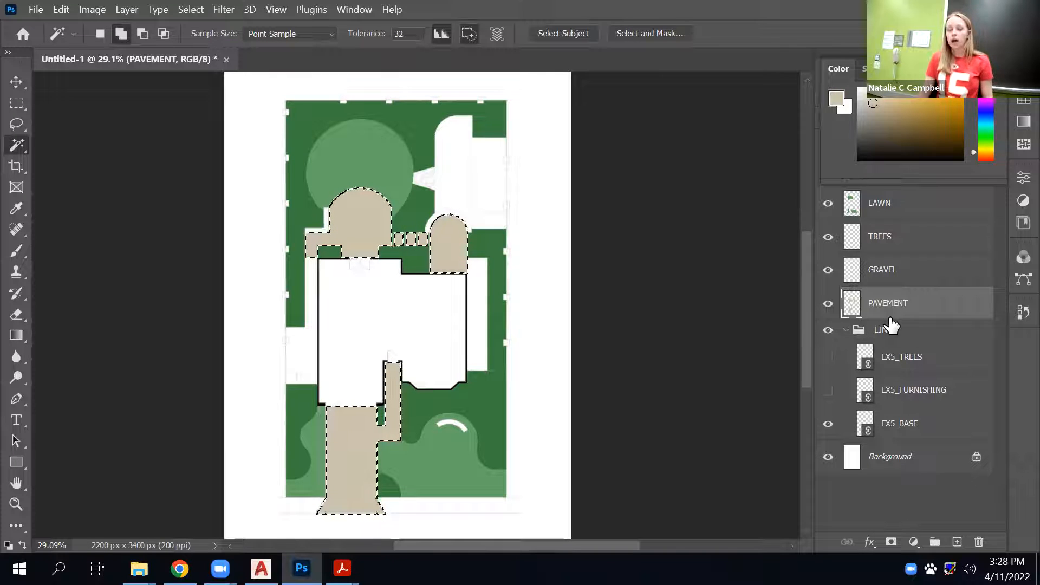
{"action": "key", "text": "ctrl+d"}
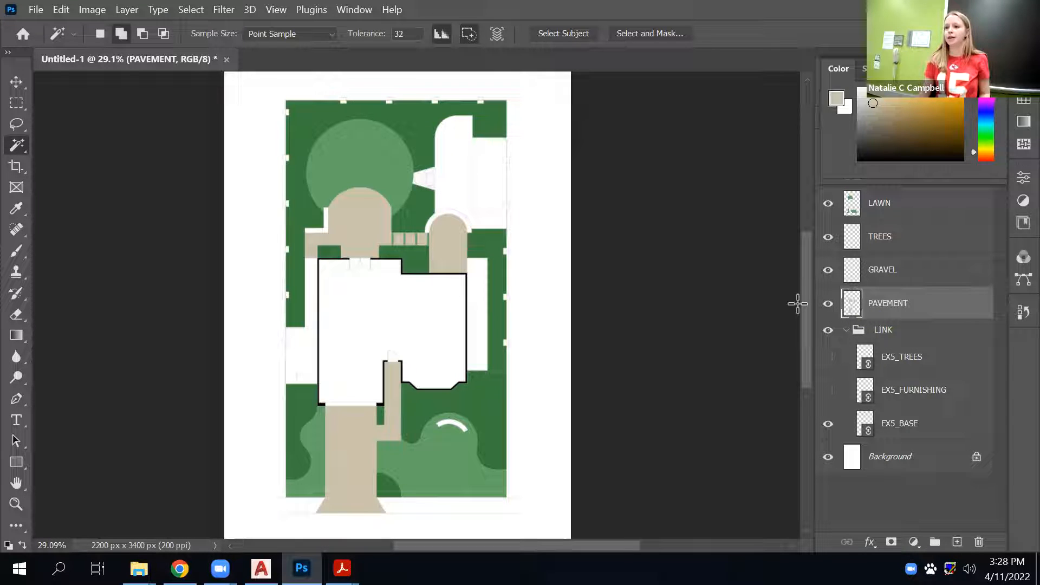
Make LAWN the active layer and load its filled areas as a selection.
{"action": "left_click", "coordinate": [896, 203]}
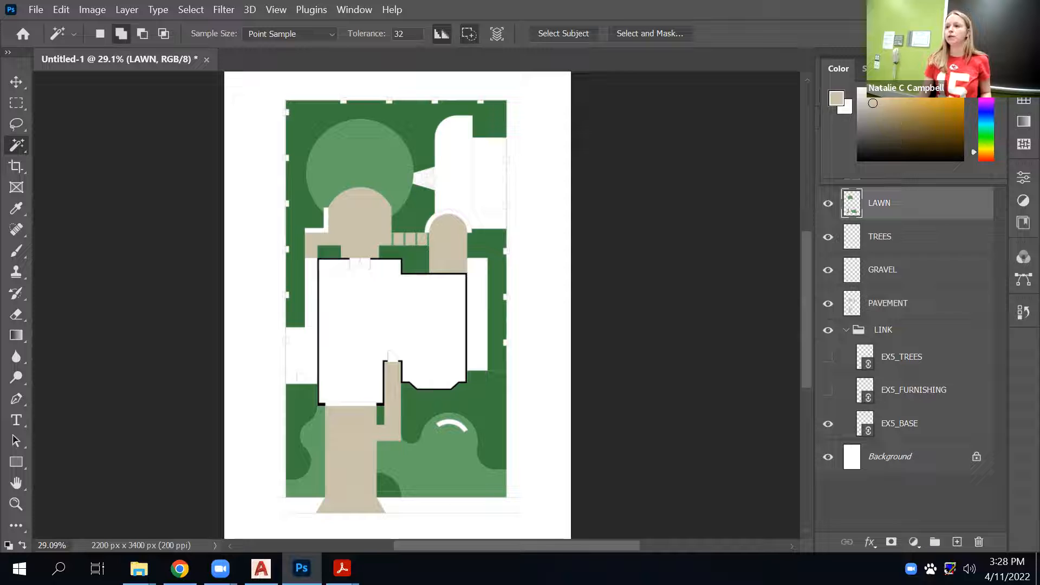
{"action": "left_click", "coordinate": [1023, 78]}
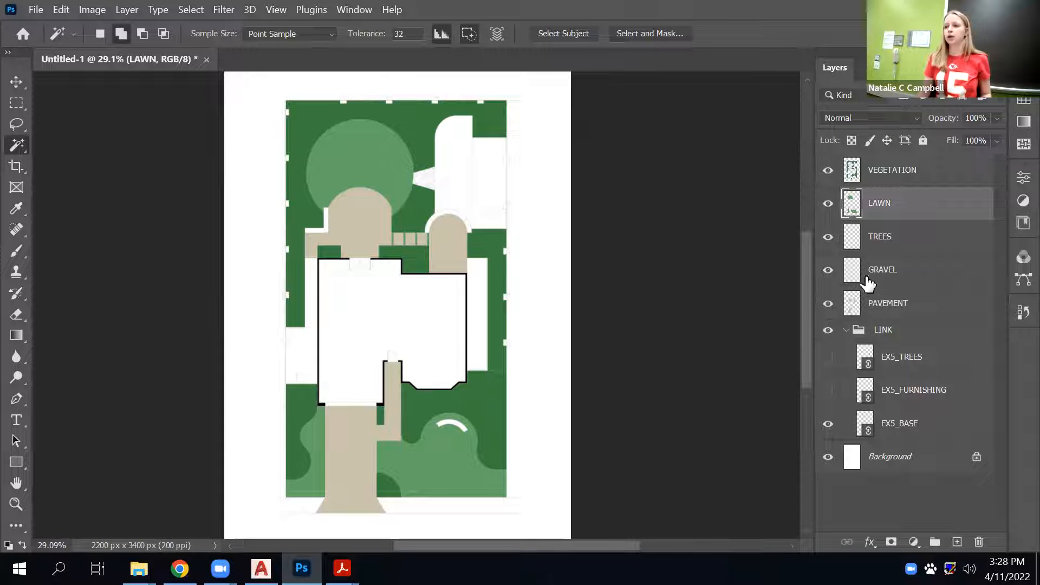
{"action": "left_click", "coordinate": [848, 234], "text": "ctrl"}
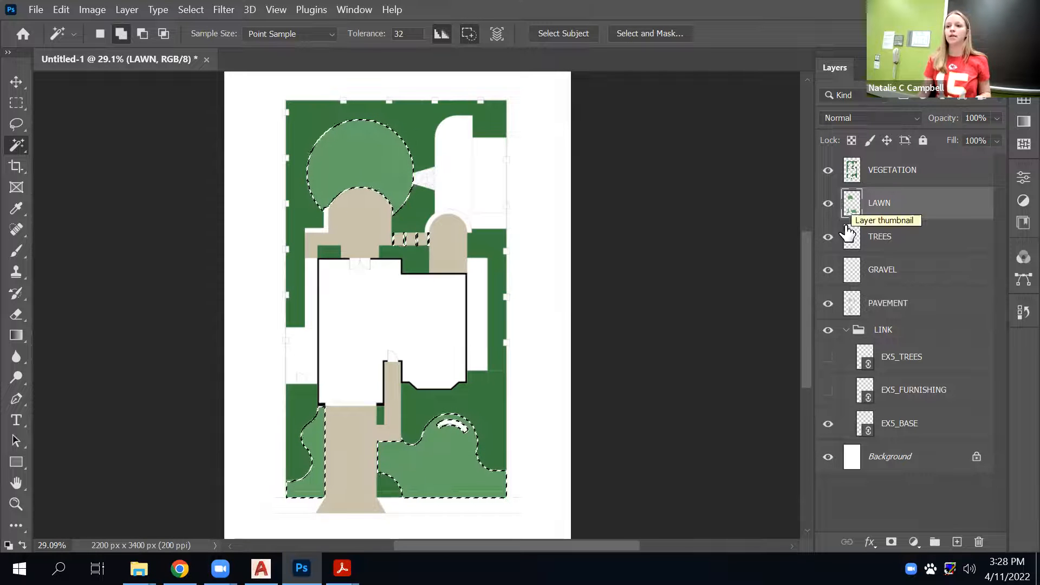
Set the foreground color to a lighter, brighter green and fill the lawn selection with it in Normal mode at 100% opacity.
{"action": "left_click", "coordinate": [1023, 77]}
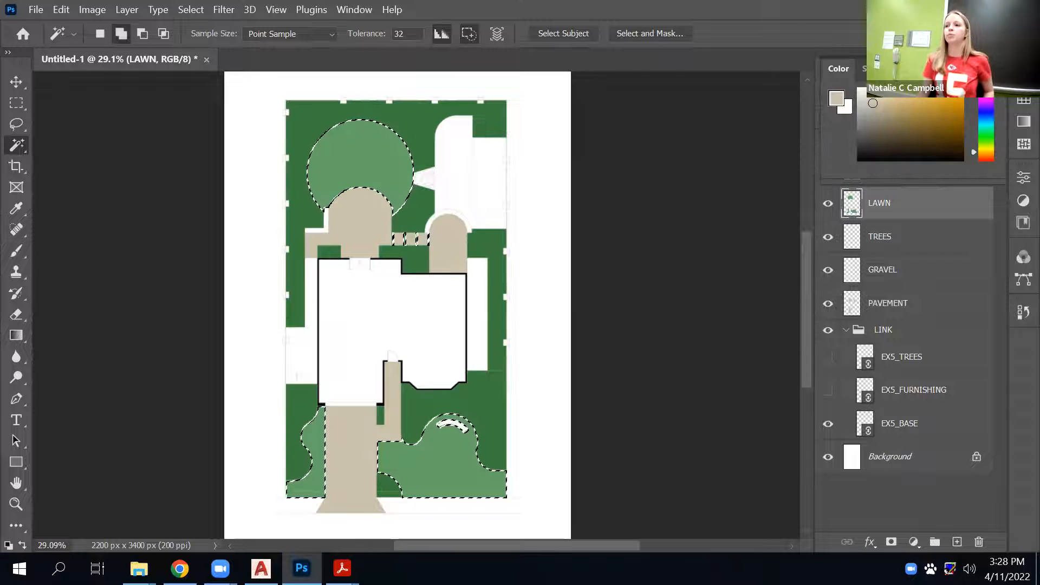
{"action": "left_click", "coordinate": [987, 139]}
{"action": "left_click", "coordinate": [906, 103]}
{"action": "left_click", "coordinate": [62, 9]}
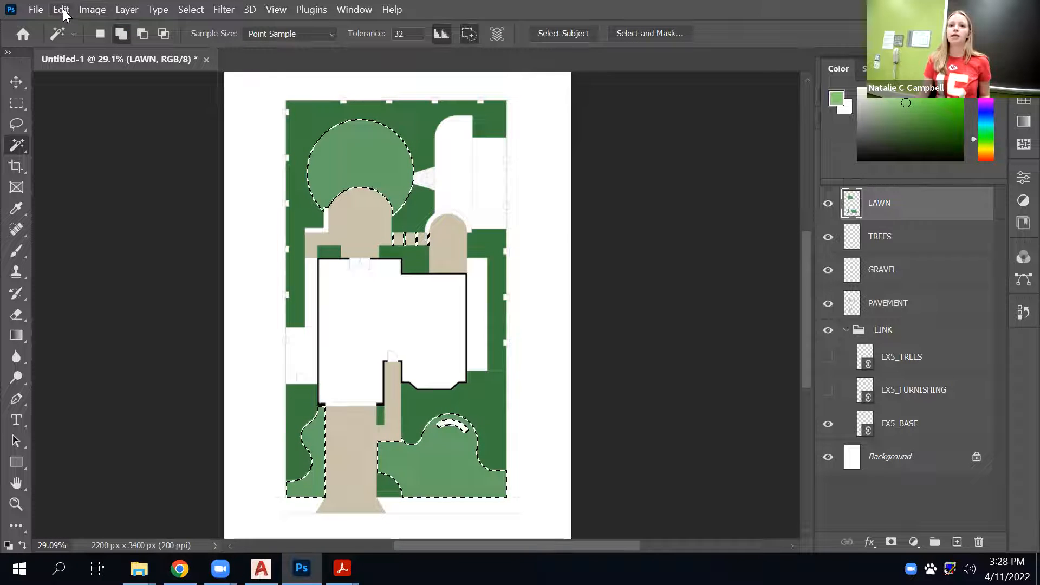
{"action": "left_click", "coordinate": [87, 241]}
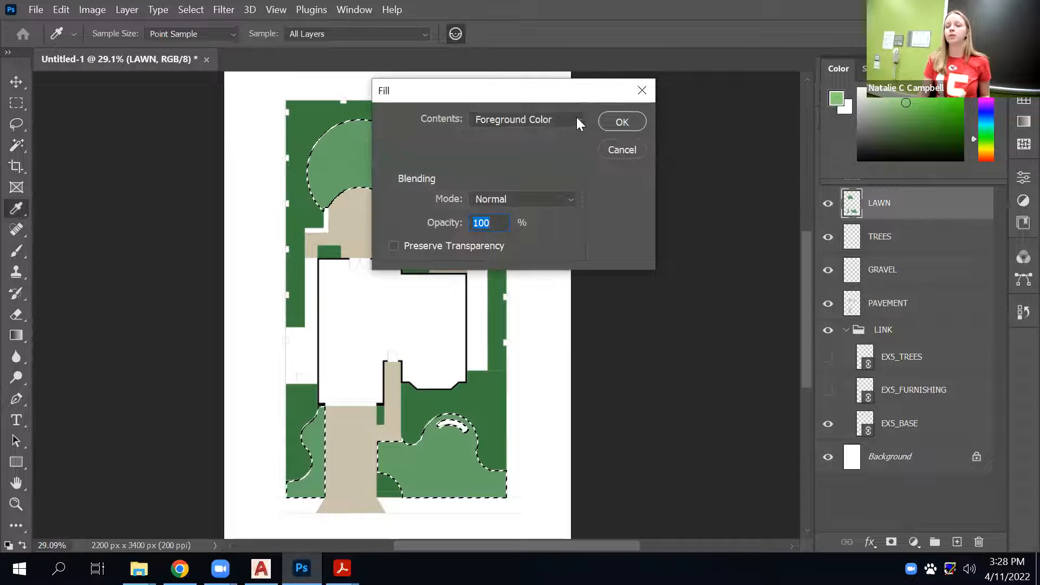
{"action": "left_click", "coordinate": [622, 122]}
{"action": "key", "text": "w"}
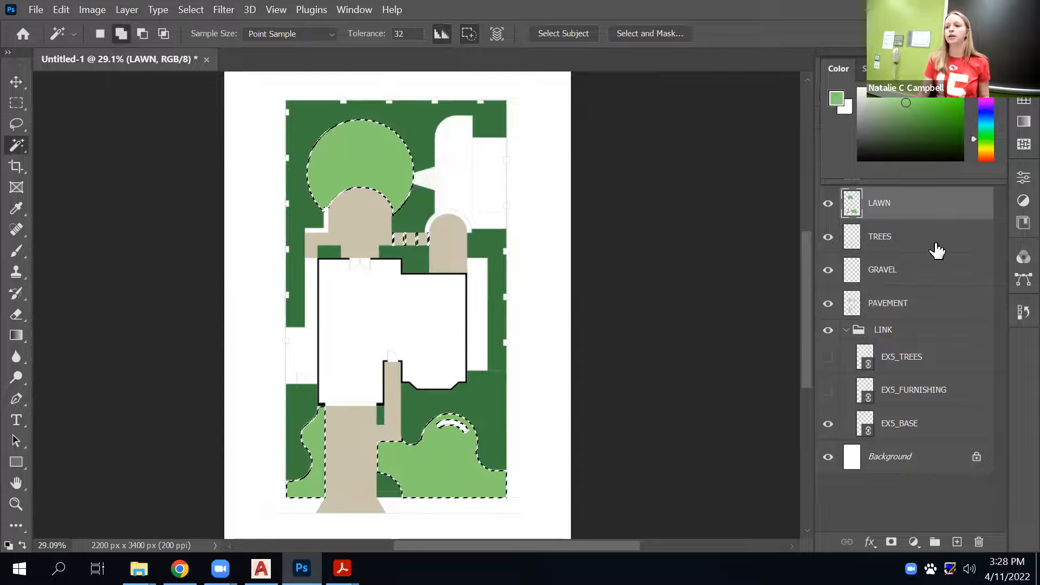
Try loading the contents of the TREES and PAVEMENT layers as selections, dismiss the warning, and deselect.
{"action": "key", "text": "F6"}
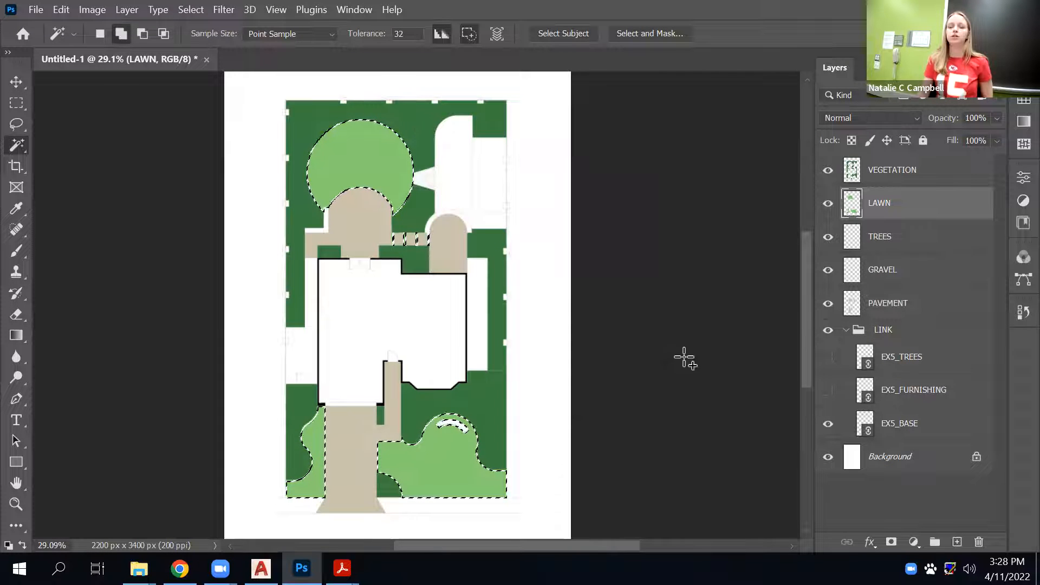
{"action": "left_click", "coordinate": [852, 277], "text": "ctrl"}
{"action": "left_click", "coordinate": [853, 245], "text": "ctrl"}
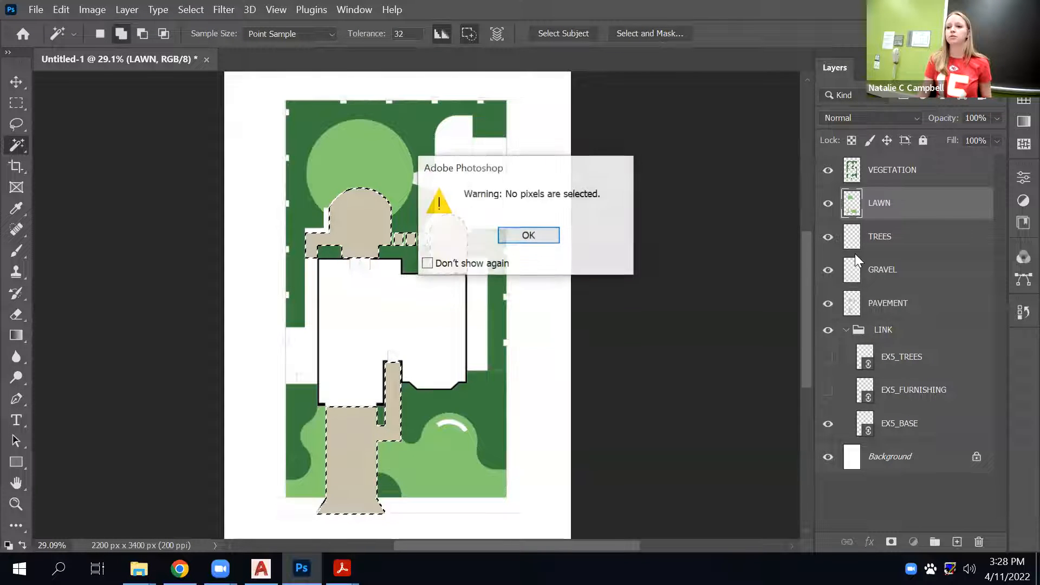
{"action": "key", "text": "Return"}
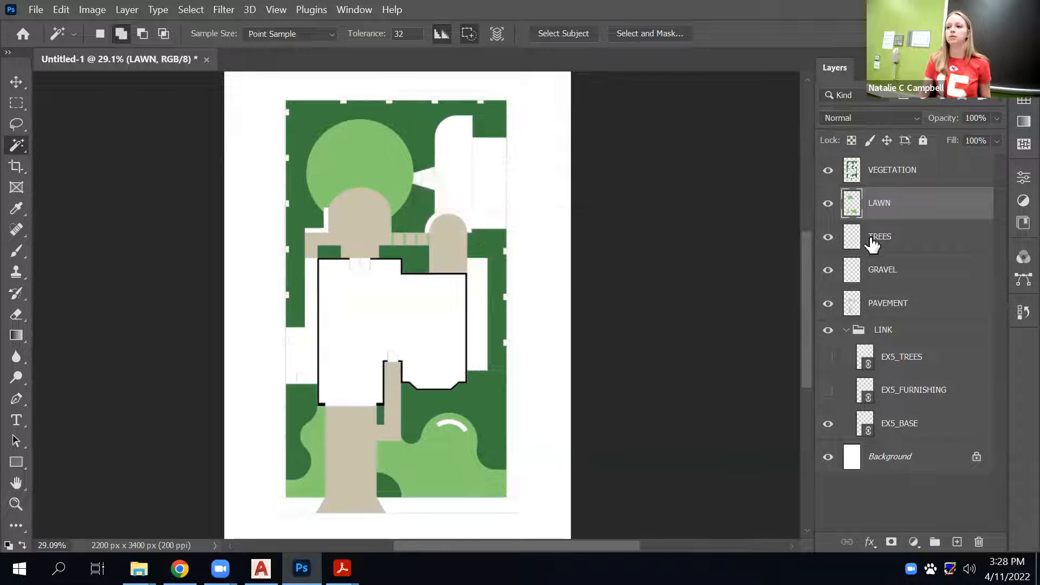
{"action": "left_click", "coordinate": [849, 241], "text": "ctrl"}
{"action": "left_click", "coordinate": [852, 304], "text": "ctrl"}
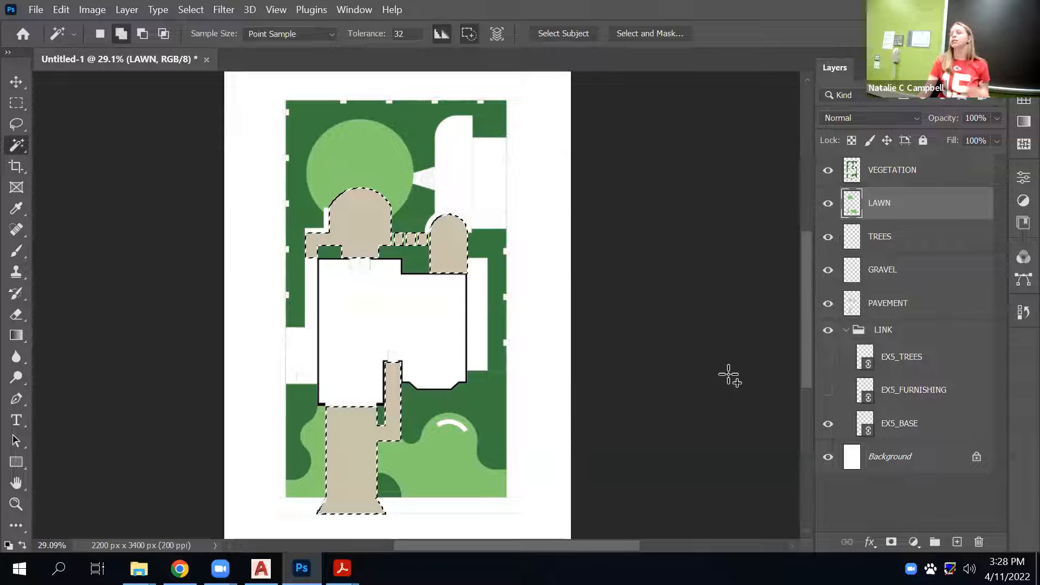
{"action": "key", "text": "ctrl+d"}
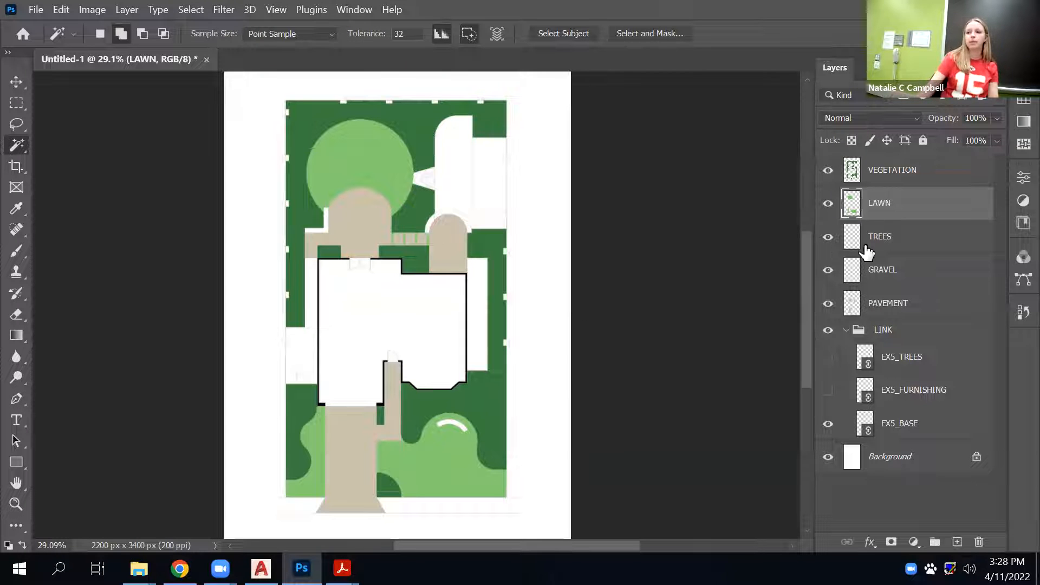
Show the EX5_FURNISHING layer and move it out of the LINK group to the top of the layer stack.
{"action": "left_click", "coordinate": [828, 390]}
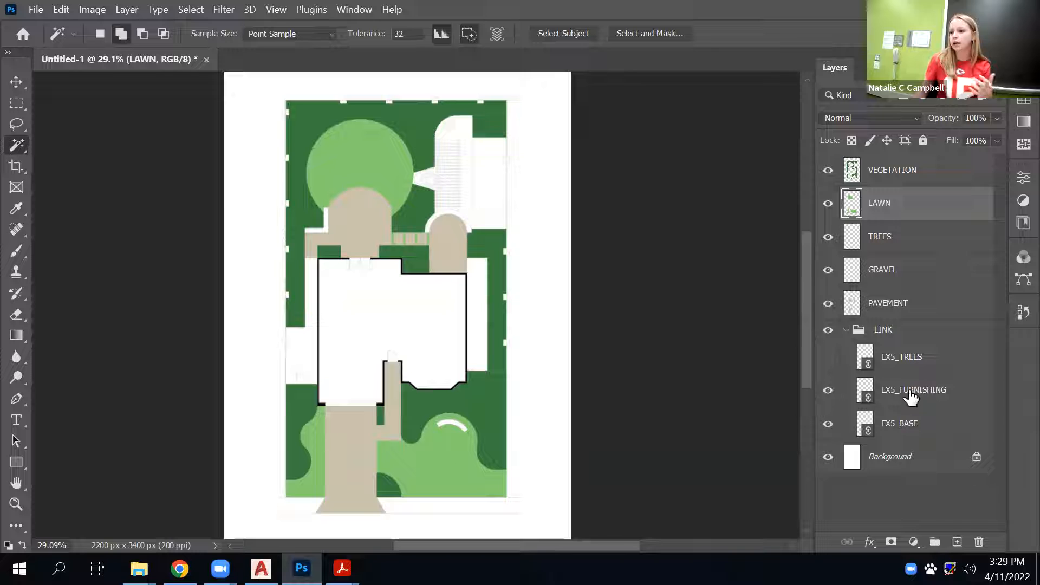
{"action": "left_click_drag", "start_coordinate": [923, 395], "coordinate": [930, 381]}
{"action": "left_click_drag", "start_coordinate": [912, 143], "coordinate": [912, 155]}
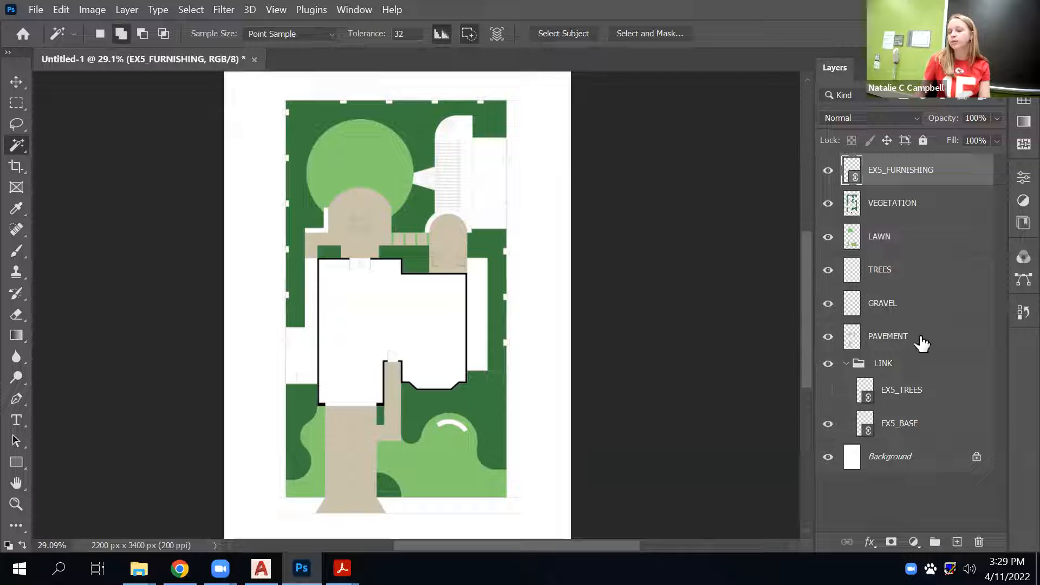
Move EX5_TREES out of the LINK group to just above VEGETATION, show it, and select two tree canopies along the site's rear edge.
{"action": "left_click_drag", "start_coordinate": [931, 399], "coordinate": [929, 271]}
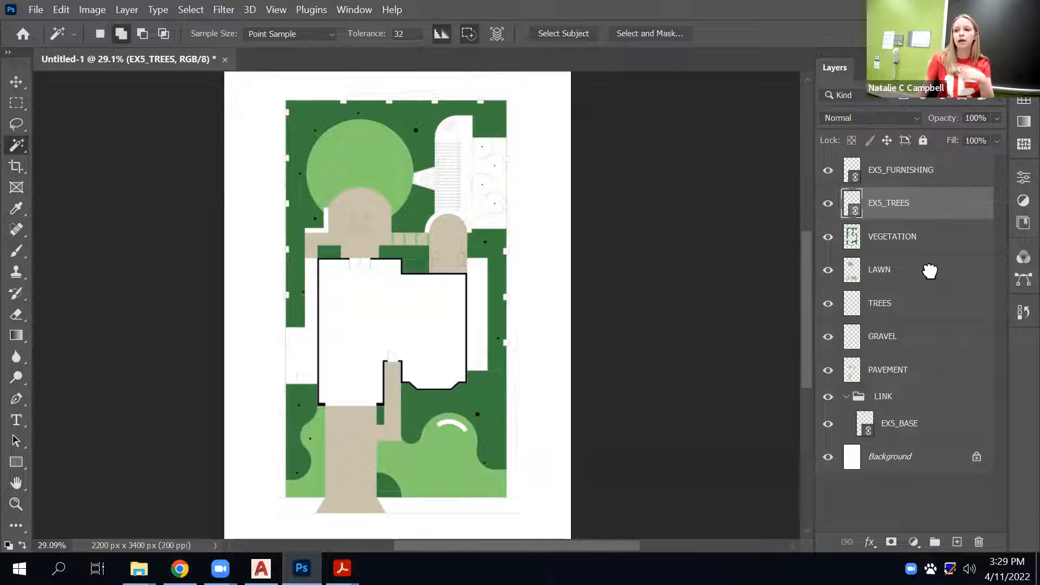
{"action": "left_click", "coordinate": [416, 130]}
{"action": "left_click", "coordinate": [358, 112]}
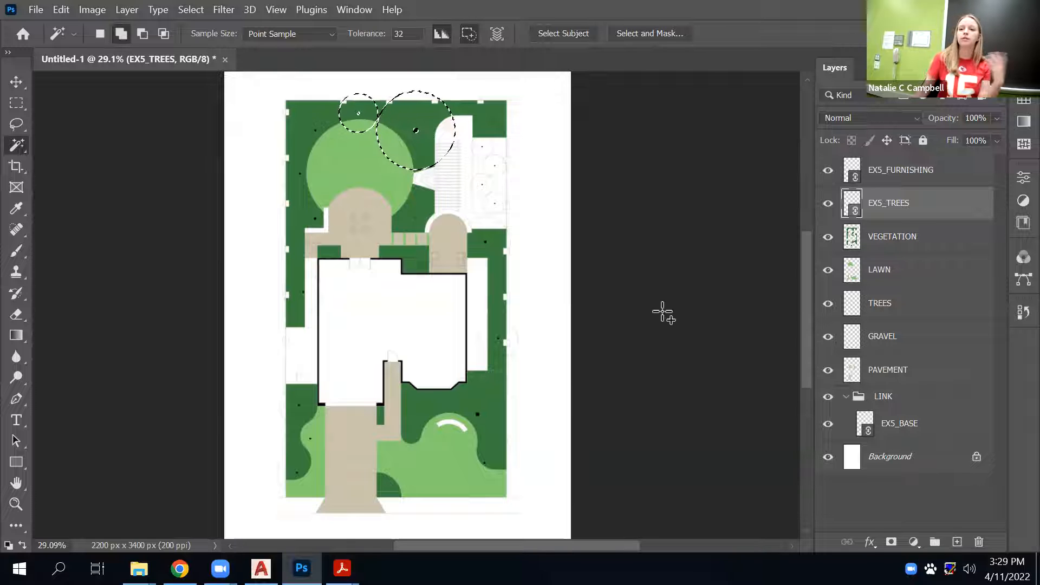
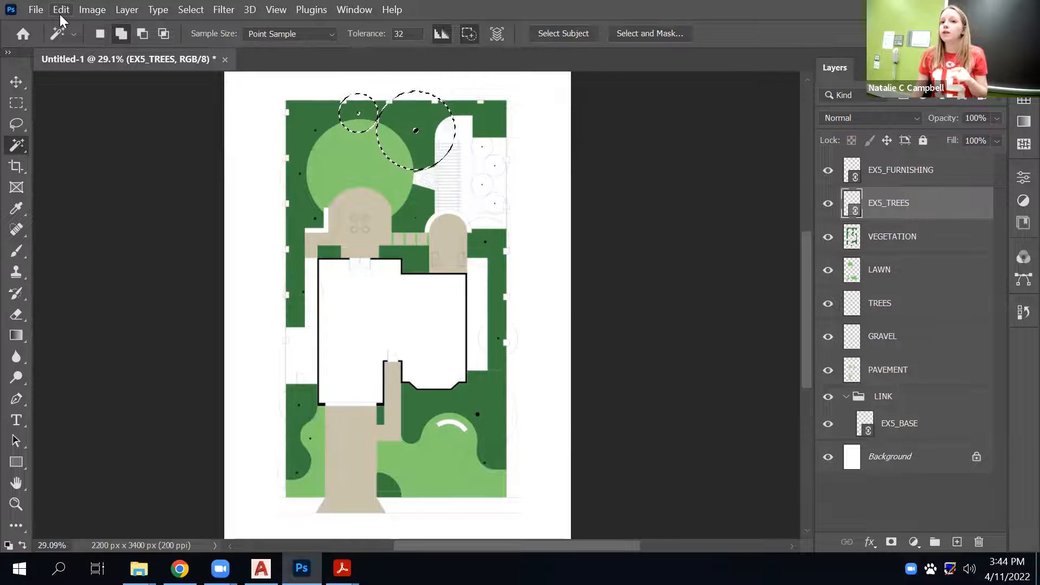
Set up saving a copy of the document on the computer in JPEG format, and cancel without saving.
{"action": "left_click", "coordinate": [37, 9]}
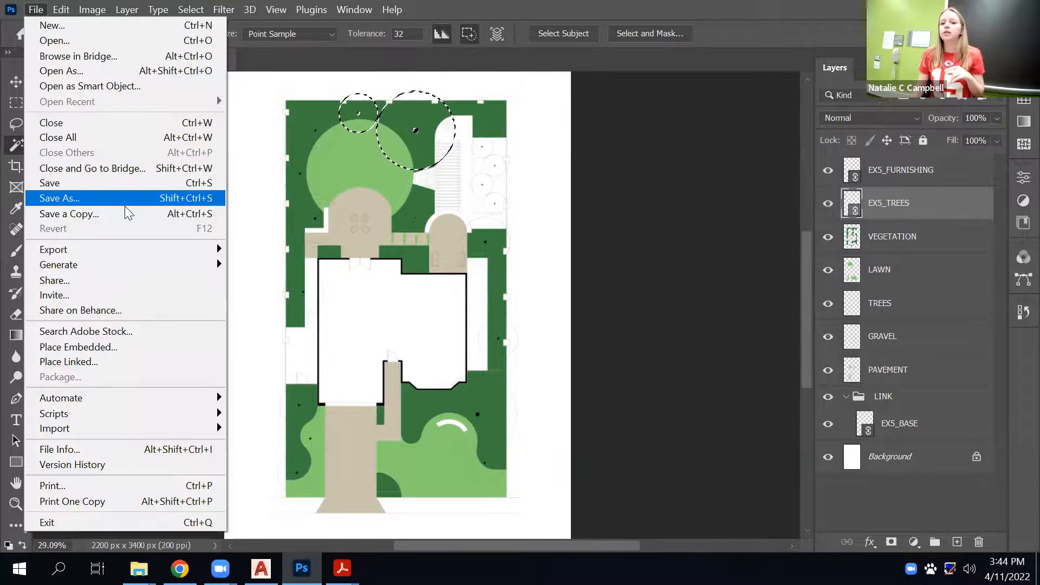
{"action": "left_click", "coordinate": [122, 217]}
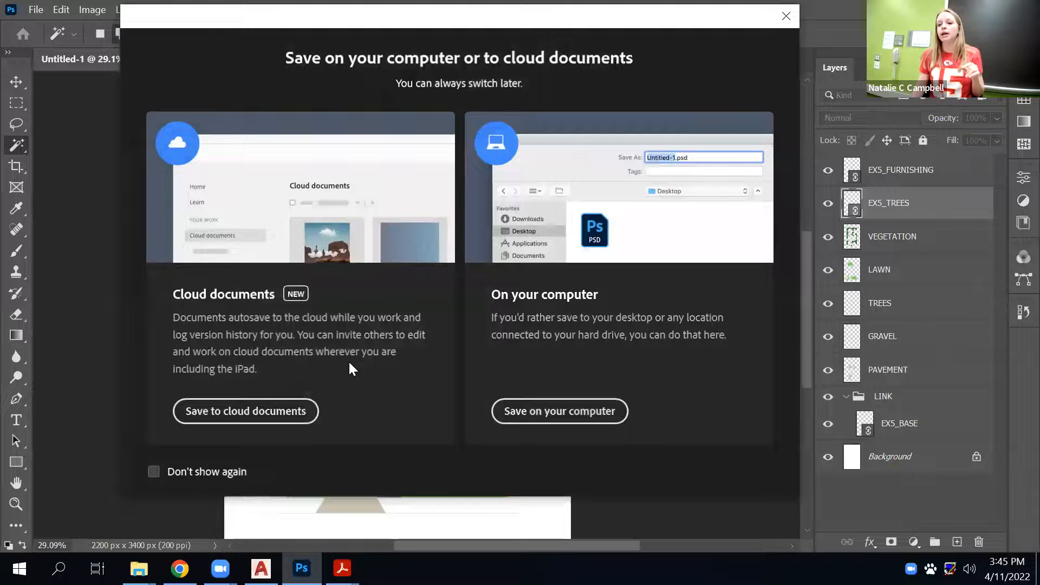
{"action": "left_click", "coordinate": [607, 419]}
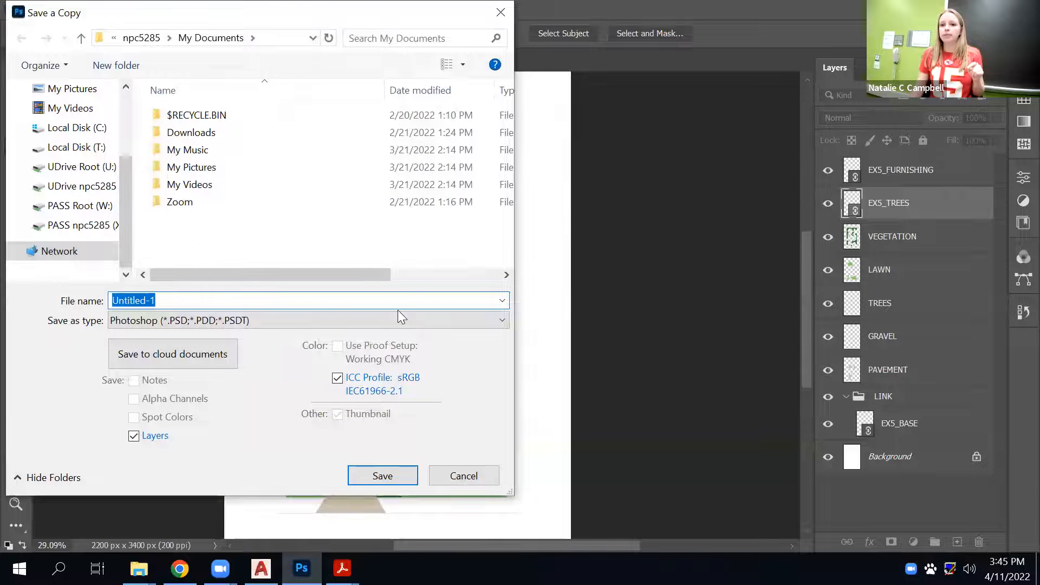
{"action": "left_click", "coordinate": [331, 324]}
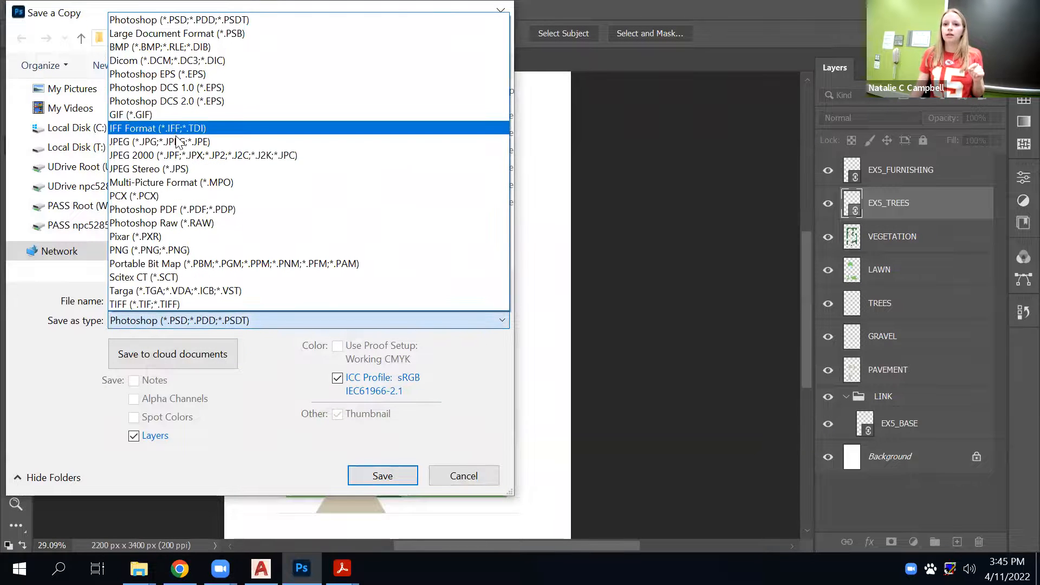
{"action": "left_click", "coordinate": [176, 142]}
{"action": "left_click", "coordinate": [218, 295]}
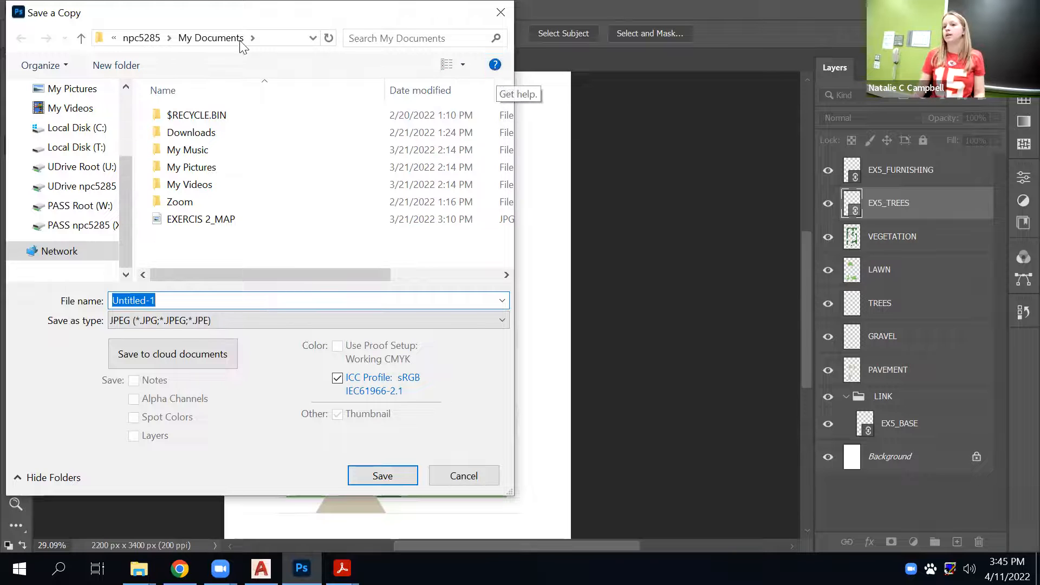
{"action": "left_click", "coordinate": [500, 12]}
{"action": "left_click", "coordinate": [36, 9]}
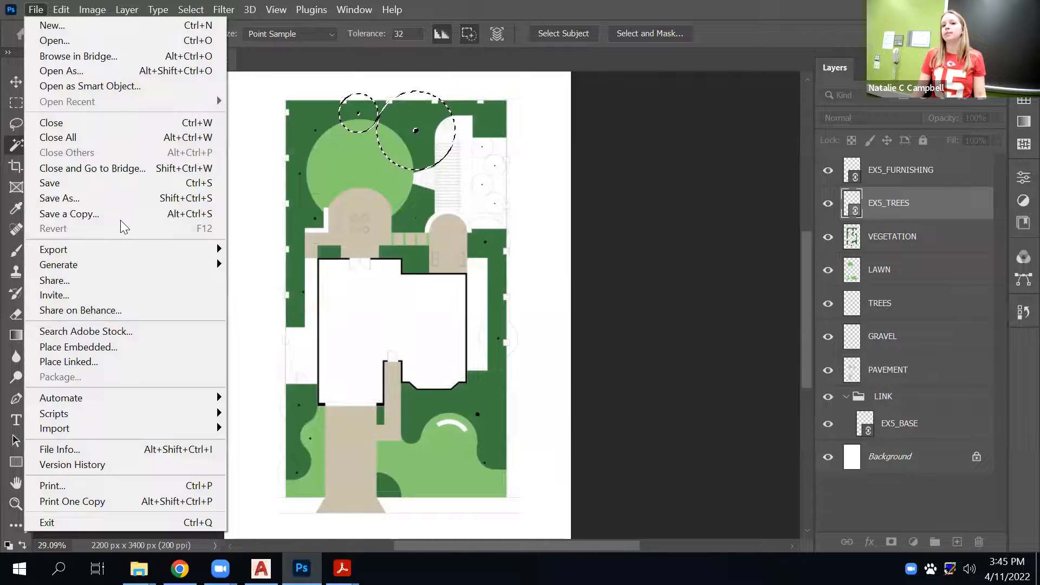
{"action": "left_click", "coordinate": [70, 214]}
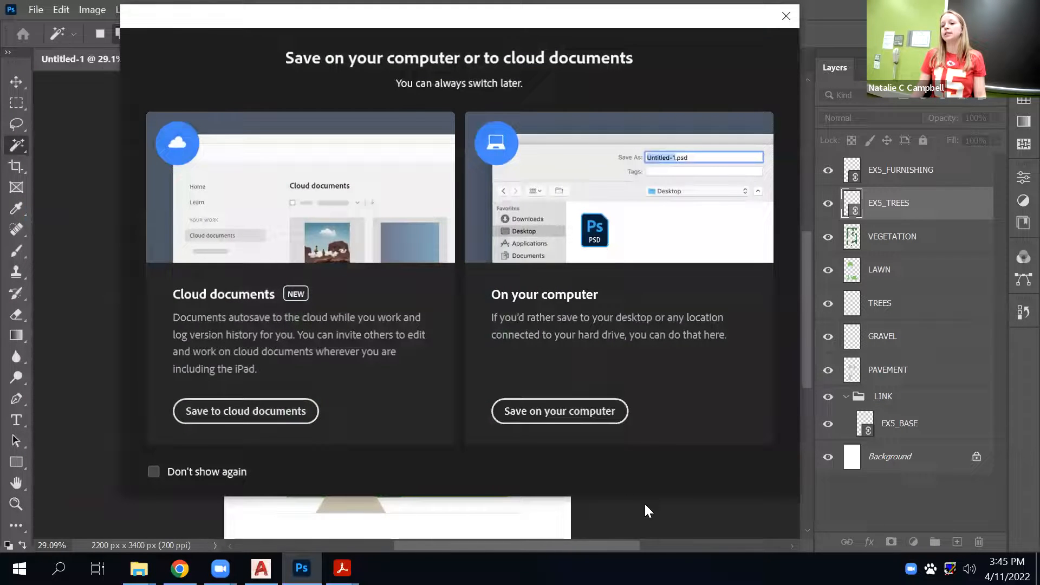
{"action": "left_click", "coordinate": [592, 414]}
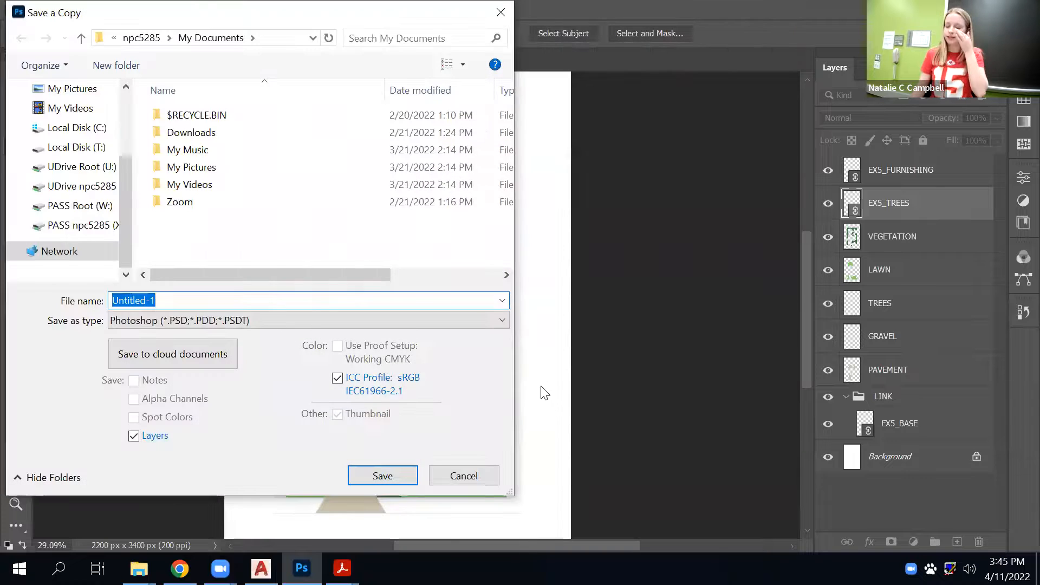
{"action": "left_click", "coordinate": [253, 319]}
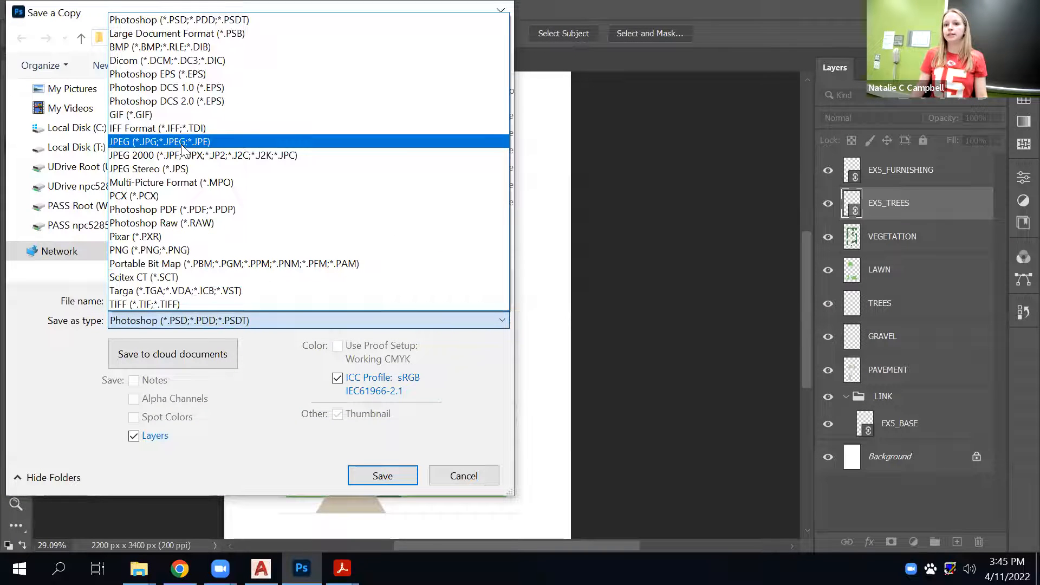
{"action": "left_click", "coordinate": [163, 141]}
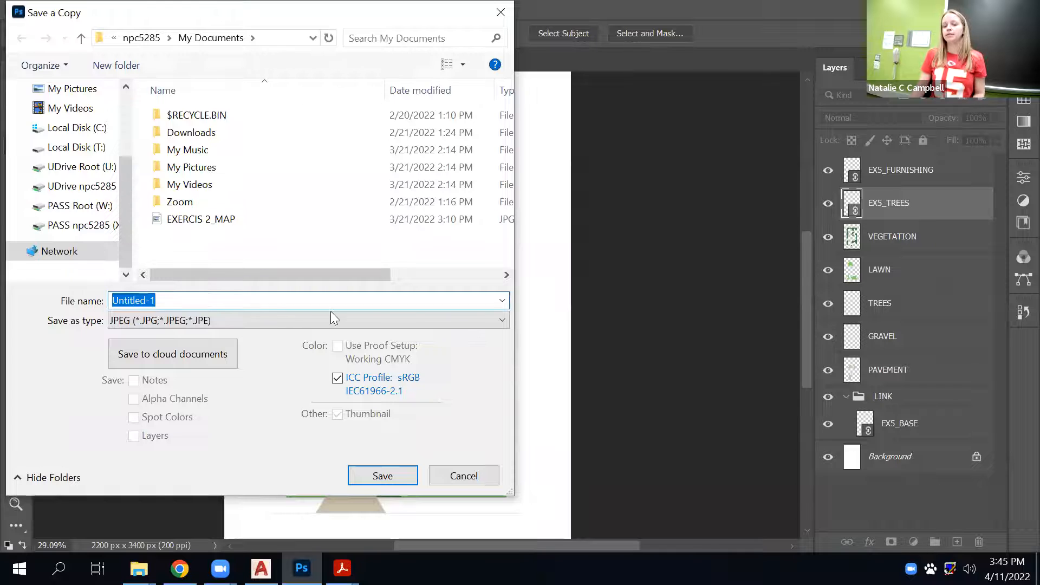
{"action": "key", "text": "Escape"}
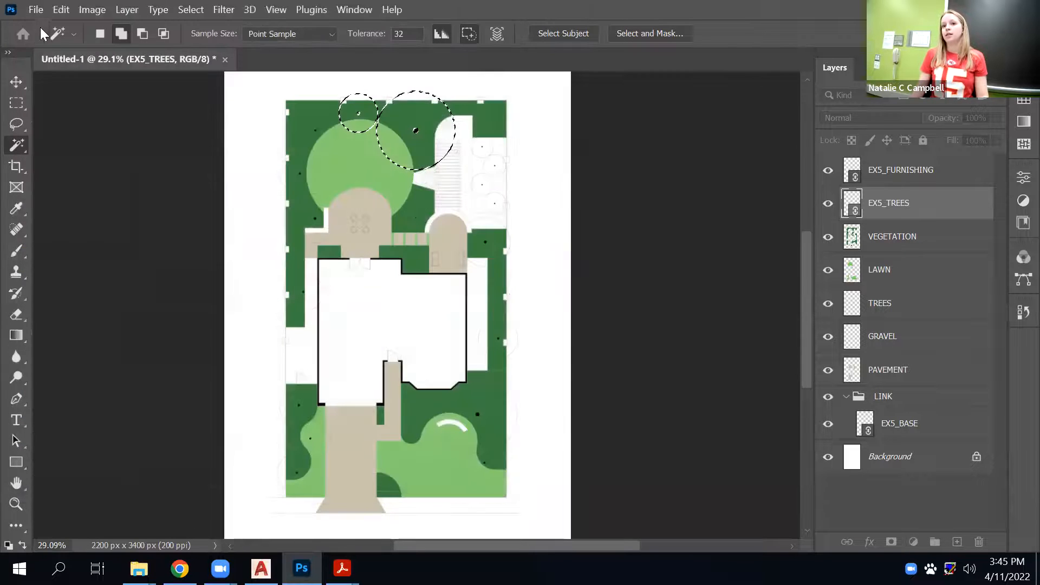
Set up saving the document on the computer in Photoshop format, and cancel without saving.
{"action": "left_click", "coordinate": [36, 9]}
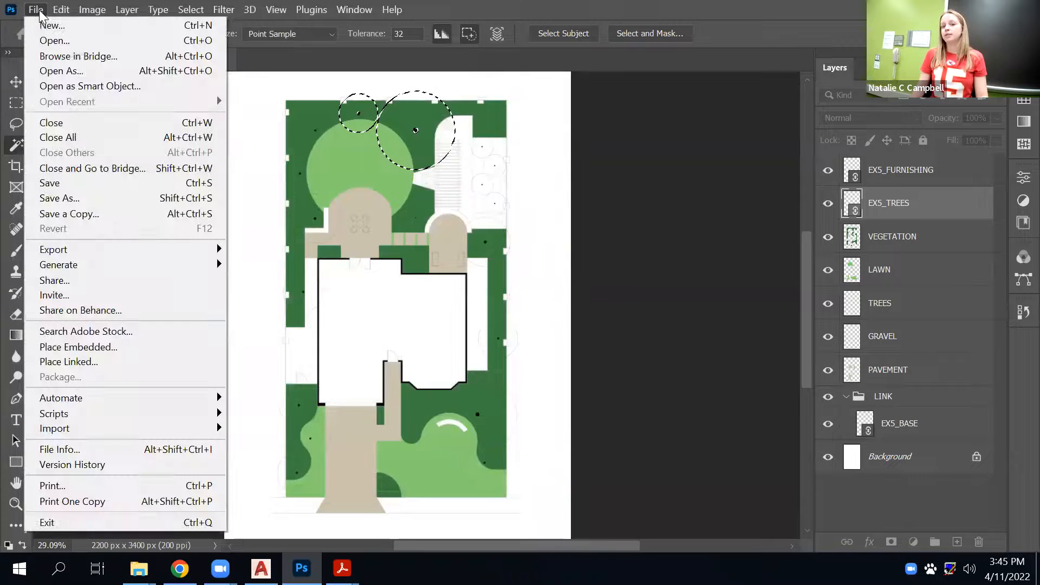
{"action": "left_click", "coordinate": [96, 198]}
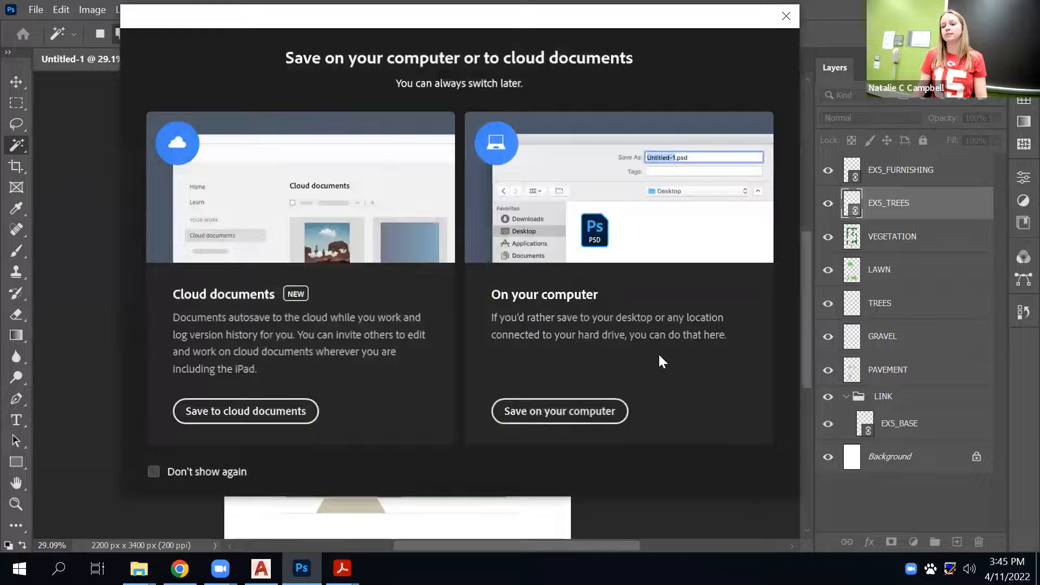
{"action": "left_click", "coordinate": [580, 418]}
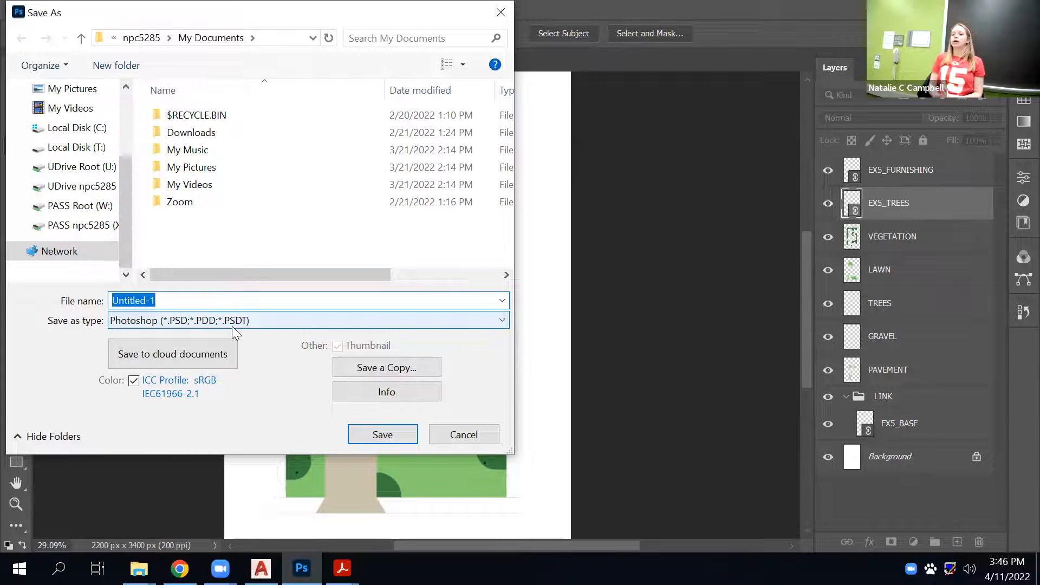
{"action": "left_click", "coordinate": [506, 12]}
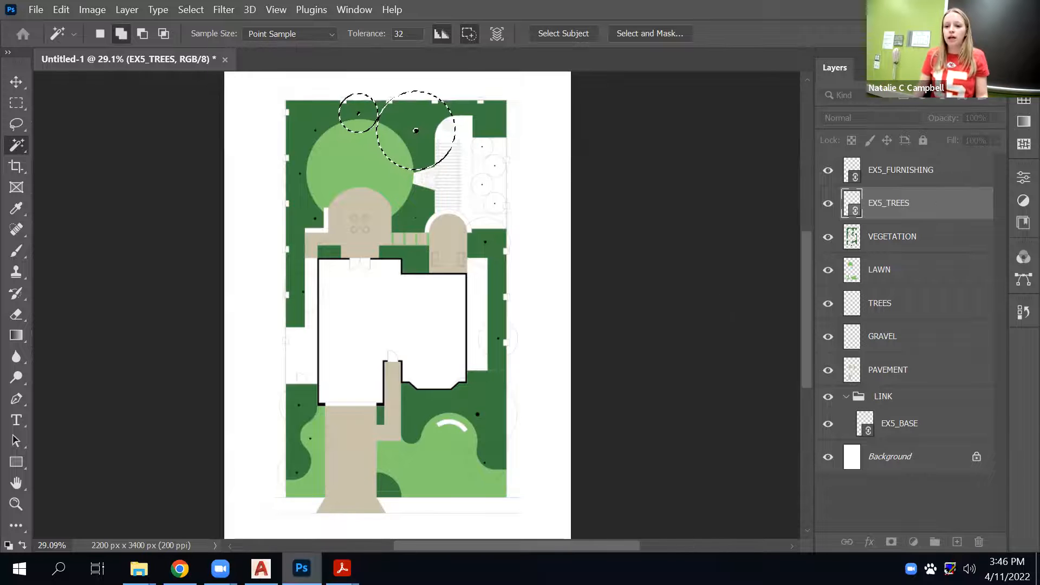
Switch to Chrome, enter Student View for the LARCH 156 course, and look through its assignments list.
{"action": "left_click", "coordinate": [180, 568]}
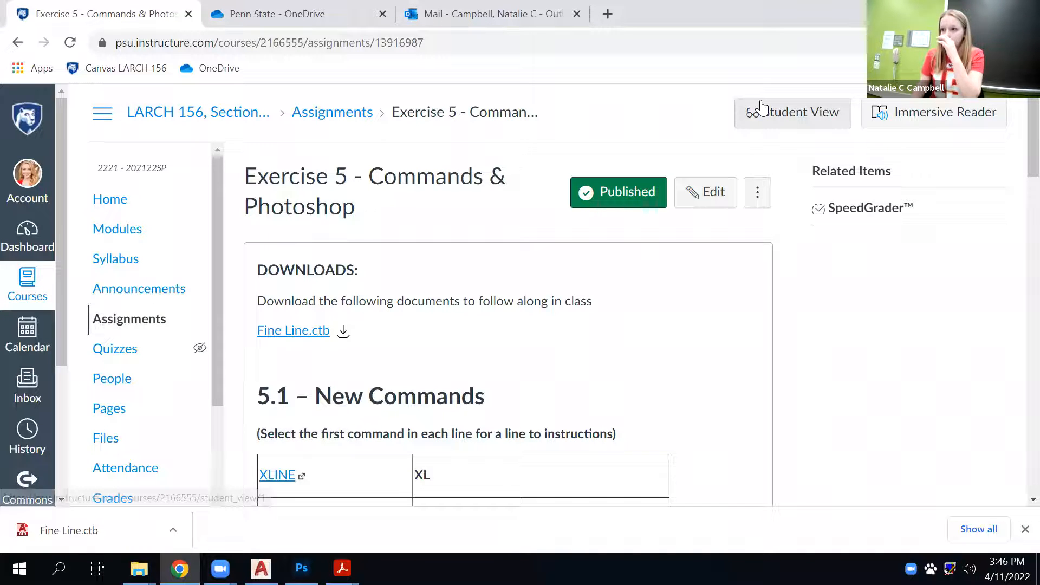
{"action": "left_click", "coordinate": [792, 112]}
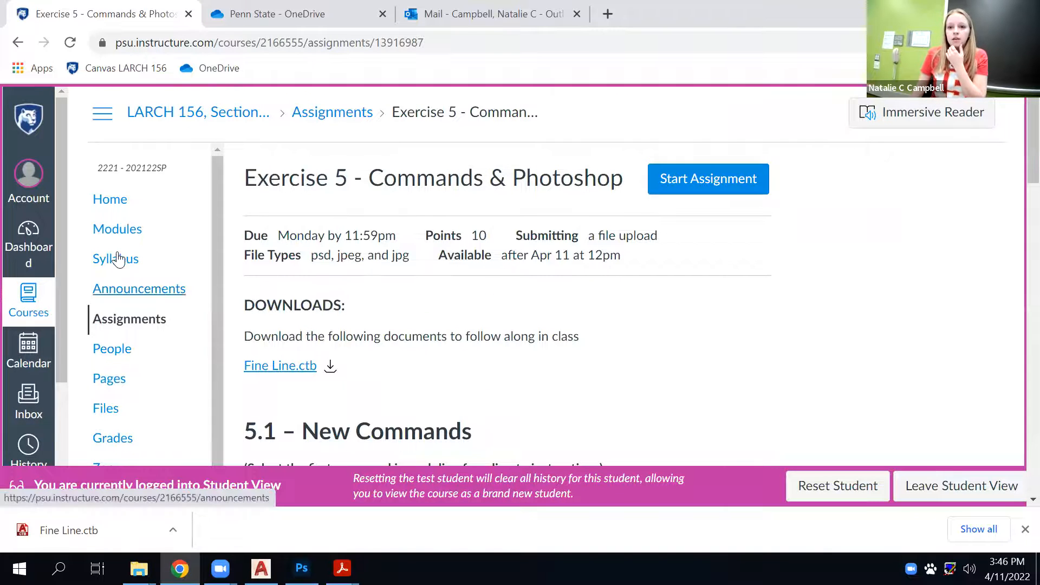
{"action": "scroll", "coordinate": [129, 304], "scroll_direction": "down", "scroll_amount": 1}
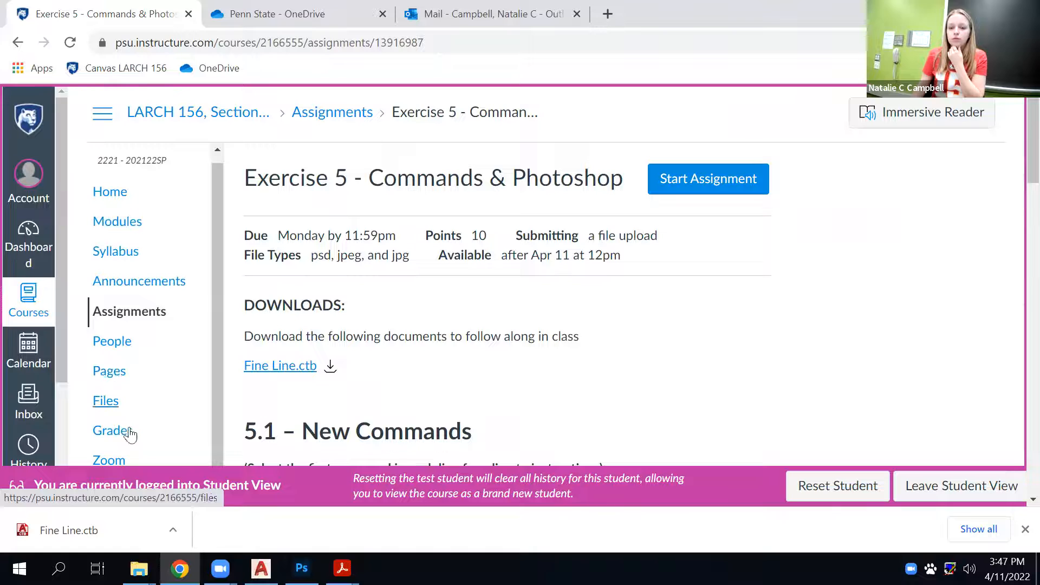
{"action": "left_click", "coordinate": [118, 342]}
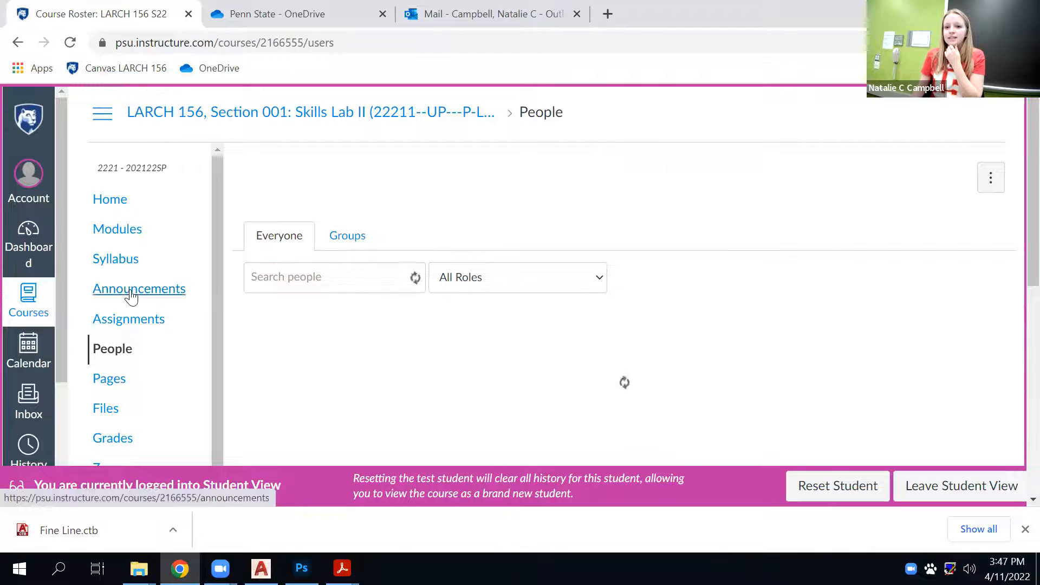
{"action": "left_click", "coordinate": [135, 320]}
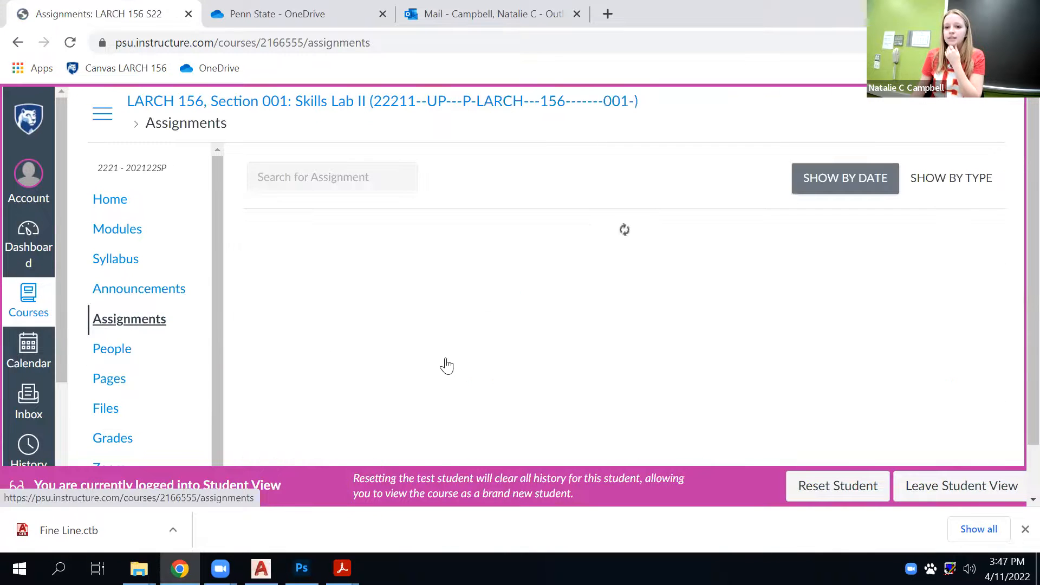
{"action": "scroll", "coordinate": [427, 336], "scroll_direction": "down", "scroll_amount": 7}
{"action": "scroll", "coordinate": [385, 304], "scroll_direction": "down", "scroll_amount": 5}
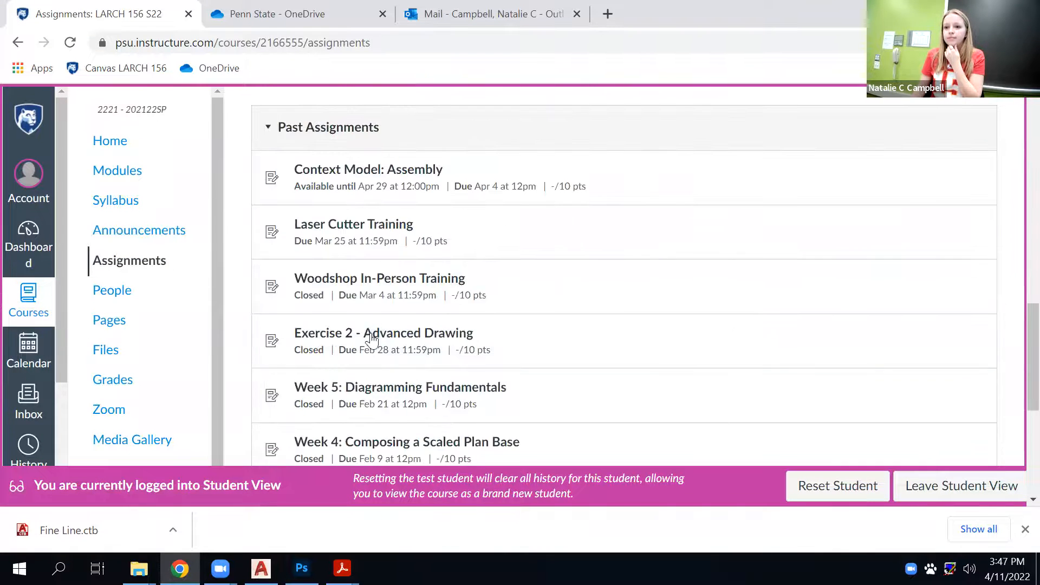
{"action": "scroll", "coordinate": [353, 348], "scroll_direction": "down", "scroll_amount": 4}
{"action": "scroll", "coordinate": [358, 352], "scroll_direction": "up", "scroll_amount": 10}
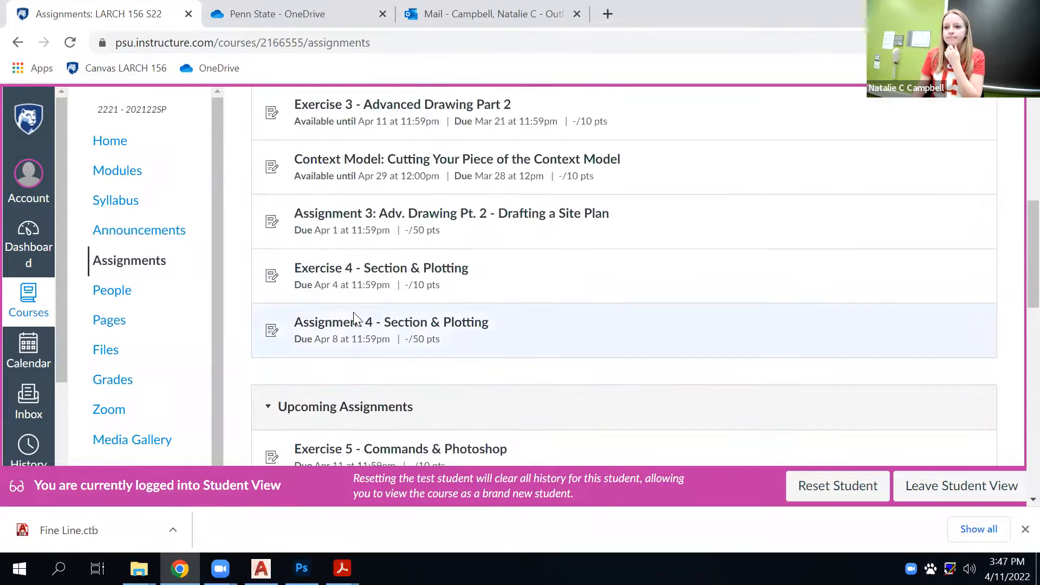
{"action": "scroll", "coordinate": [363, 259], "scroll_direction": "up", "scroll_amount": 1}
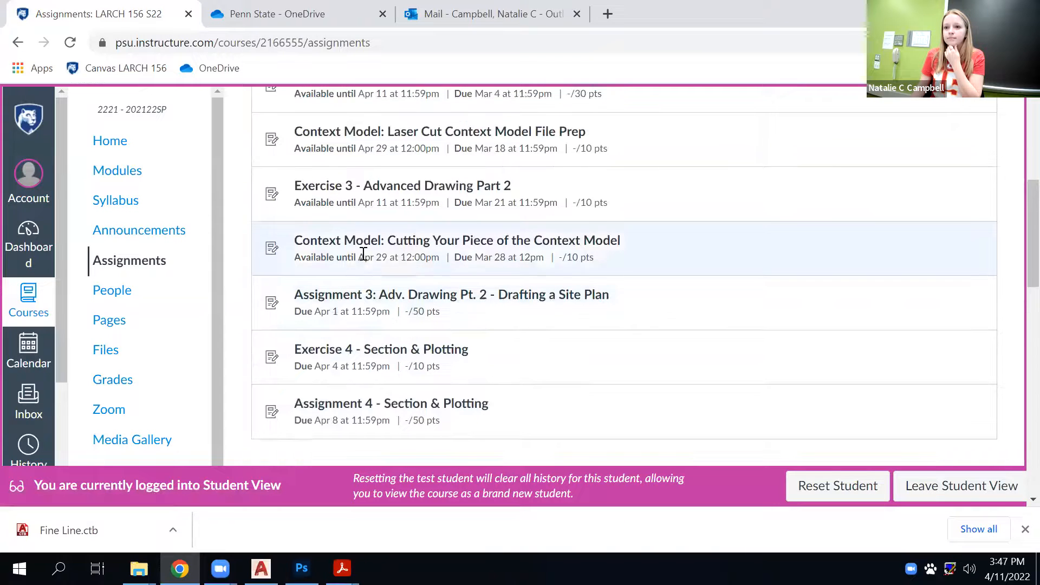
Open Assignment 3: Adv. Drawing Pt. 2 - Drafting a Site Plan, review it down to the rubric, and leave Student View.
{"action": "left_click", "coordinate": [455, 294]}
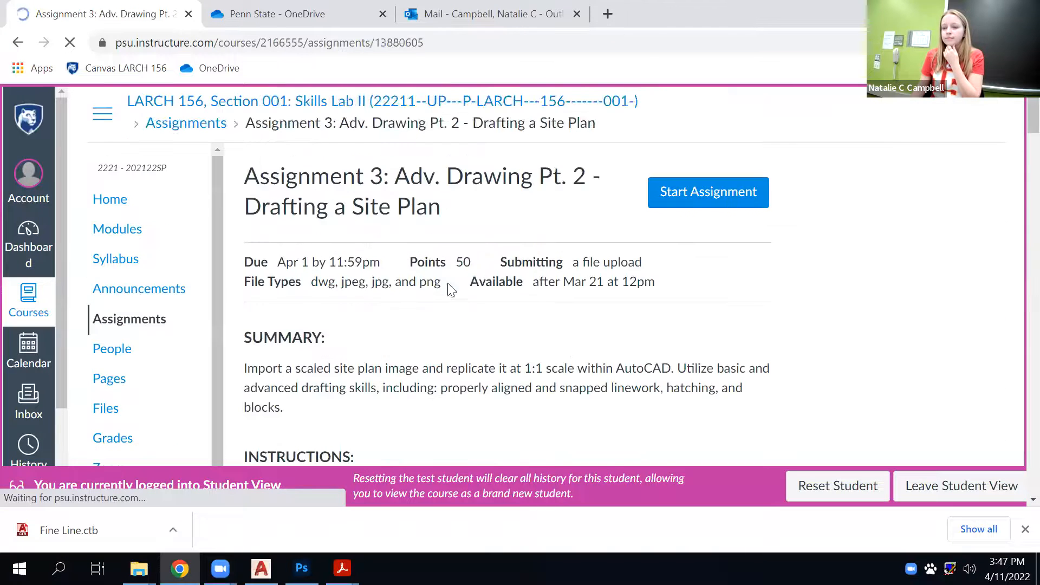
{"action": "scroll", "coordinate": [543, 414], "scroll_direction": "down", "scroll_amount": 10}
{"action": "scroll", "coordinate": [653, 428], "scroll_direction": "up", "scroll_amount": 10}
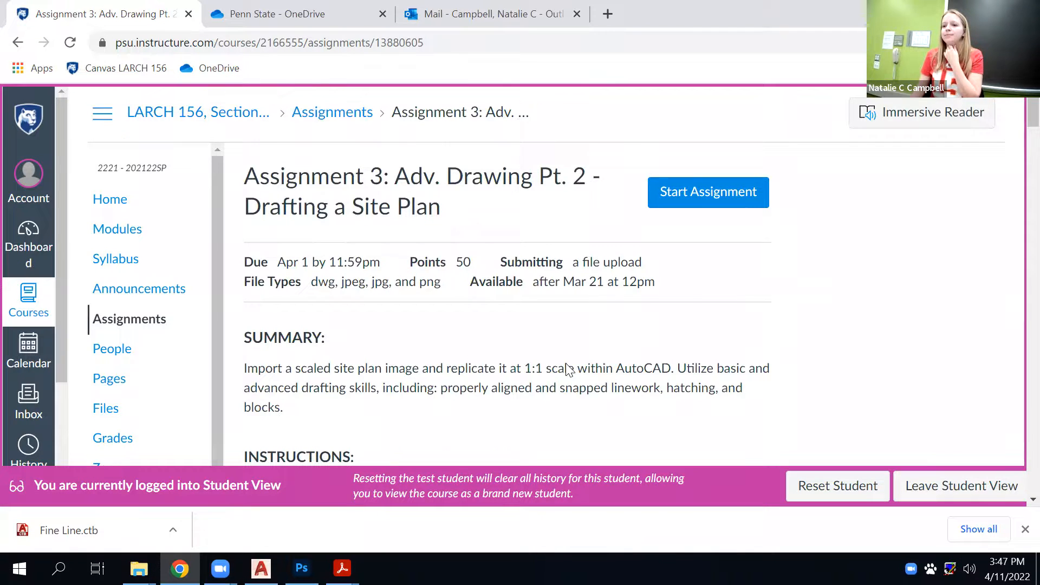
{"action": "scroll", "coordinate": [567, 363], "scroll_direction": "down", "scroll_amount": 20}
{"action": "scroll", "coordinate": [563, 364], "scroll_direction": "down", "scroll_amount": 20}
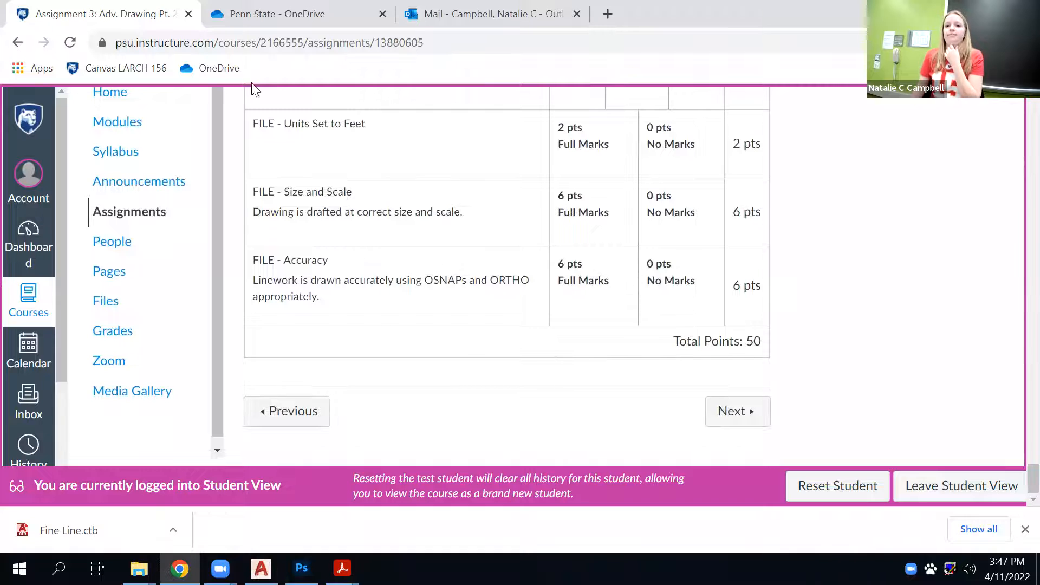
{"action": "left_click", "coordinate": [897, 486]}
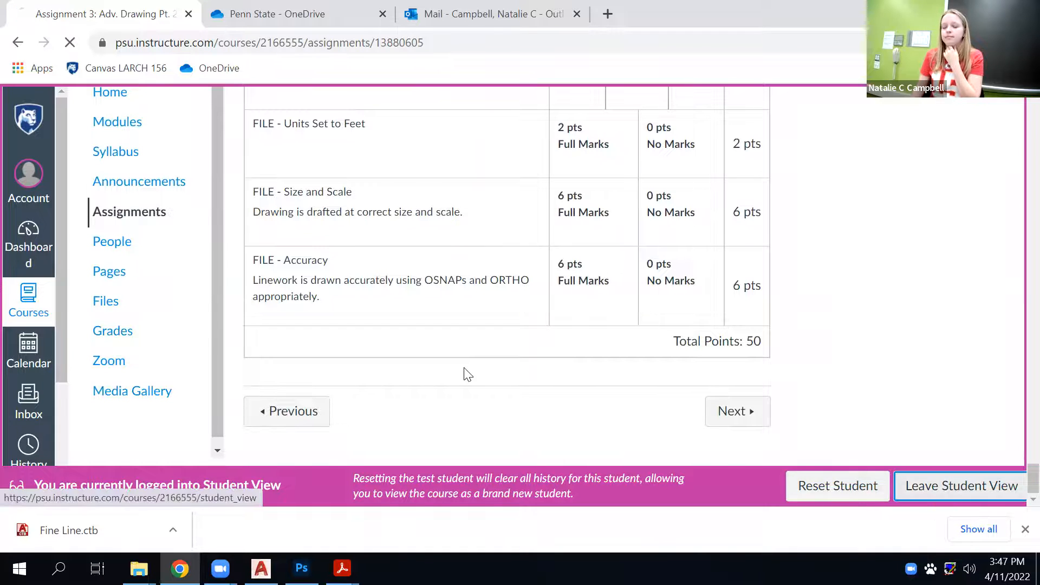
Open the LARCH 424 Theory Seminar course from the past enrollments among all courses.
{"action": "left_click", "coordinate": [46, 299]}
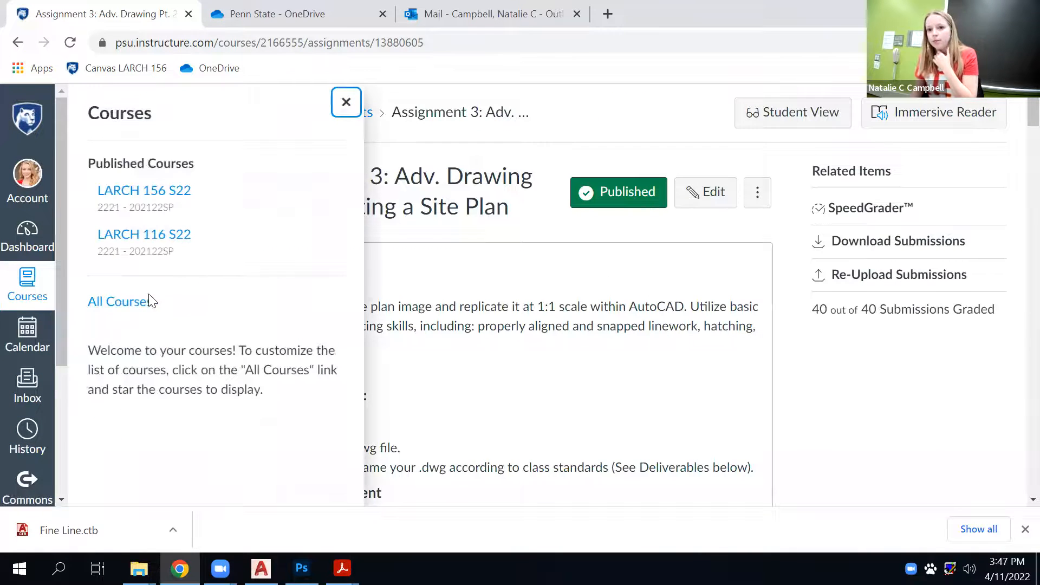
{"action": "left_click", "coordinate": [143, 301]}
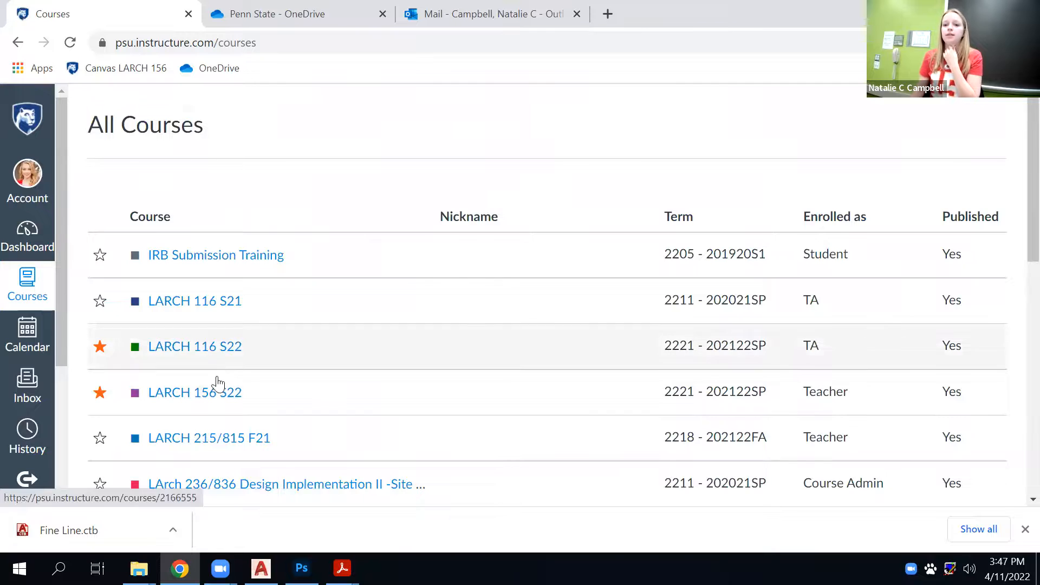
{"action": "scroll", "coordinate": [211, 404], "scroll_direction": "down", "scroll_amount": 10}
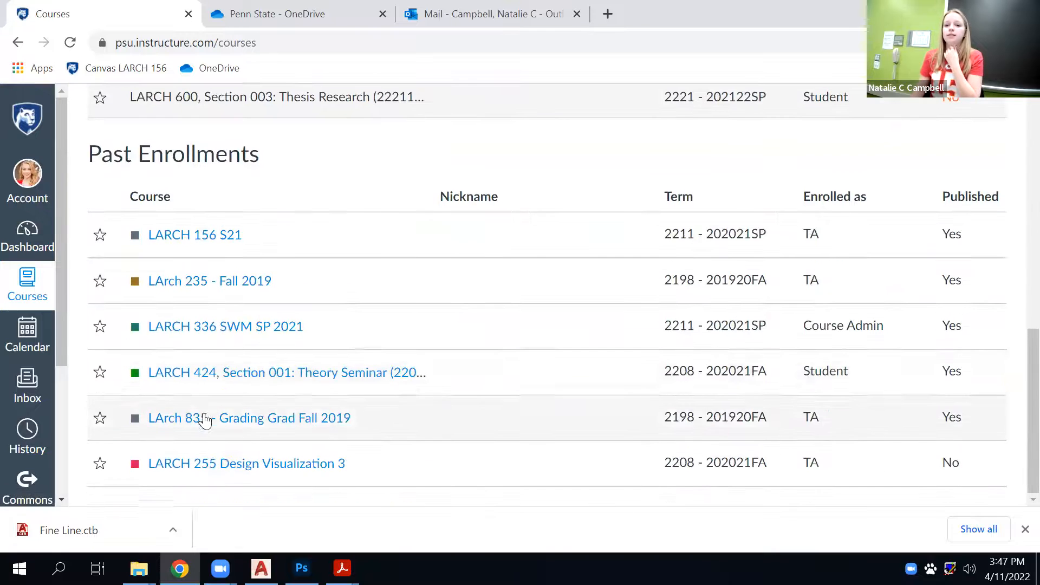
{"action": "left_click", "coordinate": [261, 372]}
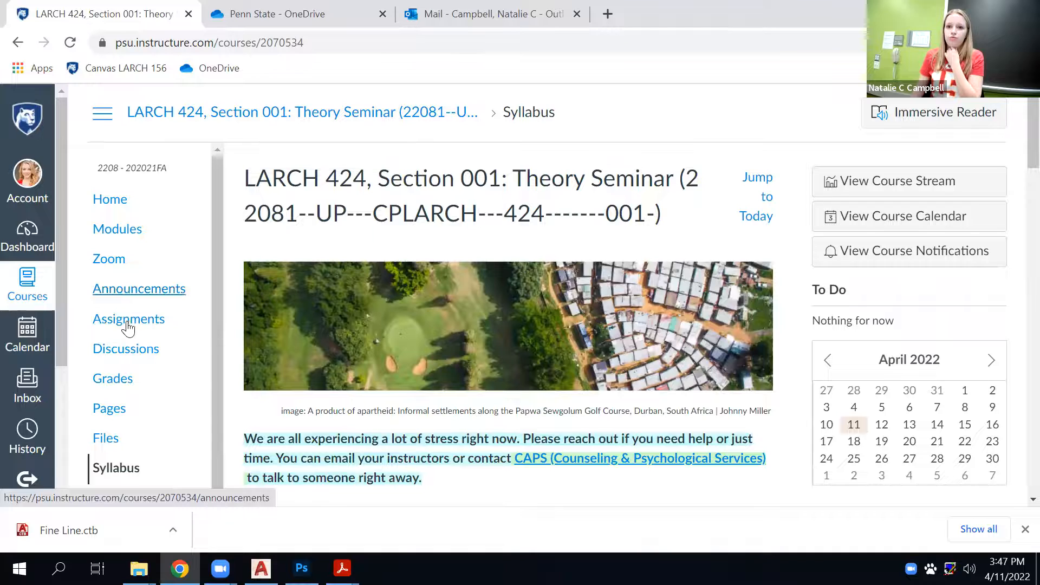
Look through the Theory Seminar's assignments and open the FINAL PAPER assignment.
{"action": "left_click", "coordinate": [156, 321]}
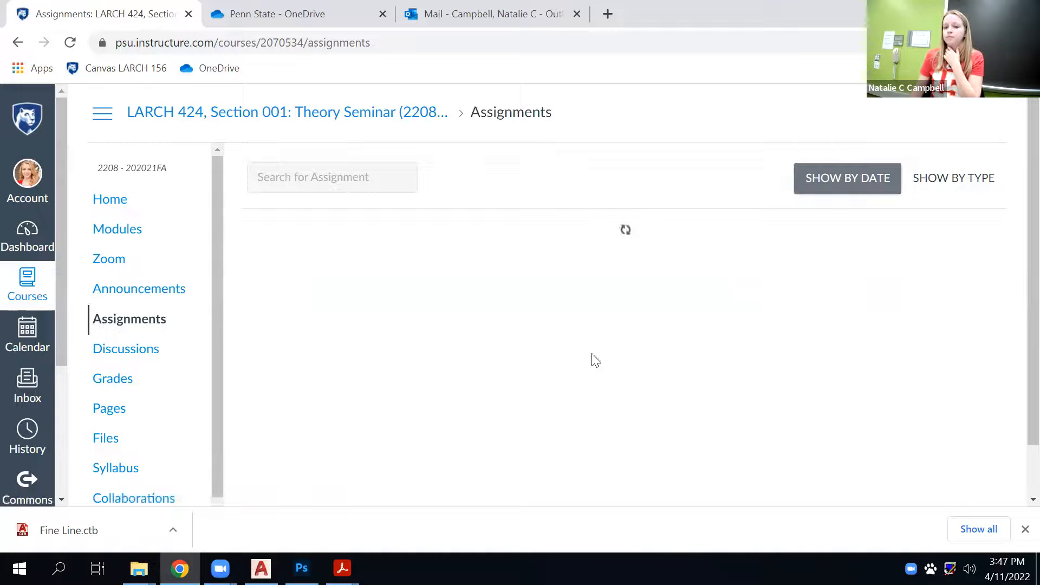
{"action": "left_click", "coordinate": [329, 299]}
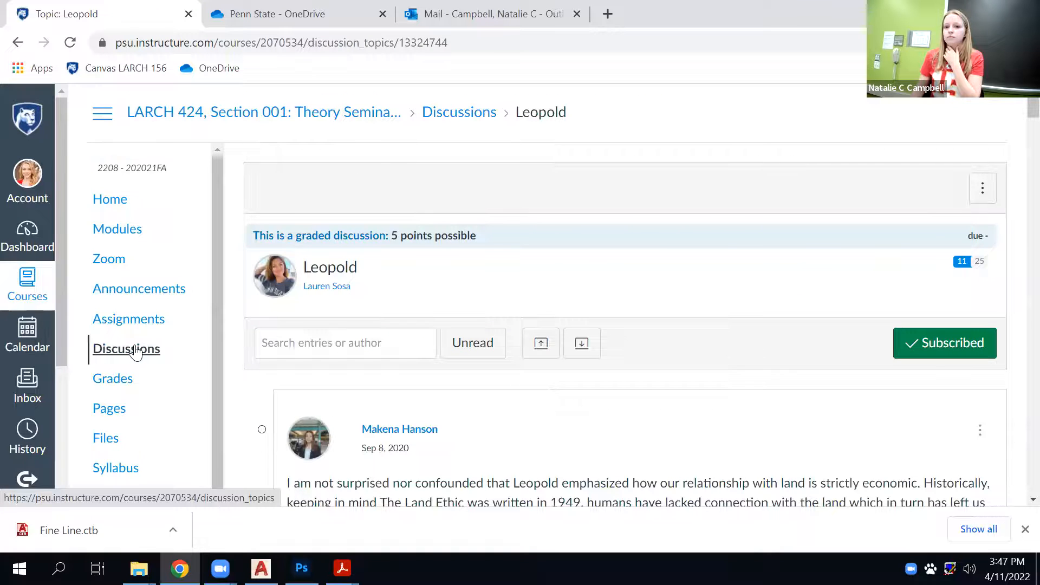
{"action": "left_click", "coordinate": [130, 320]}
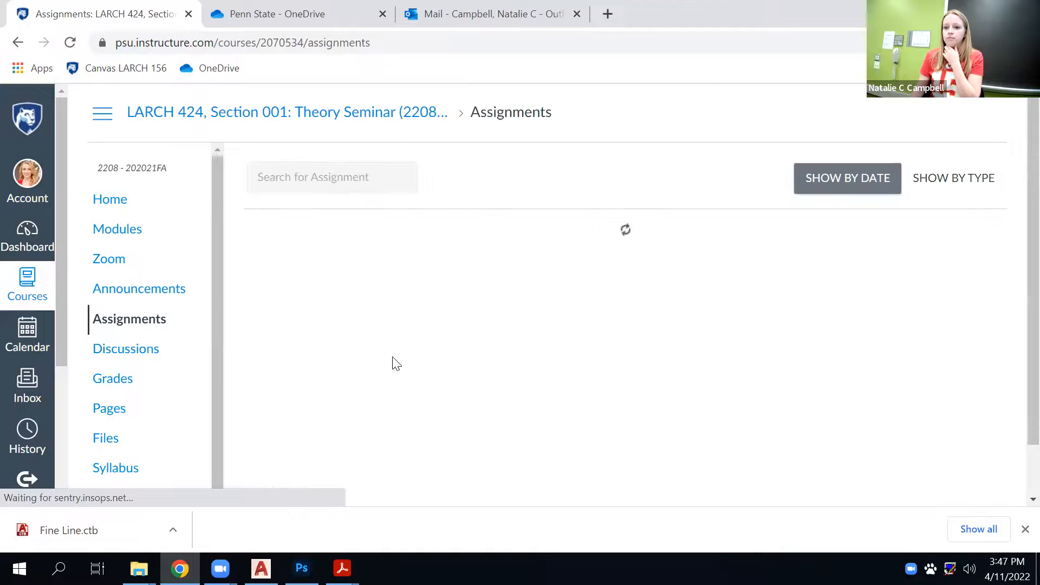
{"action": "scroll", "coordinate": [377, 406], "scroll_direction": "down", "scroll_amount": 5}
{"action": "scroll", "coordinate": [377, 408], "scroll_direction": "down", "scroll_amount": 7}
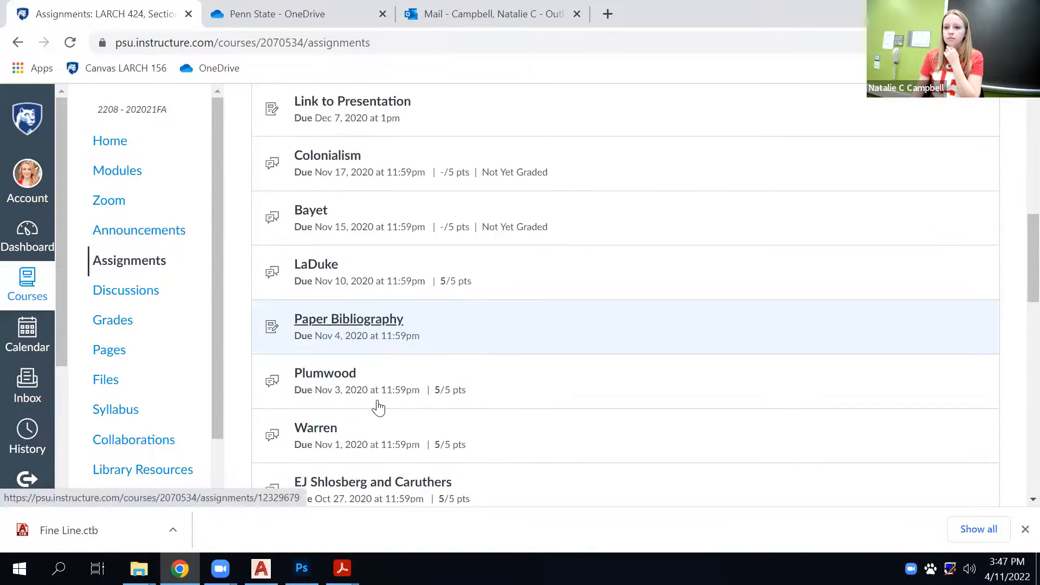
{"action": "scroll", "coordinate": [384, 400], "scroll_direction": "down", "scroll_amount": 10}
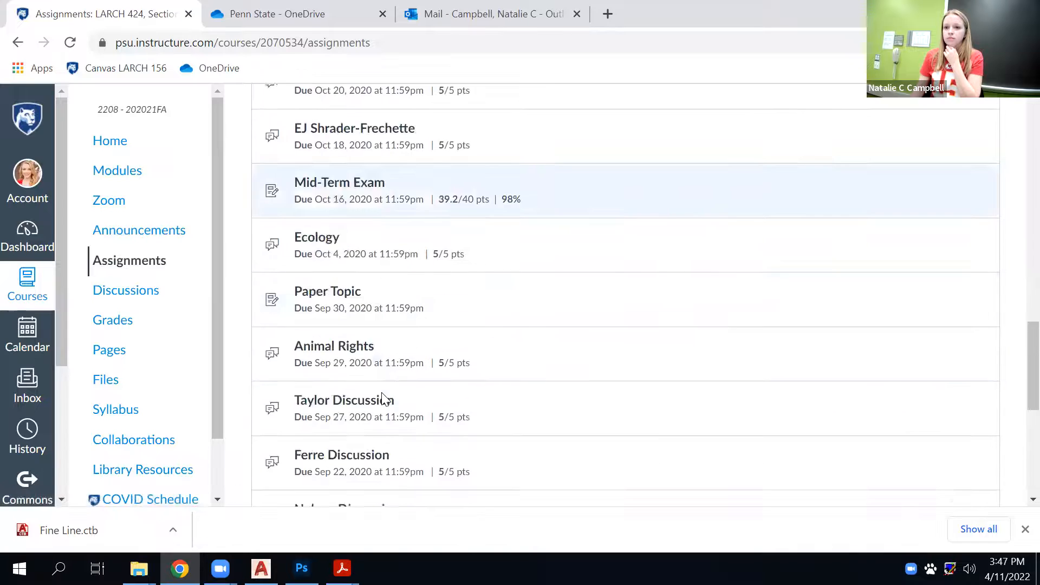
{"action": "scroll", "coordinate": [380, 394], "scroll_direction": "up", "scroll_amount": 20}
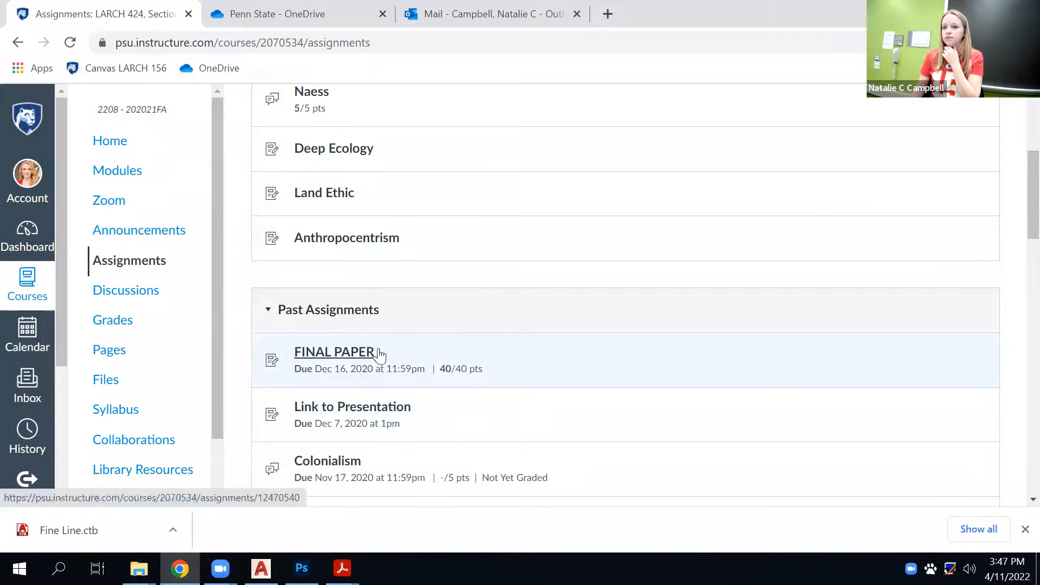
{"action": "left_click", "coordinate": [359, 353]}
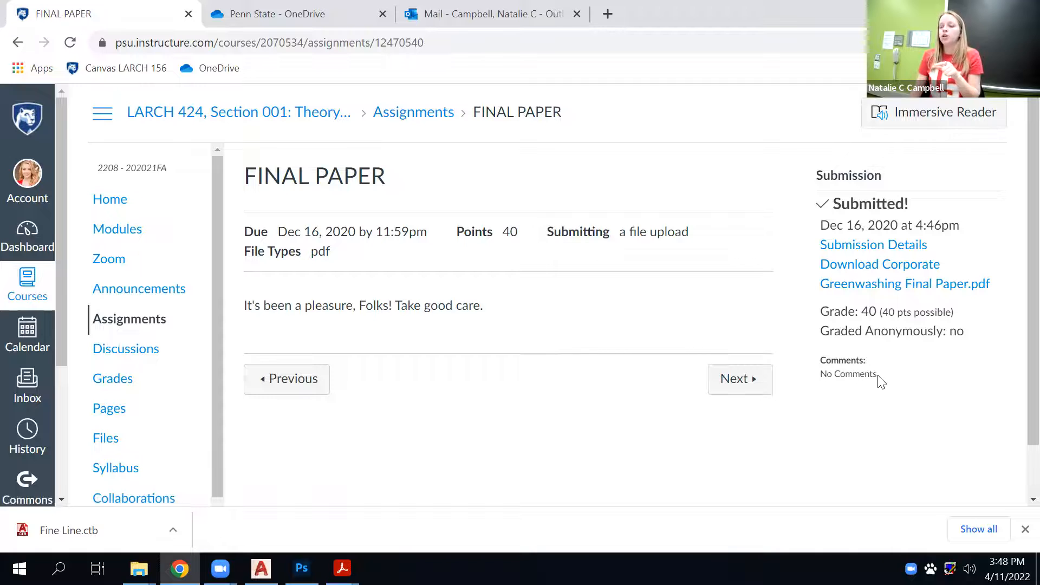
Highlight the Comments section in the FINAL PAPER submission details.
{"action": "left_click_drag", "start_coordinate": [880, 378], "coordinate": [811, 367]}
{"action": "left_click_drag", "start_coordinate": [905, 383], "coordinate": [805, 359]}
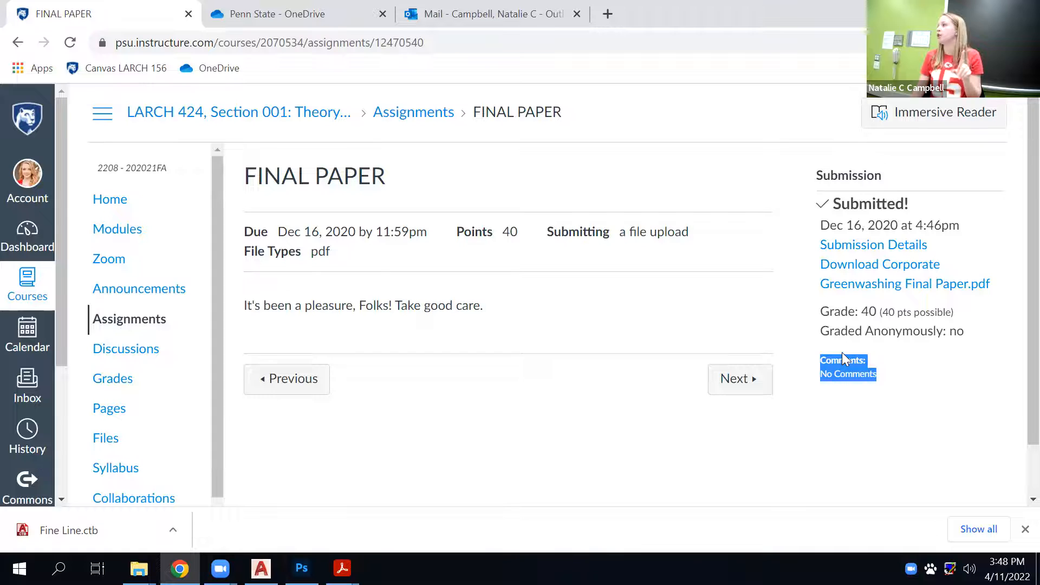
{"action": "left_click", "coordinate": [898, 382]}
{"action": "left_click_drag", "start_coordinate": [899, 382], "coordinate": [815, 360]}
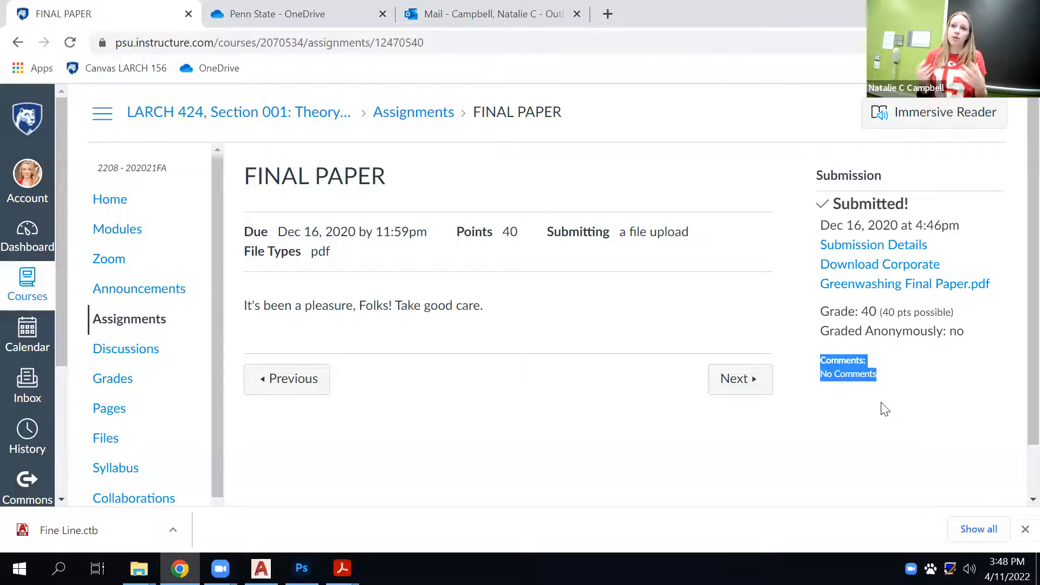
{"action": "double_click", "coordinate": [839, 361]}
{"action": "left_click", "coordinate": [840, 361]}
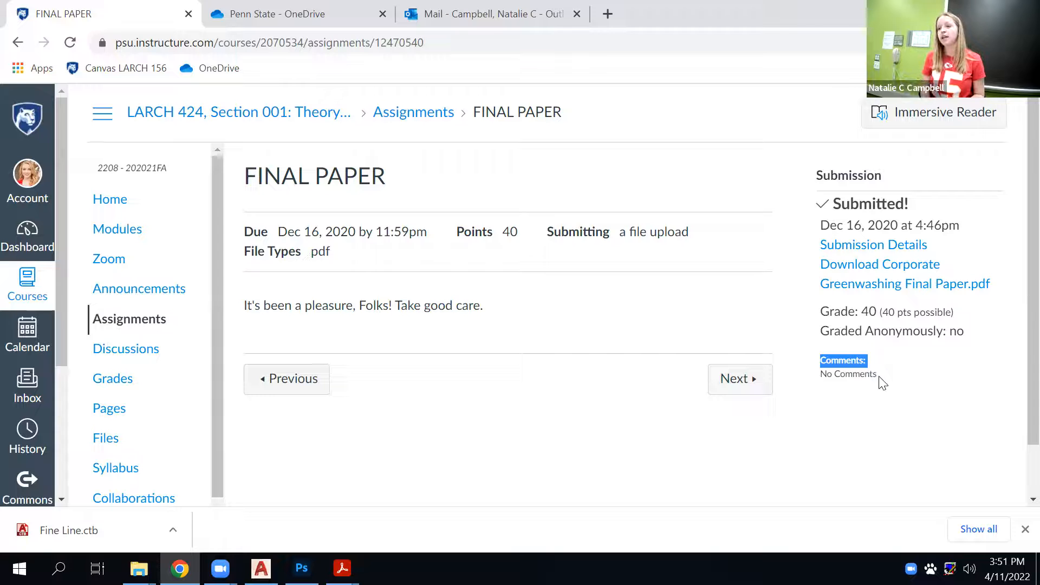
Switch to AutoCAD, go to model space in the Assignment 3 drawing, and turn on all layers.
{"action": "left_click", "coordinate": [260, 568]}
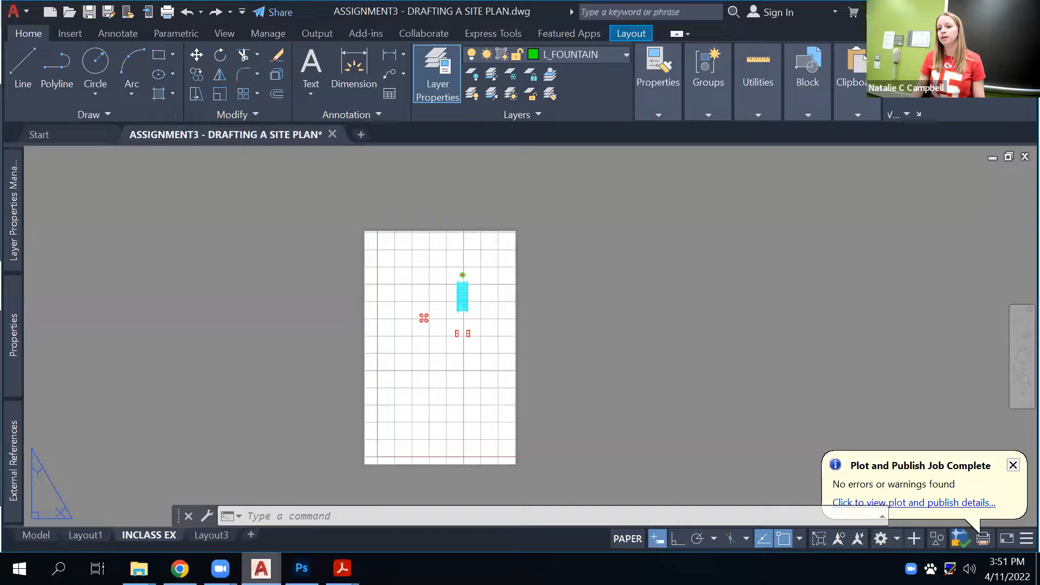
{"action": "left_click", "coordinate": [20, 537]}
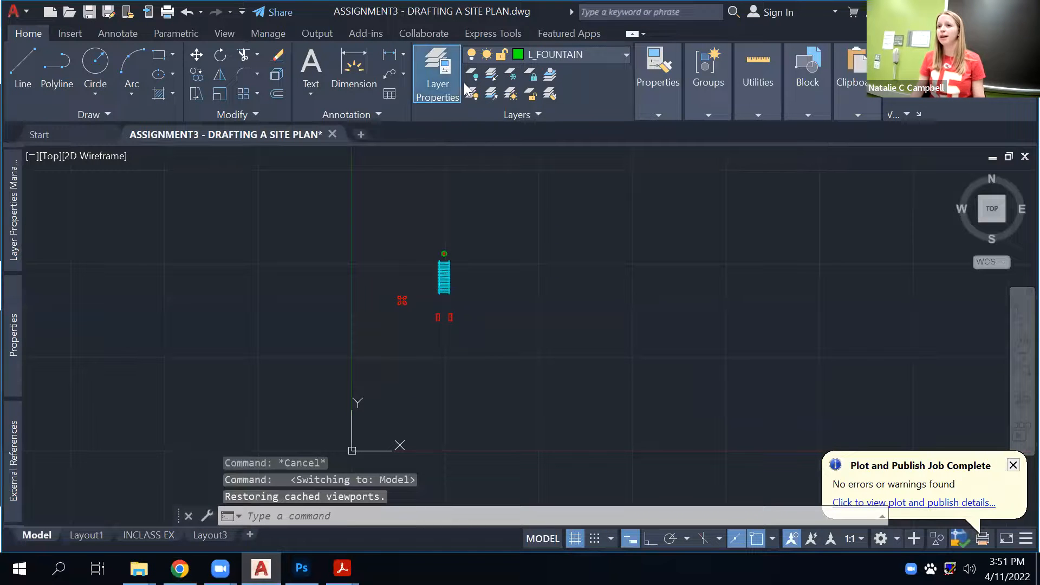
{"action": "left_click", "coordinate": [473, 94]}
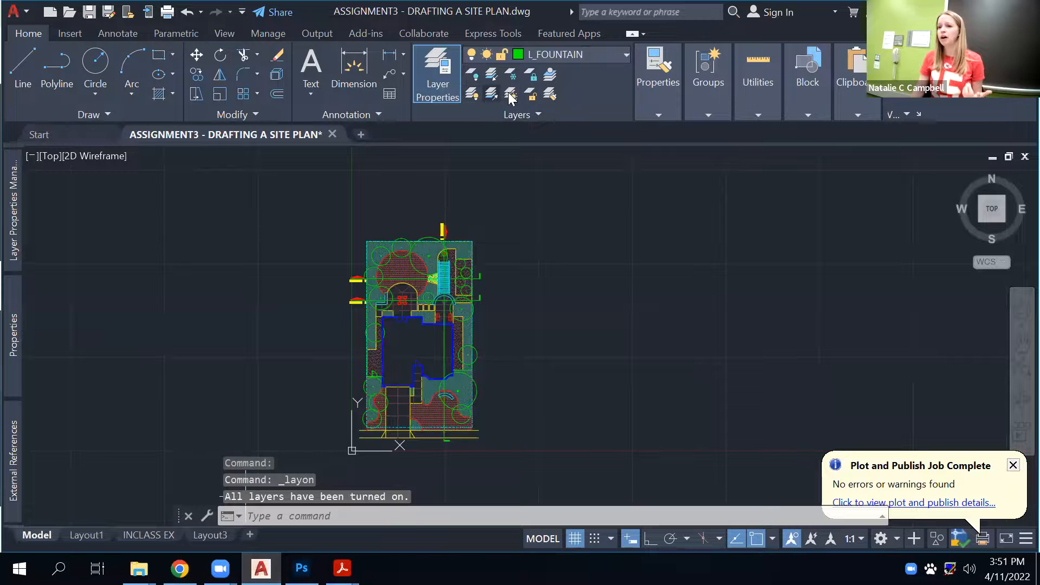
Try selecting the round fountain, clear that, and select the slatted structure beside it.
{"action": "scroll", "coordinate": [453, 270], "scroll_direction": "up", "scroll_amount": 10}
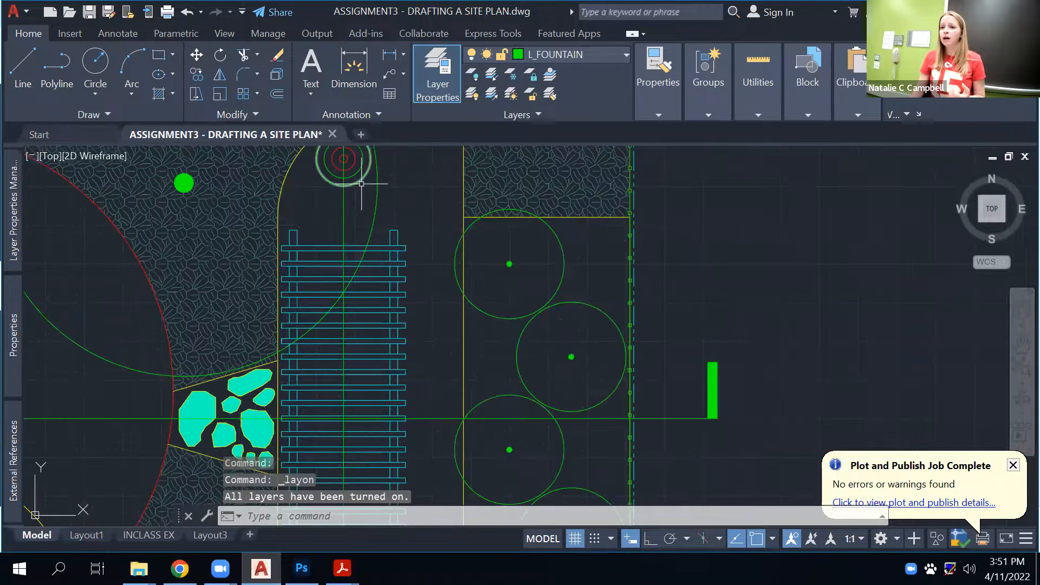
{"action": "left_click", "coordinate": [361, 184]}
{"action": "left_click", "coordinate": [357, 176]}
{"action": "key", "text": "Escape"}
{"action": "left_click", "coordinate": [395, 277]}
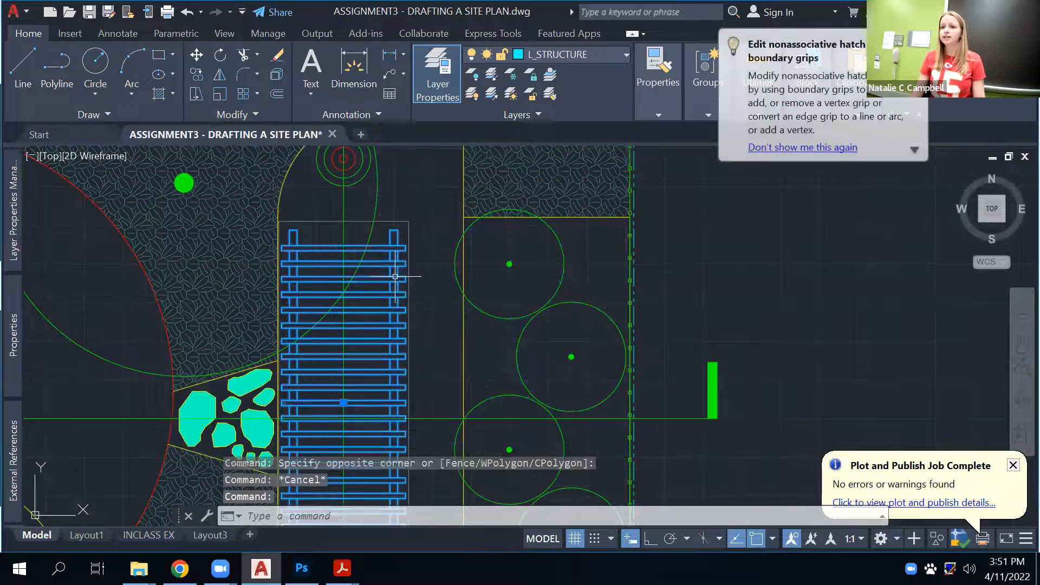
Clear the slatted structure's selection, select the door in the house's rear wall, and clear that selection too.
{"action": "scroll", "coordinate": [395, 277], "scroll_direction": "down", "scroll_amount": 8}
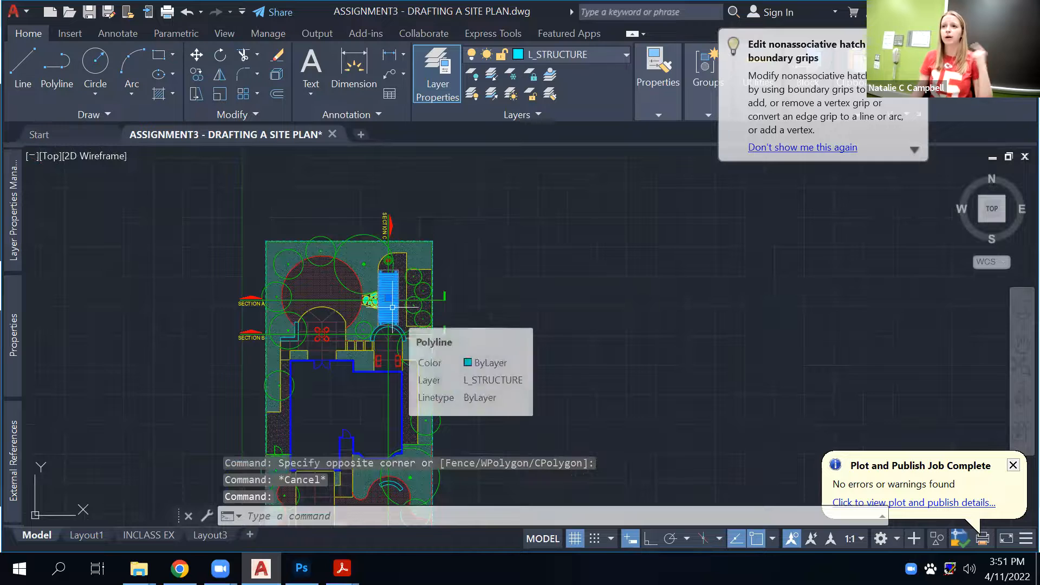
{"action": "scroll", "coordinate": [346, 368], "scroll_direction": "up", "scroll_amount": 4}
{"action": "key", "text": "Escape"}
{"action": "left_click", "coordinate": [274, 307]}
{"action": "left_click", "coordinate": [263, 318]}
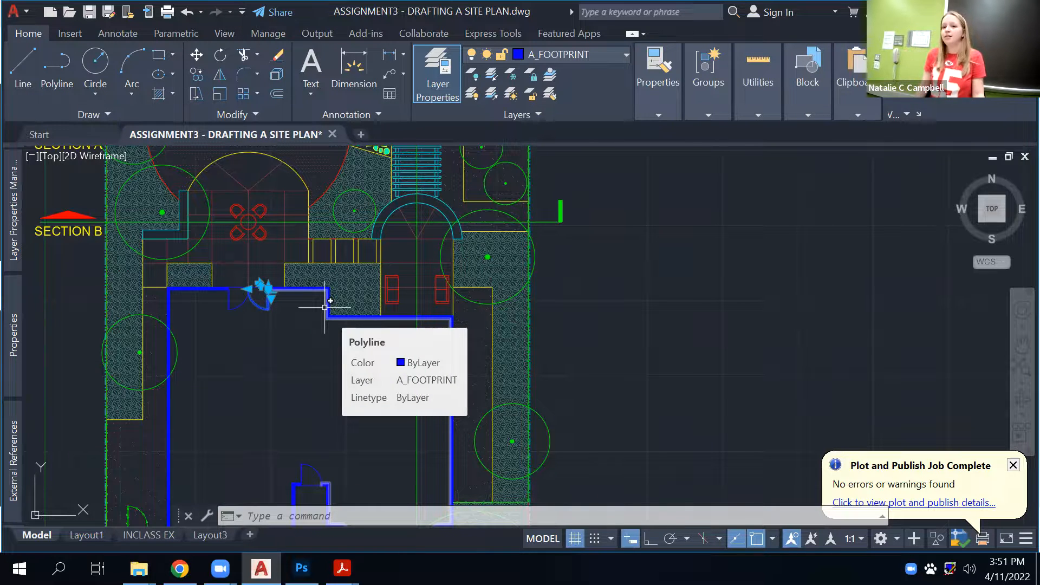
{"action": "key", "text": "Escape"}
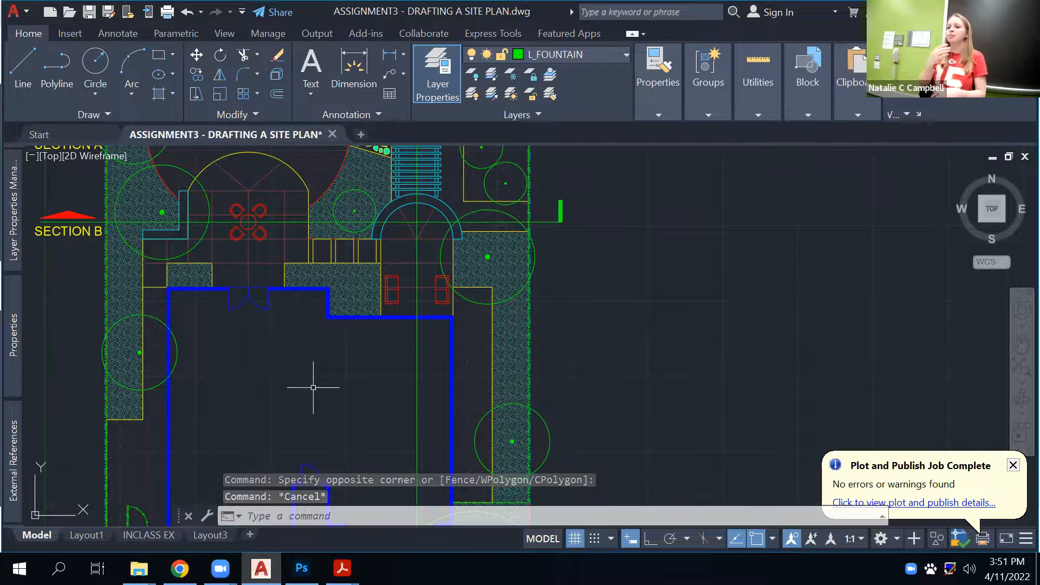
Select the house footprint polyline on the A_FOOTPRINT layer to inspect its extent, and clear the selection.
{"action": "left_click", "coordinate": [337, 318]}
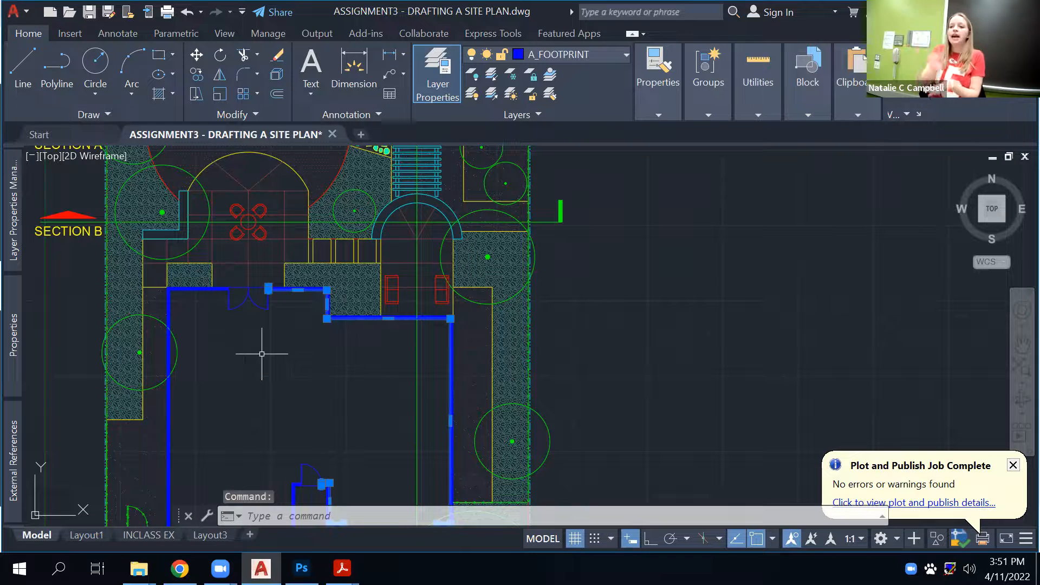
{"action": "middle_click_drag", "start_coordinate": [288, 409], "coordinate": [287, 355]}
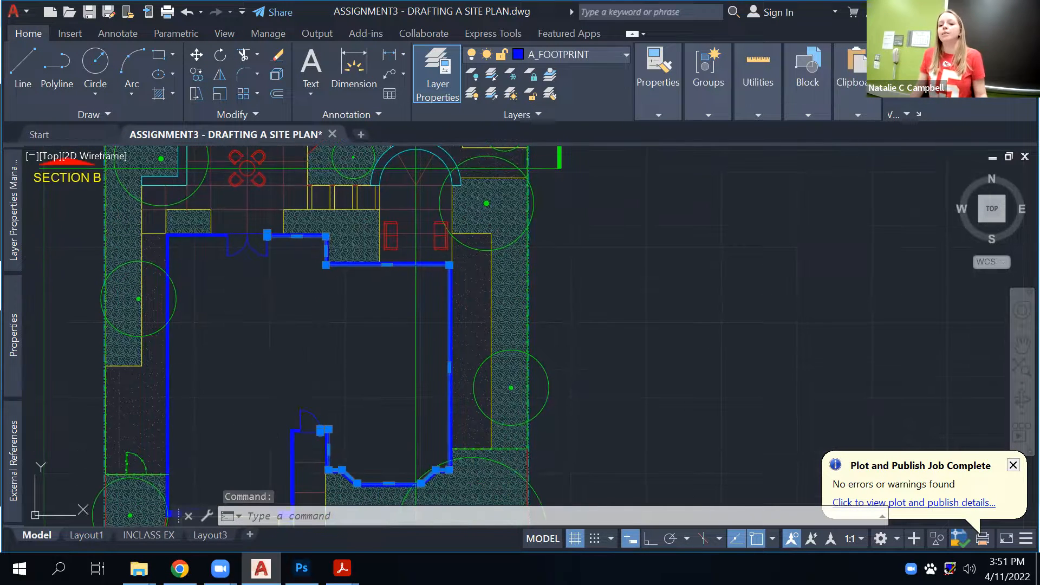
{"action": "key", "text": "Escape"}
{"action": "key", "text": "Escape"}
Try selecting the front door and the side gate beside the house, clearing the selection each time.
{"action": "left_click", "coordinate": [352, 380]}
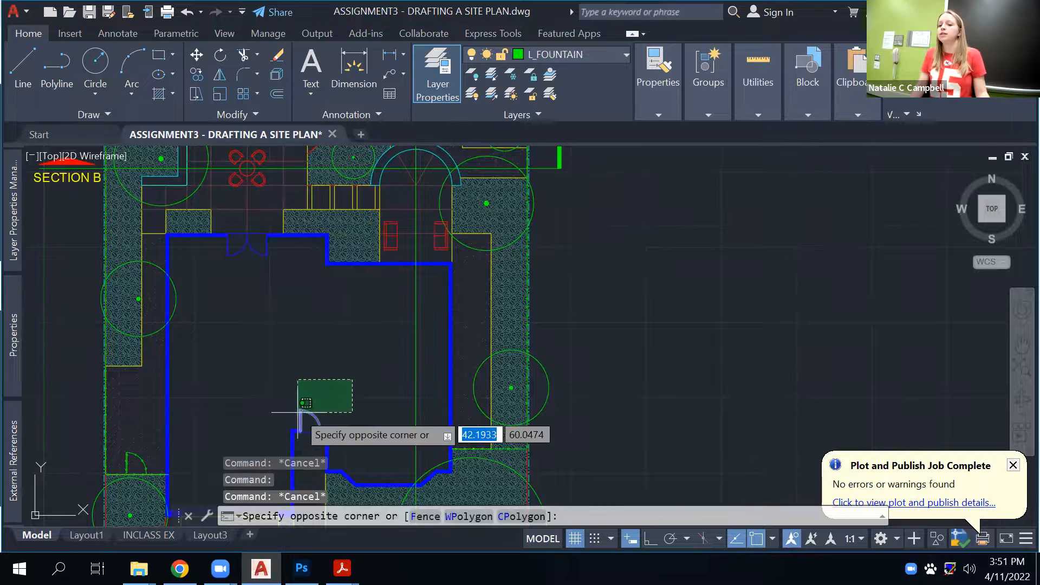
{"action": "key", "text": "Escape"}
{"action": "left_click", "coordinate": [336, 389]}
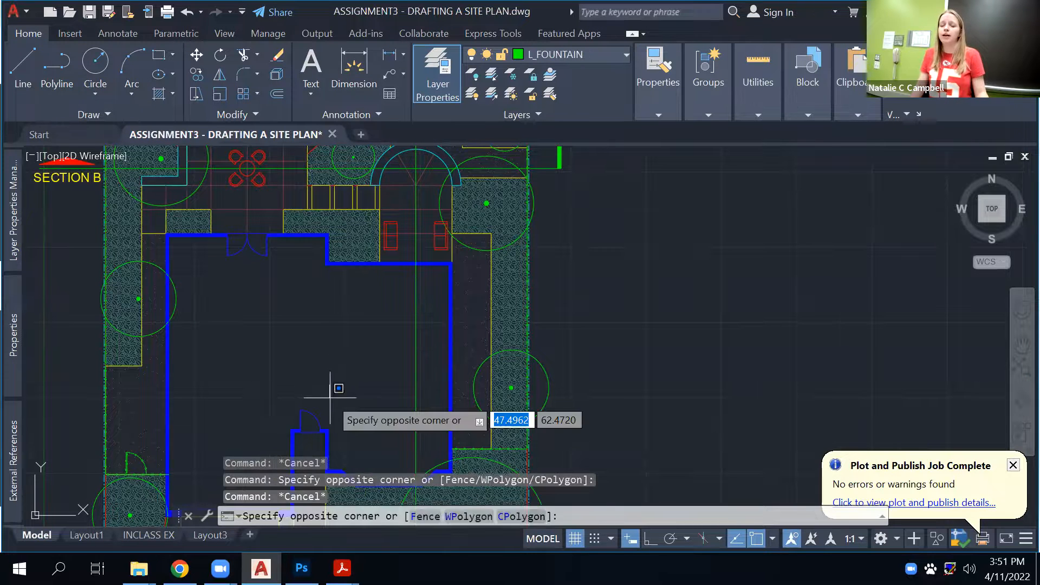
{"action": "left_click", "coordinate": [346, 371]}
{"action": "middle_click_drag", "start_coordinate": [226, 433], "coordinate": [278, 331]}
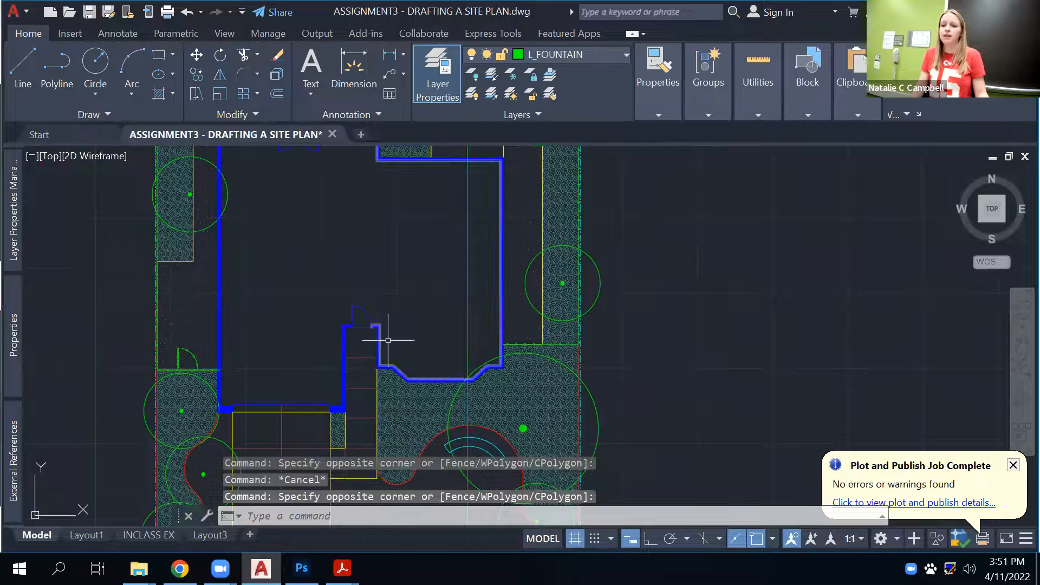
{"action": "left_click", "coordinate": [203, 371]}
{"action": "left_click", "coordinate": [185, 356]}
{"action": "key", "text": "Escape"}
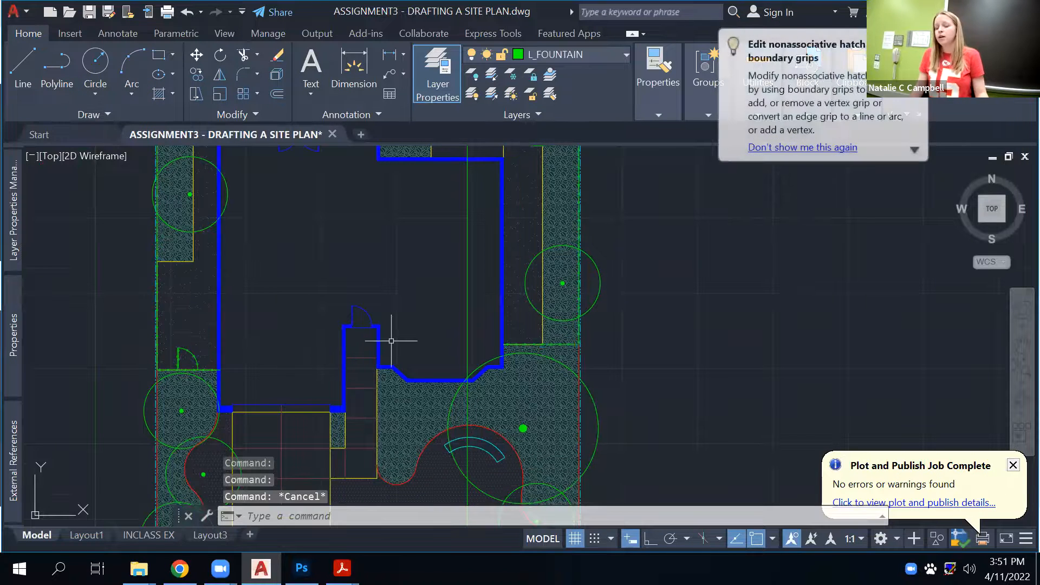
Select the control joint lines across the driveway to check their layer, and clear the selection.
{"action": "middle_click_drag", "start_coordinate": [350, 388], "coordinate": [318, 266]}
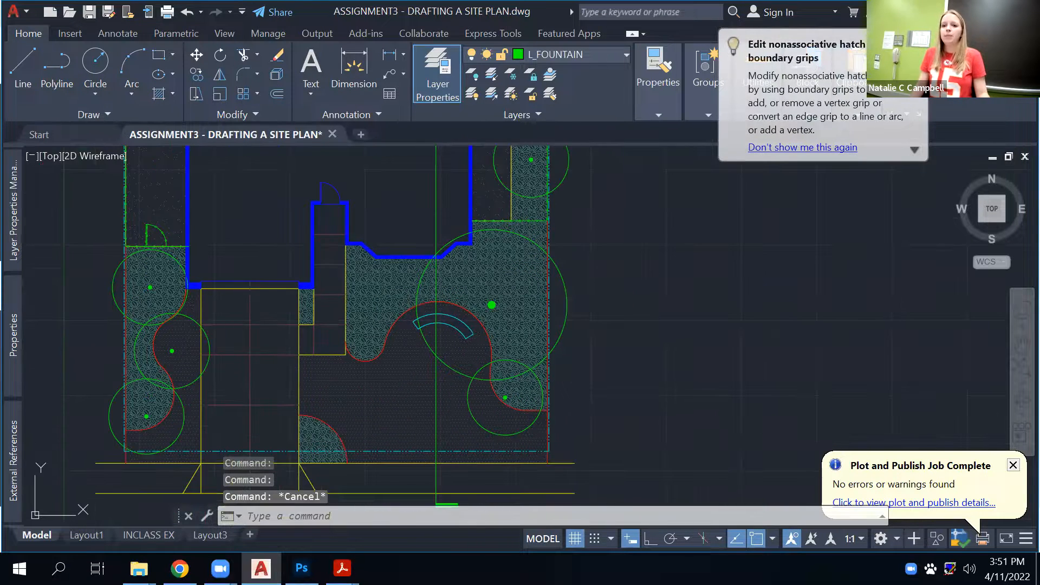
{"action": "left_click", "coordinate": [264, 303]}
{"action": "left_click", "coordinate": [245, 327]}
{"action": "key", "text": "Escape"}
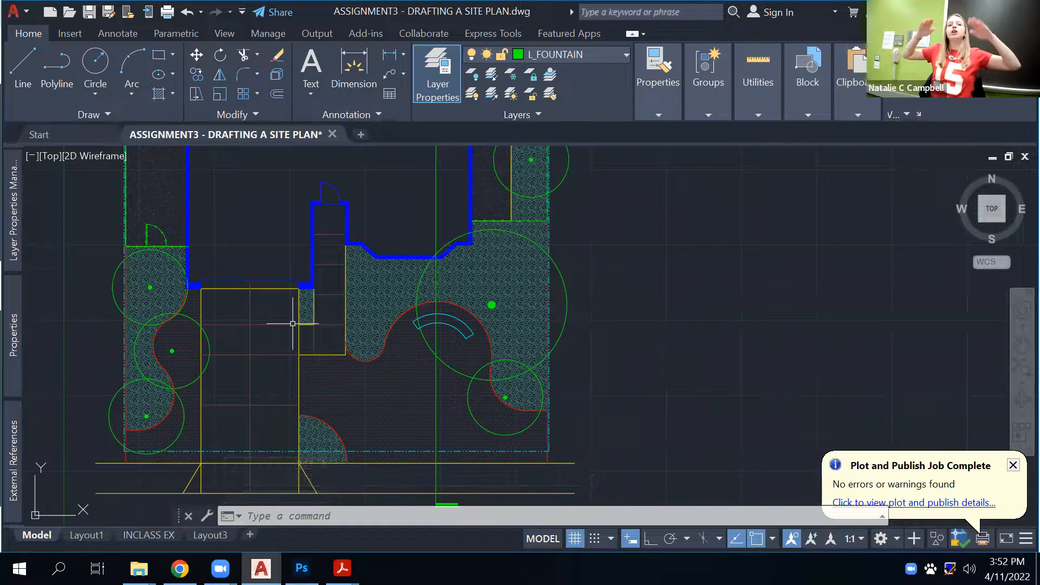
{"action": "key", "text": "Escape"}
{"action": "key", "text": "Escape"}
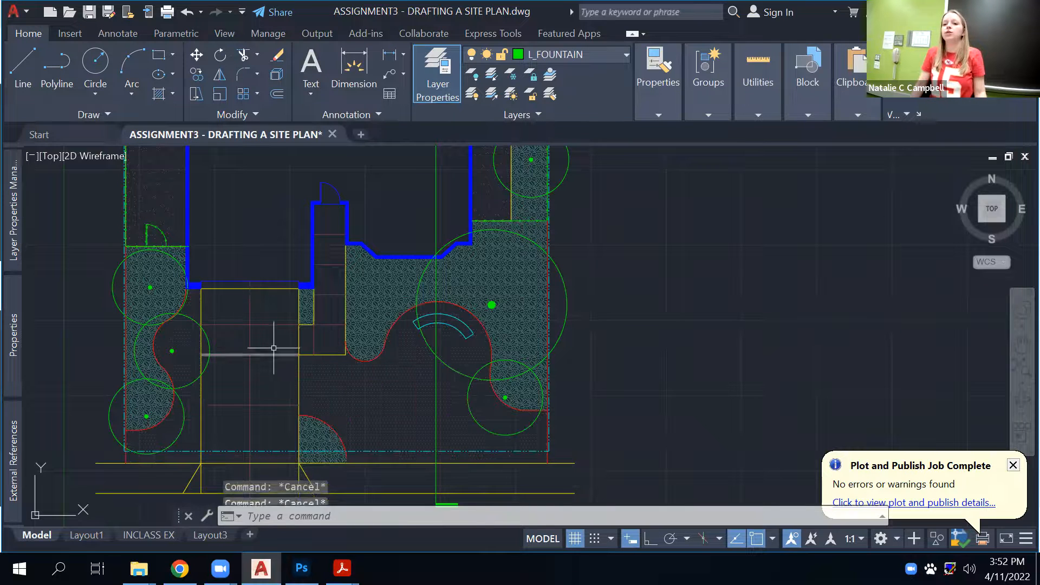
{"action": "left_click", "coordinate": [271, 309]}
{"action": "left_click", "coordinate": [230, 430]}
{"action": "left_click", "coordinate": [303, 183]}
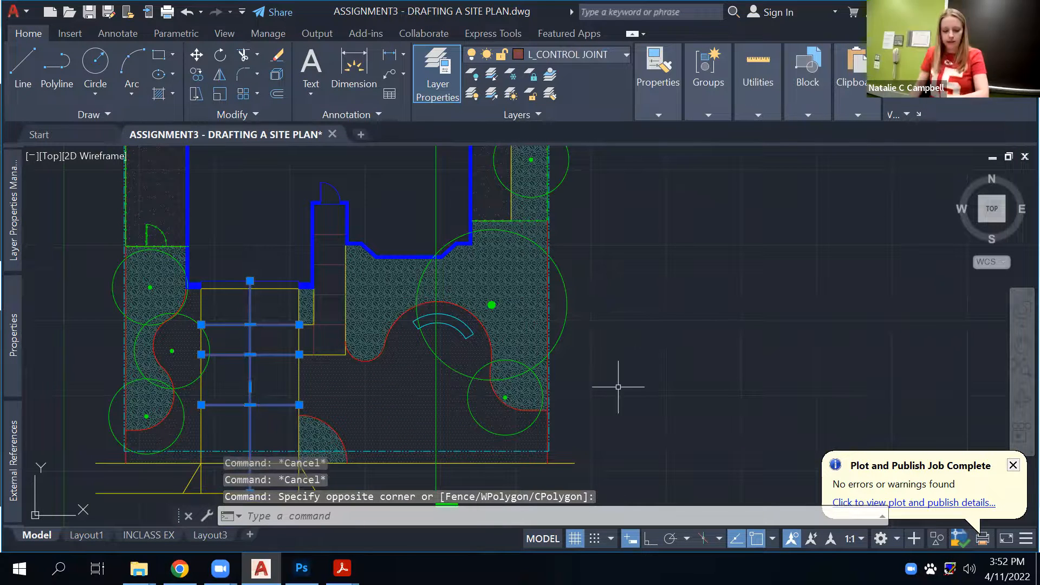
{"action": "key", "text": "Escape"}
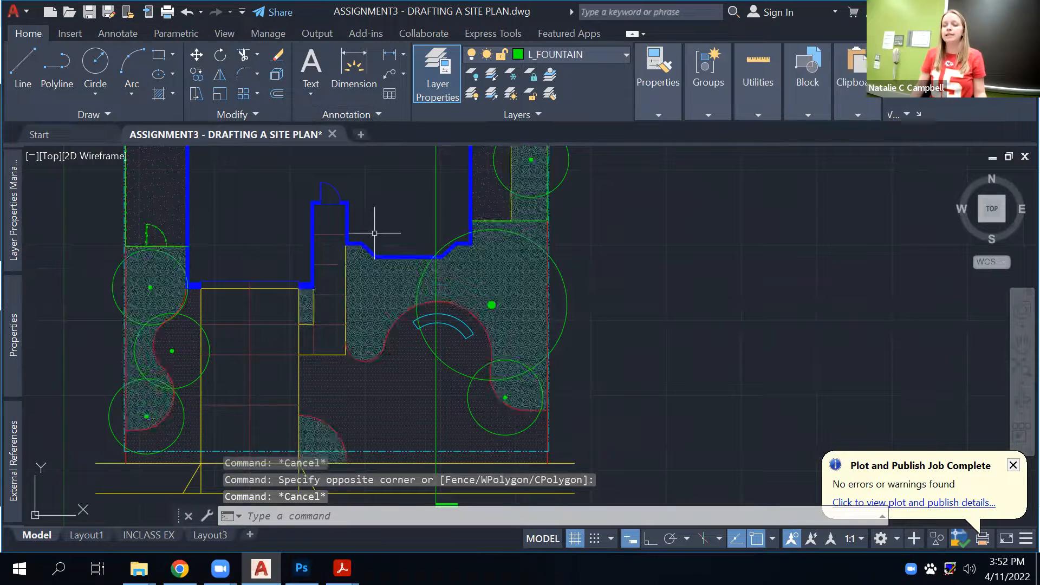
Select the front yard's curved wall, the arched wall below the slatted structure and the angled patio wall.
{"action": "left_click", "coordinate": [467, 322]}
{"action": "mouse_move", "coordinate": [480, 259]}
{"action": "middle_mouse_down"}
{"action": "mouse_move", "coordinate": [498, 403]}
{"action": "mouse_move", "coordinate": [494, 582]}
{"action": "middle_mouse_up"}
{"action": "left_click", "coordinate": [435, 262]}
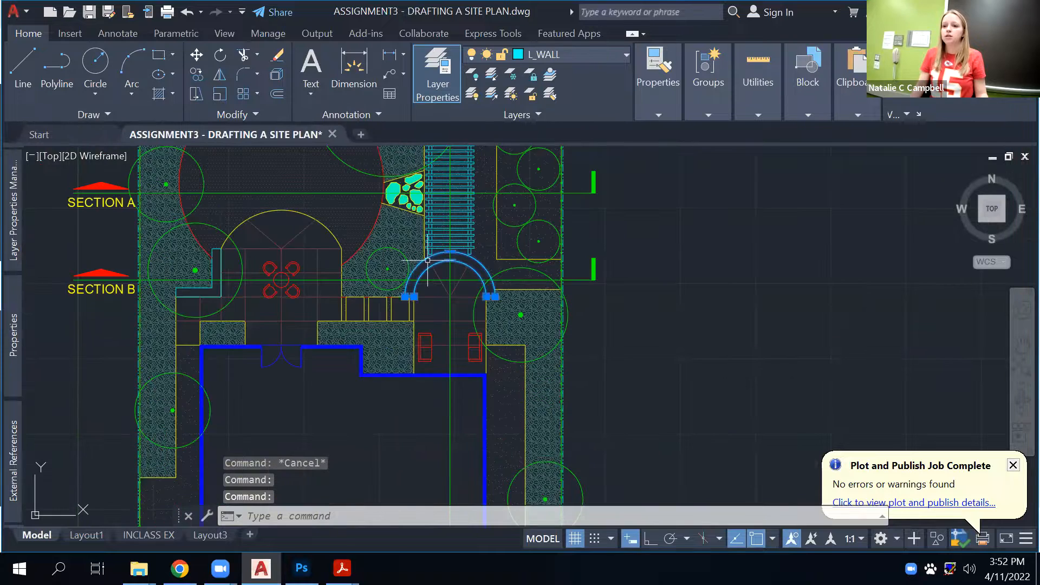
{"action": "left_click", "coordinate": [220, 264]}
{"action": "scroll", "coordinate": [462, 297], "scroll_direction": "down", "scroll_amount": 4}
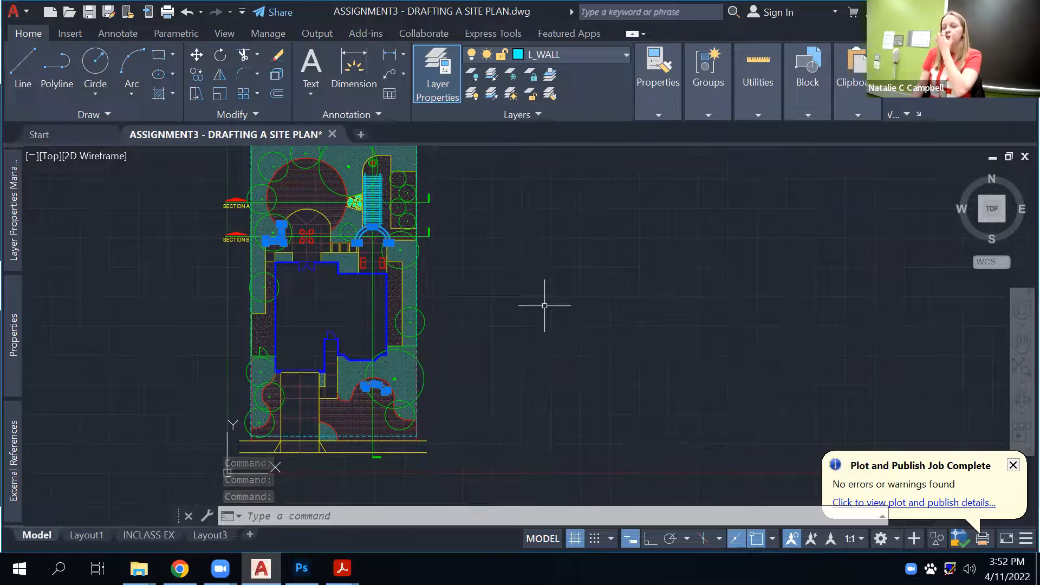
Clear the wall selection and select the patio dining set and a lounge chair on the site furniture layer.
{"action": "left_click", "coordinate": [306, 237]}
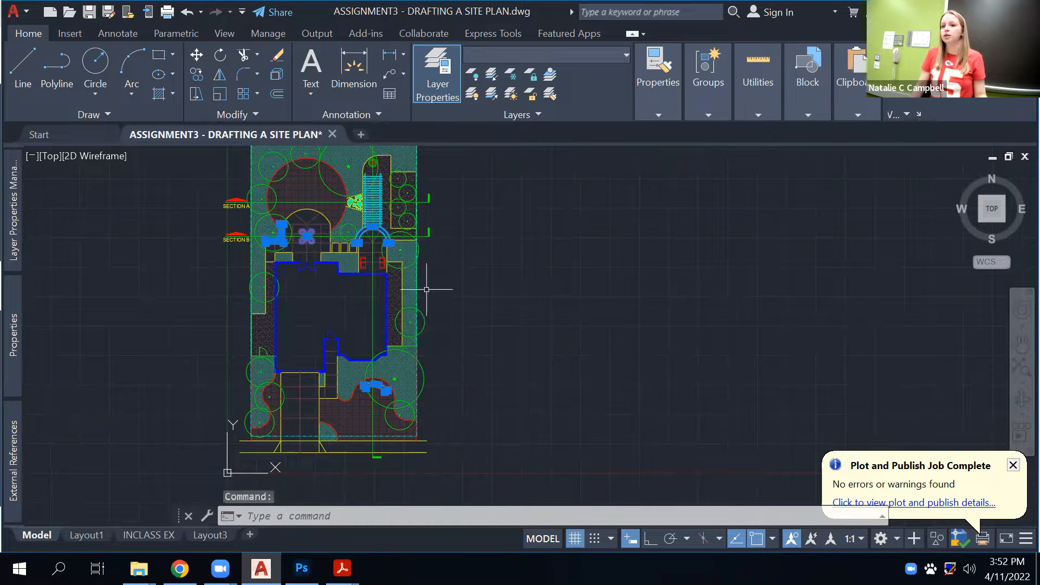
{"action": "key", "text": "Escape"}
{"action": "left_click", "coordinate": [366, 261]}
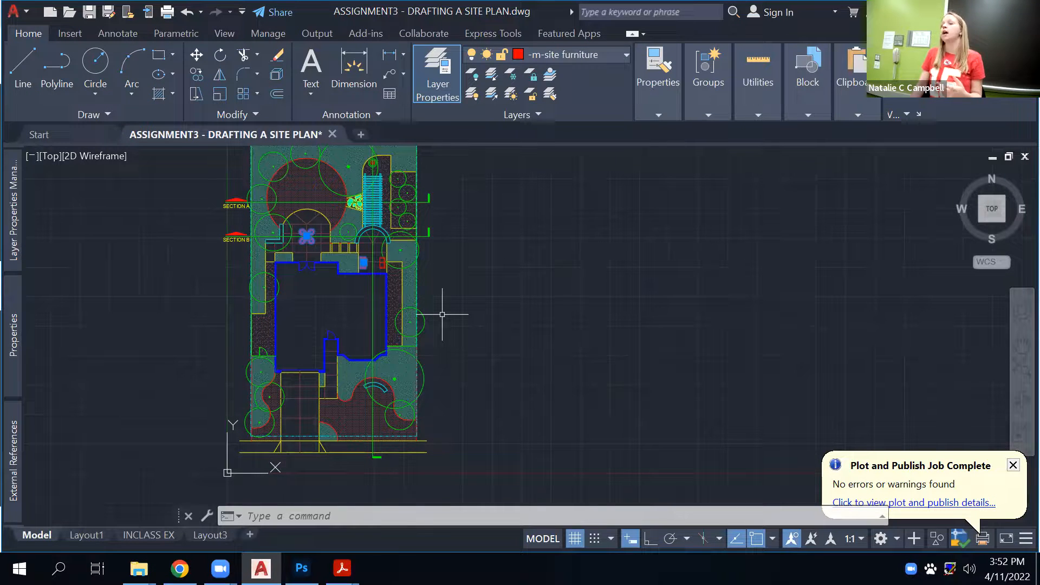
Check the options for the empty nesters JPG in the external references, and clear the furniture selection.
{"action": "left_click", "coordinate": [13, 461]}
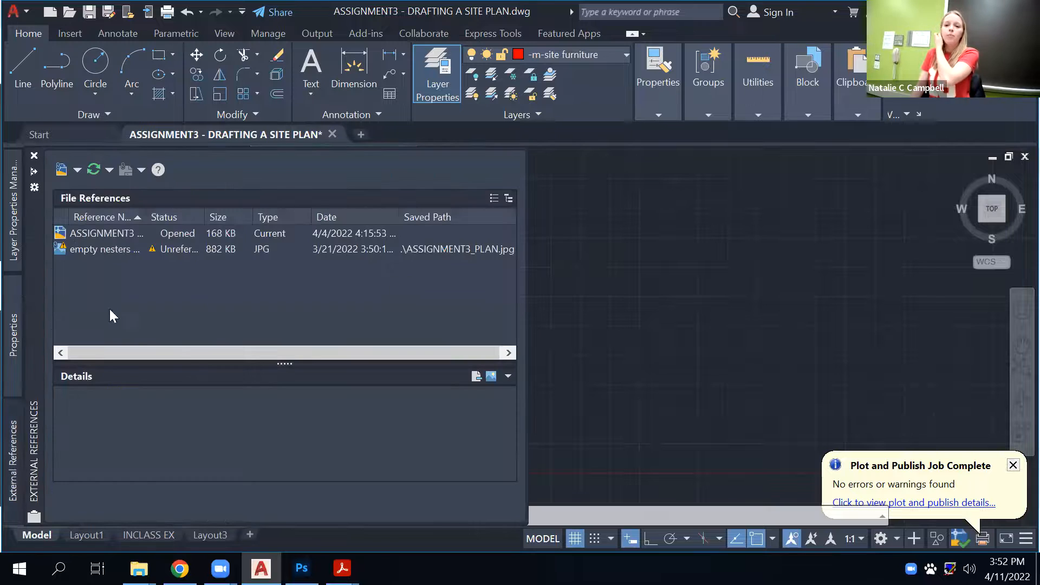
{"action": "right_click", "coordinate": [99, 247]}
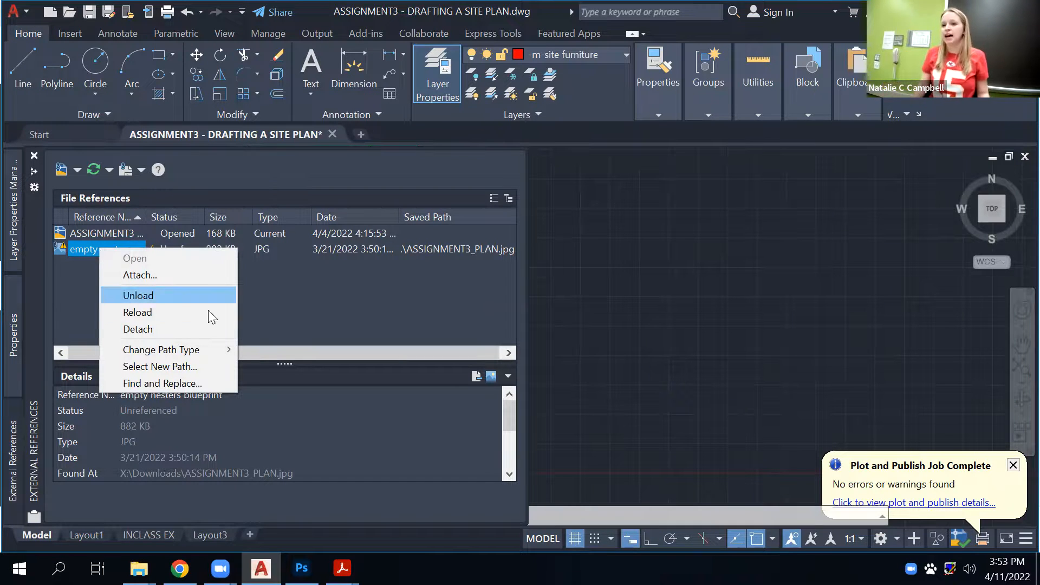
{"action": "left_click", "coordinate": [661, 282]}
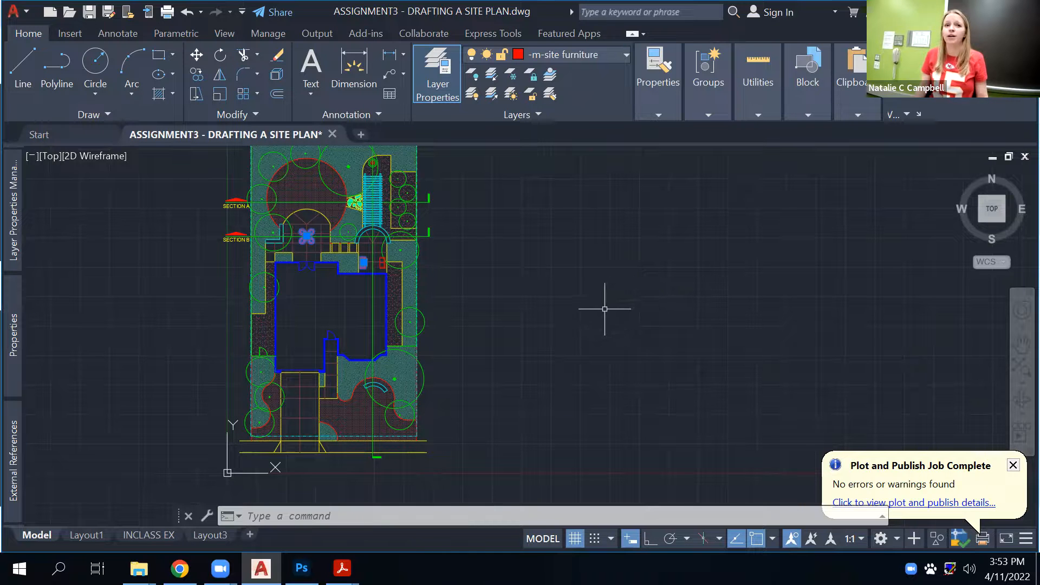
{"action": "key", "text": "Escape"}
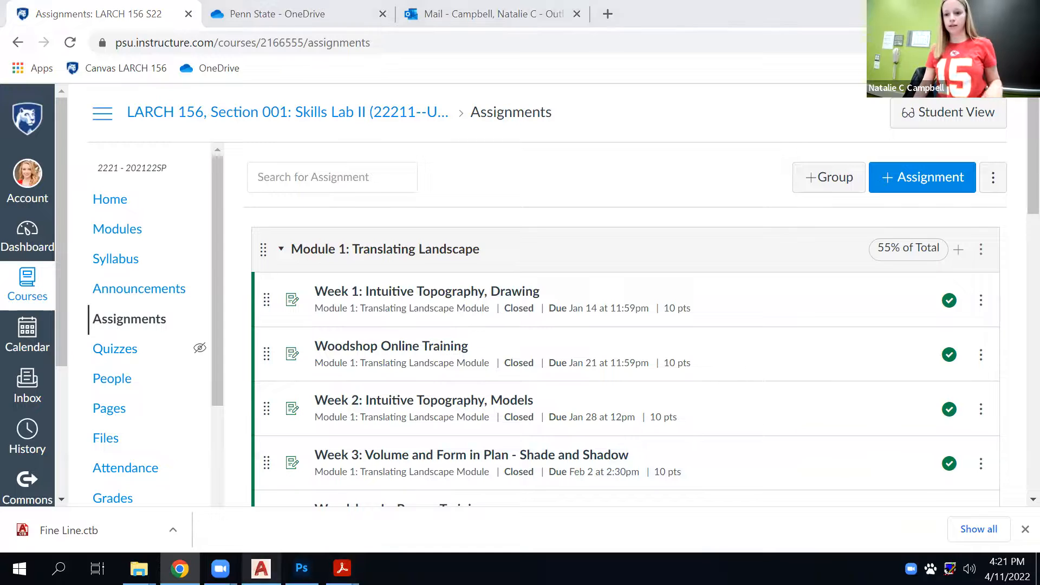
Switch to AutoCAD and place multiline text reading "texT" inside the house footprint.
{"action": "left_click", "coordinate": [260, 568]}
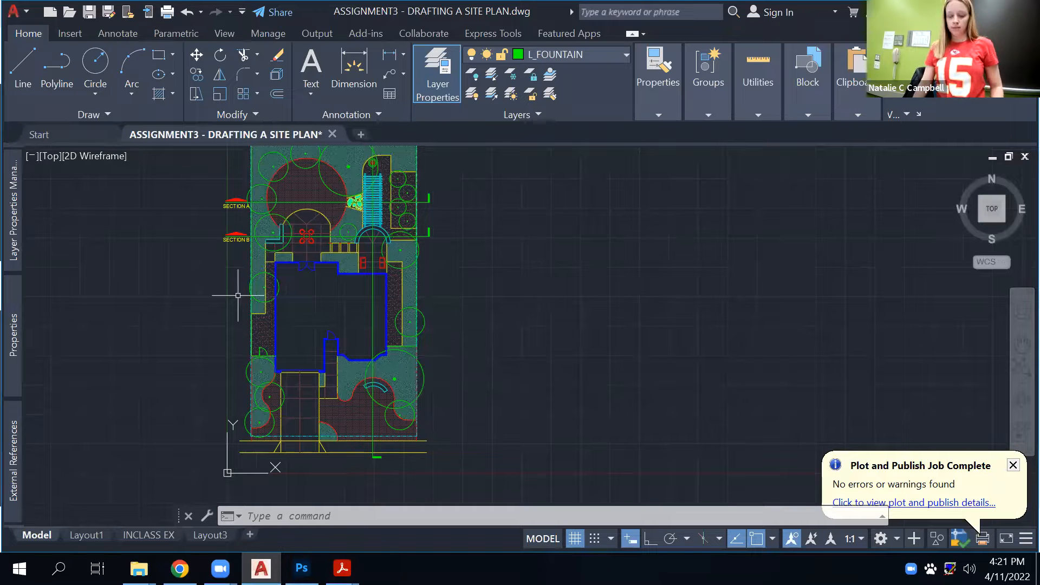
{"action": "type", "text": "MT"}
{"action": "key", "text": "Return"}
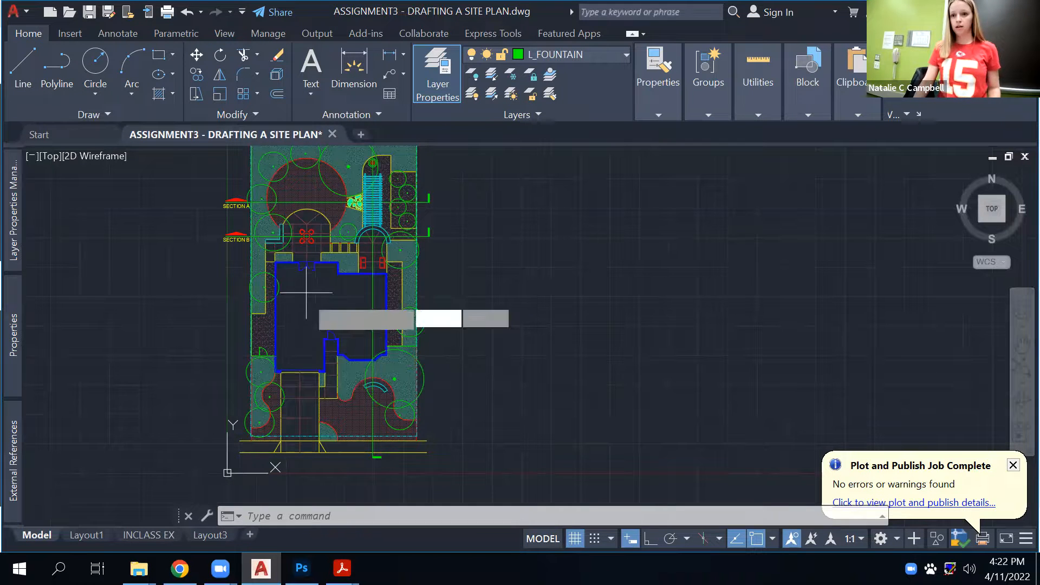
{"action": "scroll", "coordinate": [299, 299], "scroll_direction": "up", "scroll_amount": 5}
{"action": "left_click", "coordinate": [295, 267]}
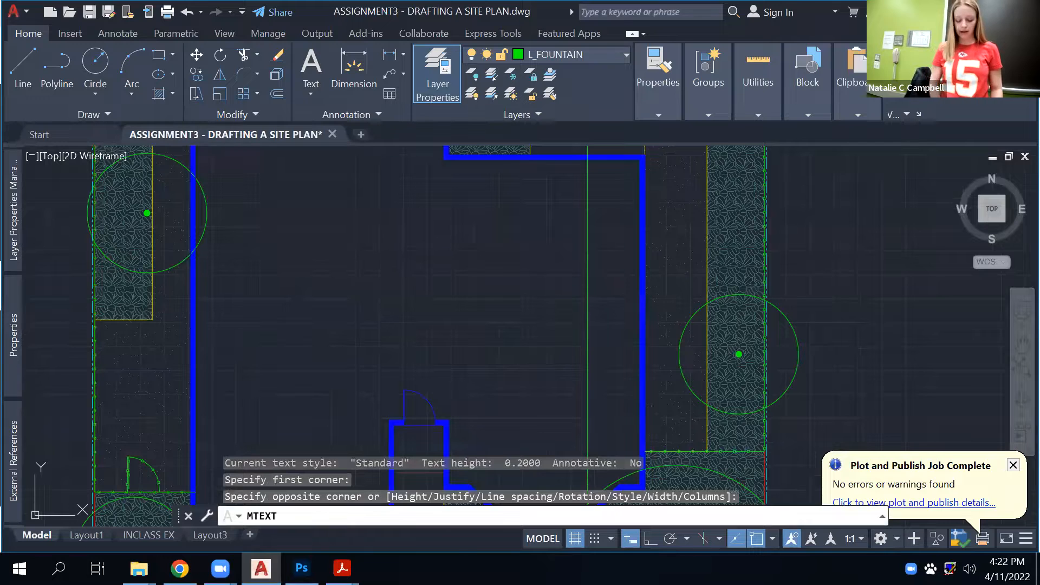
{"action": "type", "text": "tex"}
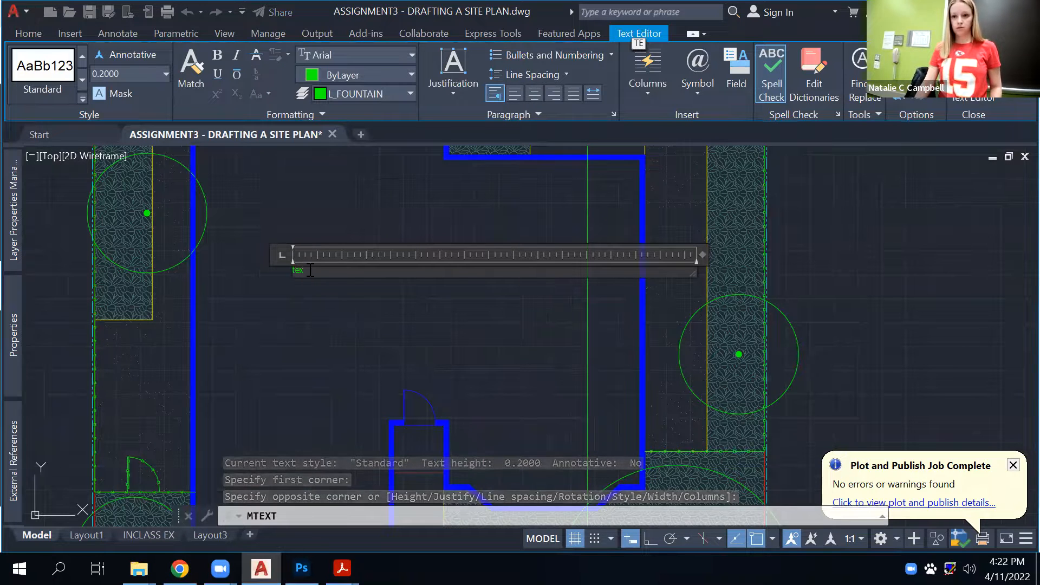
{"action": "left_click", "coordinate": [337, 282]}
Correct the new multiline text inside the house to read "text".
{"action": "left_click", "coordinate": [355, 234]}
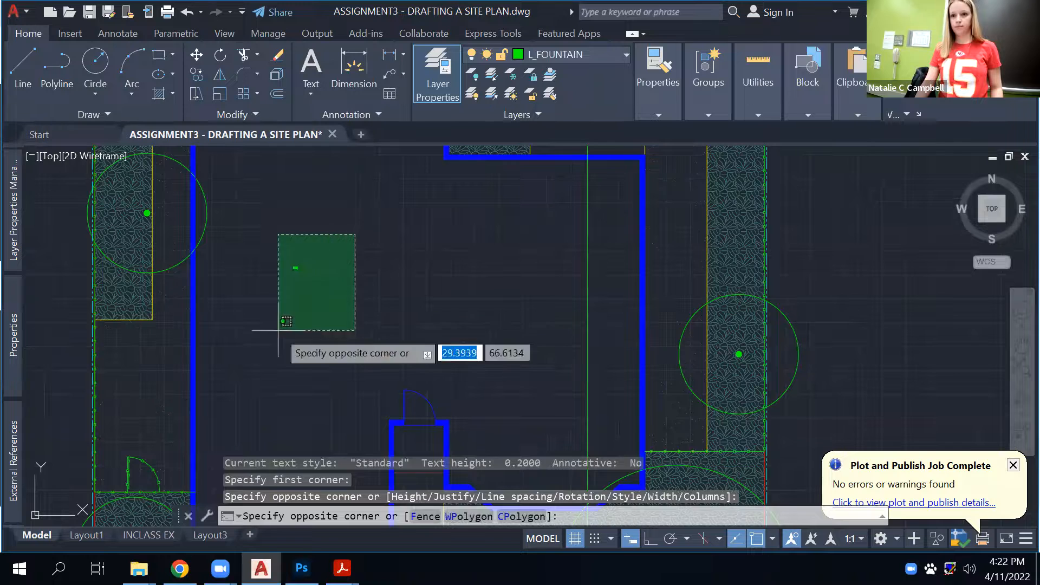
{"action": "left_click", "coordinate": [278, 329]}
{"action": "scroll", "coordinate": [292, 282], "scroll_direction": "up", "scroll_amount": 10}
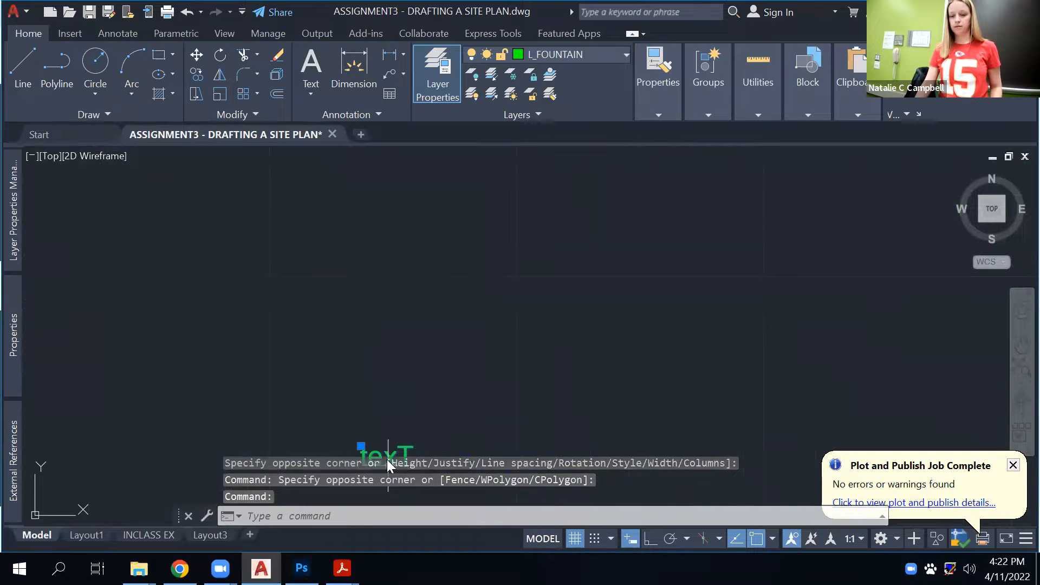
{"action": "middle_click_drag", "start_coordinate": [385, 458], "coordinate": [365, 399]}
{"action": "double_click", "coordinate": [364, 399]}
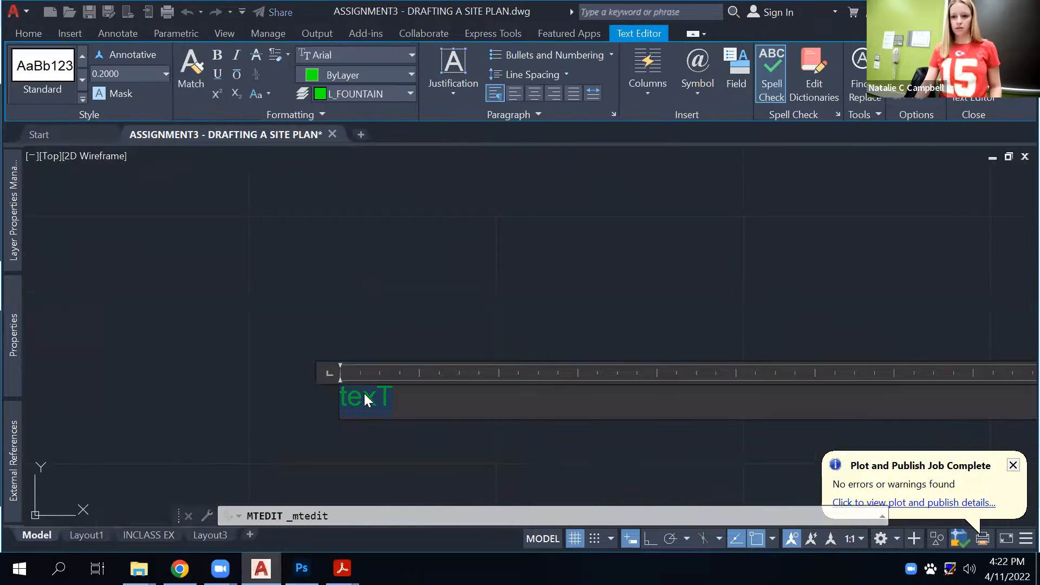
{"action": "type", "text": "text"}
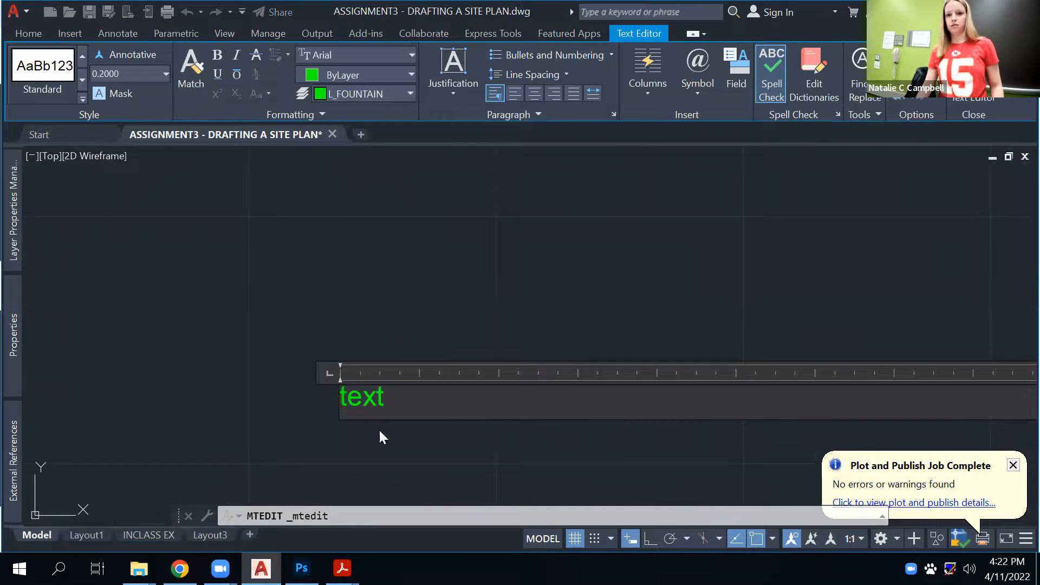
{"action": "left_click", "coordinate": [382, 463]}
Select the multiline text and set its text height to 5.
{"action": "left_click", "coordinate": [421, 298]}
{"action": "left_click", "coordinate": [359, 408]}
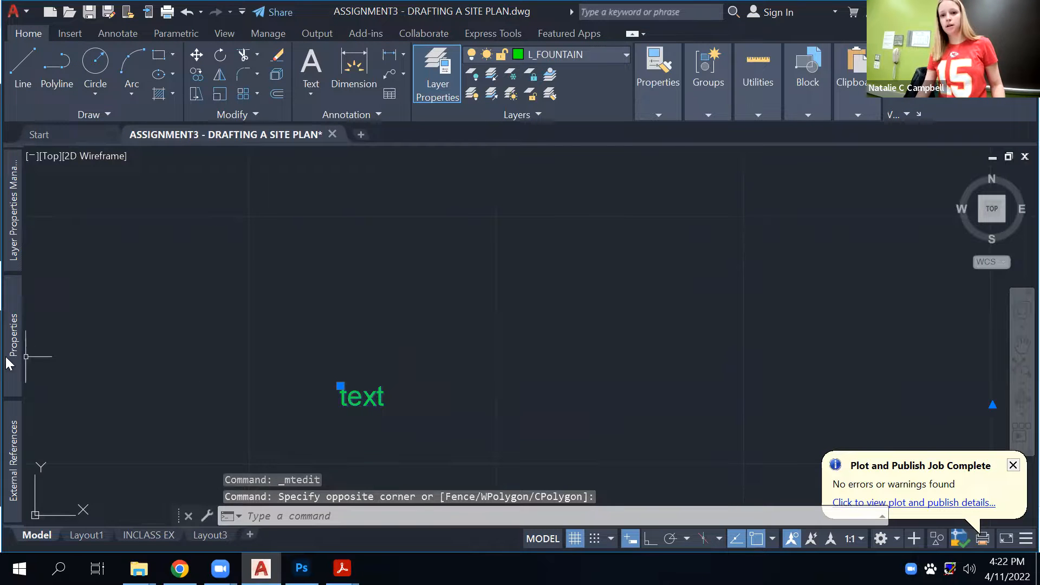
{"action": "mouse_move", "coordinate": [10, 353]}
{"action": "left_click", "coordinate": [227, 483]}
{"action": "type", "text": "5"}
{"action": "key", "text": "Tab"}
{"action": "scroll", "coordinate": [369, 314], "scroll_direction": "down", "scroll_amount": 5}
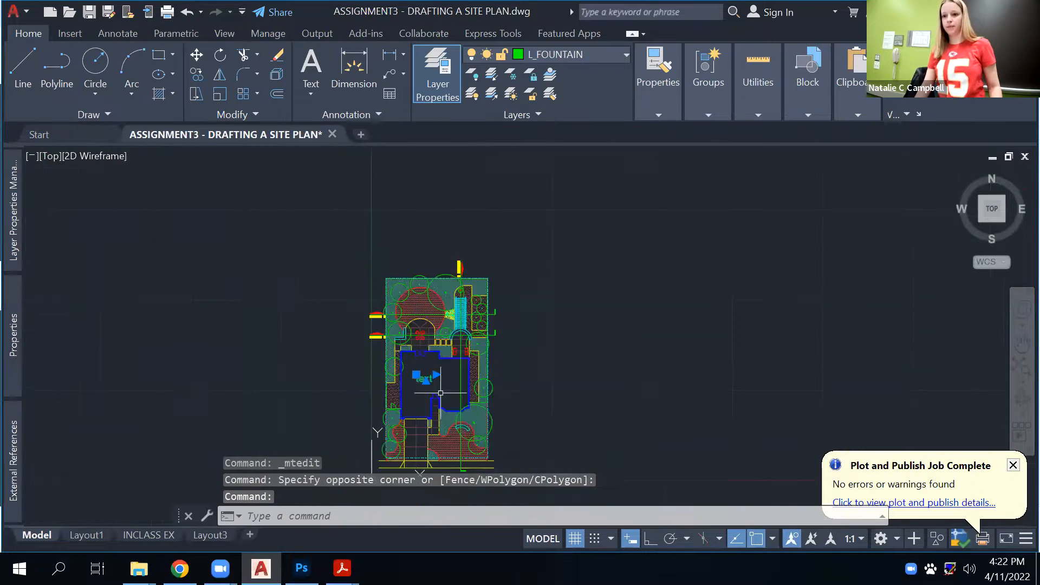
Reselect the enlarged text inside the house and display its object properties with the PROPERTIES command.
{"action": "scroll", "coordinate": [369, 304], "scroll_direction": "up", "scroll_amount": 4}
{"action": "key", "text": "Escape"}
{"action": "left_click", "coordinate": [372, 304]}
{"action": "left_click", "coordinate": [352, 376]}
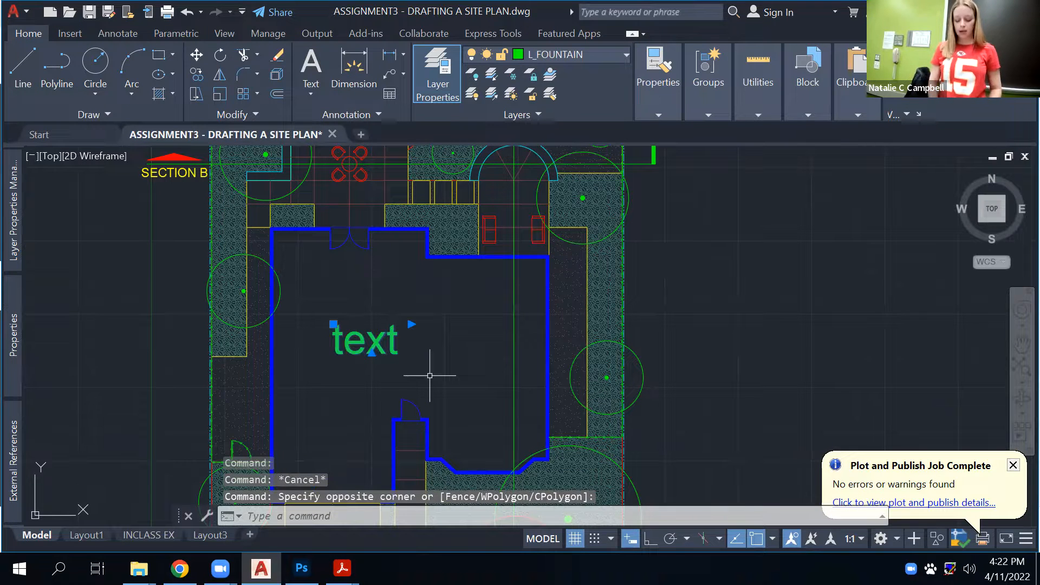
{"action": "type", "text": "PROPERTIES"}
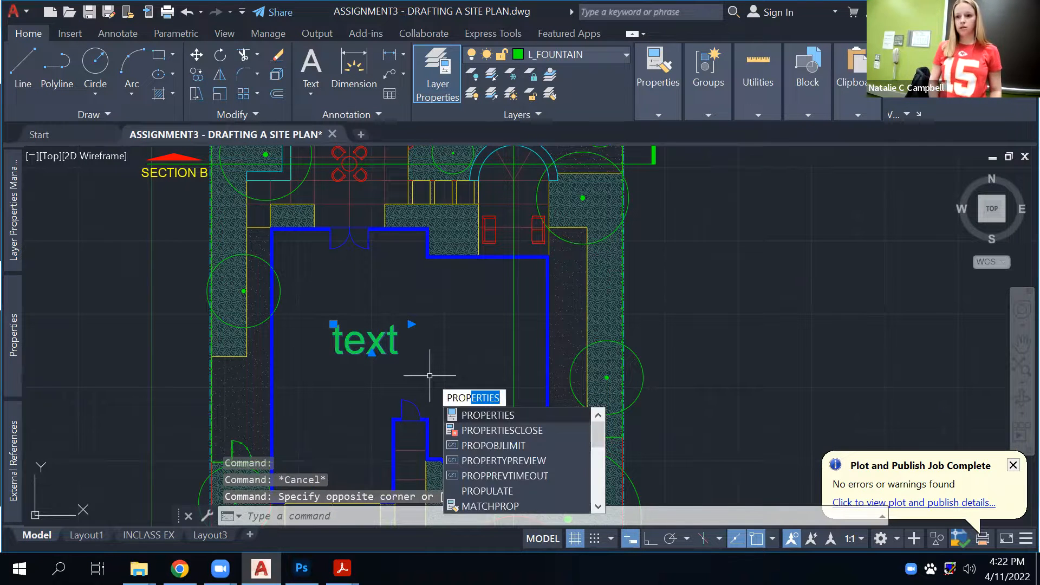
{"action": "key", "text": "Return"}
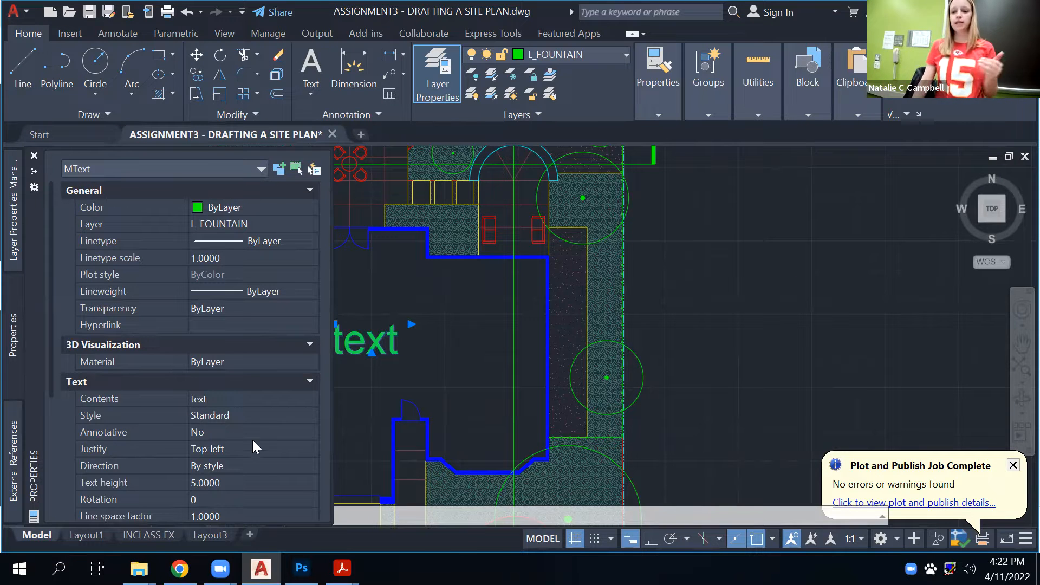
Give the selected text a background mask using the drawing background color and a border offset factor of 1.1.
{"action": "scroll", "coordinate": [228, 487], "scroll_direction": "down", "scroll_amount": 3}
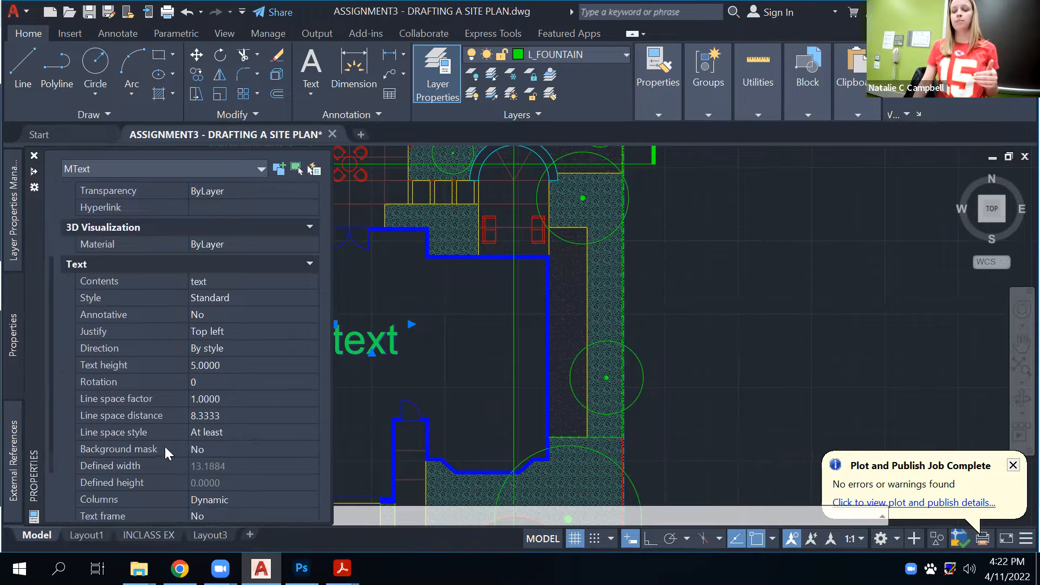
{"action": "left_click", "coordinate": [273, 447]}
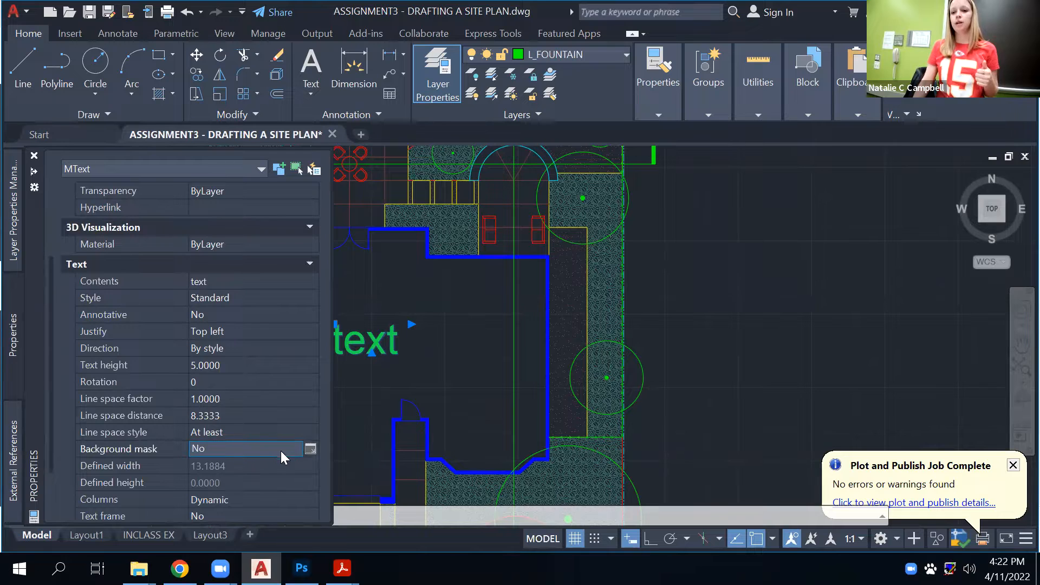
{"action": "left_click", "coordinate": [310, 449]}
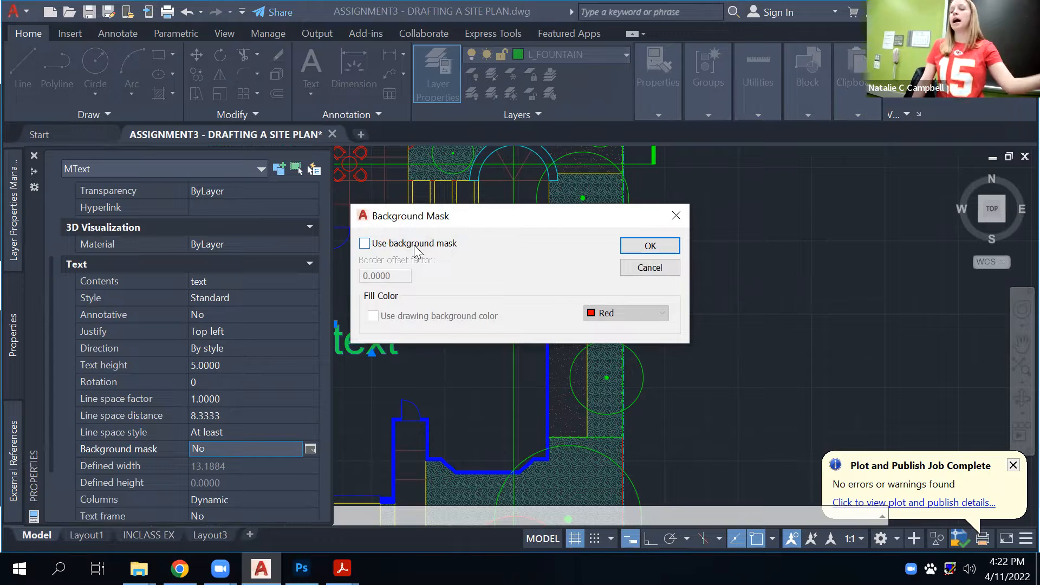
{"action": "left_click", "coordinate": [417, 250]}
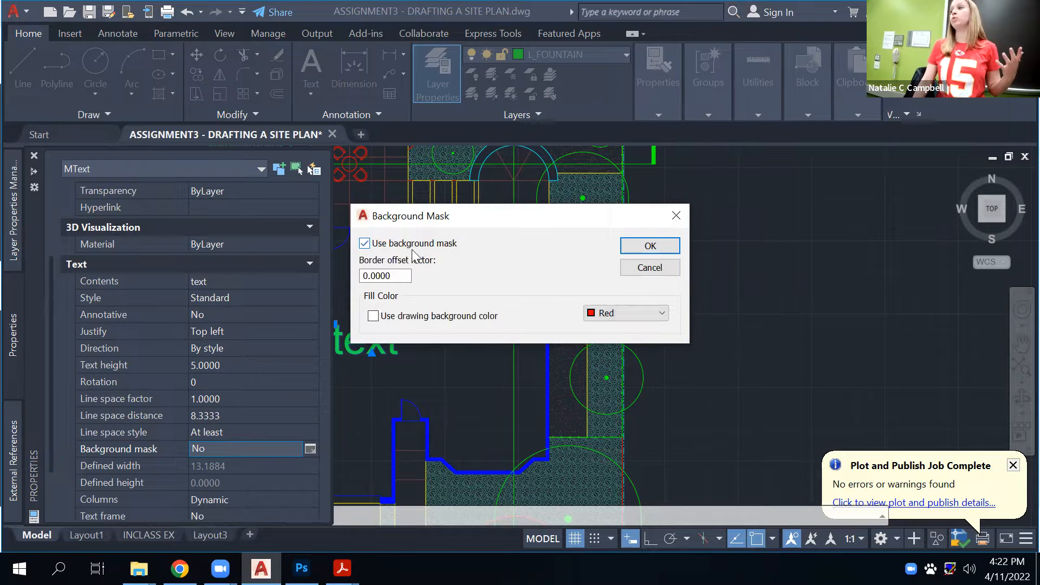
{"action": "left_click", "coordinate": [458, 319]}
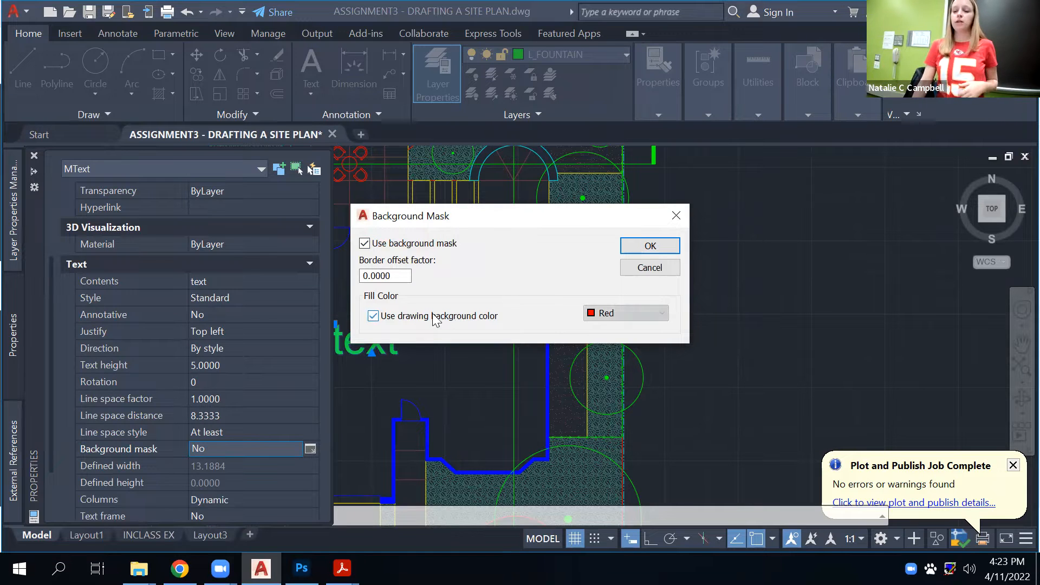
{"action": "double_click", "coordinate": [402, 276]}
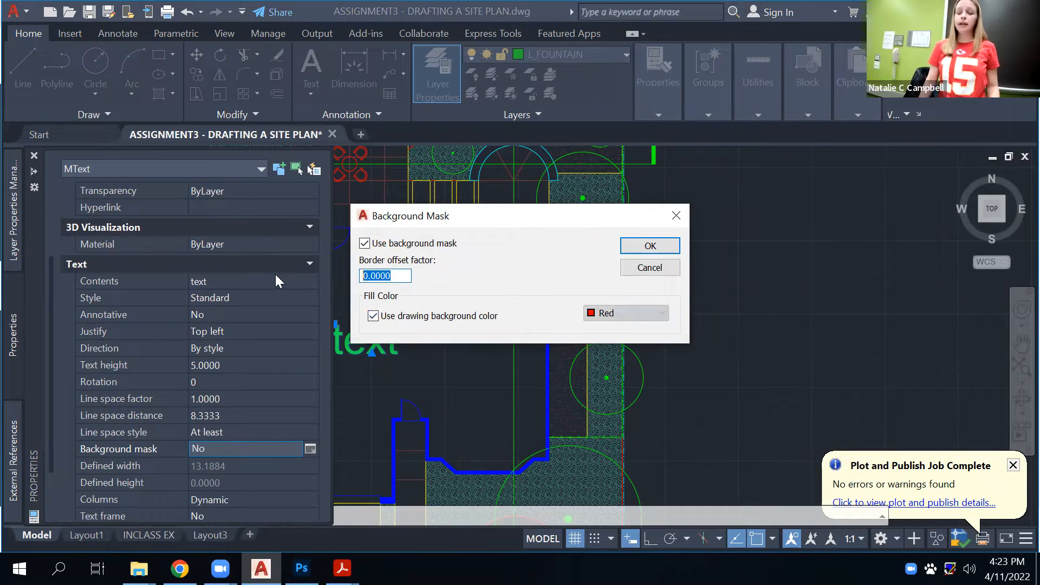
{"action": "type", "text": "1"}
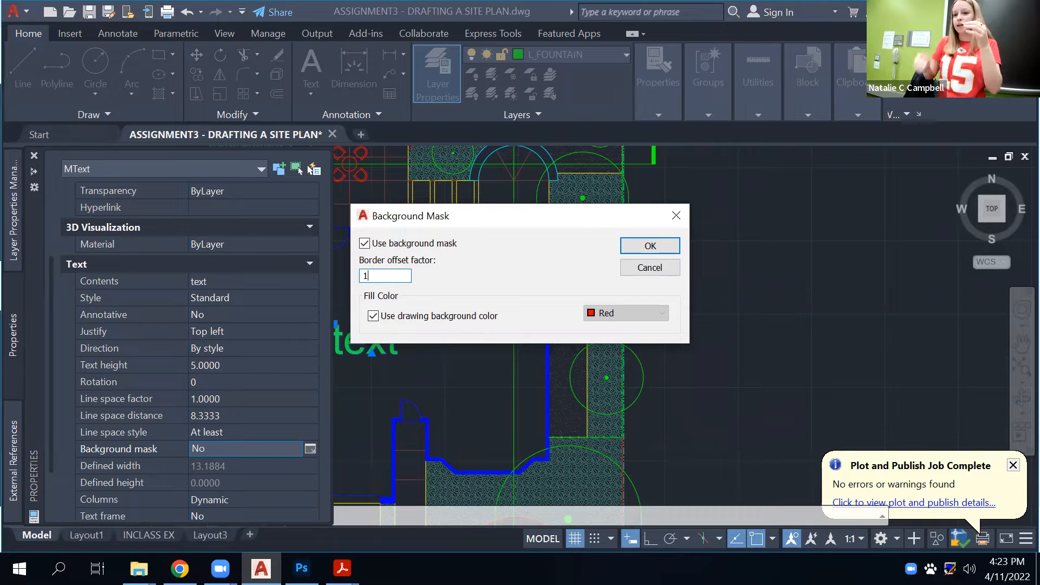
{"action": "type", "text": ".1"}
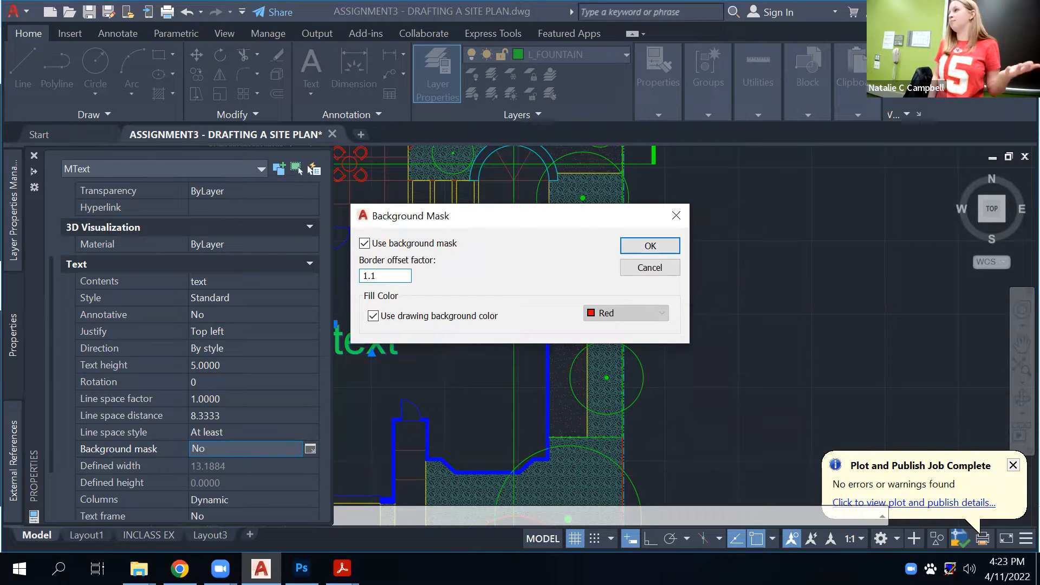
{"action": "left_click", "coordinate": [653, 245]}
{"action": "key", "text": "ctrl+1"}
Move the masked text onto the house's west wall so that it overlaps the wall and the adjacent planting hatch.
{"action": "middle_click_drag", "start_coordinate": [430, 342], "coordinate": [564, 323]}
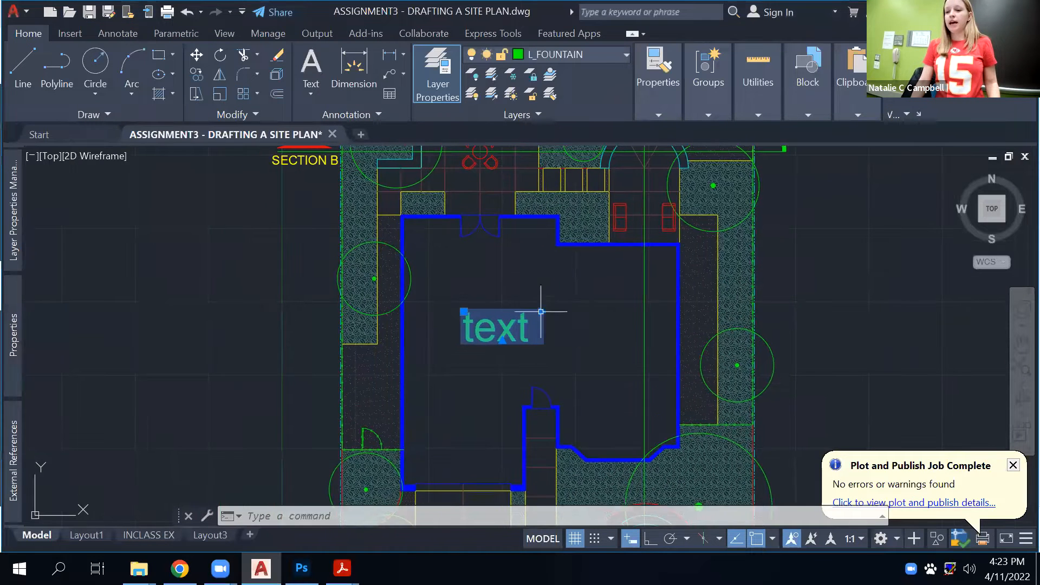
{"action": "scroll", "coordinate": [524, 298], "scroll_direction": "up", "scroll_amount": 3}
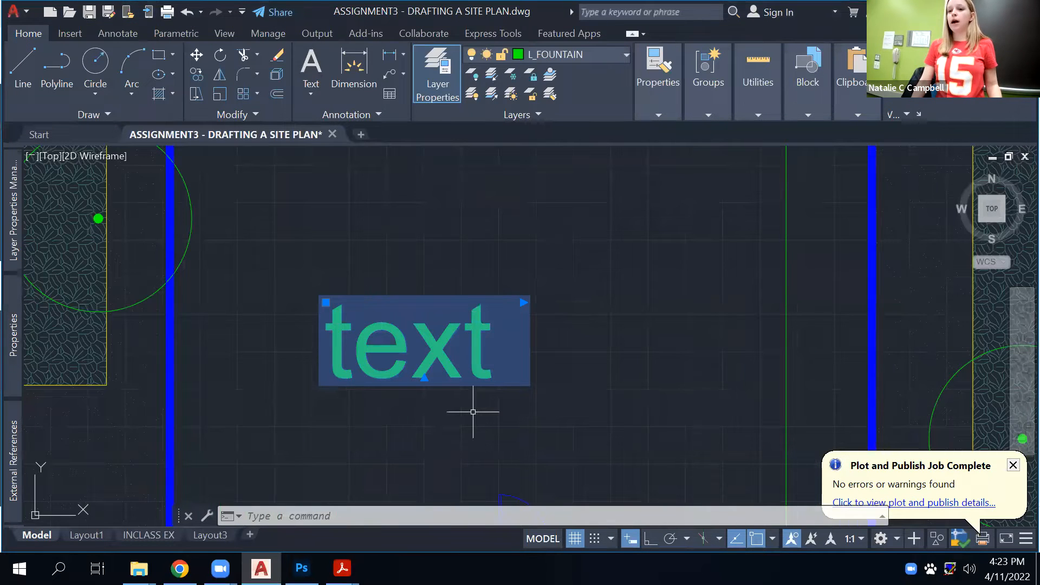
{"action": "key", "text": "m"}
{"action": "key", "text": "Return"}
{"action": "left_click", "coordinate": [439, 357]}
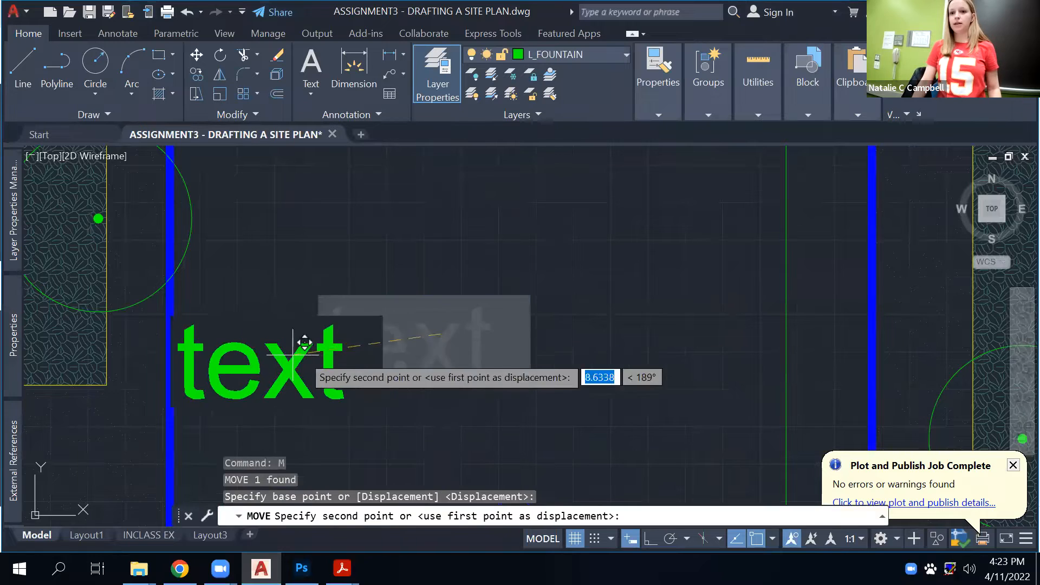
{"action": "left_click", "coordinate": [179, 341]}
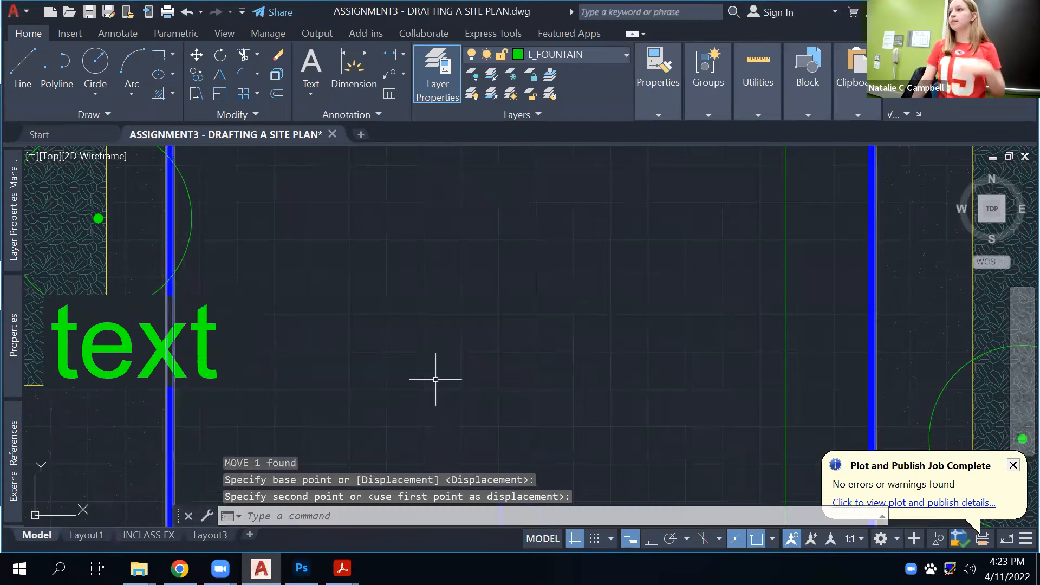
Widen the text's bounding box eastward across the house until it nearly reaches the opposite wall.
{"action": "middle_click_drag", "start_coordinate": [435, 380], "coordinate": [553, 372]}
{"action": "left_click", "coordinate": [348, 343]}
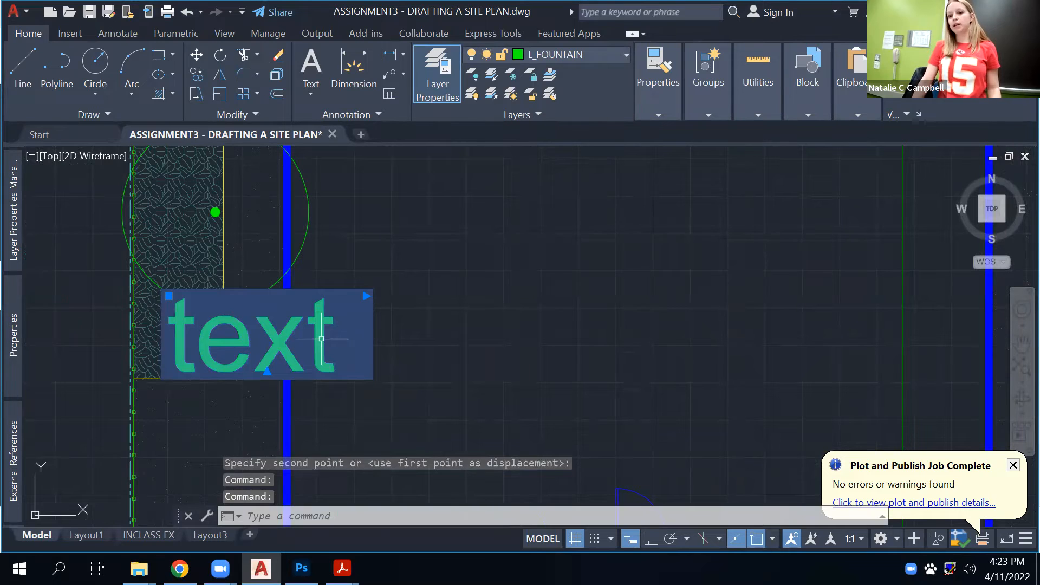
{"action": "key", "text": "Escape"}
{"action": "left_click", "coordinate": [323, 338]}
{"action": "left_click", "coordinate": [325, 338]}
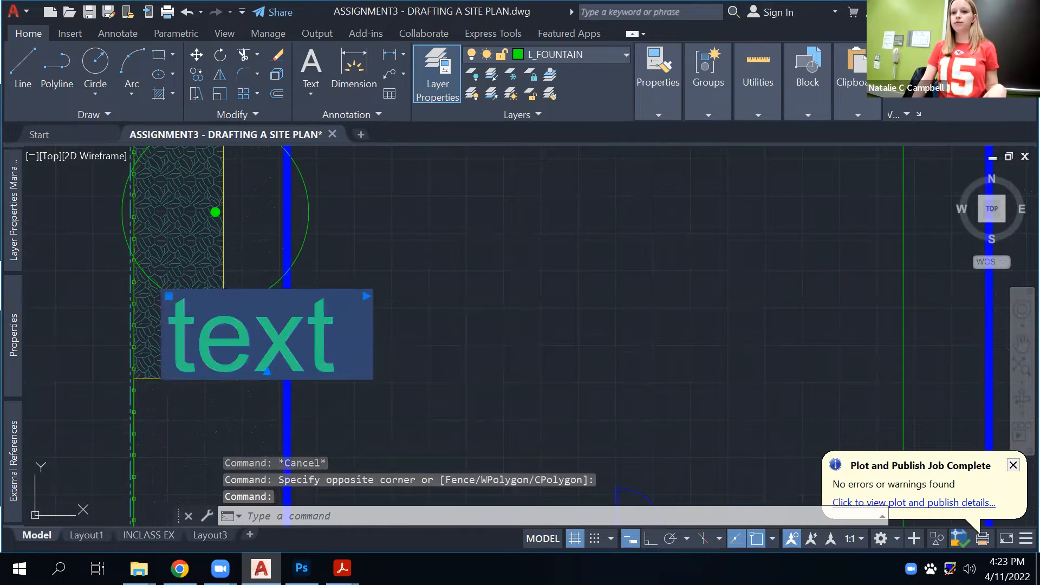
{"action": "double_click", "coordinate": [325, 338]}
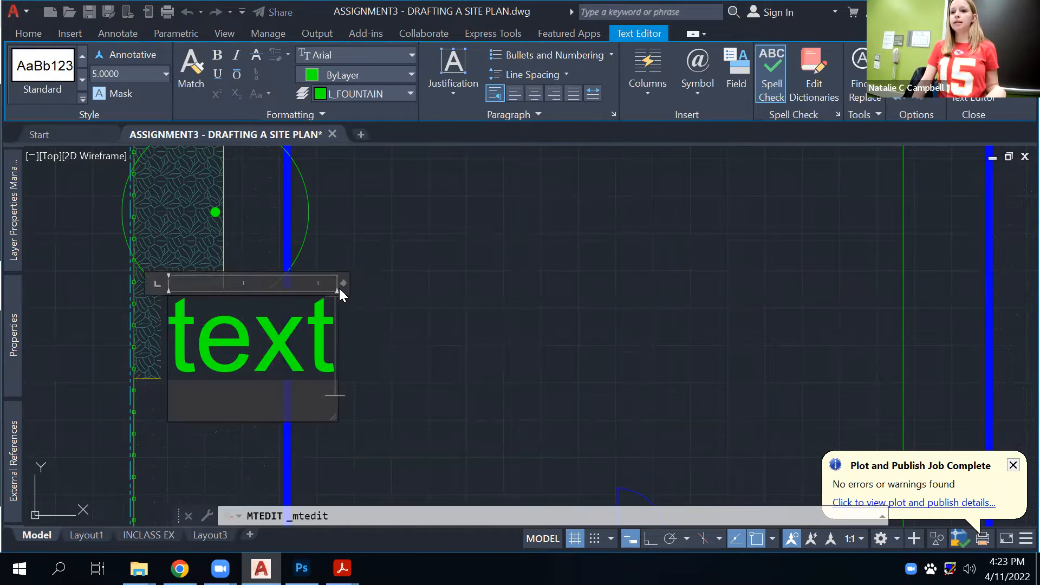
{"action": "left_click_drag", "start_coordinate": [344, 287], "coordinate": [969, 283]}
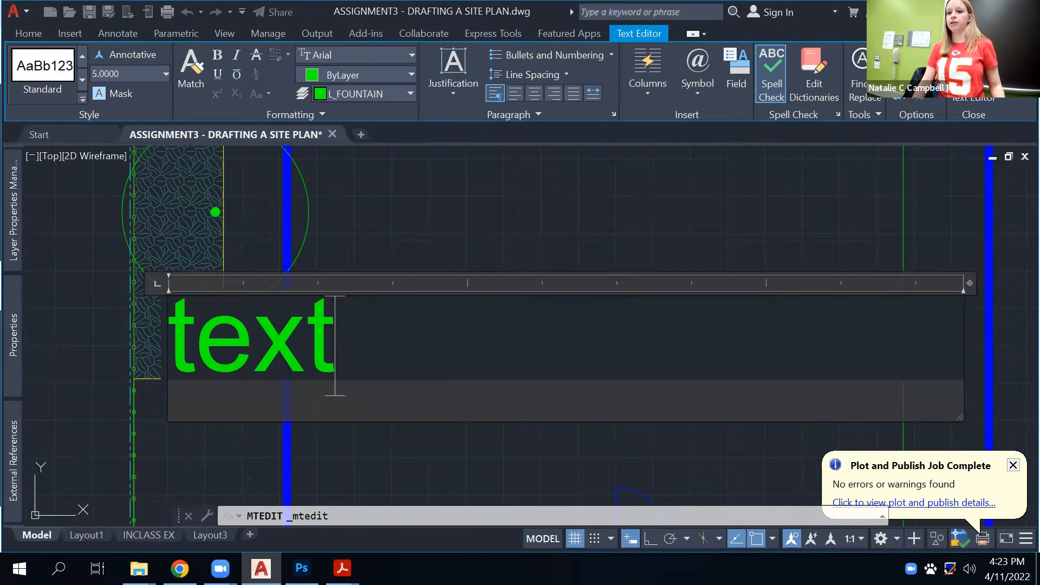
{"action": "left_click", "coordinate": [414, 293]}
{"action": "left_click", "coordinate": [413, 293]}
Move the text with its wide mask north of the house, over the patio table and chairs beside Section B.
{"action": "left_click", "coordinate": [356, 339]}
{"action": "type", "text": "m"}
{"action": "key", "text": "Return"}
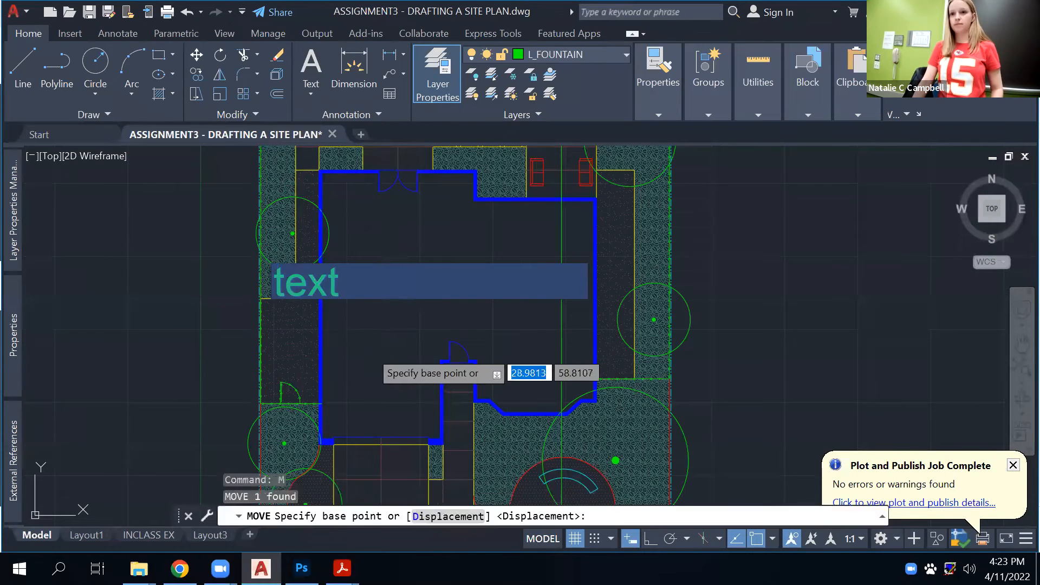
{"action": "left_click", "coordinate": [370, 350]}
{"action": "left_click", "coordinate": [395, 170]}
{"action": "middle_click_drag", "start_coordinate": [395, 170], "coordinate": [423, 332]}
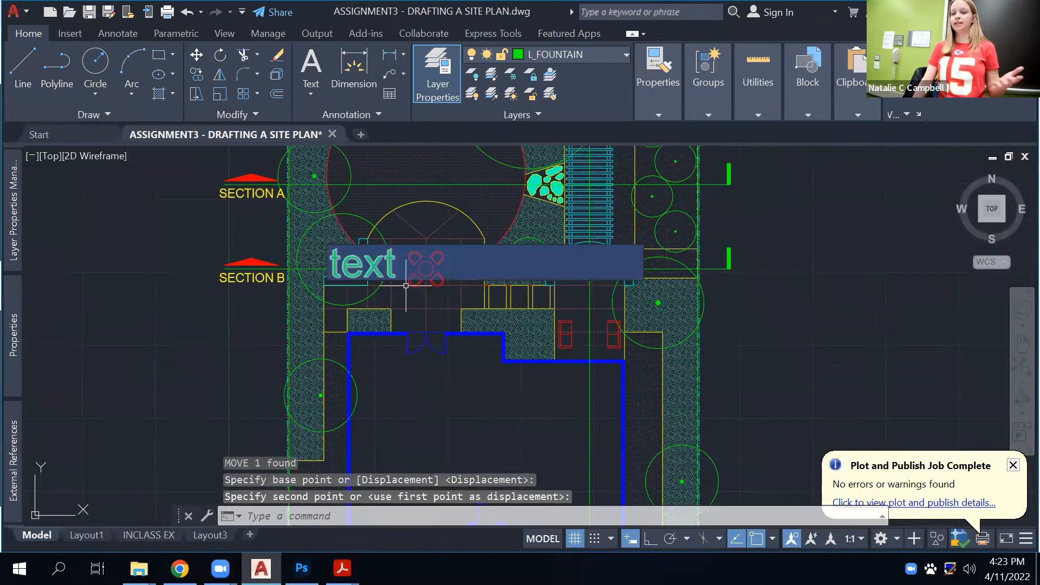
Shrink the text's bounding box to fit the word so the mask no longer covers the patio furniture and arch.
{"action": "left_click", "coordinate": [457, 261]}
{"action": "key", "text": "Escape"}
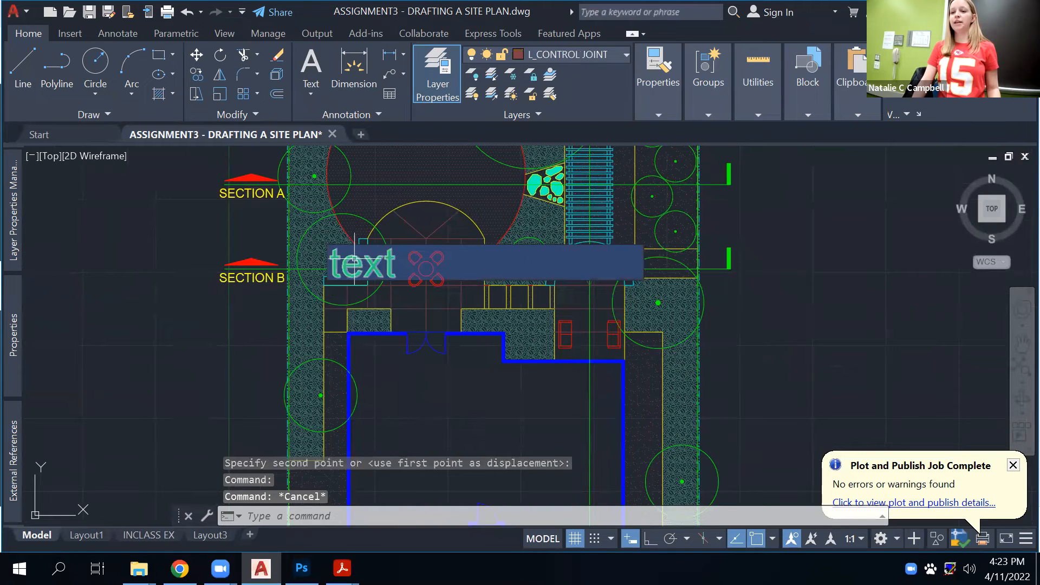
{"action": "left_click", "coordinate": [347, 265]}
{"action": "right_click", "coordinate": [347, 272]}
{"action": "left_click", "coordinate": [394, 191]}
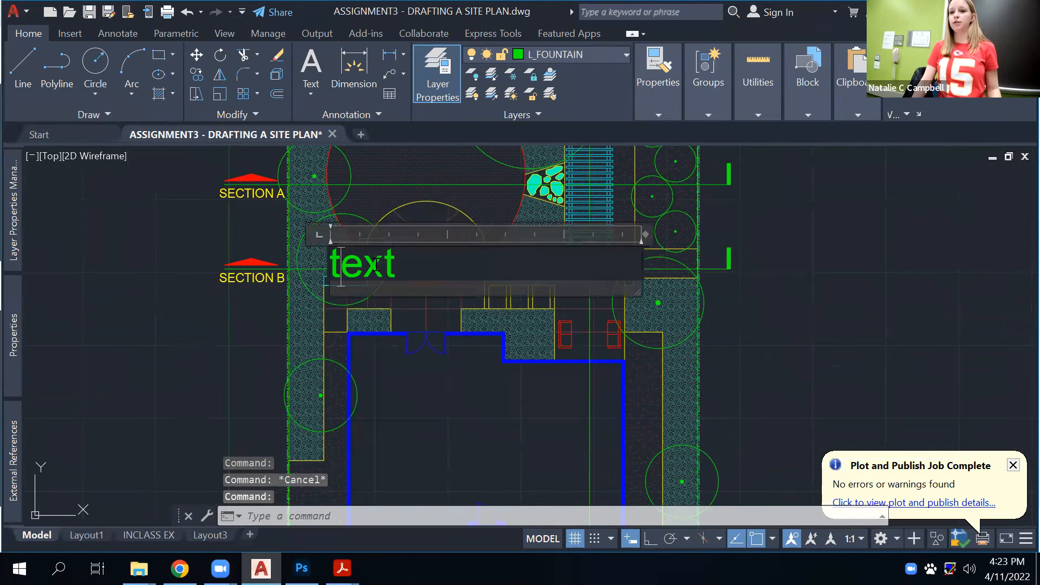
{"action": "double_click", "coordinate": [642, 234]}
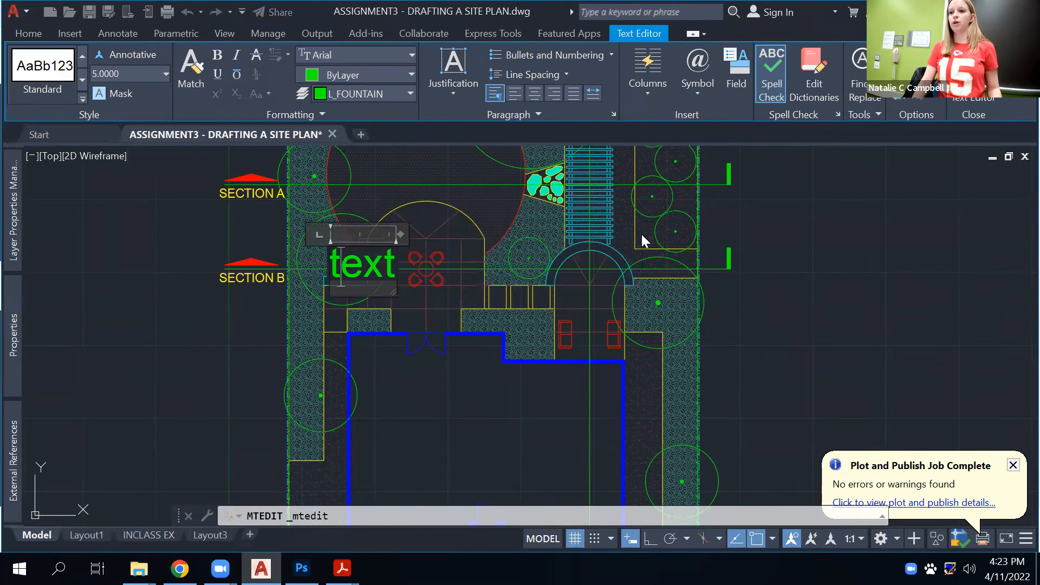
{"action": "left_click", "coordinate": [840, 368]}
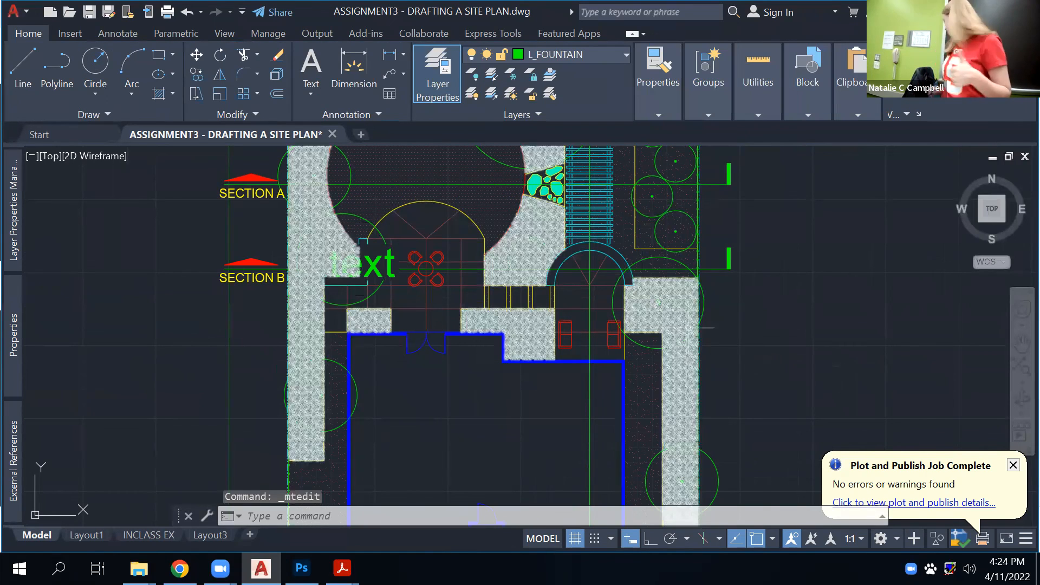